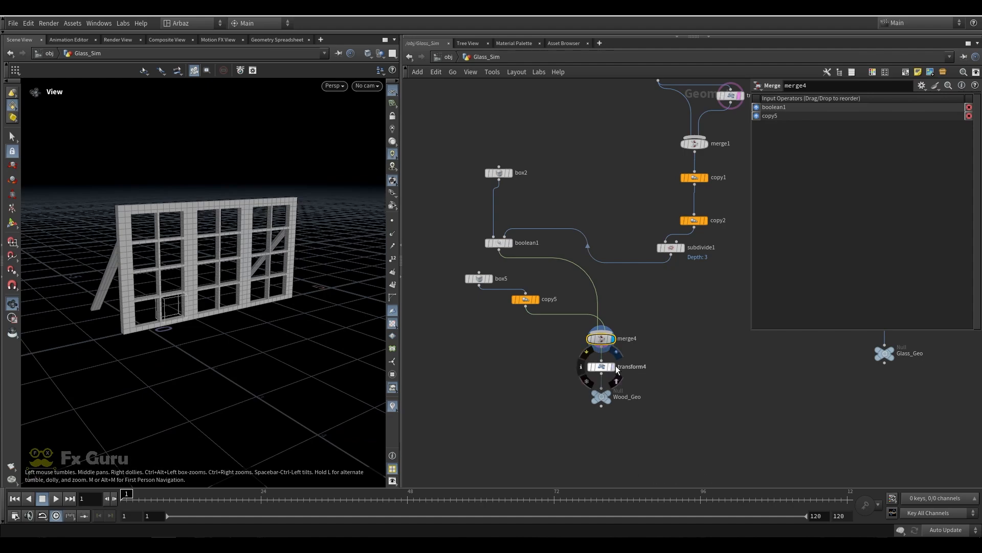
Display the Wood_Geo null and examine the wooden window frame from several angles.
click(602, 367)
click(601, 397)
mouse_move(199, 317)
mouse_down()
mouse_move(174, 321)
mouse_move(185, 323)
mouse_up()
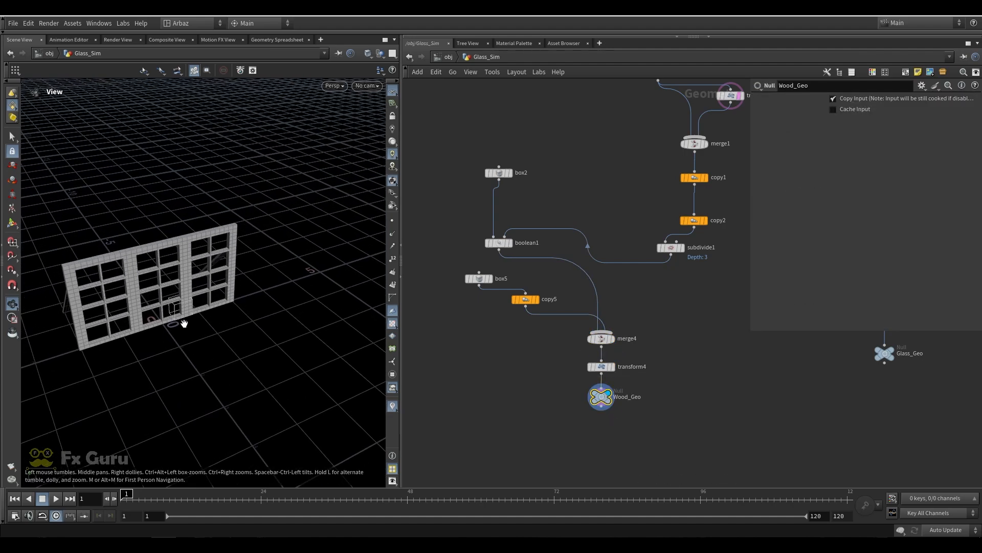
scroll(713, 384, down, 1)
middle_drag(713, 384, 603, 377)
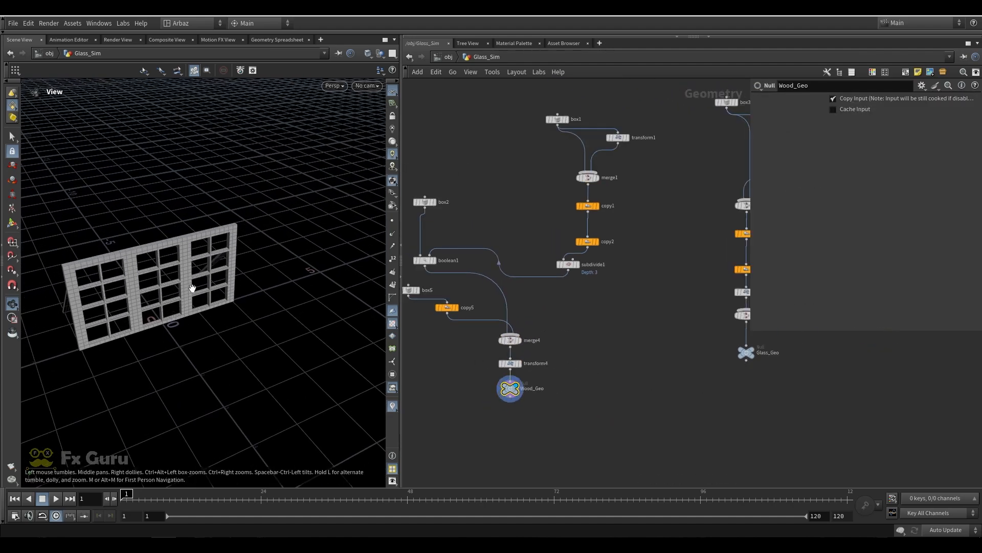
drag(191, 287, 147, 267)
scroll(147, 267, up, 2)
scroll(153, 231, up, 3)
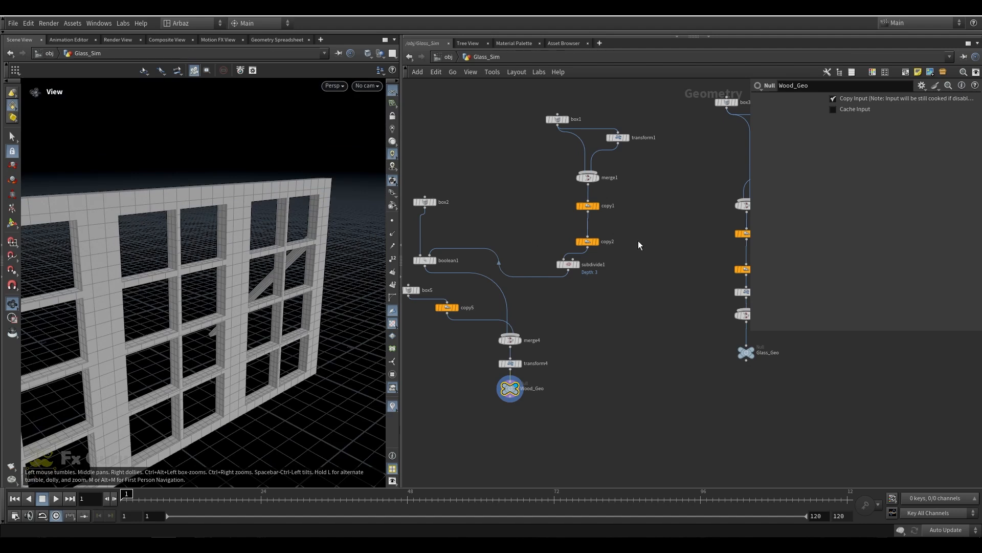
Display the copy2 node and examine the arrayed boxes used to cut the window openings.
click(598, 241)
click(588, 241)
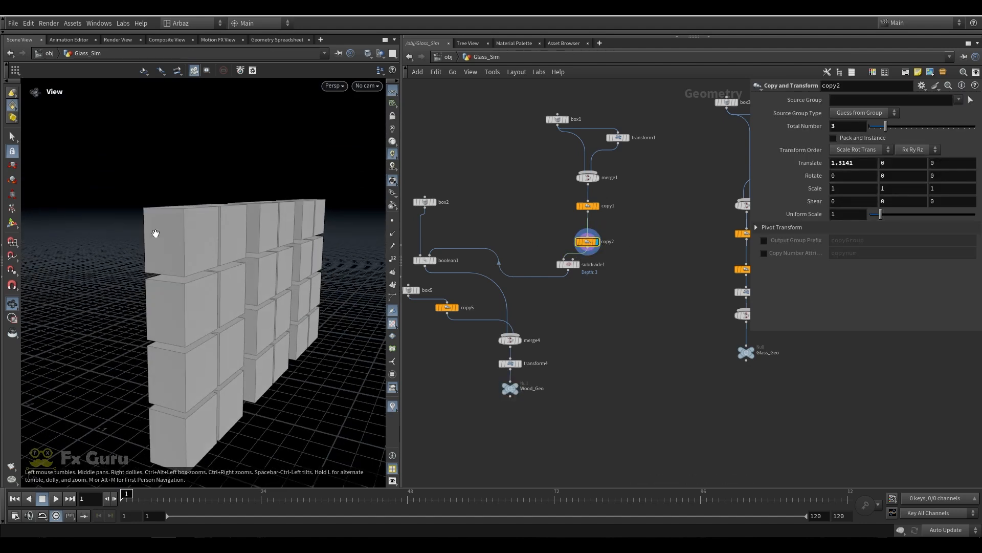
mouse_move(169, 230)
mouse_down()
mouse_move(184, 232)
mouse_move(158, 232)
mouse_up()
middle_drag(640, 288, 482, 292)
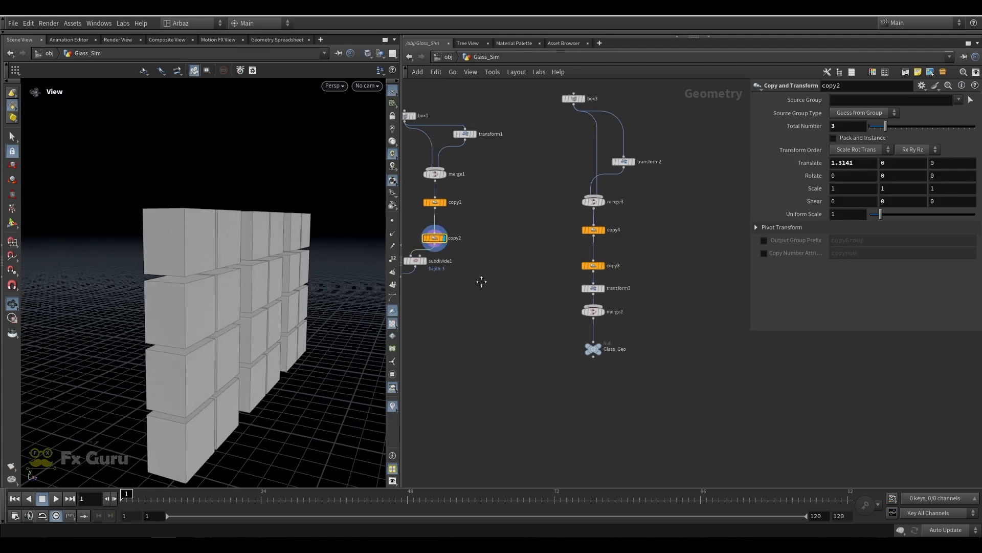
scroll(579, 201, up, 4)
Display the Glass_Geo null at the end of the glass pane branch to view the panes.
click(579, 201)
click(588, 389)
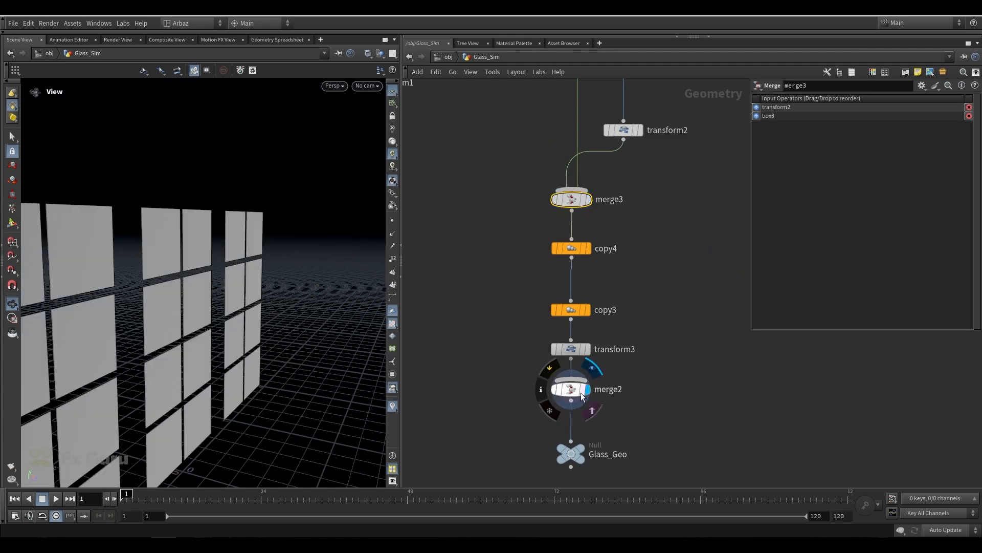
click(573, 453)
middle_drag(573, 454, 590, 383)
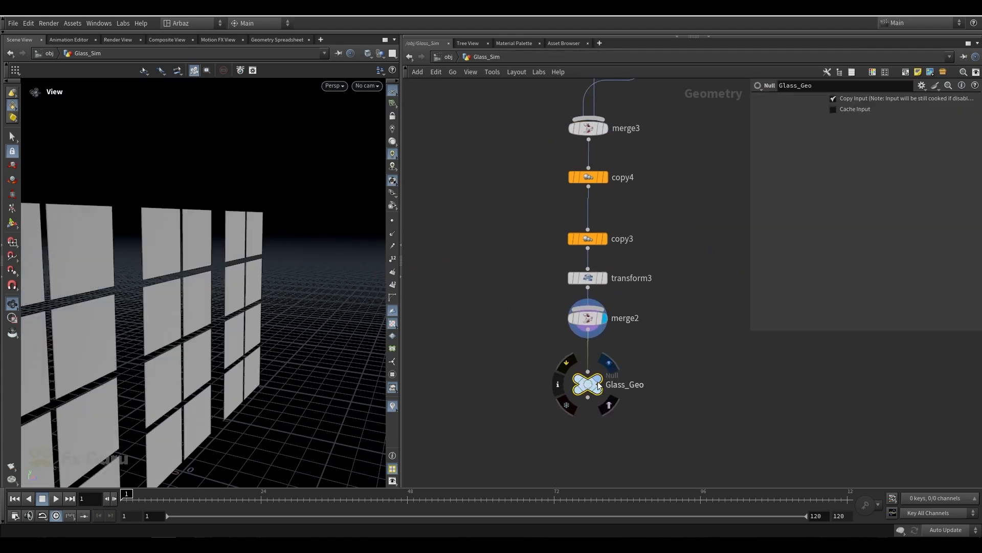
click(609, 362)
key(h)
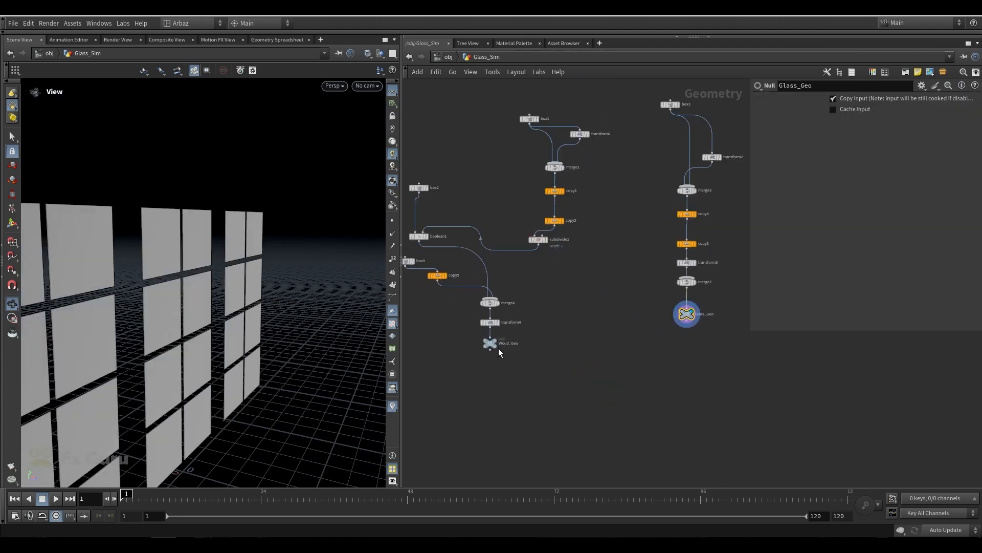
Template Wood_Geo briefly to compare the wooden frame with the displayed glass panes, and turn the template off again.
click(496, 346)
scroll(500, 349, up, 3)
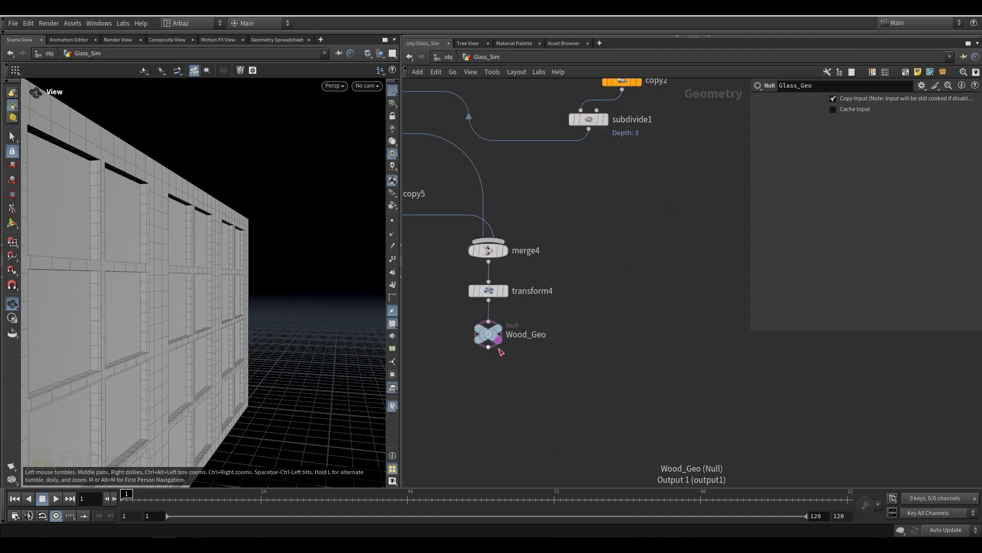
click(503, 352)
Add an Object Merge node below the Glass_Geo null.
scroll(813, 347, down, 1)
middle_drag(817, 345, 638, 294)
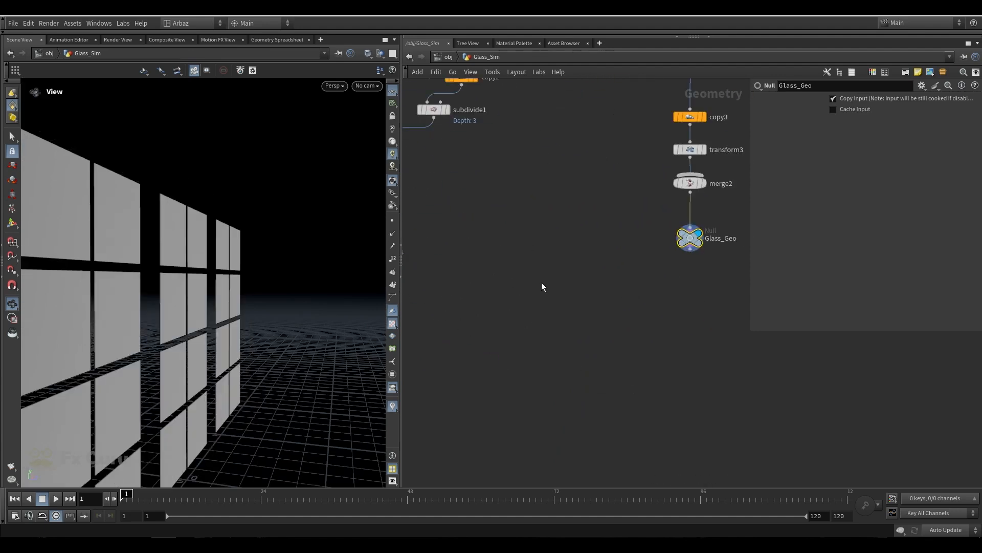
scroll(633, 257, down, 3)
middle_drag(632, 258, 549, 244)
scroll(590, 237, up, 3)
key(Tab)
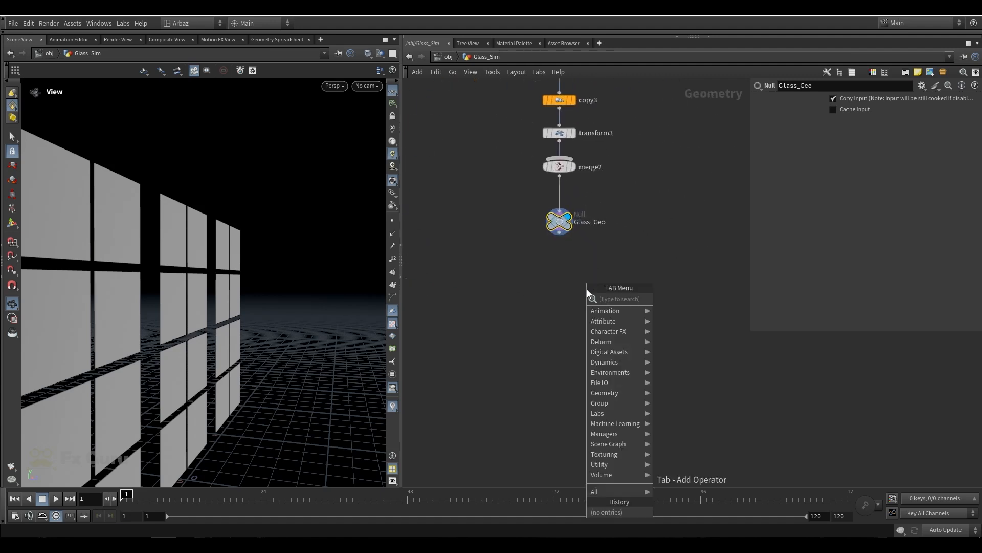
text(obj)
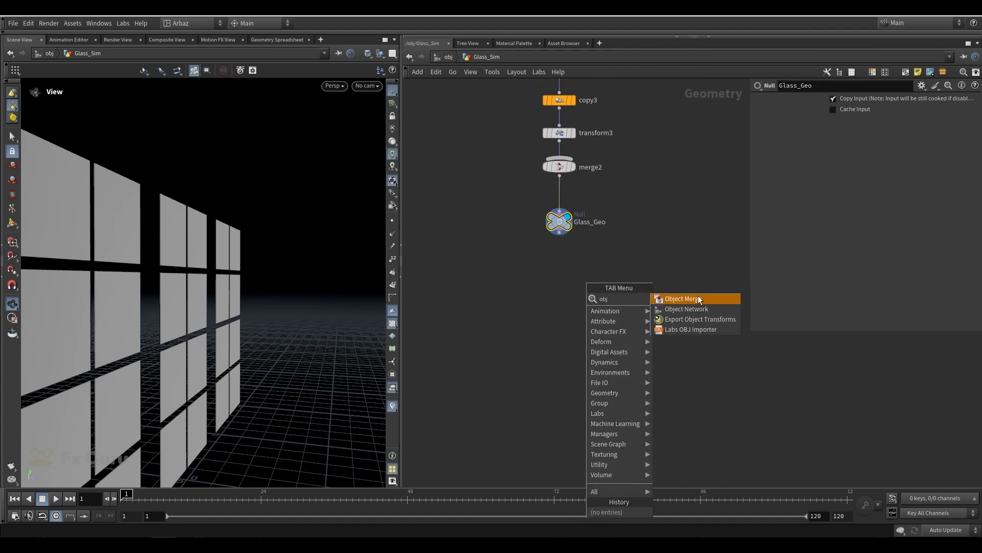
click(699, 299)
click(540, 275)
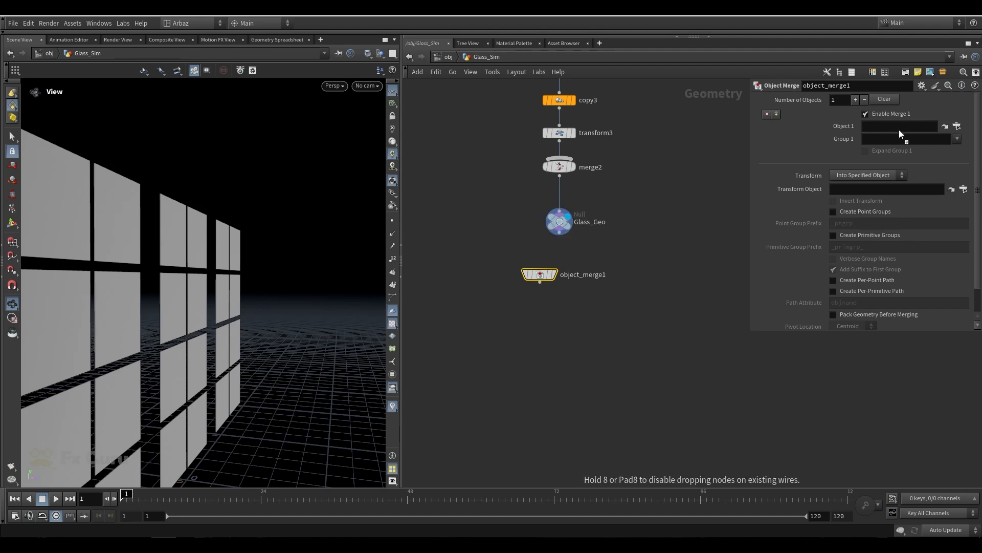
Set the Object Merge's Object 1 to ../Glass_Geo, move the node further below Glass_Geo and display it.
drag(900, 131, 900, 128)
drag(541, 275, 541, 395)
middle_drag(579, 375, 624, 250)
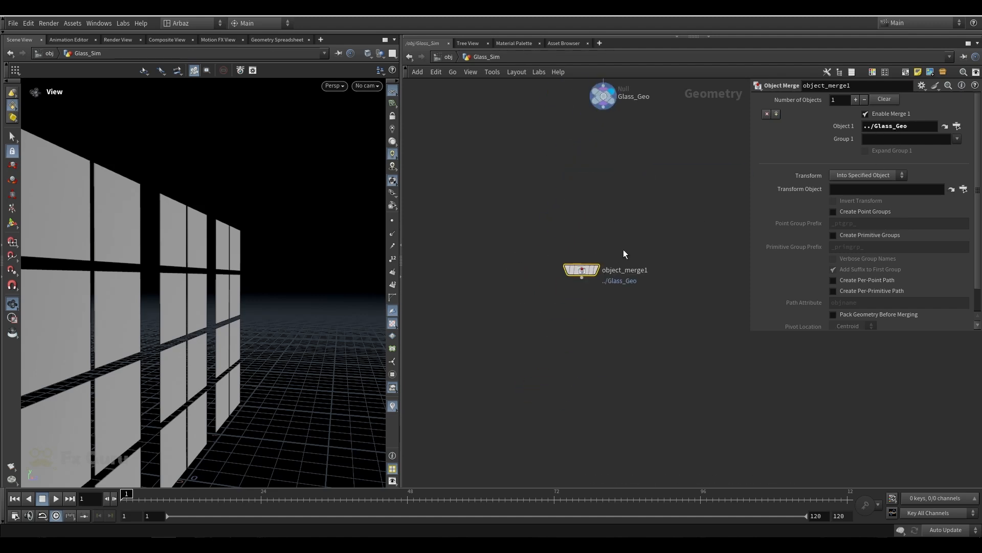
click(596, 269)
drag(169, 285, 212, 228)
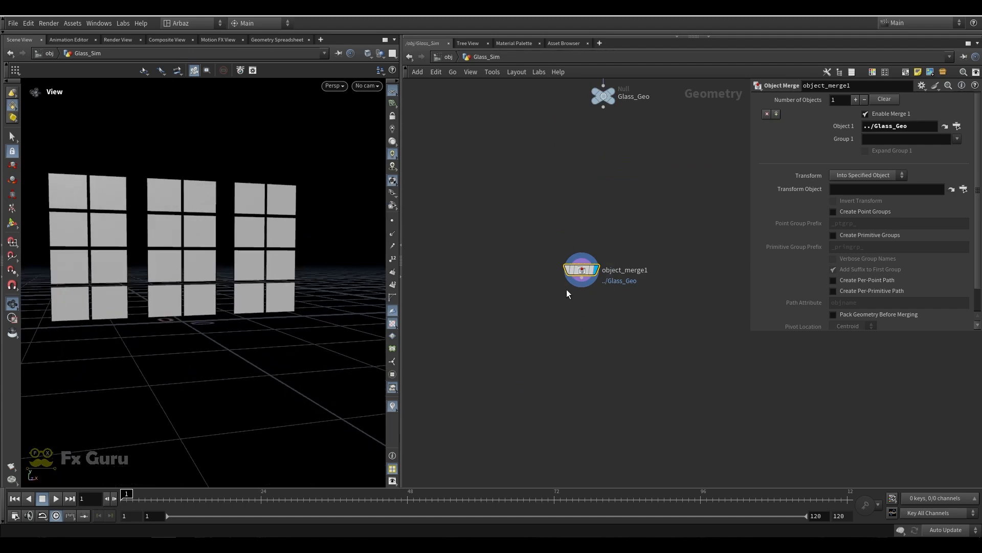
key(Tab)
text(bl)
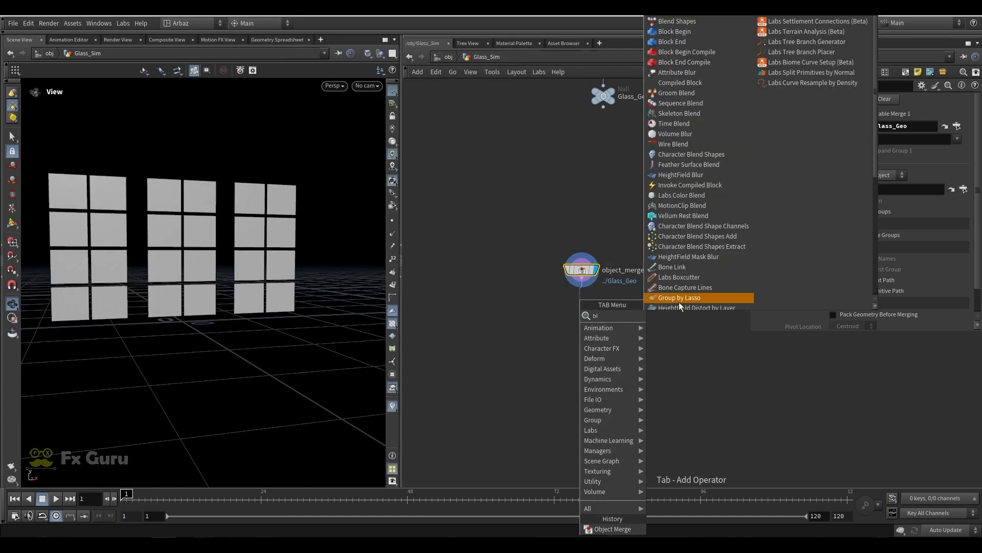
click(530, 223)
Bypass the copy3 node in the glass branch to keep only one column set of panes.
middle_drag(596, 132, 569, 255)
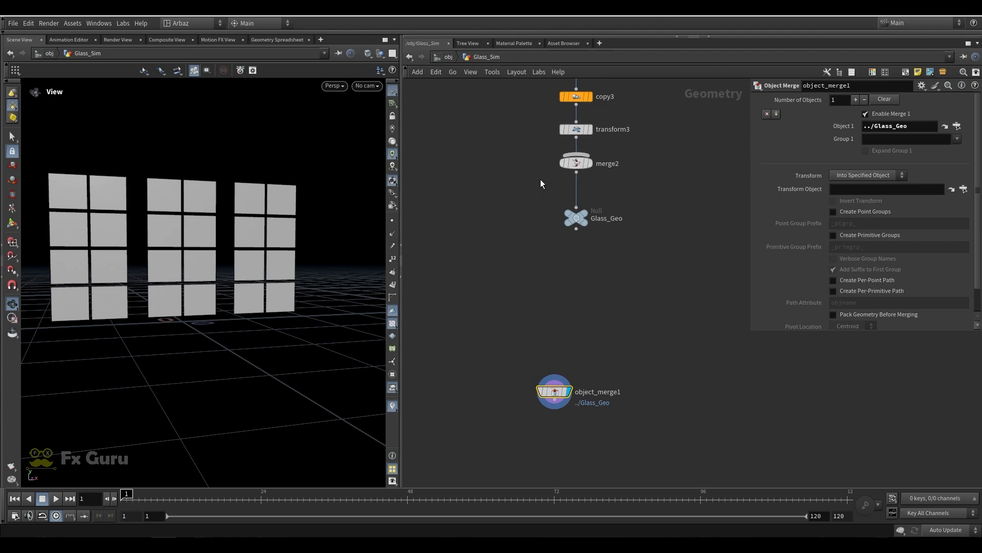
middle_drag(542, 183, 506, 284)
mouse_move(539, 196)
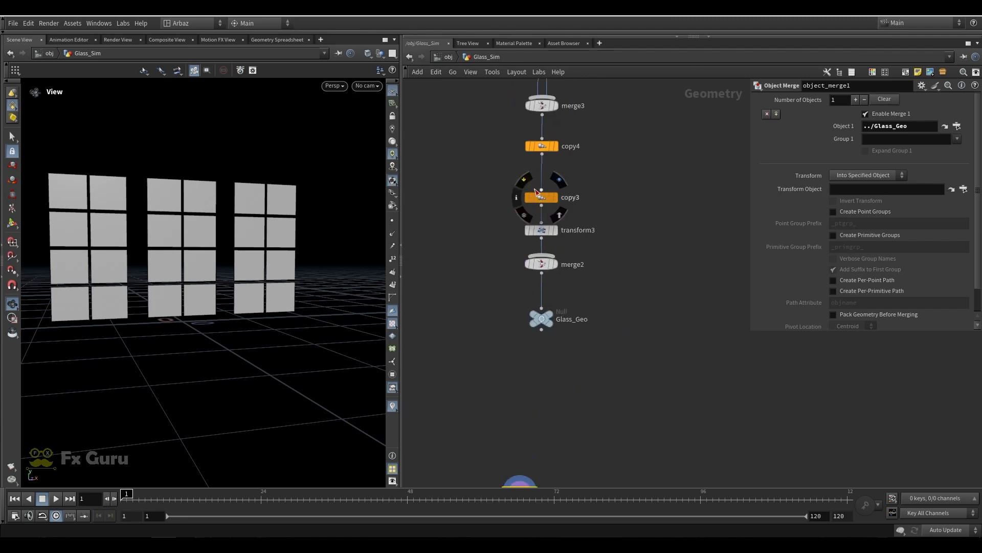
click(524, 182)
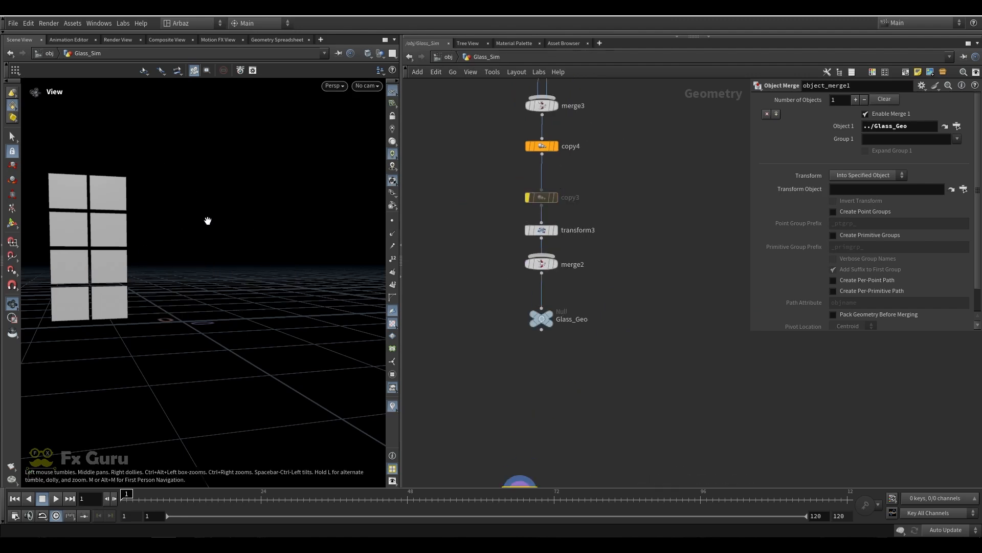
Add an RBD Material Fracture node below the Object Merge, connected to its output.
scroll(204, 223, down, 1)
middle_drag(622, 353, 633, 206)
drag(555, 297, 490, 376)
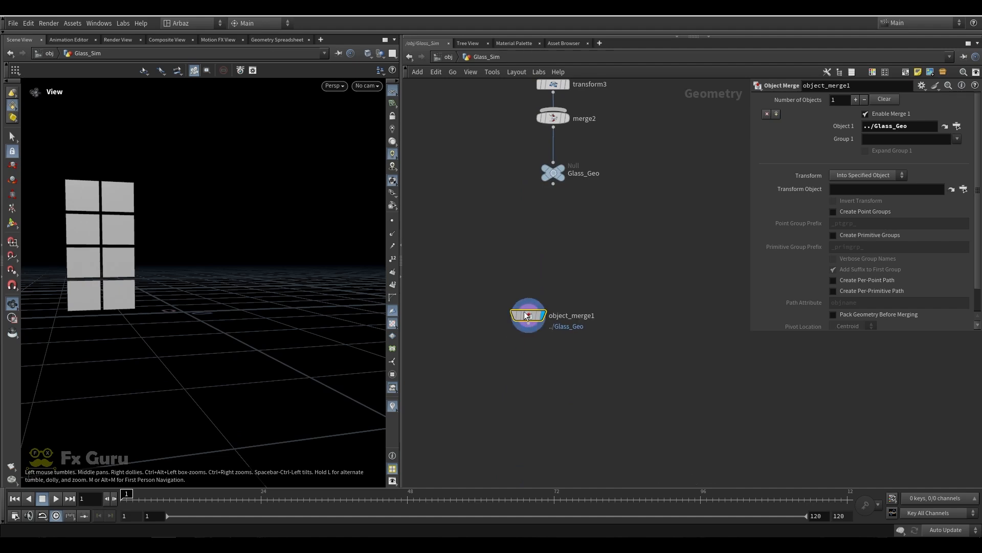
mouse_move(527, 315)
mouse_down()
mouse_move(517, 269)
mouse_move(516, 306)
mouse_up()
scroll(517, 284, up, 2)
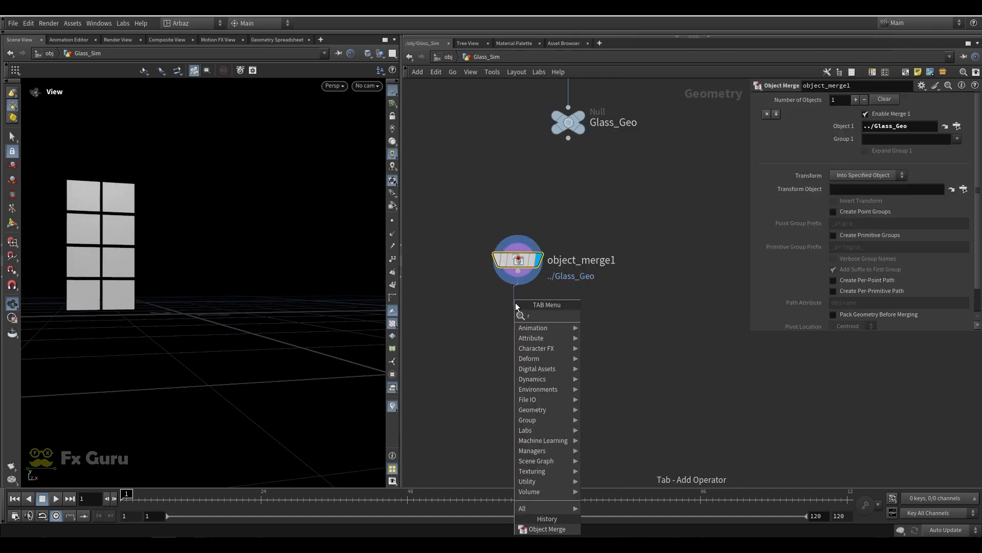
text(rbd)
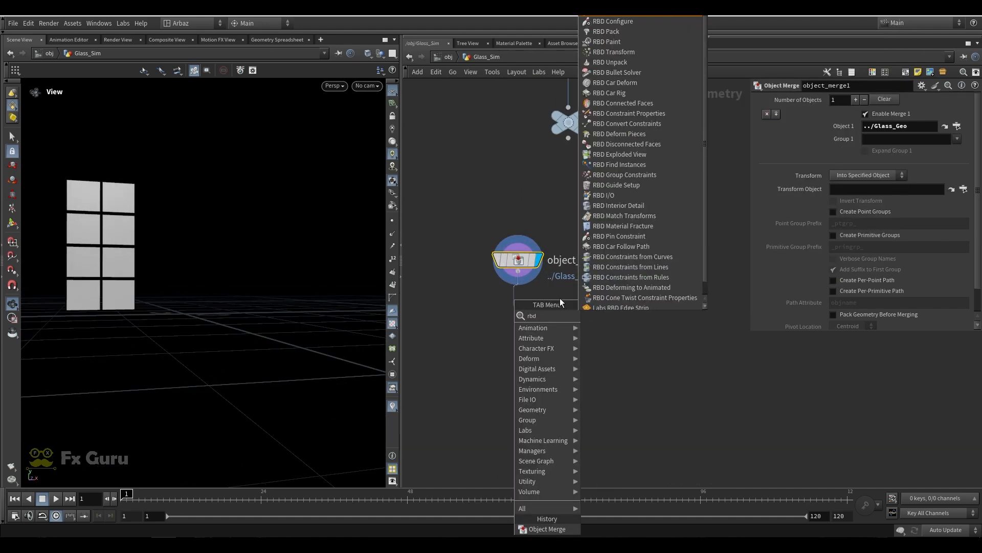
click(633, 227)
click(532, 335)
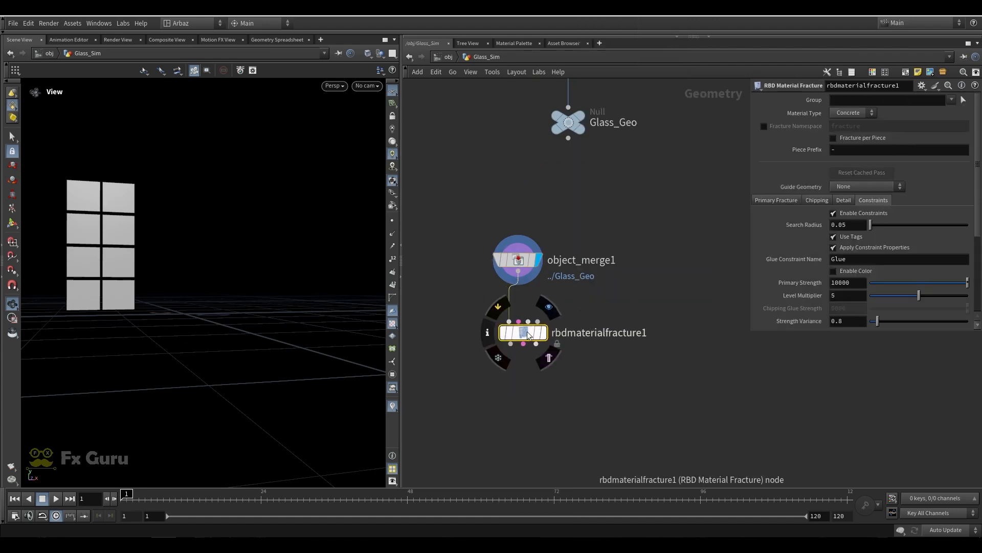
drag(530, 334, 530, 338)
drag(472, 363, 581, 310)
Display the RBD Material Fracture node, set its Material Type to Glass, and examine the cracks across the panes.
scroll(526, 320, up, 5)
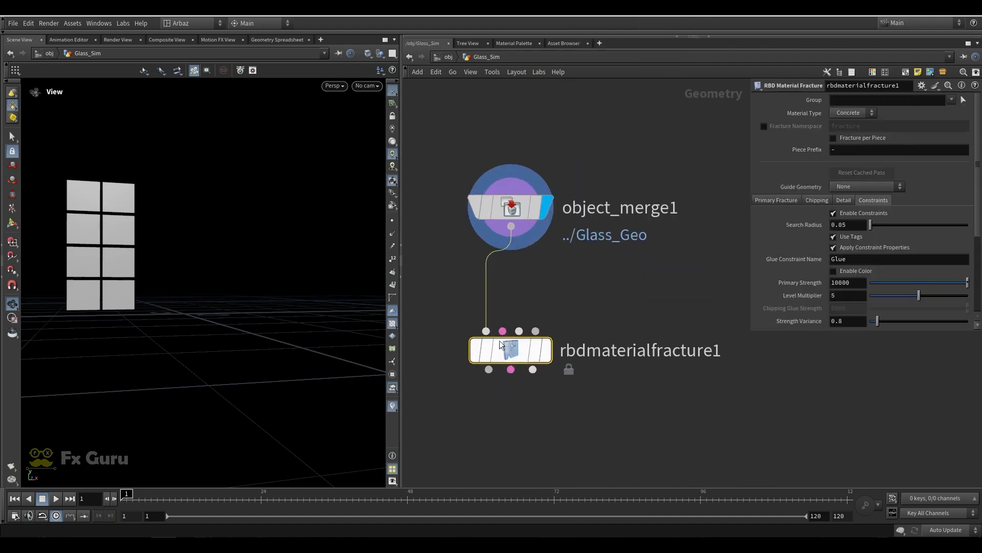
scroll(84, 217, up, 3)
scroll(77, 222, up, 2)
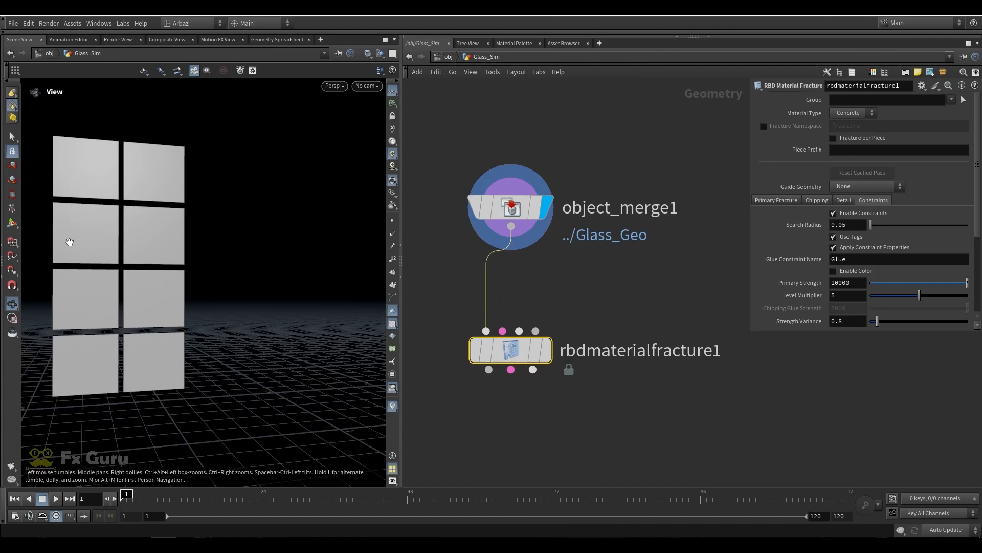
scroll(70, 241, up, 3)
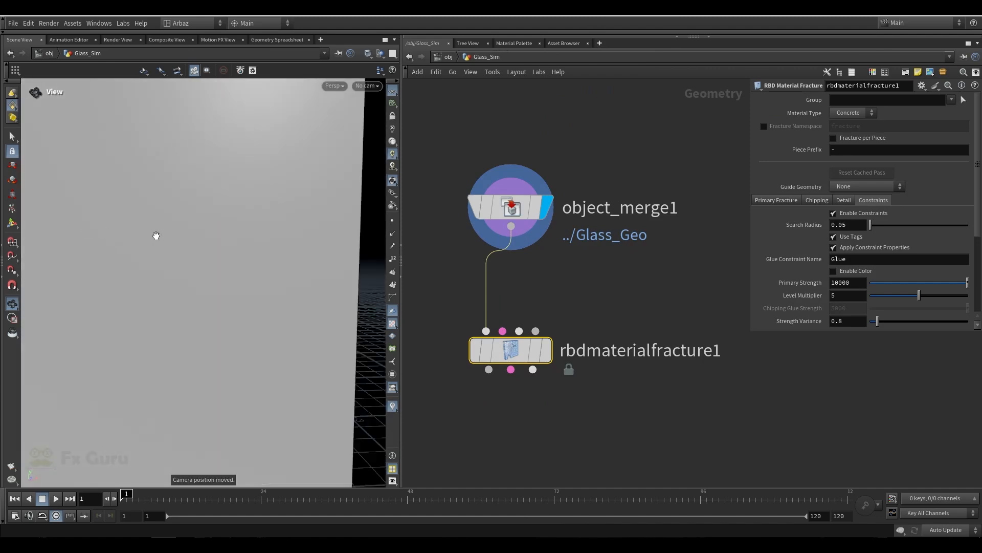
key(g)
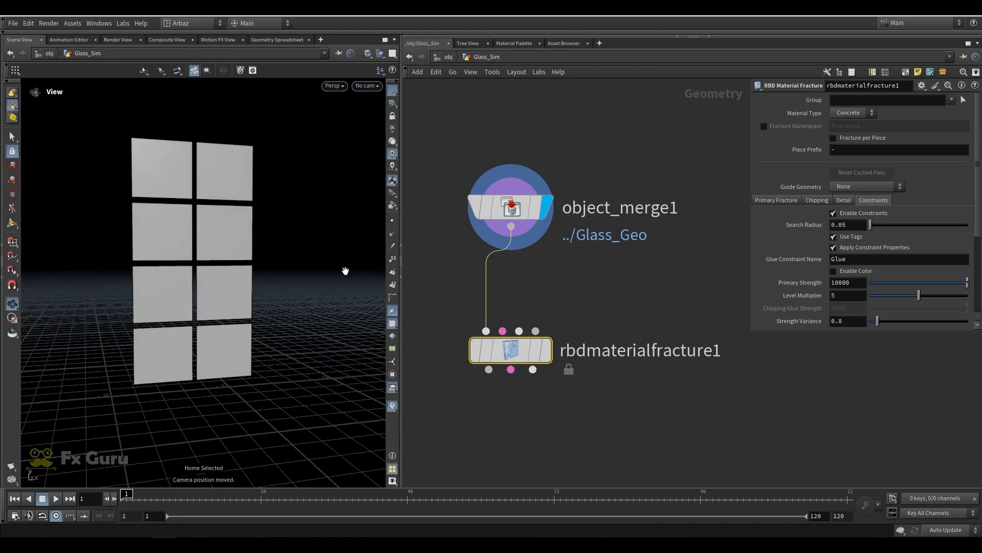
mouse_move(546, 356)
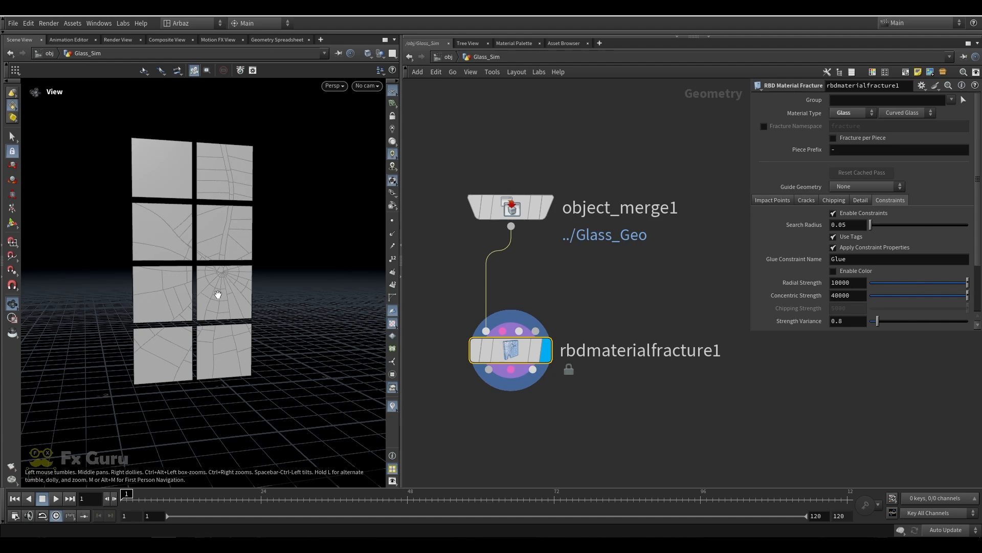
drag(218, 294, 202, 269)
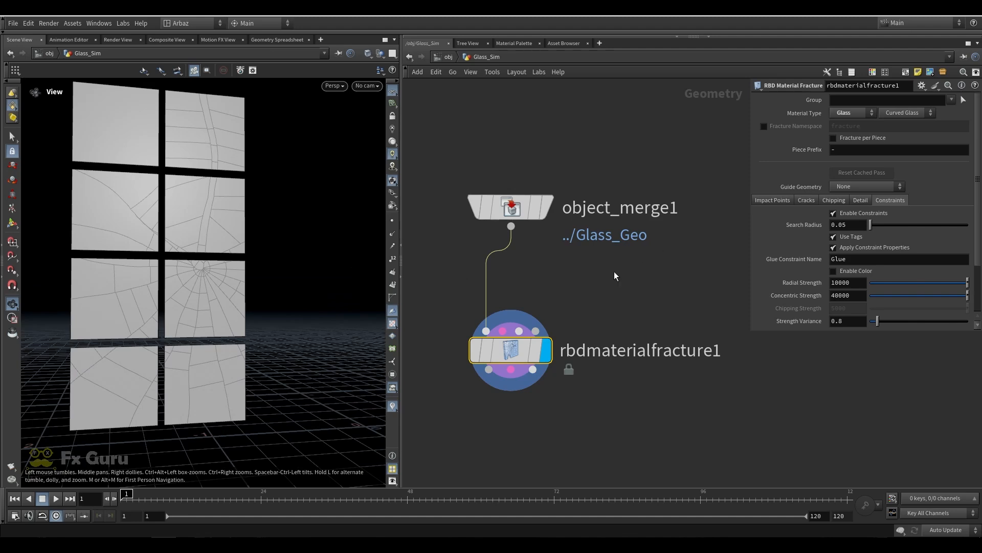
drag(103, 279, 172, 288)
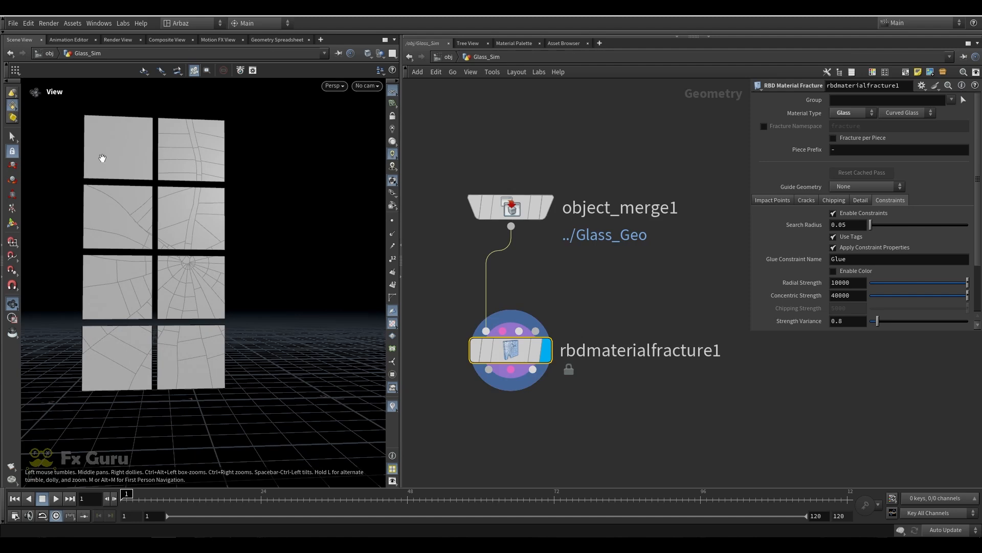
drag(102, 158, 115, 164)
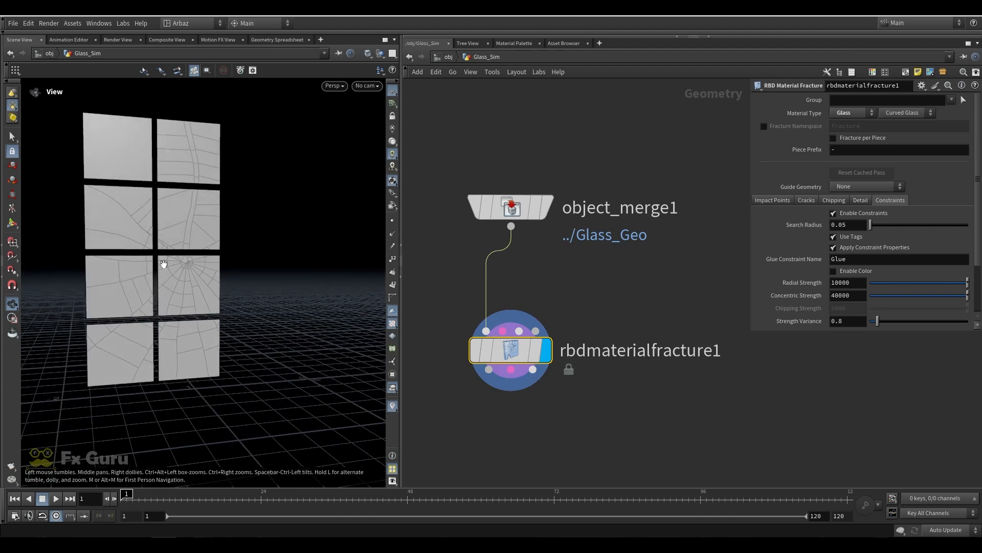
Set the fracture's impact Scatter Points to 3 and enable Fracture per Piece.
click(783, 200)
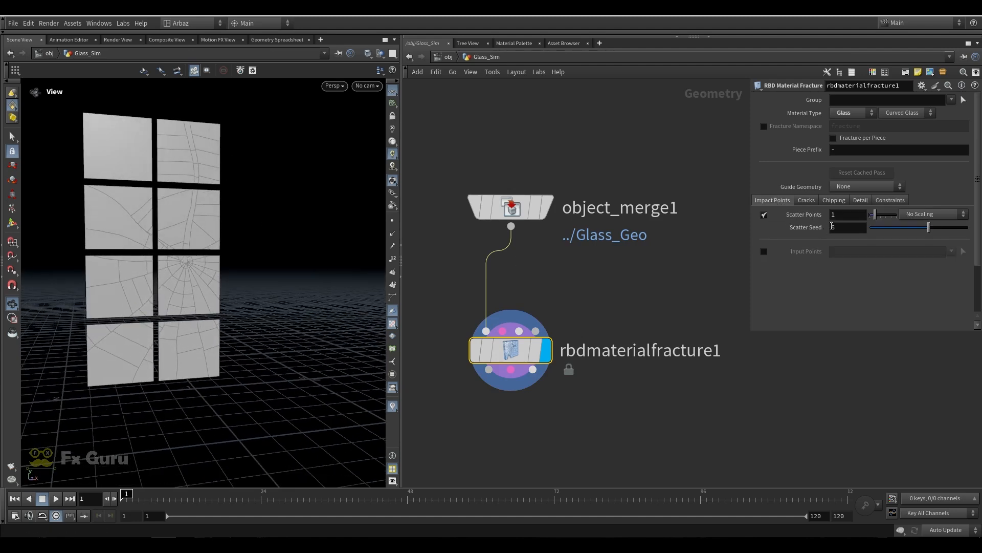
drag(840, 215, 797, 218)
text(3)
key(Return)
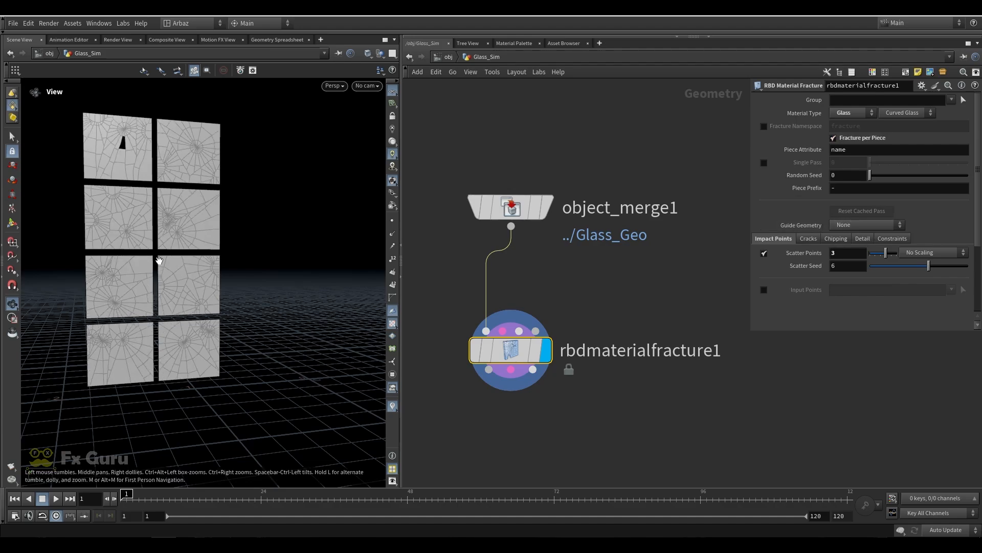
Examine the cracked panes up close and set the impact points' Scatter Seed to 3.93.
drag(145, 239, 147, 160)
scroll(122, 158, up, 10)
scroll(154, 160, down, 5)
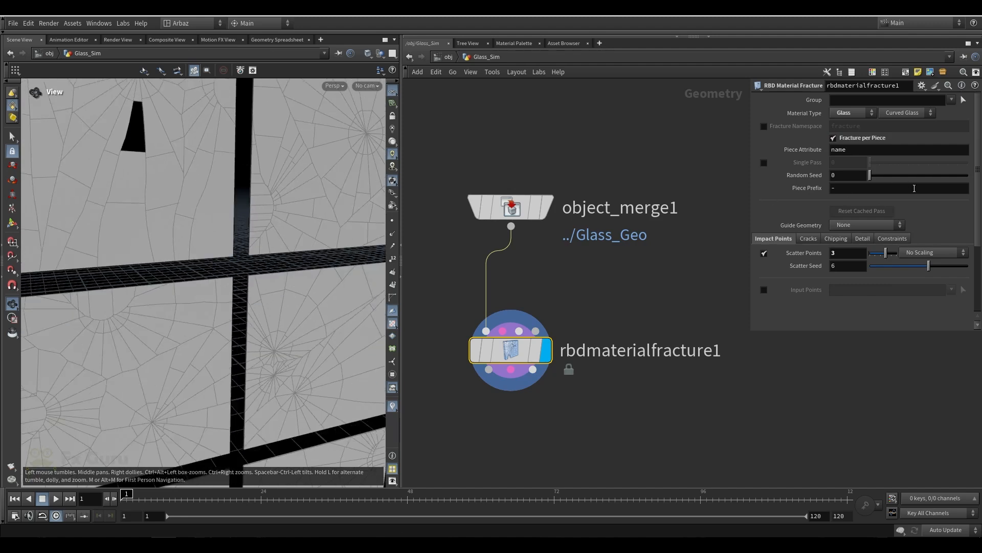
click(909, 267)
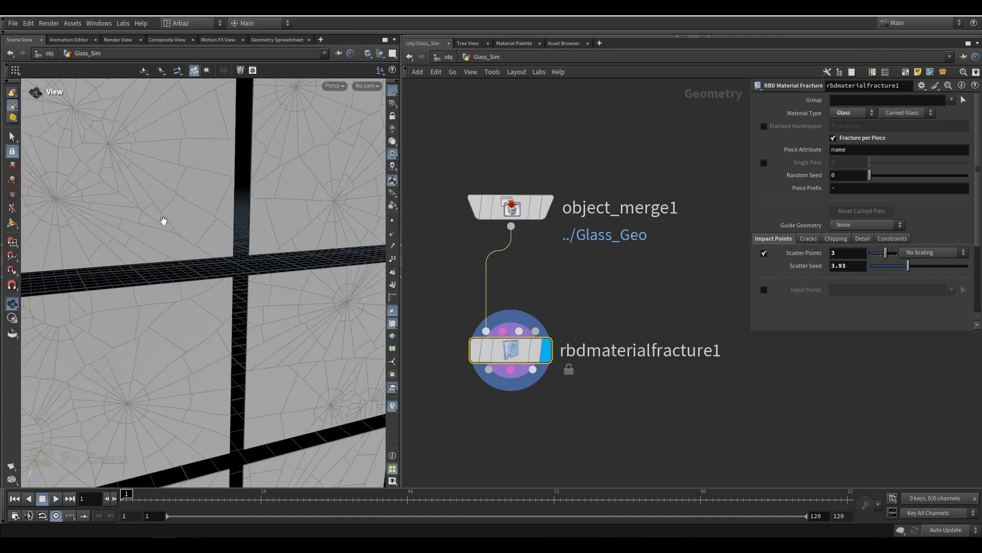
Examine the cracks across all eight glass panes and check the node chain feeding the fracture.
scroll(174, 210, down, 6)
drag(190, 296, 211, 225)
scroll(210, 225, down, 3)
drag(176, 347, 215, 324)
scroll(551, 238, down, 5)
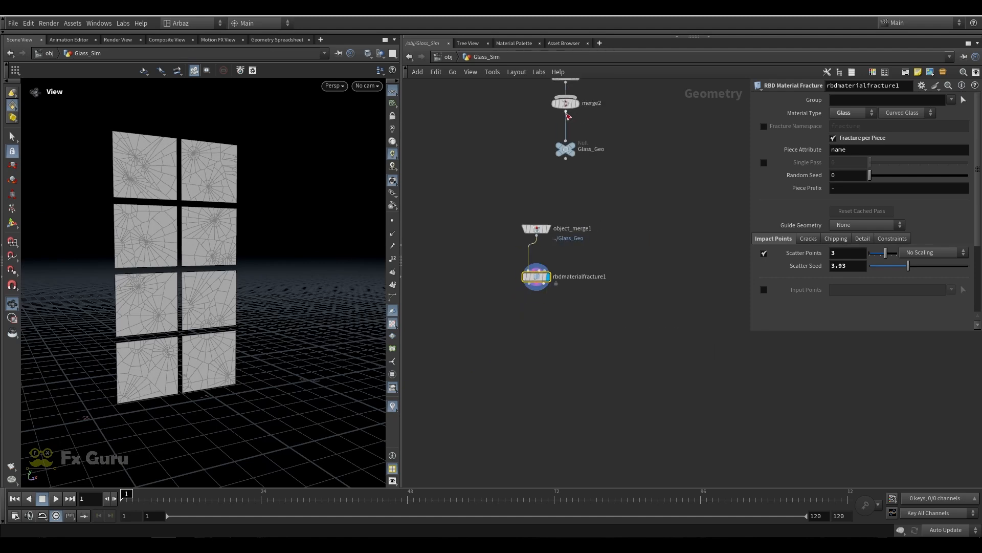
middle_drag(565, 111, 560, 208)
scroll(225, 262, down, 2)
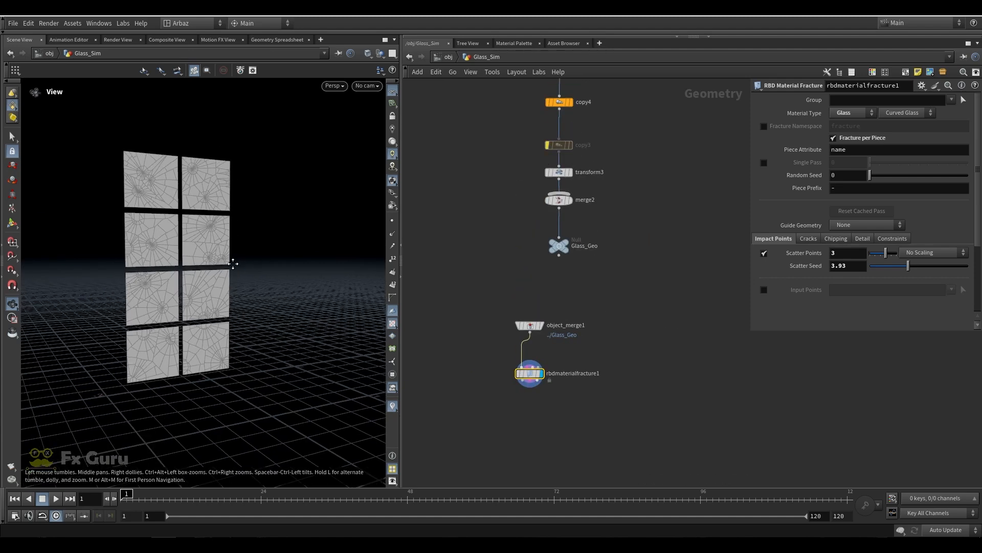
middle_drag(234, 263, 178, 258)
scroll(97, 303, up, 3)
drag(101, 304, 155, 277)
middle_drag(513, 409, 524, 313)
drag(490, 314, 659, 262)
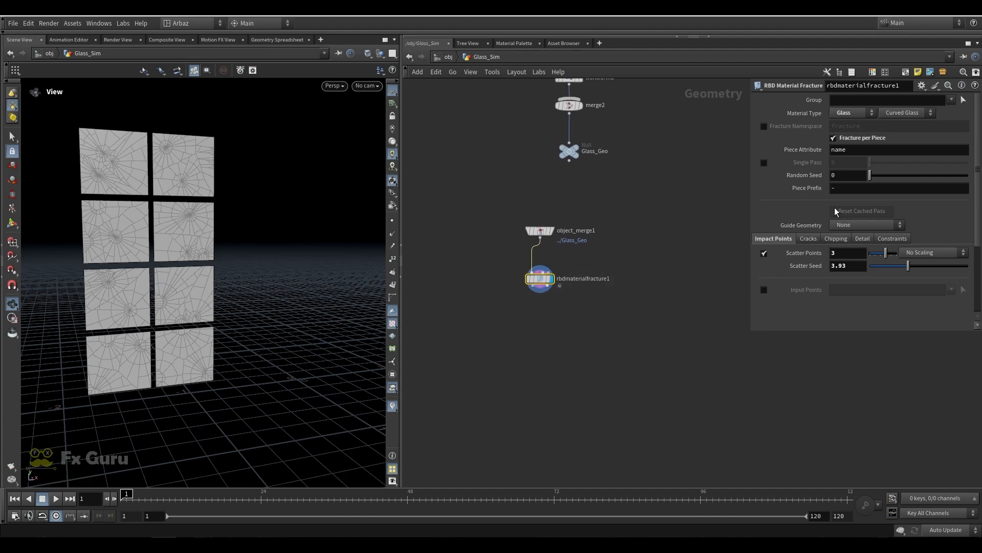
Review the RBD Material Fracture's crack, chipping and detail settings against the fractured panes.
click(813, 240)
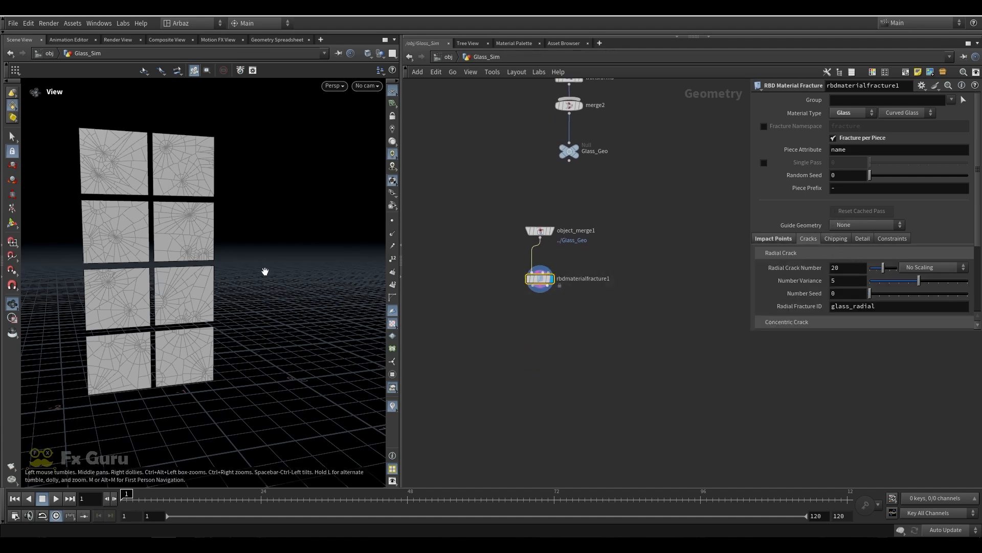
drag(205, 281, 183, 278)
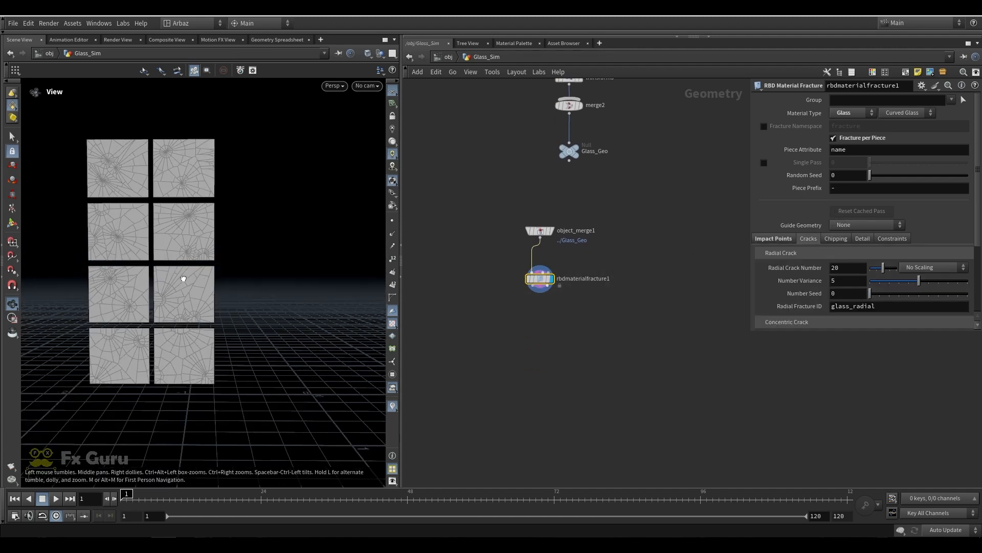
click(827, 243)
click(864, 239)
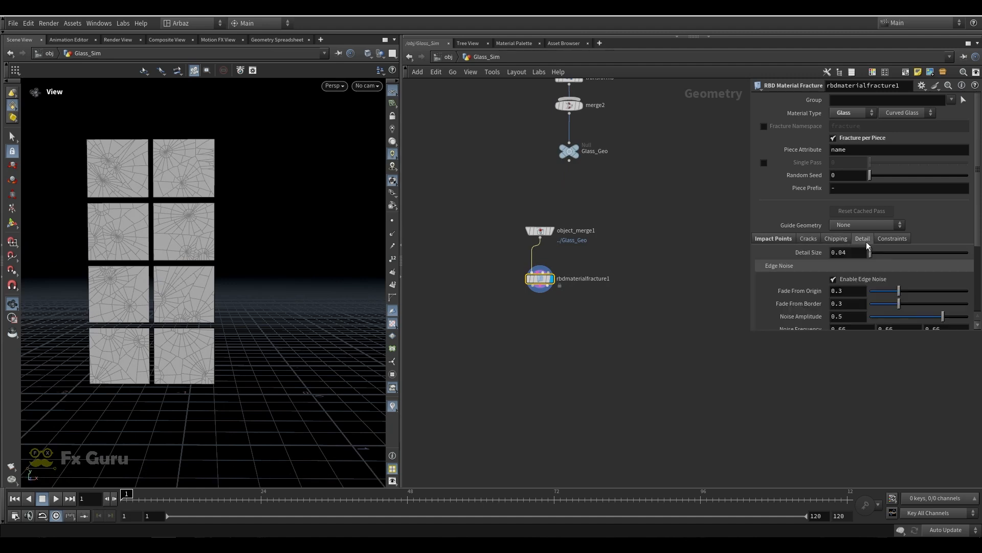
click(833, 240)
click(864, 241)
drag(183, 269, 173, 268)
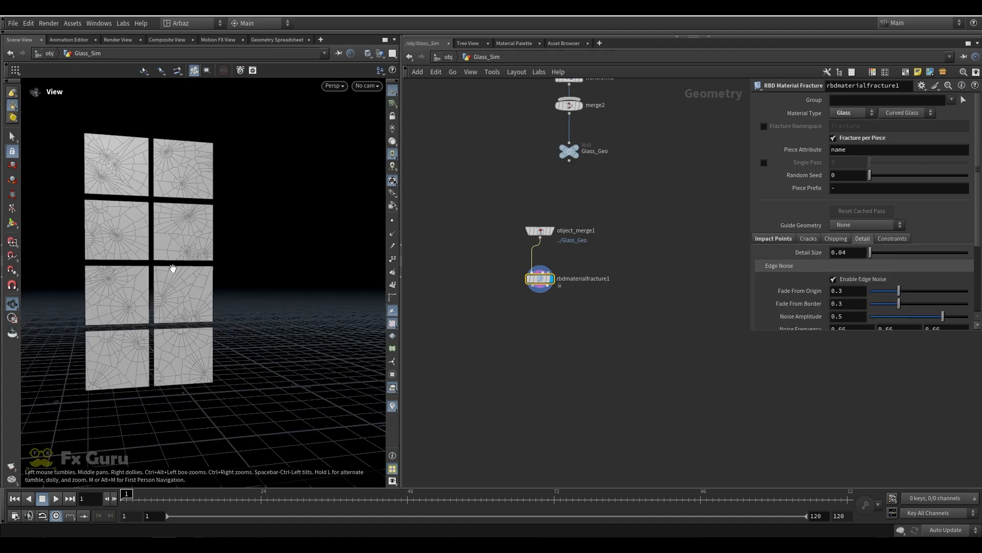
Disable Apply Constraint Properties in the RBD Material Fracture's constraint settings.
click(895, 239)
scroll(818, 251, down, 1)
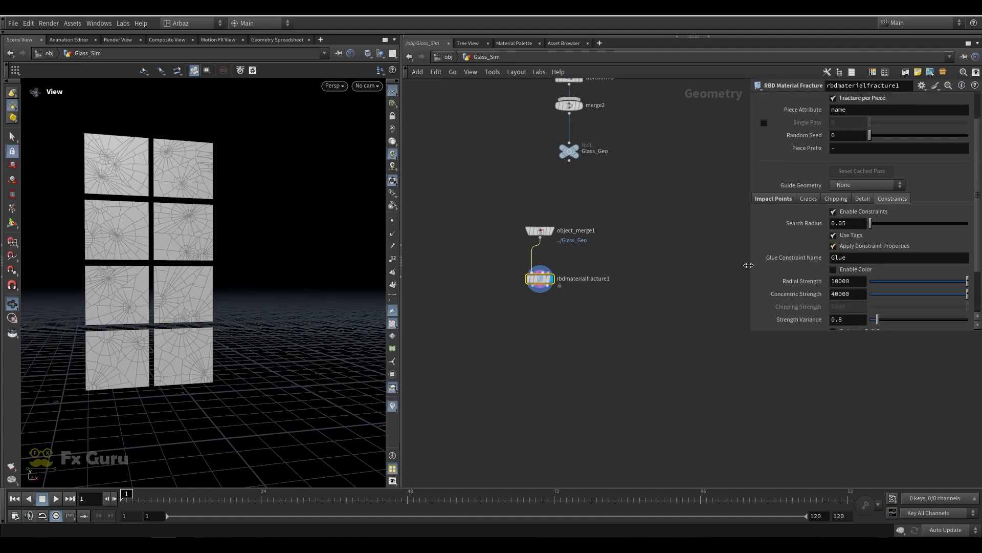
scroll(571, 270, up, 3)
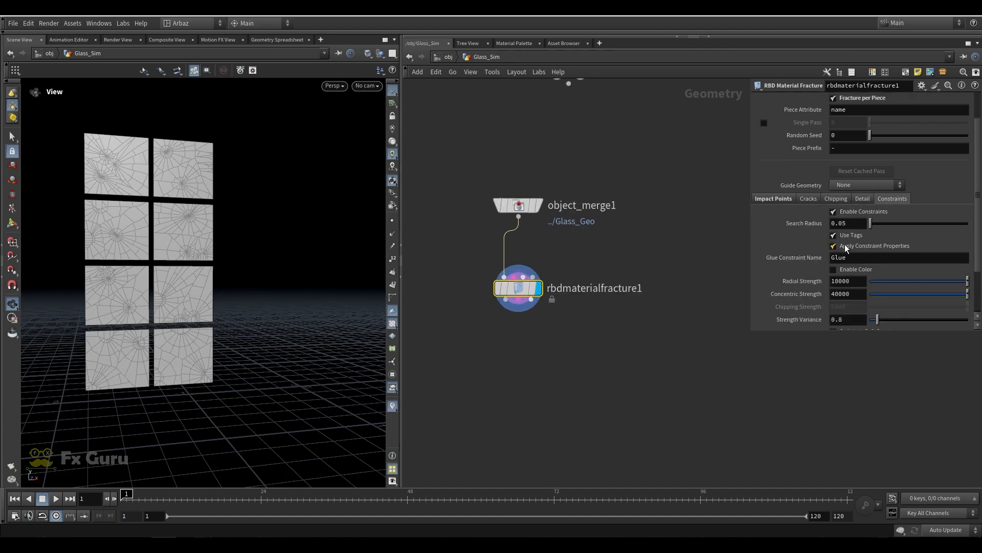
click(834, 247)
middle_drag(553, 353, 557, 320)
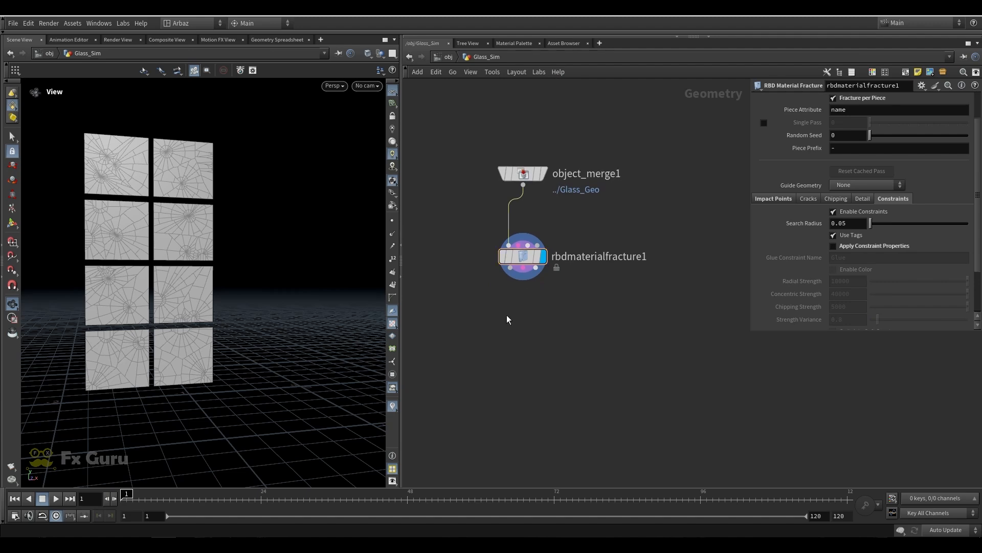
Add an RBD Constraint Properties node below the RBD Material Fracture, connected to its three outputs, and display it.
key(Tab)
text(rbd)
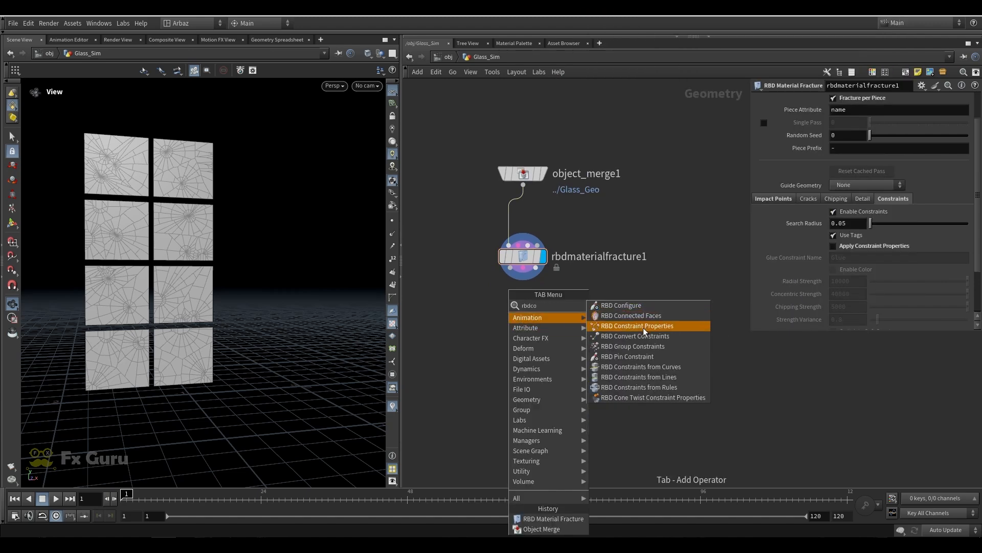
click(644, 326)
click(530, 315)
double_click(522, 314)
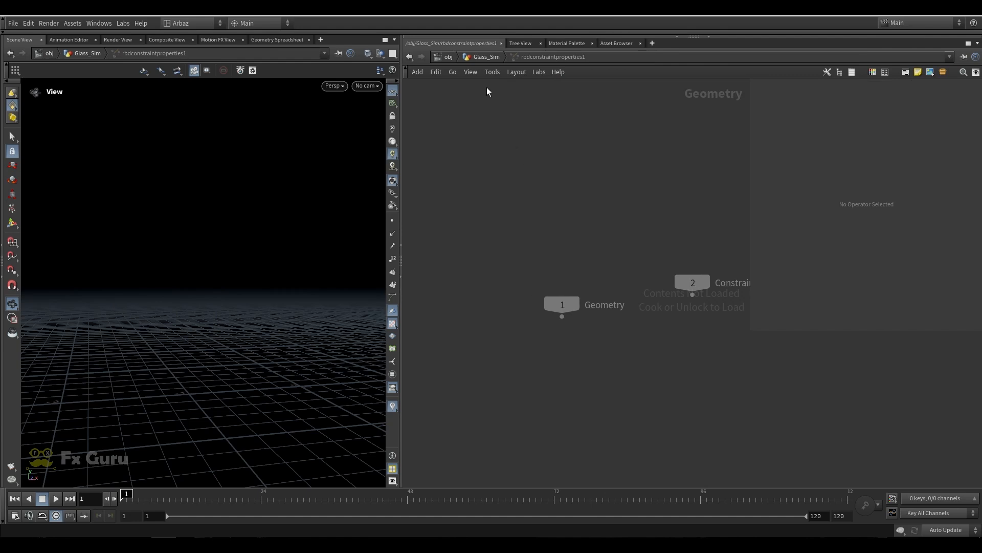
click(486, 57)
mouse_move(522, 310)
mouse_down()
mouse_move(523, 274)
mouse_move(523, 294)
mouse_up()
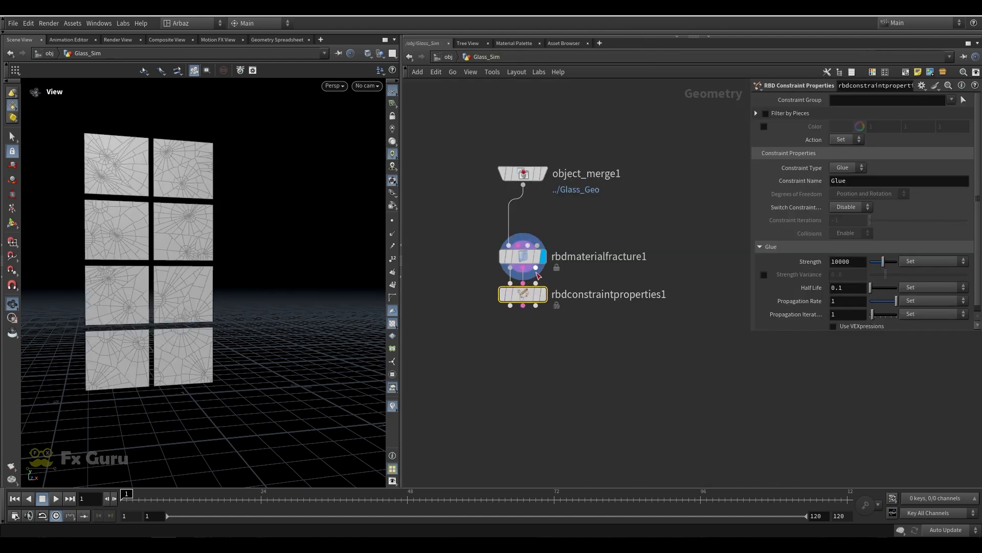
click(543, 295)
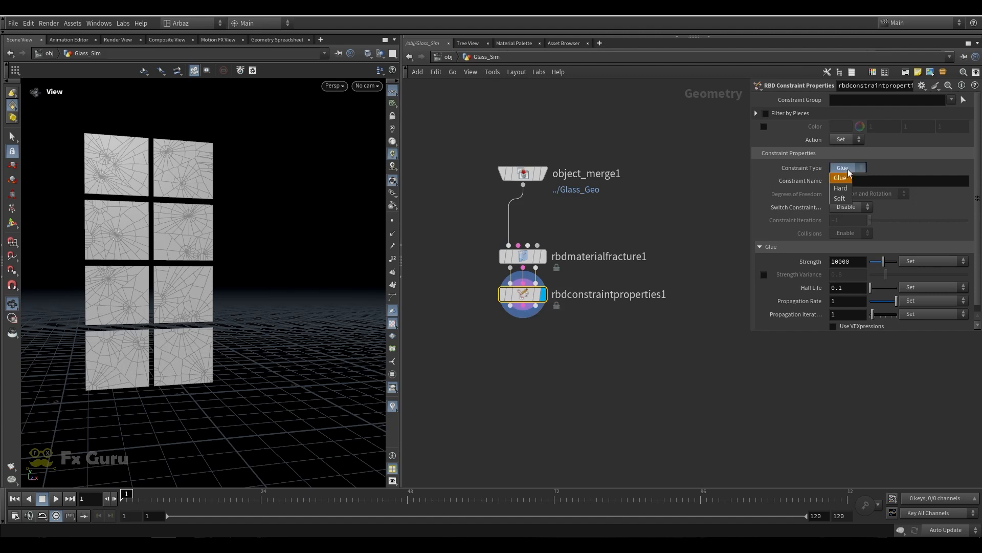
Set the glue constraint's Strength to 8 and its Propagation Iterations to 10.
click(858, 263)
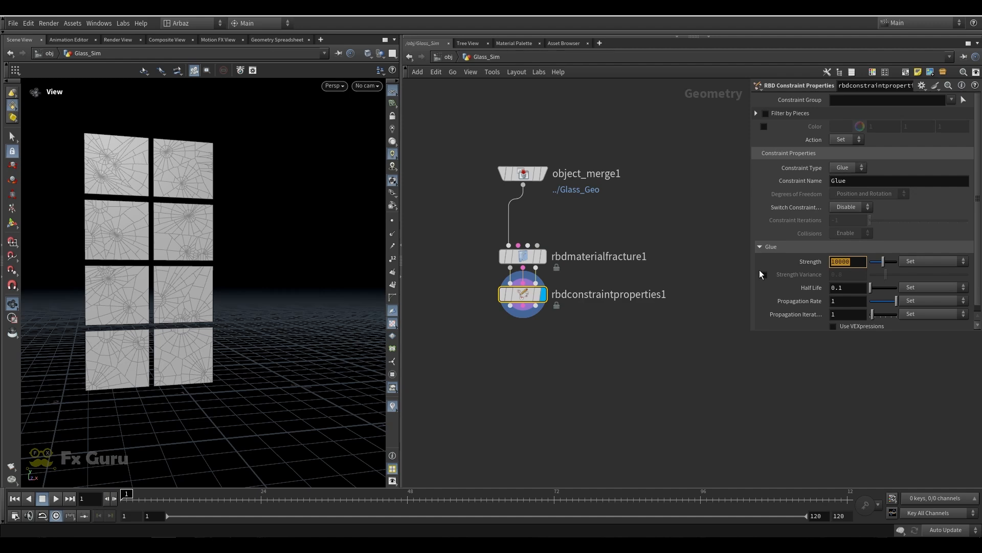
text(8)
key(Return)
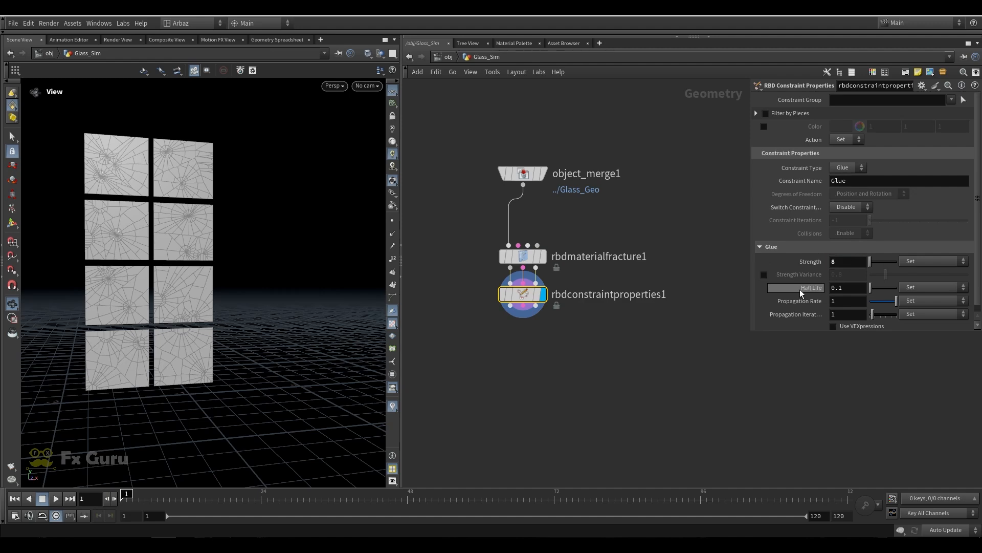
scroll(798, 302, down, 1)
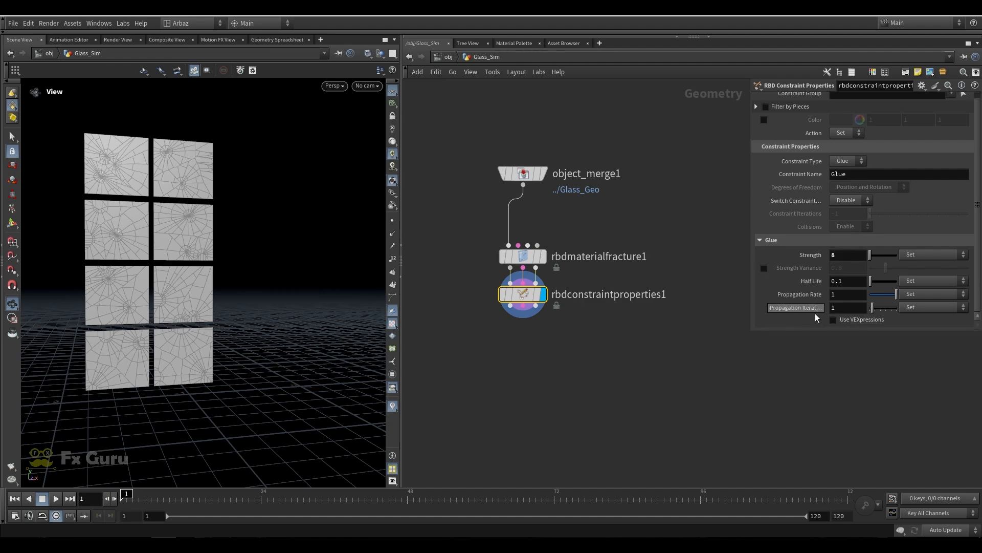
click(851, 309)
key(Return)
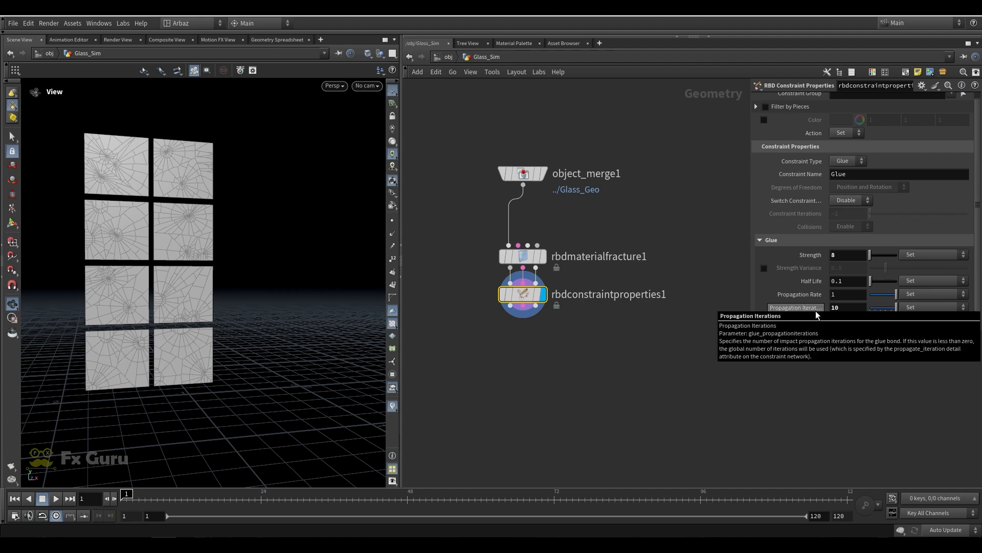
Add an RBD Bullet Solver below the RBD Constraint Properties node, connected to its three outputs, and display it.
drag(177, 235, 109, 287)
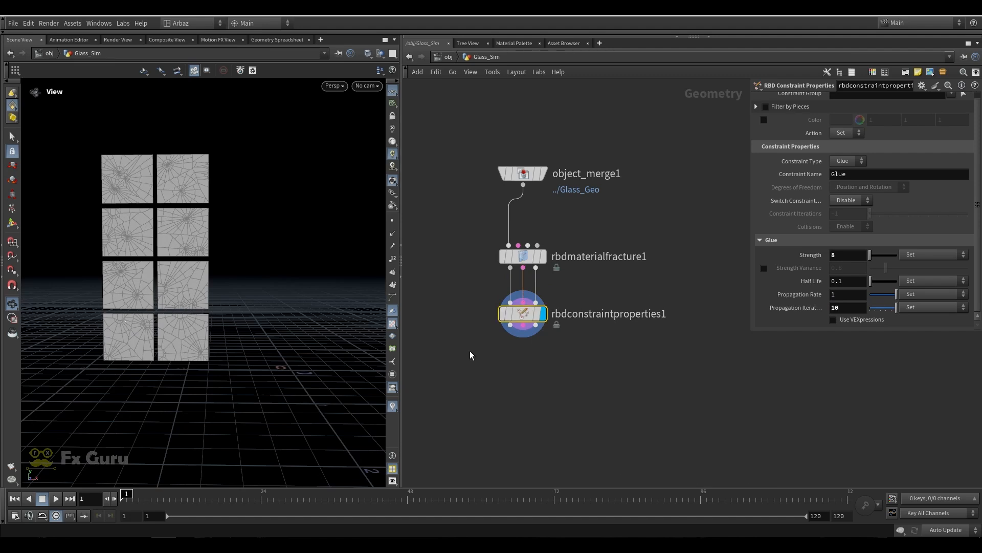
middle_drag(468, 349, 488, 277)
click(523, 255)
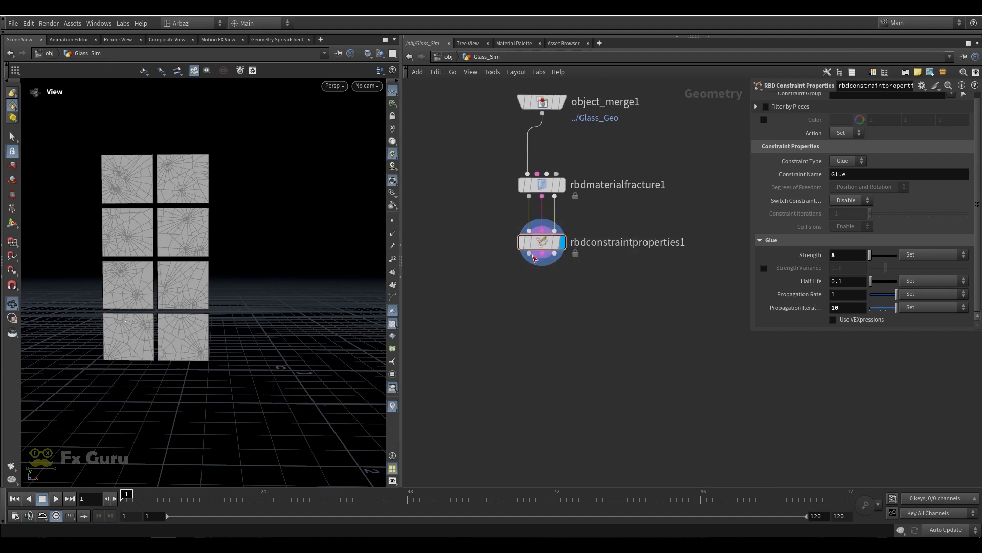
key(Tab)
mouse_move(533, 327)
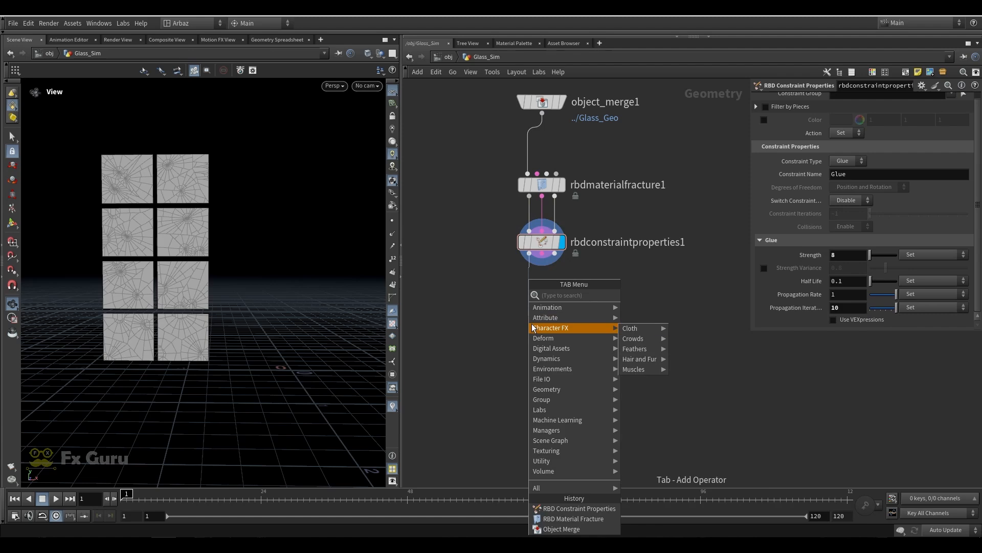
text(rbds)
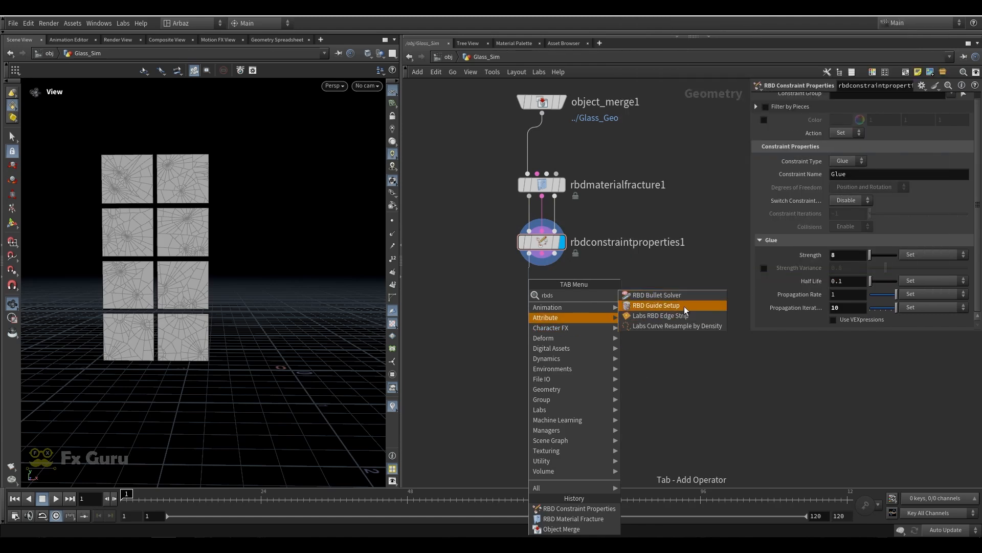
click(665, 309)
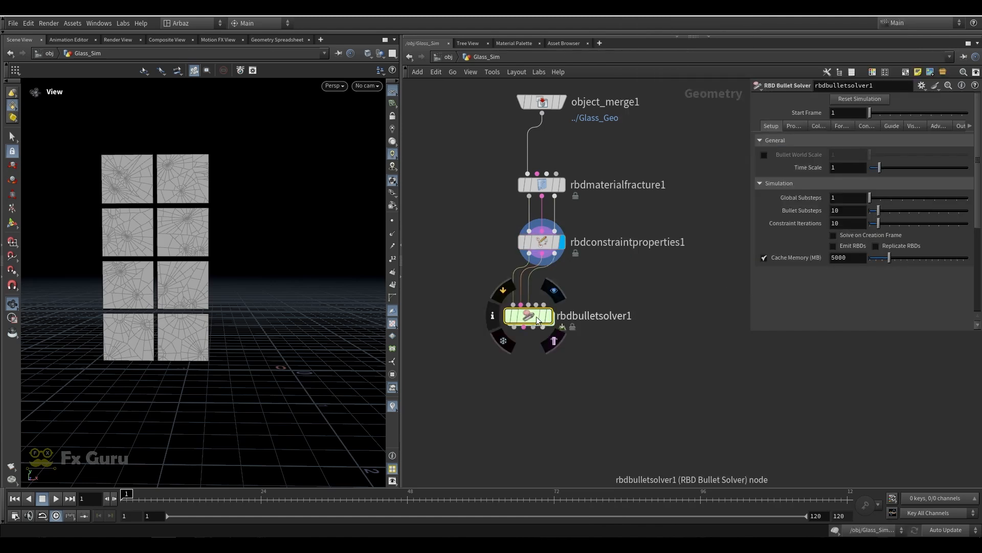
drag(536, 320, 561, 330)
click(577, 302)
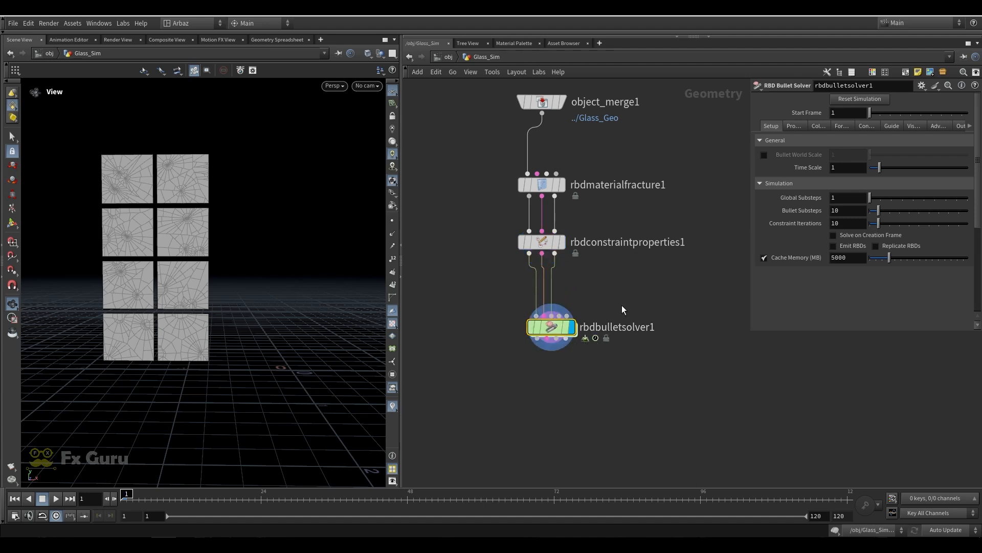
Play the simulation to check how the panes fall, and stop it.
scroll(160, 356, down, 4)
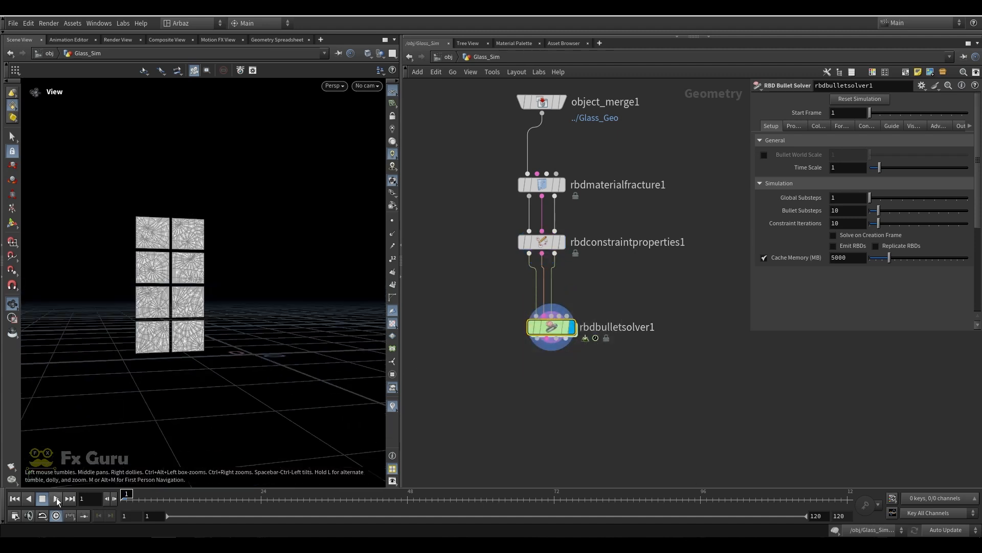
click(56, 499)
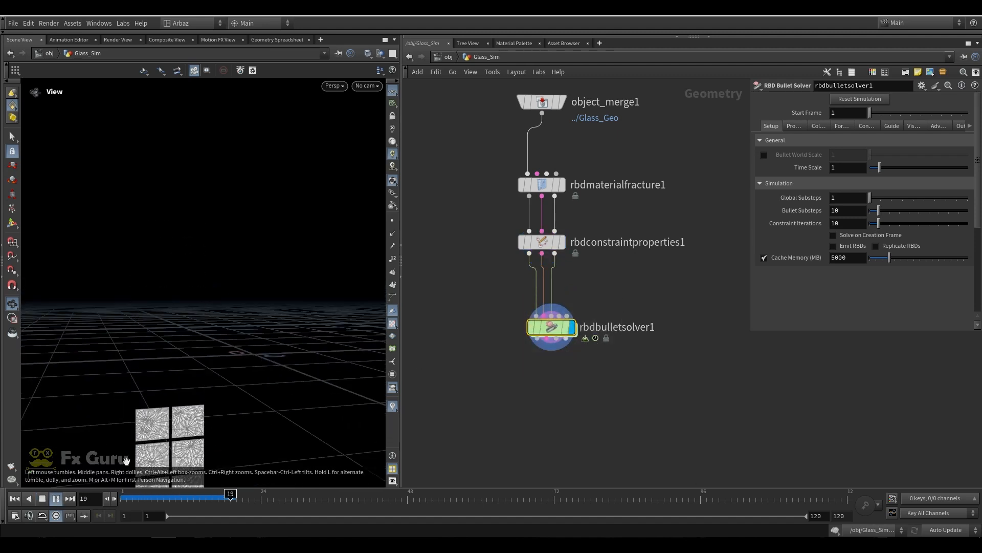
click(42, 499)
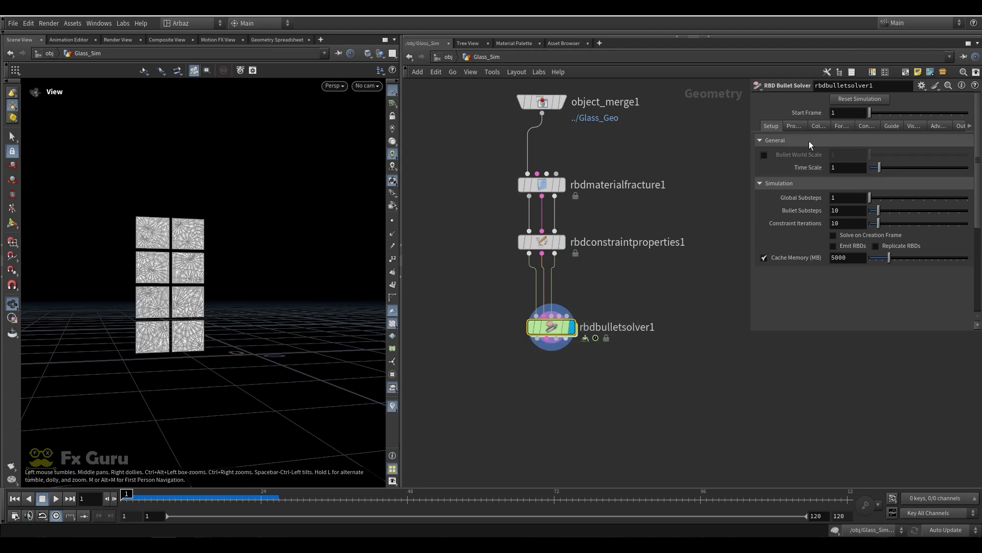
Set the RBD Bullet Solver's Ground Type to Ground Plane and play the simulation.
click(818, 126)
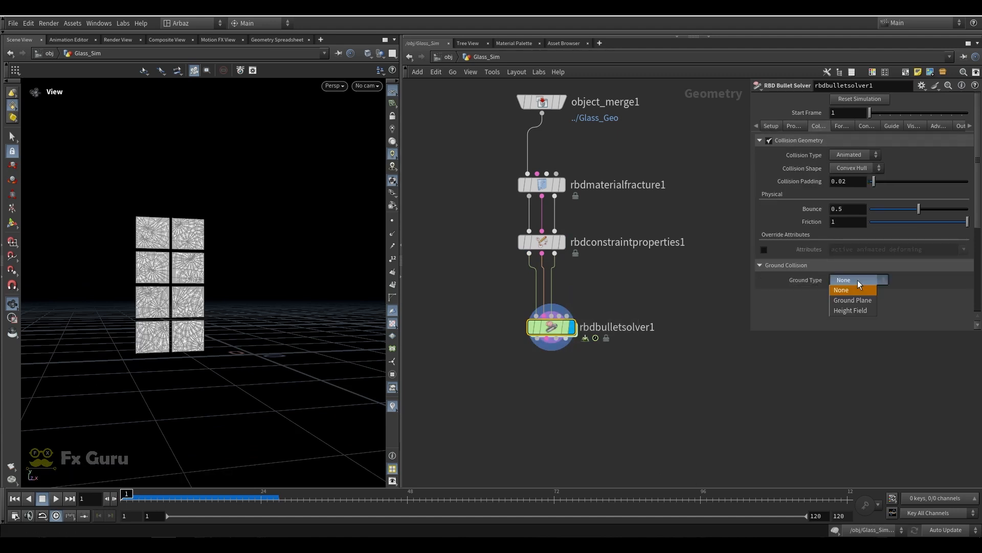
click(857, 302)
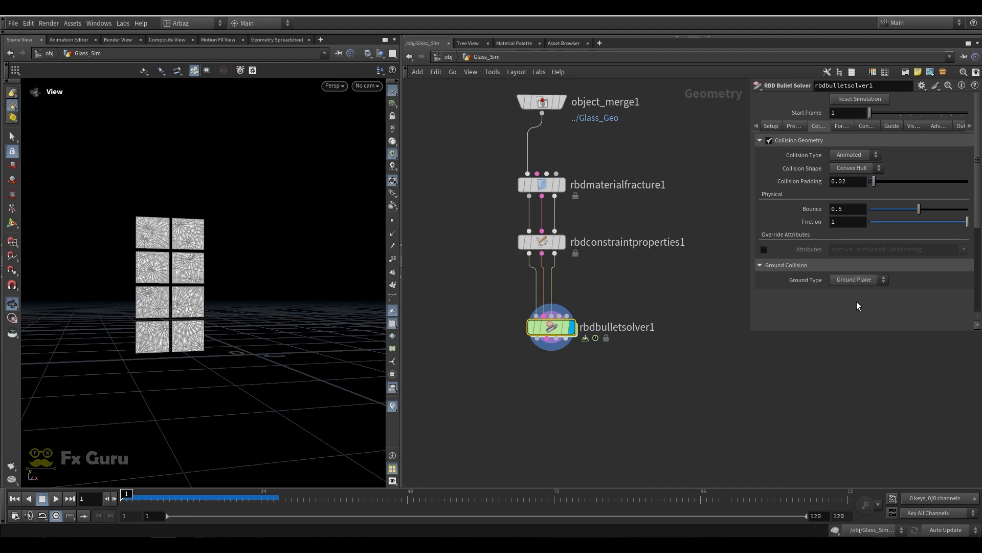
drag(194, 319, 153, 321)
click(55, 499)
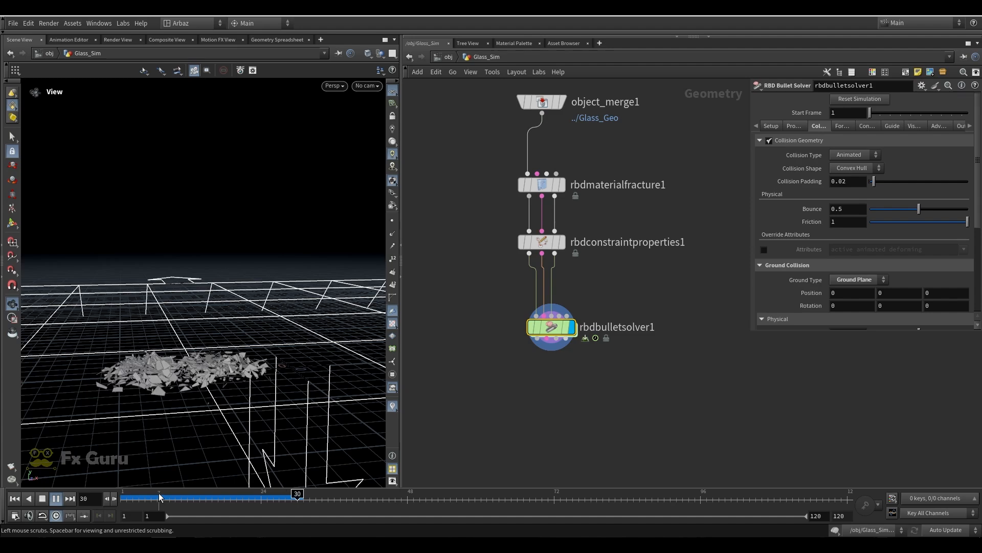
Replay the simulation from frame 1 and examine how the panes shatter on the ground from different angles.
drag(159, 498, 122, 499)
click(56, 501)
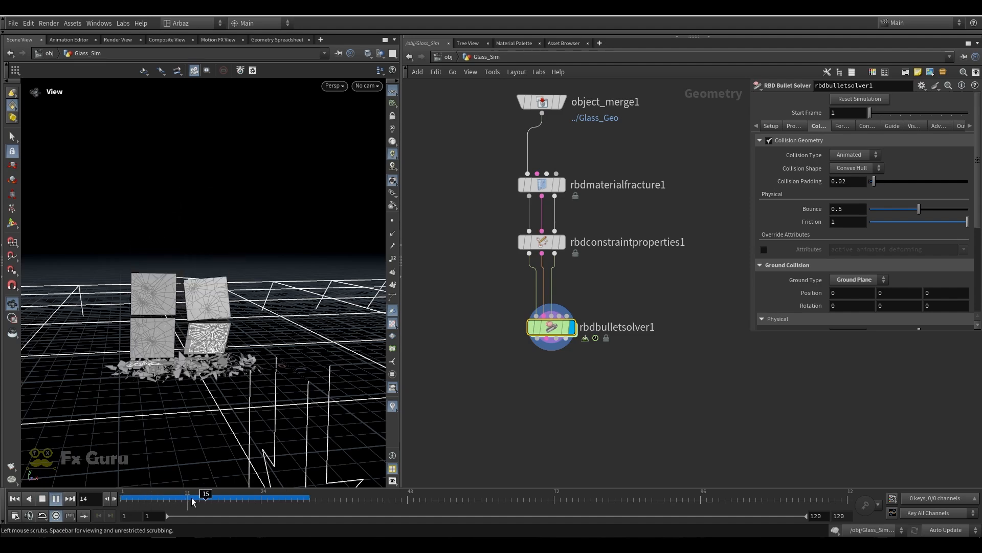
drag(239, 498, 74, 494)
drag(269, 354, 221, 339)
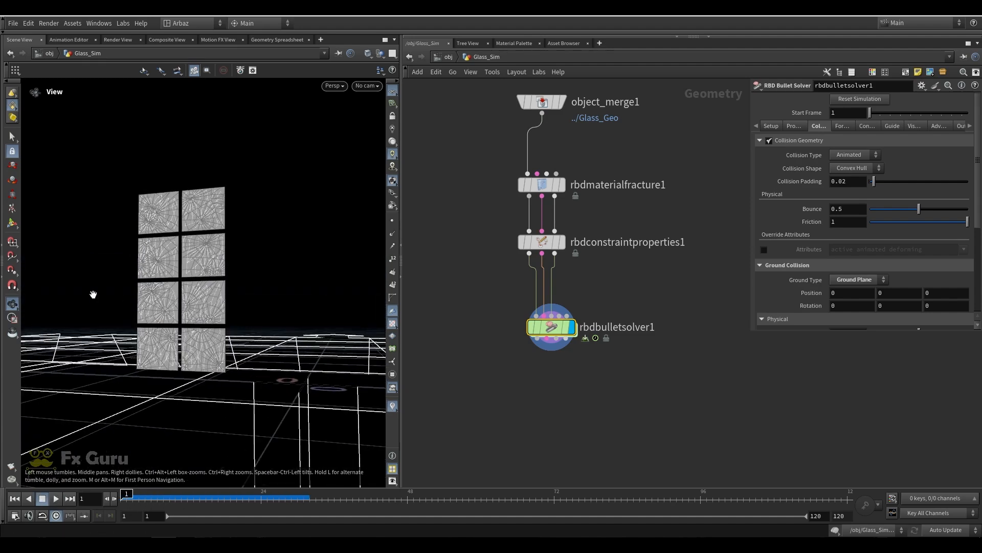
drag(110, 318, 143, 399)
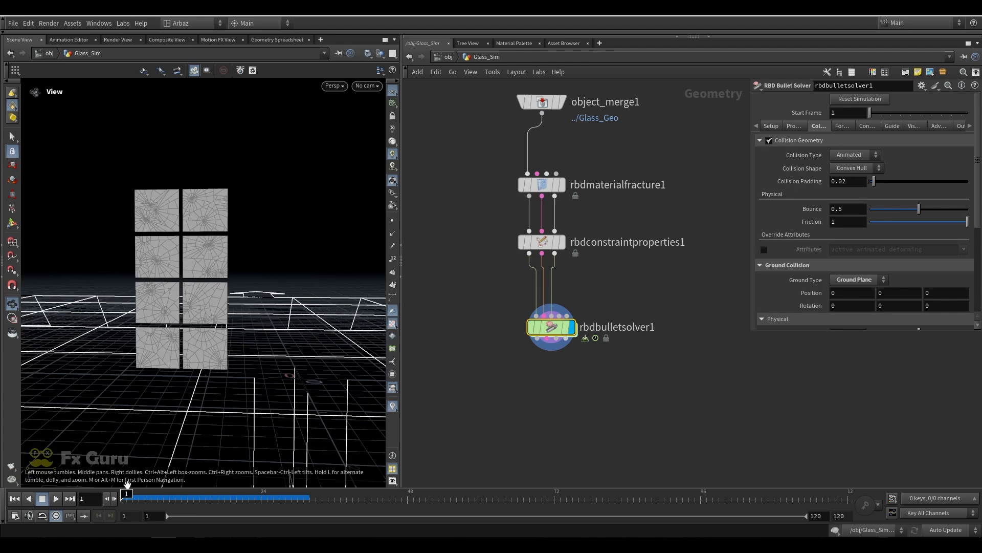
click(58, 501)
drag(219, 502, 122, 506)
Insert an RBD Configure node on the wires between RBD Constraint Properties and RBD Bullet Solver.
key(Tab)
mouse_move(561, 369)
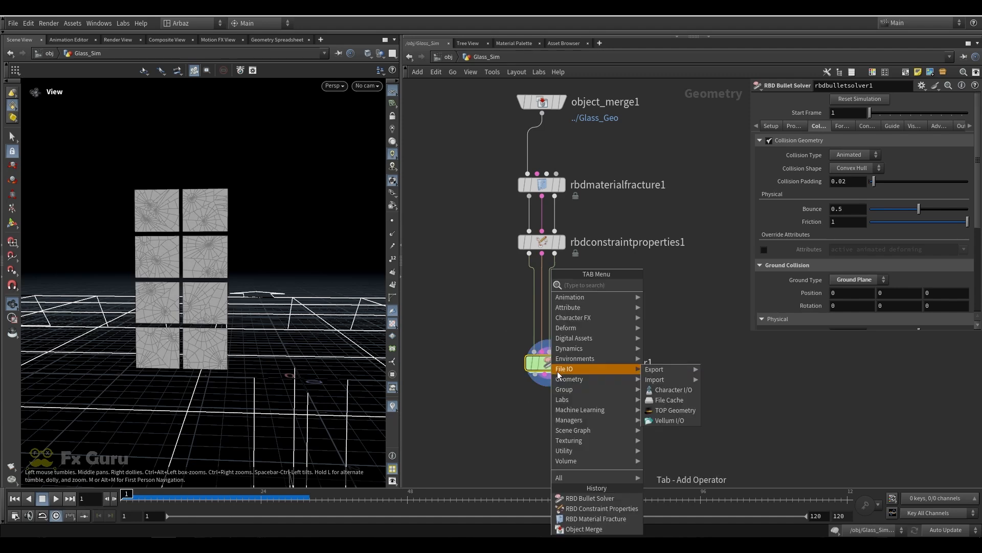
text(rbdco)
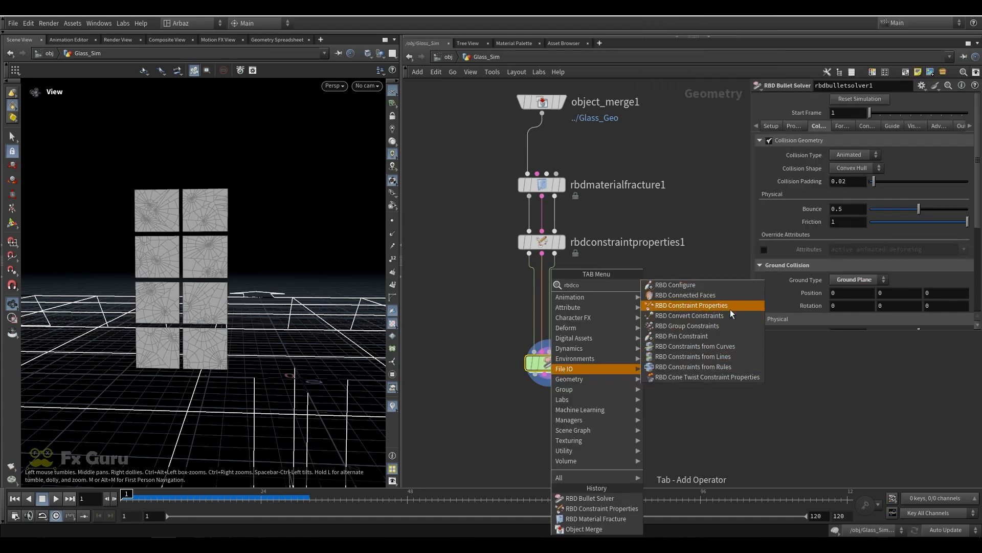
click(696, 285)
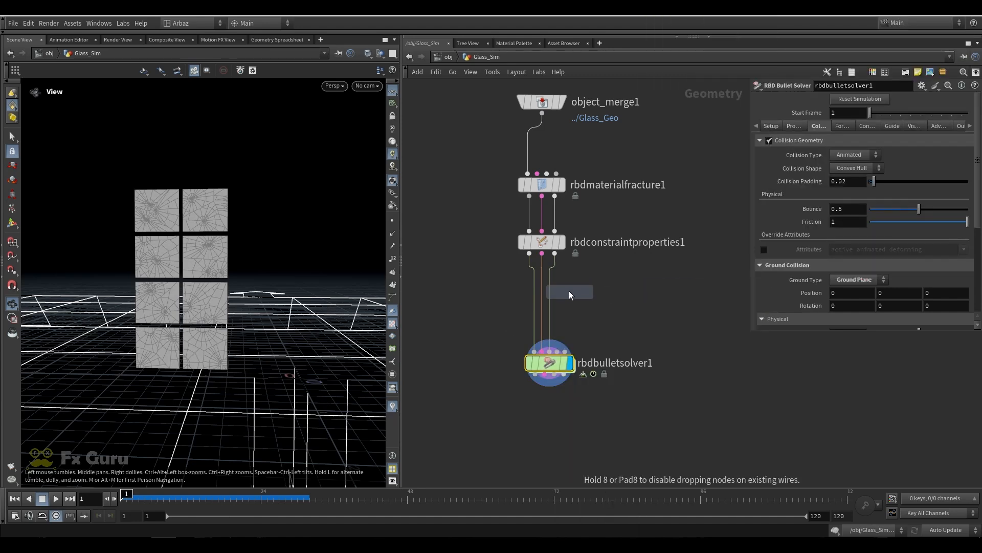
click(546, 295)
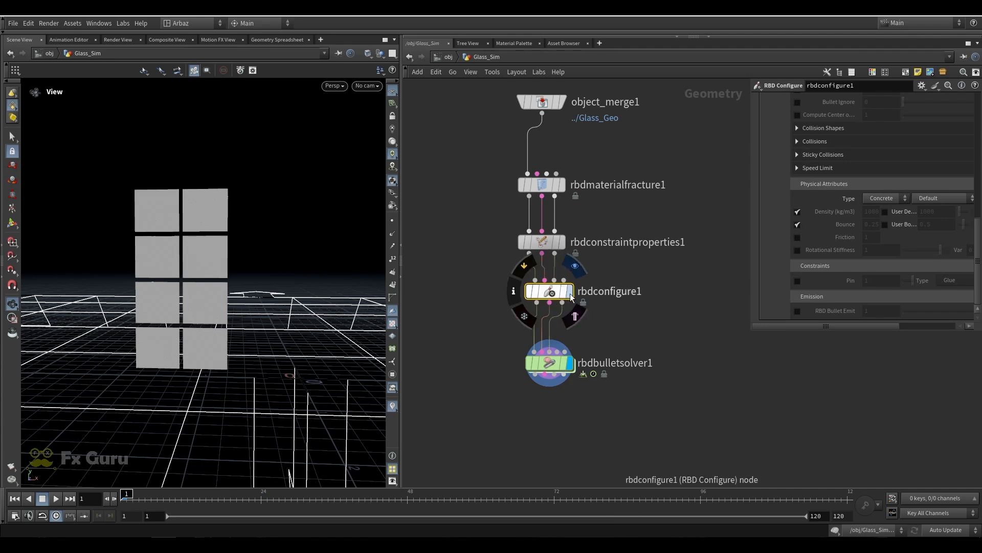
Try the Collision Padding and Active visualizations on the RBD Configure node and return Visualize to None.
scroll(791, 231, up, 10)
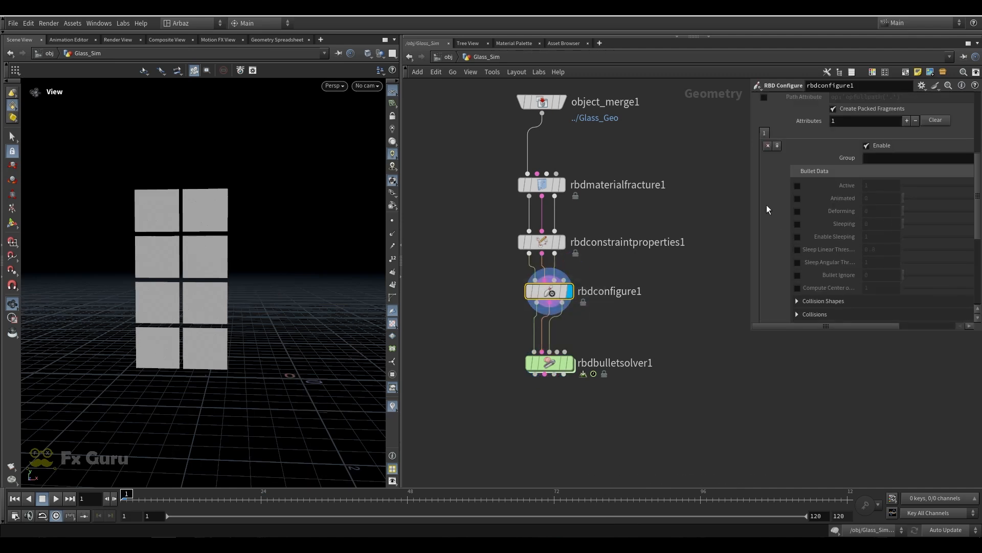
scroll(783, 140, up, 3)
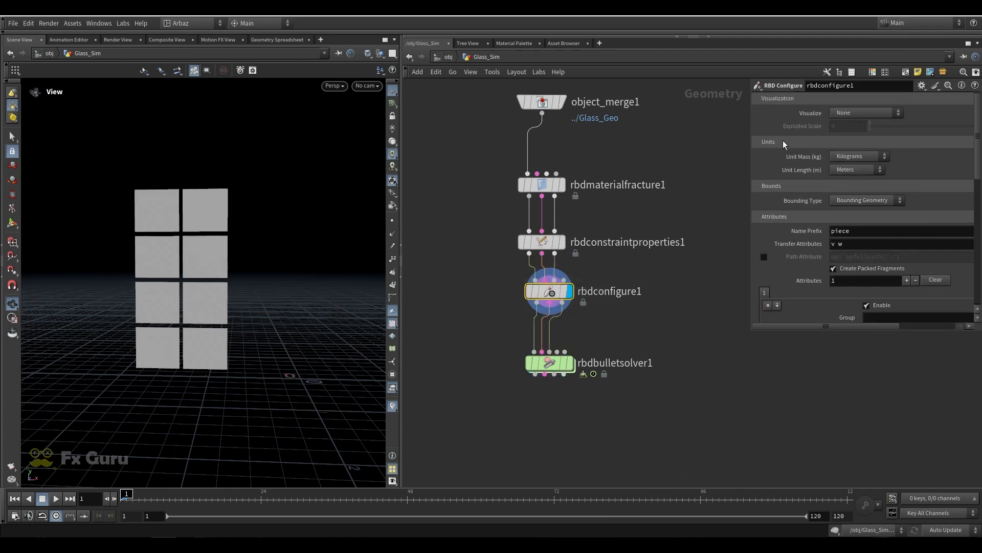
click(844, 114)
click(857, 228)
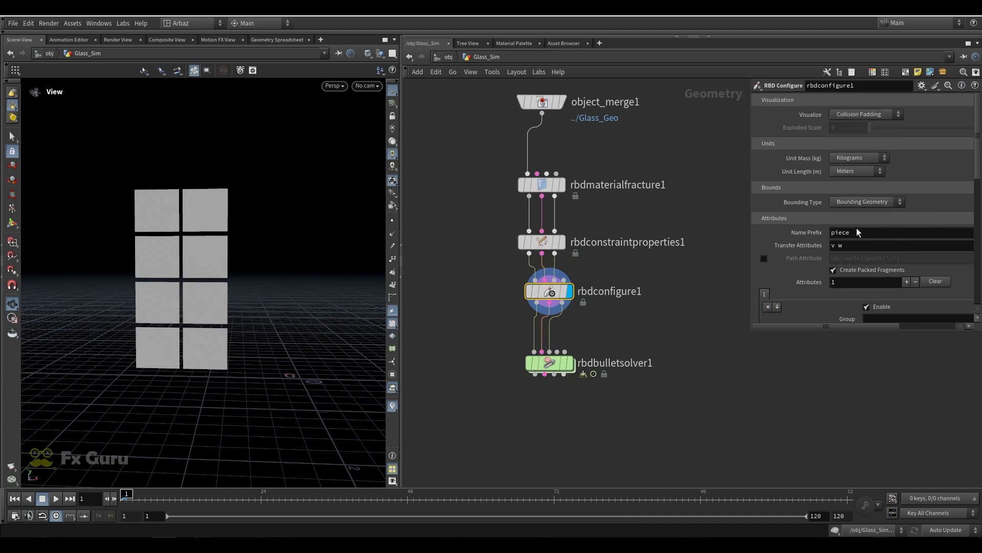
click(861, 114)
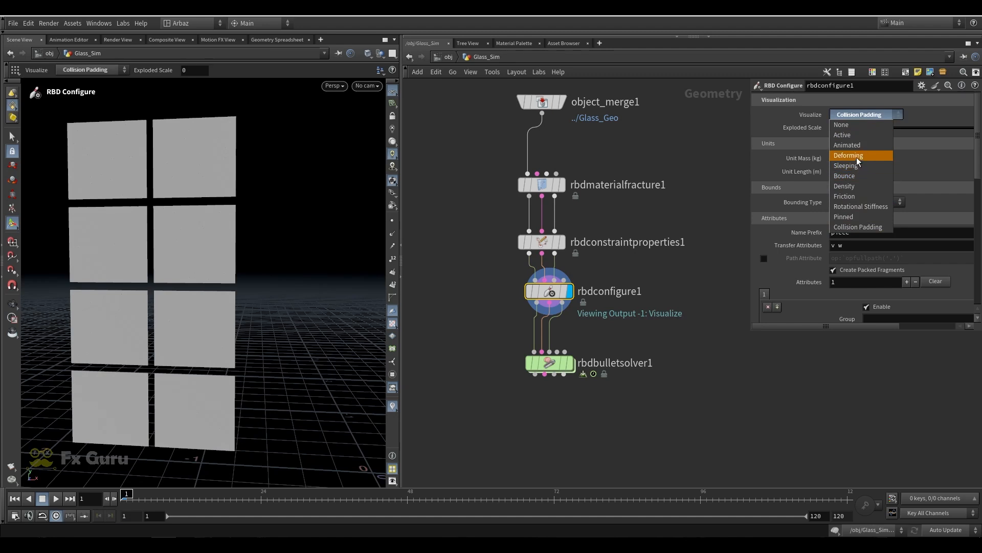
click(855, 135)
click(860, 114)
click(851, 125)
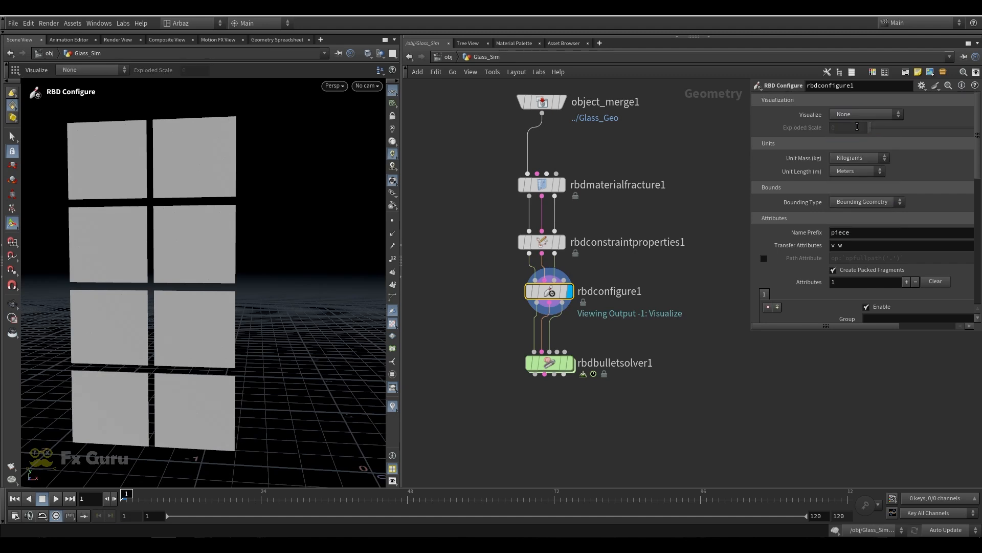
Enable Collision Padding in the RBD Configure node's Collision Shapes and set it to 0.0002.
scroll(800, 182, down, 3)
scroll(797, 189, down, 3)
click(795, 276)
scroll(813, 254, down, 3)
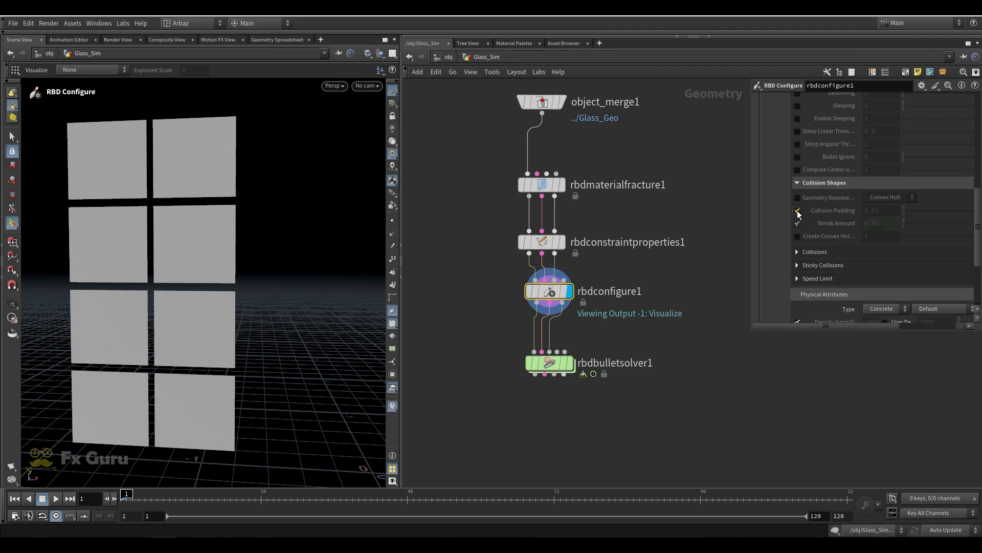
click(798, 210)
text(0.)
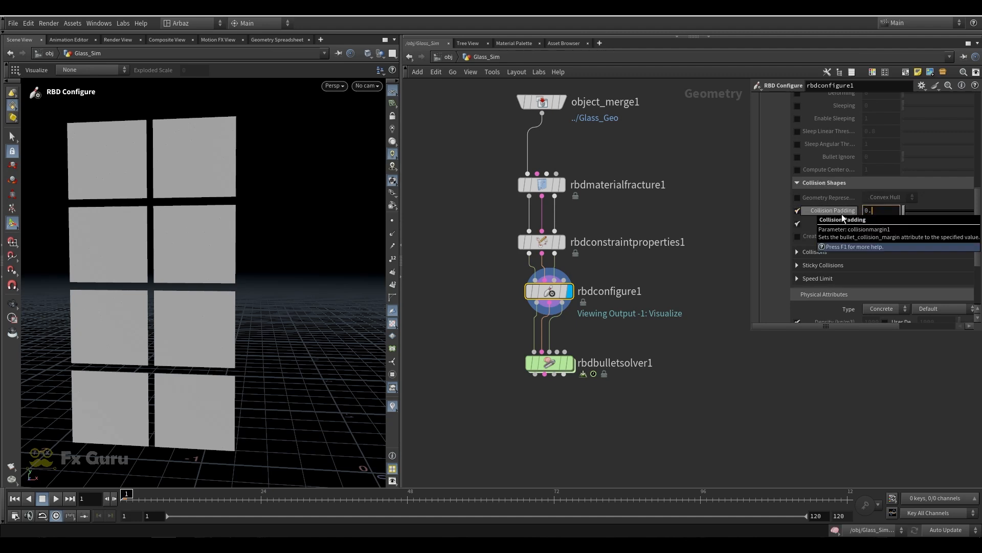
text(0002)
key(Return)
Go through the RBD Configure node's Active, Animated and Deforming visualizations and set Visualize to Collision Padding.
alt+drag(153, 233, 151, 223)
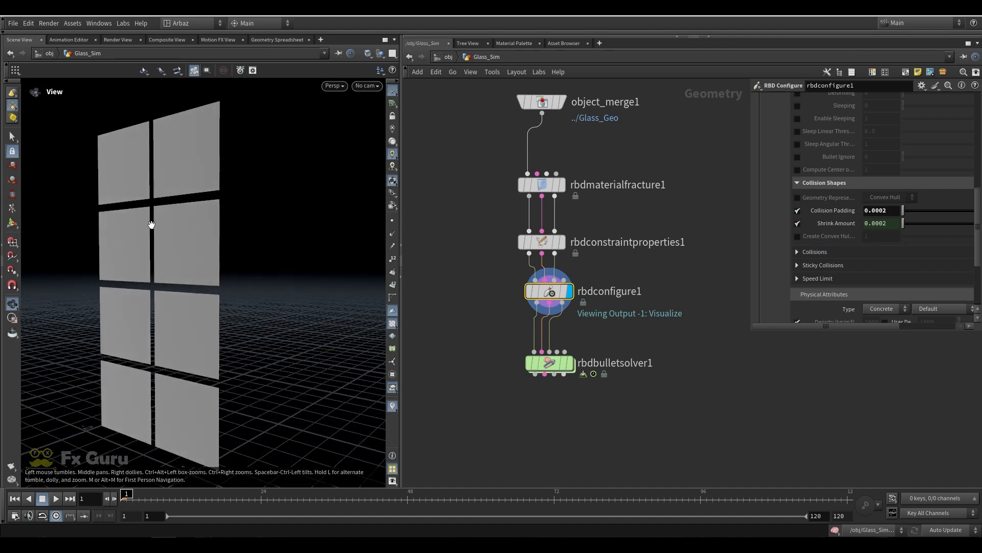
scroll(172, 212, up, 5)
scroll(705, 225, up, 5)
scroll(793, 215, up, 1)
scroll(795, 216, up, 10)
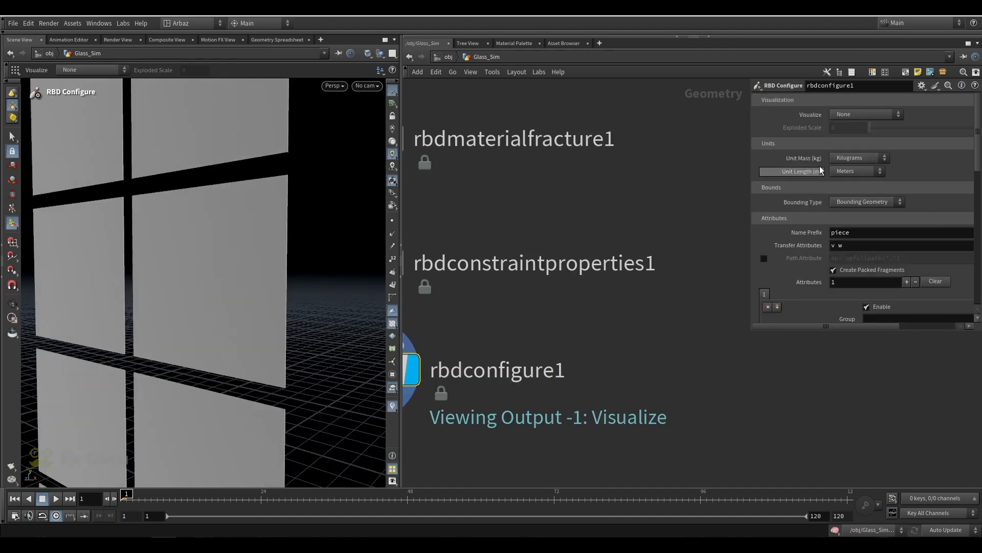
click(852, 116)
click(854, 135)
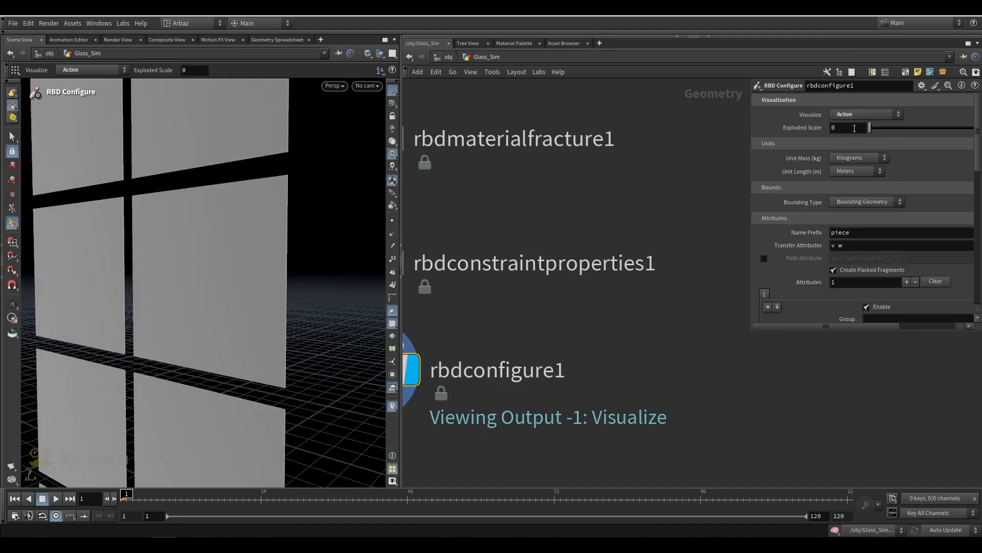
click(856, 115)
click(856, 145)
click(858, 115)
click(857, 154)
click(860, 116)
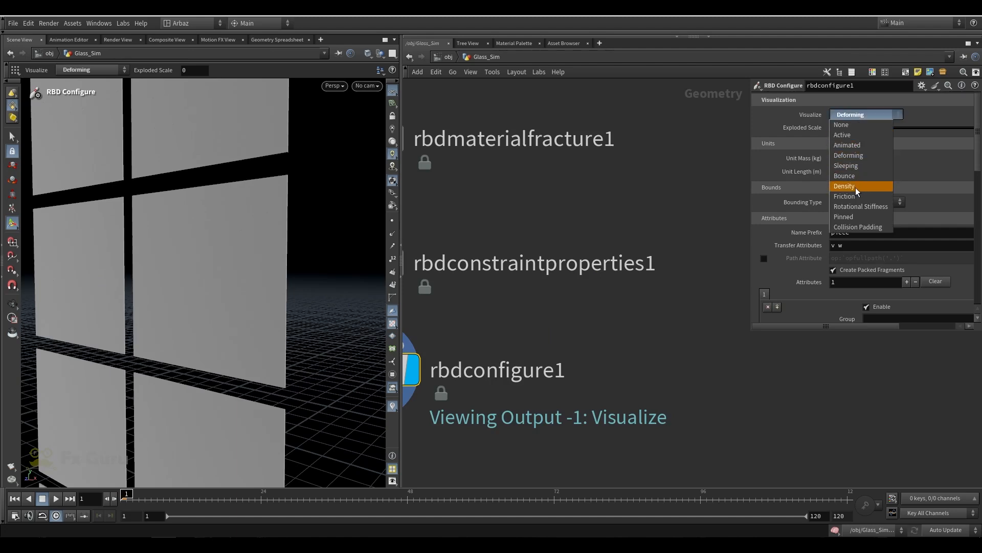
click(858, 225)
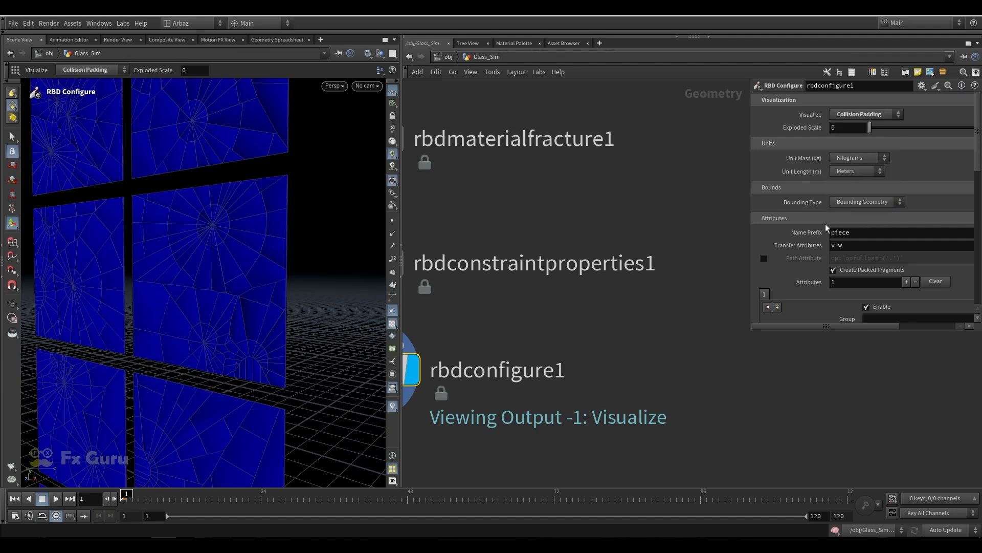
alt+drag(200, 231, 241, 239)
alt+right_drag(241, 239, 261, 253)
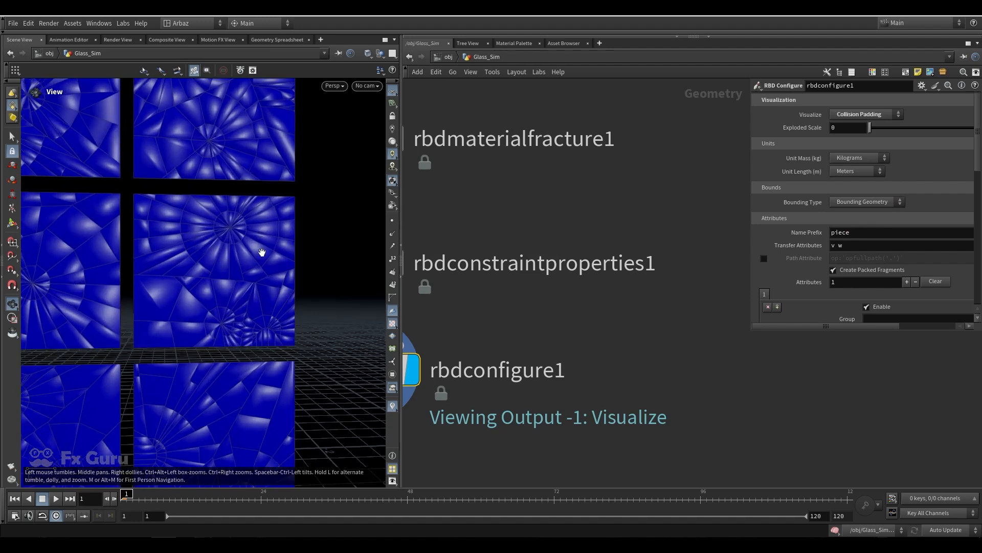
Try a Collision Padding of 0.02 on the RBD Configure node and examine the padding around the glass pieces.
scroll(778, 265, down, 4)
scroll(796, 259, down, 4)
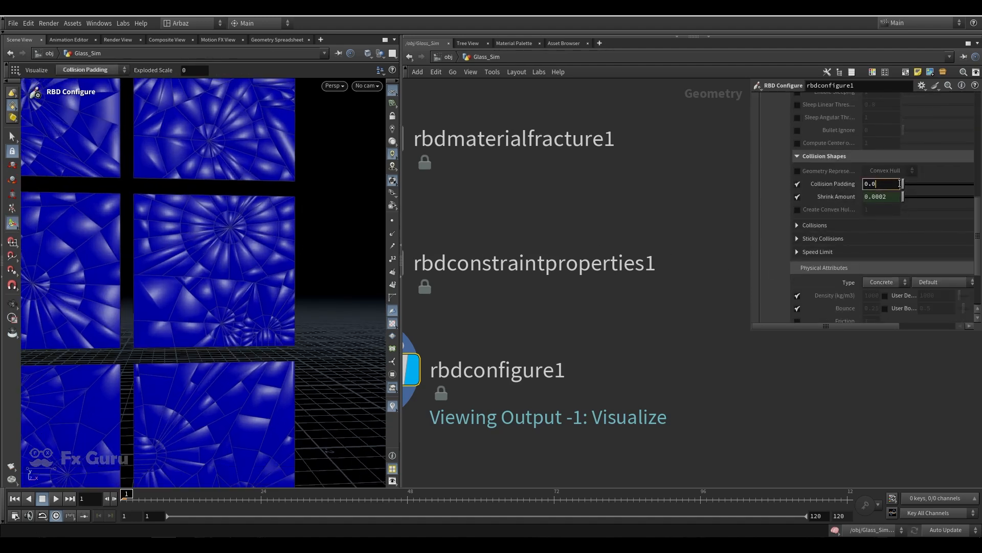
click(900, 183)
text(0.02)
key(Return)
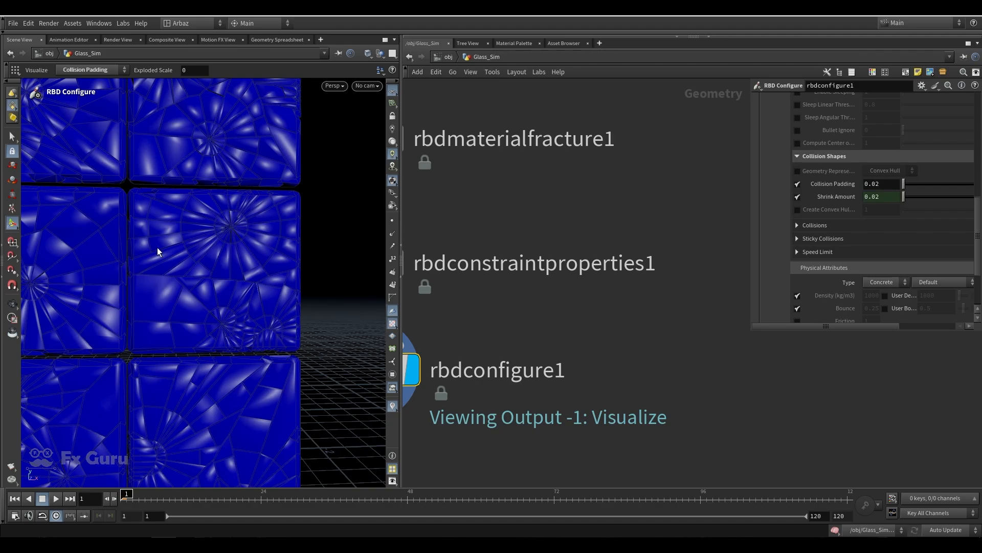
drag(159, 249, 336, 185)
scroll(471, 237, down, 1)
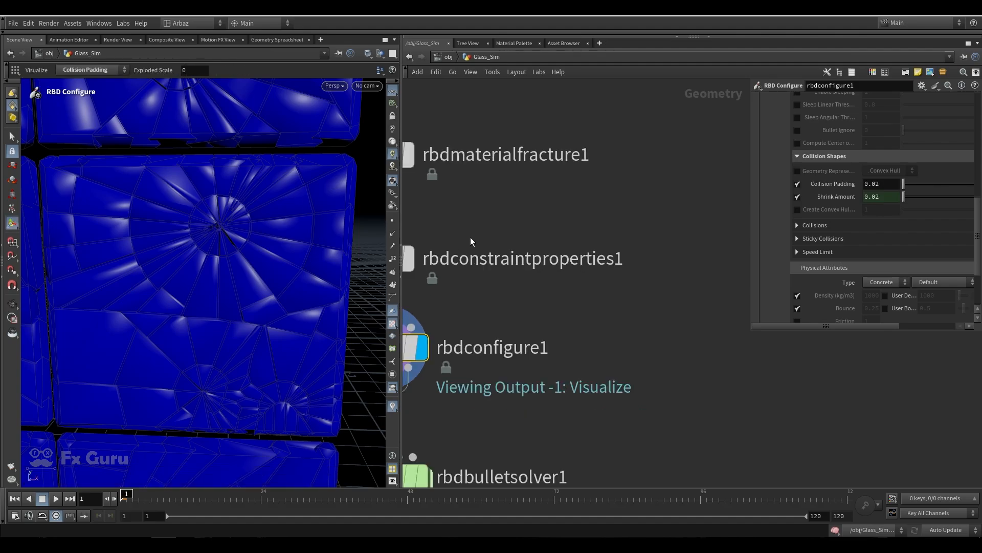
Compare the padding overlay with the panes on RBD Constraint Properties and display the RBD Bullet Solver again.
scroll(471, 237, down, 2)
click(506, 242)
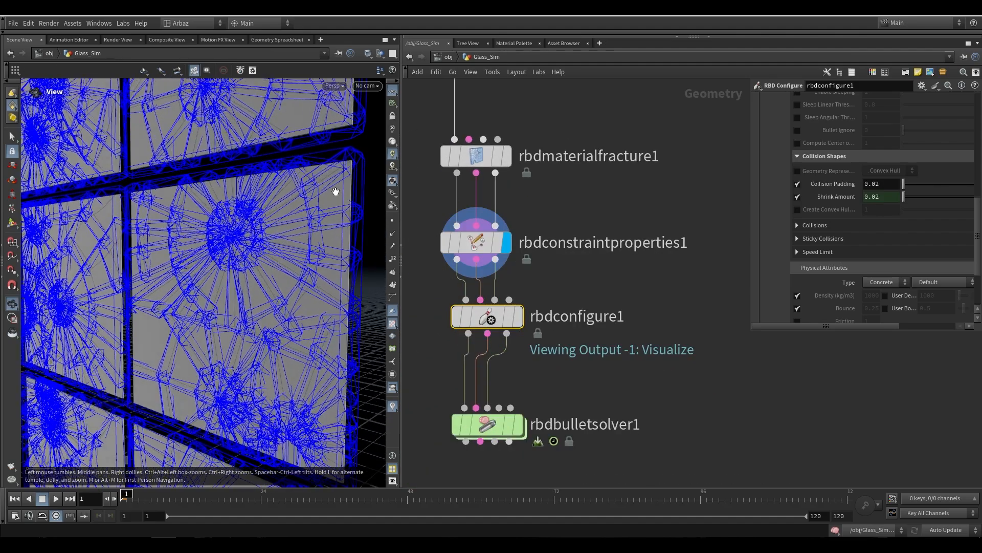
mouse_move(336, 191)
alt+mouse_down()
mouse_move(328, 206)
mouse_move(345, 204)
alt+mouse_up()
drag(576, 385, 450, 464)
click(518, 425)
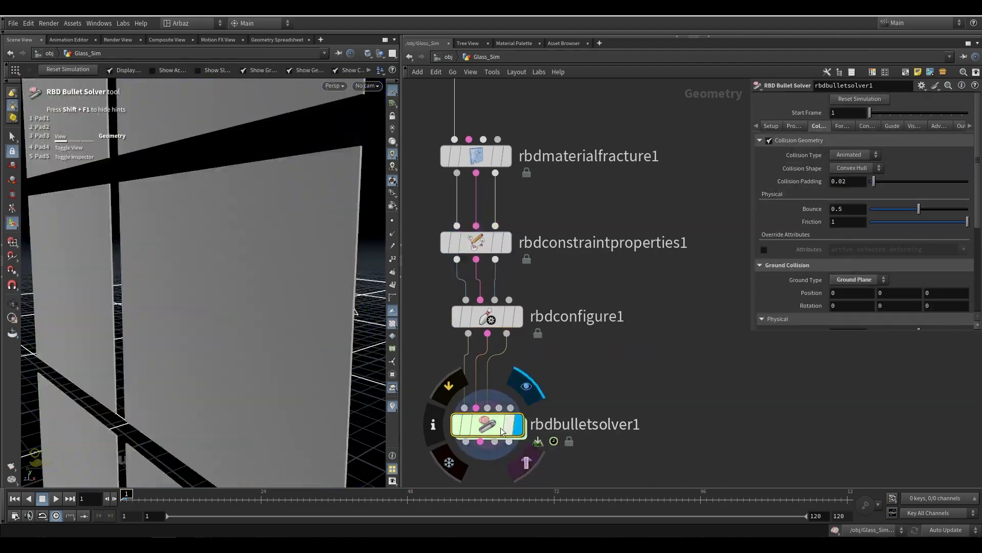
scroll(796, 284, down, 3)
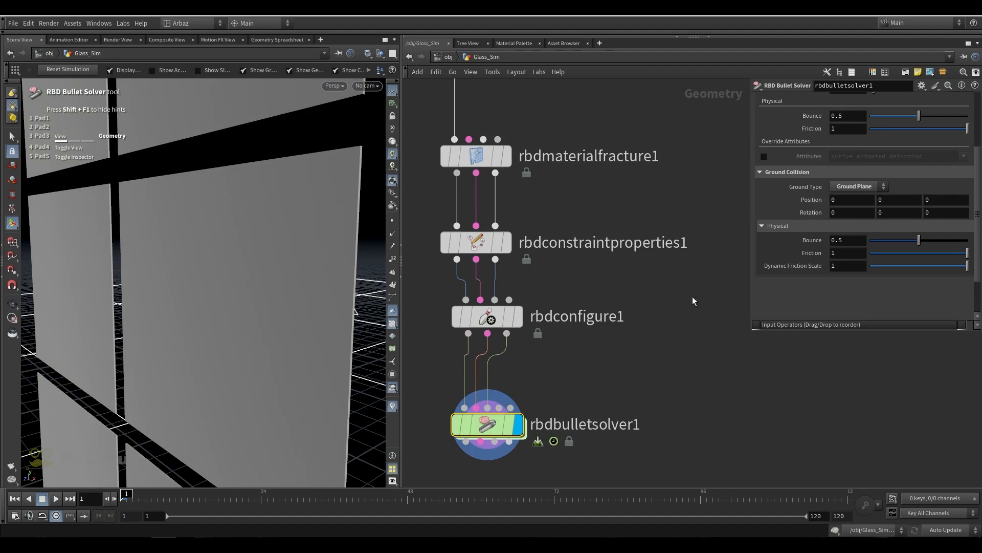
Set the Collision Padding on the RBD Configure node to 0.0002 again.
drag(596, 316, 519, 344)
scroll(818, 235, down, 3)
scroll(802, 238, up, 2)
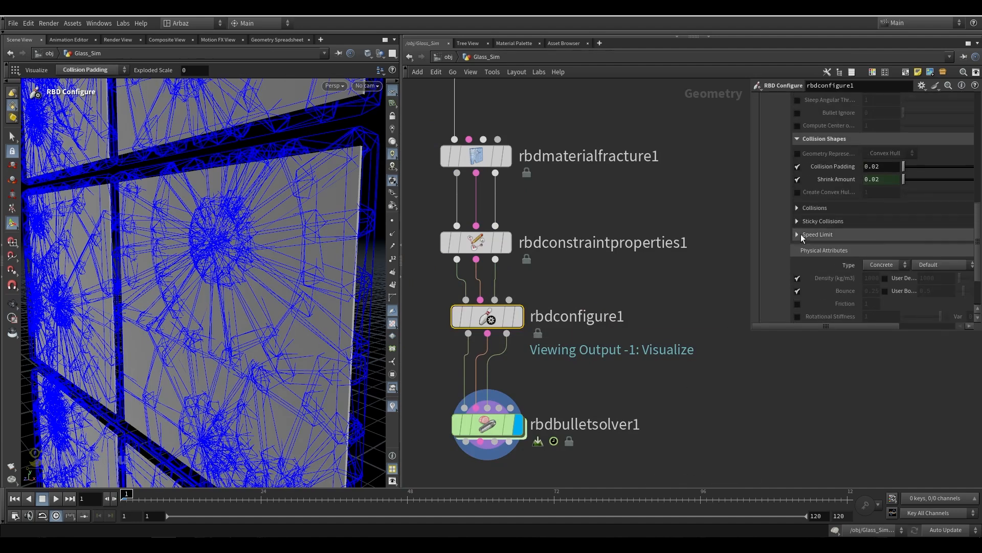
scroll(802, 238, up, 1)
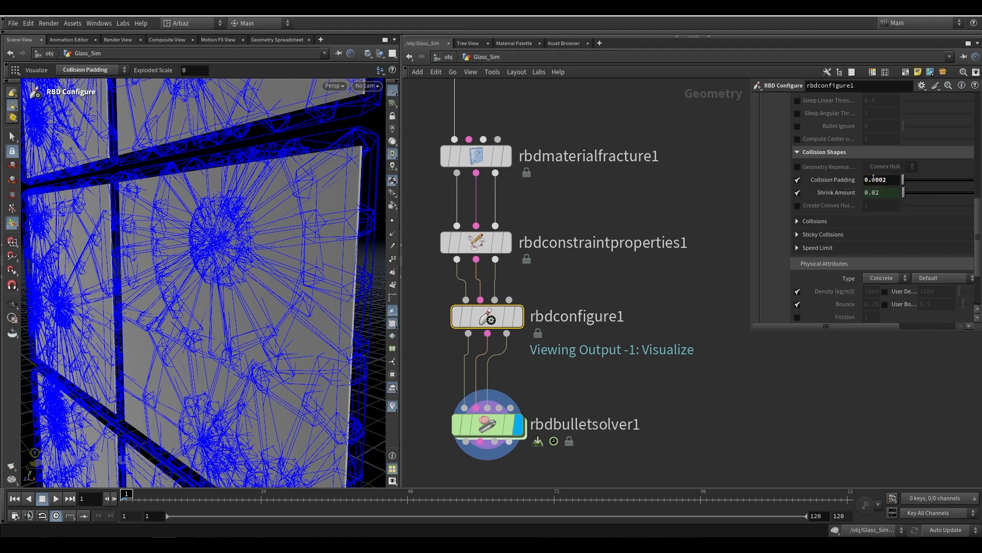
key(Return)
Frame the whole window, play the RBD Bullet Solver simulation and rewind it to frame 1.
alt+drag(301, 287, 254, 310)
scroll(261, 288, down, 2)
scroll(297, 263, down, 1)
scroll(244, 275, down, 1)
scroll(237, 267, down, 3)
drag(237, 268, 298, 301)
drag(594, 387, 495, 435)
middle_drag(568, 426, 602, 333)
click(55, 499)
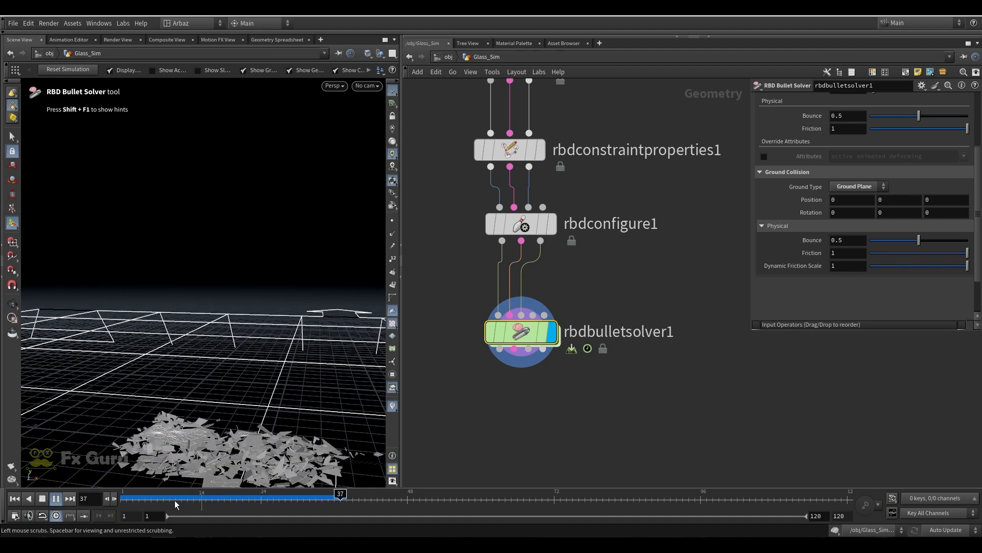
click(14, 499)
Set the Glue Strength on the RBD Constraint Properties node to 6.
middle_drag(602, 183, 599, 238)
click(512, 205)
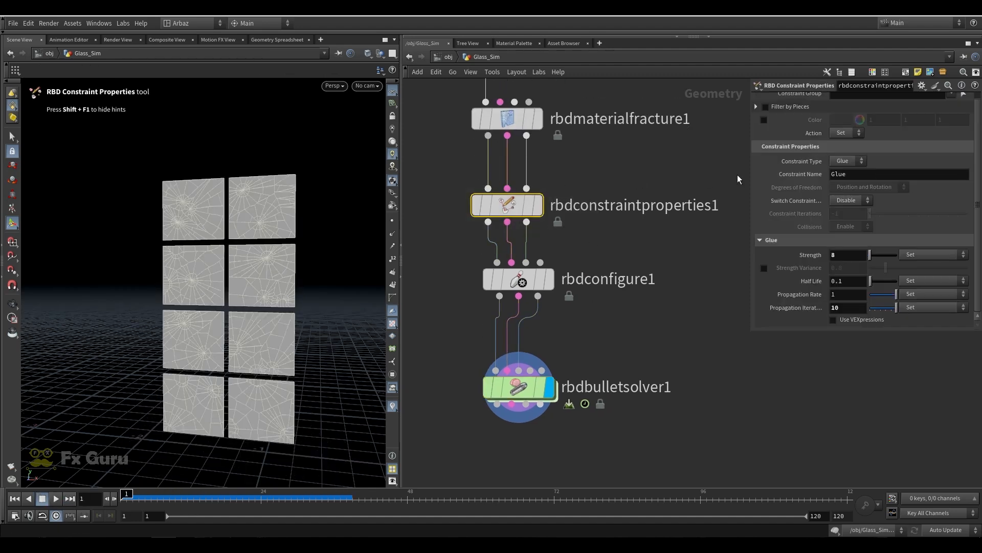
text(6)
key(Return)
Play the simulation to check how the panes break with the weaker glue, and rewind to frame 1.
alt+right_drag(266, 248, 236, 316)
alt+drag(236, 316, 257, 311)
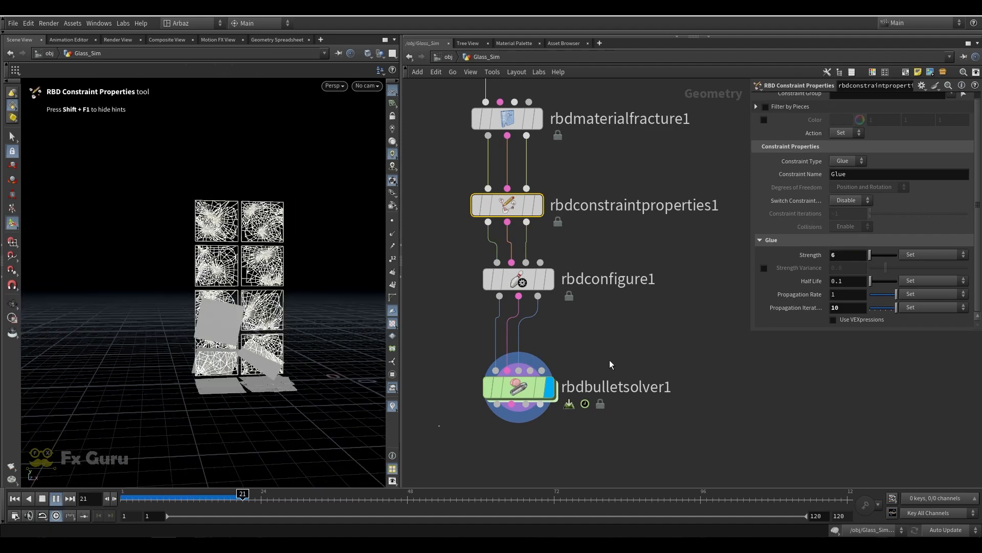
drag(439, 427, 618, 359)
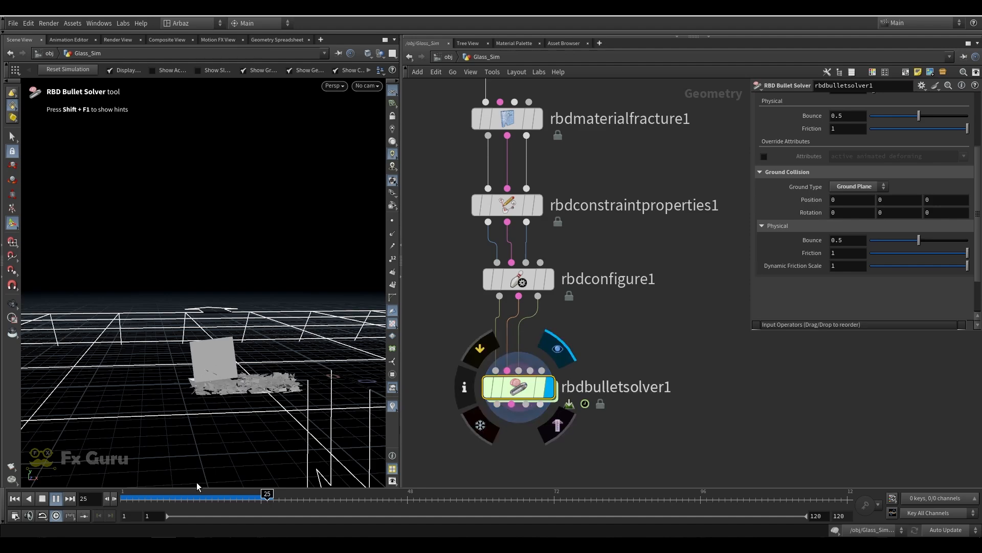
key(ctrl+Up)
alt+drag(194, 359, 239, 329)
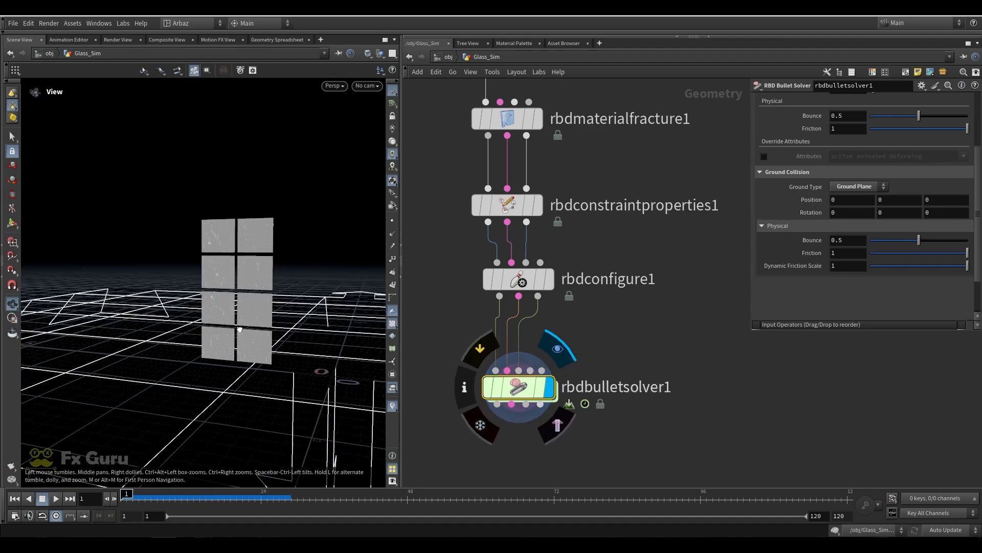
click(532, 282)
scroll(807, 231, up, 3)
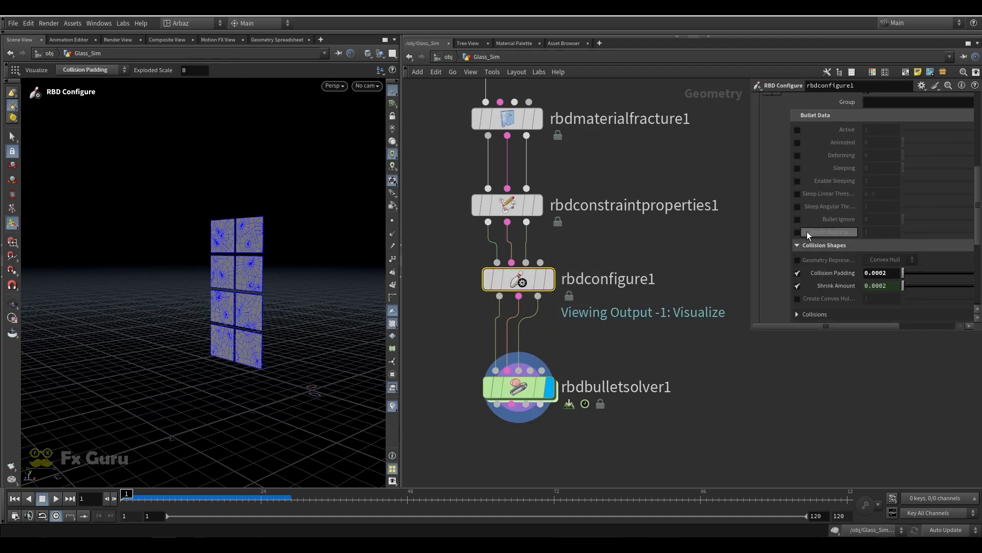
scroll(804, 160, up, 2)
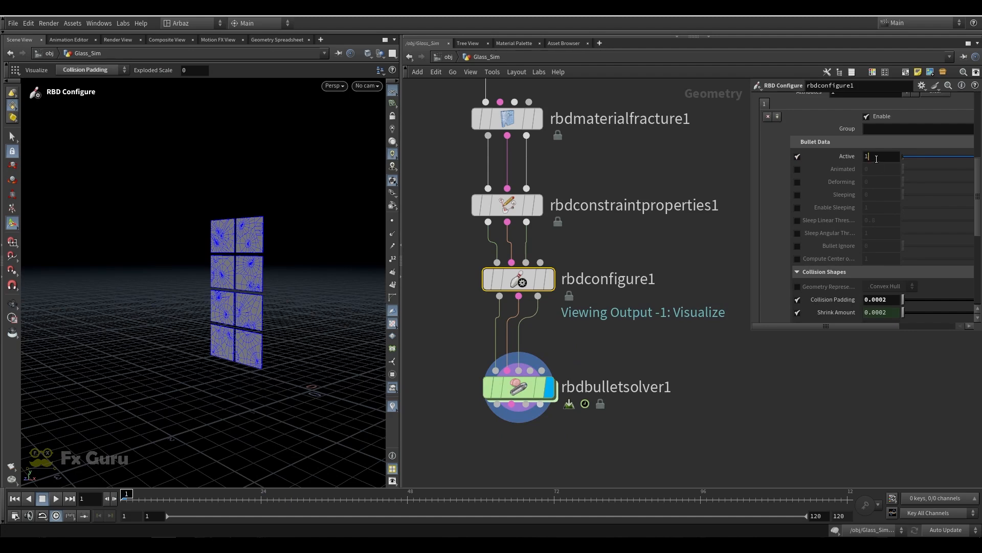
text(@FAR)
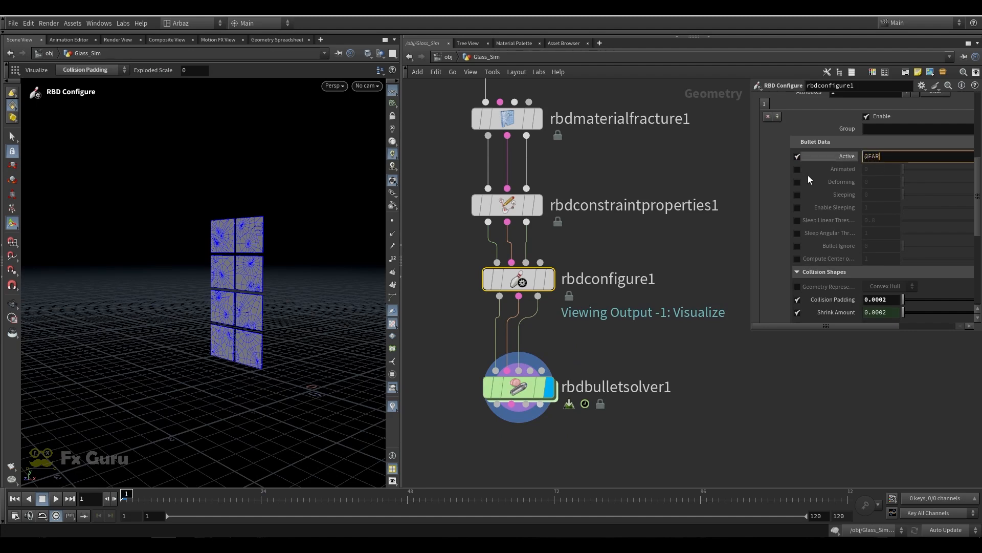
key(BackSpace)
key(BackSpace)
text(rame>)
key(Return)
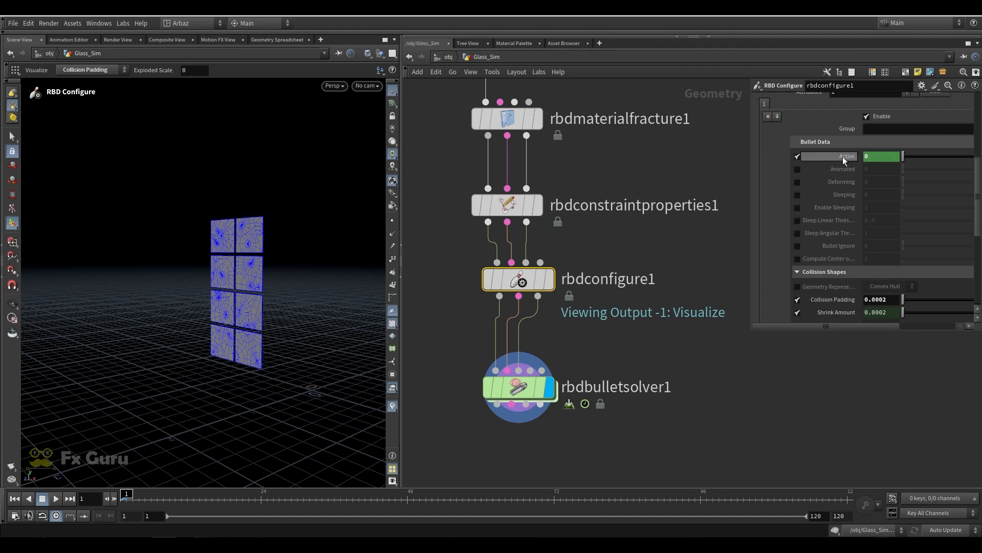
click(843, 157)
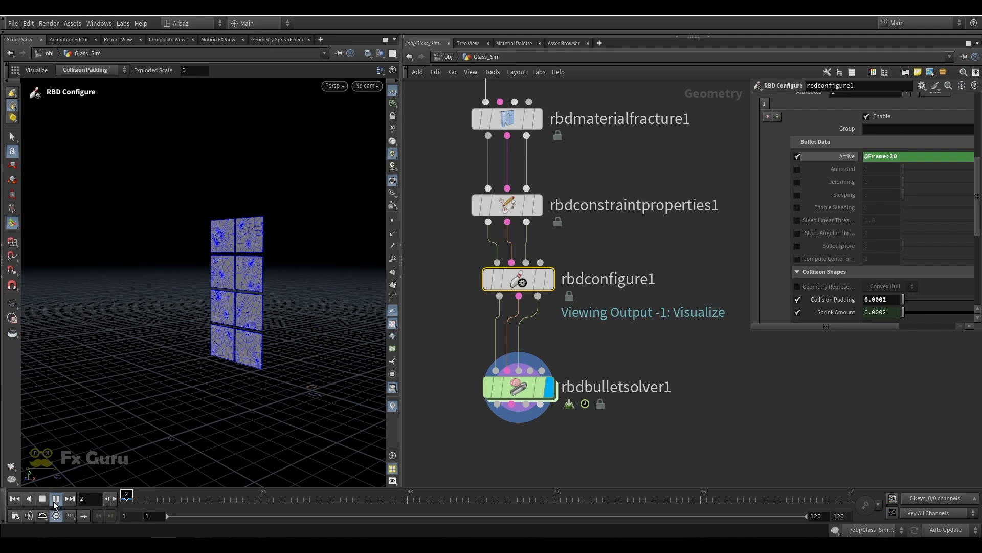
Play the simulation past frame 20 to check the timed activation, and rewind to frame 1.
click(54, 500)
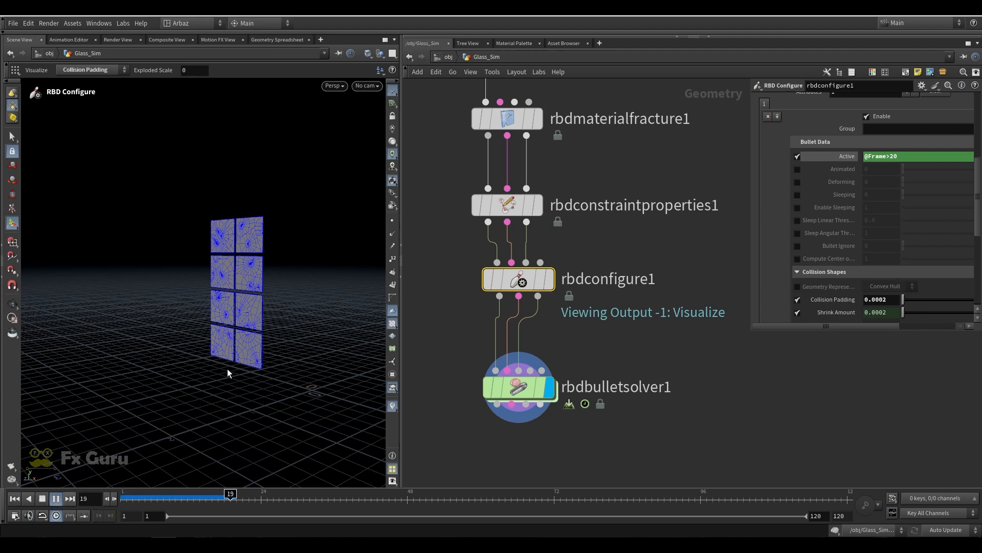
click(15, 500)
key(Escape)
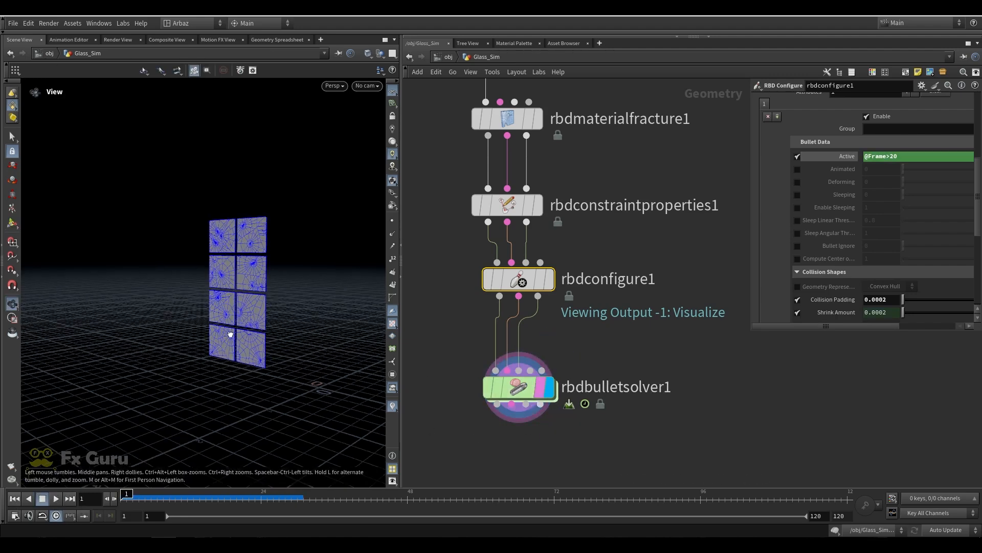
alt+drag(230, 334, 277, 313)
Move the RBD Bullet Solver node farther below RBD Configure and straighten RBD Configure under the constraint properties node.
drag(444, 438, 590, 356)
middle_drag(616, 351, 597, 277)
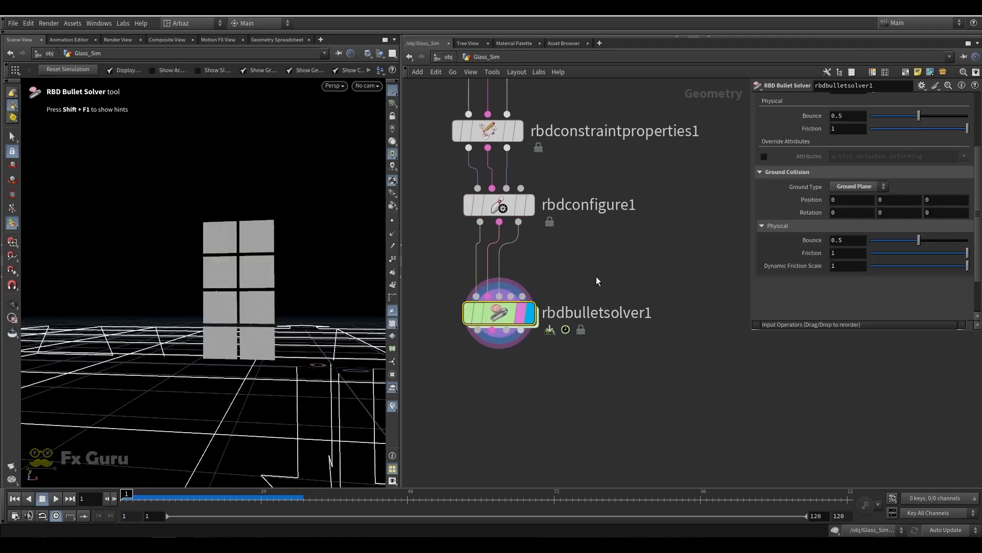
scroll(560, 290, down, 5)
scroll(546, 281, up, 4)
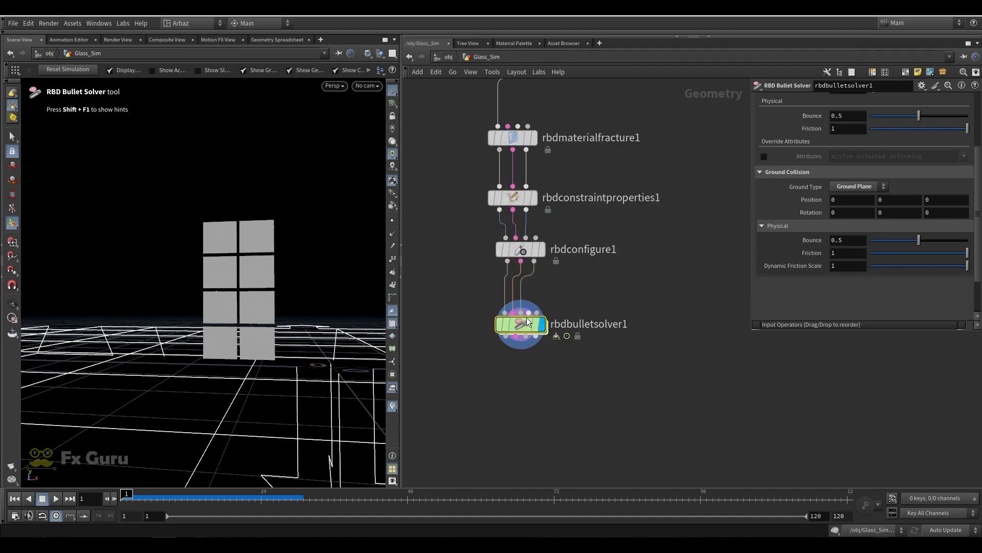
drag(520, 324, 528, 361)
alt+drag(203, 297, 256, 303)
alt+drag(170, 244, 235, 301)
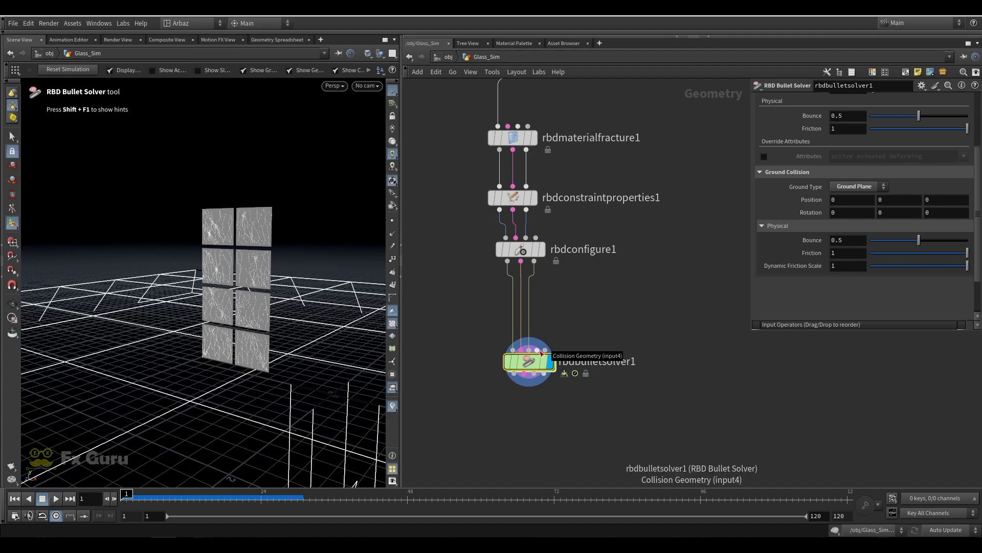
alt+drag(211, 300, 232, 281)
drag(537, 368, 538, 400)
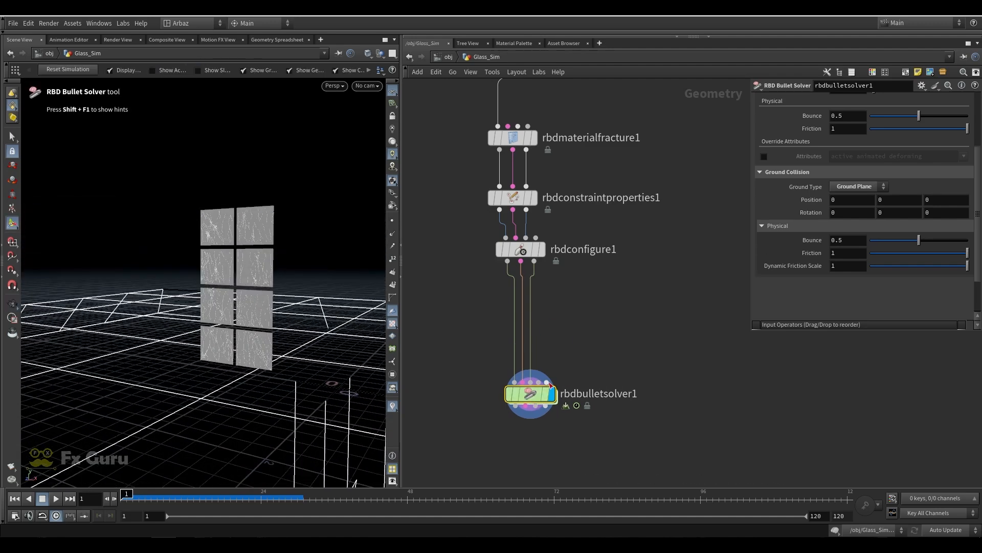
middle_drag(589, 357, 579, 316)
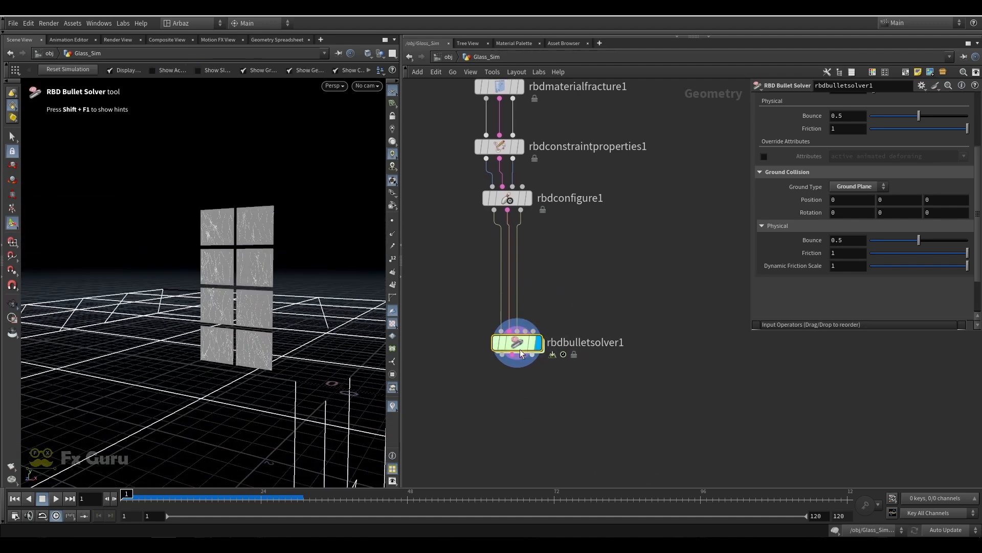
drag(520, 349, 519, 369)
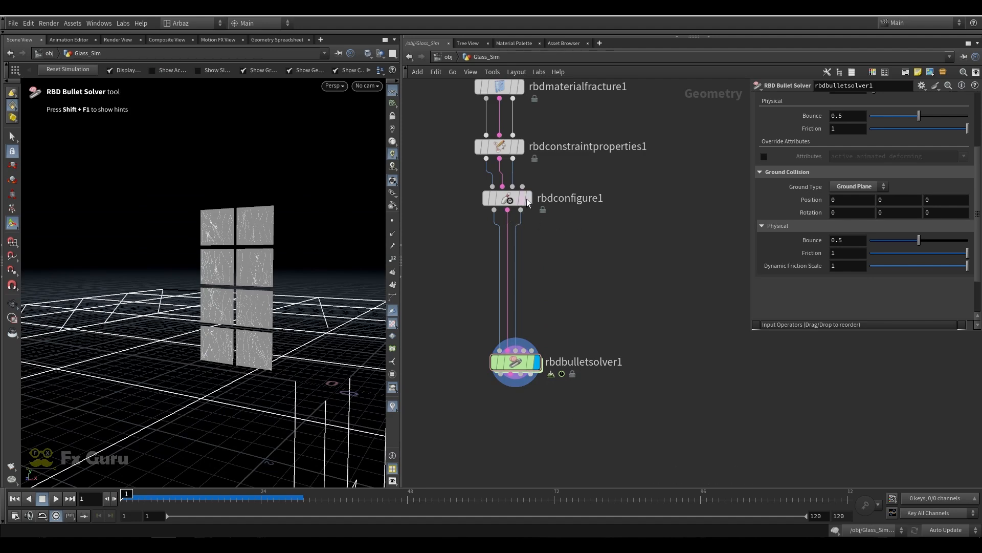
drag(526, 199, 518, 197)
middle_drag(568, 178, 513, 208)
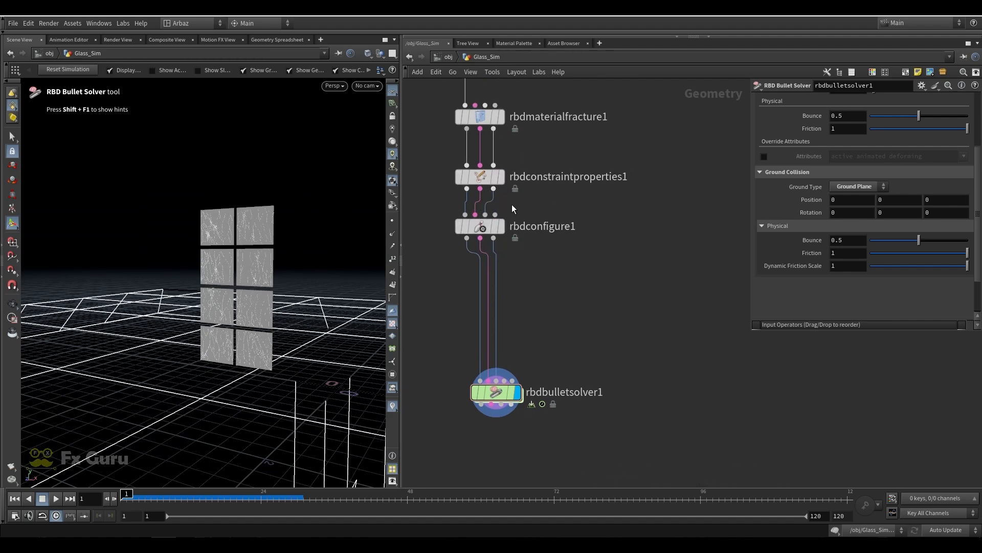
Branch a Point Velocity node off the third output of RBD Configure.
click(598, 272)
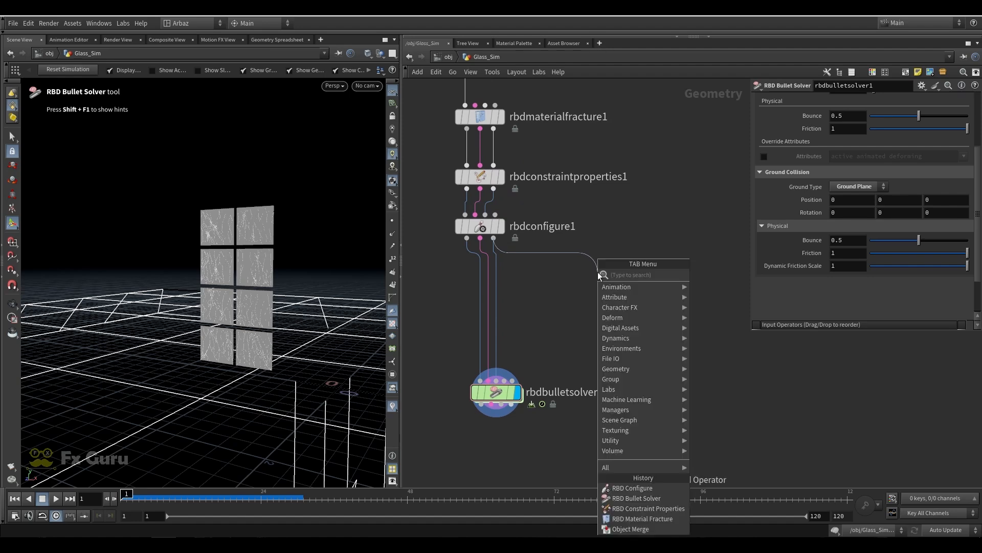
text(poi)
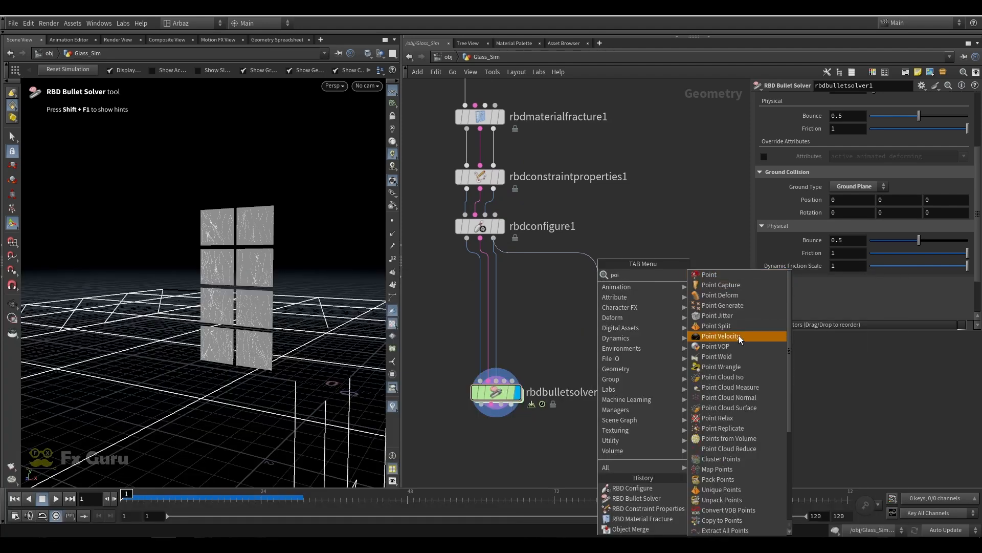
click(742, 339)
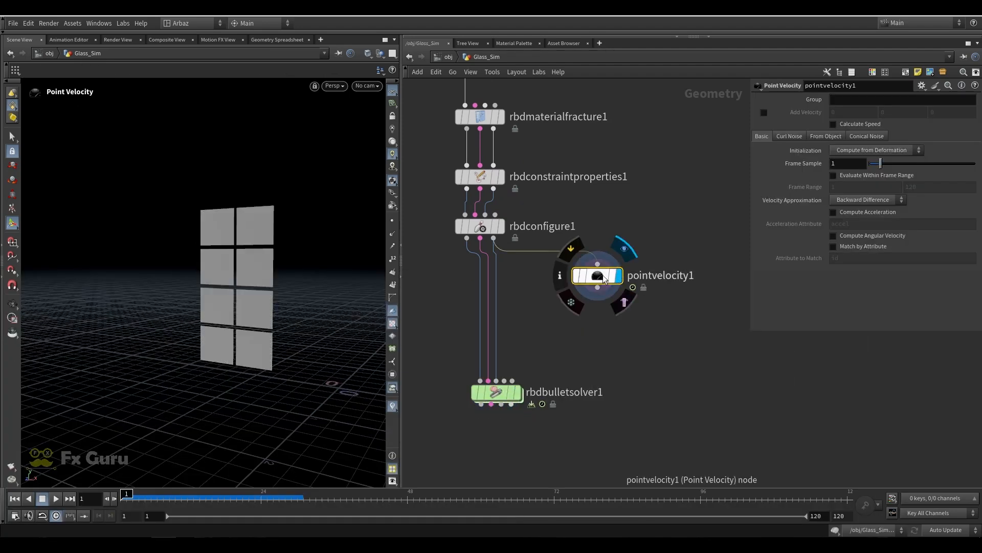
Set the Point Velocity initialization to Set to Value with default value 0, 0, 1.9, and visualize its v attribute.
click(852, 151)
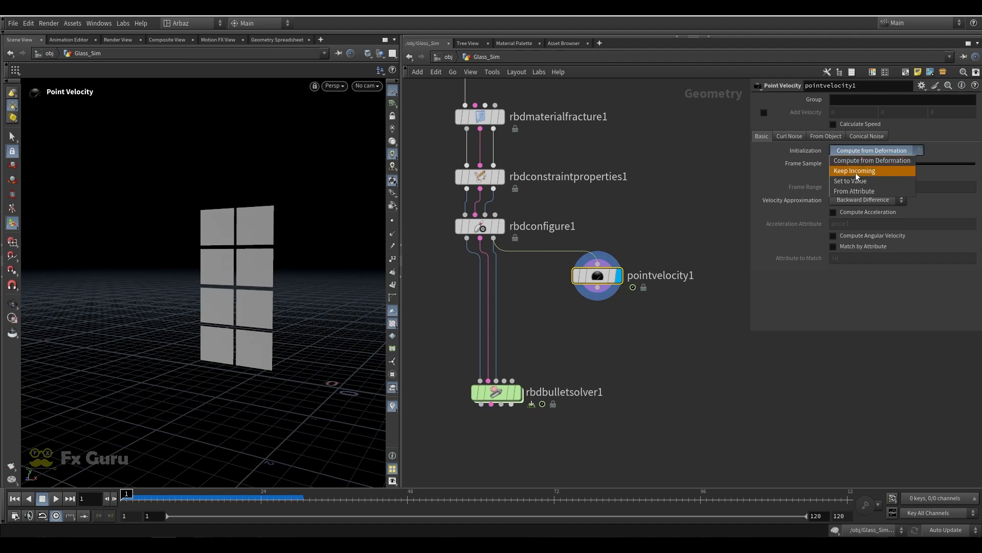
click(860, 173)
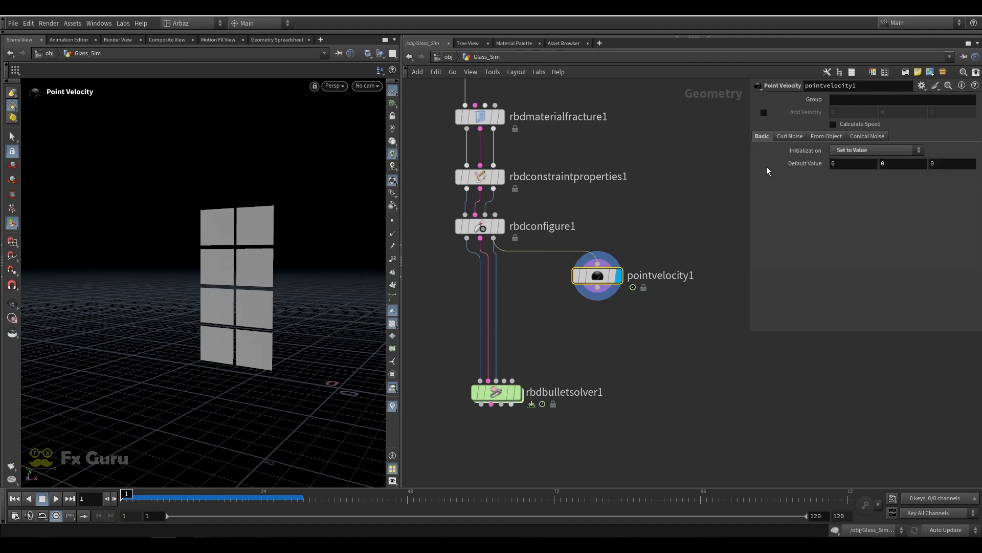
alt+drag(237, 268, 206, 295)
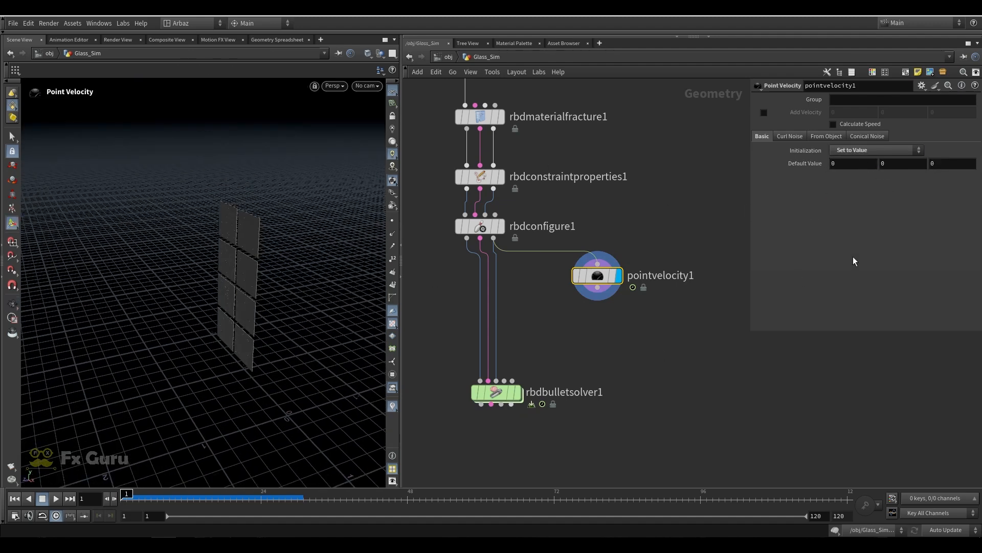
middle_drag(949, 165, 978, 165)
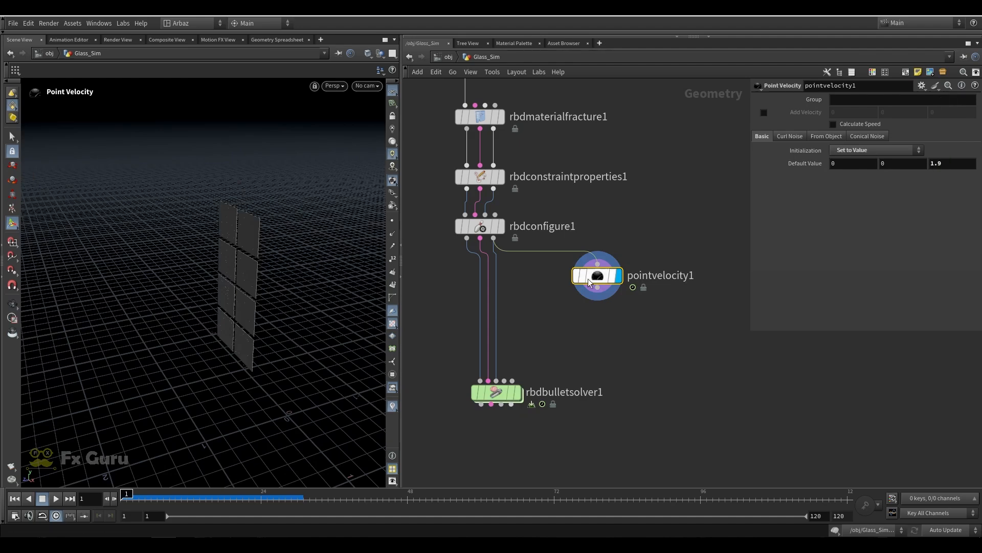
middle_click(597, 277)
click(340, 220)
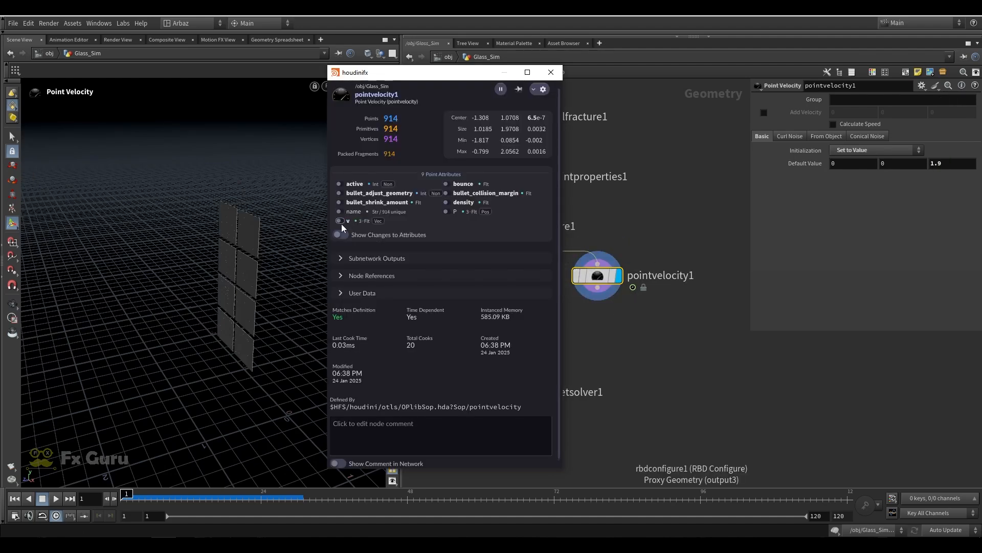
alt+drag(147, 280, 169, 276)
Add curl noise to the Point Velocity node with Scale 1.07 and Swirl Size 0.29.
click(791, 136)
click(833, 149)
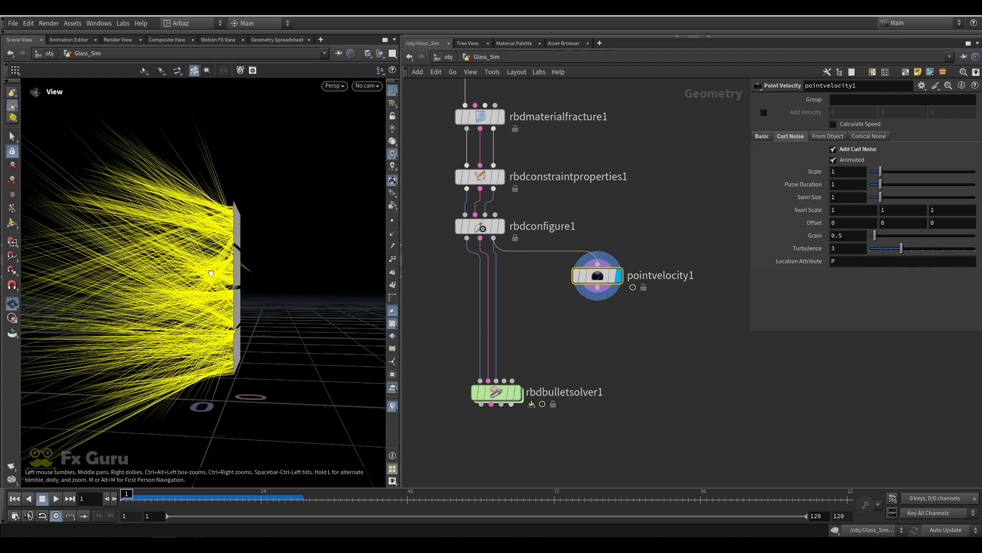
drag(882, 172, 882, 172)
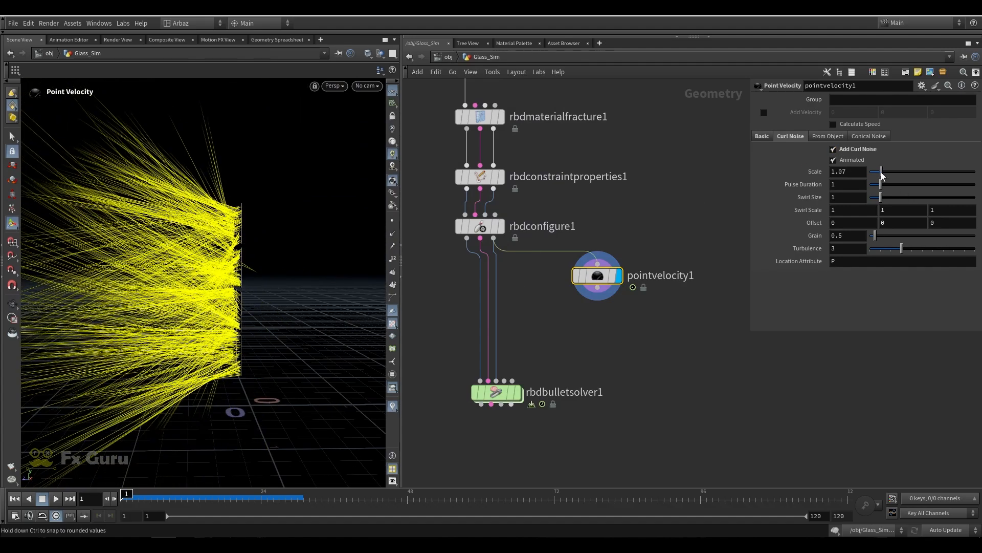
alt+drag(305, 286, 261, 281)
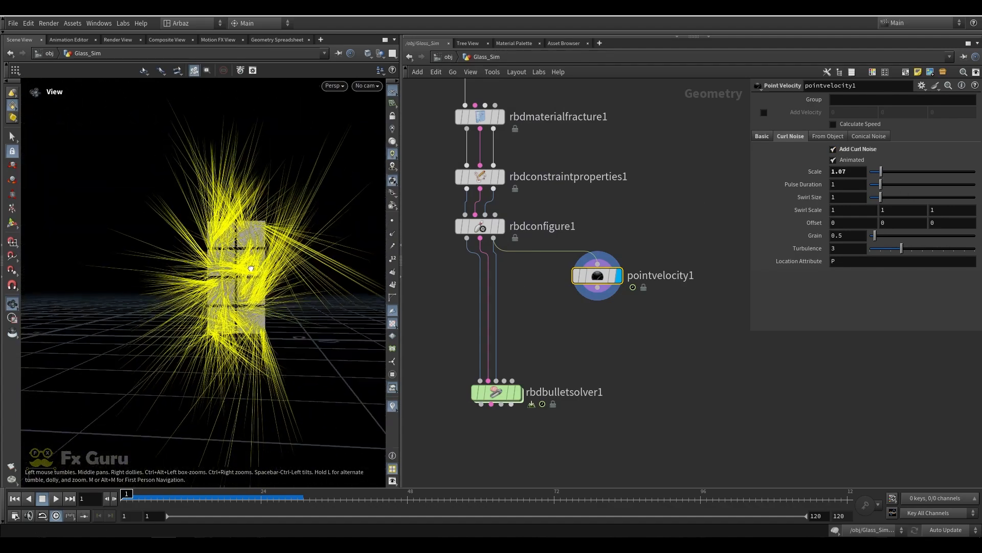
mouse_move(881, 198)
mouse_down()
mouse_move(890, 199)
mouse_move(874, 199)
mouse_up()
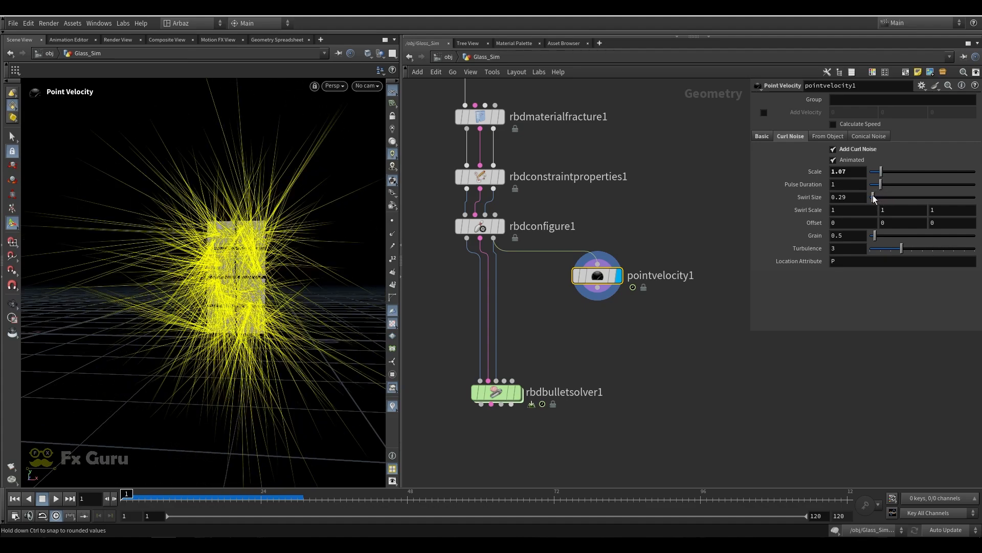
alt+drag(204, 218, 167, 282)
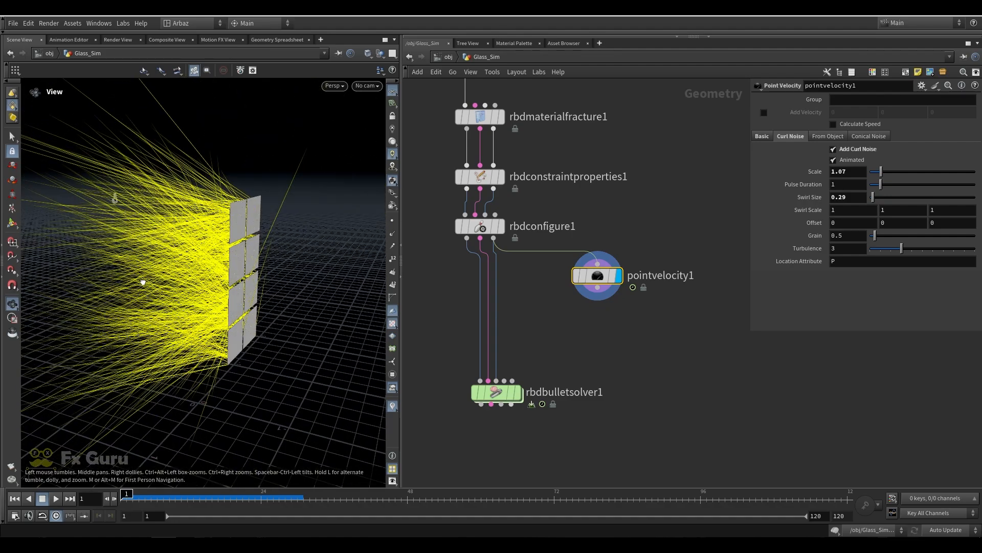
key(Return)
Add a Null node below Point Velocity, wired to its output.
scroll(643, 219, down, 2)
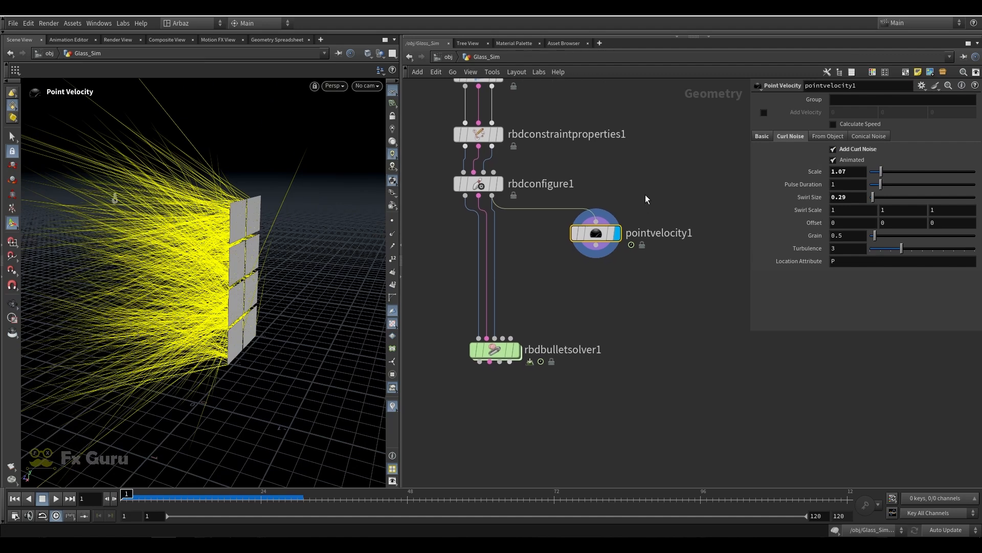
key(Tab)
text(null)
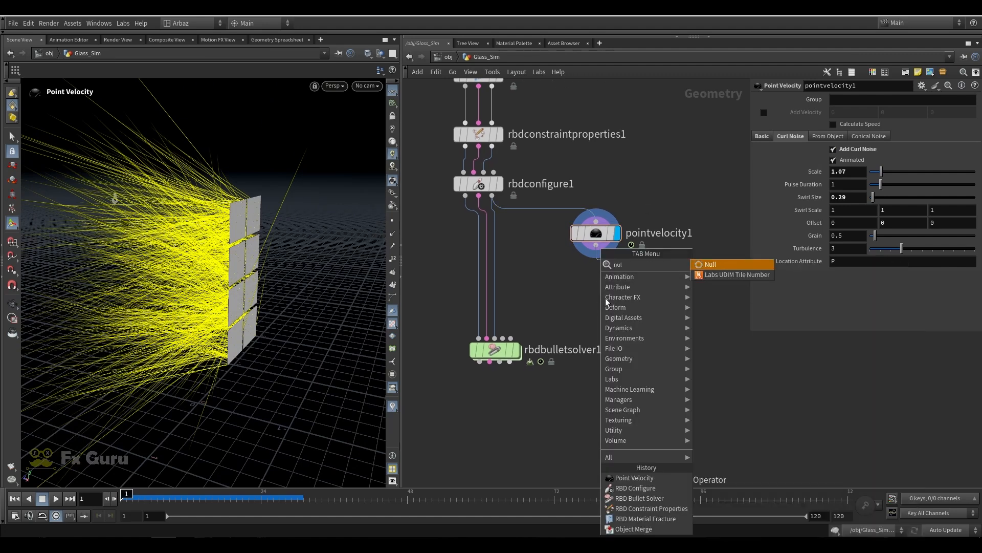
key(Return)
drag(533, 321, 665, 273)
click(656, 302)
Rename the null under Point Velocity to OUT_Vel.
double_click(637, 294)
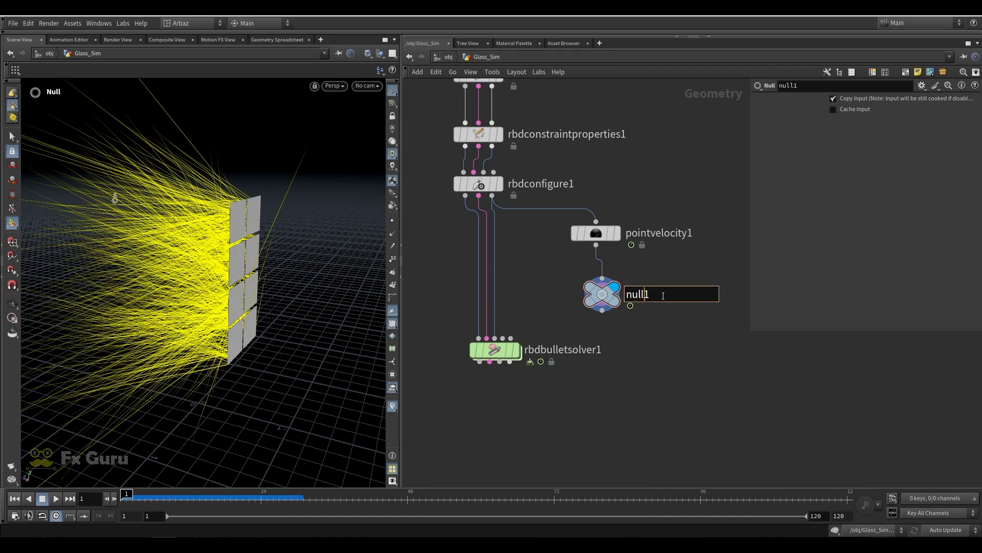
text(OU_)
key(BackSpace)
text(TV)
key(BackSpace)
text(_Vel)
key(Return)
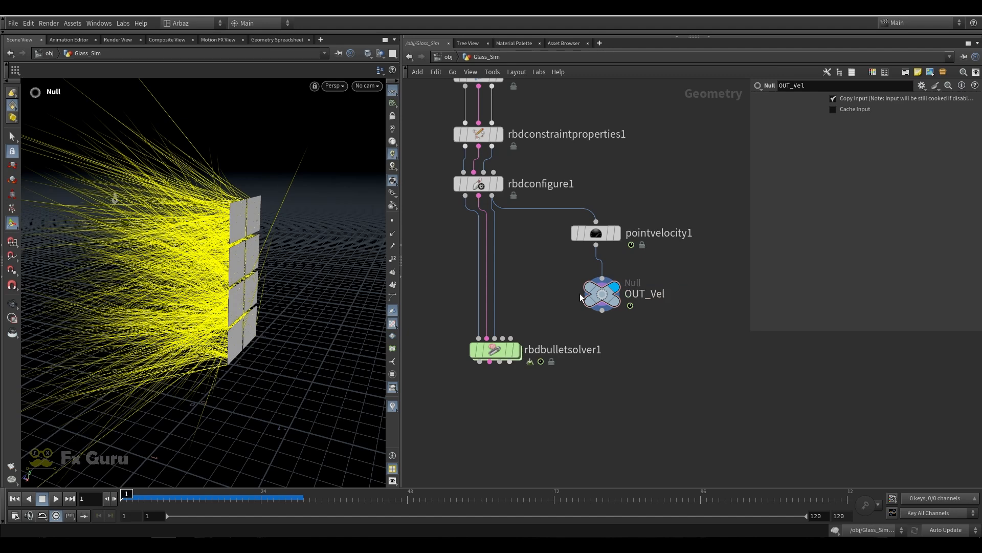
Copy the OUT_Vel node and turn off the viewport visualization of its v attribute.
key(ctrl+c)
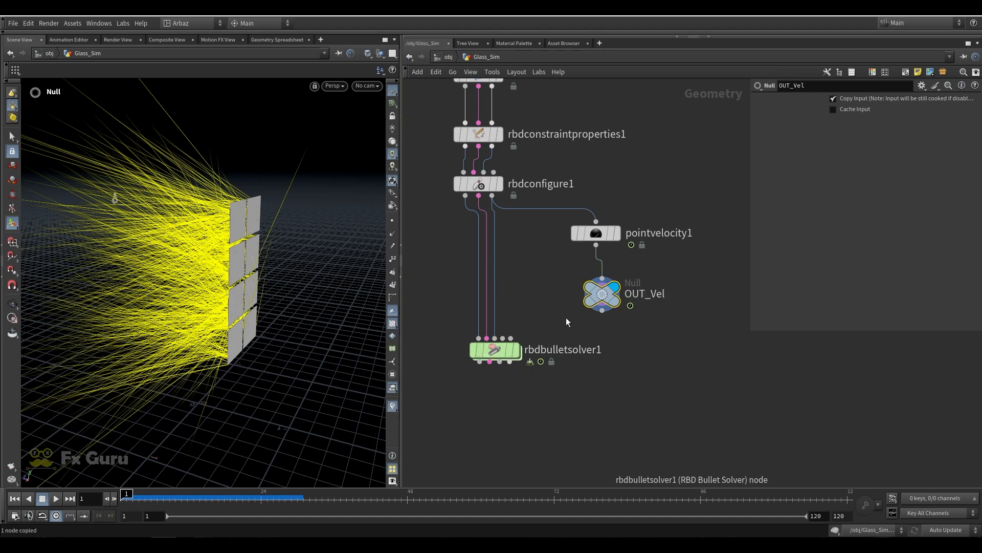
click(564, 293)
click(353, 265)
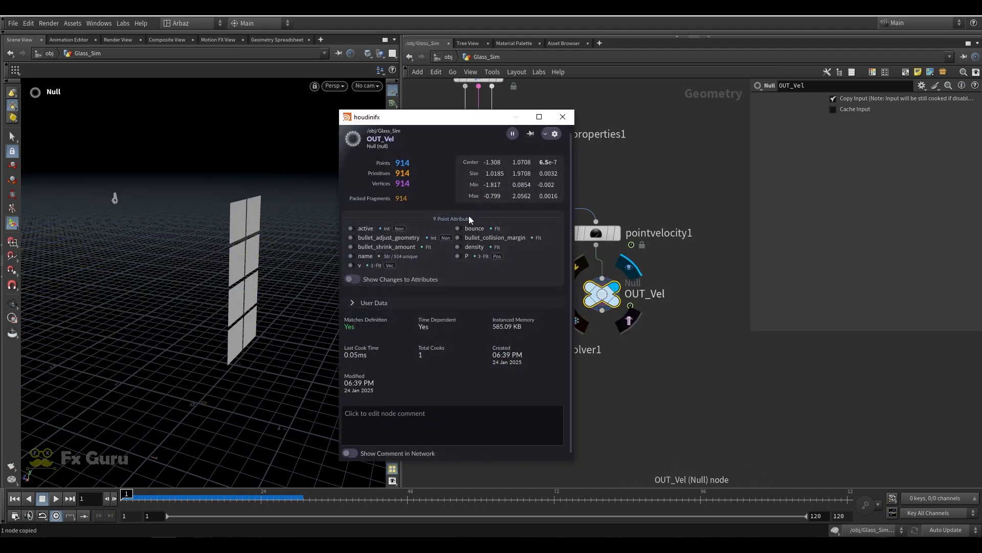
alt+drag(249, 286, 273, 246)
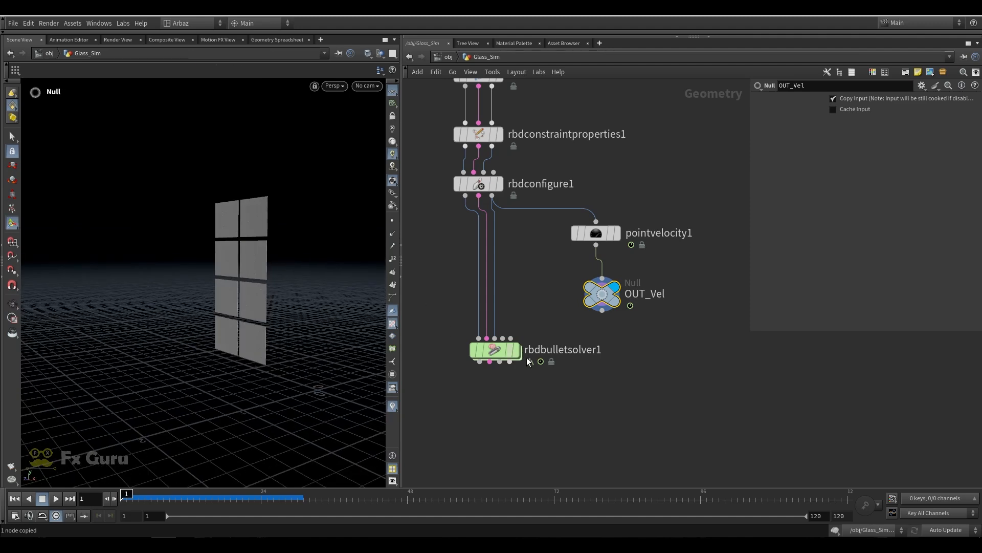
Enter the RBD Bullet Solver's forces network and add a Geometry Wrangle wired into the PRESOLVE output.
drag(494, 347, 494, 369)
double_click(494, 370)
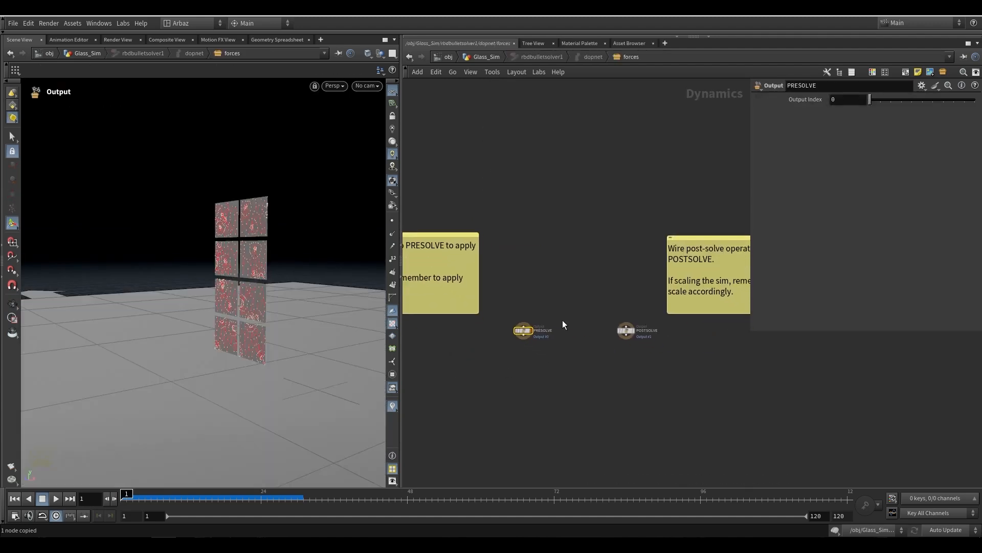
scroll(563, 320, up, 3)
key(Tab)
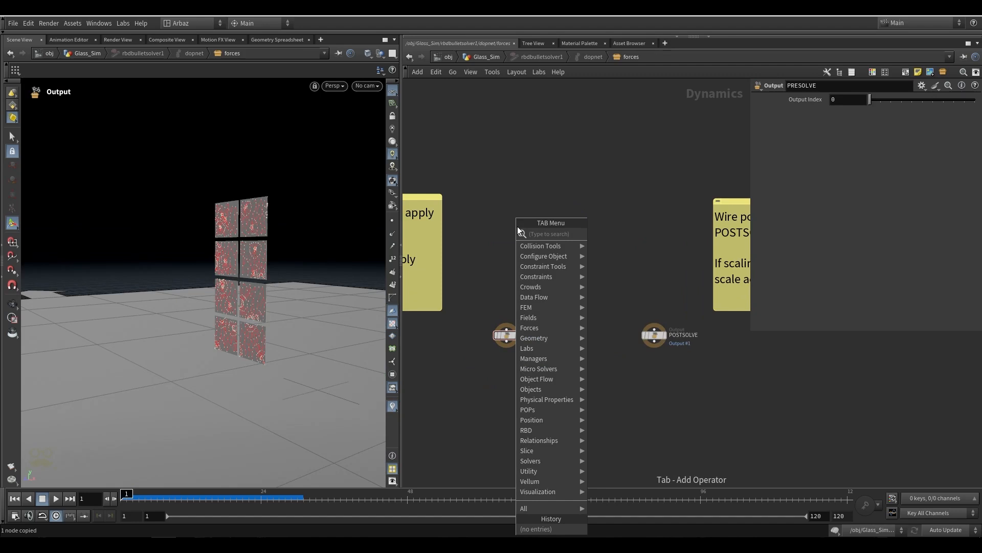
text(wra)
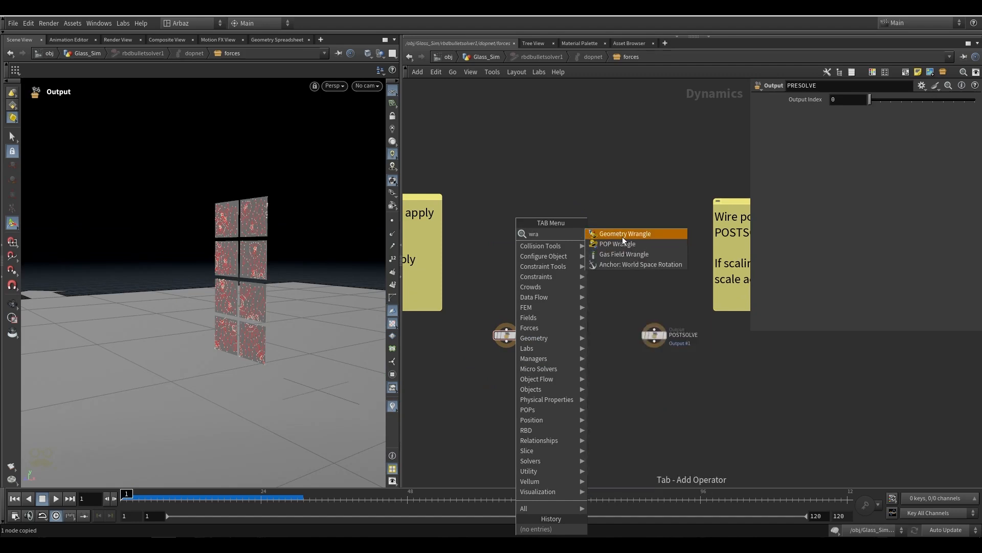
click(623, 237)
click(515, 235)
drag(518, 237, 507, 329)
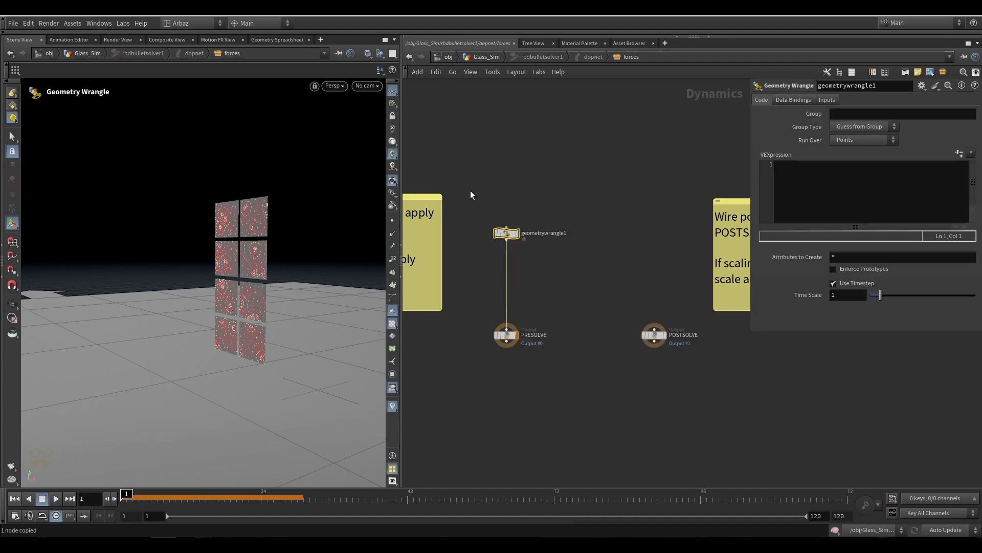
Set Input 1 of the Geometry Wrangle to SOP with the path /obj/Glass_Sim/OUT_Vel.
click(827, 99)
click(870, 114)
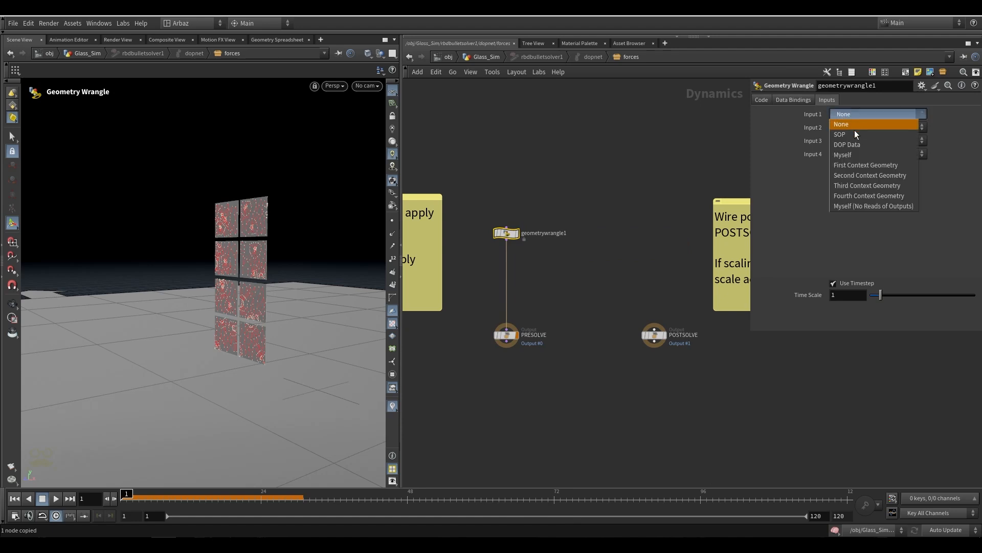
click(851, 128)
click(846, 129)
text(/obj/Glass_Sim/OUT_Vel)
key(Return)
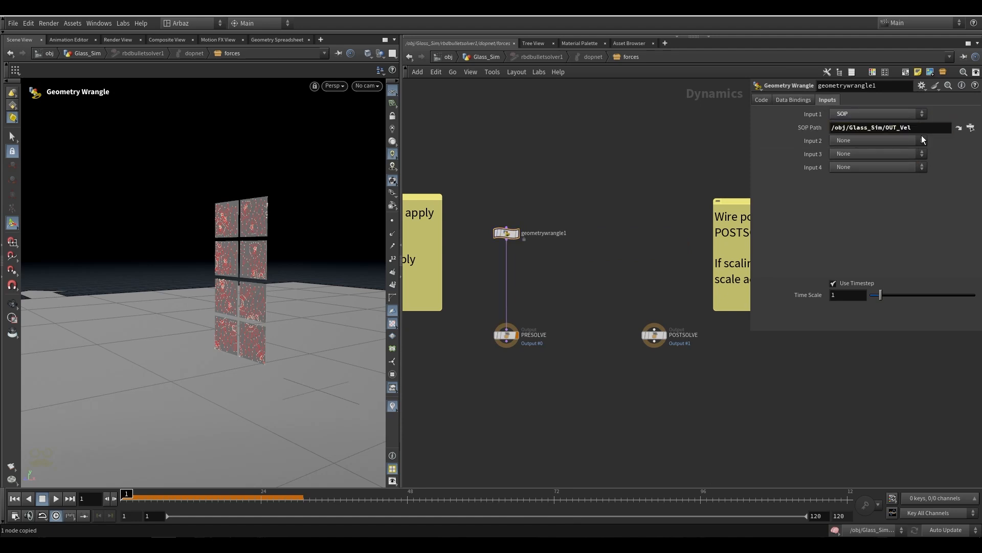
click(761, 101)
click(807, 170)
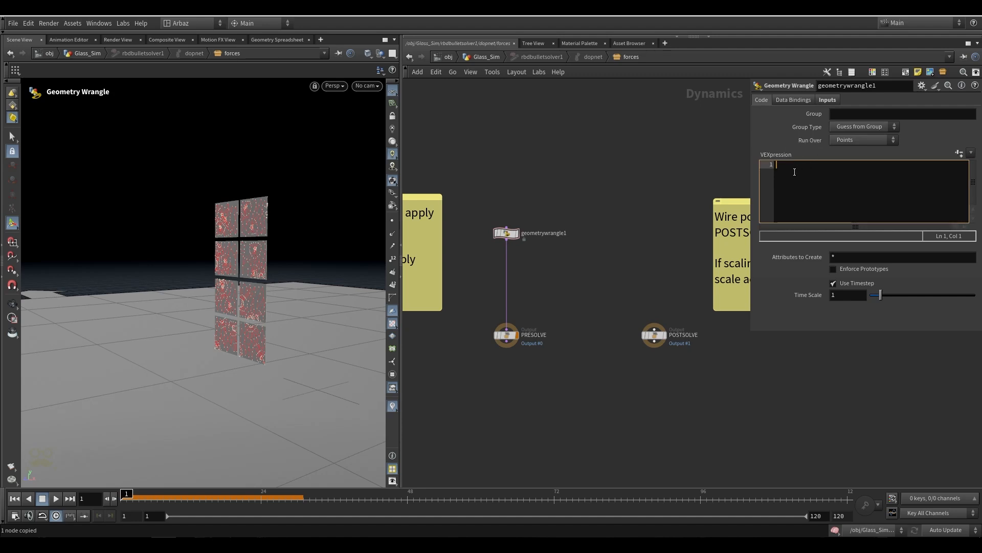
text(i)
text(f(@)
text(Frmae)
key(BackSpace)
key(BackSpace)
text(me>20)
key(BackSpace)
key(BackSpace)
text(19)
key(BackSpace)
text(20){)
key(Return)
text(v)
key(BackSpace)
text(@v = )
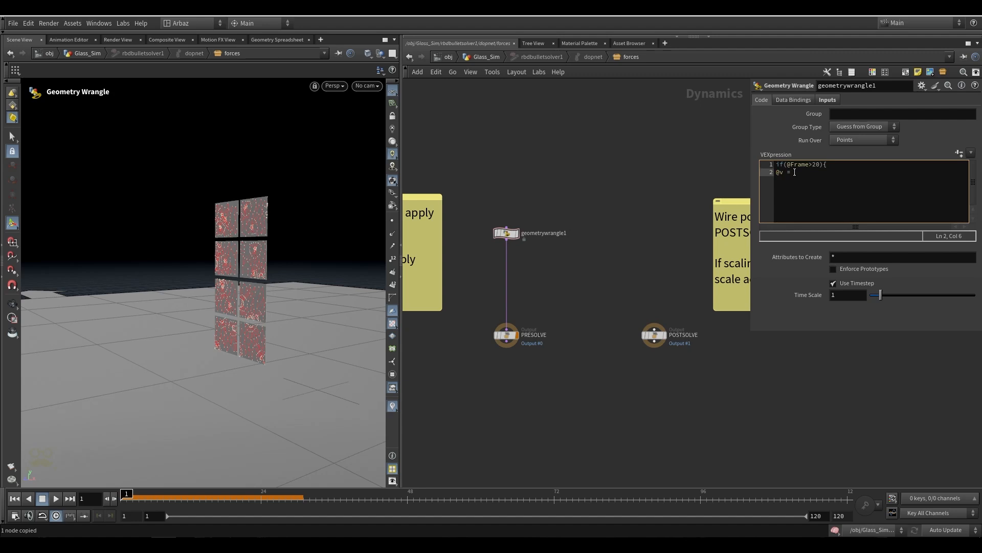
text(point)
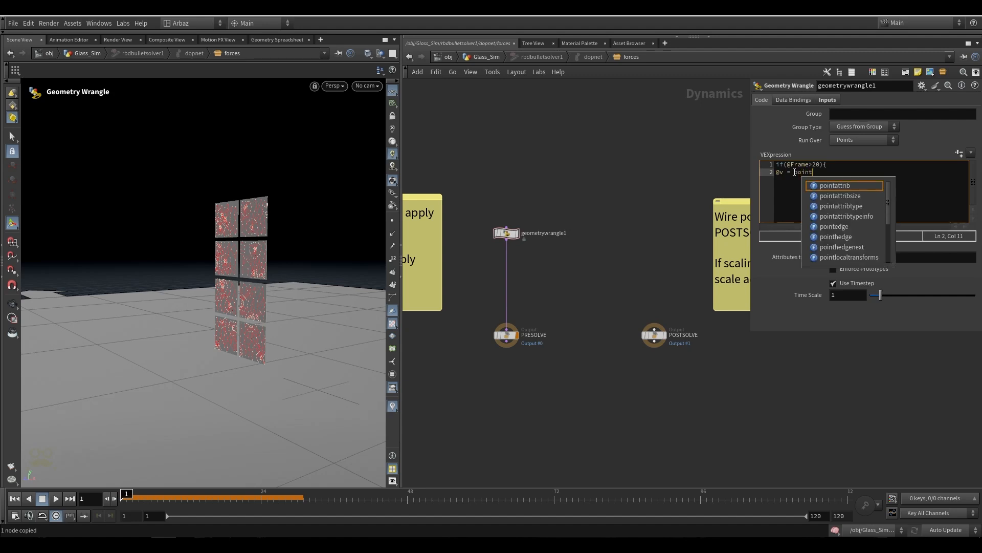
text(()
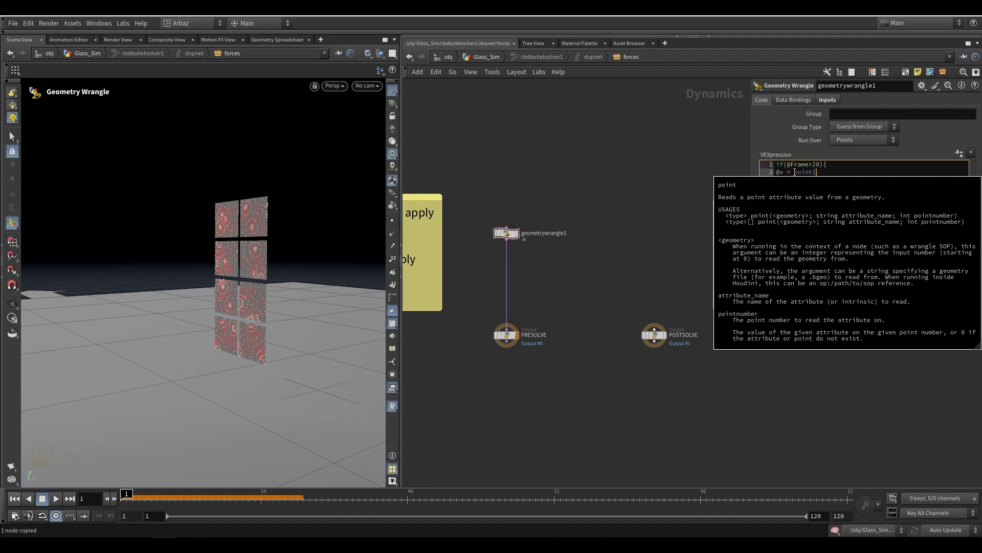
text(0,)
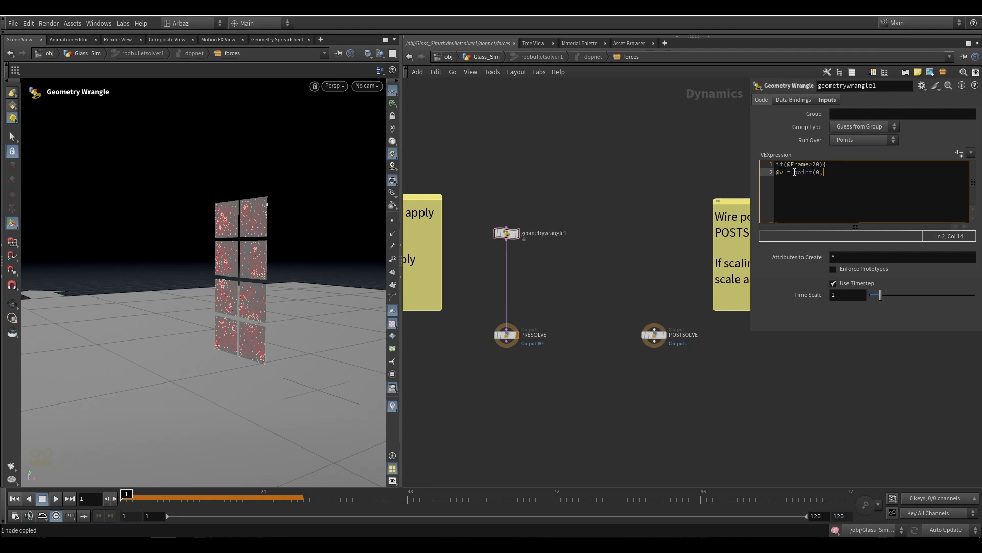
text("v",@ptnum))
key(Return)
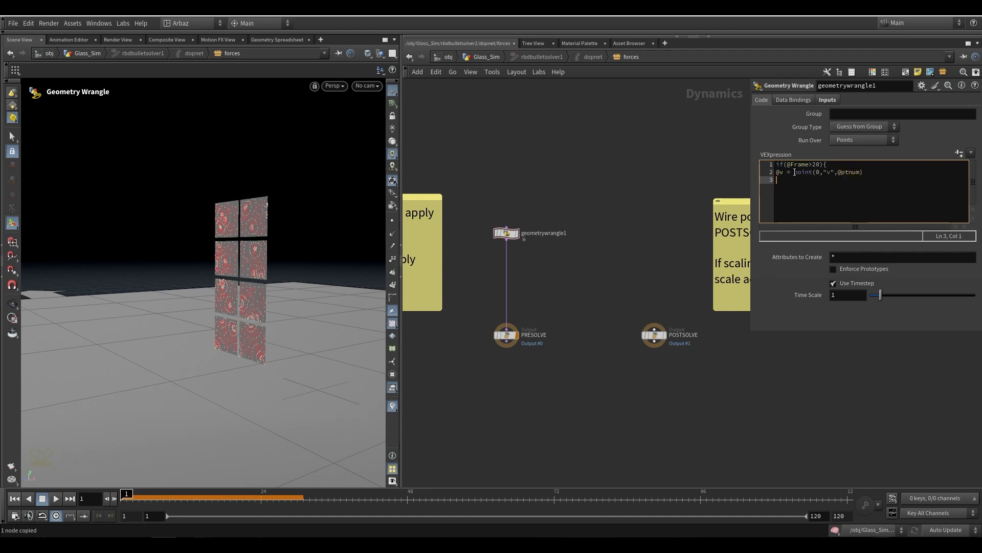
text(})
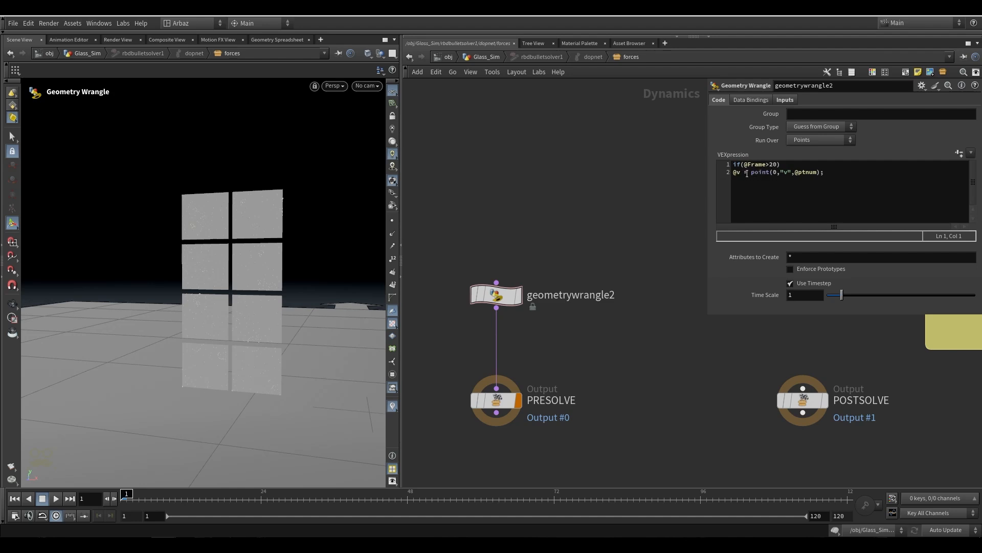
Review the Geometry Wrangle's SOP input path and the point function's arguments in its VEXpression.
click(783, 101)
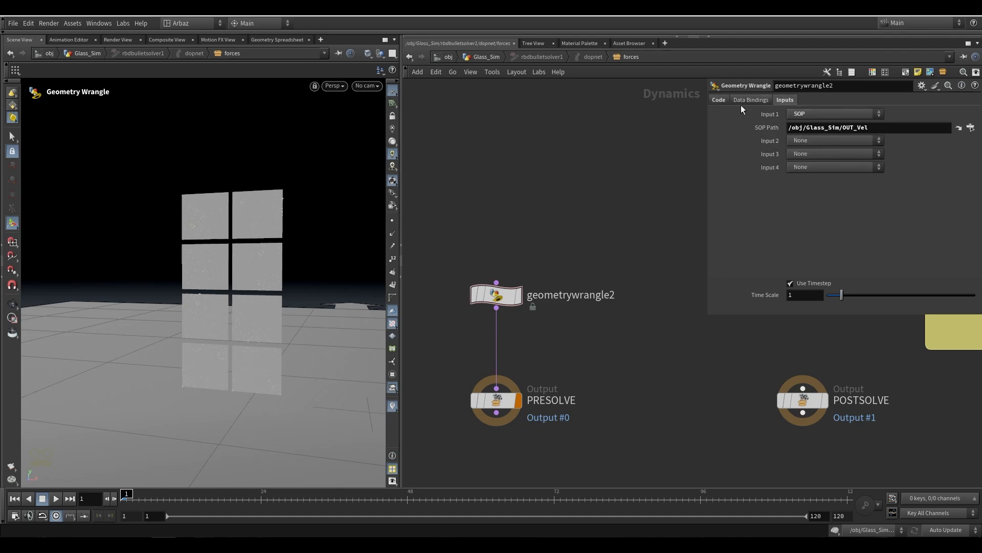
click(719, 99)
click(776, 171)
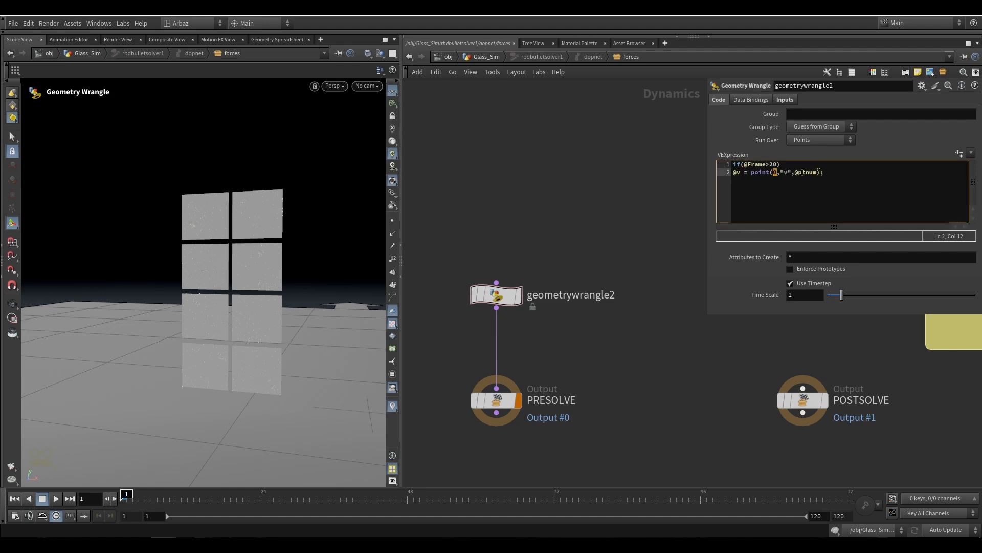
click(834, 175)
Return to the Glass_Sim network, play the simulation to inspect the glass breaking, and rewind to frame 1.
click(486, 57)
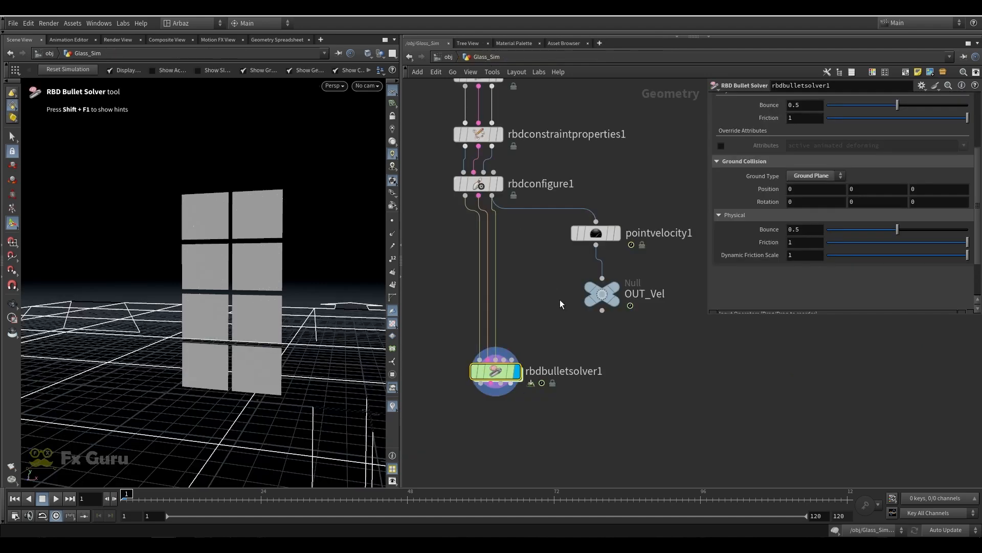
scroll(205, 263, down, 4)
alt+drag(205, 263, 221, 285)
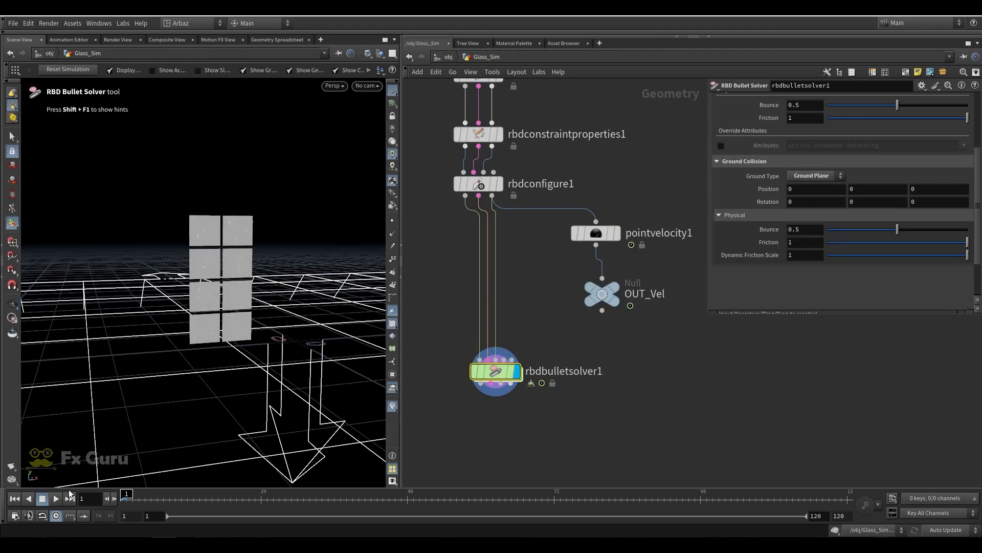
click(61, 498)
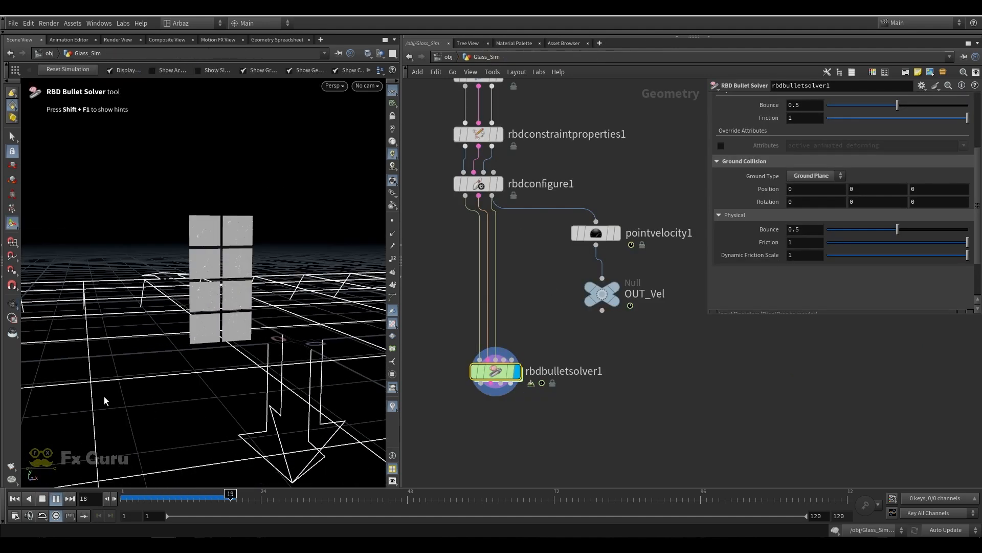
alt+drag(213, 318, 278, 320)
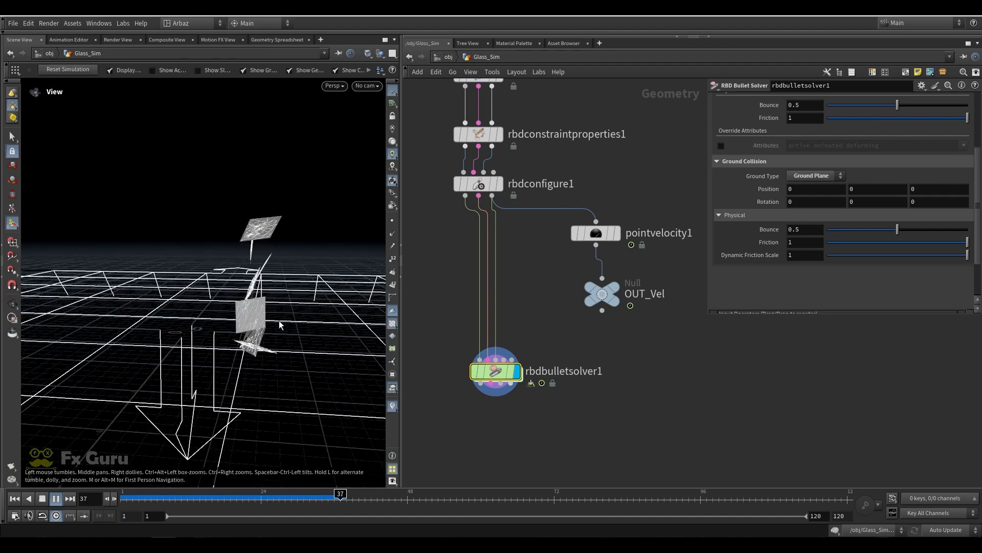
alt+drag(315, 368, 115, 345)
drag(190, 498, 123, 498)
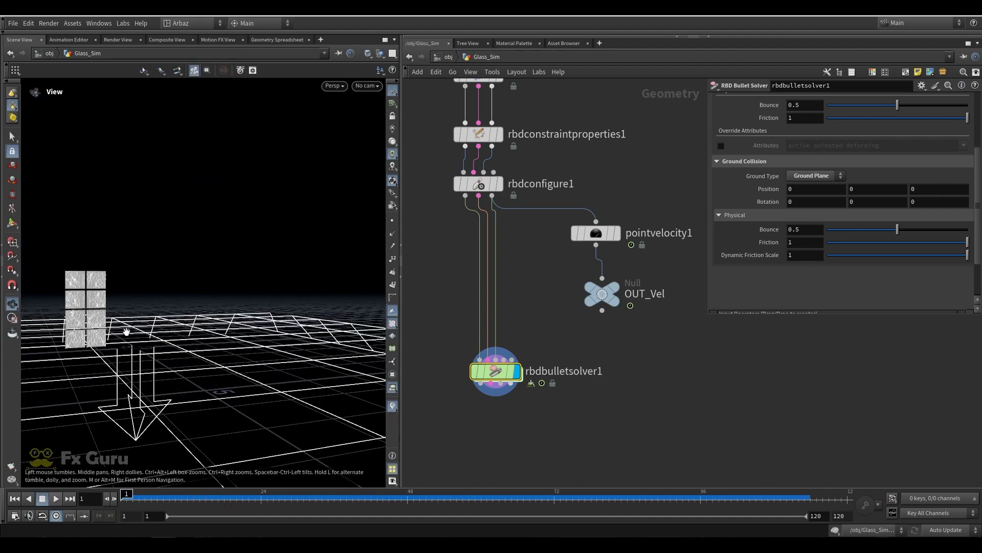
alt+drag(124, 334, 87, 320)
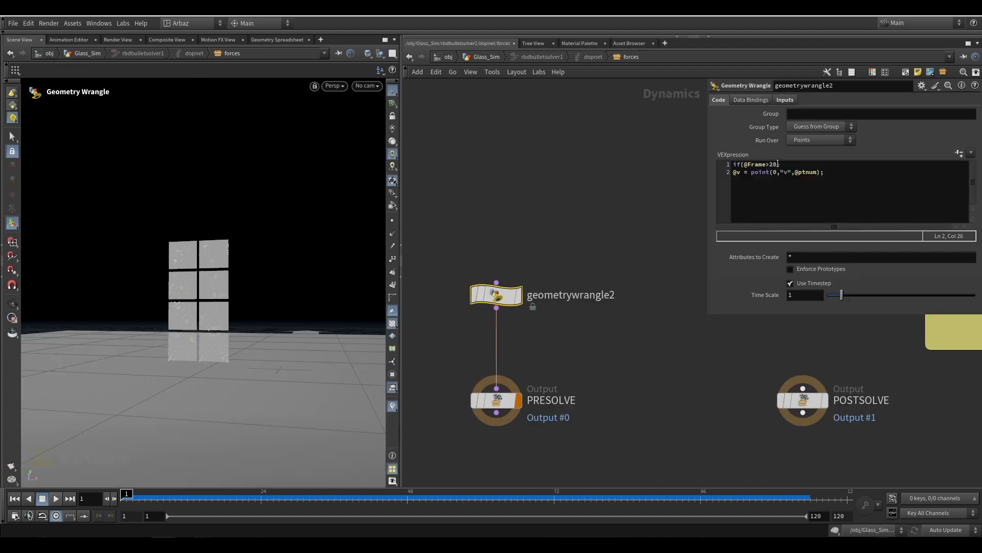
click(777, 164)
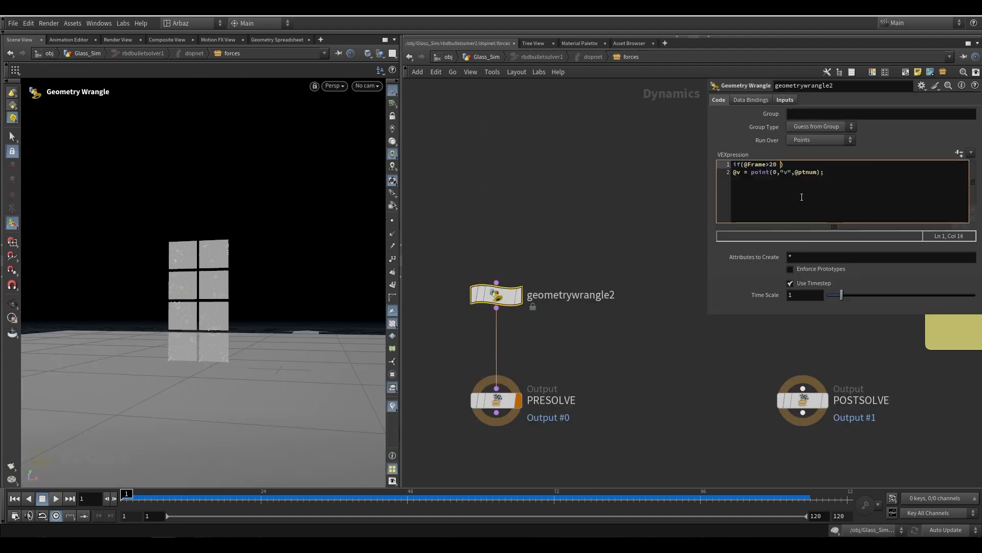
text(&& @Frame<24)
click(696, 167)
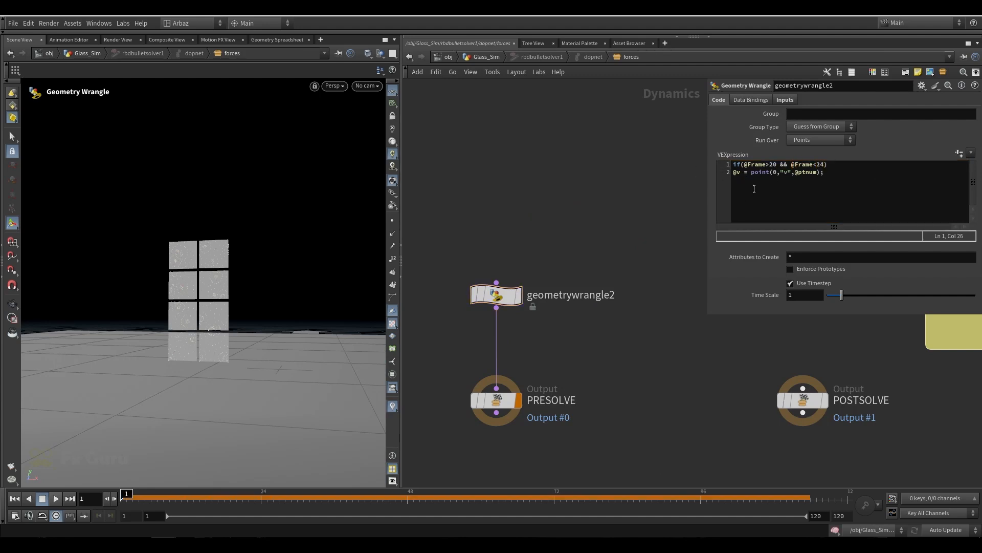
Go back to Glass_Sim, play the simulation with the limited velocity window, and return to frame 1.
click(483, 56)
click(56, 498)
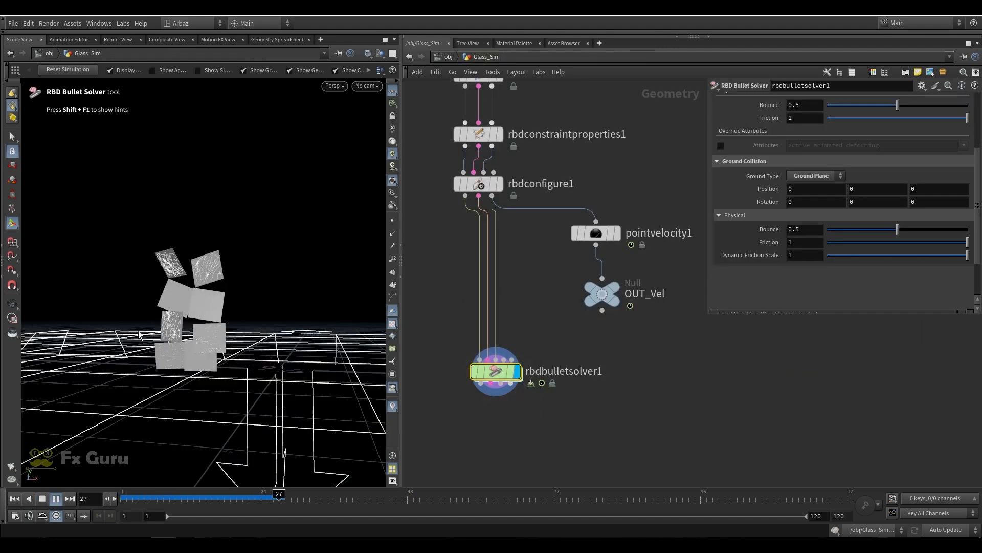
alt+drag(138, 335, 274, 372)
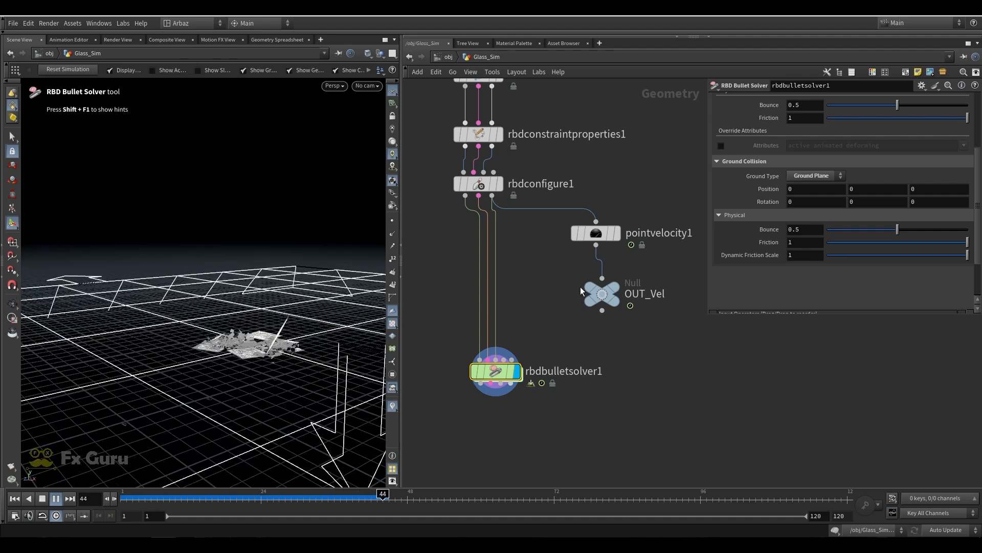
drag(212, 498, 122, 498)
Move OUT_Vel down and insert an Attribute Wrangle between pointvelocity1 and OUT_Vel.
drag(602, 295, 597, 332)
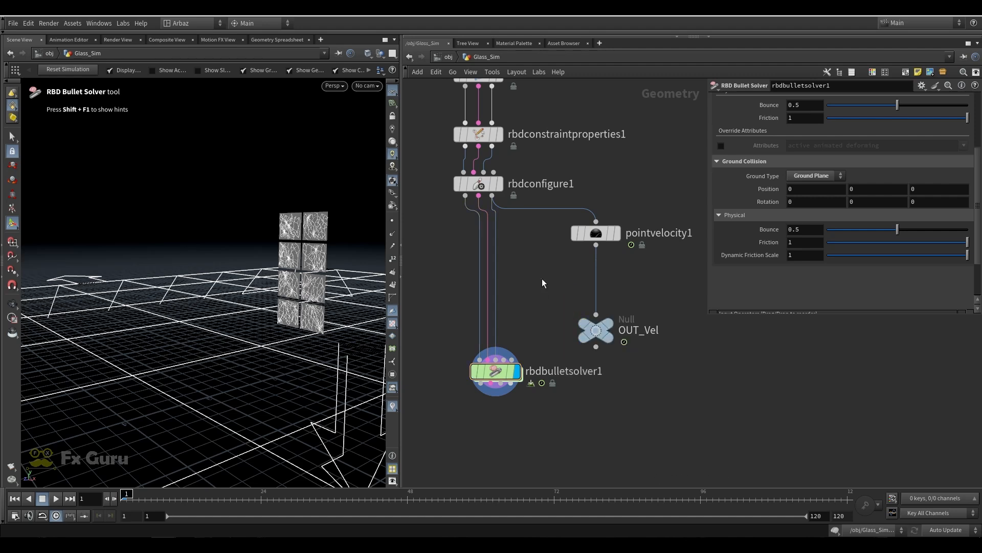
key(Tab)
text(a)
mouse_move(563, 287)
click(668, 259)
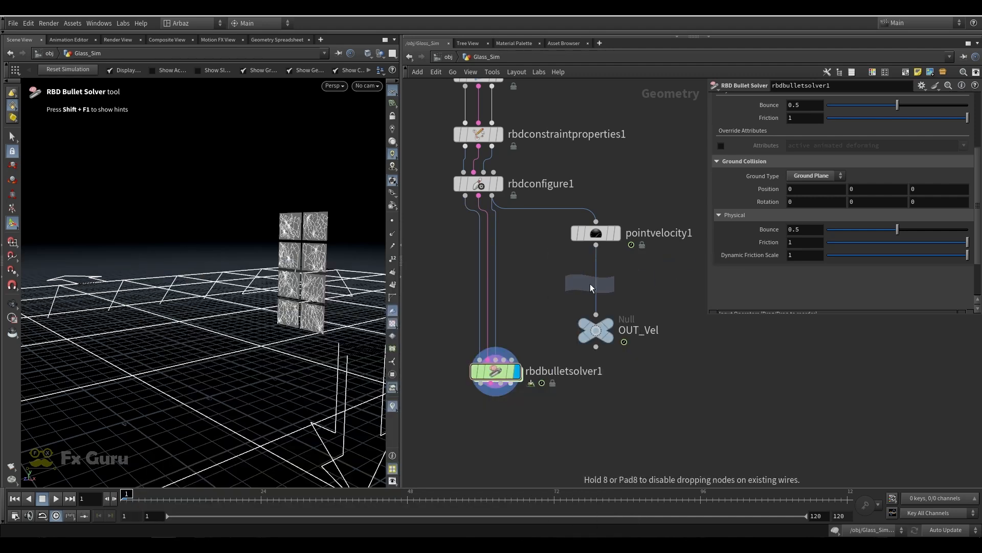
click(586, 286)
Enter v@v*=2; as the Attribute Wrangle's VEXpression to double the velocity.
click(770, 183)
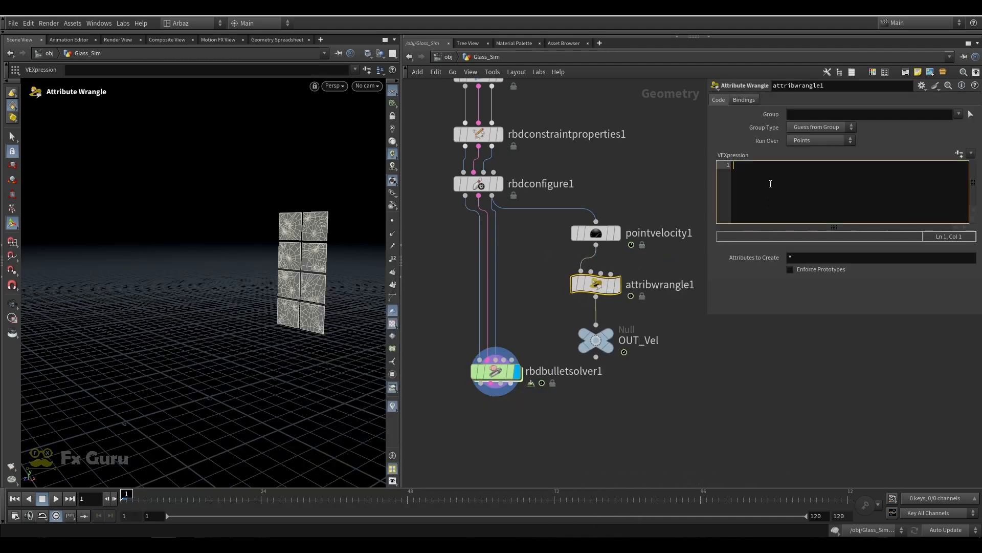
text(v@v*=2;)
click(685, 182)
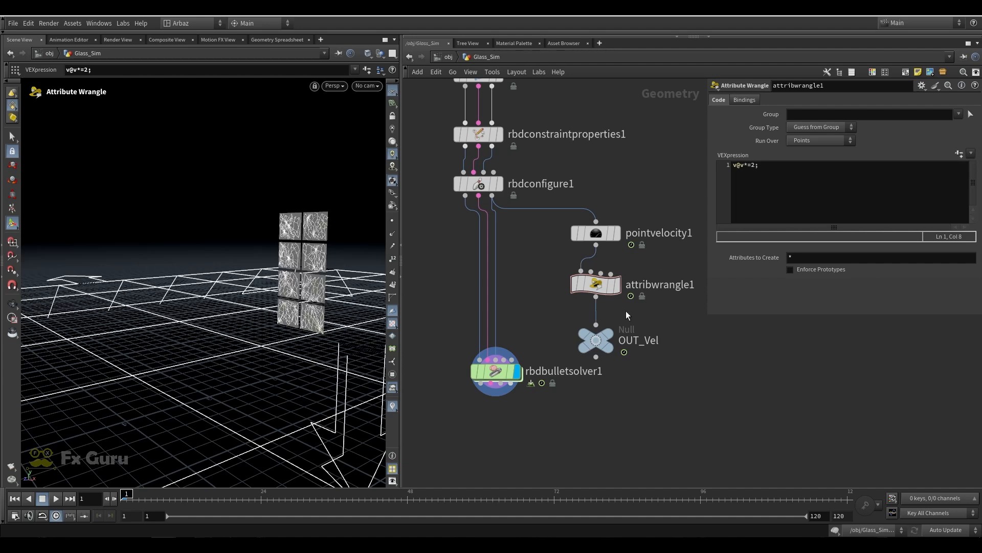
Display the OUT_Vel node and turn on the viewport visualization of its v attribute.
click(605, 335)
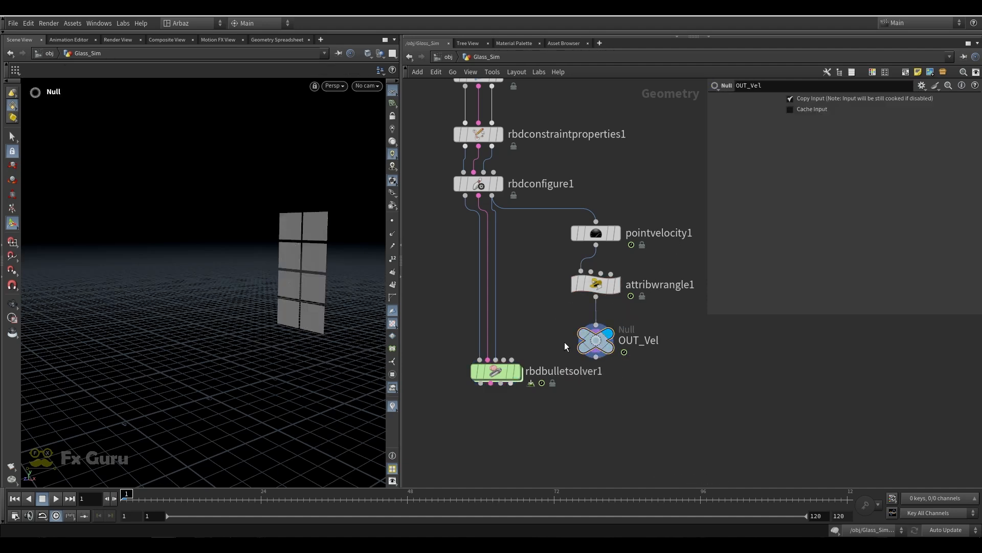
click(559, 341)
click(345, 303)
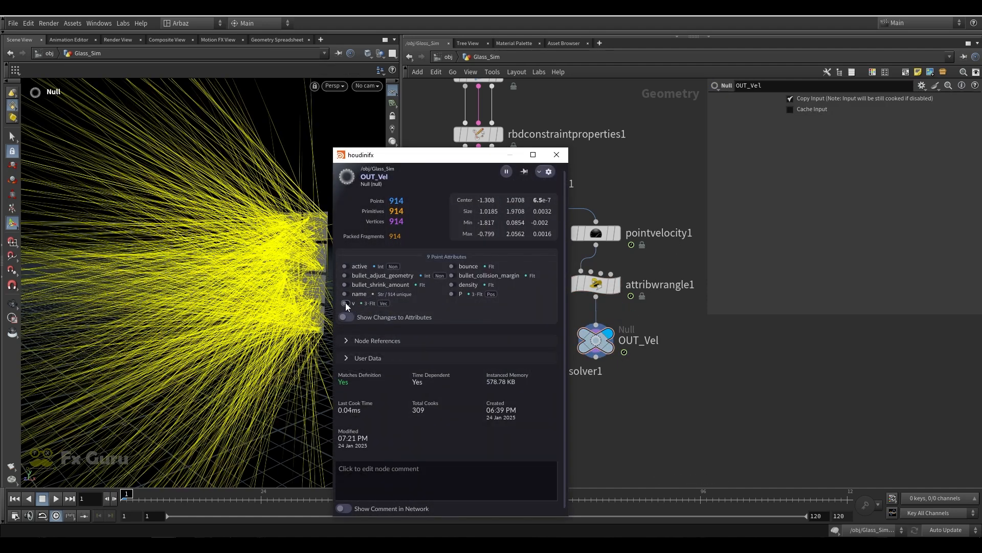
click(346, 303)
click(345, 303)
click(557, 155)
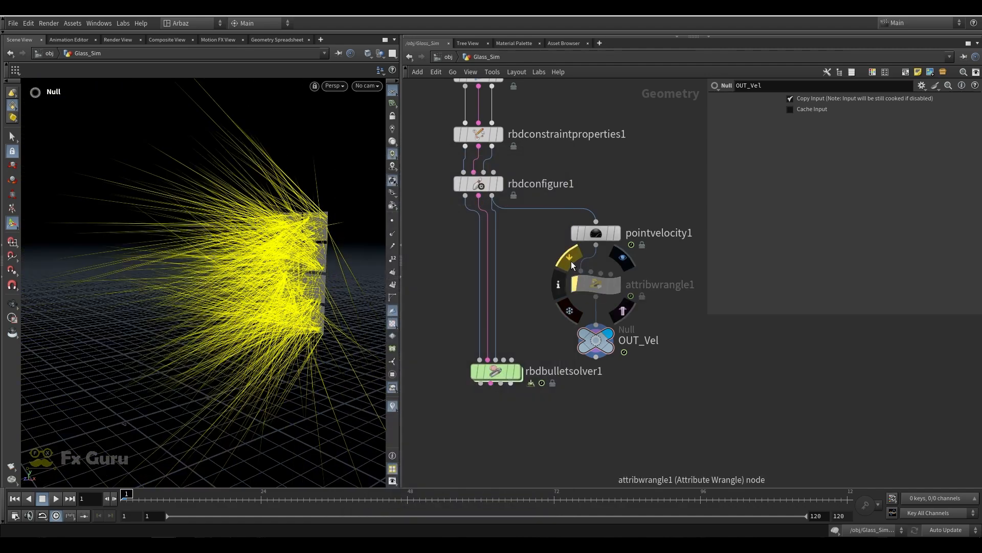
Toggle the Attribute Wrangle's bypass to compare the velocity vectors with and without the multiplier.
click(571, 262)
click(571, 262)
click(571, 262)
click(571, 261)
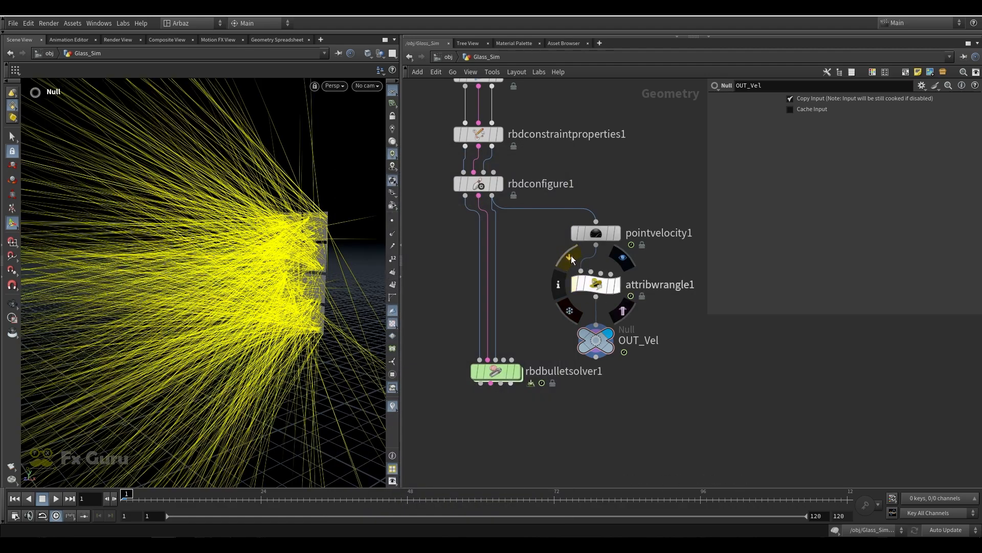
Turn off the viewport's attribute visualizers and display the RBD Bullet Solver.
click(594, 282)
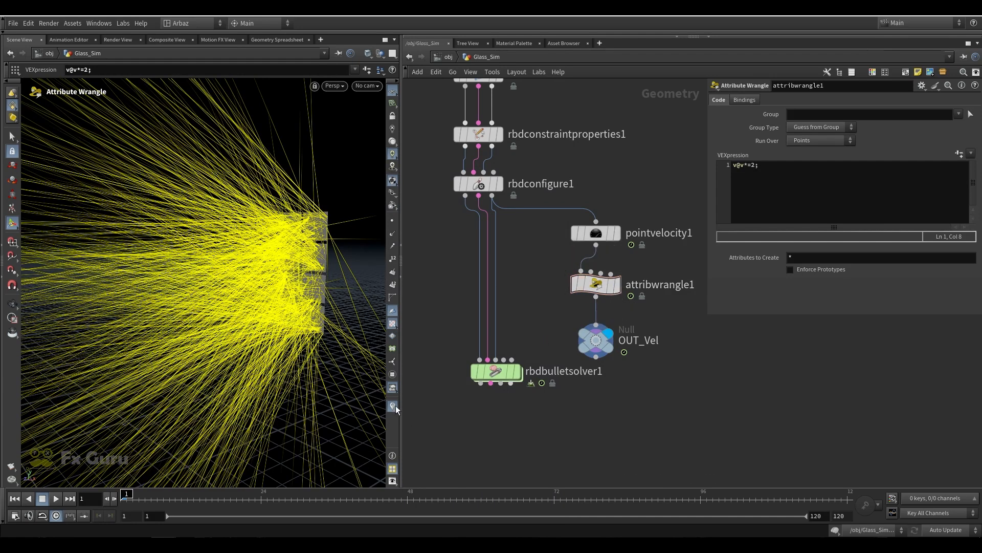
click(394, 406)
click(517, 374)
Play the simulation with the doubled velocity from several viewing angles and return to the first frame.
alt+drag(312, 353, 244, 361)
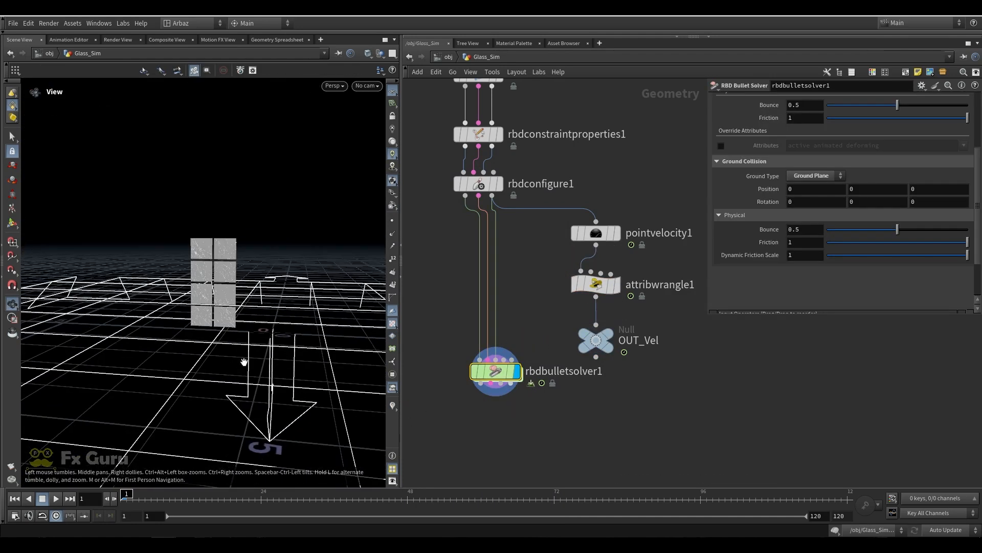
click(56, 499)
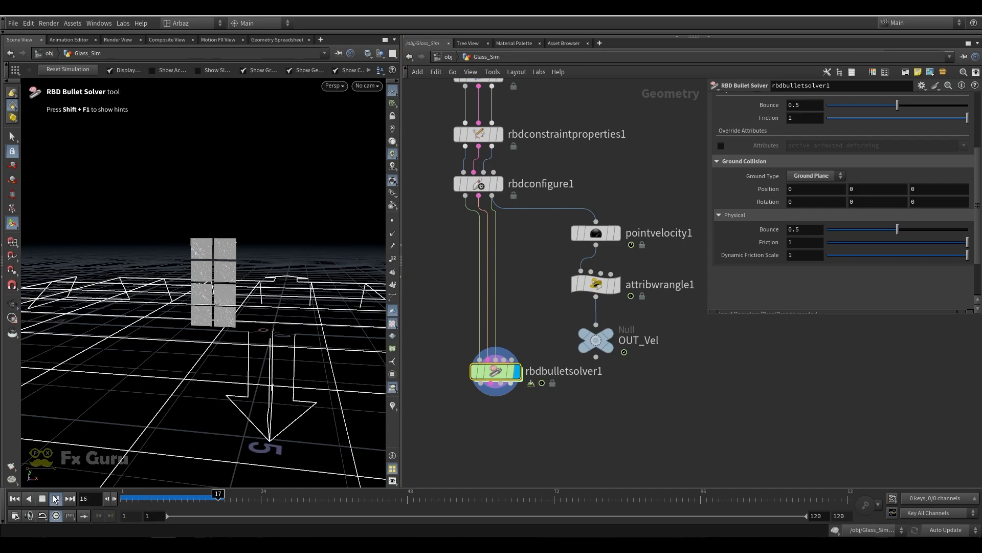
alt+drag(215, 353, 167, 302)
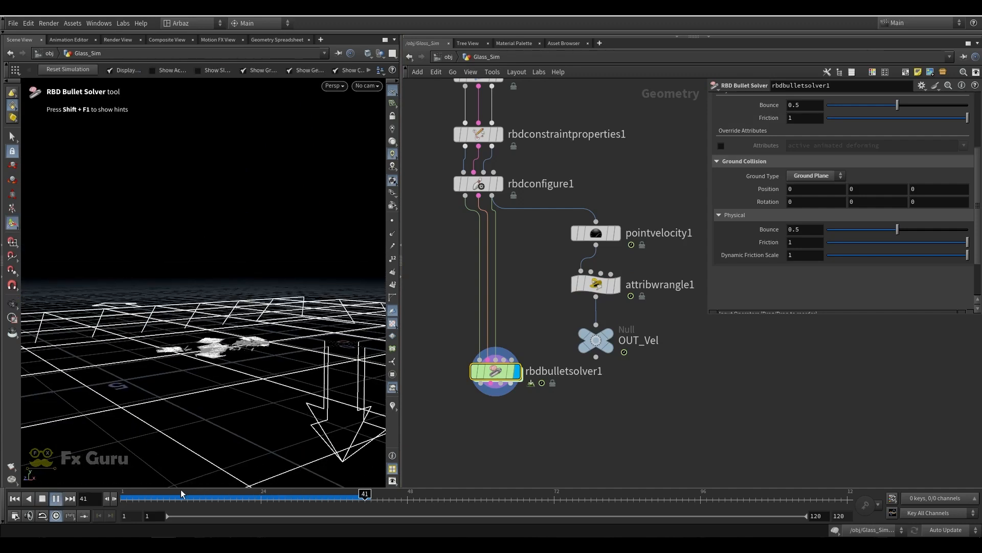
key(ctrl+Up)
Change the Attribute Wrangle's velocity multiplier to 5 (v@v*=5;) and play the simulation.
click(594, 285)
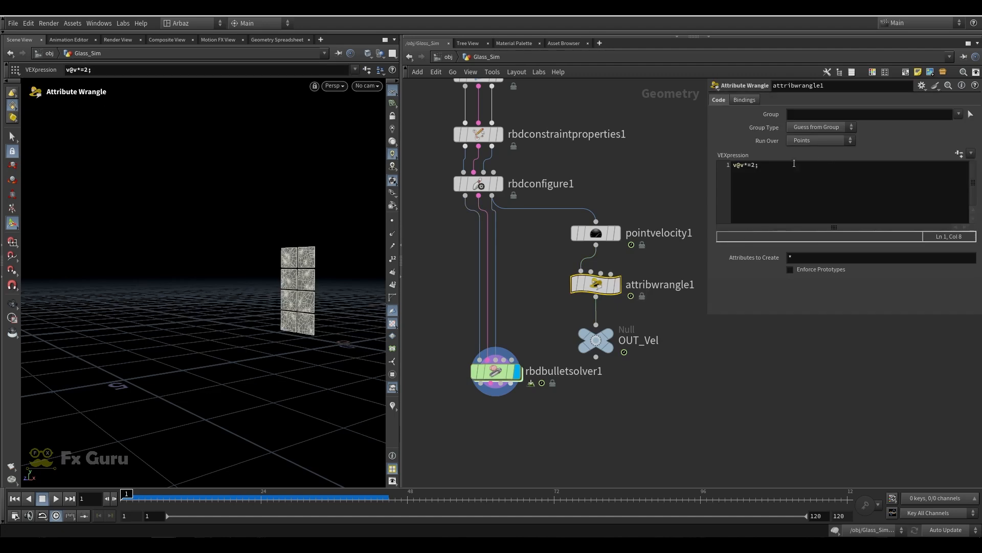
click(754, 165)
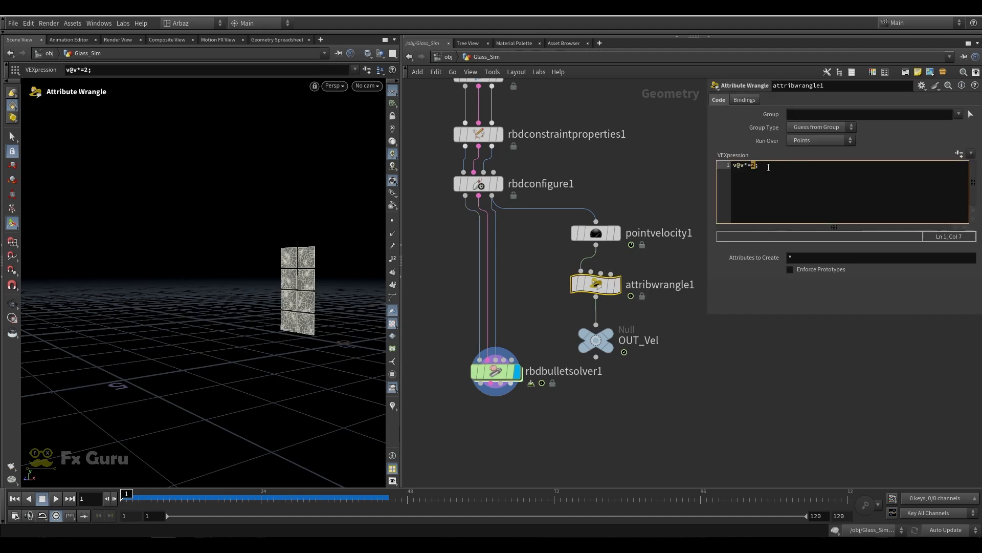
text(5)
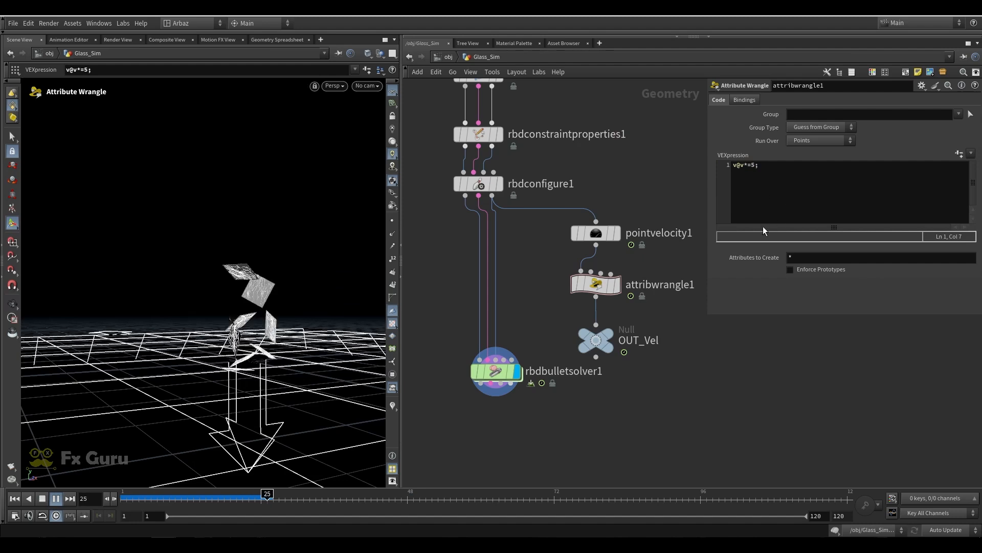
alt+middle_drag(261, 278, 274, 293)
alt+drag(275, 293, 238, 312)
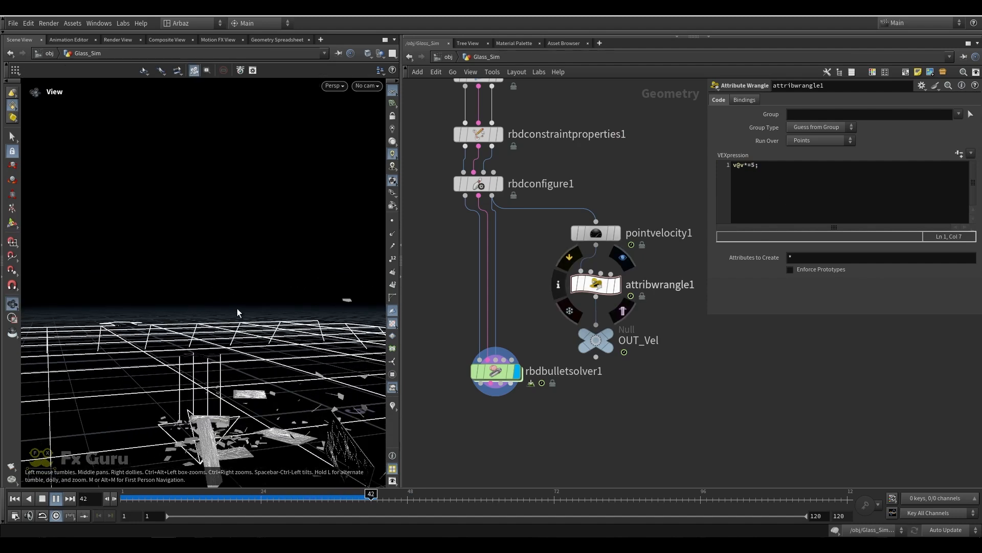
Return to the first frame and connect Wood_Geo to the RBD Bullet Solver's collision geometry input.
key(Return)
key(ctrl+Up)
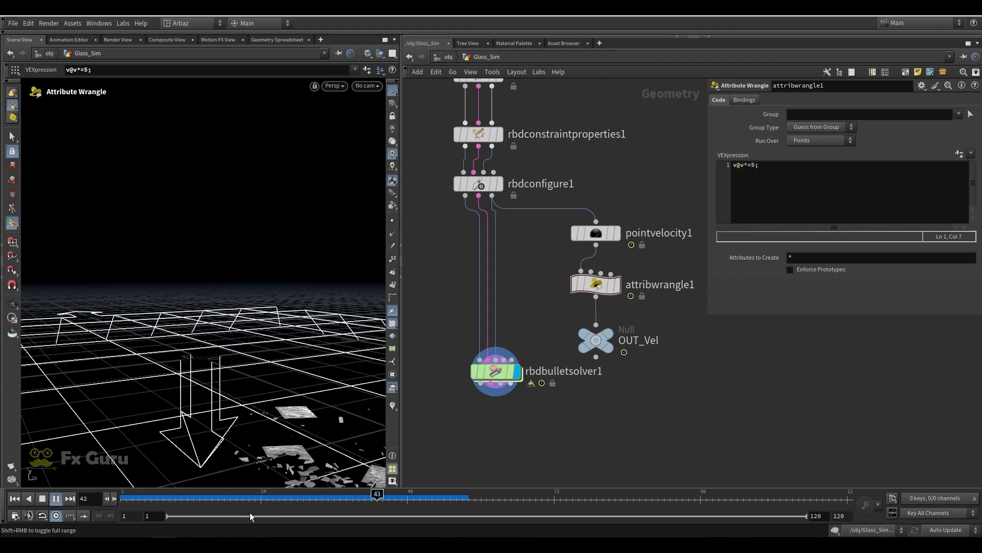
key(ctrl+Up)
scroll(529, 250, down, 5)
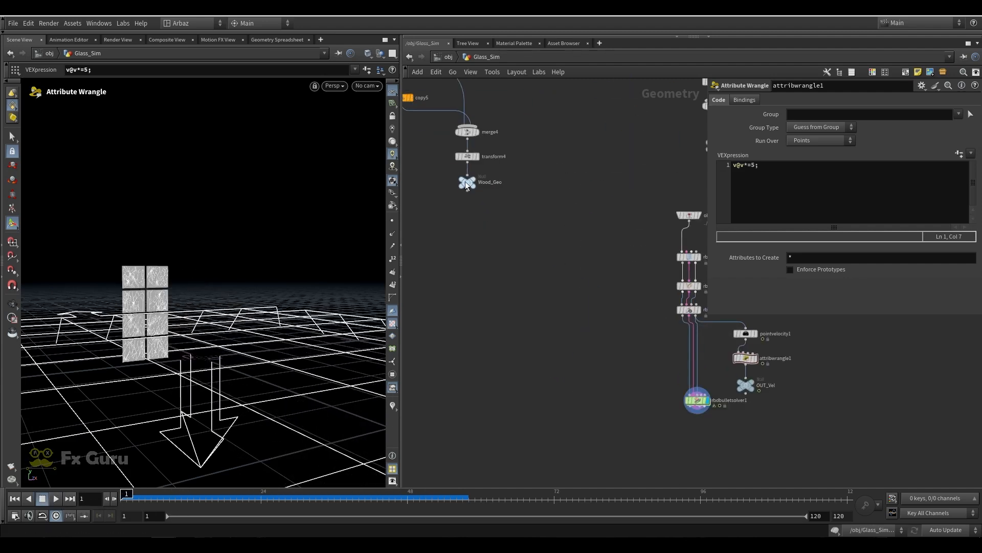
click(467, 185)
drag(472, 194, 703, 397)
click(695, 400)
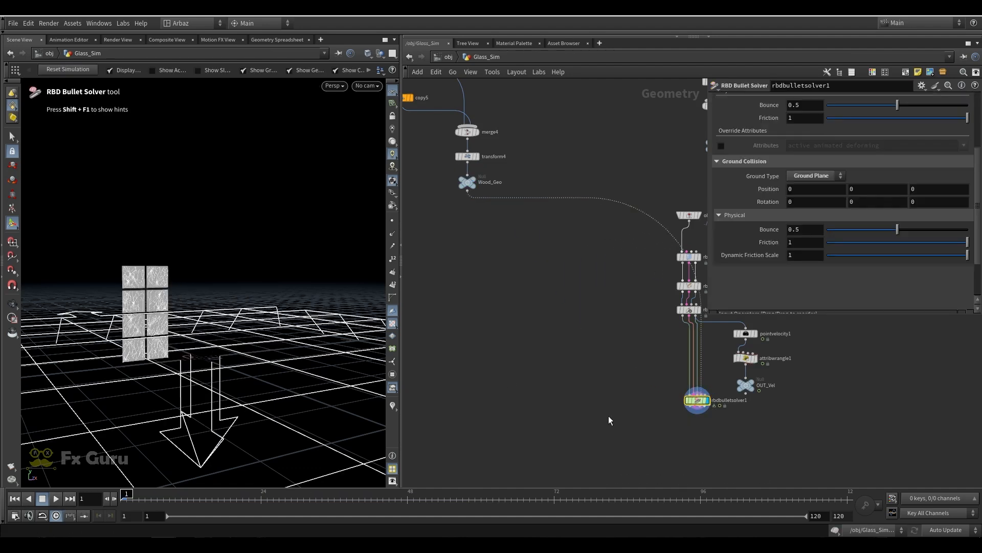
Play the simulation with the wooden frame as collider from several viewing angles and return to the first frame.
middle_drag(609, 416, 444, 421)
scroll(567, 394, up, 5)
click(497, 386)
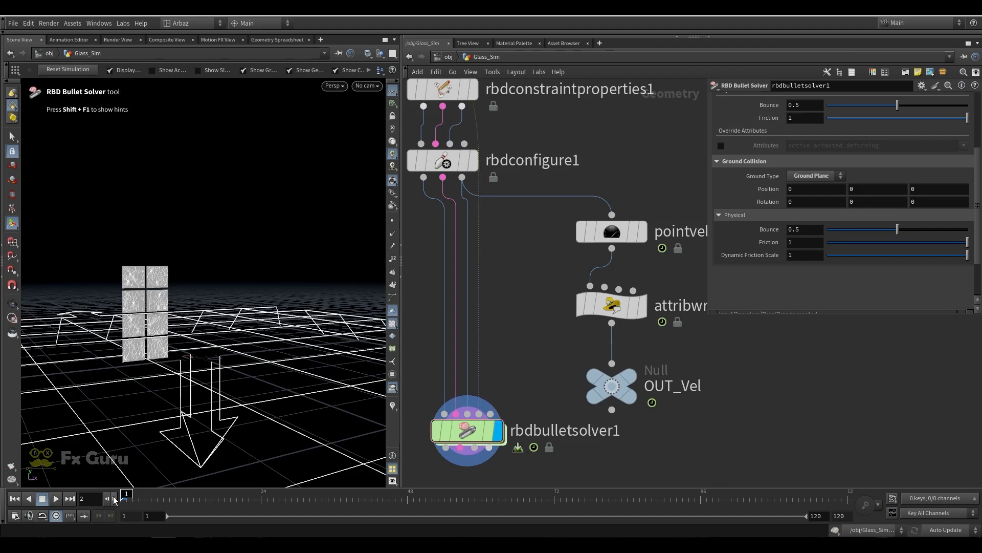
click(115, 499)
click(56, 499)
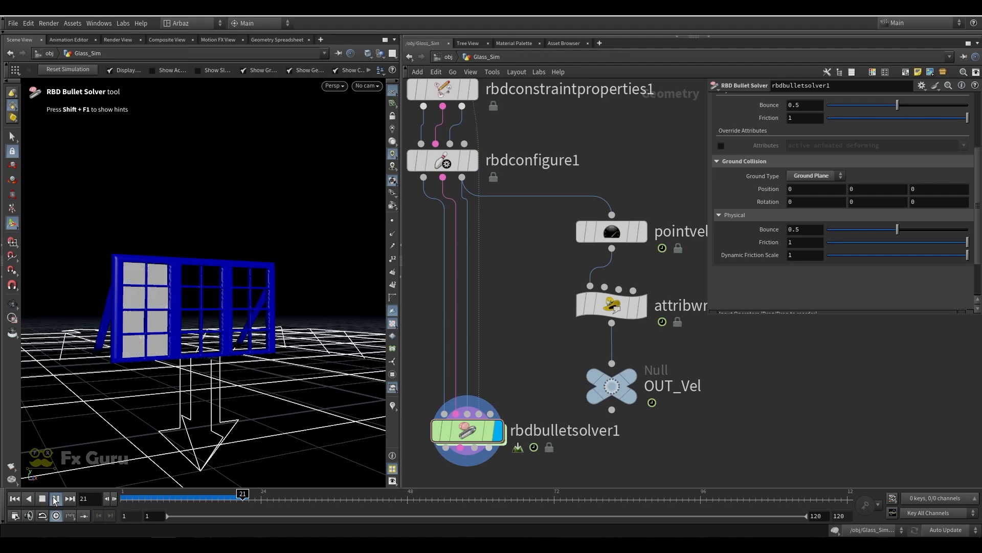
alt+drag(156, 342, 215, 307)
click(46, 498)
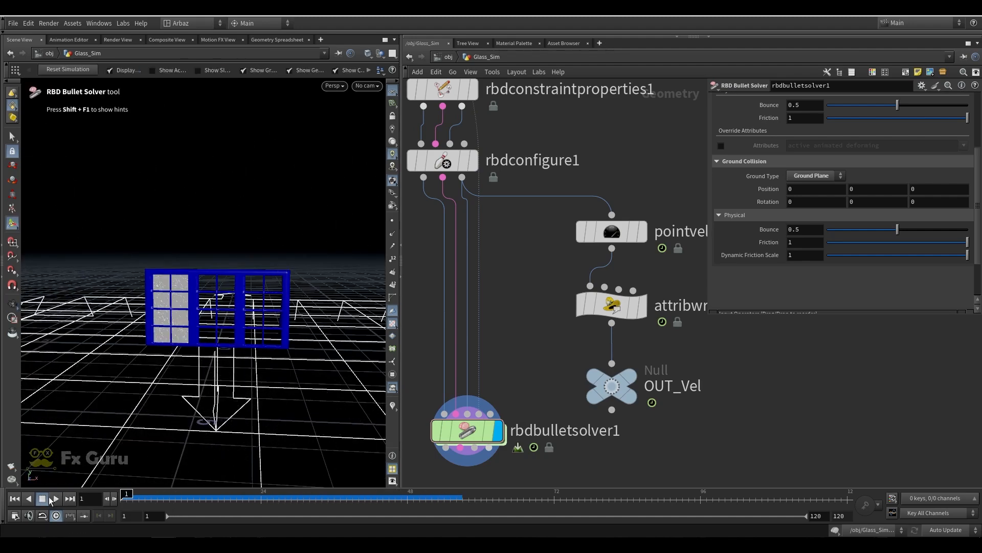
click(57, 498)
alt+drag(183, 357, 221, 330)
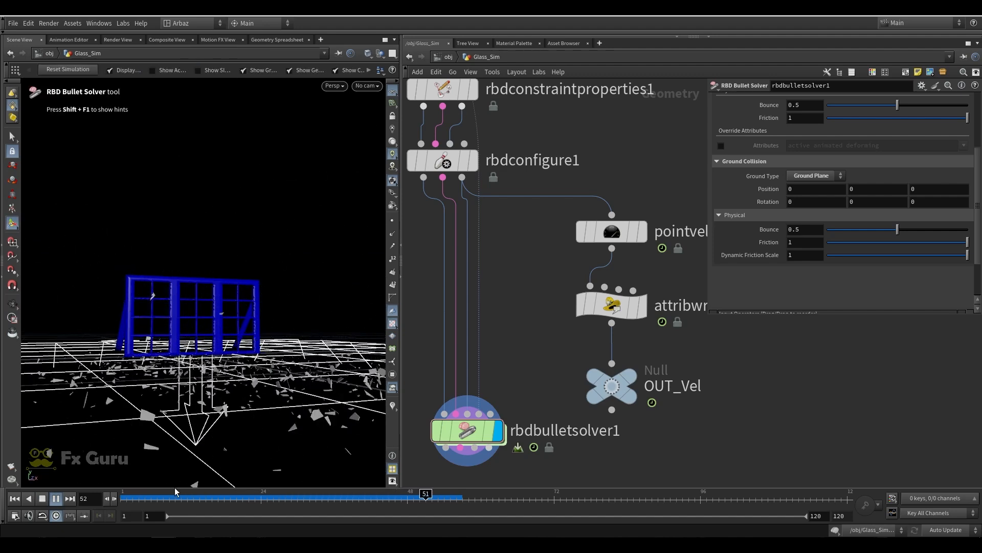
click(43, 498)
Set the Attribute Wrangle's velocity multiplier to 3 (v@v*=3;) and start playback.
click(612, 305)
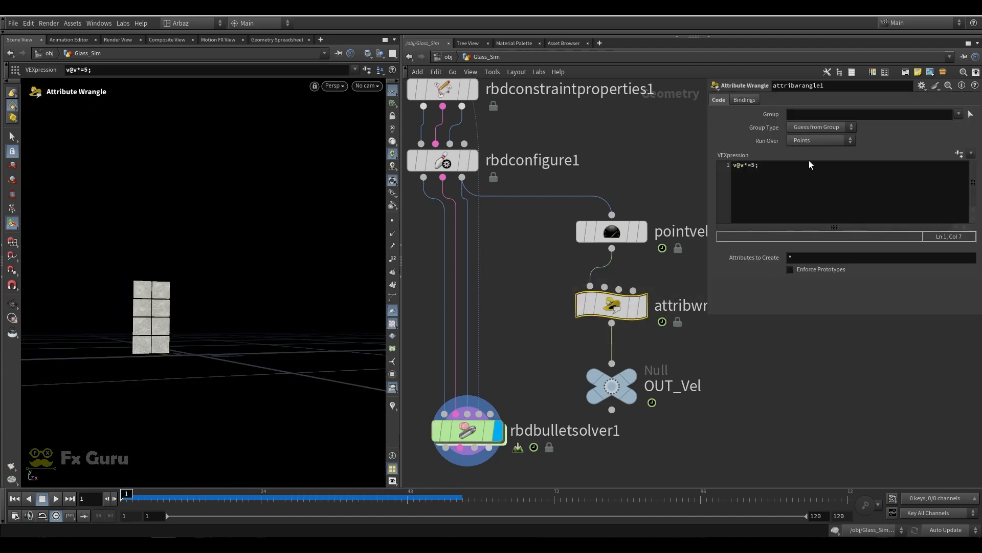
double_click(754, 166)
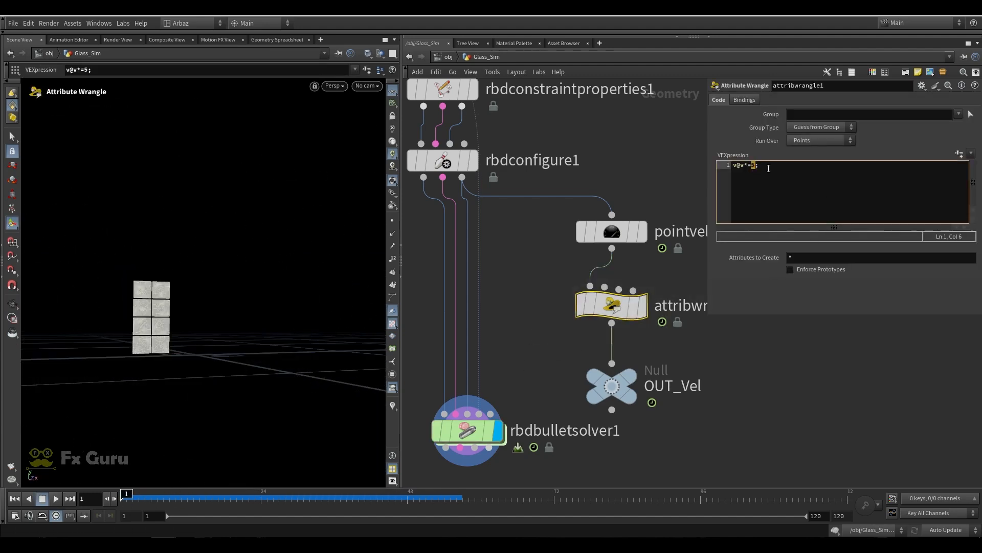
click(665, 169)
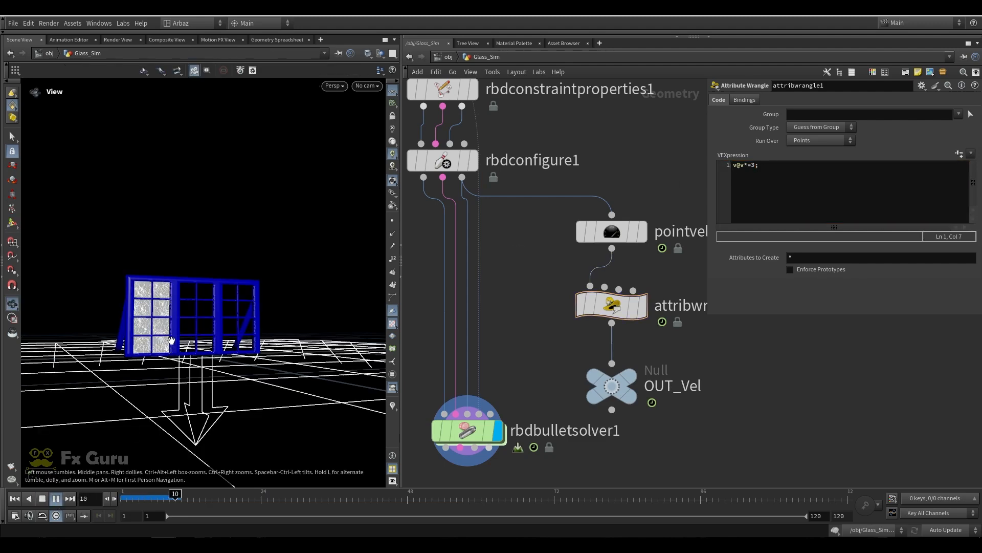
Examine the breaking glass against the wooden frame from several angles and close up, ending at the first frame.
alt+scroll(159, 336, up, 2)
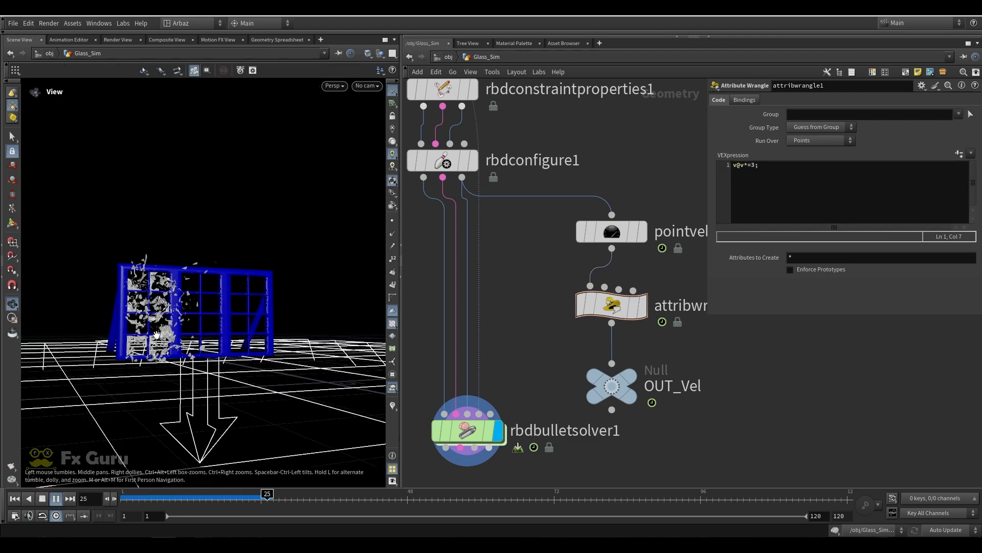
mouse_move(156, 335)
mouse_down()
mouse_move(179, 350)
mouse_move(164, 320)
mouse_up()
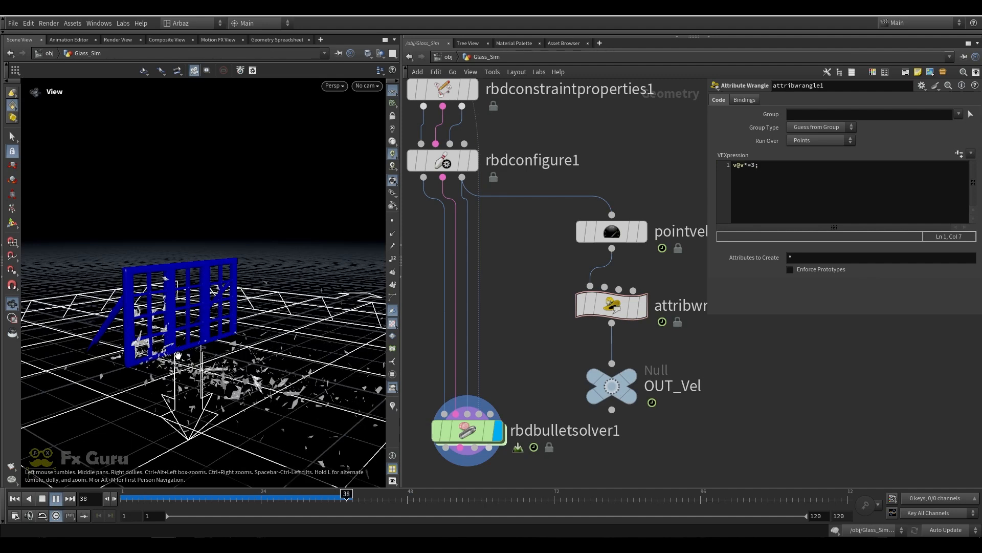
scroll(163, 320, up, 5)
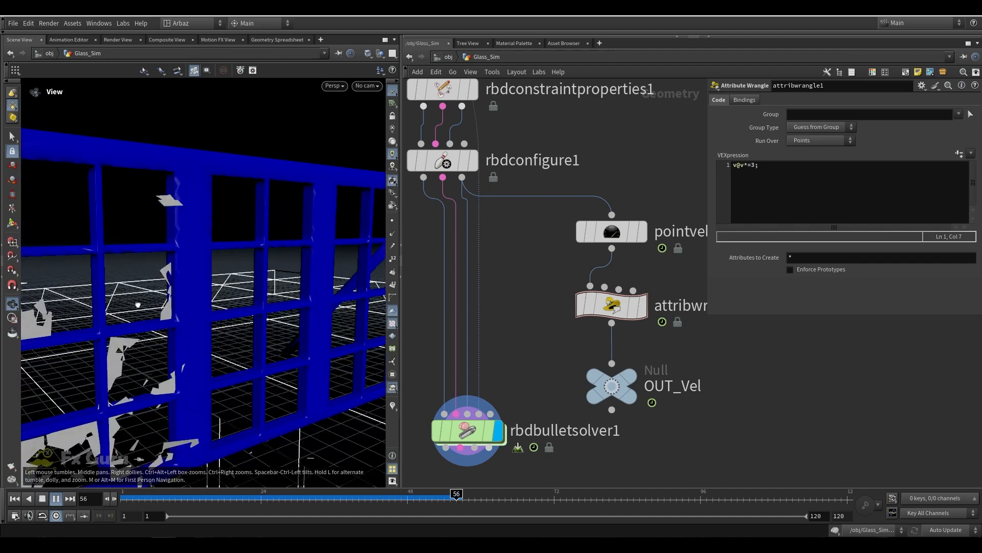
drag(137, 305, 155, 316)
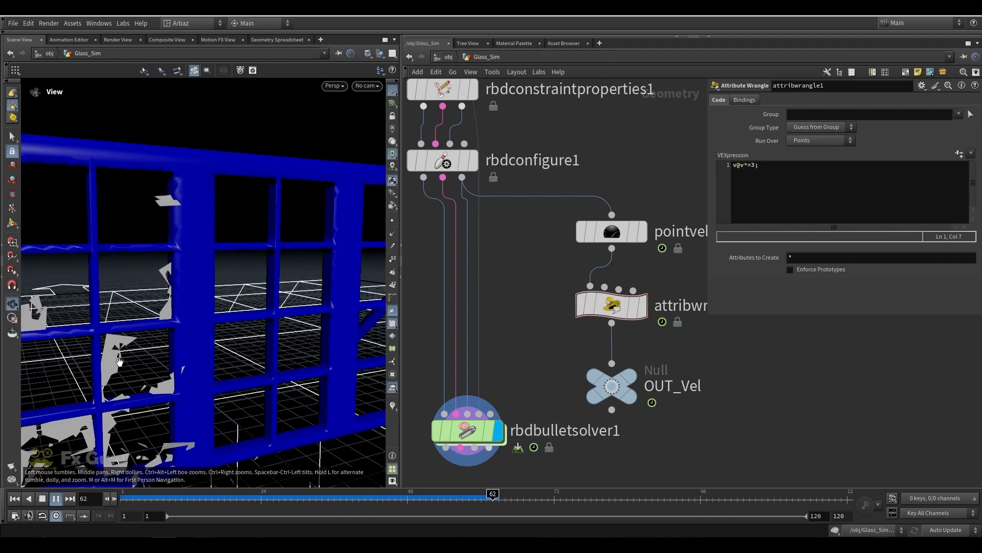
drag(119, 362, 209, 338)
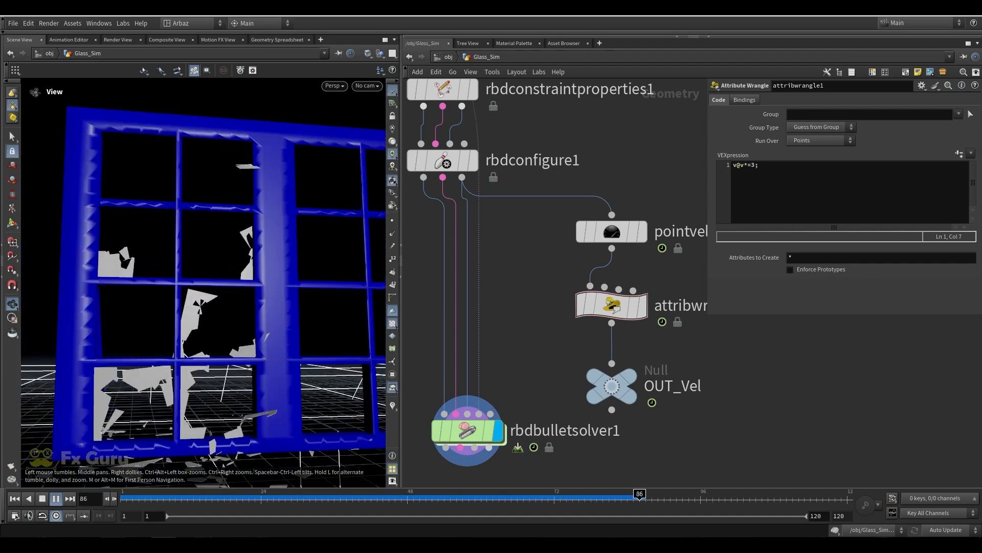
click(126, 500)
Set the RBD Bullet Solver's Collision Padding for the collision geometry to 0.002.
scroll(225, 345, down, 3)
scroll(620, 342, up, 2)
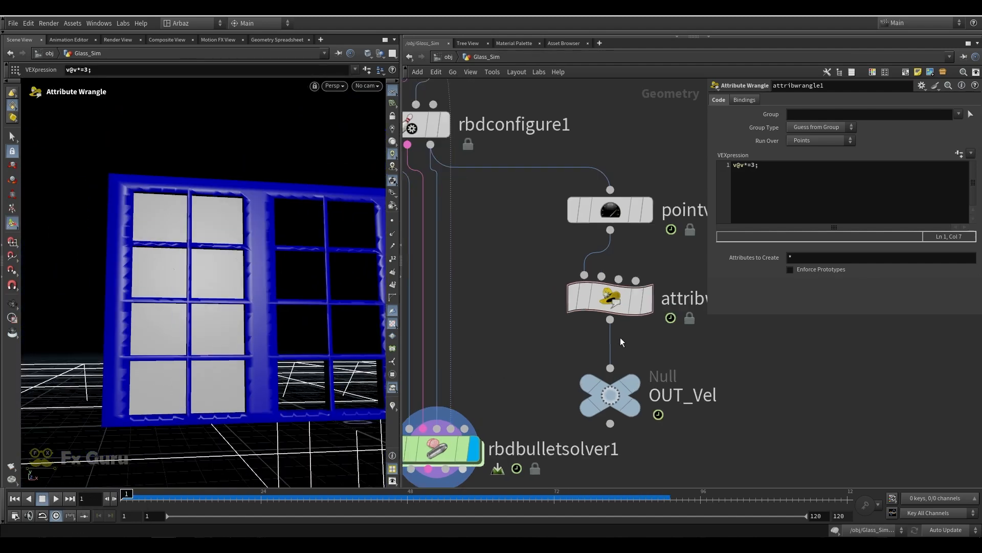
click(612, 304)
click(458, 447)
scroll(766, 136, up, 5)
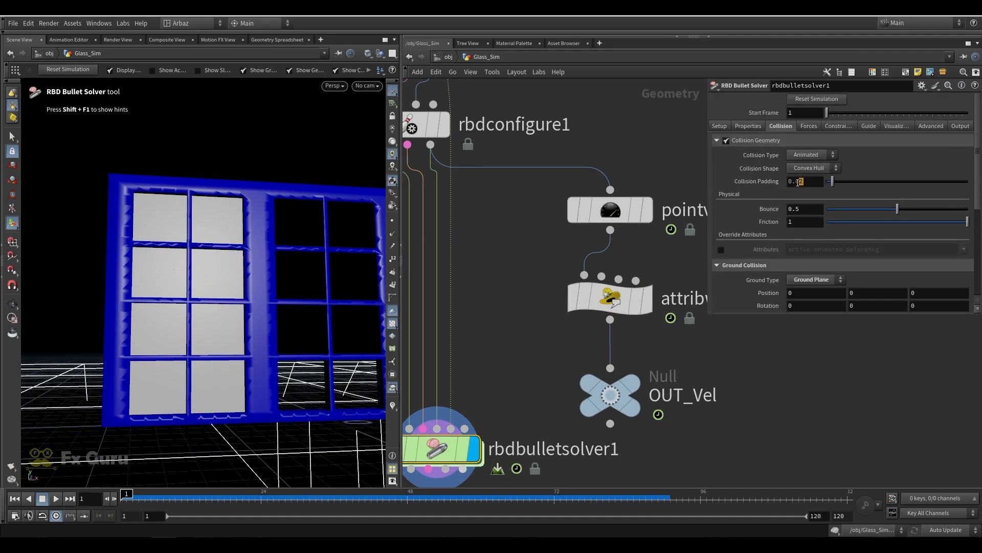
text(0)
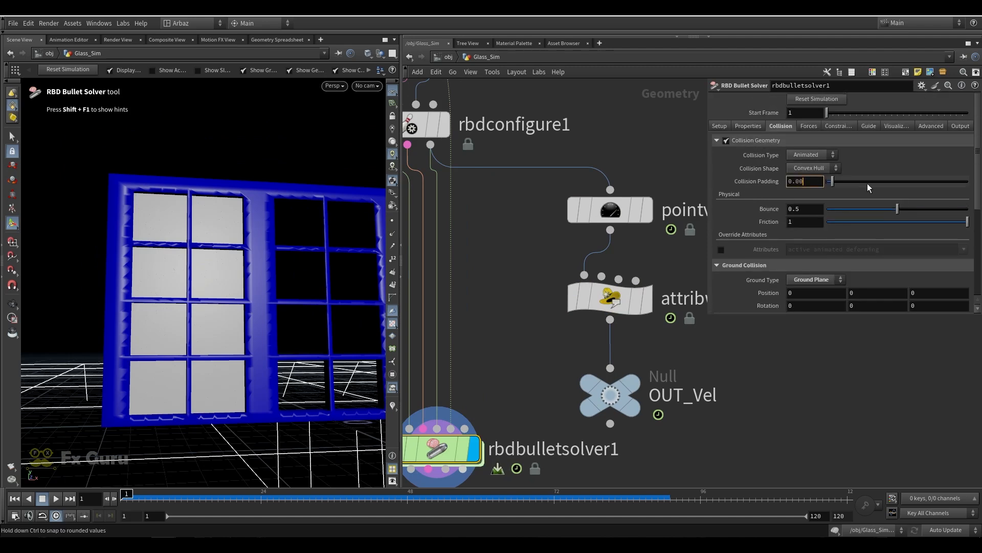
text(2)
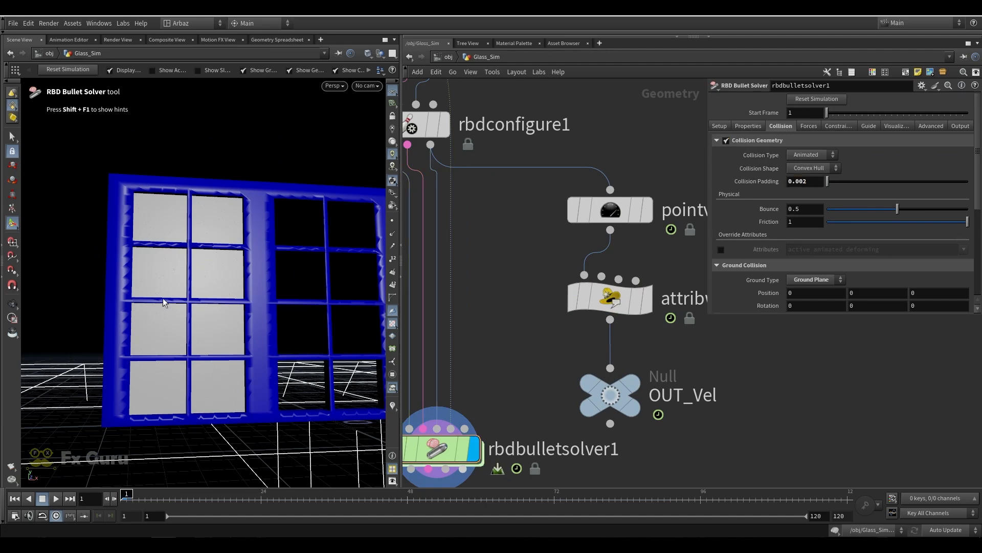
Play the simulation with the reduced collision padding, examine the shards around the frame and return to the first frame.
alt+right_drag(165, 302, 70, 450)
key(Return)
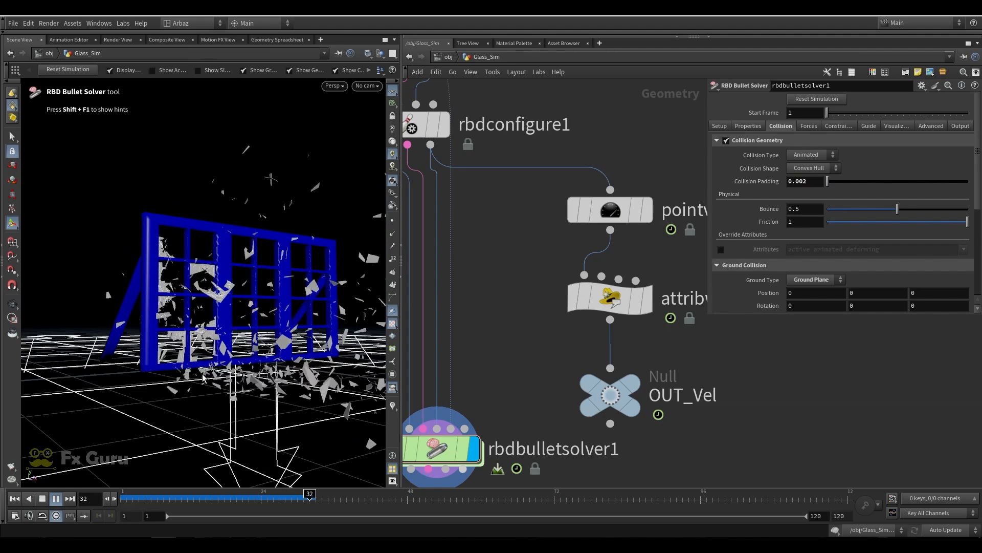
alt+drag(246, 335, 203, 350)
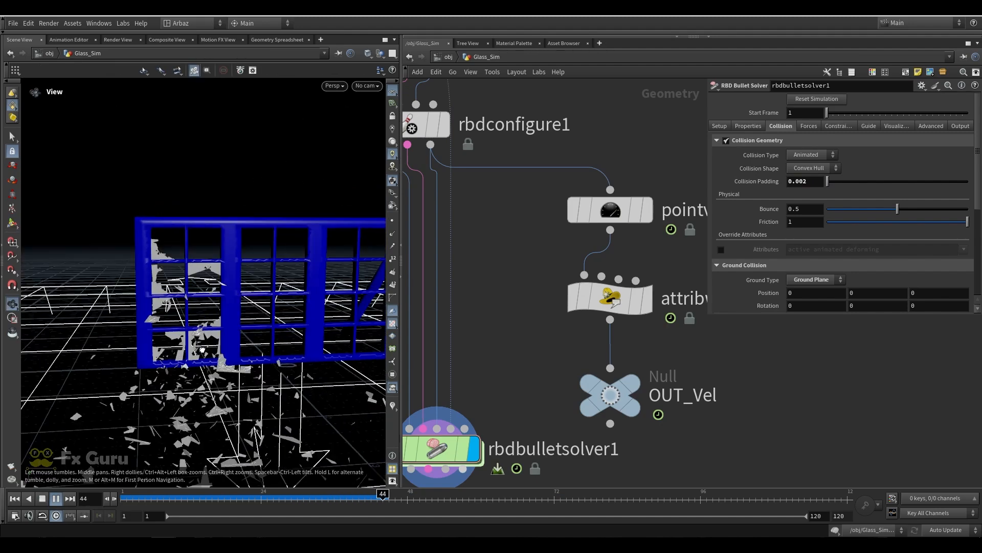
scroll(203, 350, up, 4)
alt+drag(139, 282, 161, 341)
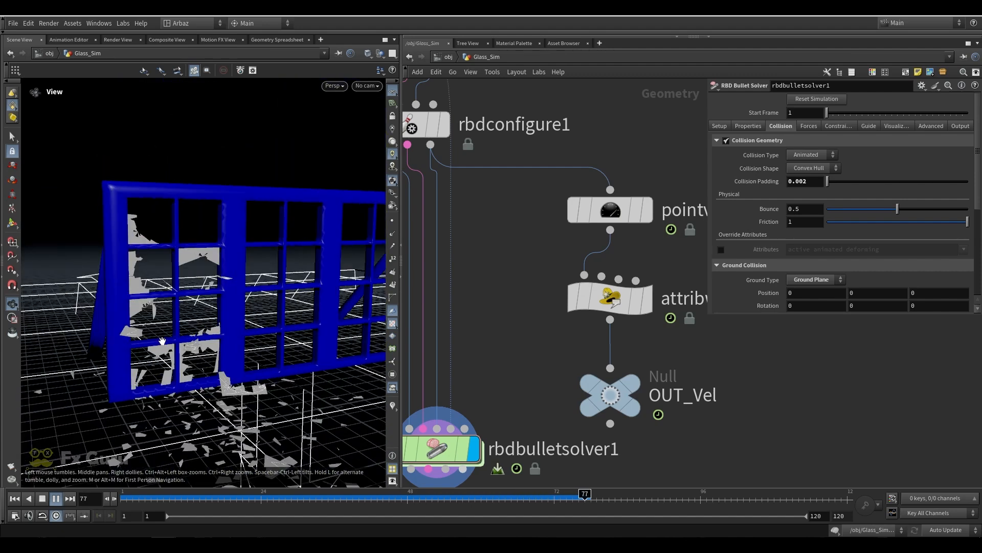
drag(145, 497, 89, 495)
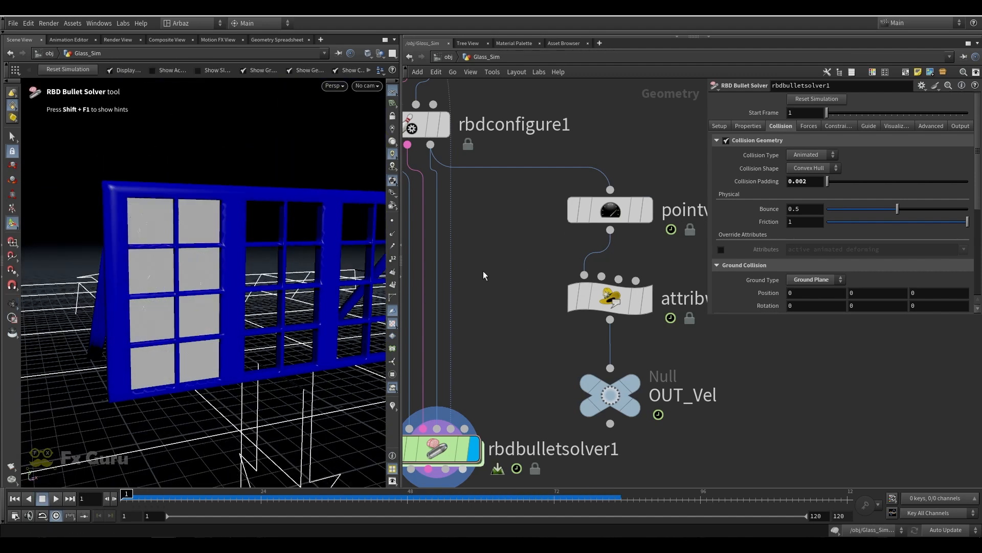
Set the RBD Bullet Solver's Global Substeps to 4.
middle_drag(483, 342, 521, 306)
click(726, 127)
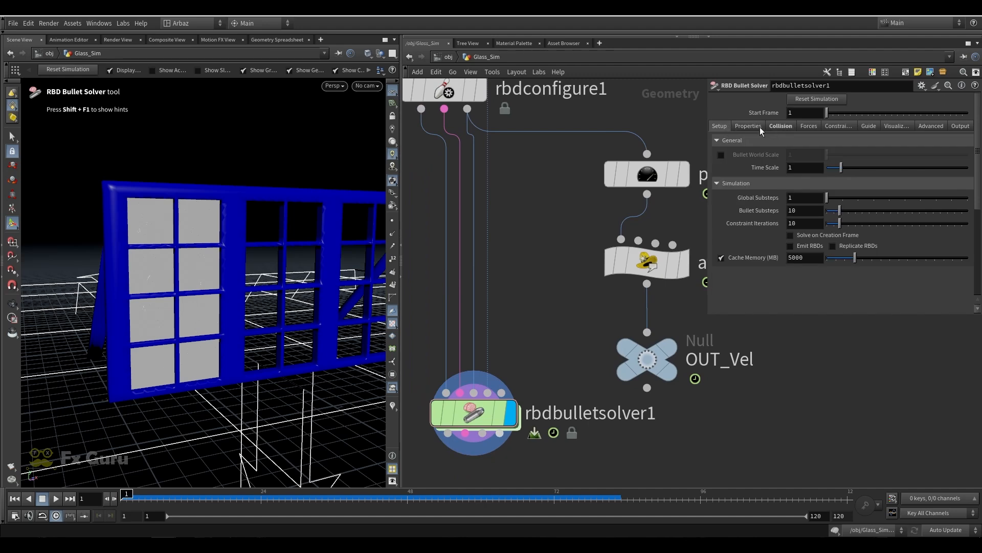
drag(797, 199, 758, 202)
key(Return)
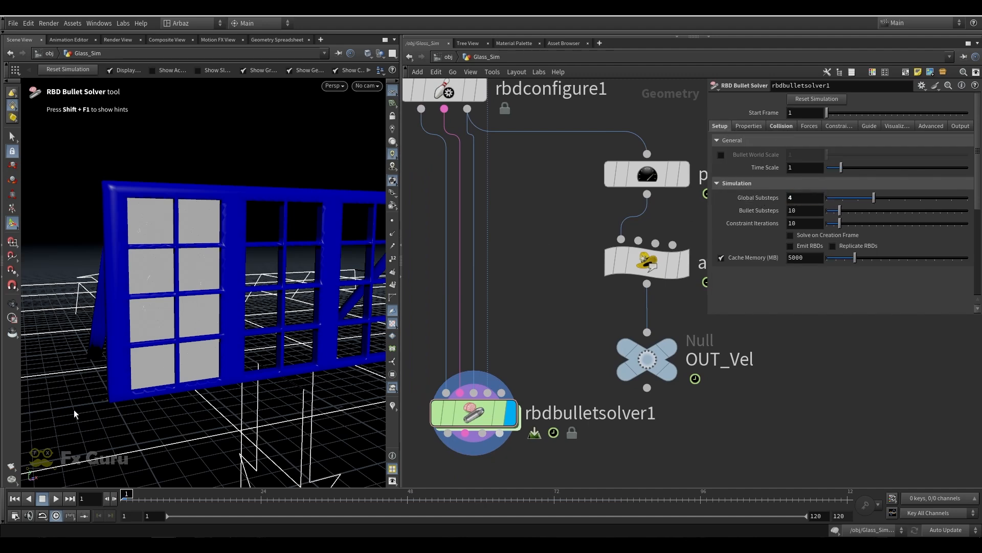
Play the simulation with the increased substeps, stop it and examine the scattered shards and window frame from several angles.
scroll(74, 413, down, 4)
click(56, 500)
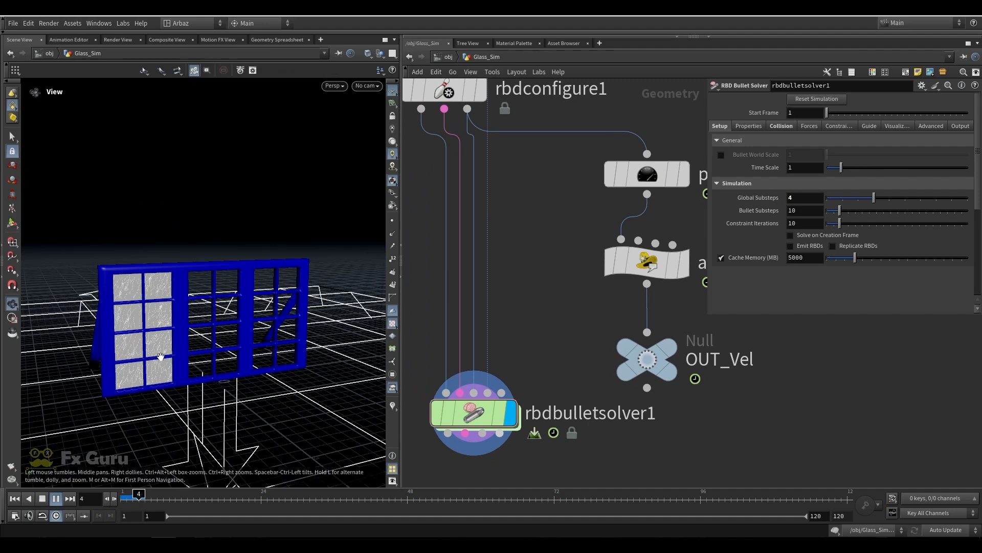
alt+drag(159, 357, 165, 354)
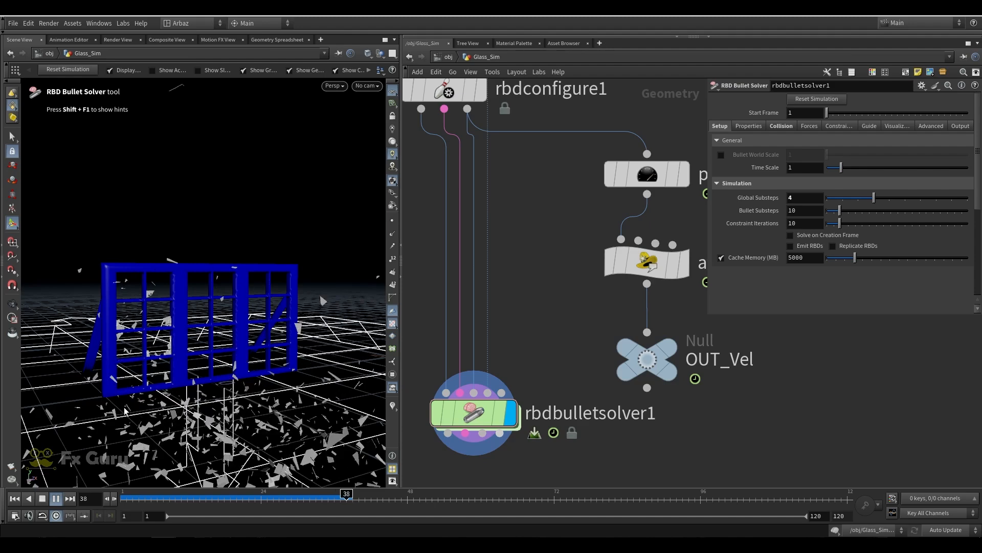
click(55, 503)
key(Escape)
drag(140, 357, 138, 334)
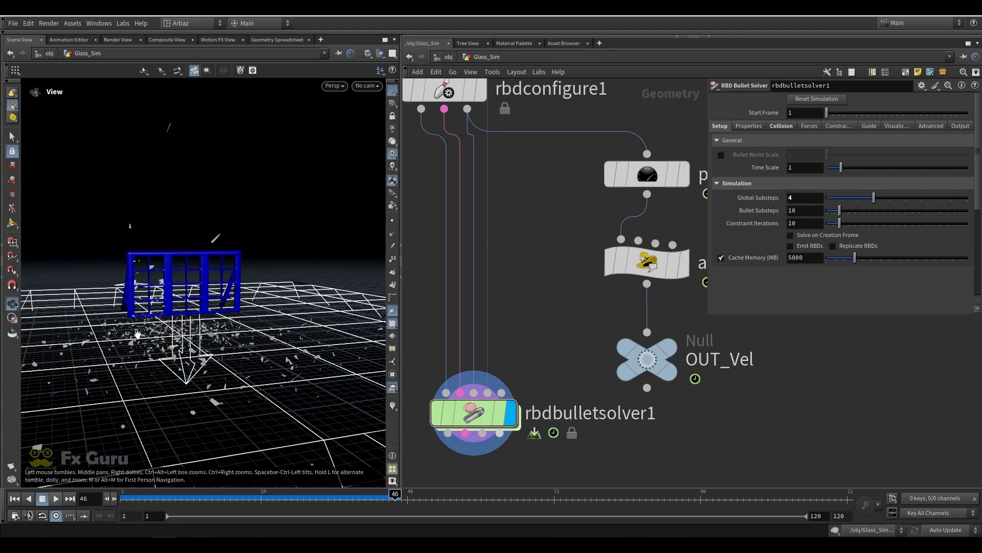
scroll(153, 298, up, 6)
mouse_move(145, 287)
mouse_down()
mouse_move(169, 302)
mouse_move(140, 291)
mouse_move(156, 294)
mouse_up()
alt+middle_drag(156, 294, 191, 296)
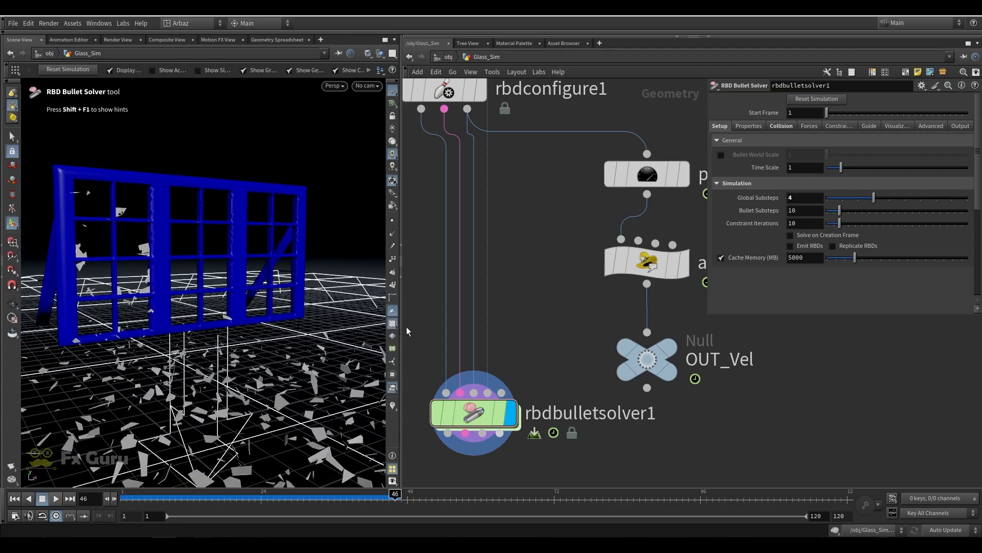
Disconnect Wood_Geo from the RBD Bullet Solver and replay the simulation from the first frame.
key(y)
drag(502, 356, 475, 368)
click(14, 498)
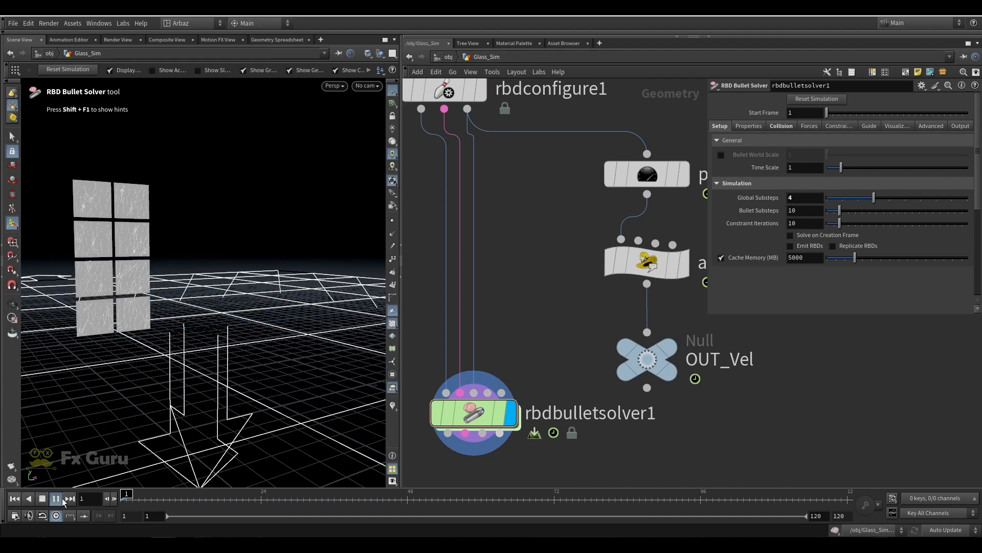
click(56, 498)
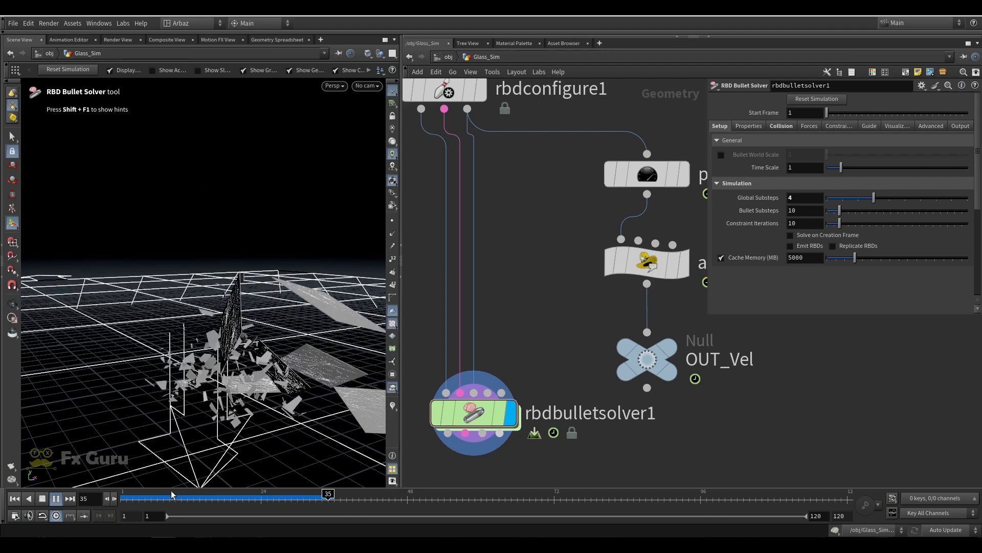
click(14, 499)
Inspect the glass panes up close at the first frame, toggling between wireframe and shaded display.
mouse_move(137, 248)
mouse_down()
mouse_move(94, 241)
mouse_move(175, 241)
mouse_move(180, 228)
mouse_move(191, 251)
mouse_up()
key(Return)
key(w)
alt+scroll(180, 209, up, 5)
key(w)
scroll(180, 228, down, 4)
key(Return)
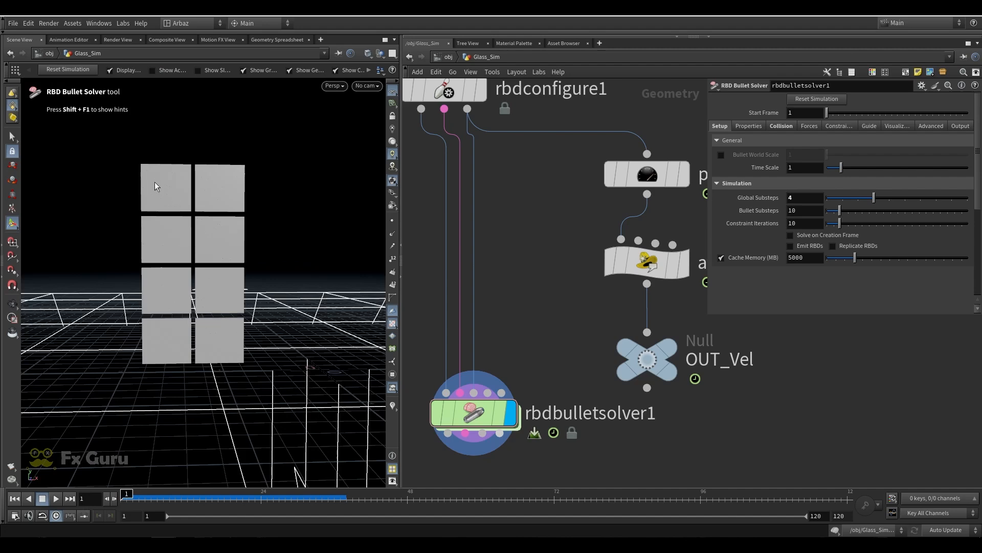
Add a Group Create node fed by the constraint output of rbdconfigure1 and display the constraint network.
scroll(437, 225, down, 4)
scroll(522, 198, up, 3)
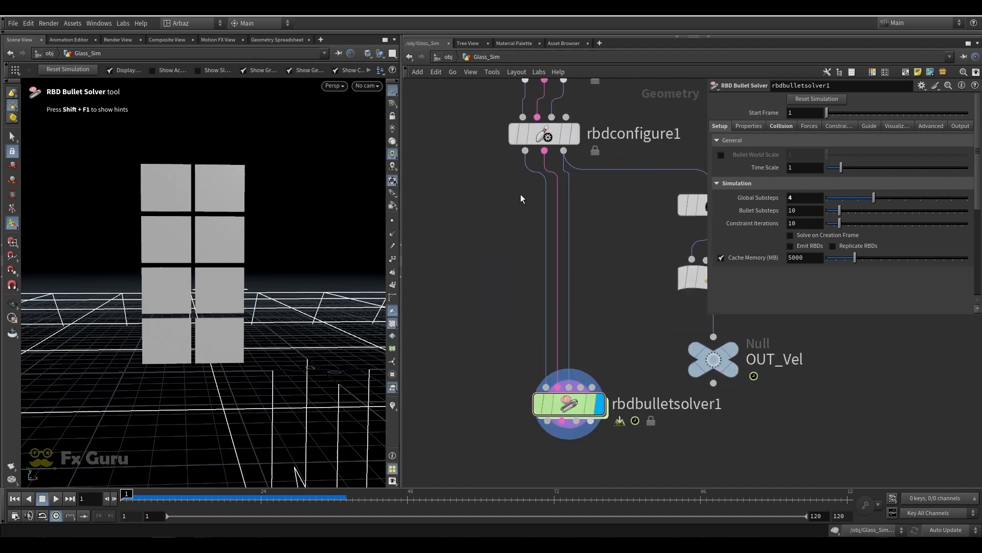
drag(574, 403, 560, 414)
mouse_move(177, 234)
alt+mouse_down()
mouse_move(174, 224)
mouse_move(182, 226)
alt+mouse_up()
middle_drag(461, 234, 483, 326)
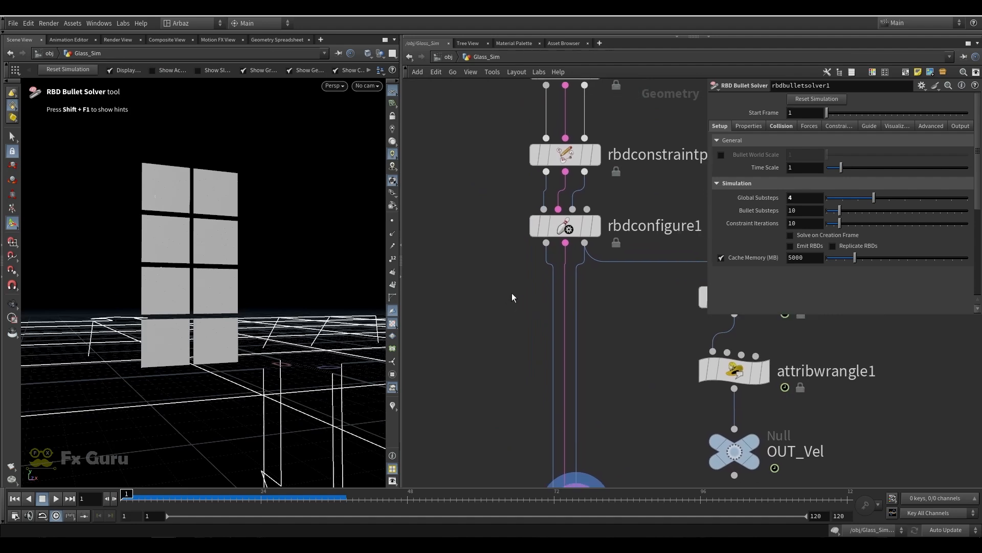
click(565, 250)
middle_drag(518, 274, 533, 257)
key(Tab)
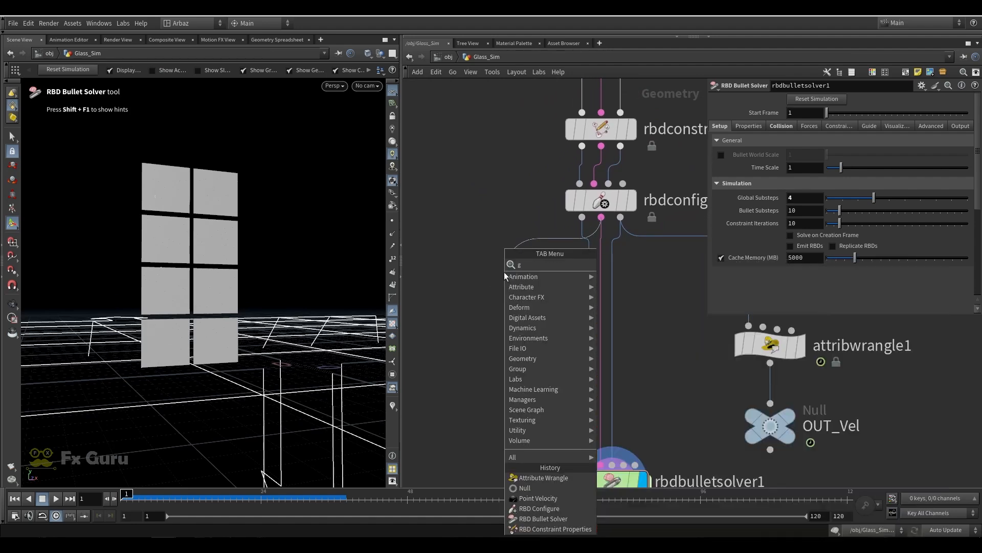
mouse_move(518, 369)
click(612, 266)
click(536, 274)
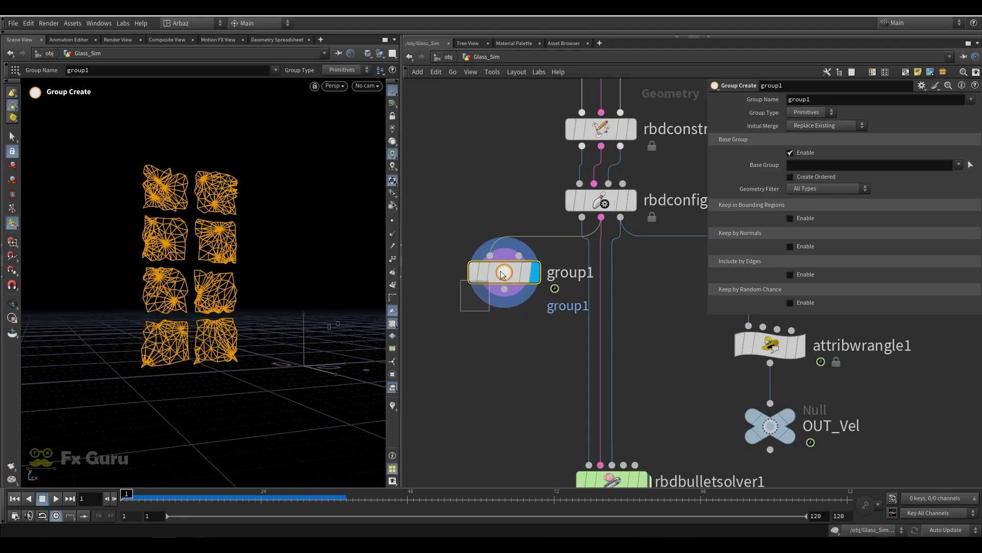
Disable the Base Group on group1, keep the type as Primitives, and enable Keep by Random Chance at 55 percent.
click(791, 153)
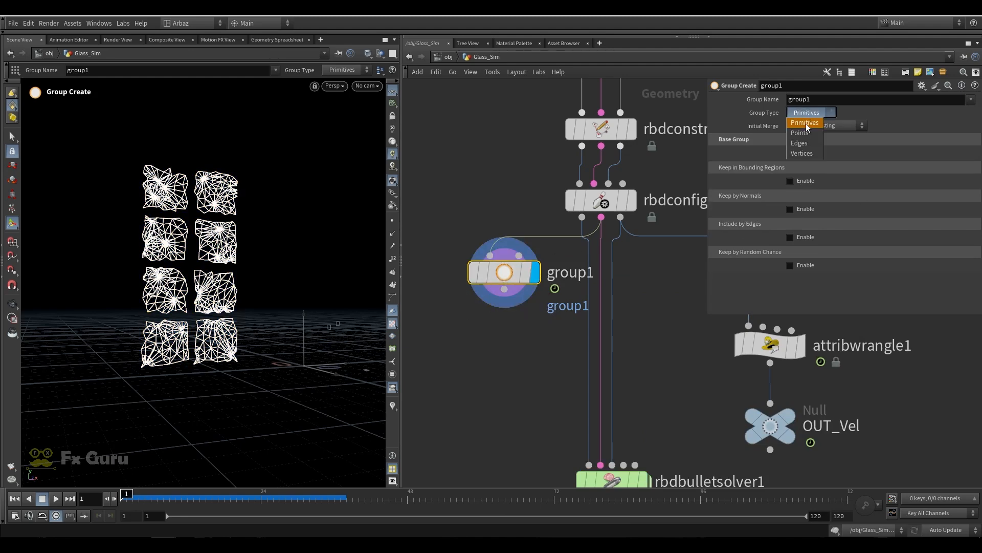
click(809, 143)
click(790, 266)
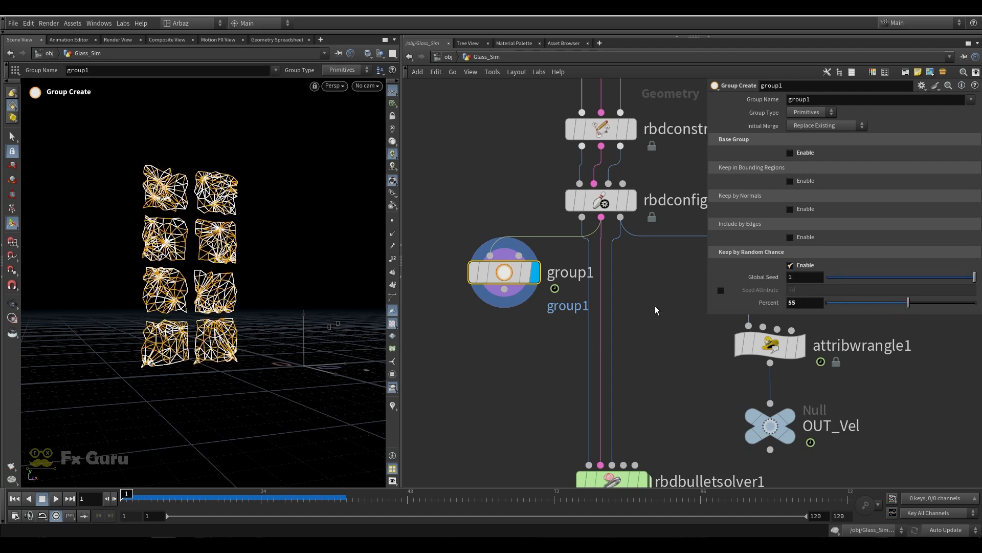
Add a Blast node below group1 and set it to delete the constraints in group1.
key(Tab)
text(blas)
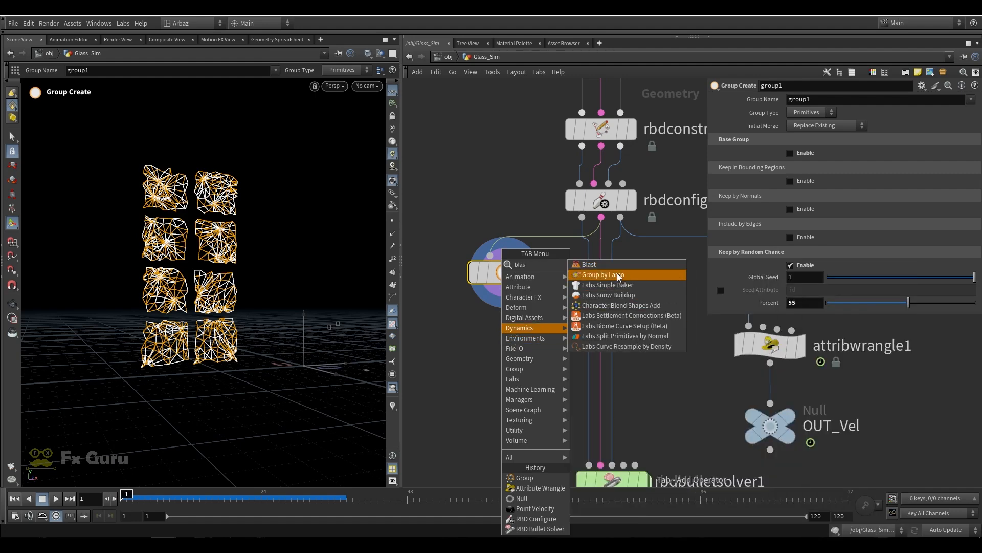
click(589, 264)
click(504, 344)
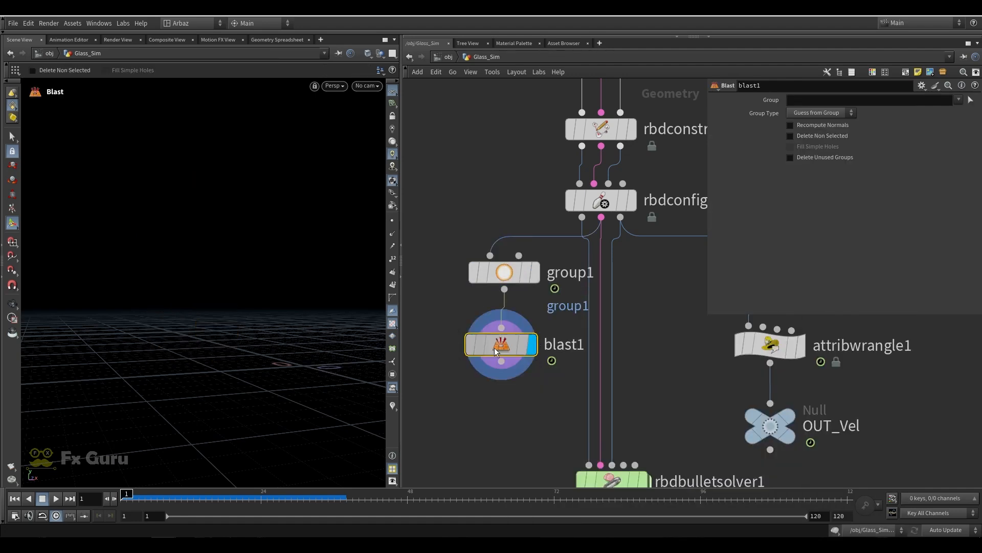
click(959, 100)
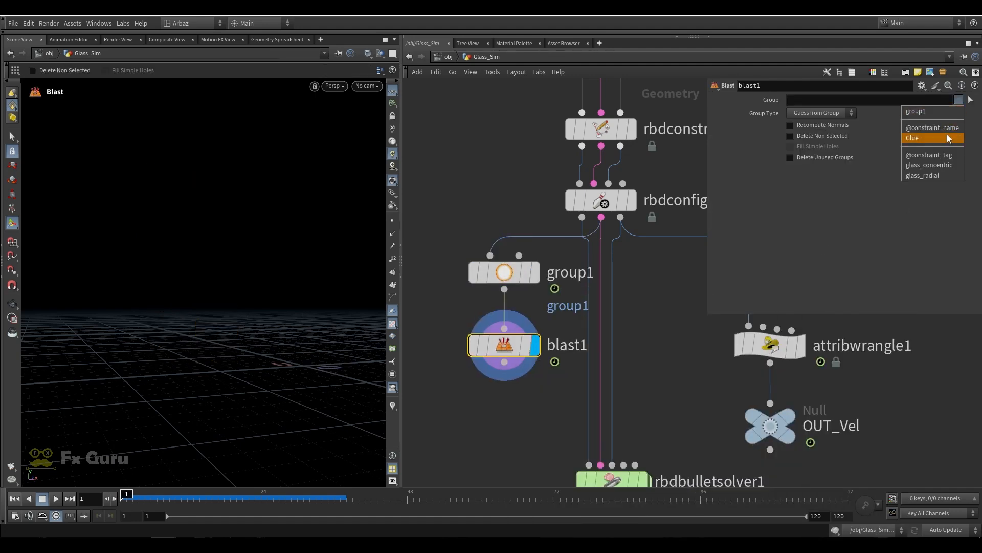
click(916, 111)
alt+drag(238, 281, 216, 274)
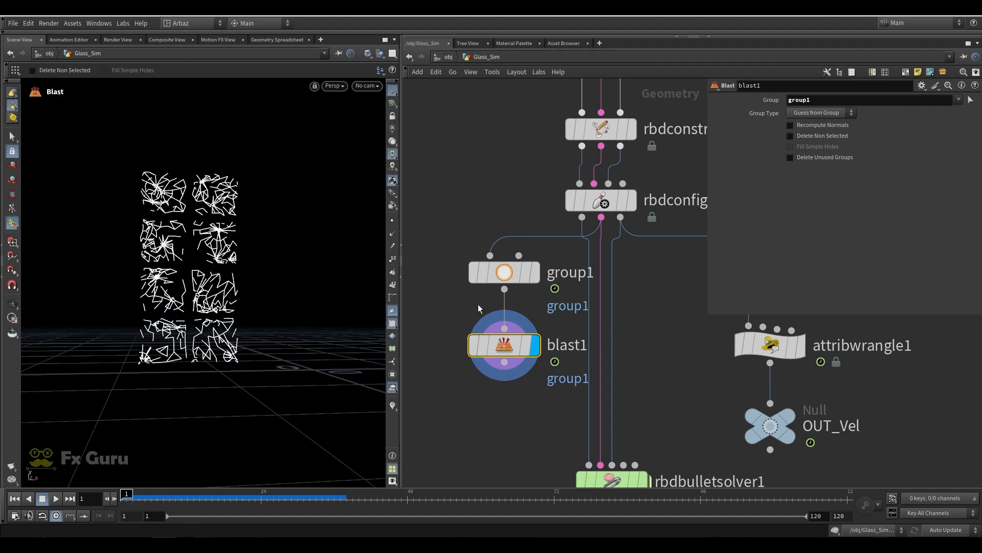
Raise group1's random chance to 67.8 percent and check the remaining constraints at blast1.
click(519, 275)
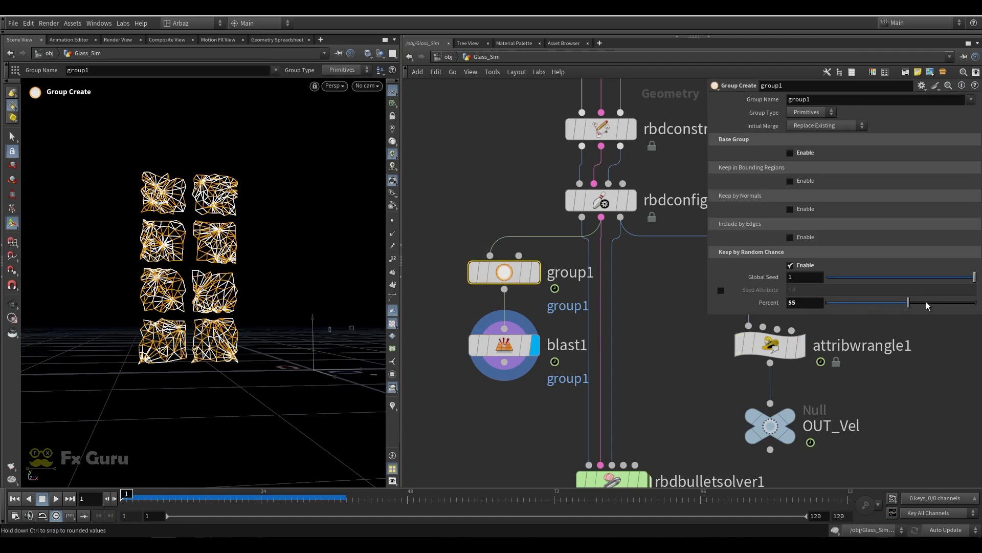
drag(927, 305, 935, 307)
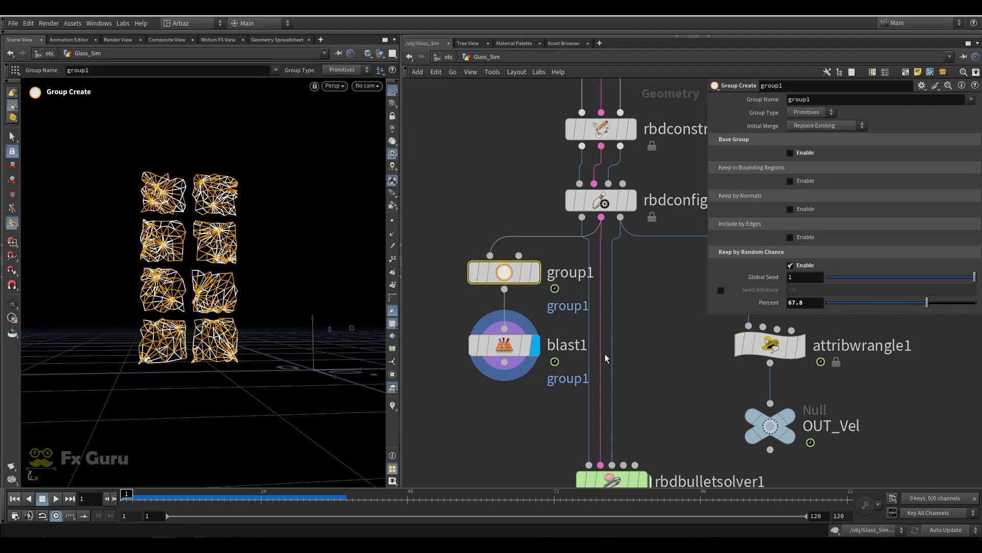
click(565, 343)
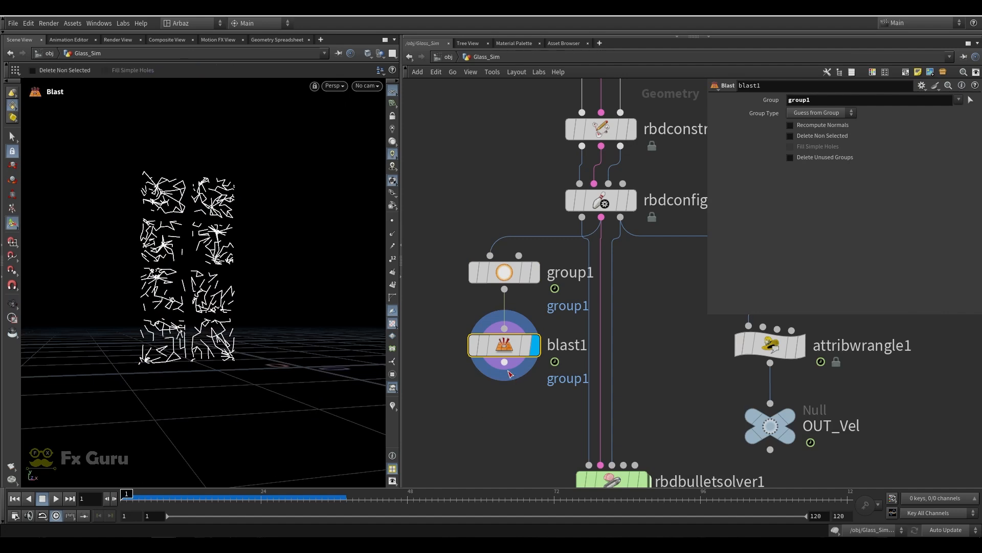
Connect blast1 to the constraint input of the RBD Bullet Solver in place of the direct rbdconfigure1 link, and select the solver.
drag(505, 362, 600, 465)
scroll(508, 348, down, 2)
middle_drag(508, 348, 463, 301)
click(558, 395)
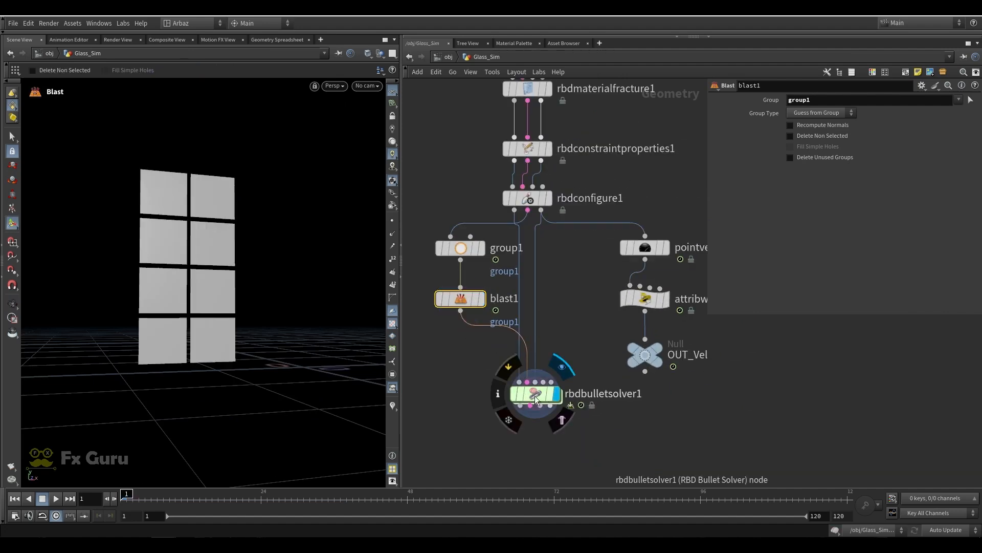
click(535, 395)
scroll(283, 252, down, 1)
Play the simulation with the thinned constraints, restart it from the first frame and watch it from a wider view.
click(53, 499)
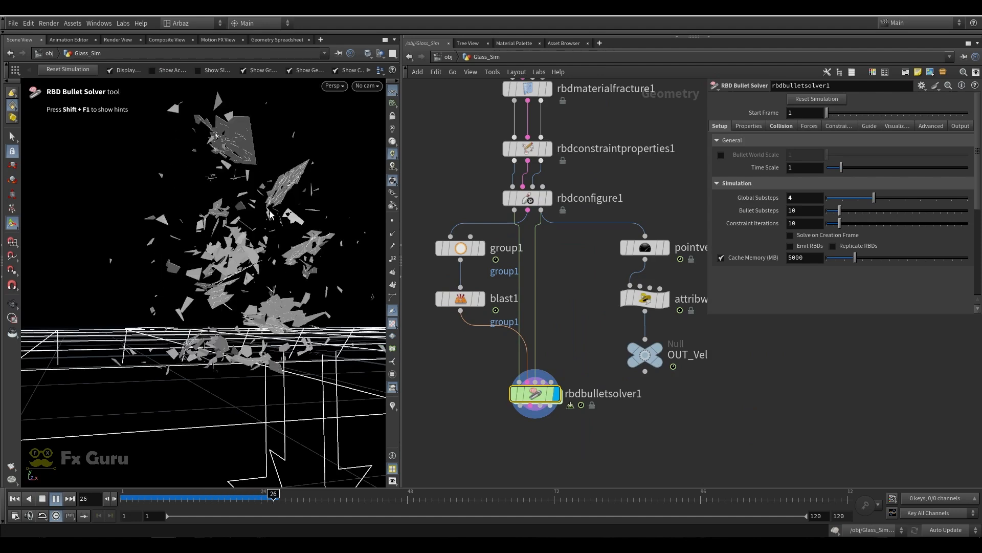
key(Escape)
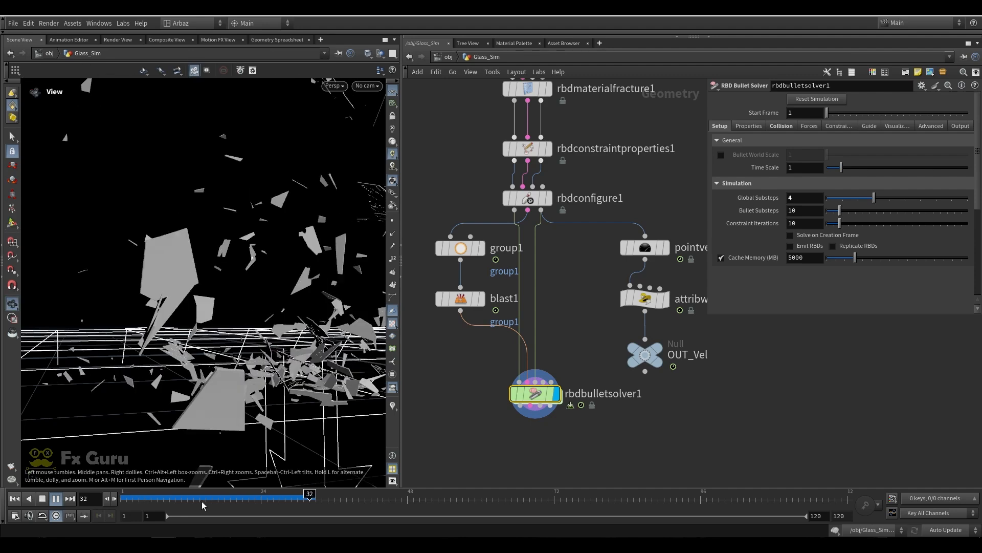
click(15, 499)
scroll(201, 293, down, 3)
alt+drag(211, 369, 167, 406)
click(55, 499)
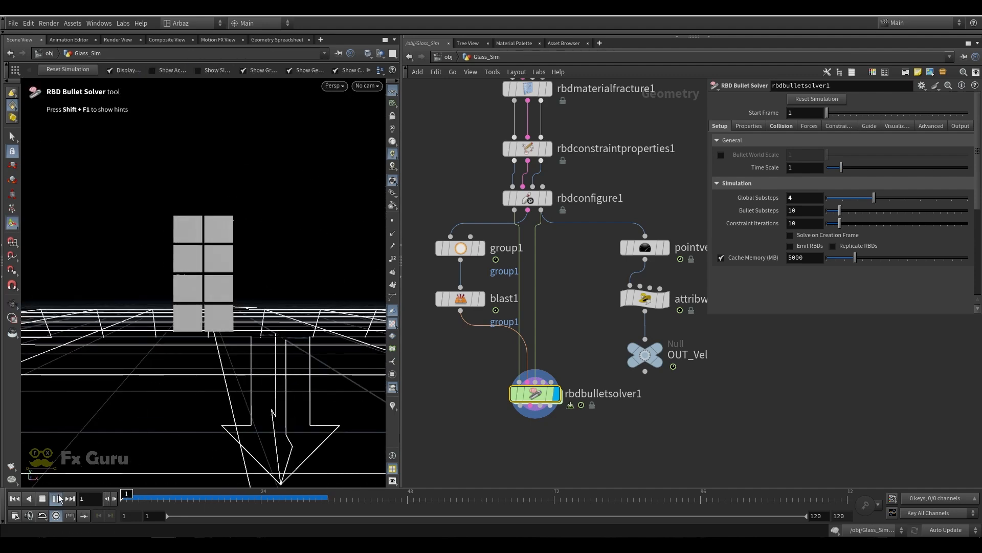
scroll(210, 343, down, 2)
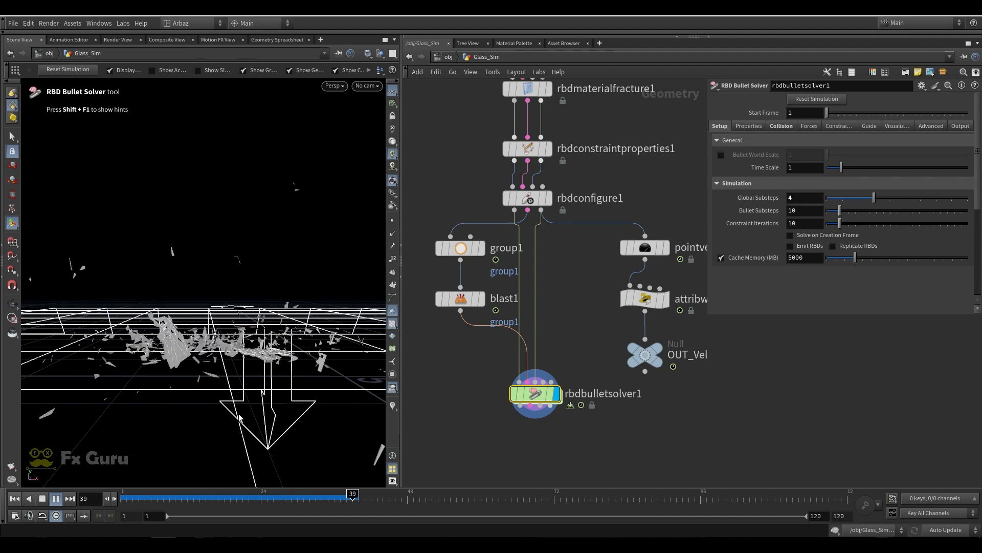
Return to the first frame and set group1's random chance to 80.6 percent.
key(ctrl+Up)
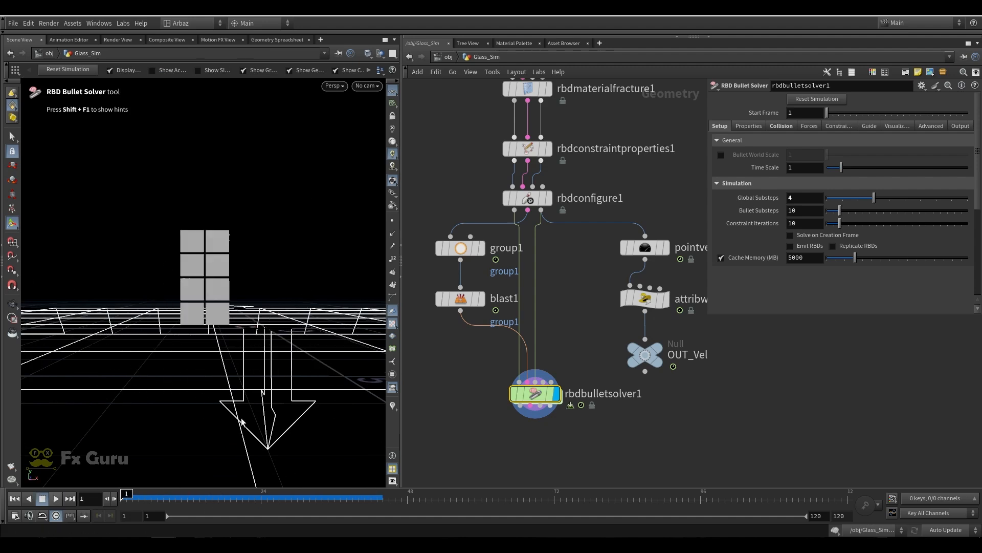
click(468, 249)
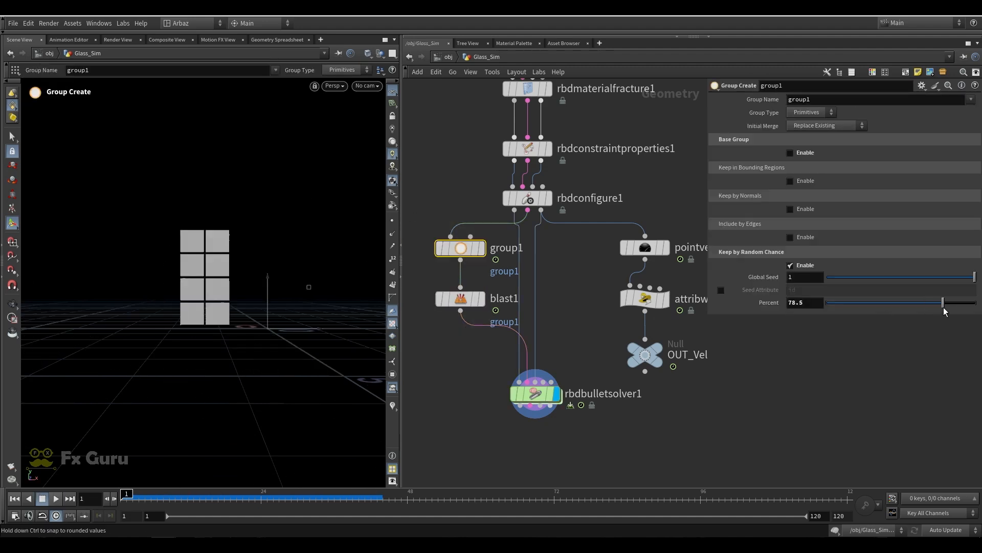
drag(945, 311, 949, 311)
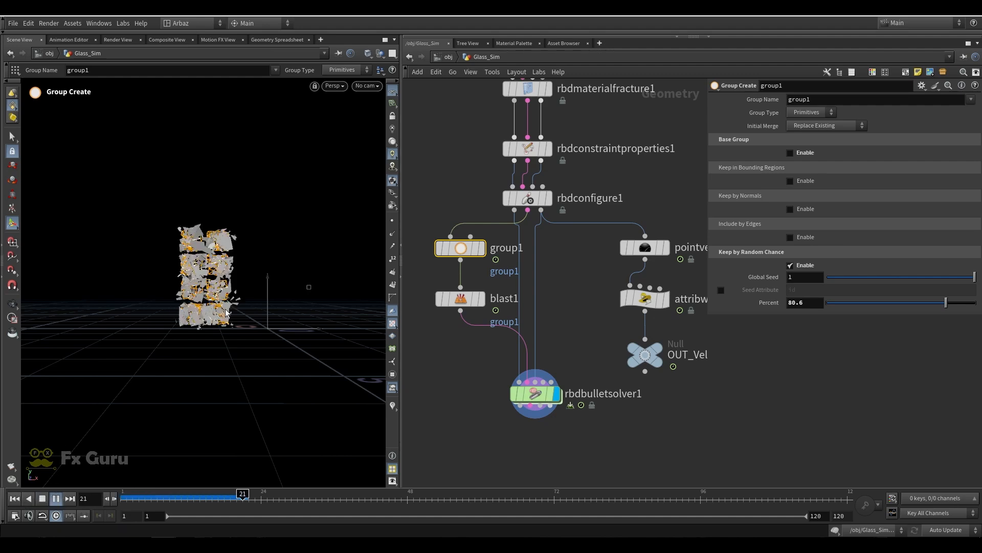
Replay the simulation with the solver selected, examine the breaking shards from another angle and return to the first frame.
click(534, 394)
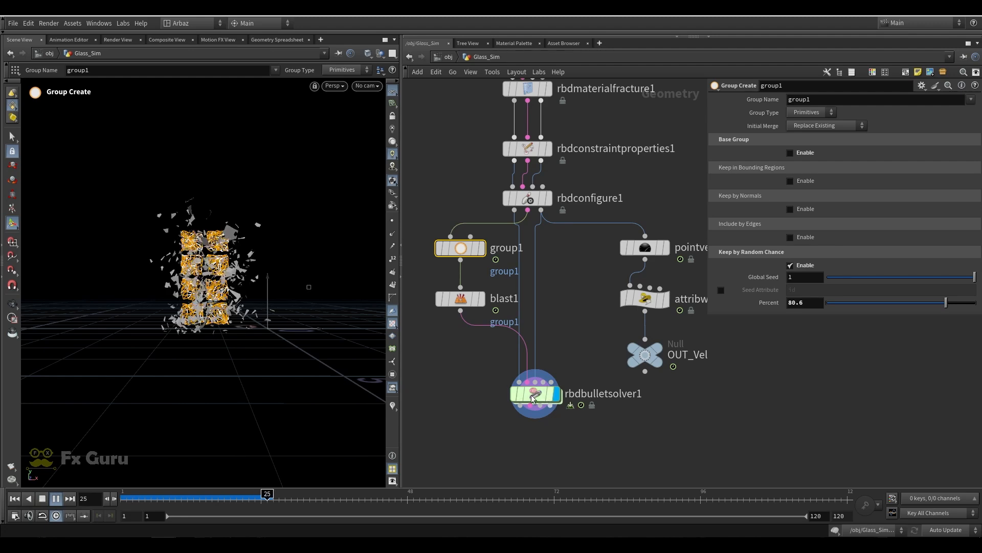
key(Escape)
drag(328, 358, 263, 303)
key(Return)
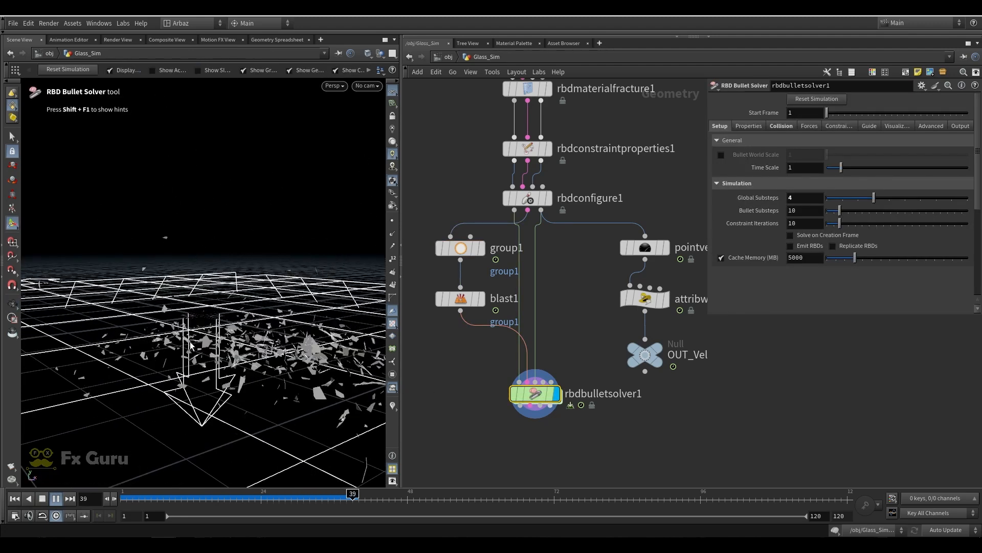
click(57, 499)
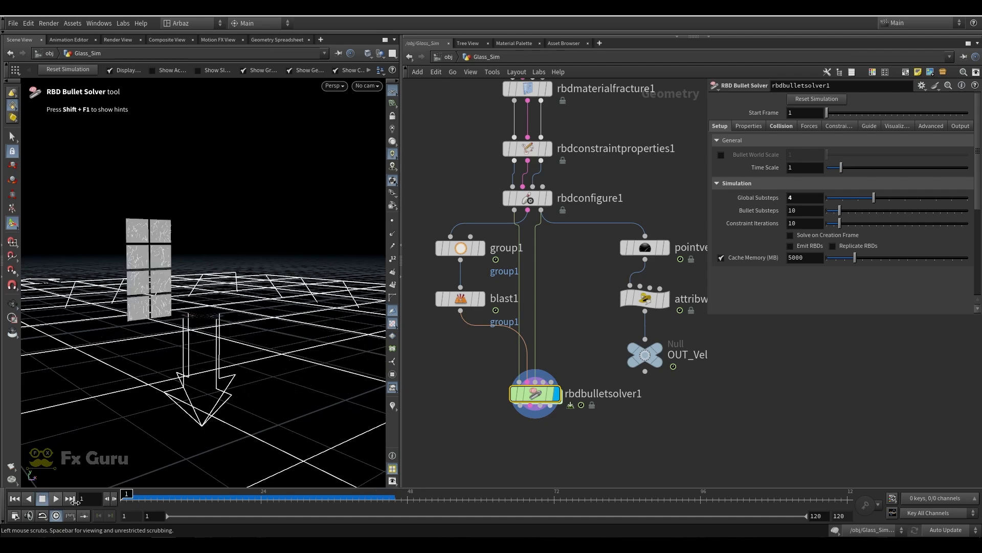
click(56, 501)
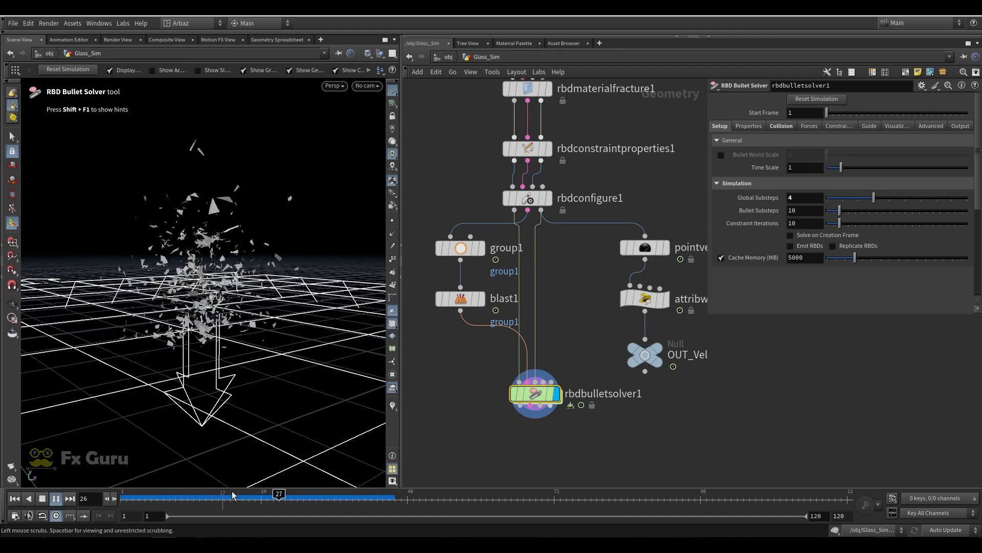
key(ctrl+Up)
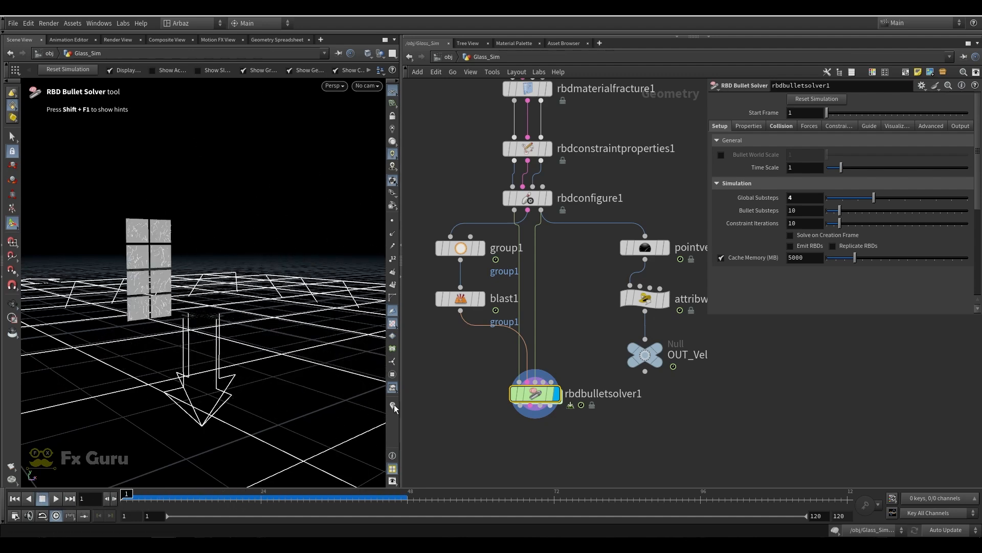
Enable the Drag and Drag Spin forces on the RBD Bullet Solver, replay the simulation and return to the first frame.
click(810, 126)
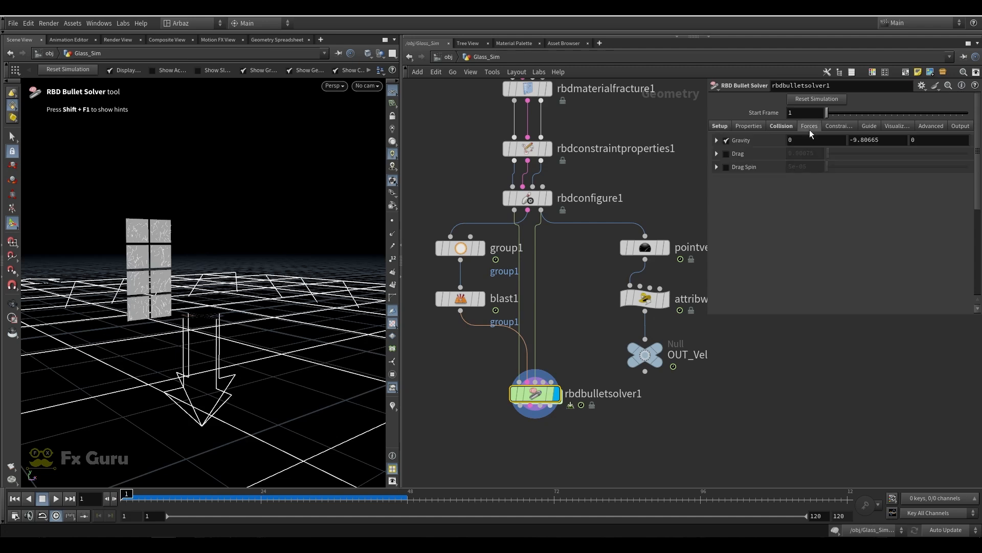
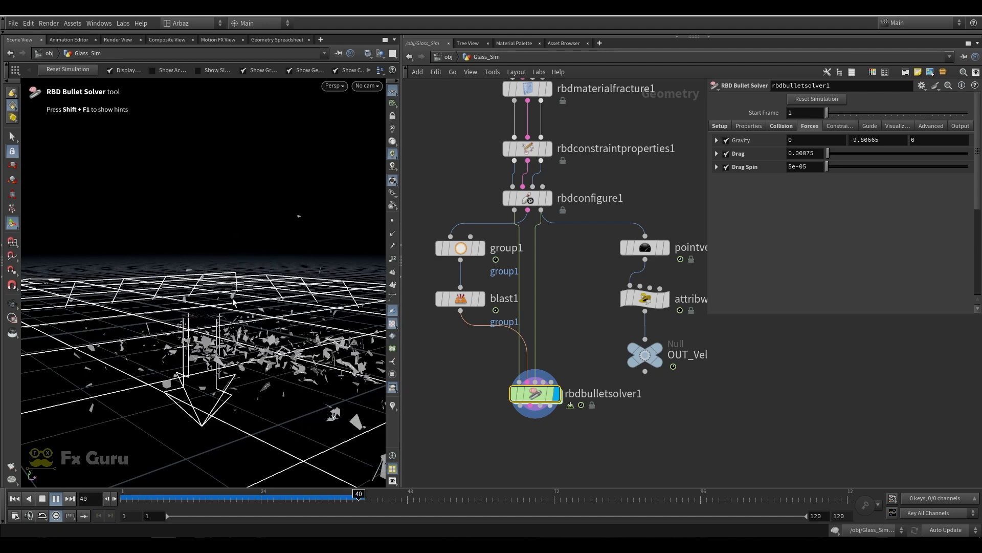
drag(172, 497, 123, 497)
Reconnect Wood_Geo to the collision input of the RBD Bullet Solver.
scroll(450, 332, down, 2)
middle_drag(472, 356, 505, 366)
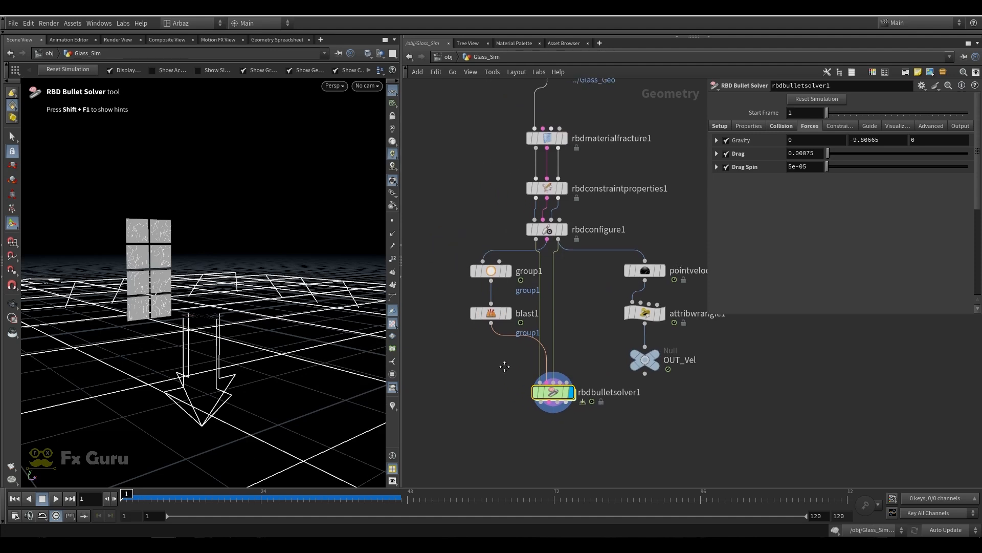
scroll(504, 366, down, 3)
middle_drag(445, 242, 515, 222)
drag(440, 222, 596, 371)
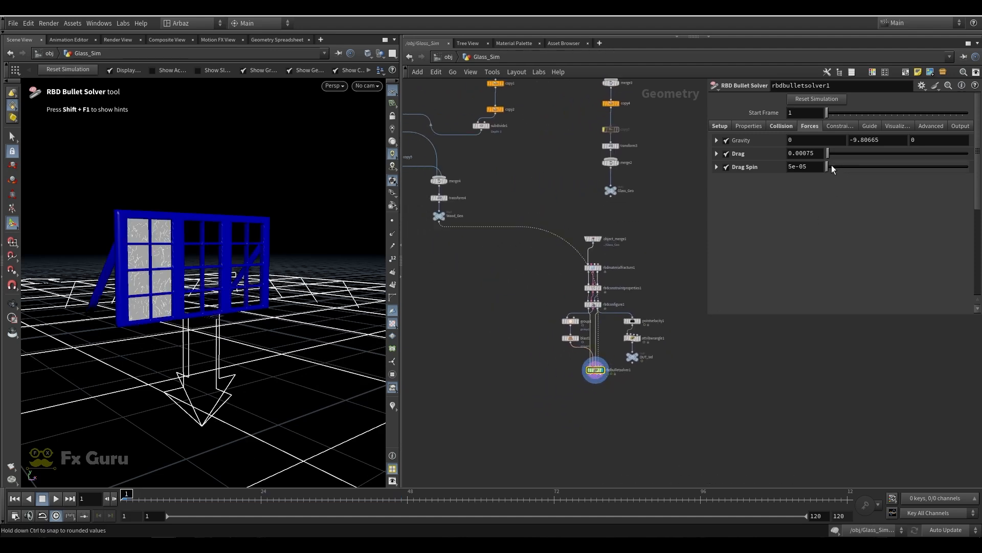
scroll(685, 246, up, 2)
Set the solver's collision geometry to a Collision Padding of 0.0002 and a Bounce of 0.01.
click(780, 127)
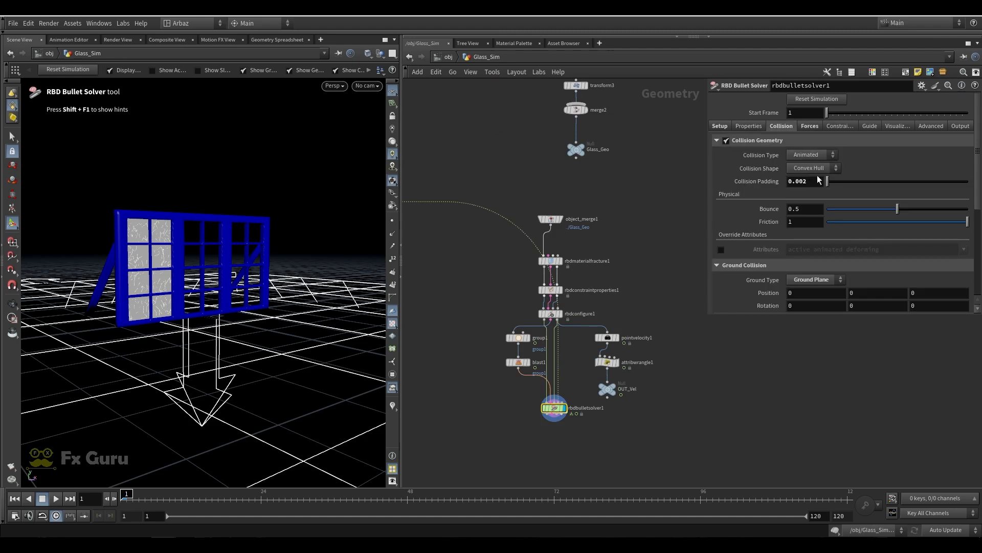
text(0.00)
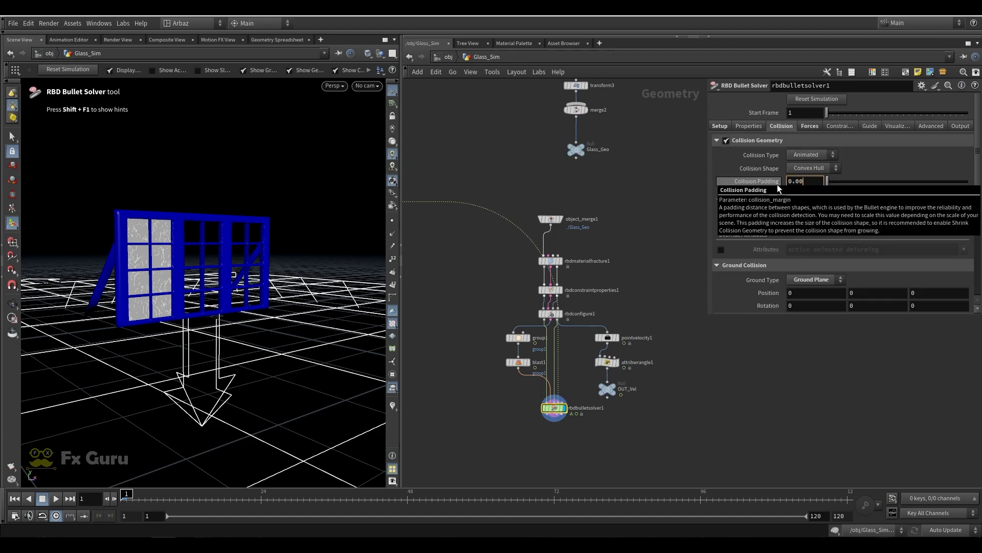
text(0)
text(2)
key(Return)
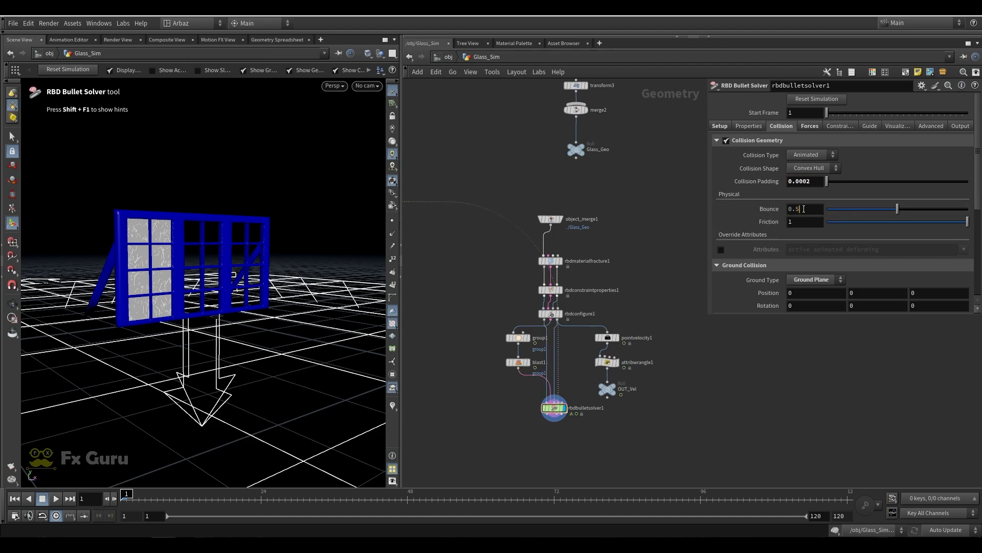
text(0.01)
key(Return)
Set the solver's Ground Type to None under Ground Collision.
scroll(758, 265, down, 3)
drag(804, 241, 710, 251)
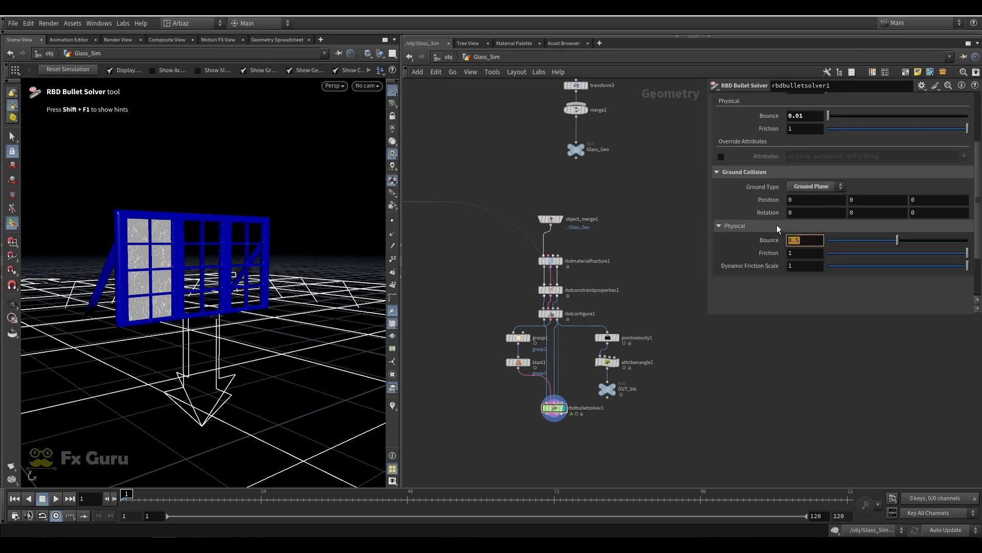
click(816, 186)
click(817, 198)
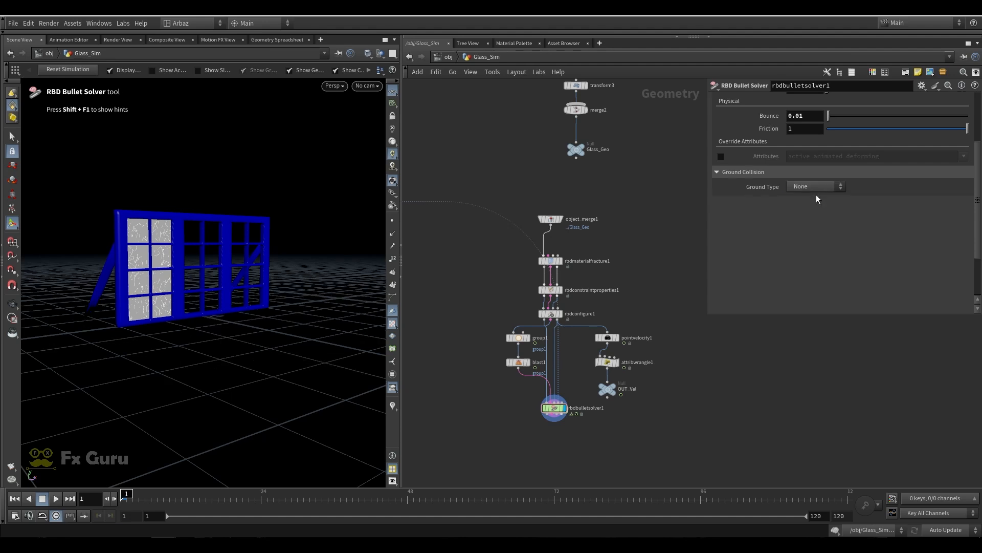
Switch the solver's Ground Type to Ground Plane and set the ground's Bounce to 0.05.
click(813, 206)
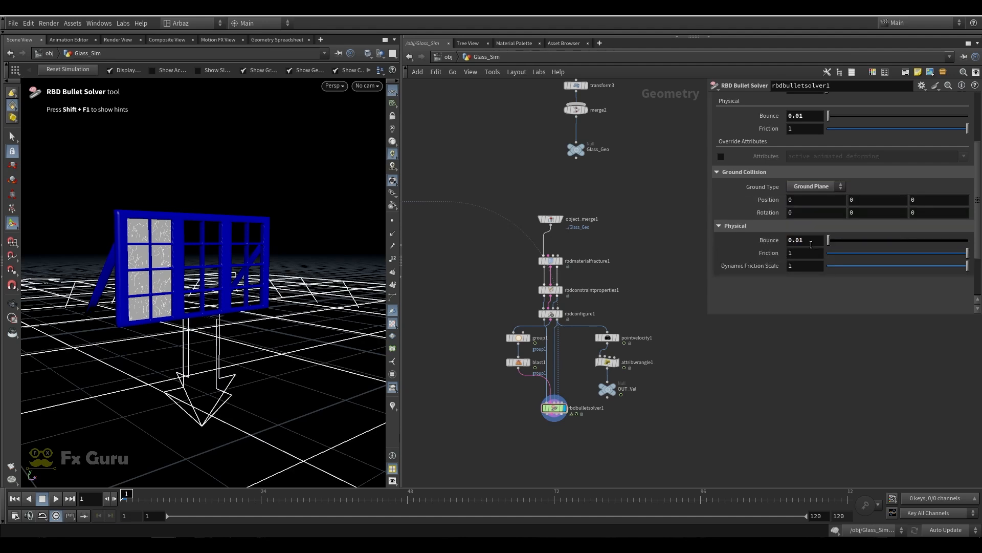
text(5)
key(Return)
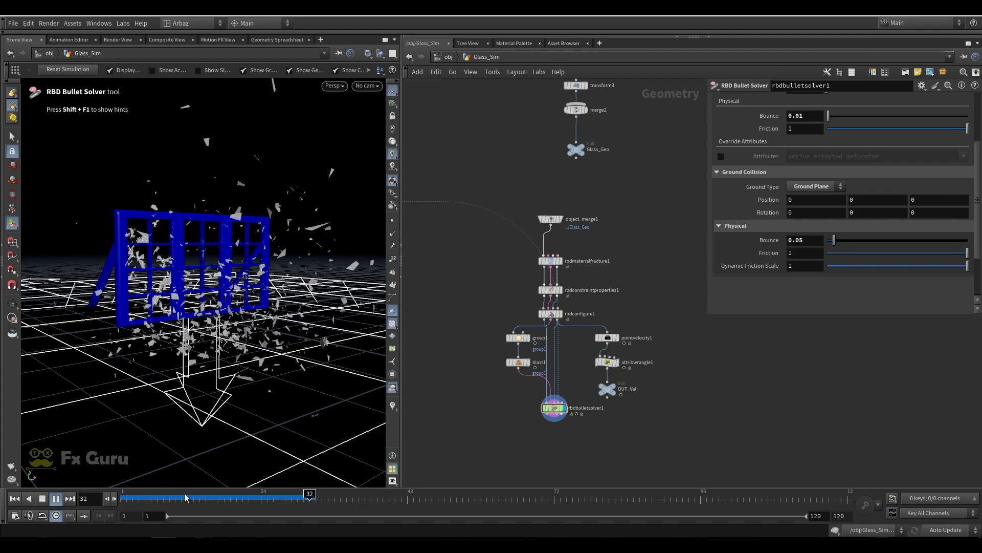
Scrub the replayed simulation to frame 30 and inspect the flying glass shards around the wooden frame.
drag(183, 499, 299, 499)
key(Escape)
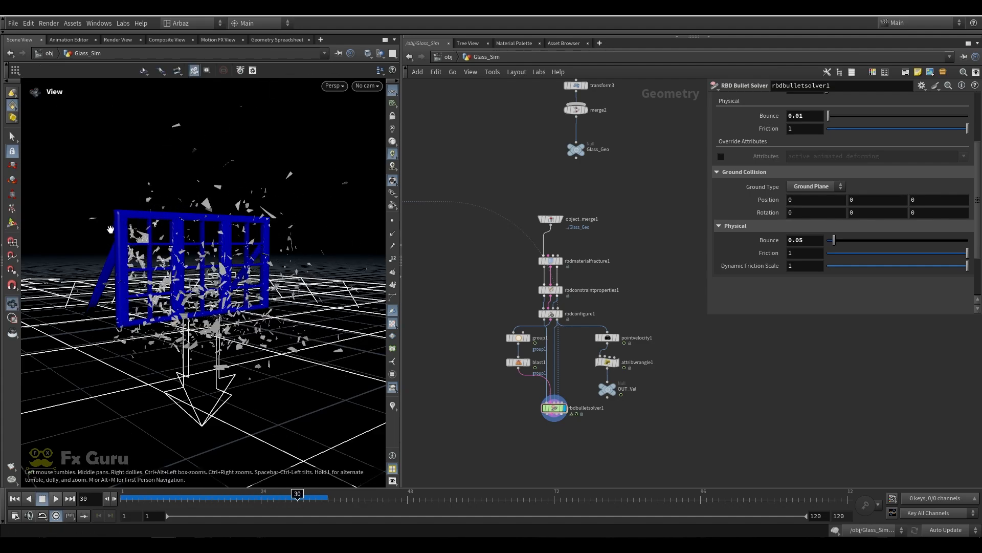
drag(111, 229, 171, 207)
scroll(182, 212, up, 5)
scroll(216, 194, down, 4)
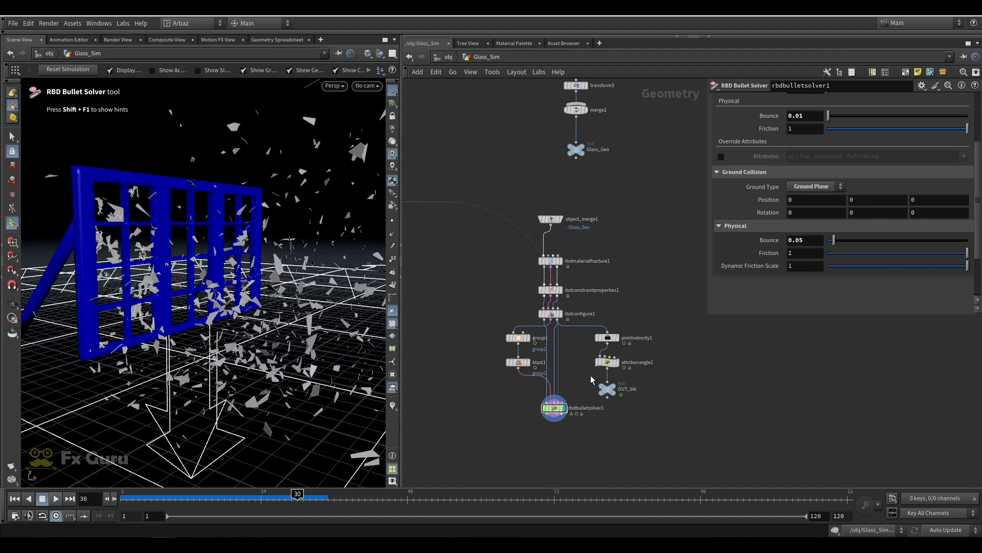
Disconnect the wood geometry from the RBD Bullet Solver's collision input and return to the first frame.
scroll(591, 379, up, 4)
key(u)
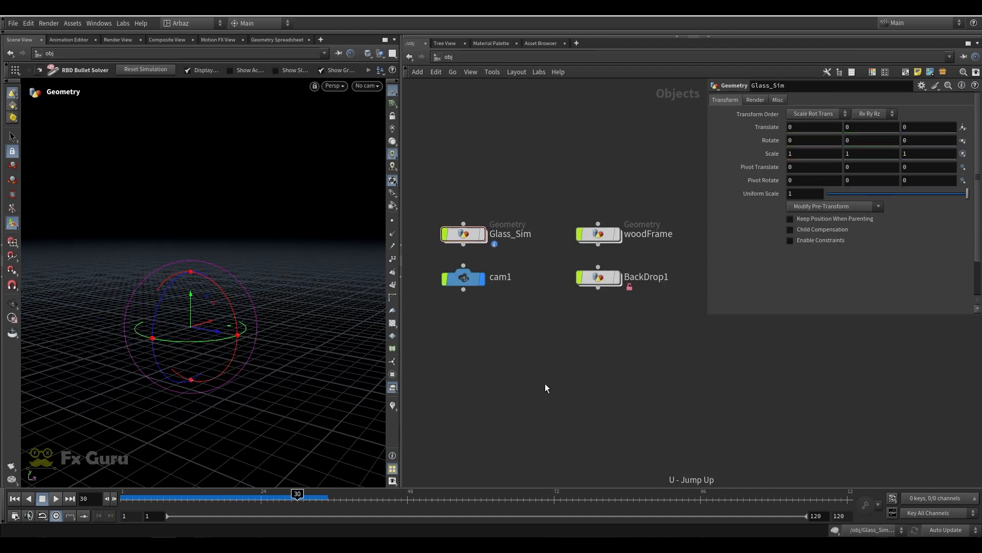
double_click(462, 237)
key(y)
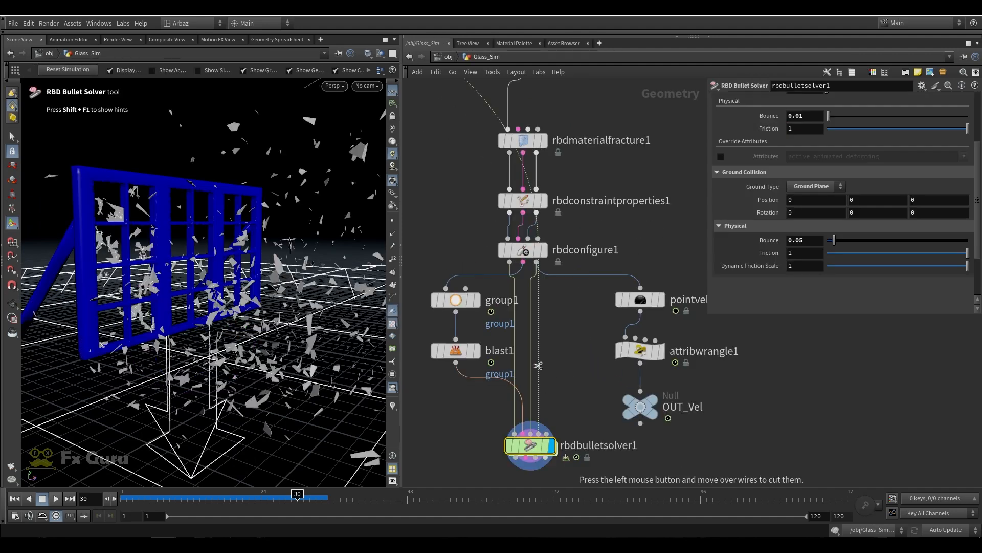
drag(538, 365, 553, 366)
scroll(250, 285, down, 3)
alt+drag(250, 285, 256, 450)
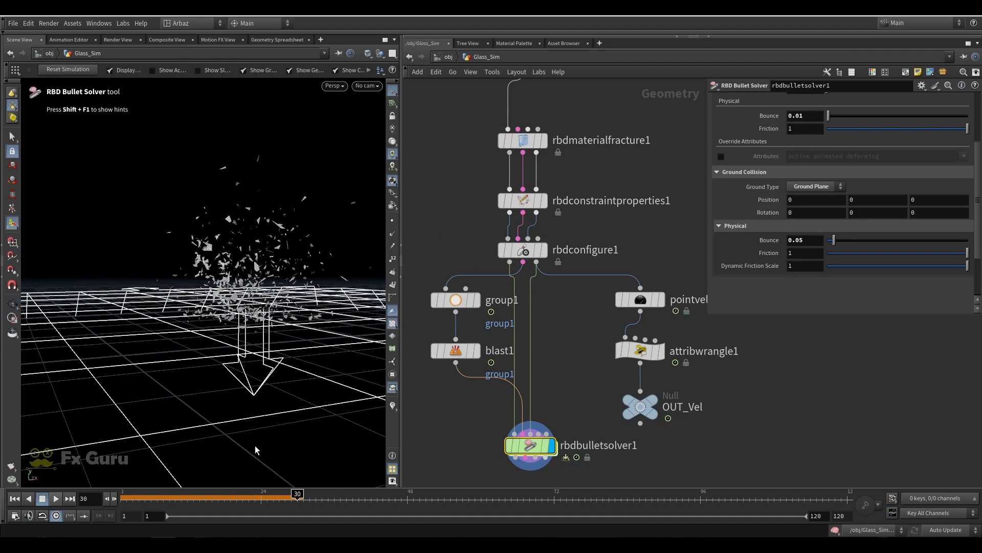
click(15, 498)
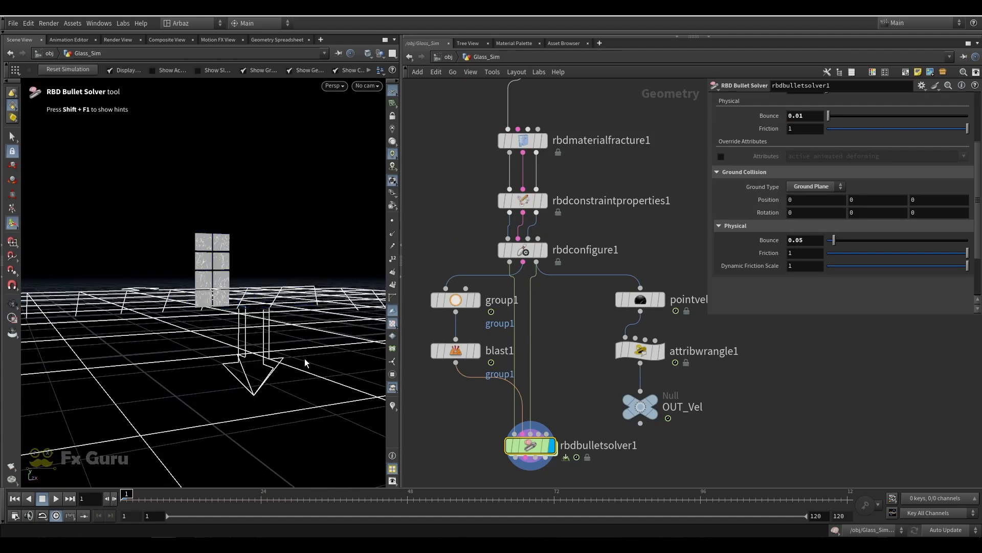
middle_drag(506, 419, 518, 246)
click(498, 360)
key(Tab)
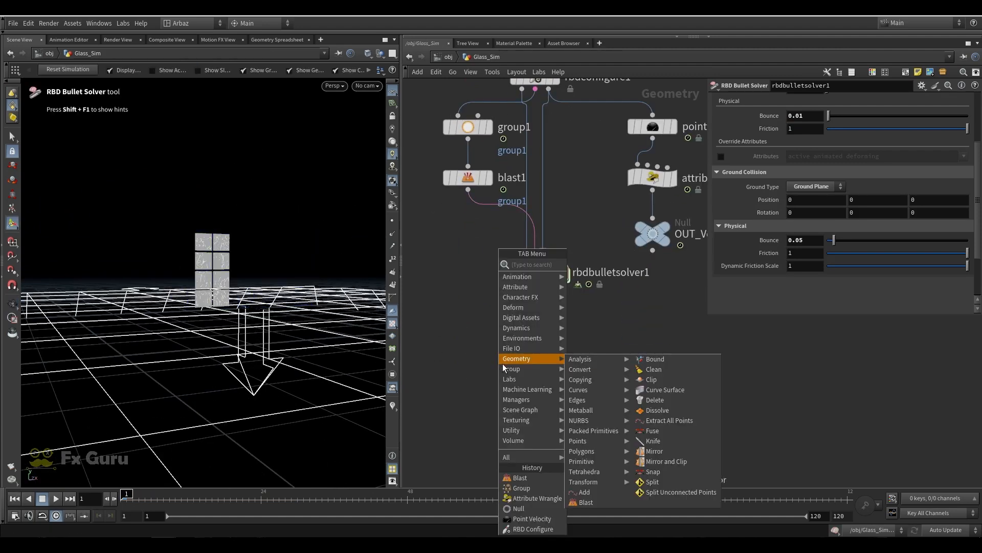
click(474, 310)
scroll(475, 309, down, 3)
middle_drag(475, 309, 522, 348)
Examine the crack pattern of the glass panes up close in wireframe, then restore shaded display.
scroll(226, 243, up, 4)
mouse_move(227, 242)
alt+mouse_down()
mouse_move(212, 269)
mouse_move(177, 261)
mouse_move(216, 246)
mouse_move(160, 210)
mouse_move(138, 239)
mouse_move(61, 241)
mouse_move(176, 193)
mouse_move(125, 208)
mouse_move(192, 201)
mouse_move(185, 215)
mouse_move(138, 199)
mouse_move(91, 127)
mouse_move(124, 129)
alt+mouse_up()
key(shift+w)
scroll(176, 249, up, 5)
scroll(161, 215, up, 5)
scroll(592, 297, up, 2)
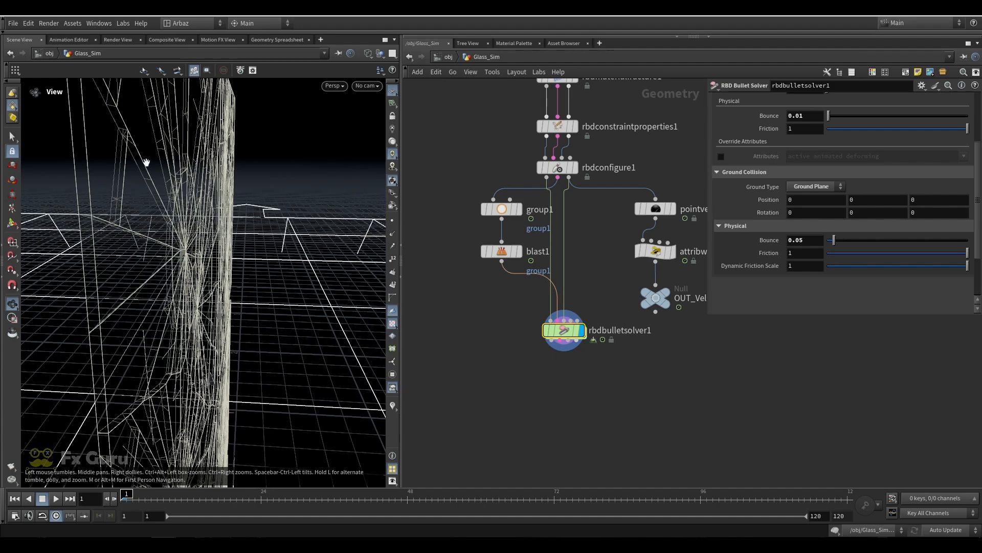
drag(146, 163, 192, 215)
key(Return)
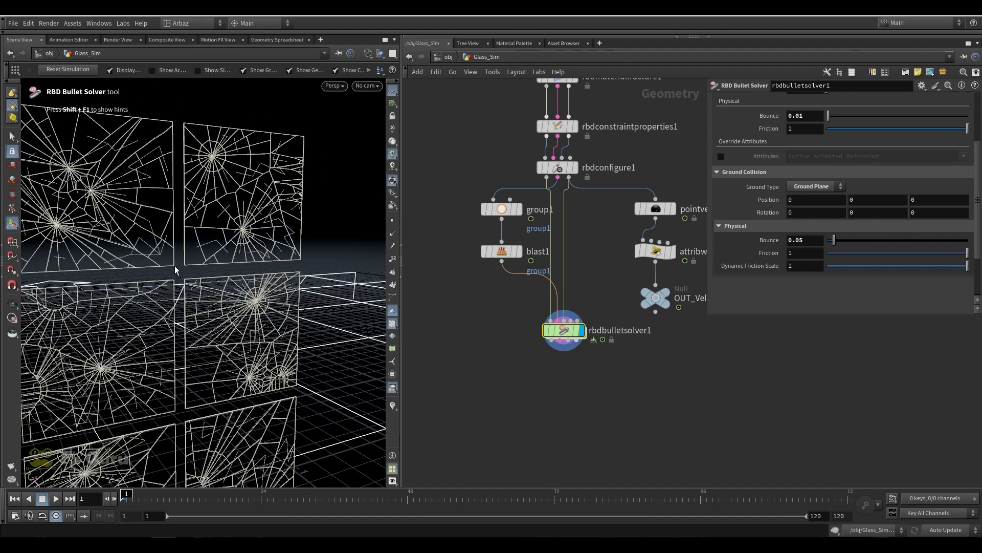
mouse_move(175, 266)
alt+mouse_down()
mouse_move(158, 278)
mouse_move(217, 263)
mouse_move(219, 251)
alt+mouse_up()
key(w)
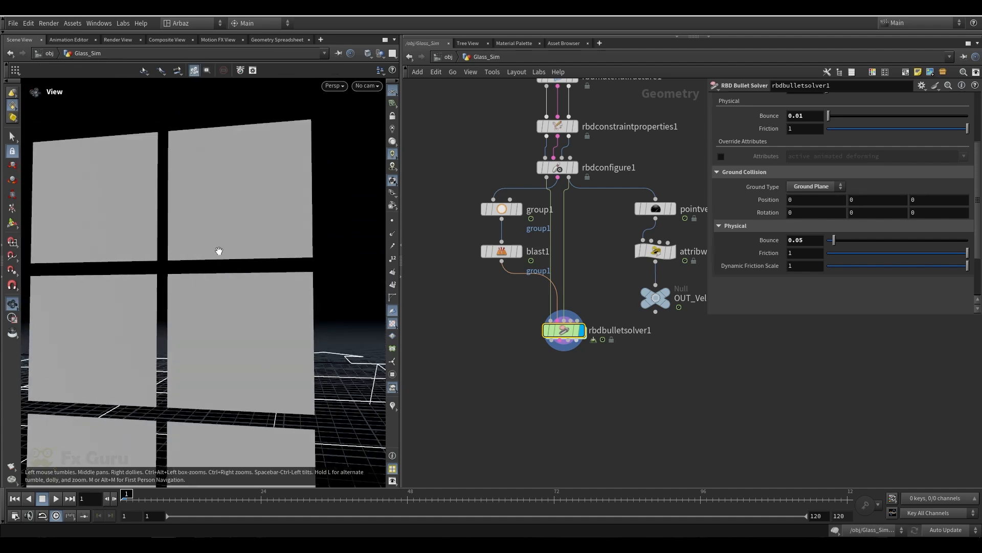
Set the viewport shading mode to Smooth Wire Shaded.
click(368, 54)
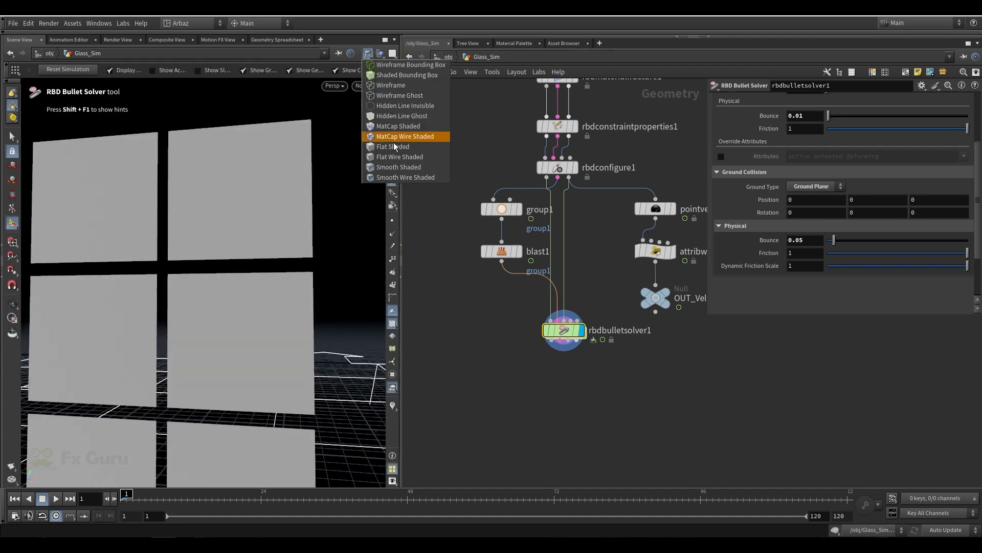
click(392, 179)
click(369, 54)
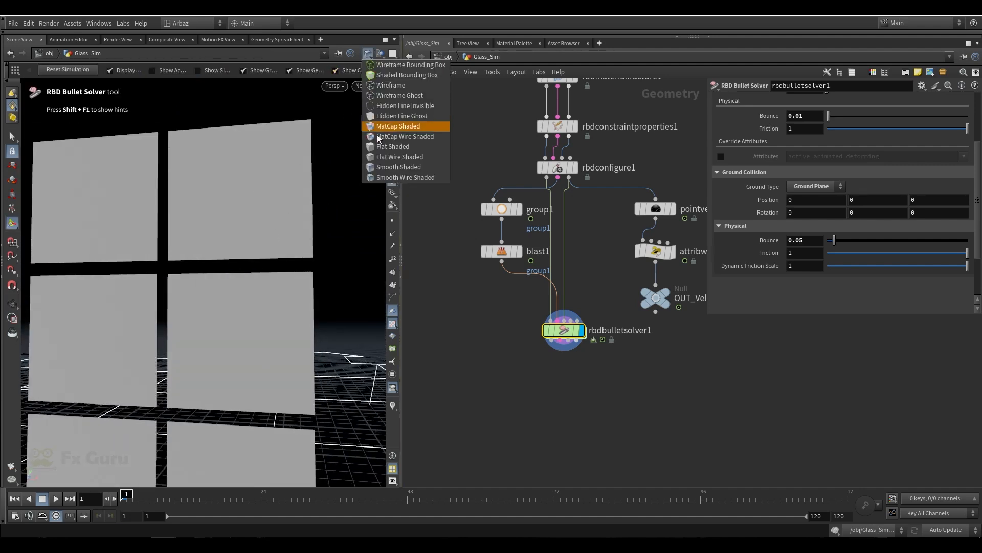
click(387, 156)
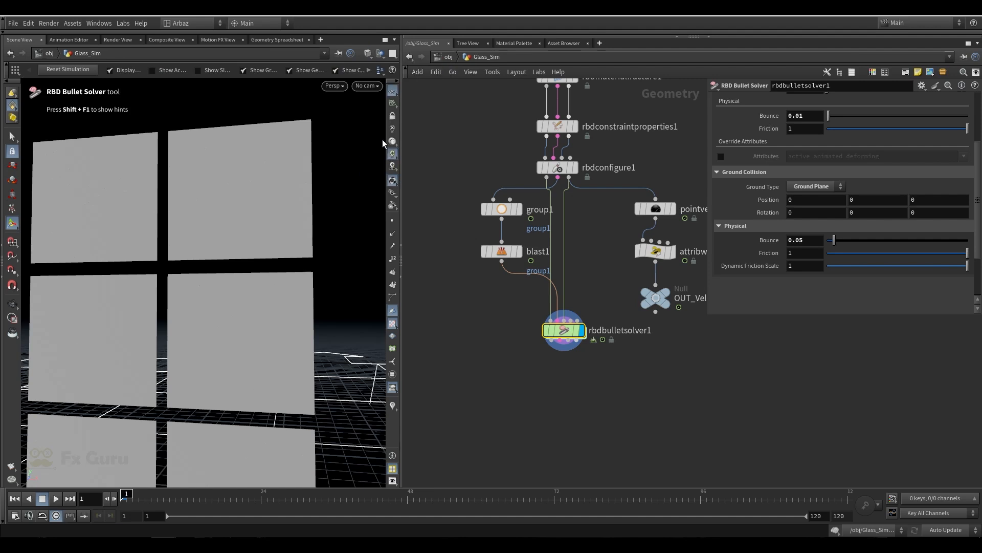
click(368, 54)
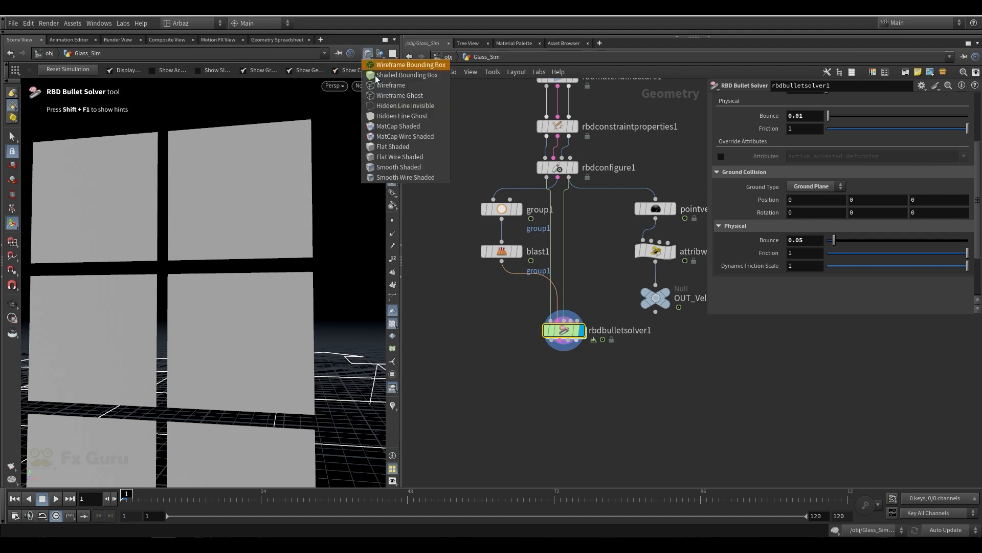
click(391, 179)
Append an Unpack node to the geometry output of the RBD Bullet Solver and display it.
middle_drag(537, 382, 541, 283)
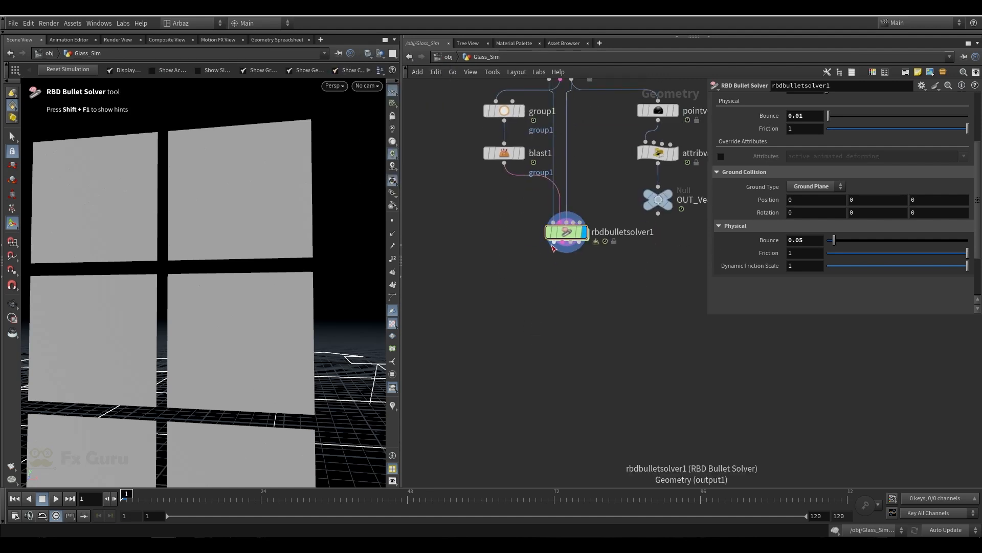
key(Tab)
text(unp)
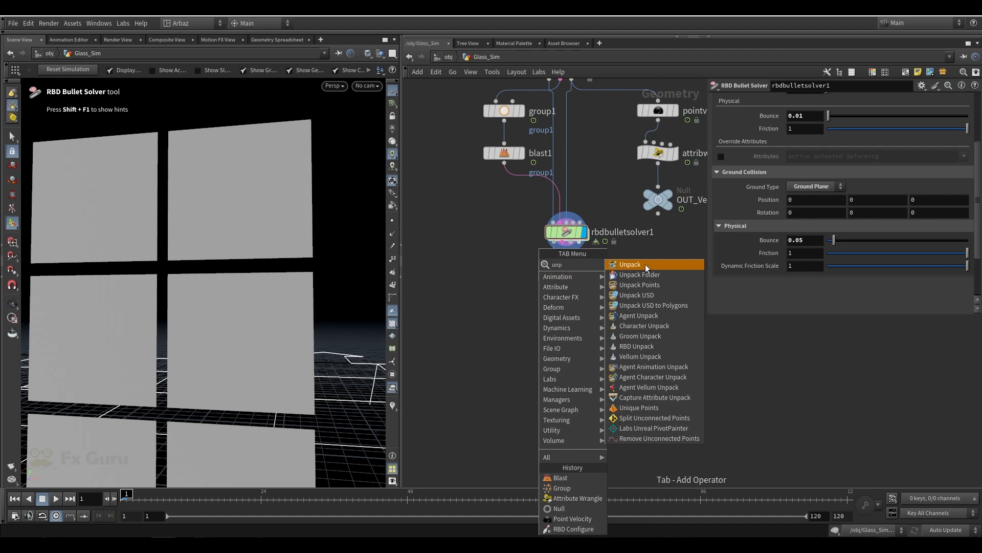
click(645, 264)
scroll(197, 220, down, 2)
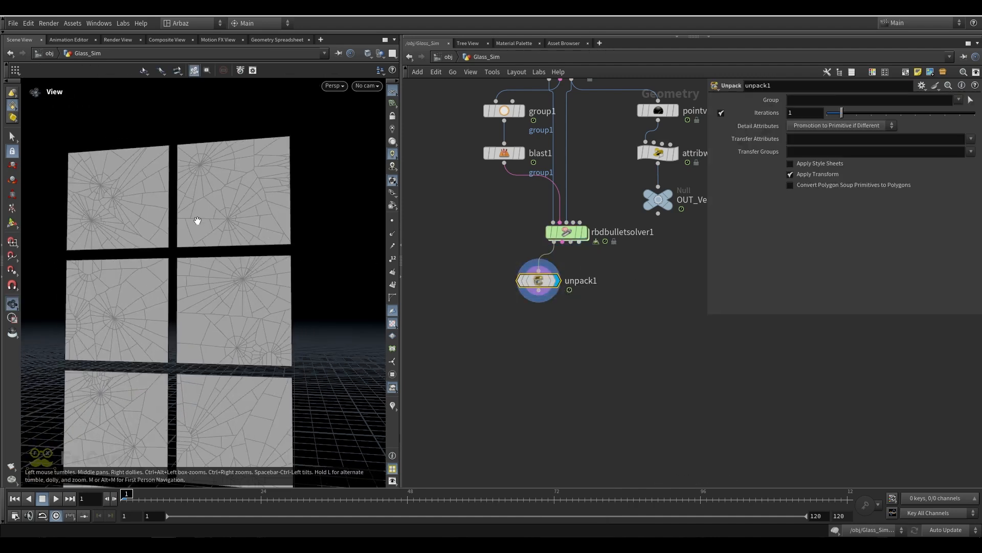
Examine the cracks on the unpacked glass panes from the front and at an angle.
drag(198, 220, 169, 231)
scroll(176, 205, down, 3)
middle_drag(186, 270, 200, 235)
scroll(200, 236, down, 2)
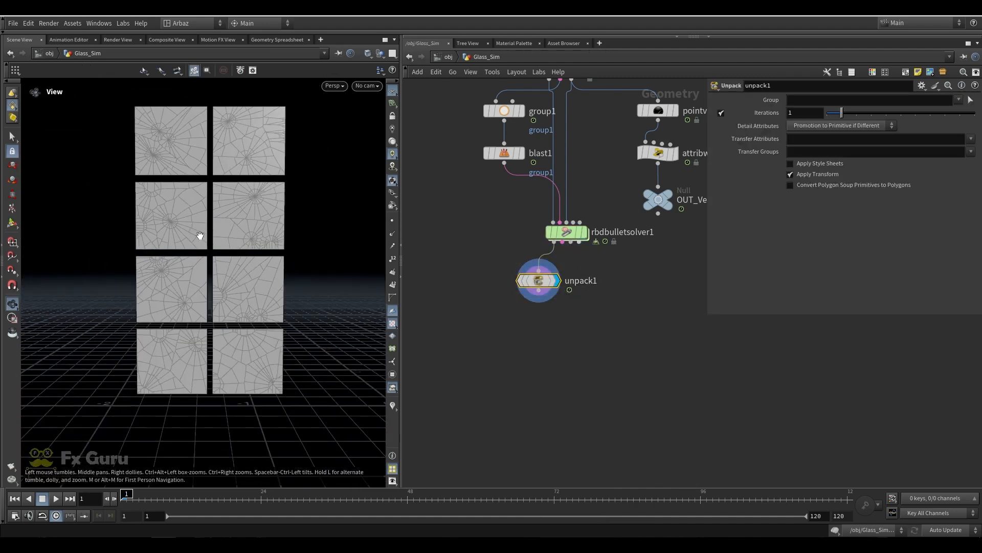
drag(200, 236, 143, 141)
scroll(193, 158, up, 2)
scroll(143, 140, up, 4)
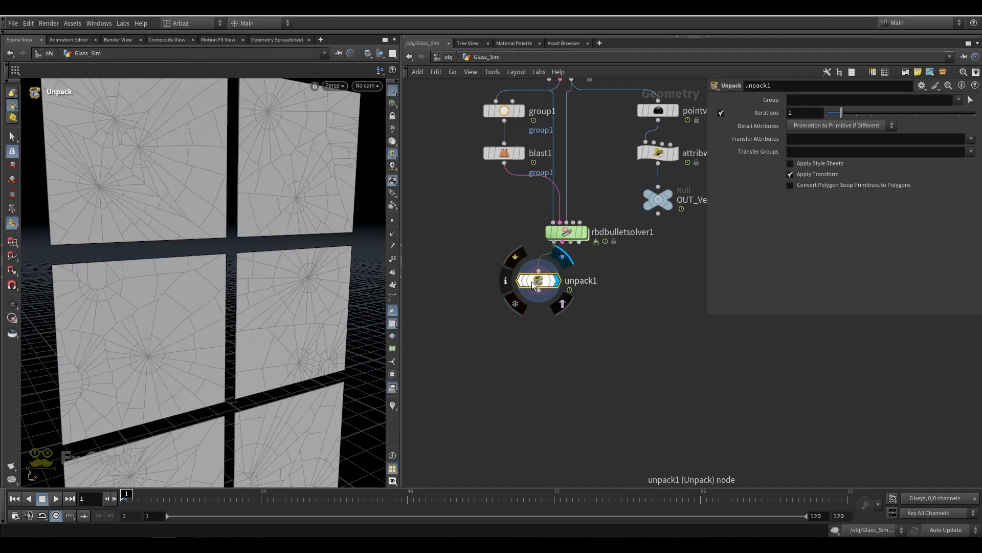
Detach the Unpack node from the RBD Bullet Solver and move it aside.
drag(532, 282, 631, 354)
scroll(503, 257, down, 2)
middle_drag(491, 243, 511, 312)
scroll(542, 188, up, 3)
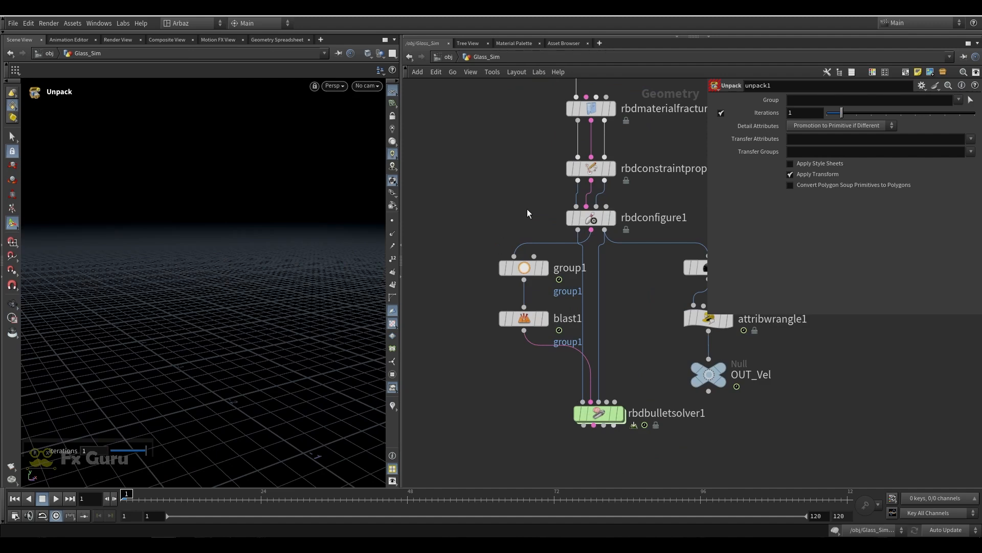
Add an RBD Connected Faces node, feed its first input from rbdmaterialfracture1's geometry output and display it.
middle_drag(524, 149, 535, 202)
key(Tab)
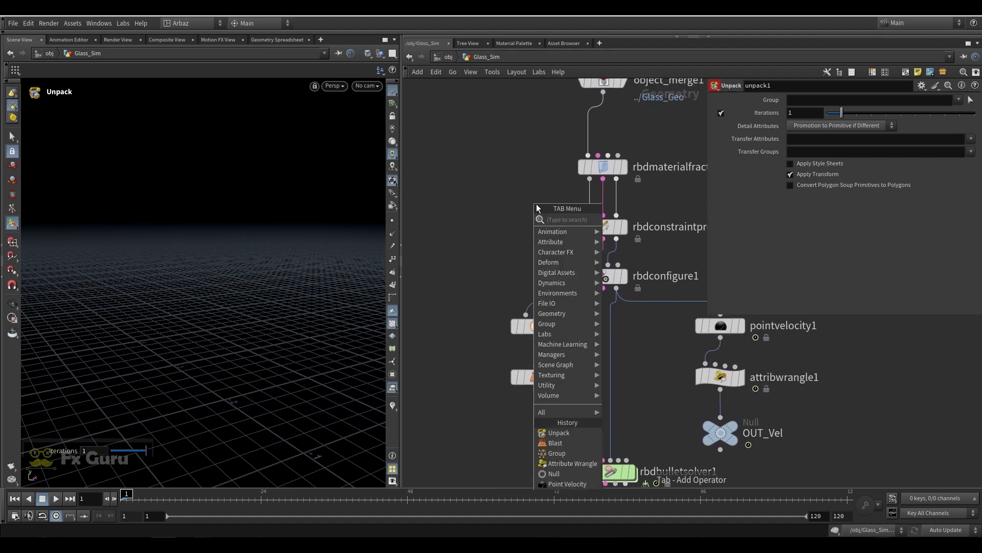
text(rbdco)
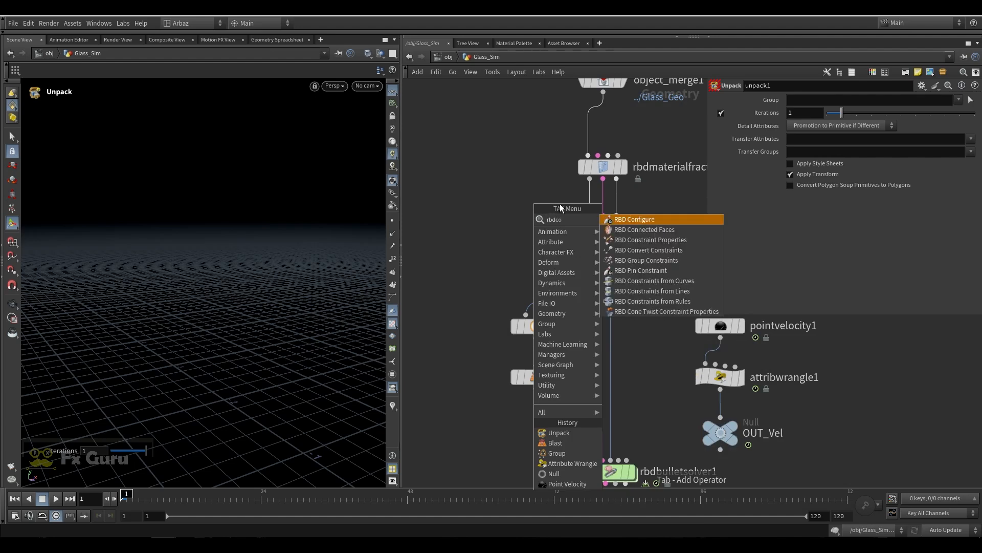
click(675, 233)
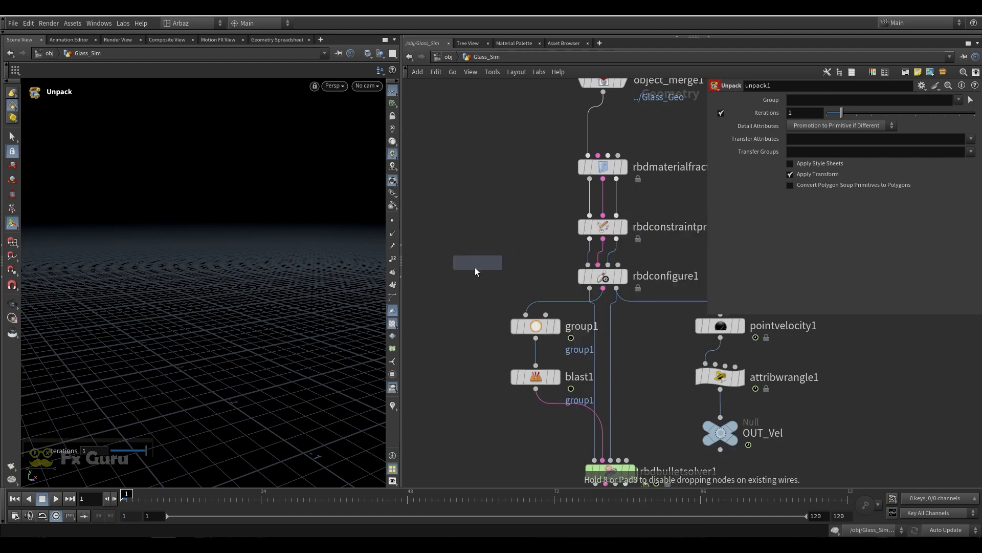
click(472, 288)
drag(459, 274, 559, 196)
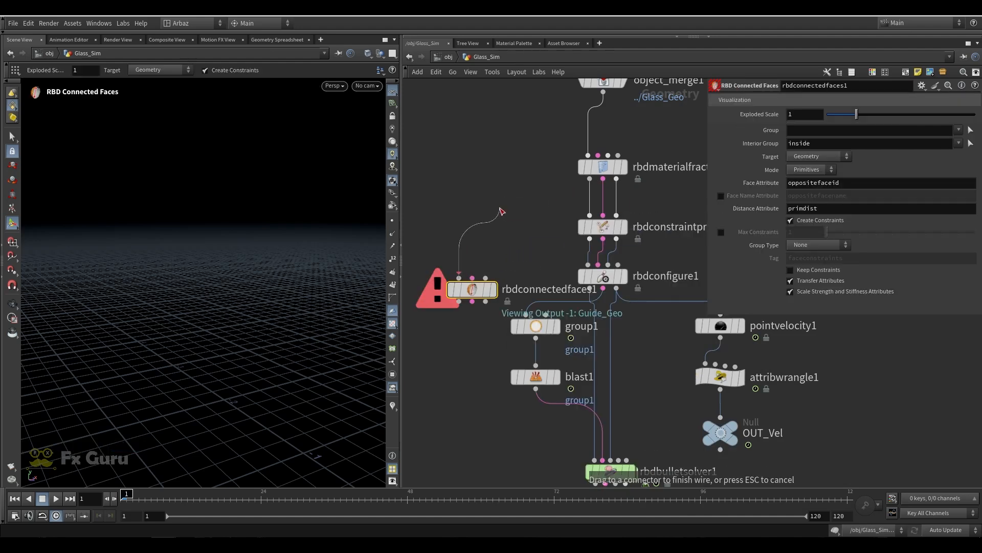
click(493, 290)
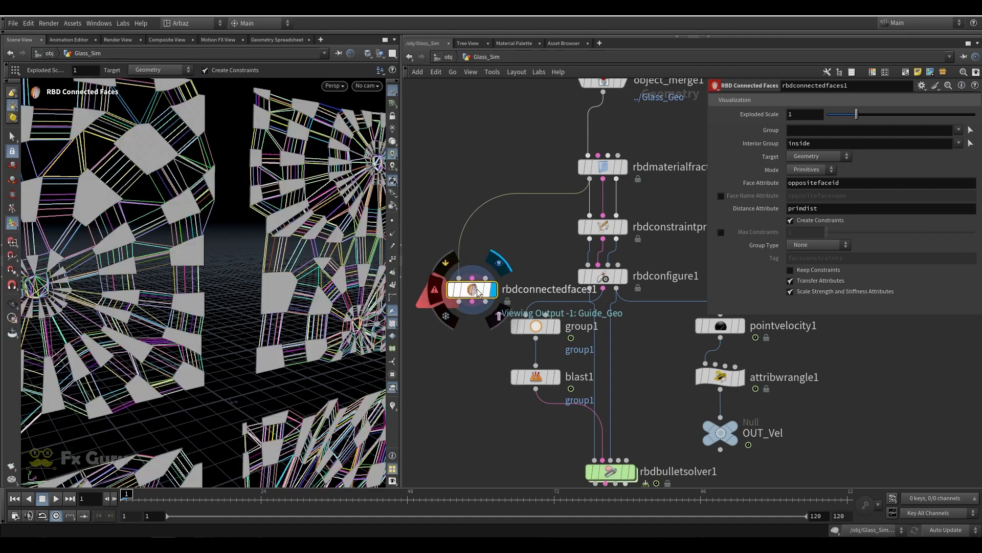
Review the Face Attribute and Distance Attribute names of the RBD Connected Faces node and shift the node aside.
alt+drag(308, 306, 246, 279)
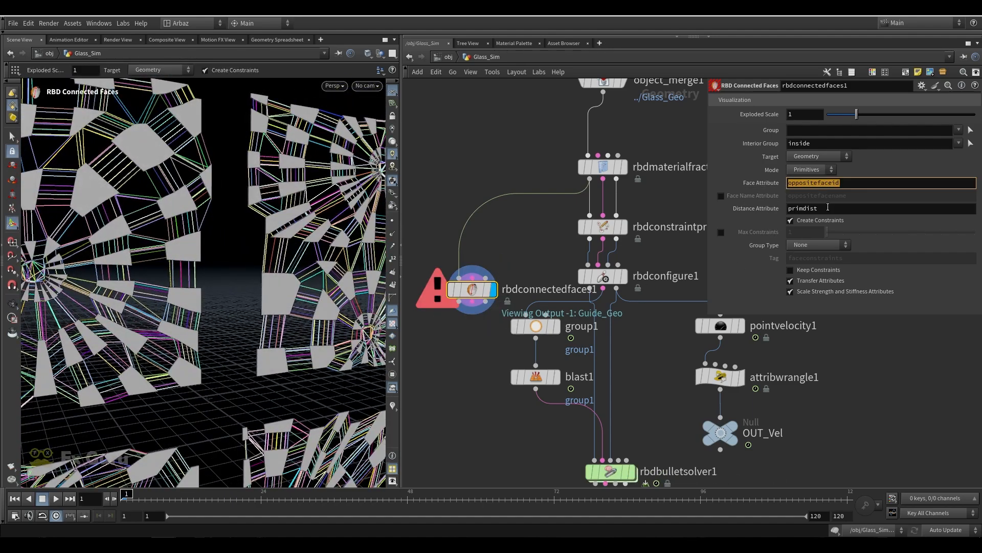
double_click(802, 208)
drag(496, 270, 457, 307)
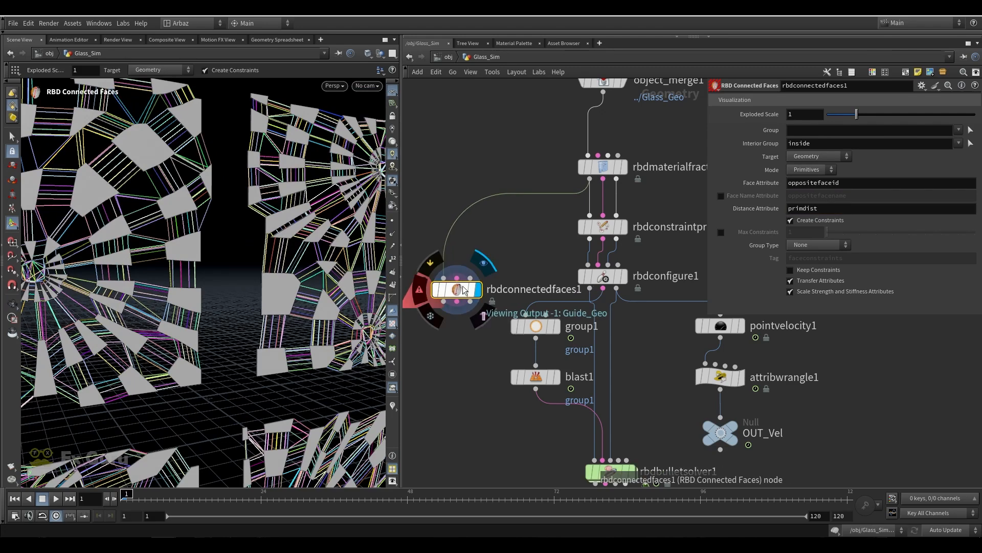
Try to wire rbdmaterialfracture1's geometry output into the second input of RBD Connected Faces.
click(460, 277)
click(590, 179)
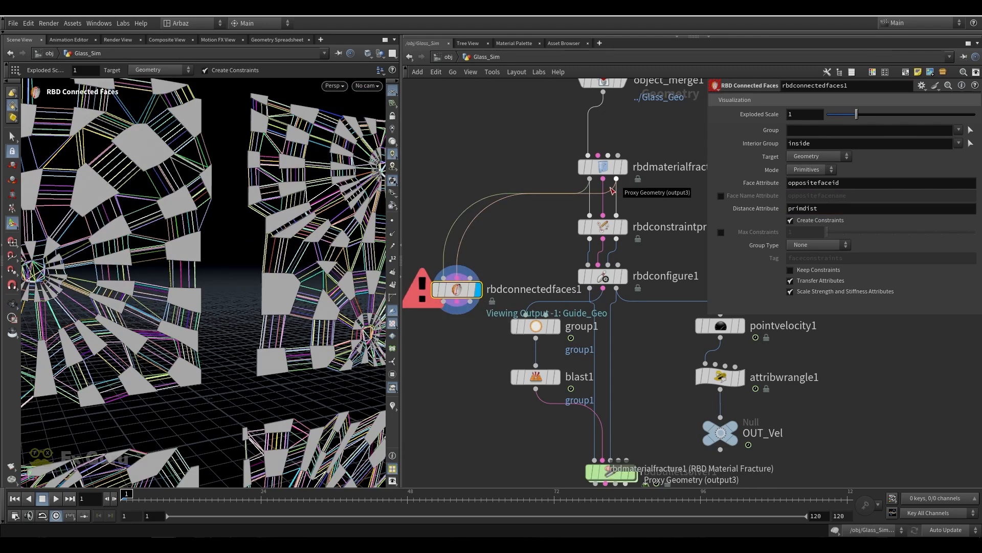
key(ctrl+z)
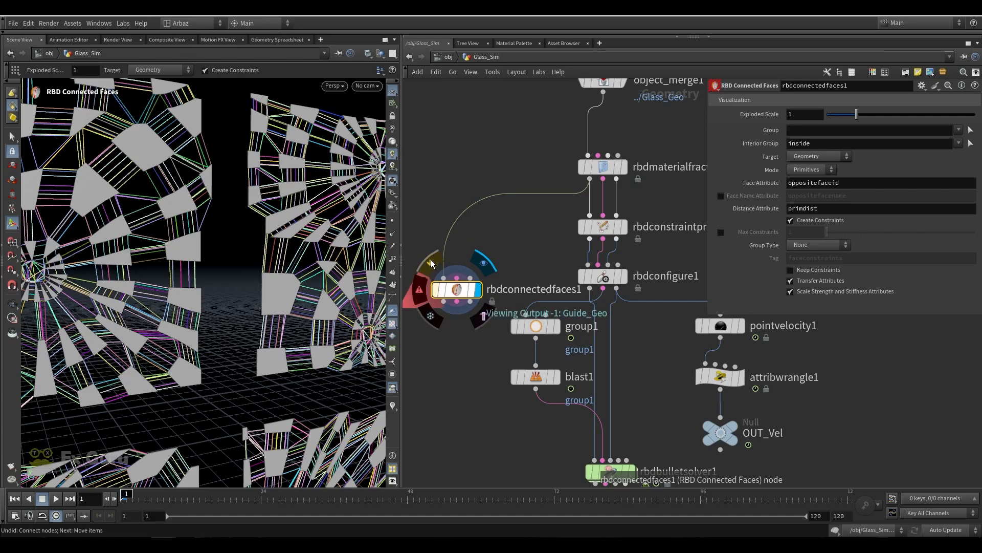
Read the node info of RBD Connected Faces and check the Constraints settings of rbdmaterialfracture1.
click(153, 496)
drag(153, 496, 42, 502)
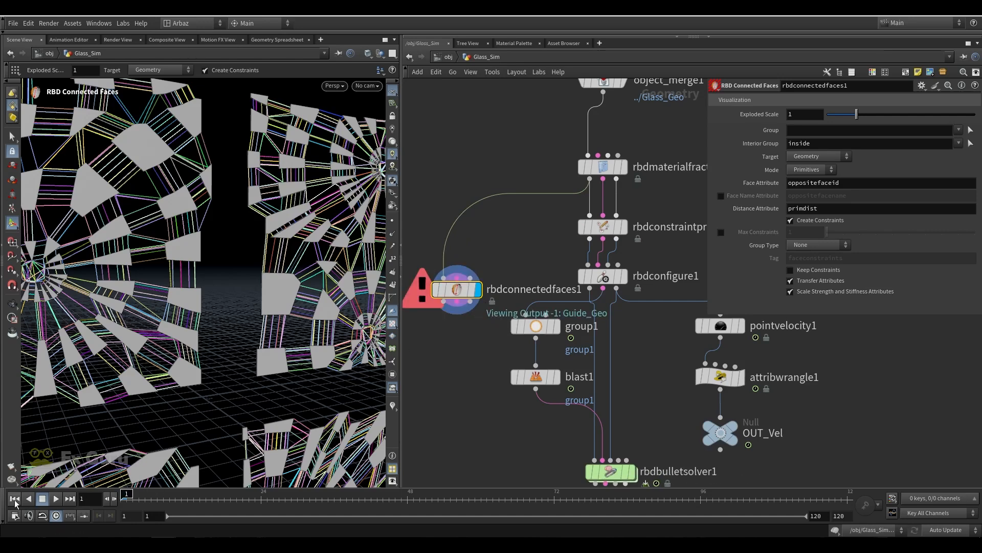
click(425, 290)
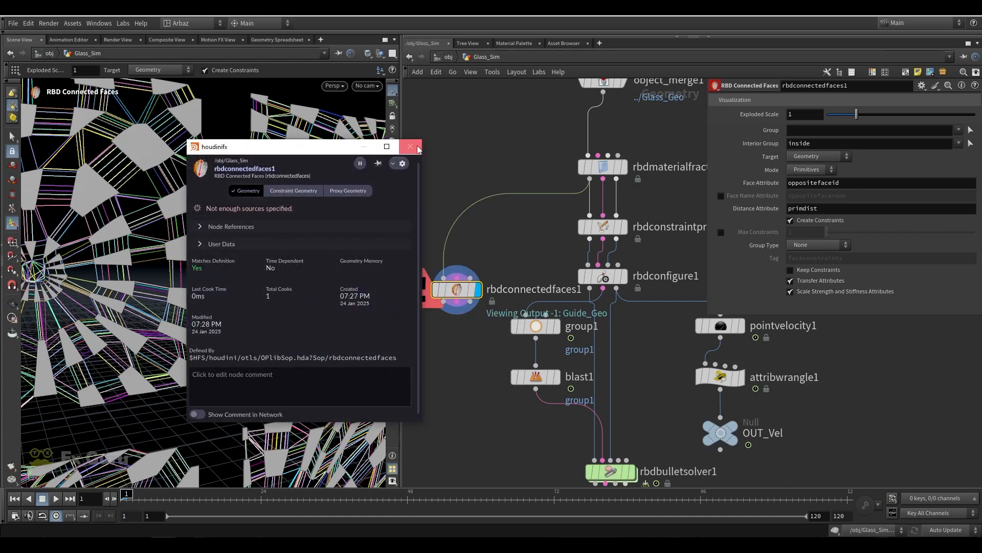
click(410, 147)
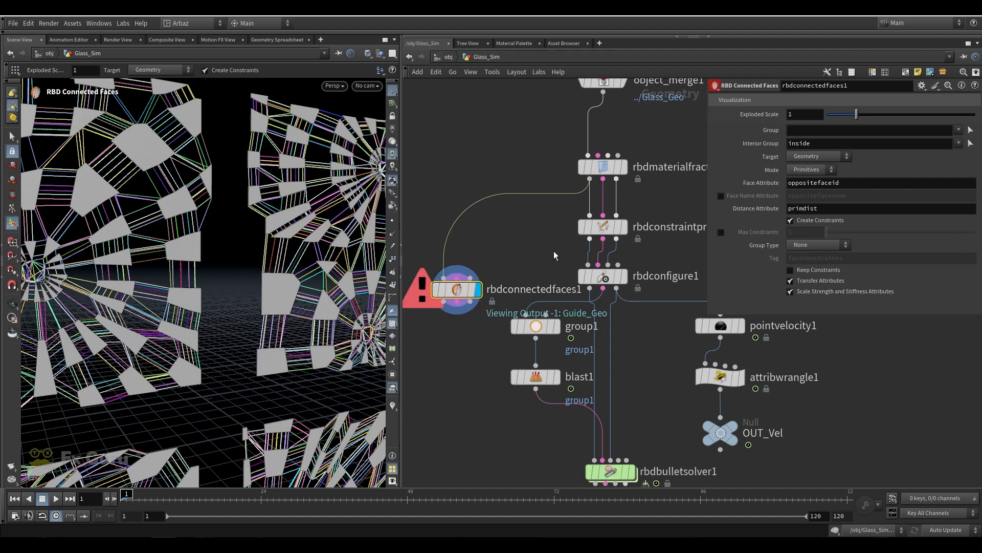
click(620, 168)
click(457, 296)
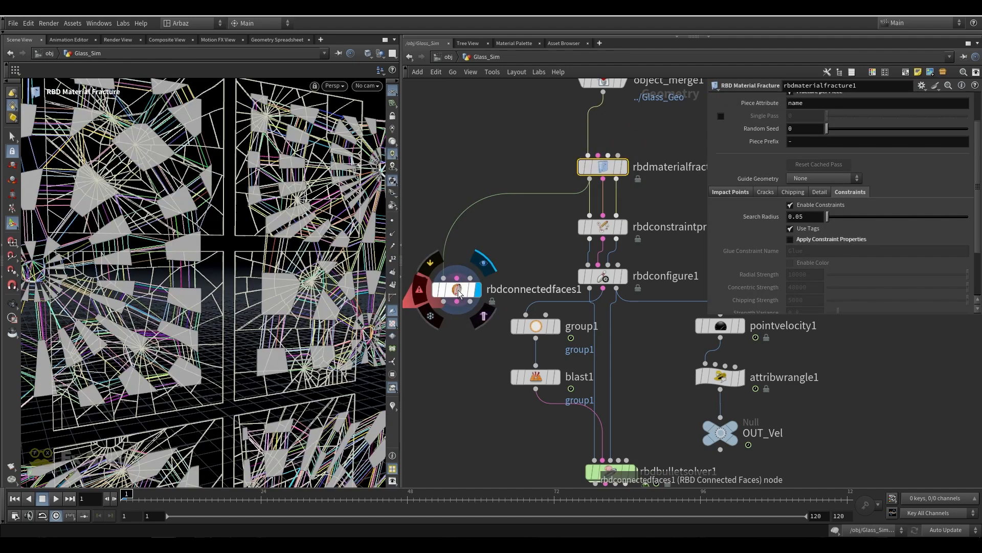
Move rbdconnectedfaces1 down beside rbdbulletsolver1 and shift unpack1 farther away to free space in the network.
middle_drag(443, 337, 458, 222)
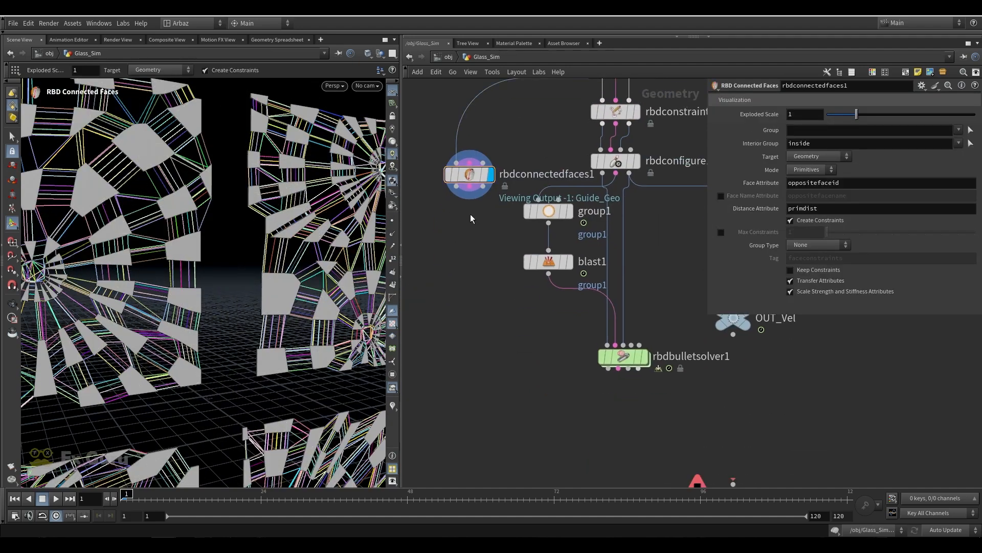
drag(465, 177, 487, 414)
middle_drag(520, 372, 507, 297)
scroll(517, 251, down, 5)
scroll(539, 183, up, 1)
scroll(538, 182, up, 3)
scroll(522, 154, down, 6)
scroll(450, 292, up, 5)
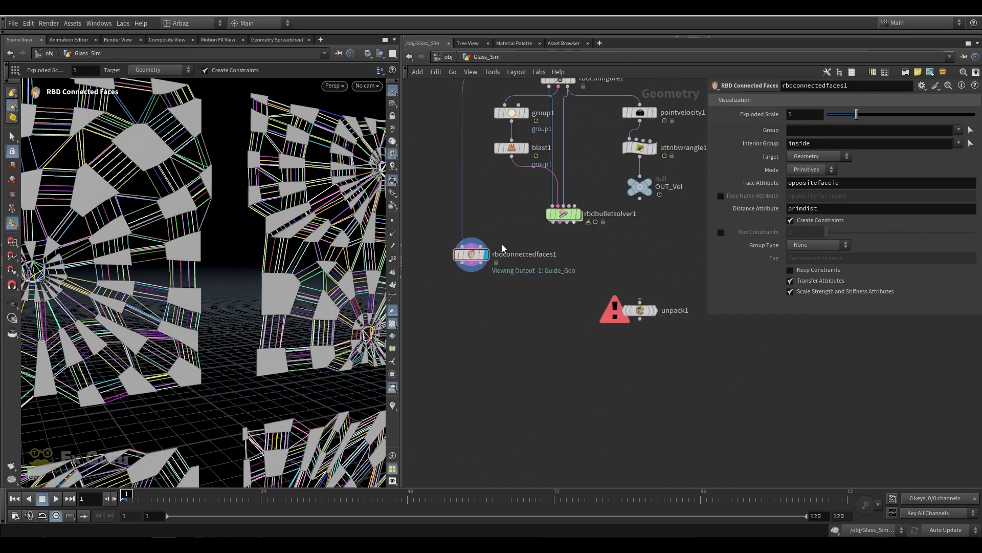
click(523, 309)
drag(474, 257, 466, 249)
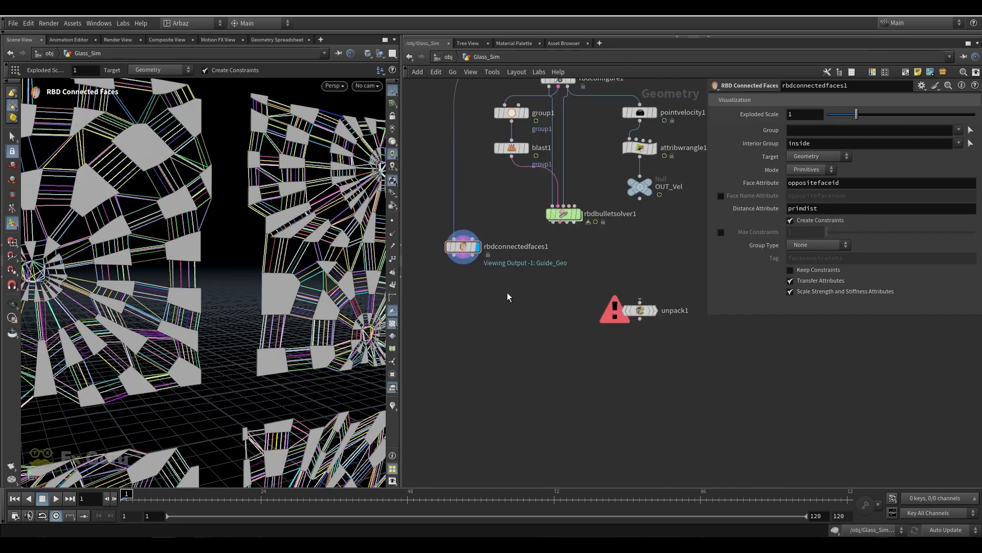
drag(650, 318, 692, 353)
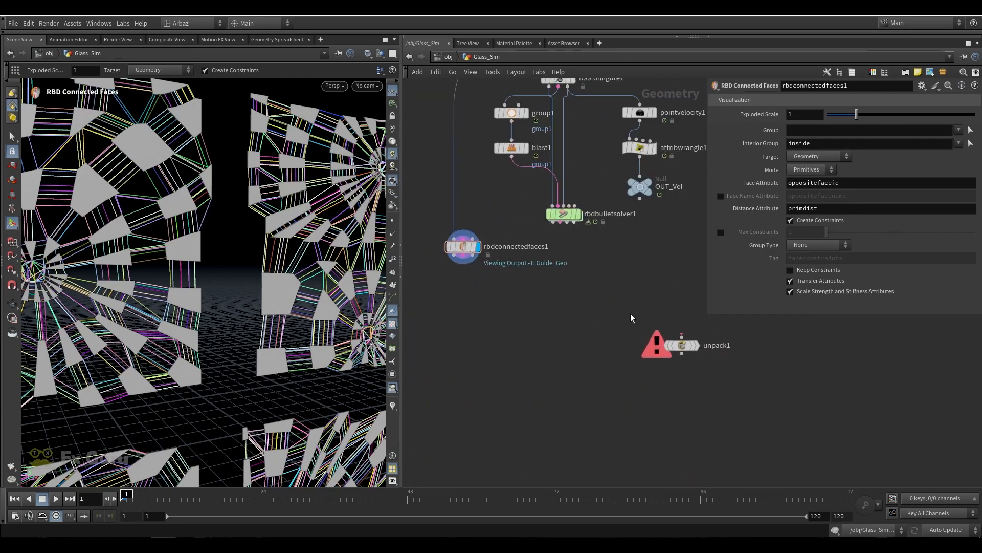
Display rbdbulletsolver1 and play the glass simulation to about frame 23.
click(578, 214)
drag(478, 251, 476, 241)
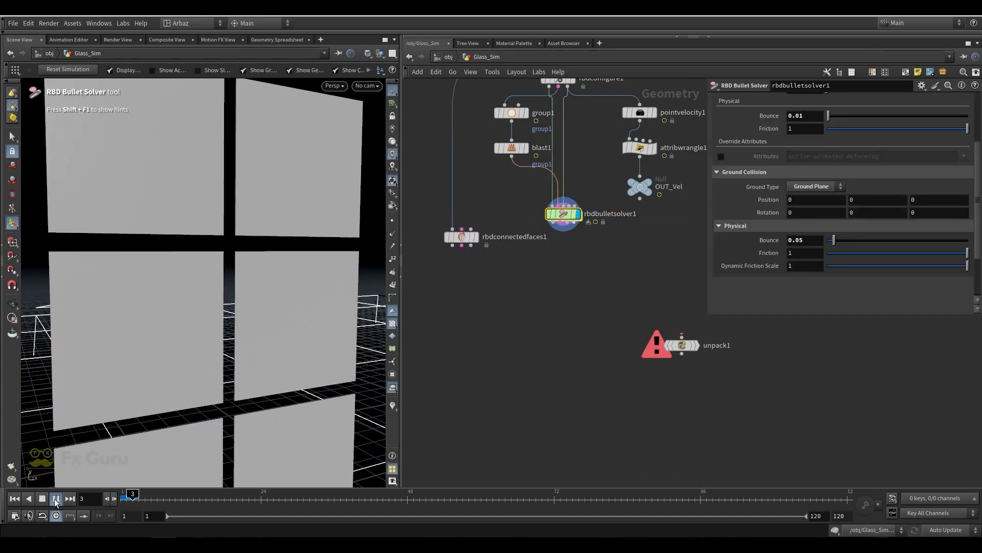
alt+scroll(232, 220, down, 3)
alt+scroll(232, 221, down, 2)
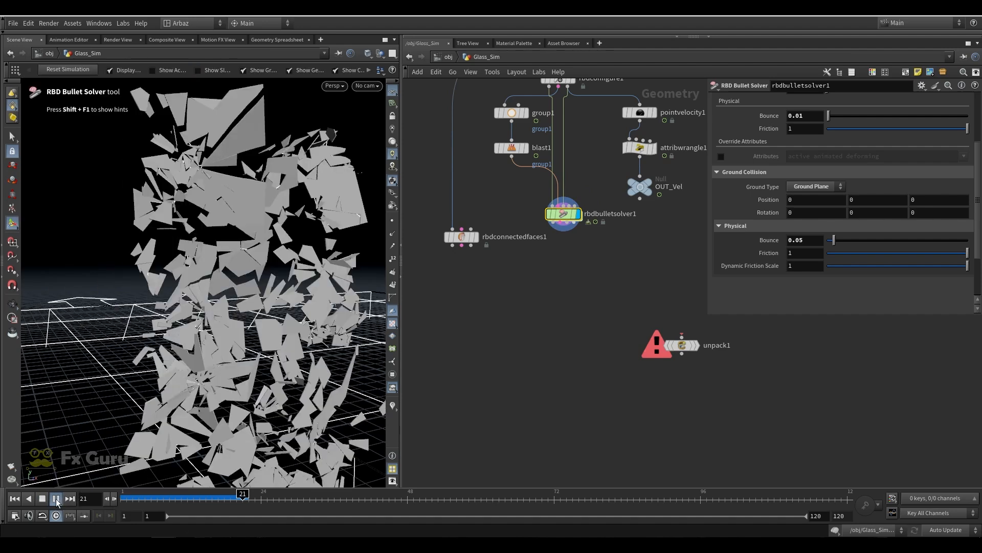
click(56, 497)
Add a Transform Pieces node in the space below rbdconnectedfaces1 and rbdbulletsolver1.
scroll(513, 278, up, 3)
key(Tab)
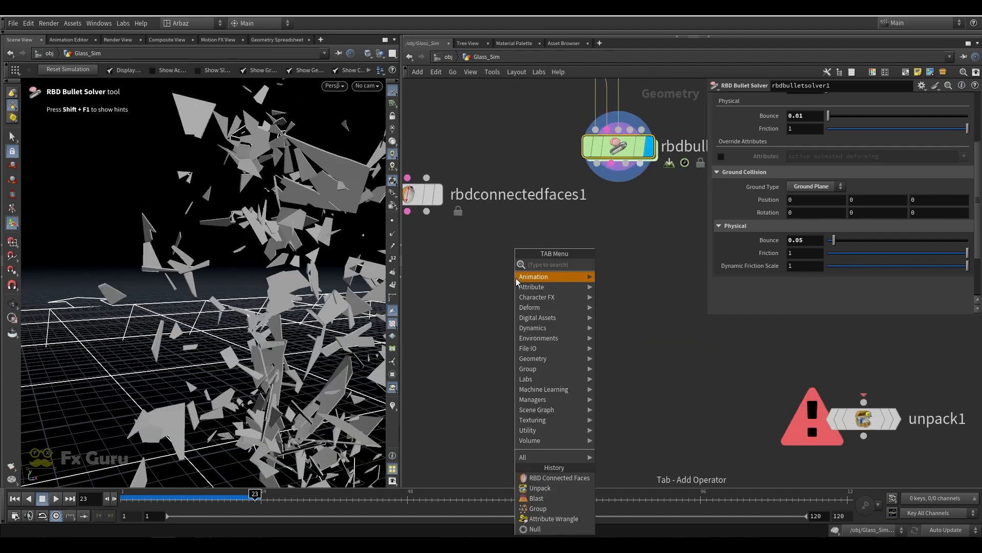
text(tra)
click(640, 304)
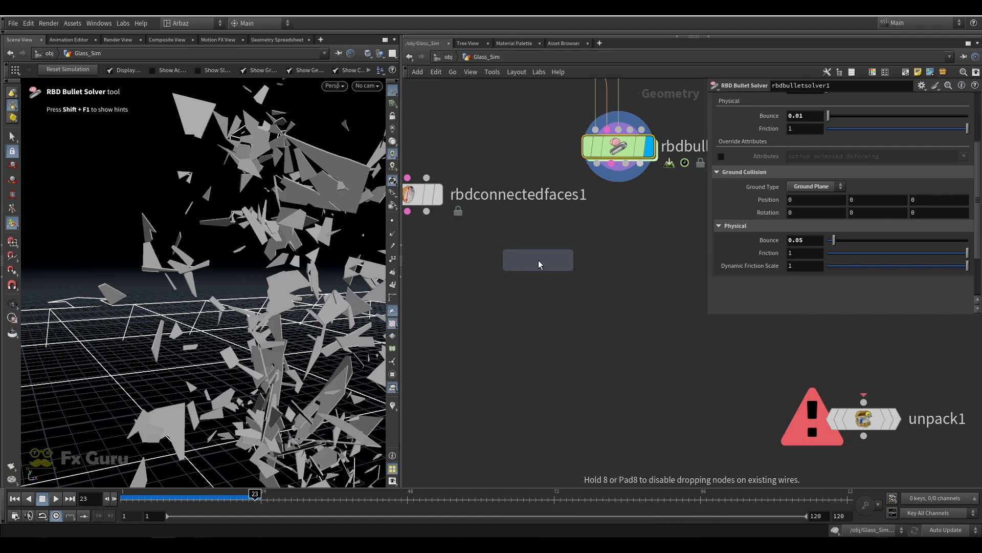
click(475, 233)
middle_drag(474, 228, 538, 237)
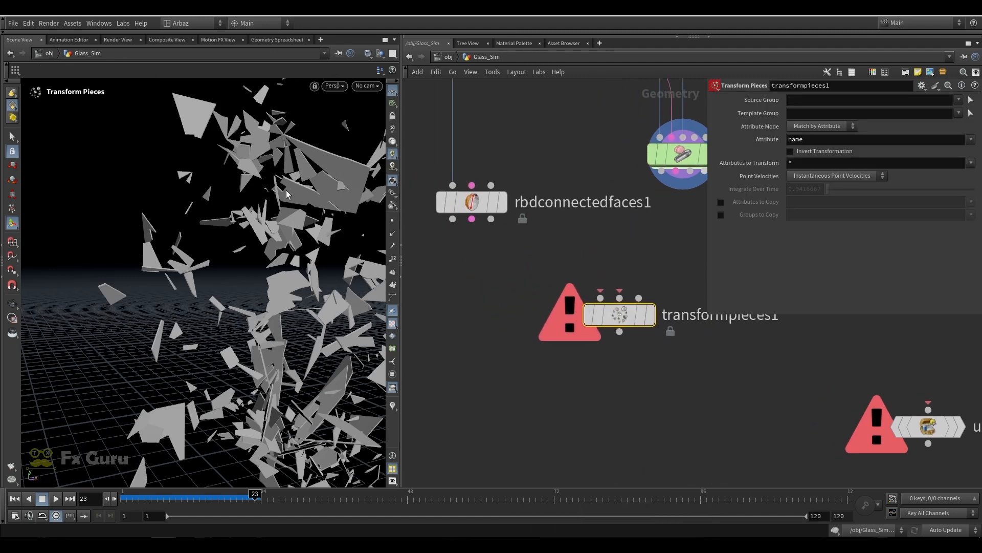
Wire rbdconnectedfaces1's first output into transformpieces1's first input and rbdbulletsolver1's Simulation Points output into its Template Points input.
drag(472, 218, 600, 297)
middle_drag(638, 260, 559, 253)
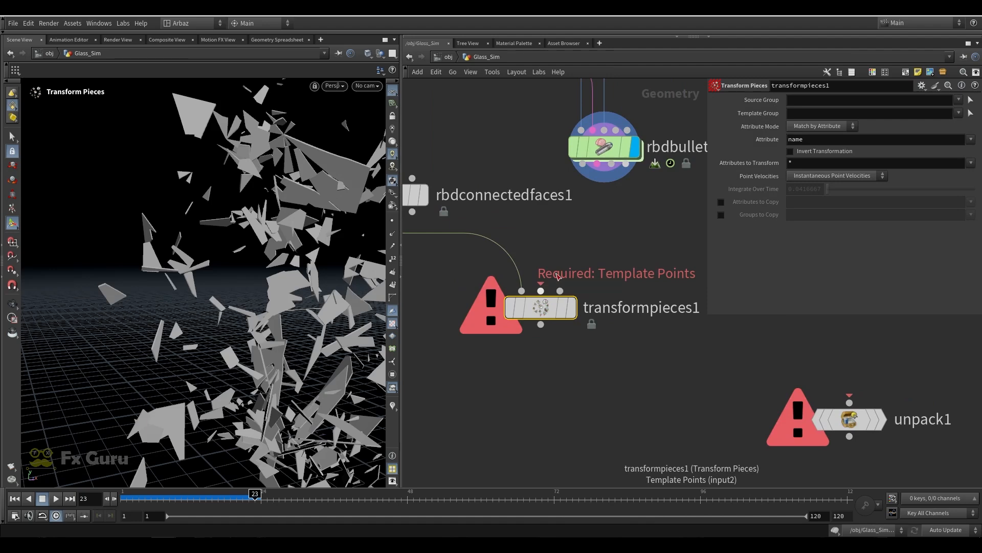
drag(541, 285, 631, 171)
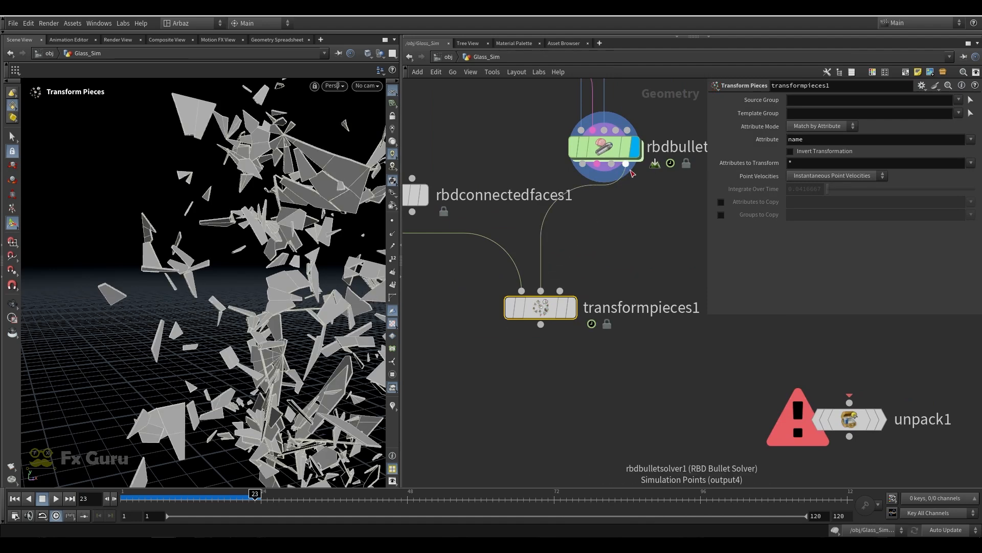
Add a Null on rbdbulletsolver1's Simulation Points output, display it and scrub the simulated points back towards the first frames.
key(Tab)
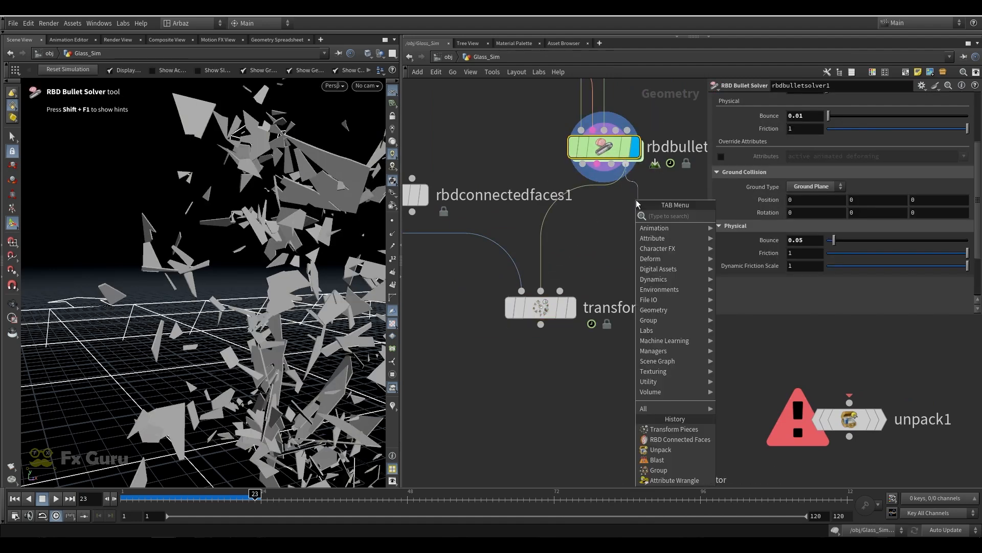
text(nul)
key(Return)
click(640, 215)
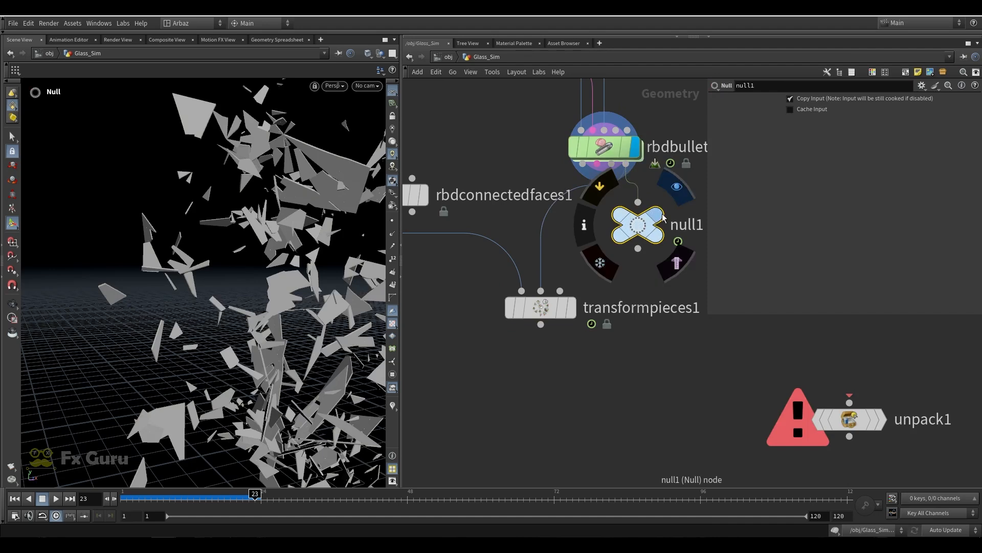
click(657, 218)
drag(194, 499, 125, 494)
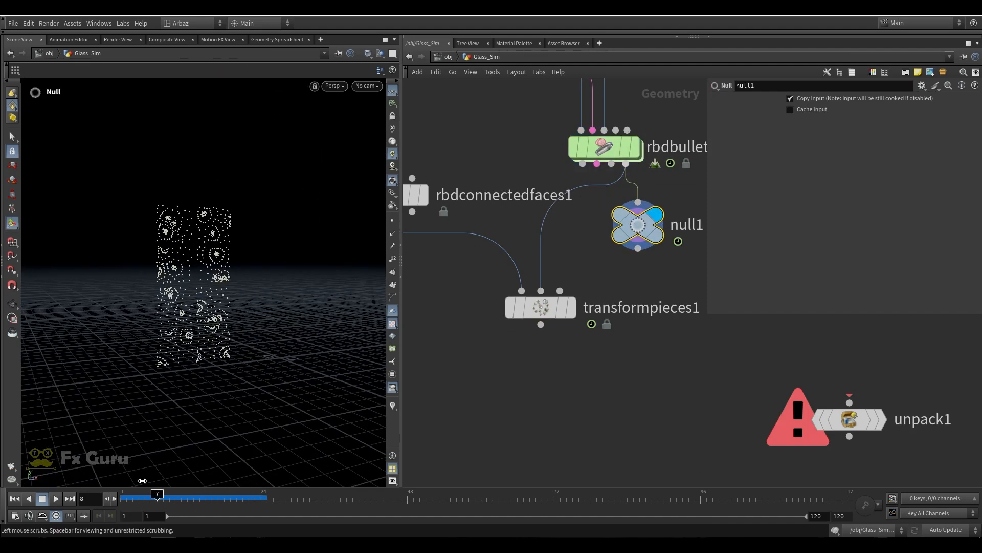
Display transformpieces1 at frame 21 and read the attributes in its node info.
click(569, 308)
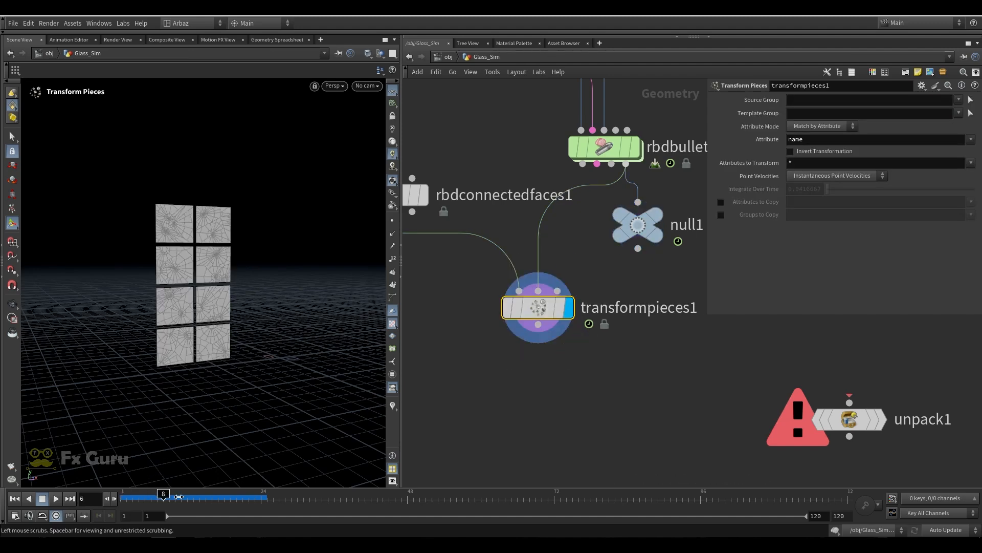
mouse_move(235, 494)
mouse_down()
mouse_move(257, 494)
mouse_move(244, 495)
mouse_up()
middle_drag(451, 346, 549, 399)
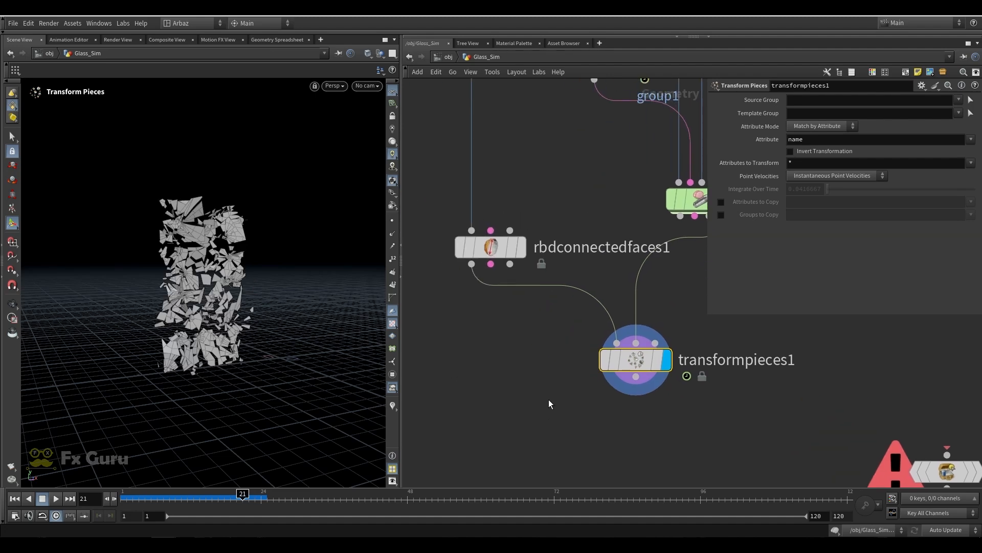
click(589, 361)
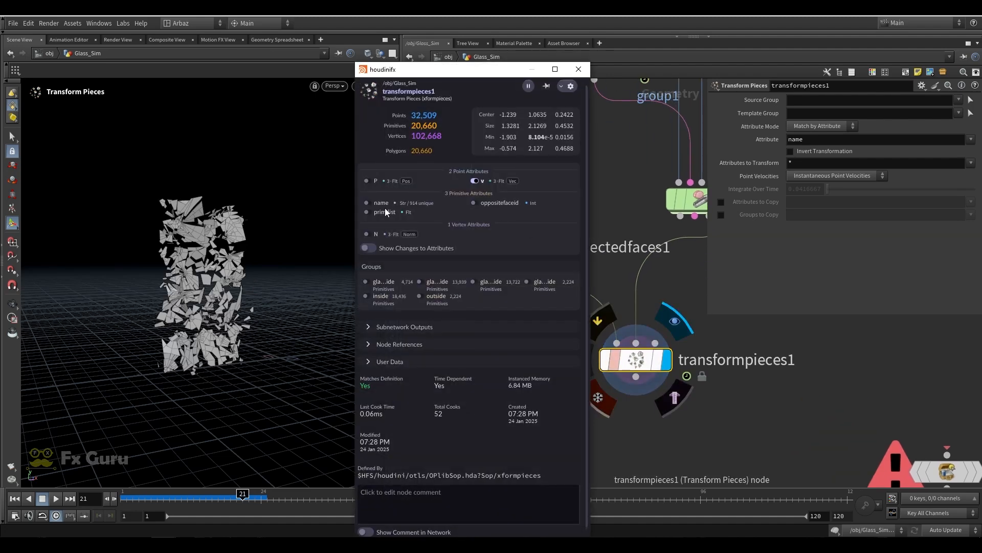
click(578, 69)
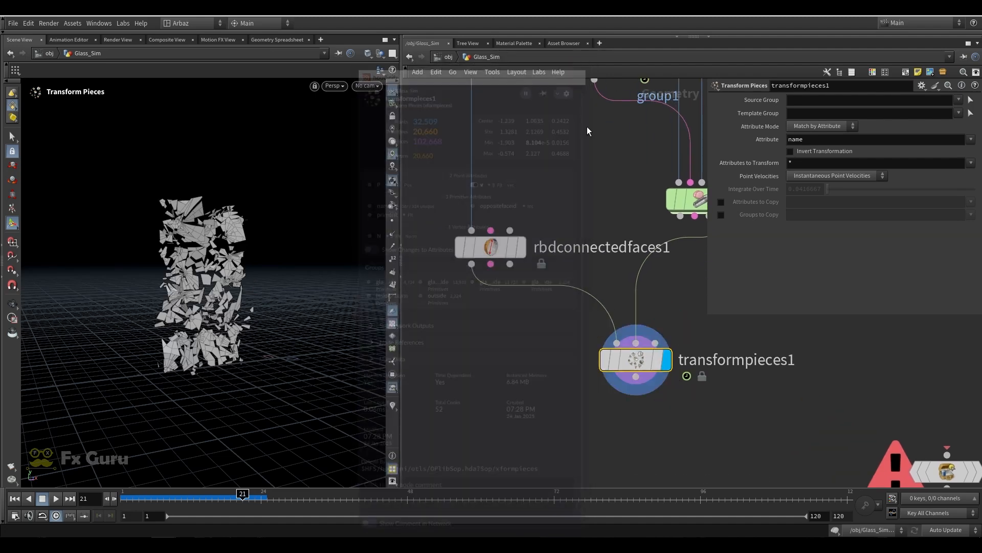
Add an RBD Disconnected Faces node fed by transformpieces1's output.
middle_drag(635, 444, 537, 323)
scroll(537, 322, down, 2)
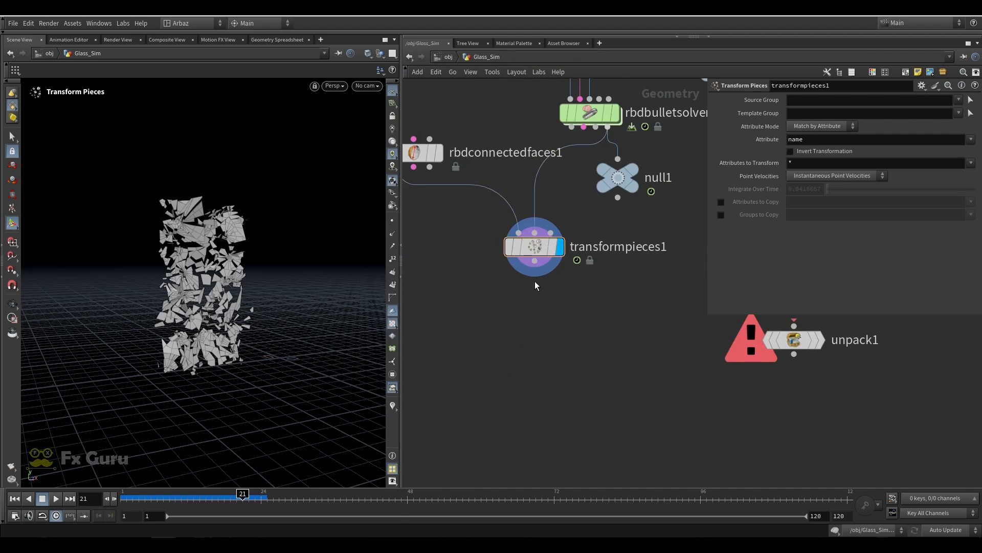
click(534, 262)
key(Tab)
text(r)
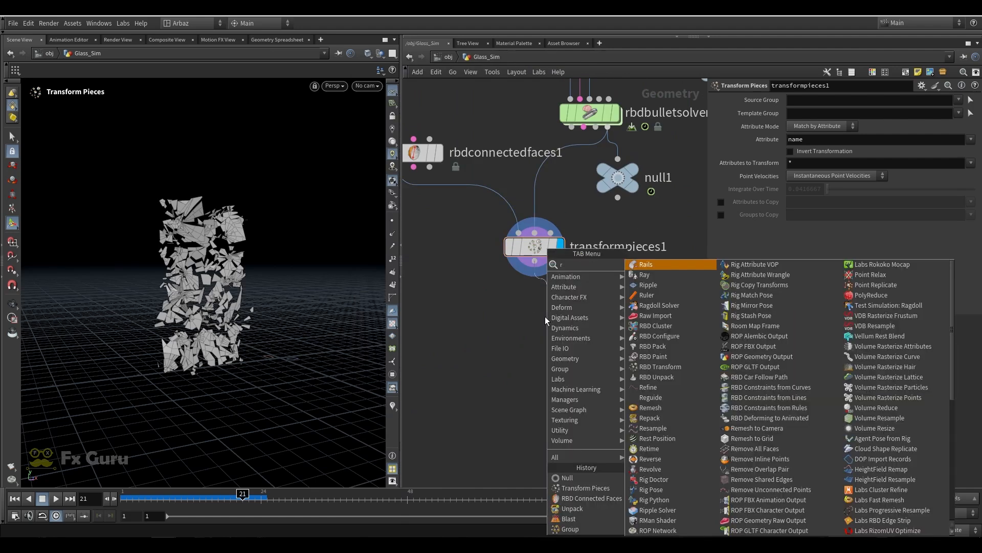
text(bdd)
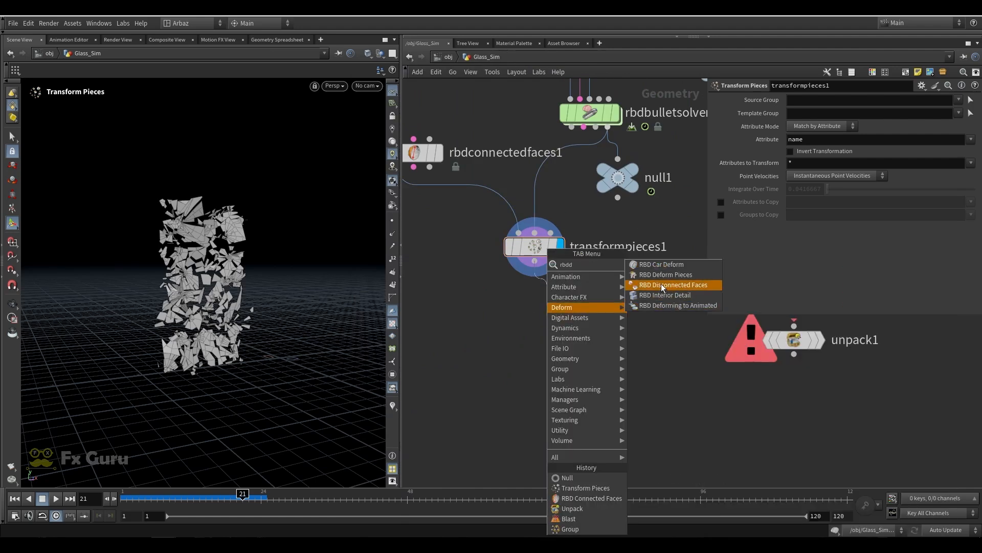
click(661, 285)
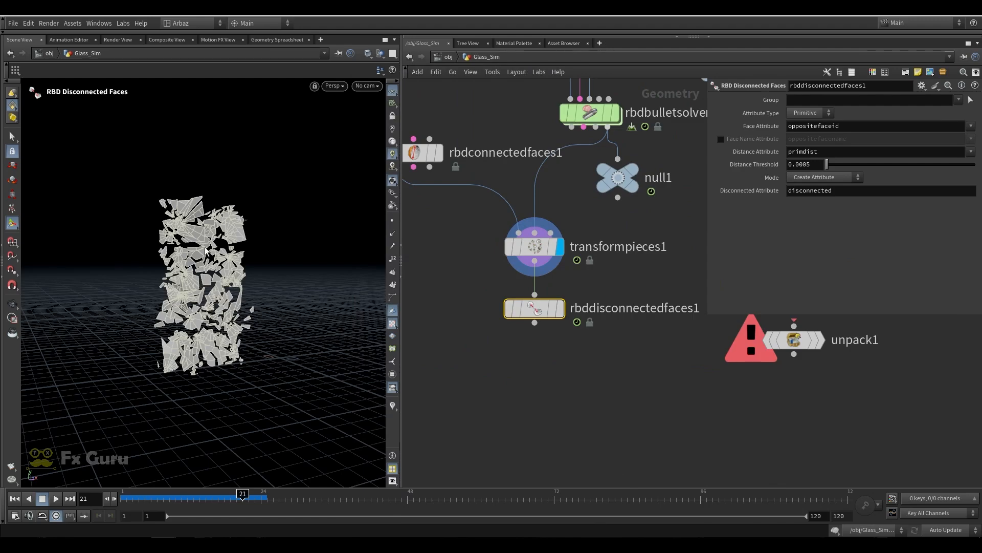
Examine the broken pieces at frame 21 from several angles, in shaded and wireframe display.
alt+scroll(205, 251, up, 5)
drag(134, 239, 132, 266)
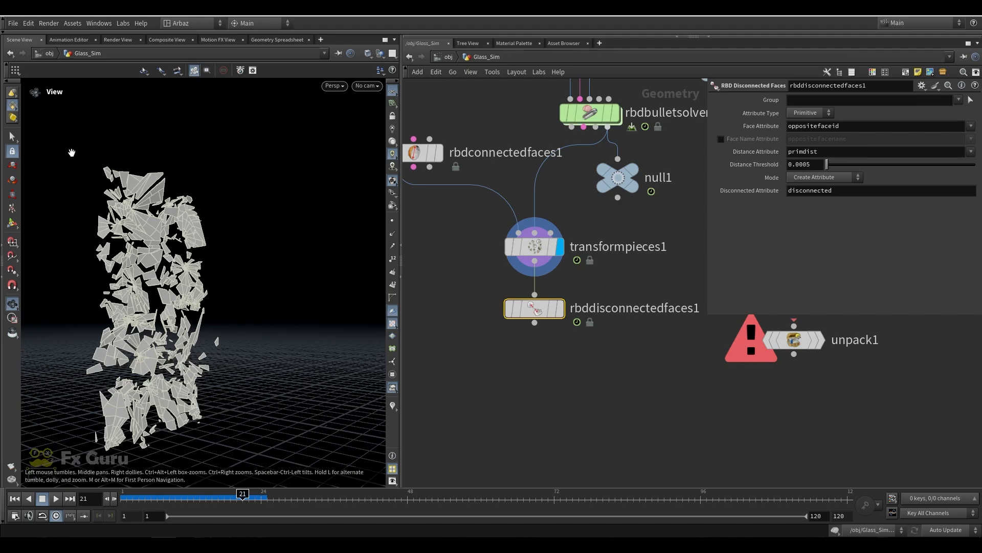
key(Return)
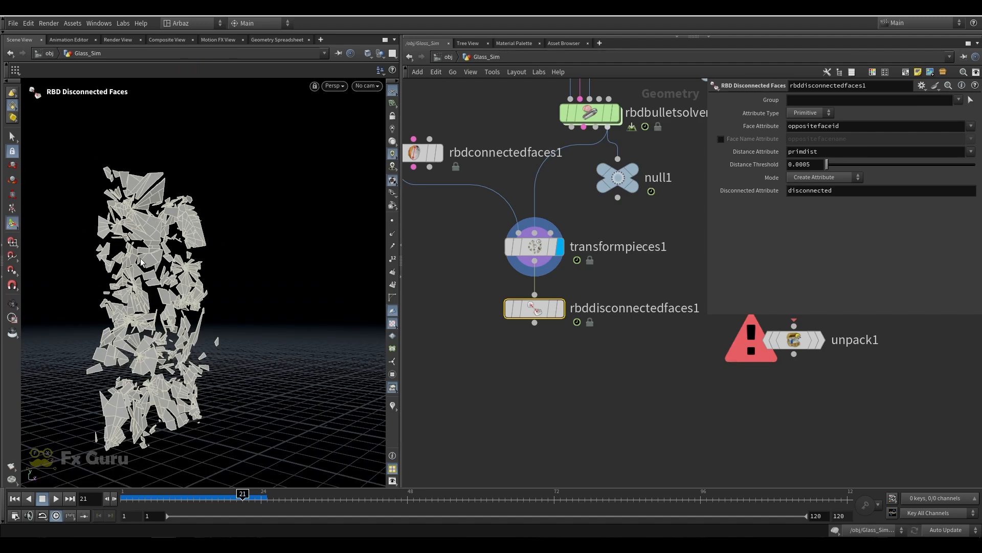
scroll(143, 256, up, 5)
scroll(151, 235, down, 3)
key(w)
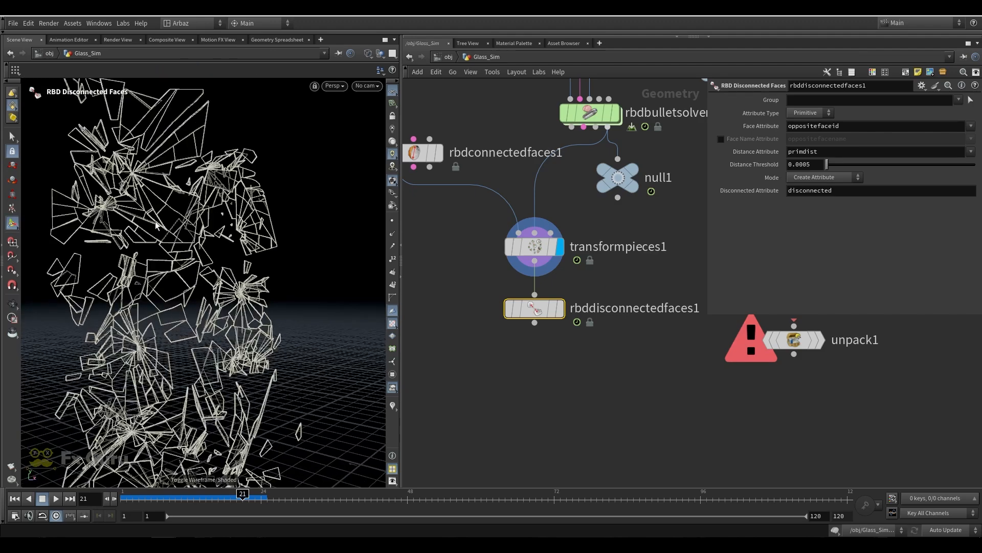
key(w)
Return to frame 1 and examine the inside faces between the unbroken glass pieces up close in wireframe.
drag(170, 499, 124, 499)
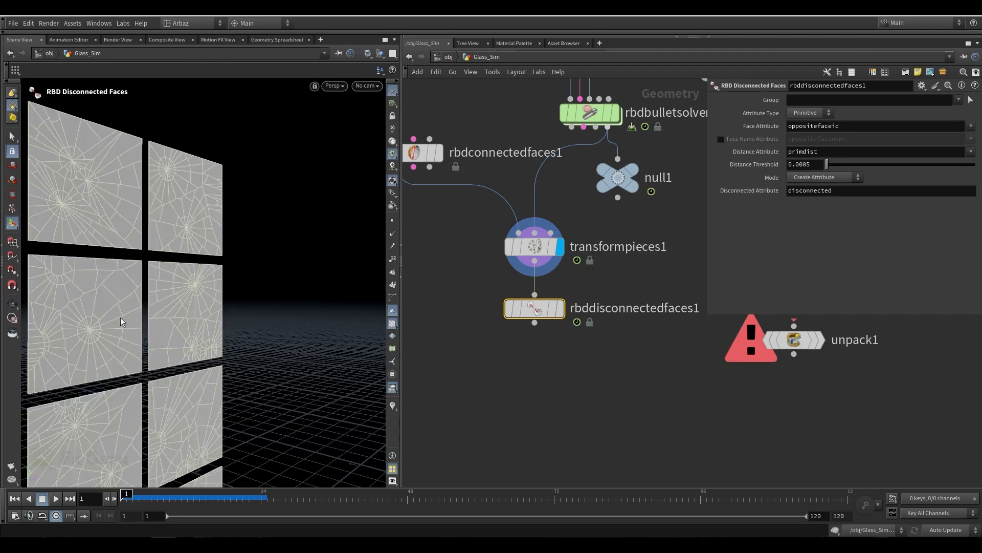
scroll(74, 279, up, 5)
alt+drag(73, 278, 101, 195)
key(w)
alt+middle_drag(101, 195, 146, 295)
scroll(135, 232, up, 3)
drag(133, 233, 99, 227)
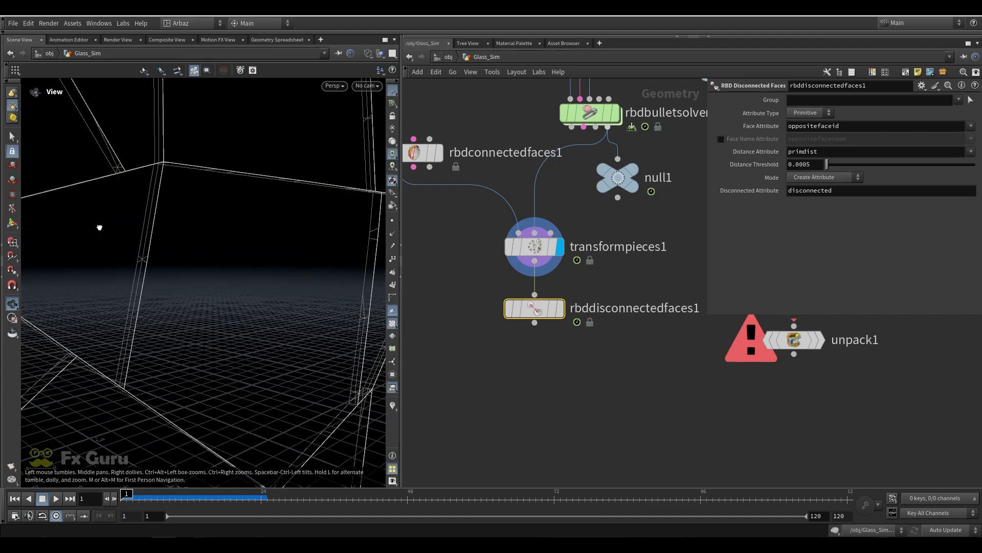
drag(122, 279, 155, 259)
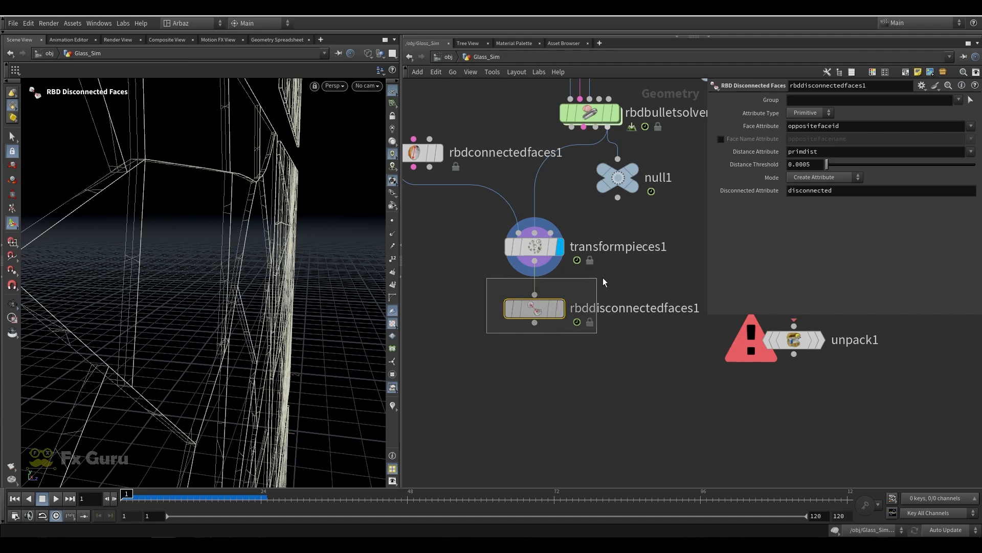
Display rbddisconnectedfaces1 and turn off Create Constraints on rbdconnectedfaces1.
click(561, 308)
drag(455, 346, 507, 358)
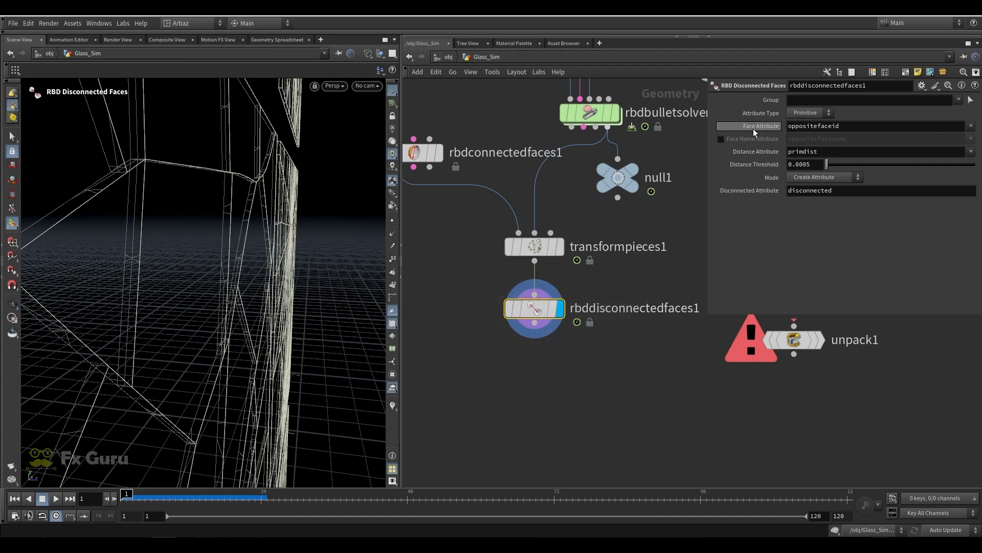
click(423, 152)
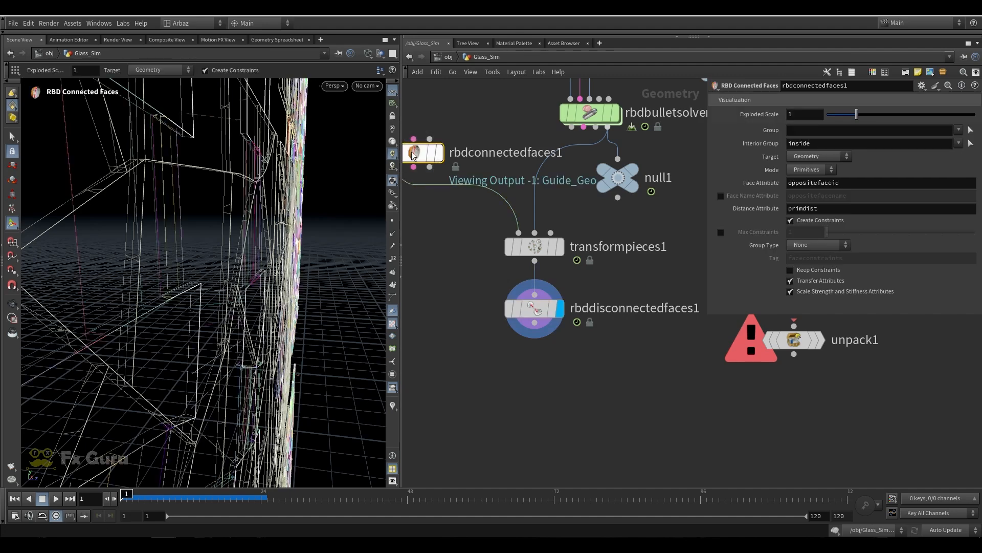
click(588, 303)
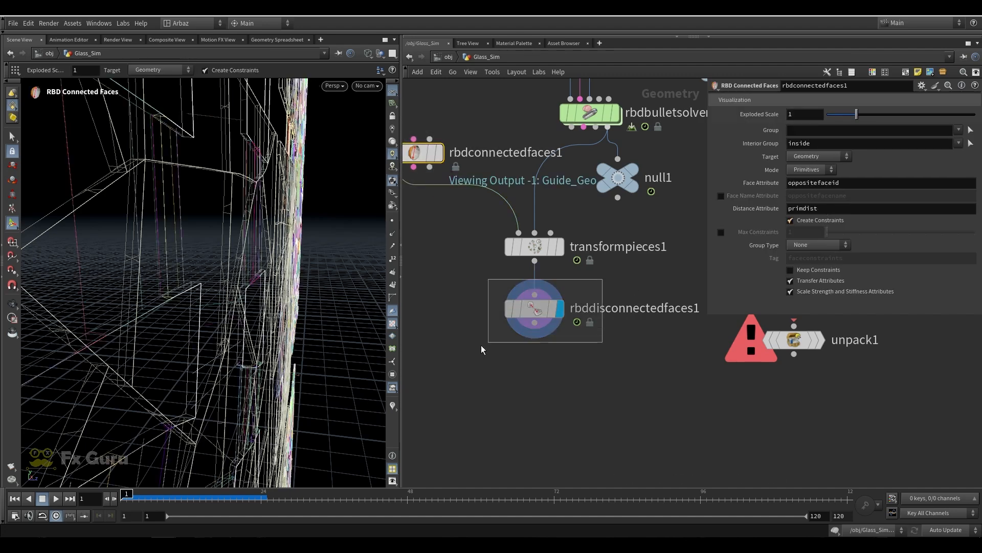
click(423, 152)
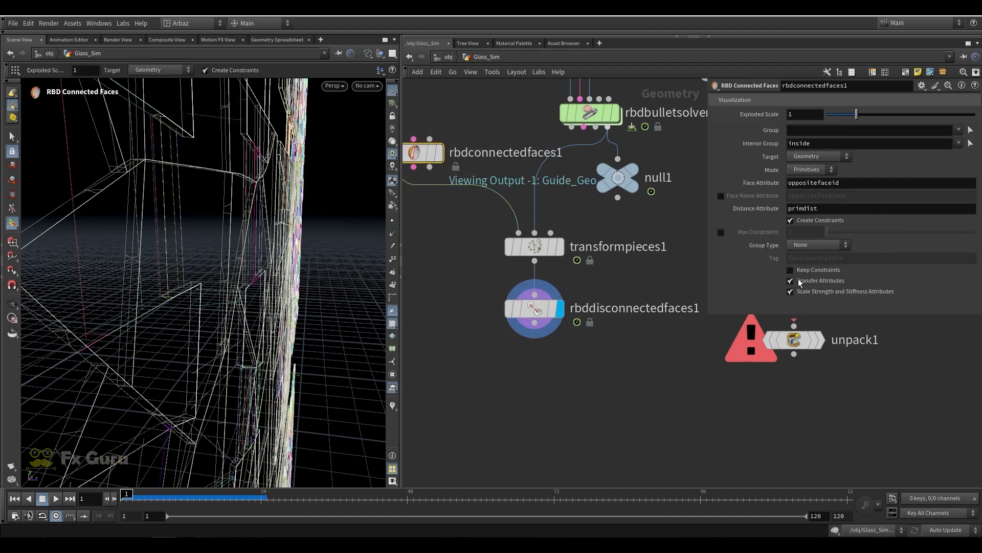
click(809, 222)
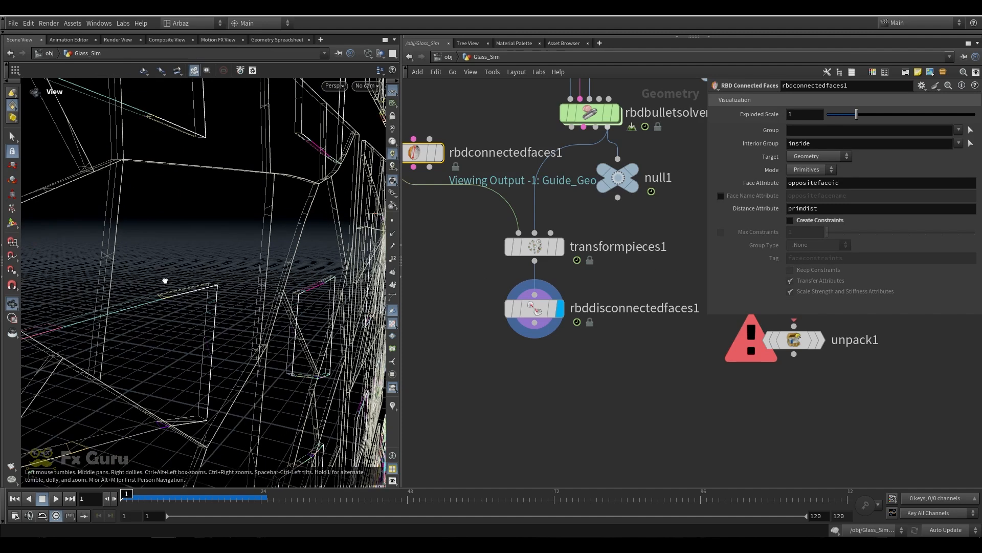
Set the Mode of rbddisconnectedfaces1 to Delete Connected.
click(588, 308)
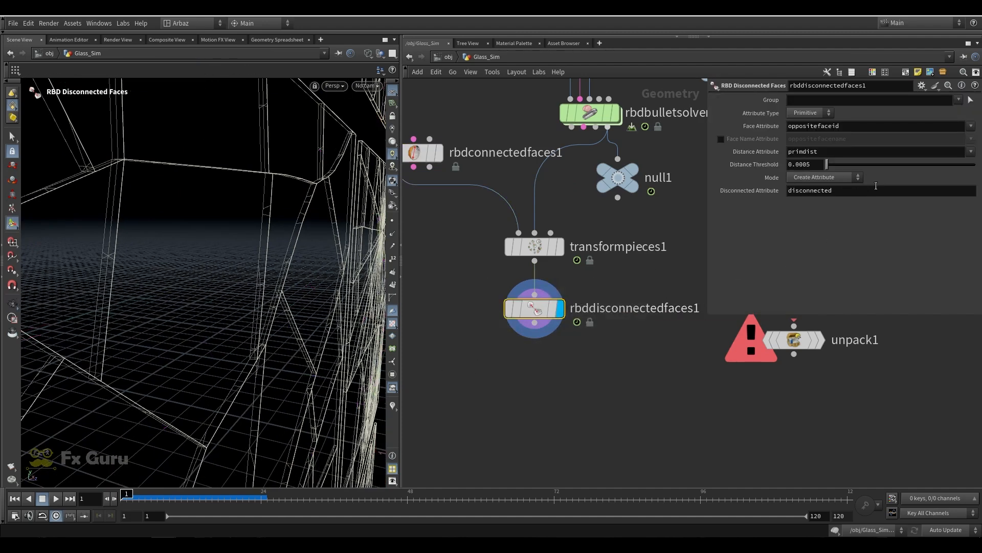
click(845, 177)
click(834, 202)
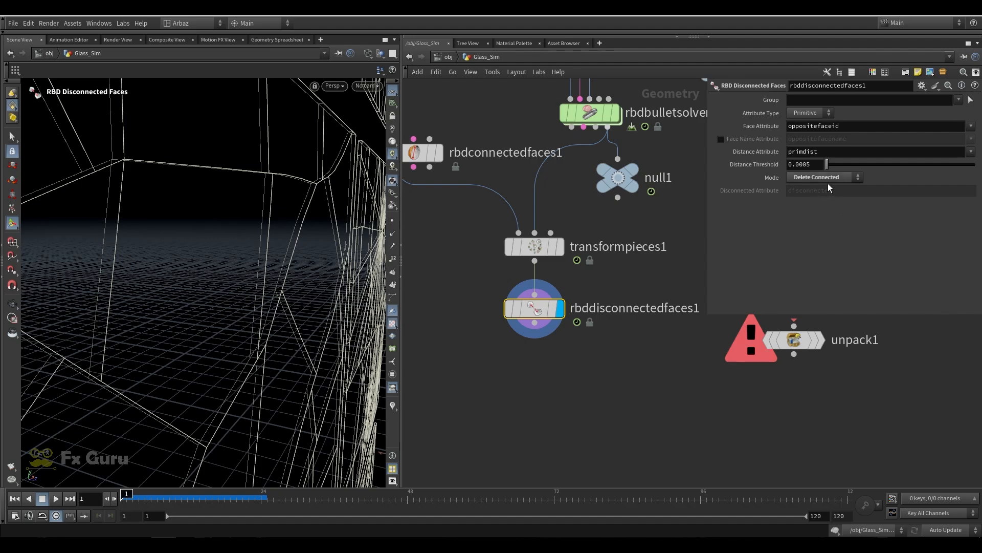
Compare the glass pieces before and after the break at frames 20 and 21, in wireframe and shaded display.
key(Escape)
drag(146, 212, 171, 217)
alt+right_drag(171, 217, 178, 228)
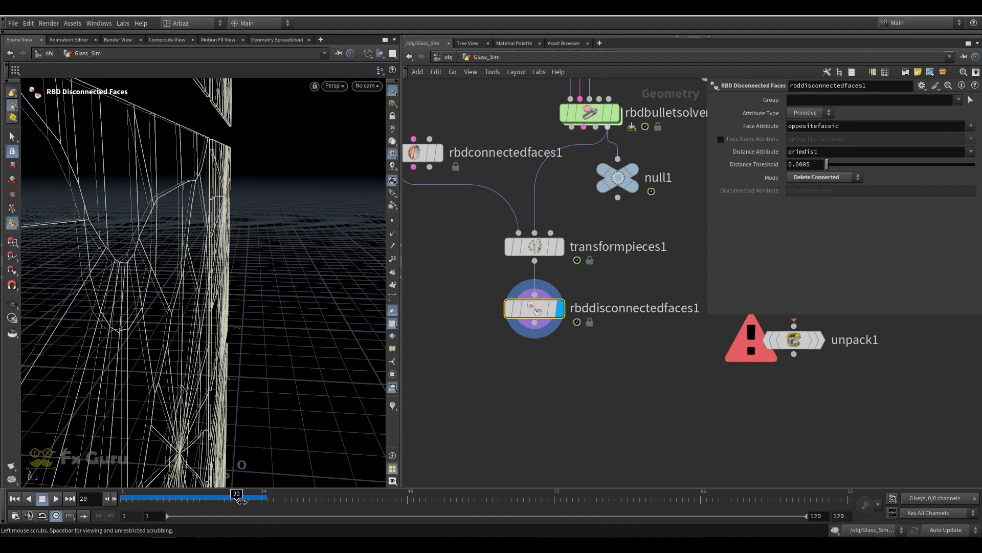
drag(241, 501, 245, 502)
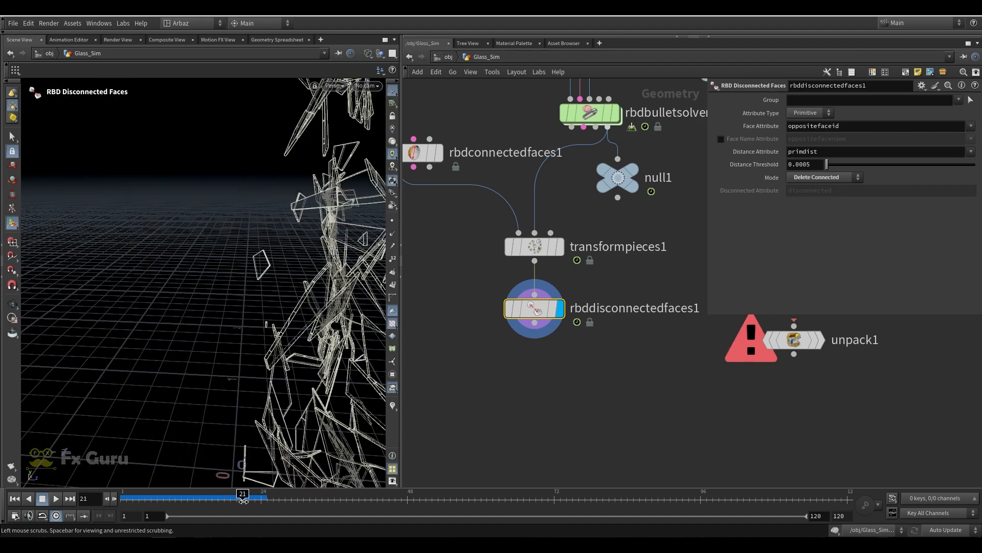
key(Escape)
drag(306, 333, 296, 306)
alt+drag(233, 294, 292, 305)
key(shift+w)
mouse_move(250, 272)
alt+mouse_down()
mouse_move(222, 244)
mouse_move(276, 215)
mouse_move(256, 231)
mouse_move(266, 241)
alt+mouse_up()
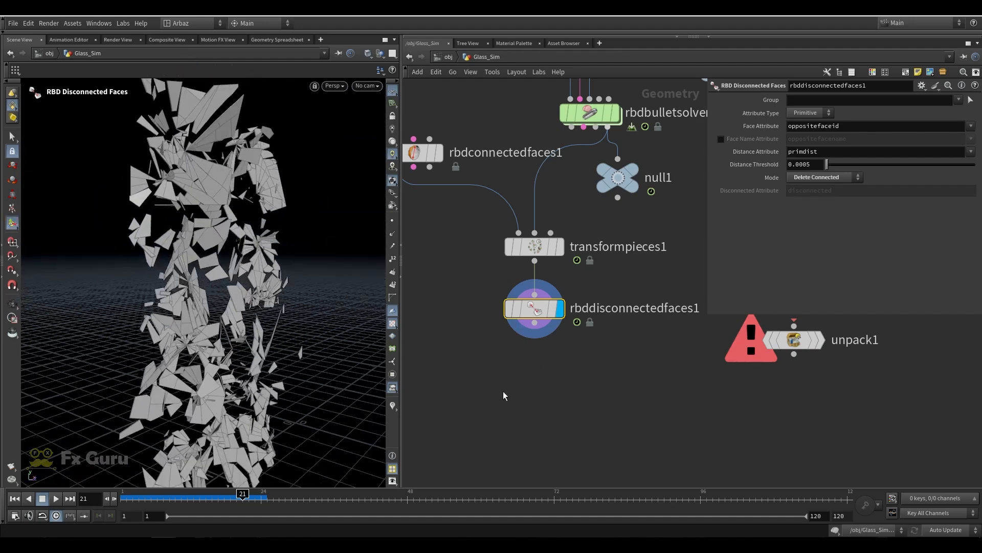
drag(125, 492, 164, 493)
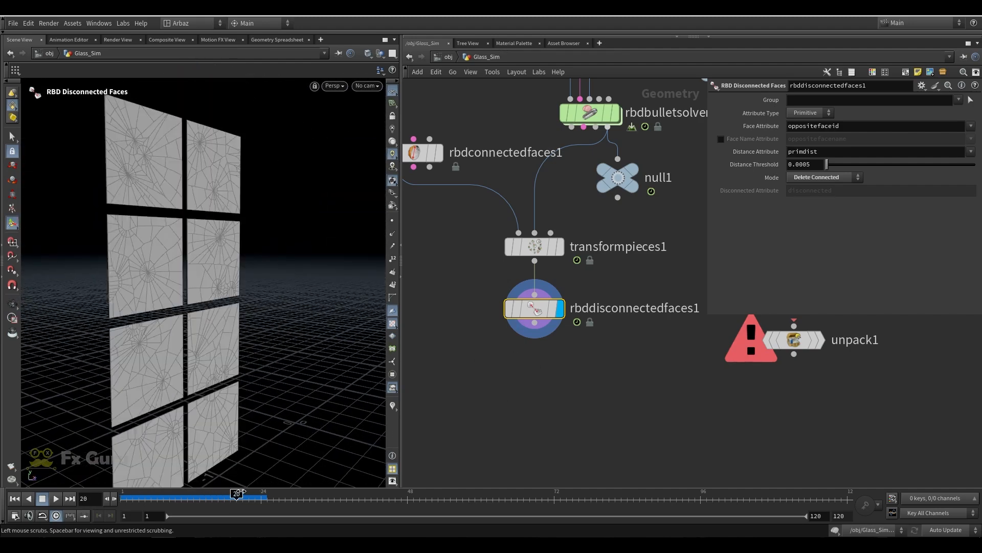
drag(237, 493, 204, 493)
Add a Null node after rbddisconnectedfaces1 and display it.
middle_drag(582, 396, 582, 351)
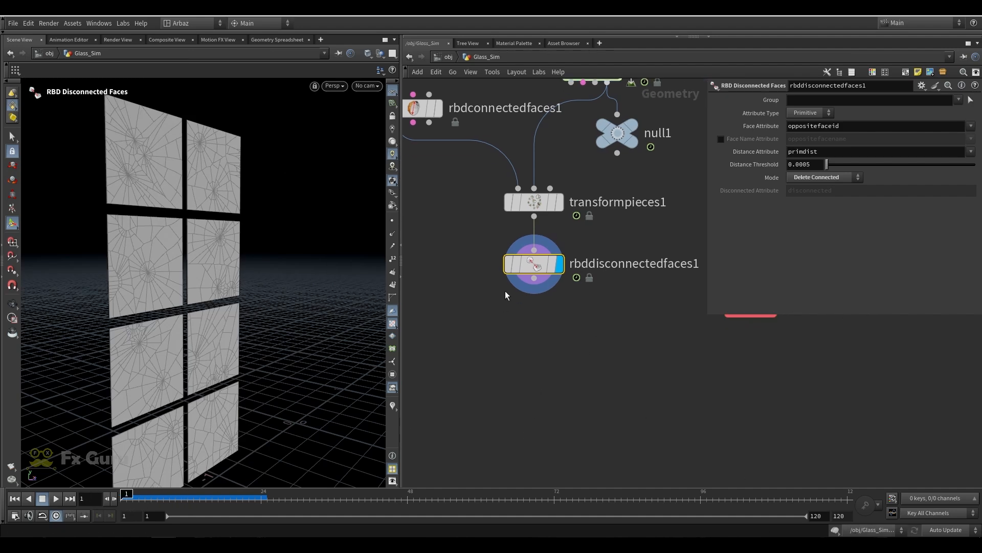
key(Tab)
text(nul)
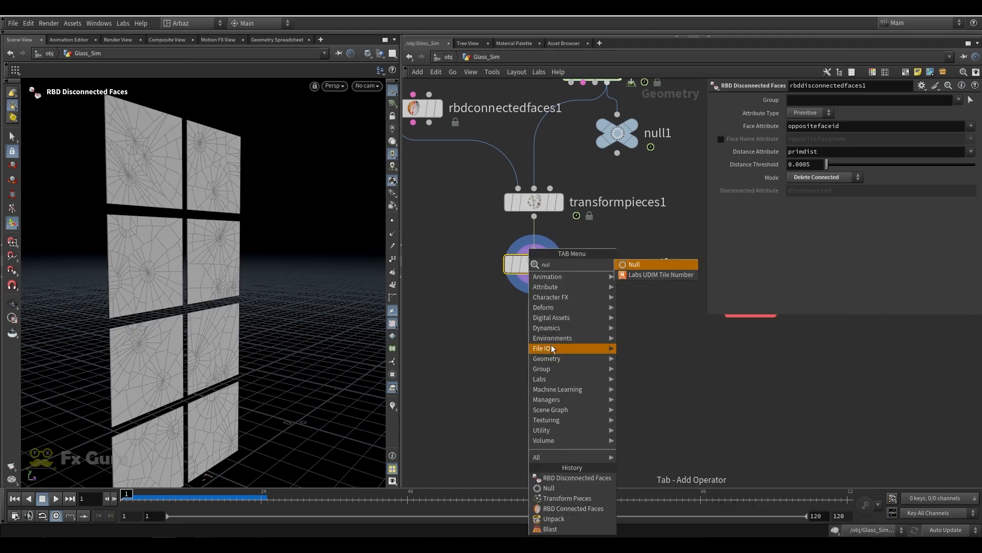
click(636, 264)
click(524, 353)
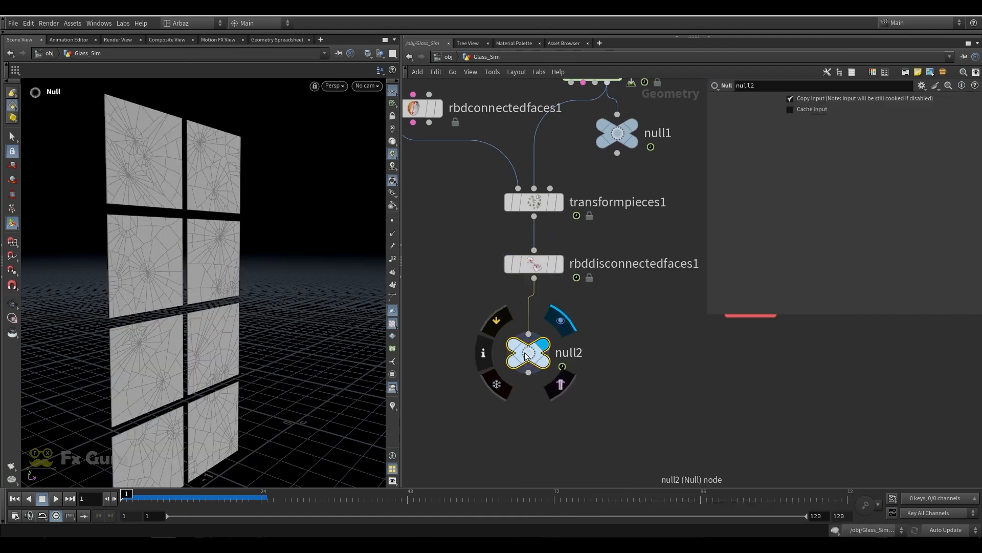
Insert a File Cache node between rbddisconnectedfaces1 and null2 and rename it RBDPIECES_SIM.
click(486, 365)
key(Tab)
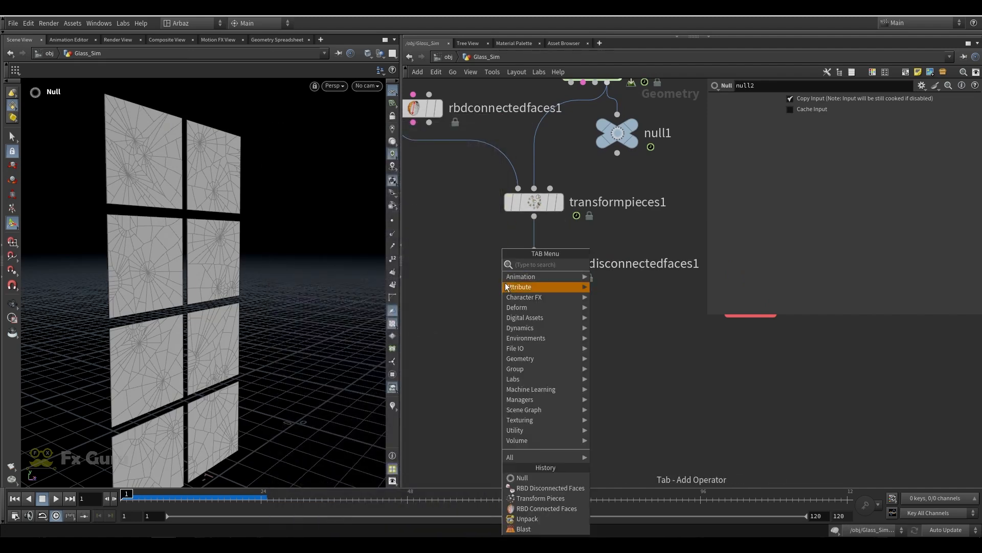
text(fil)
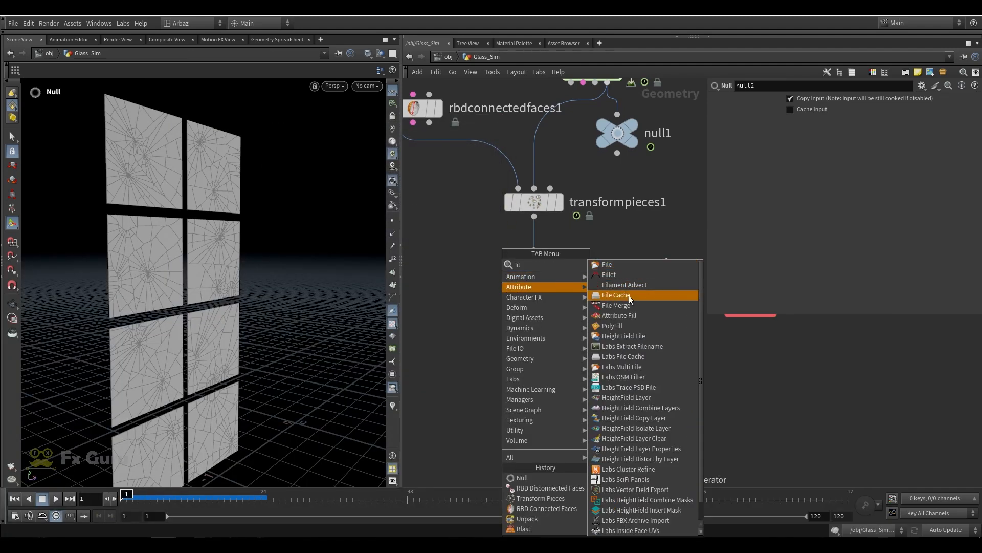
click(629, 297)
click(531, 317)
key(F2)
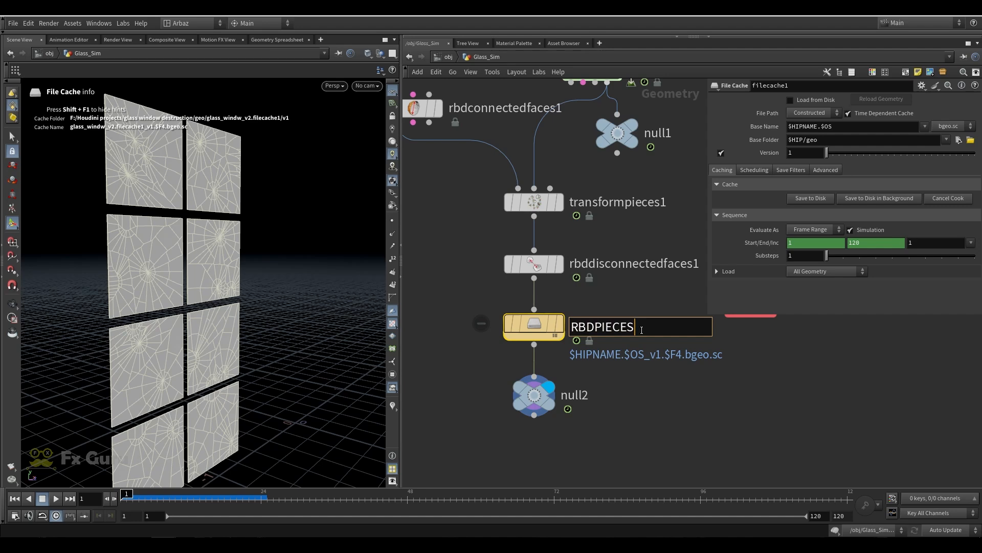
key(Return)
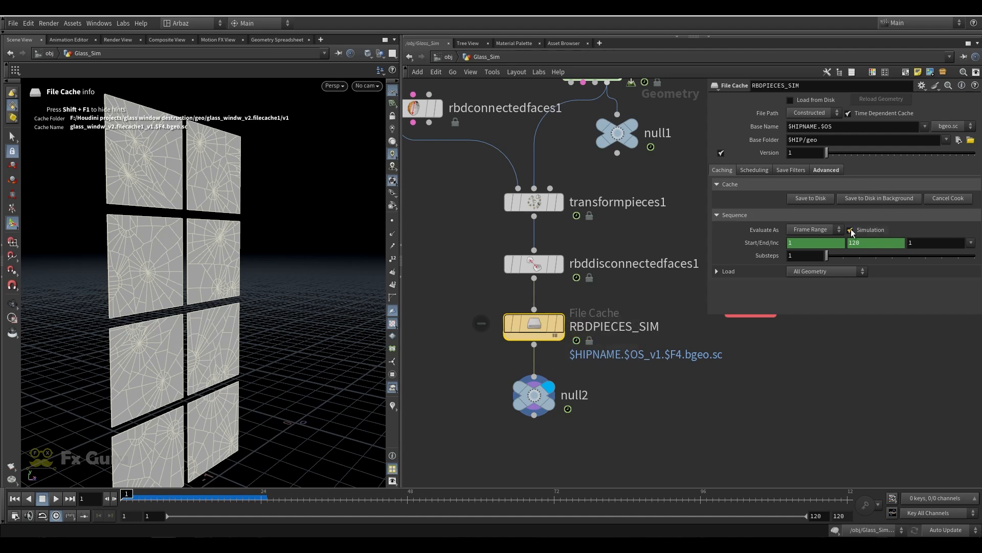
Set the Base Name of RBDPIECES_SIM to $OS and save the frame range 1 to 120 to disk.
click(924, 126)
click(900, 139)
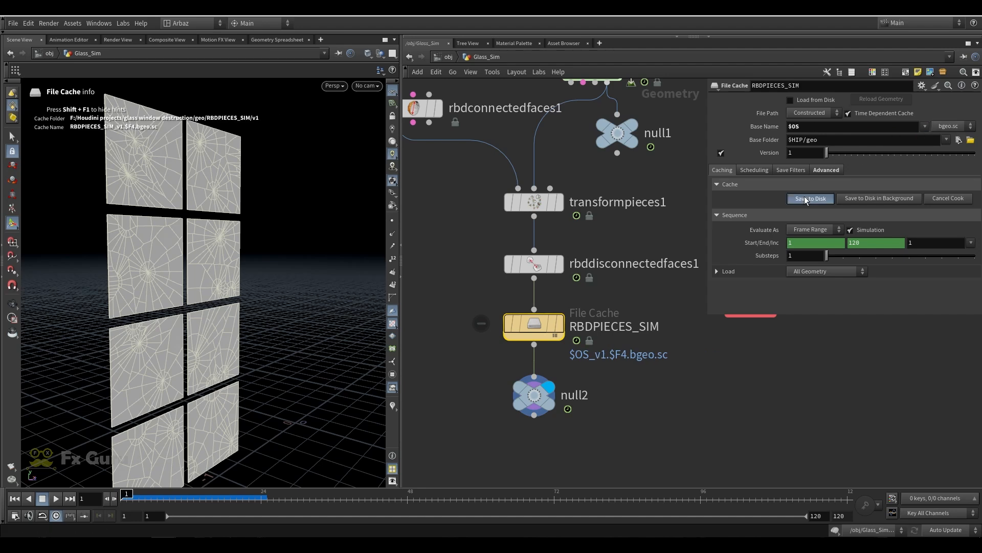
mouse_move(564, 329)
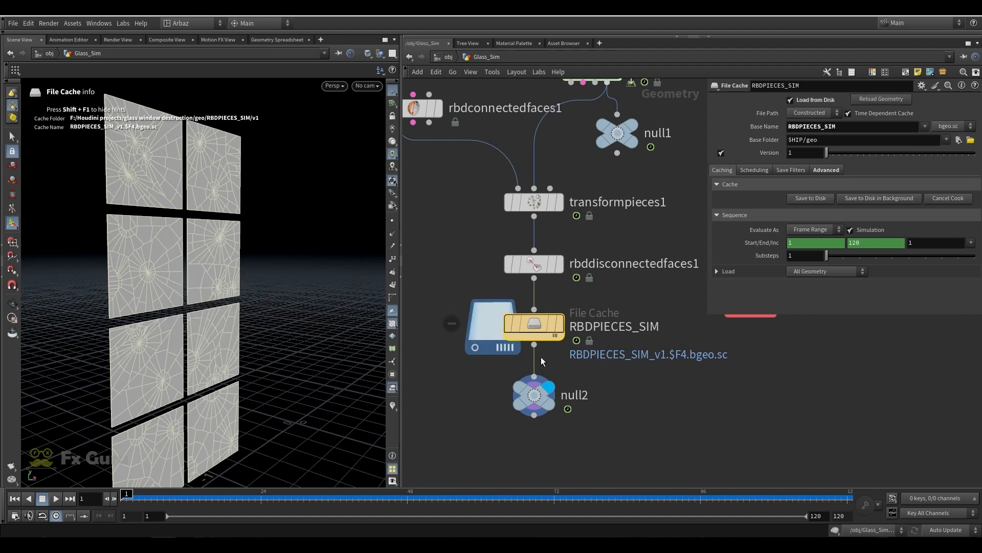
Display null2 and review the cached simulation through playback and scrubbing, examining the falling shards from several angles.
click(538, 400)
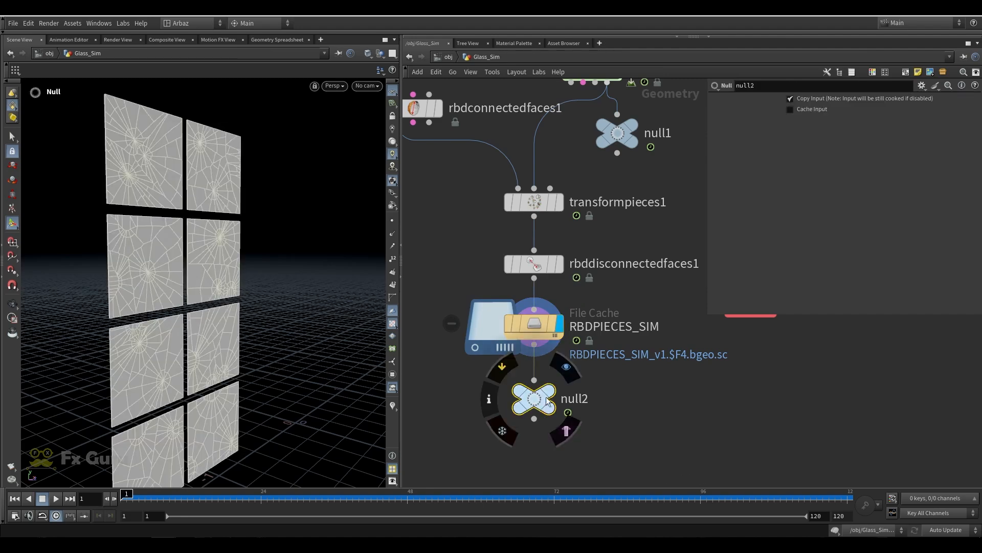
scroll(171, 295, down, 6)
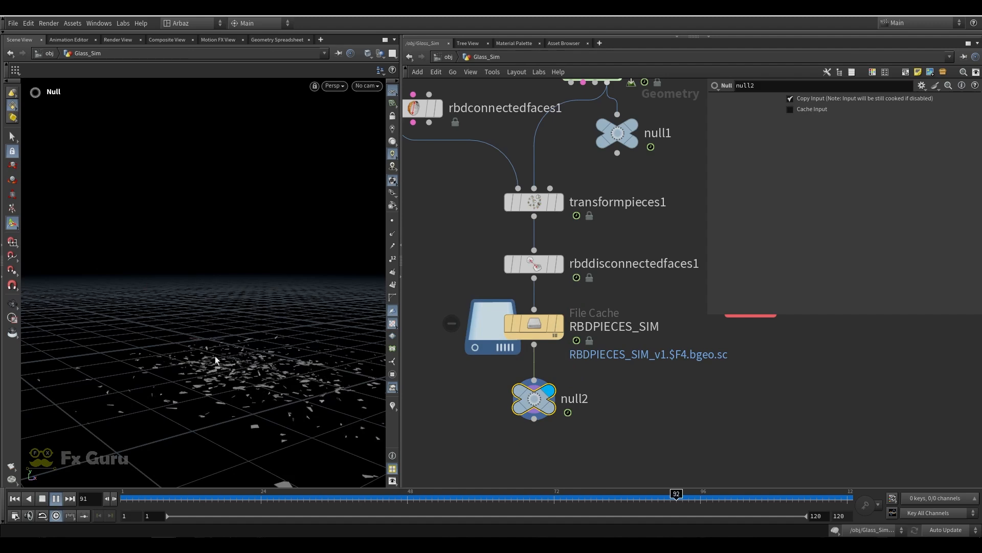
alt+scroll(245, 378, up, 5)
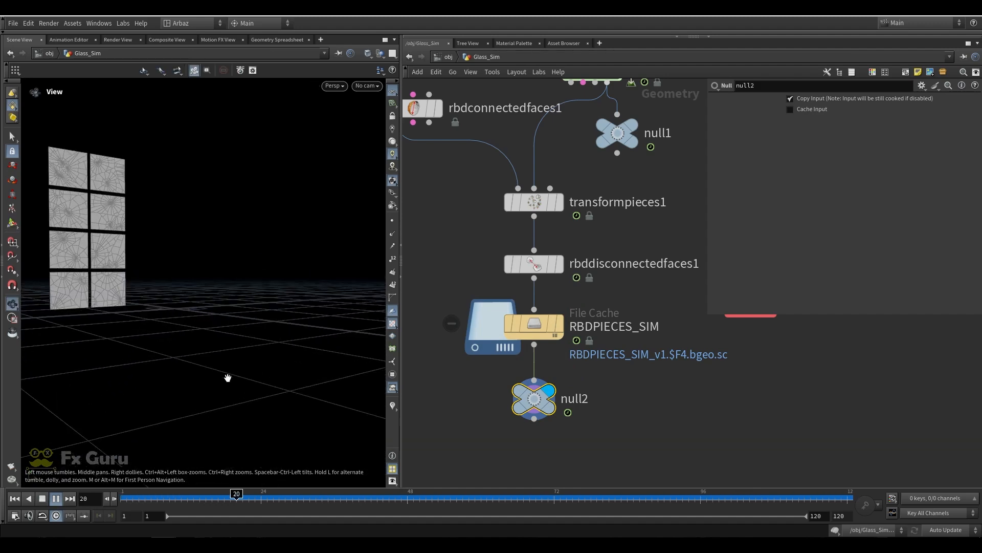
alt+drag(179, 340, 168, 341)
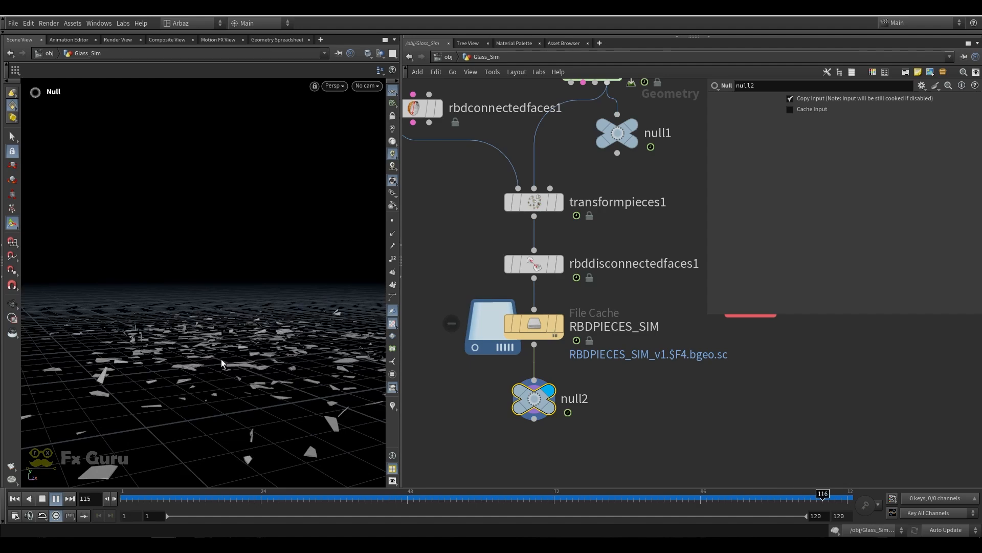
drag(115, 498, 328, 494)
key(Escape)
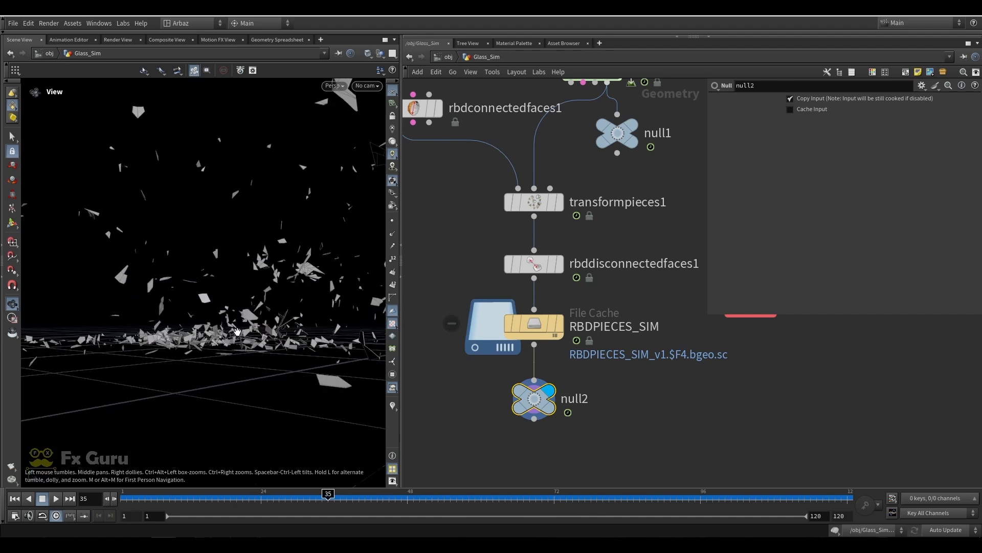
alt+drag(242, 334, 220, 335)
scroll(220, 336, up, 4)
mouse_move(126, 497)
mouse_down()
mouse_move(407, 497)
mouse_move(215, 496)
mouse_move(291, 496)
mouse_move(265, 485)
mouse_move(125, 481)
mouse_up()
mouse_move(109, 262)
alt+mouse_down()
mouse_move(126, 260)
mouse_move(124, 271)
alt+mouse_up()
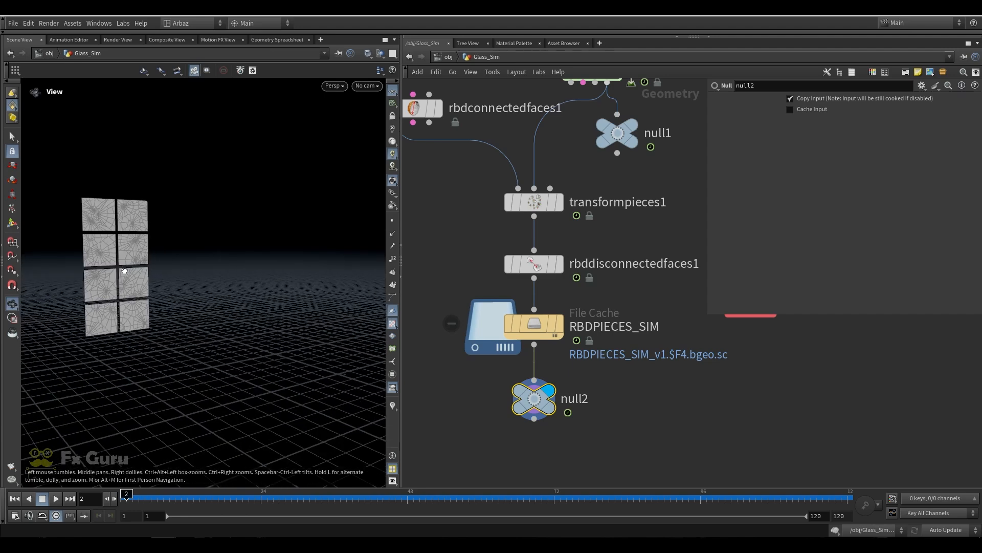
scroll(91, 252, up, 4)
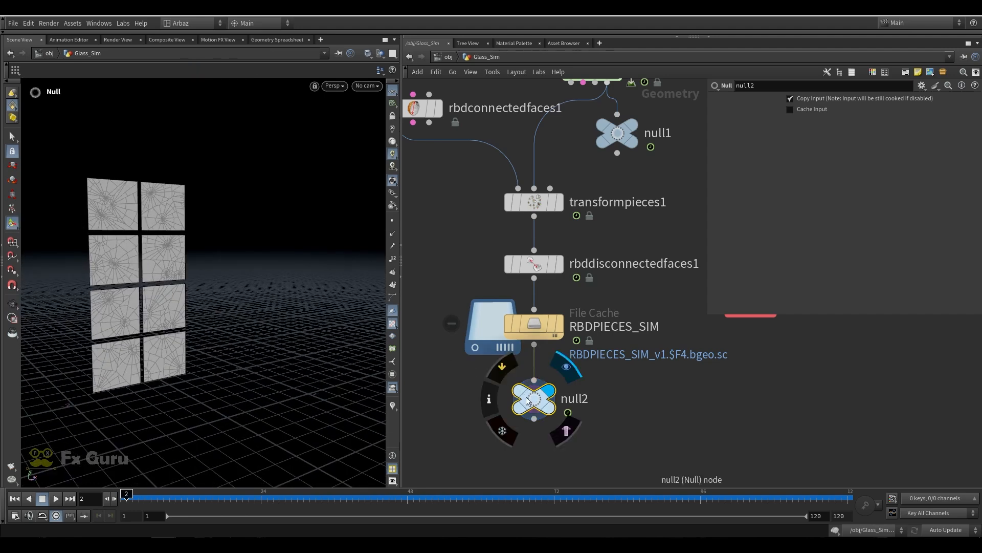
Add a Debris Source node and connect it below null2.
drag(535, 401, 536, 413)
middle_drag(567, 433, 563, 245)
click(554, 298)
middle_drag(518, 331, 524, 360)
key(Tab)
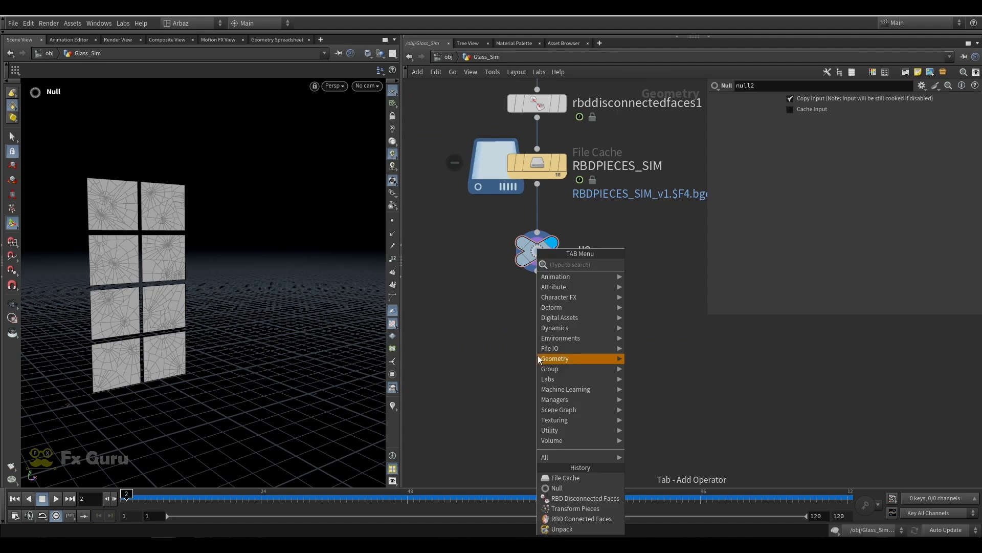
text(debri)
click(641, 265)
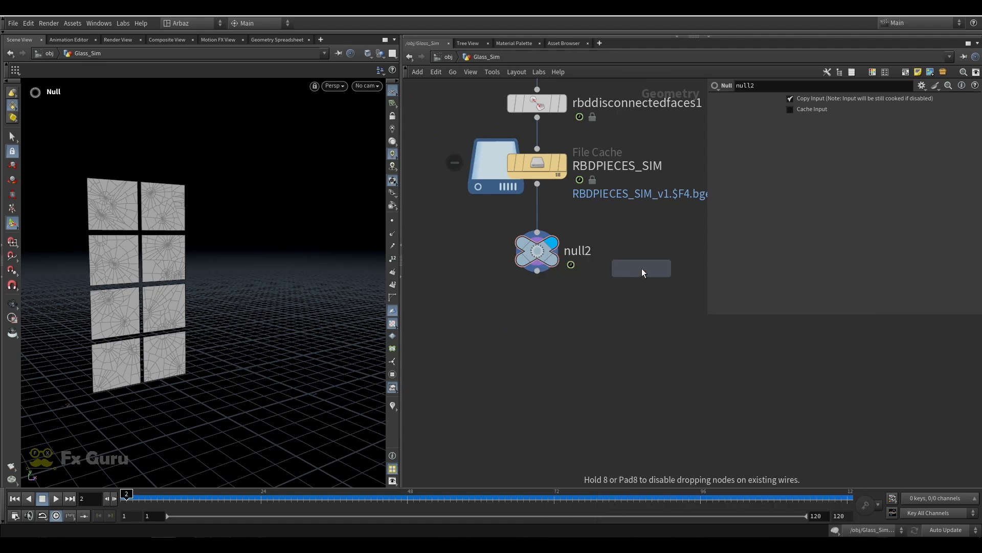
click(533, 353)
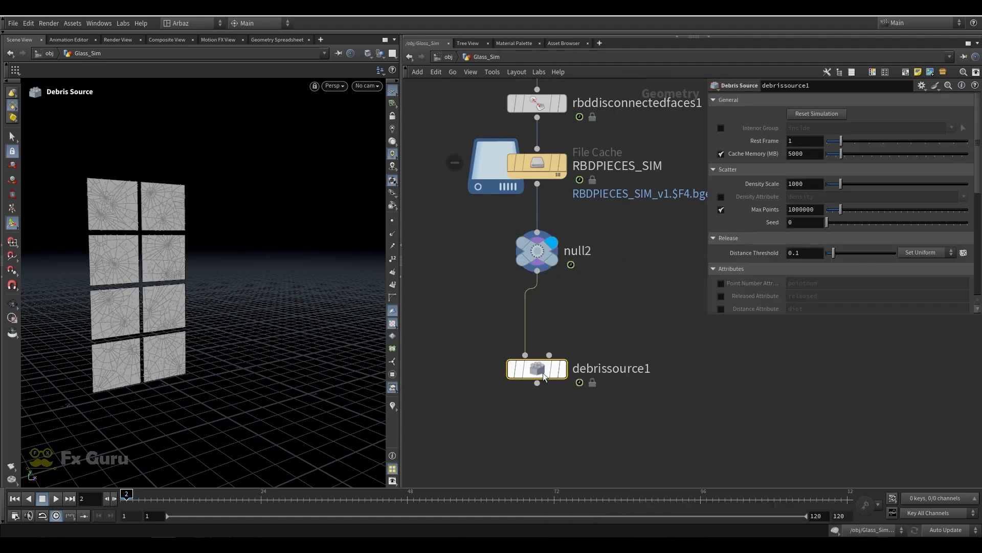
Display debrissource1 and turn on Remove Unreleased and Remove at Life End in its post-process settings.
click(563, 368)
drag(128, 228, 171, 219)
key(Return)
scroll(825, 244, down, 10)
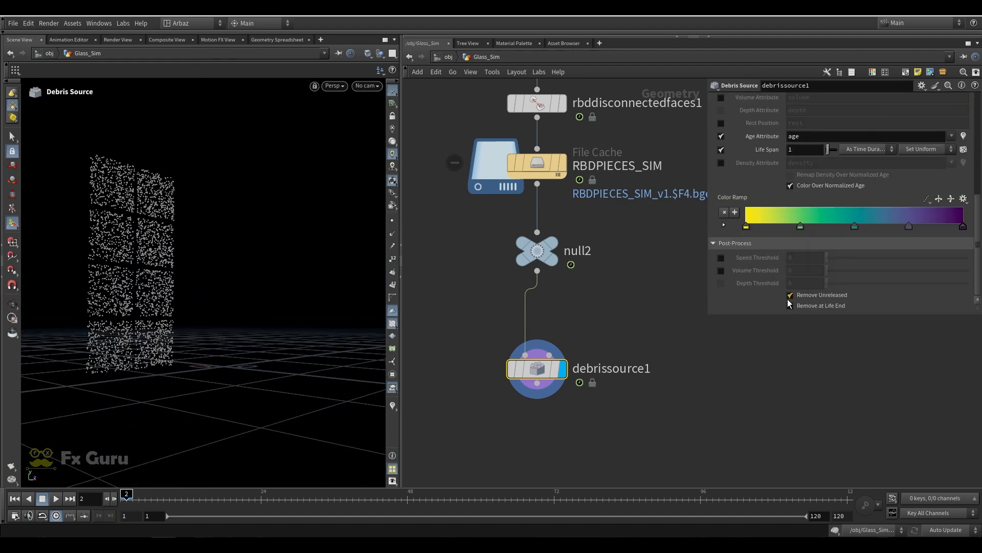
click(790, 296)
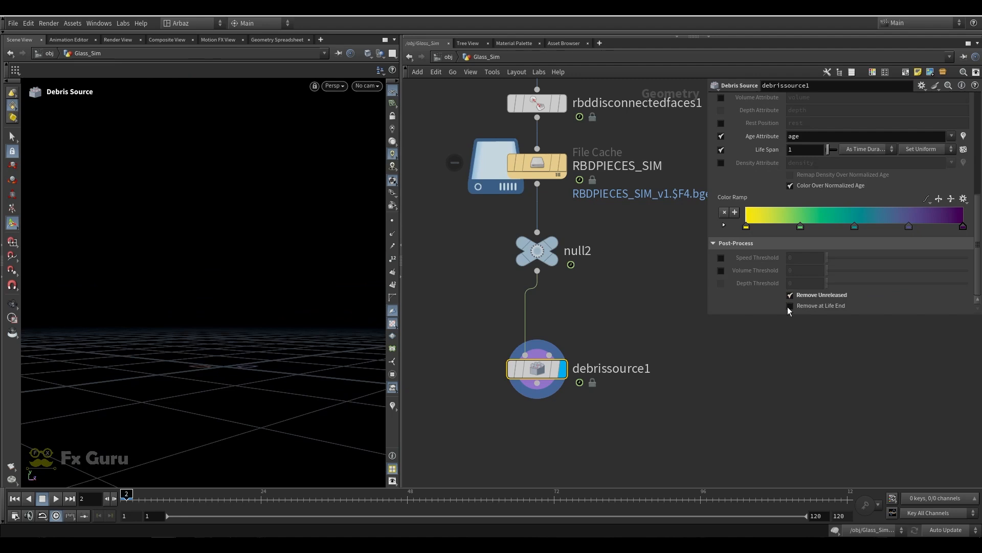
click(789, 306)
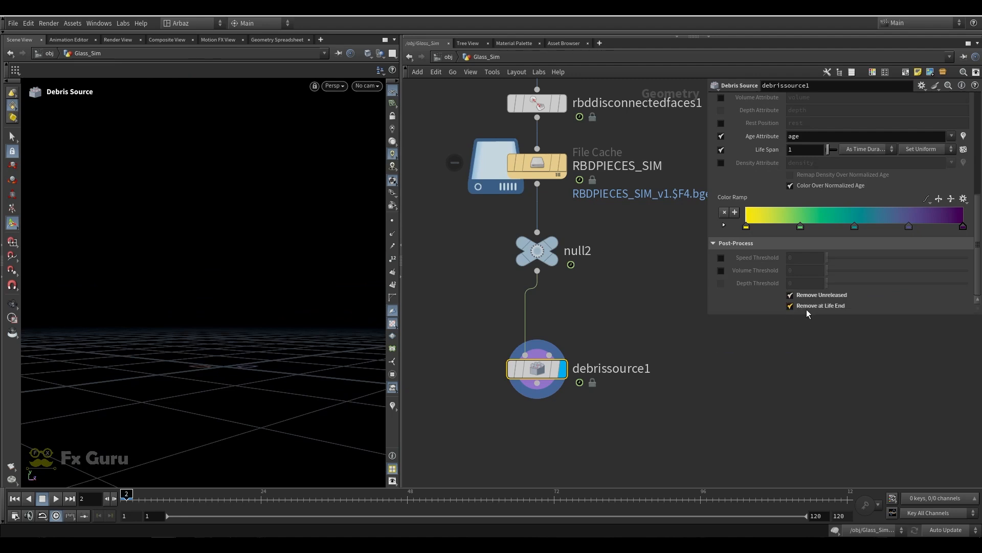
Play the debris source and examine its emitted points at frame 21.
click(56, 499)
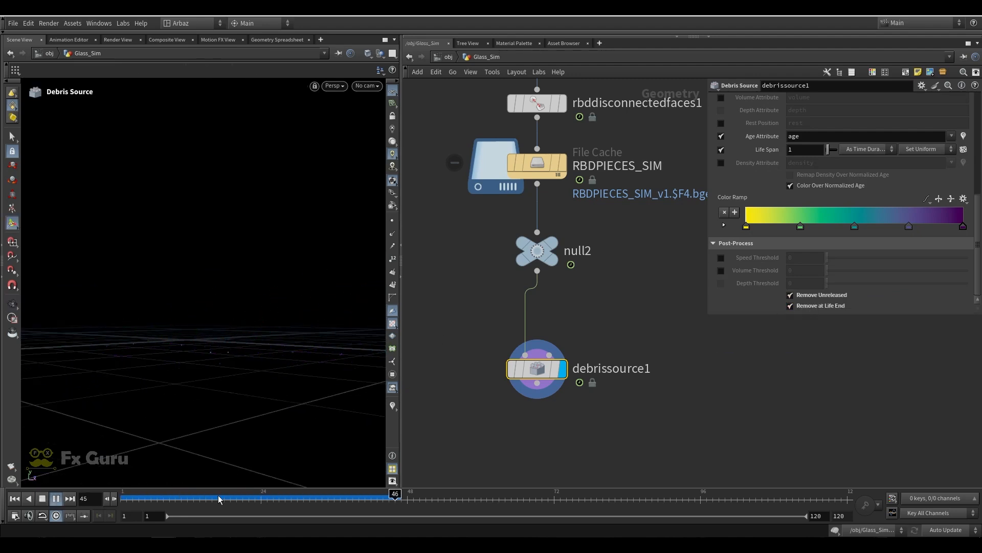
drag(219, 499, 93, 494)
drag(179, 497, 246, 496)
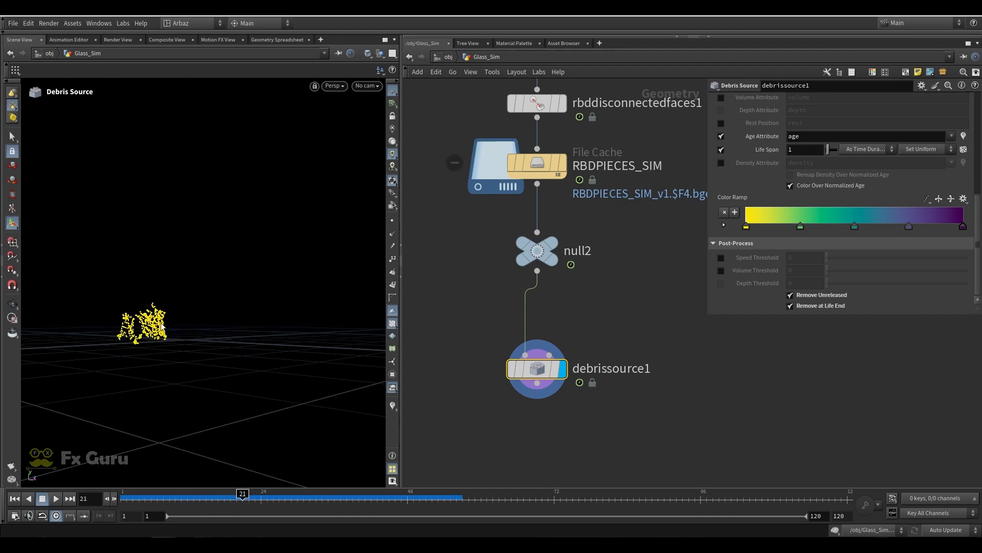
mouse_move(161, 327)
alt+mouse_down()
mouse_move(180, 336)
mouse_move(163, 324)
alt+mouse_up()
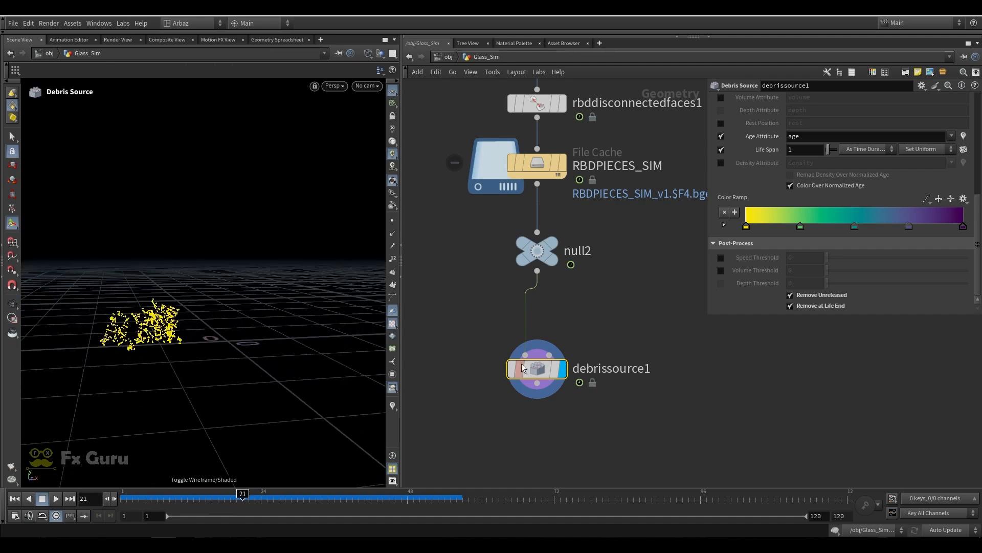
Overlay null2 as a template and compare the debris points with the glass pieces around frames 20 and 21.
drag(523, 367, 542, 387)
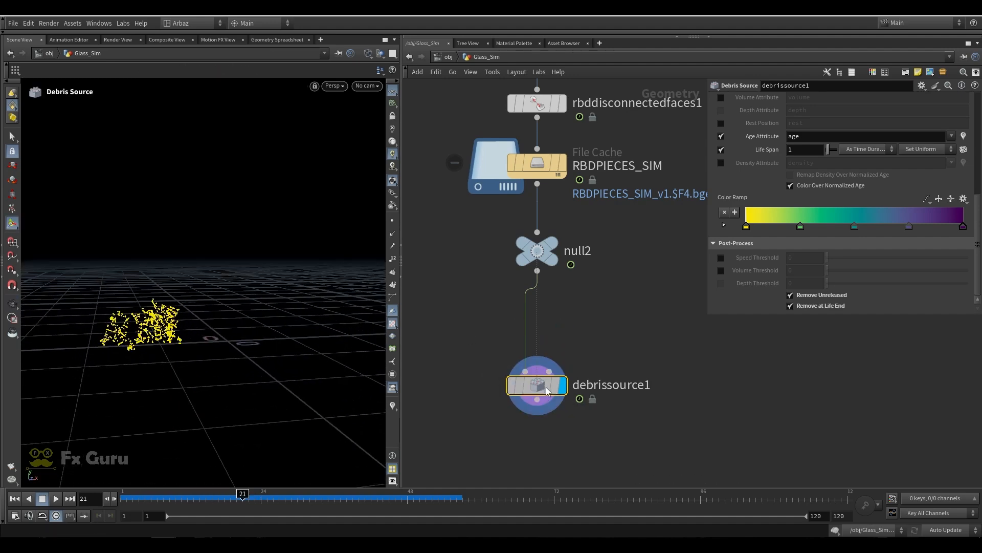
click(551, 259)
key(Escape)
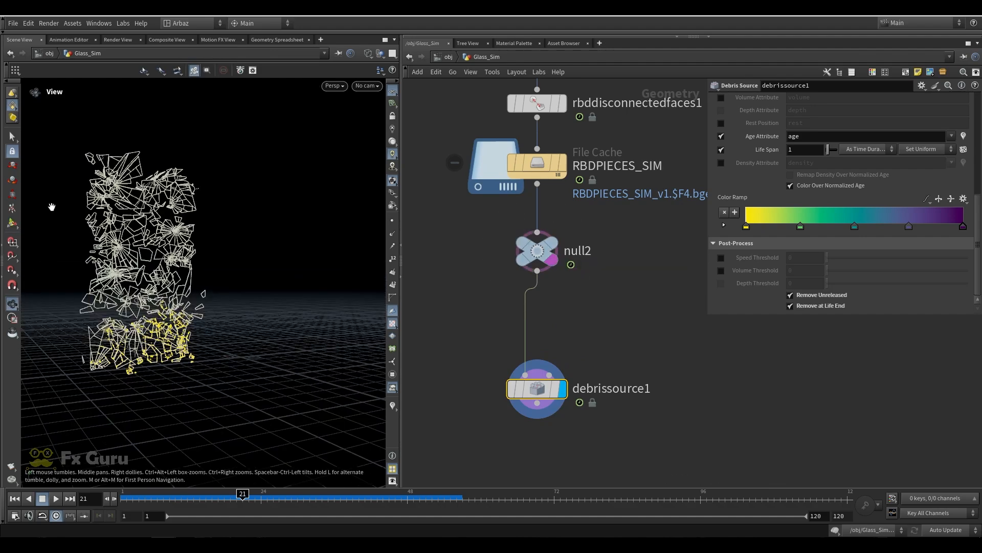
drag(160, 351, 109, 330)
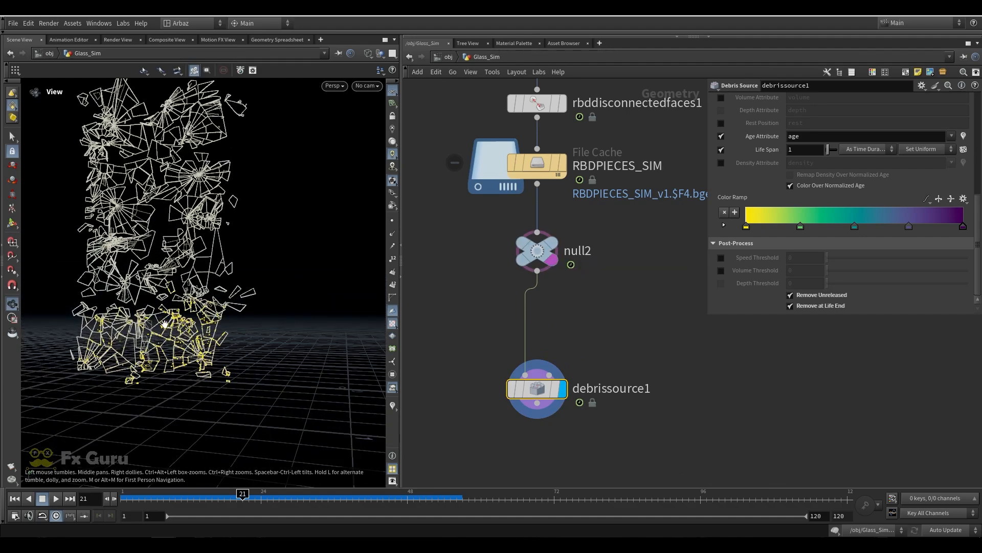
click(228, 499)
drag(150, 493, 236, 485)
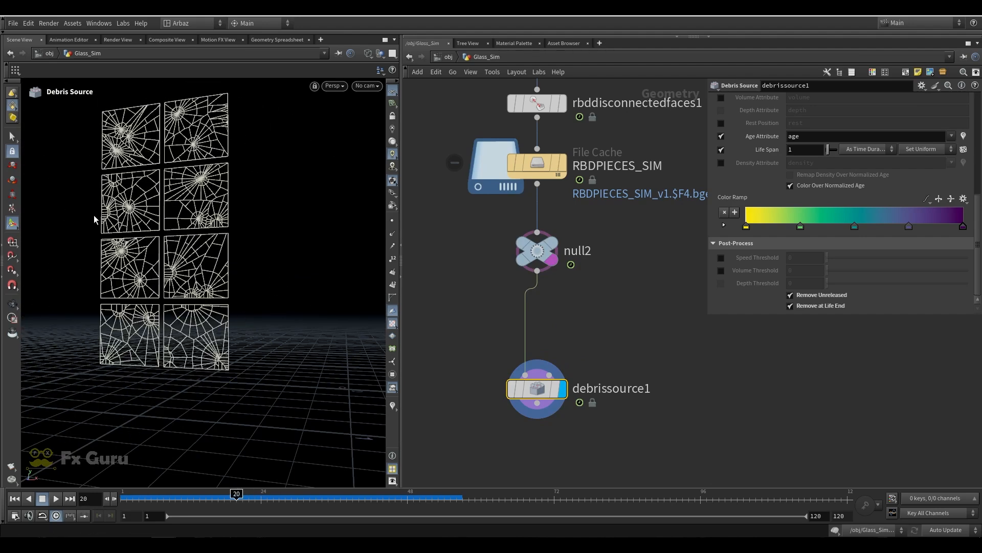
Display null2 without its template overlay and return the viewport to shaded display.
click(553, 241)
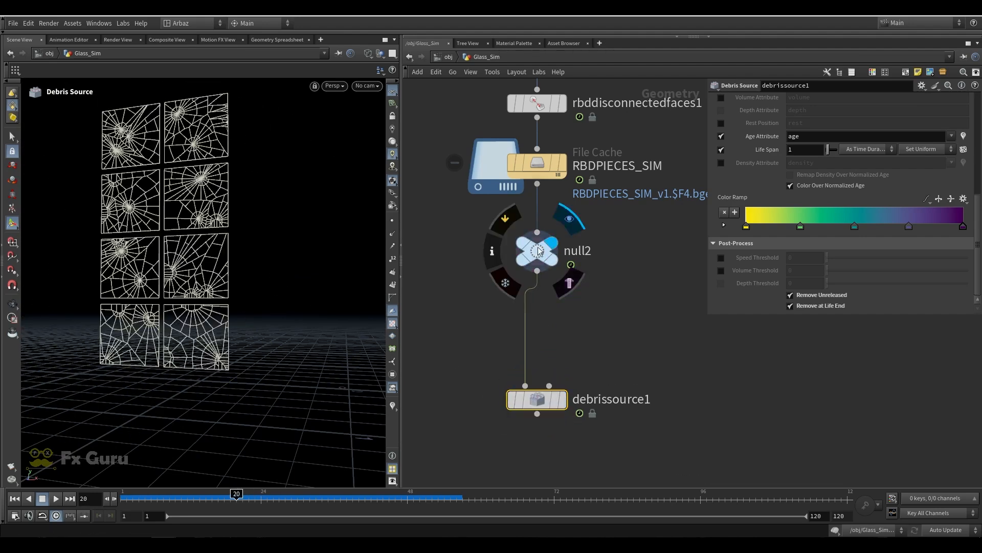
click(536, 251)
key(shift+w)
Try an Unpack node between null2 and debrissource1 and detach it from the wire.
middle_drag(595, 341, 588, 289)
drag(536, 351, 537, 387)
key(Tab)
text(un)
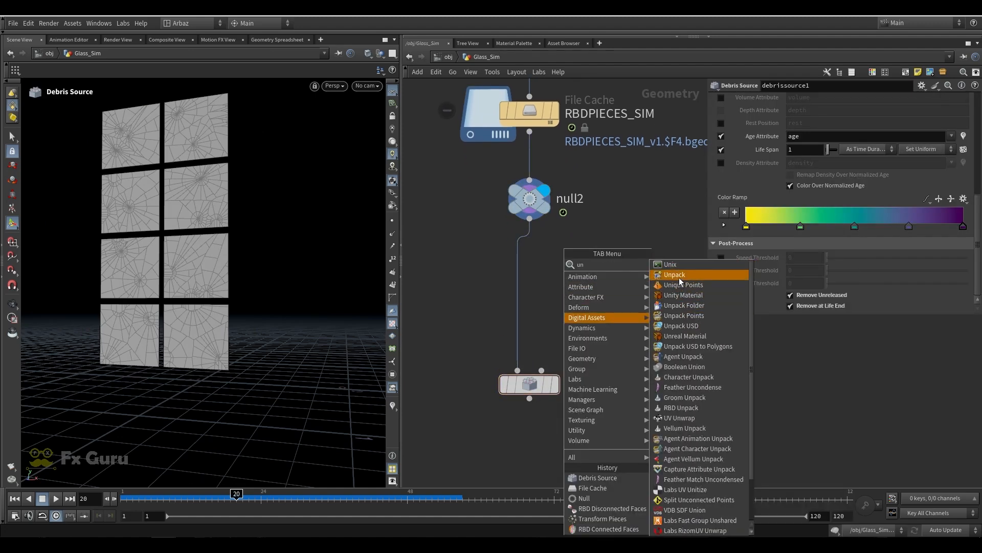
click(679, 277)
click(517, 281)
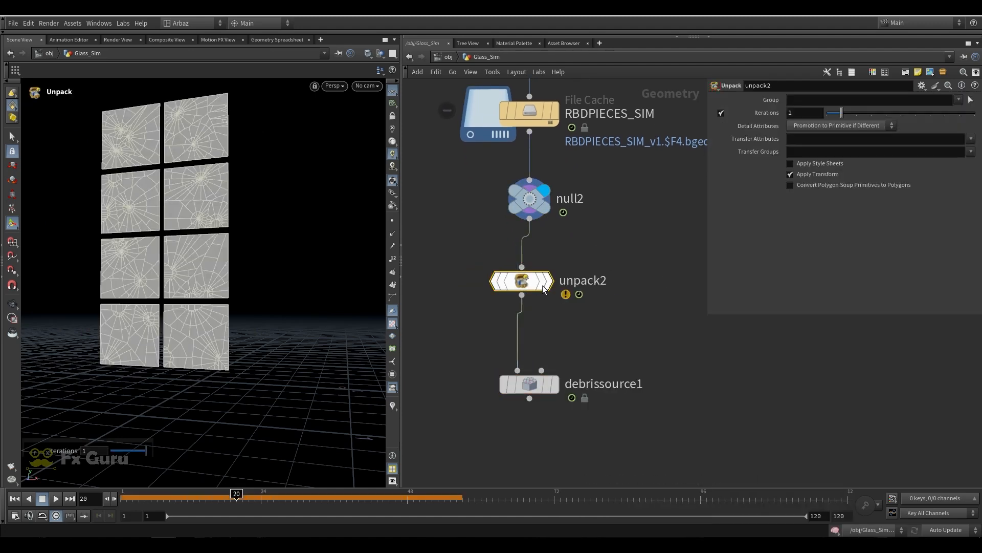
drag(518, 286, 633, 273)
Insert a Convert node between null2 and debrissource1, and display debrissource1.
key(Tab)
text(c)
mouse_move(581, 307)
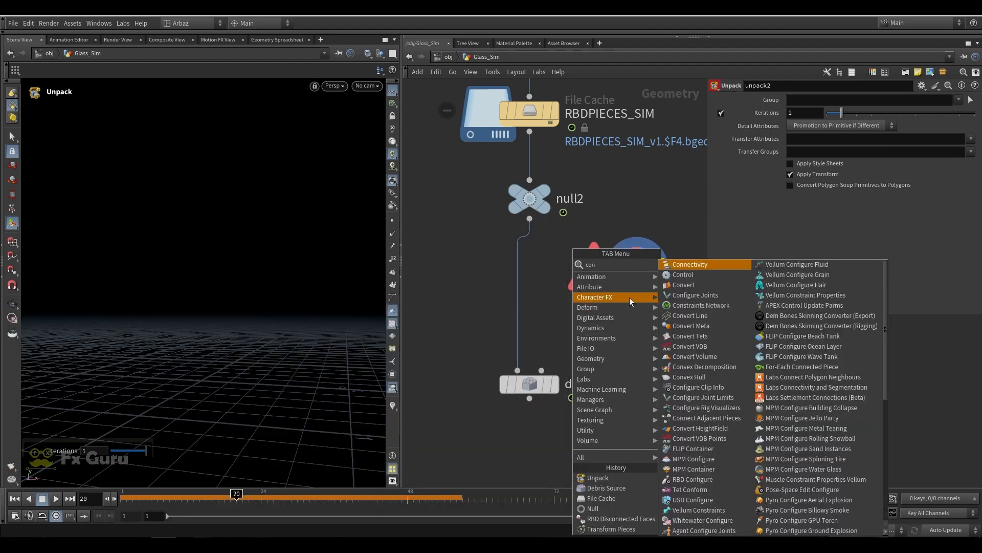
click(681, 289)
click(527, 275)
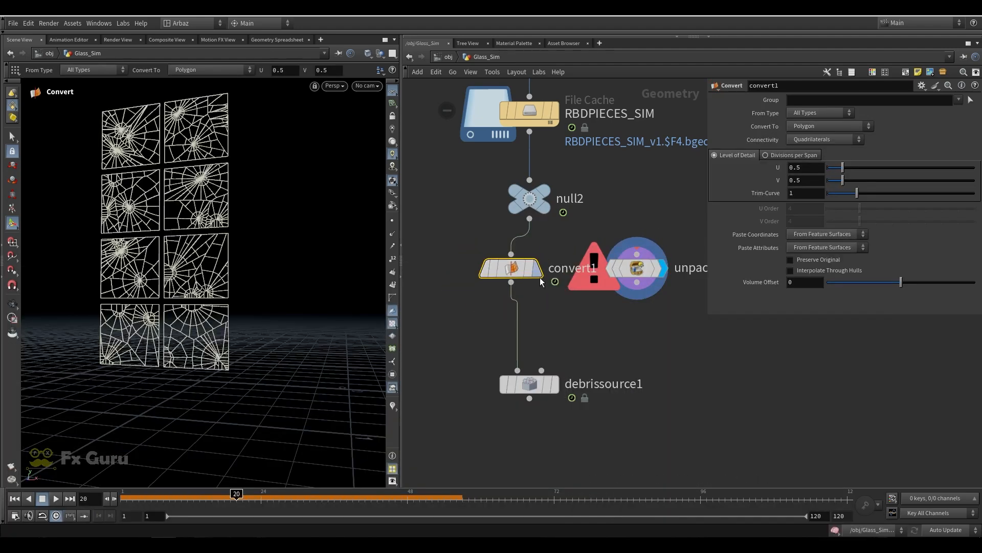
click(523, 385)
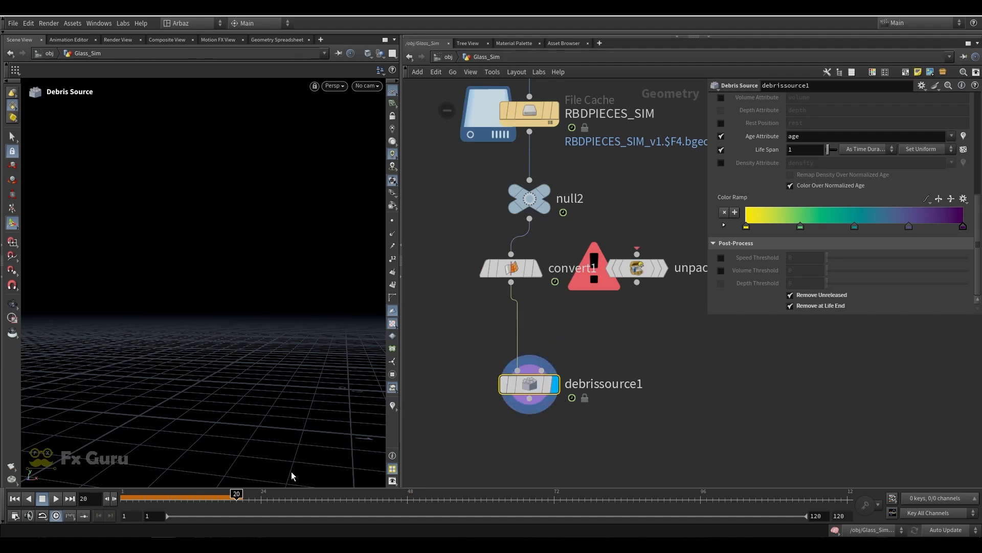
Play the debris source from the first frame and examine its points around frame 22.
click(14, 499)
click(56, 500)
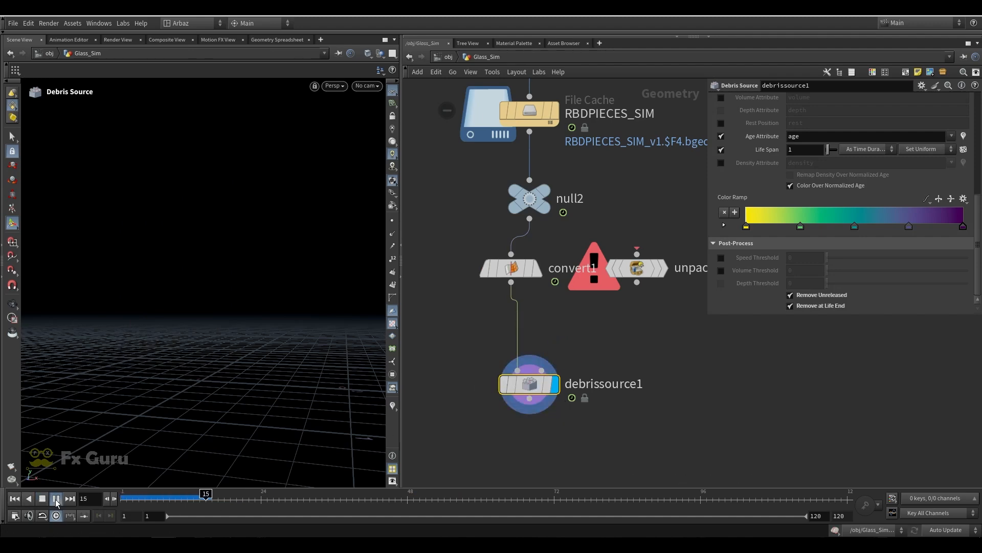
click(57, 500)
mouse_move(208, 493)
mouse_down()
mouse_move(270, 494)
mouse_move(249, 494)
mouse_up()
alt+drag(197, 287, 149, 301)
Align null2 directly above convert1 in the network.
scroll(435, 252, down, 3)
middle_drag(437, 256, 477, 366)
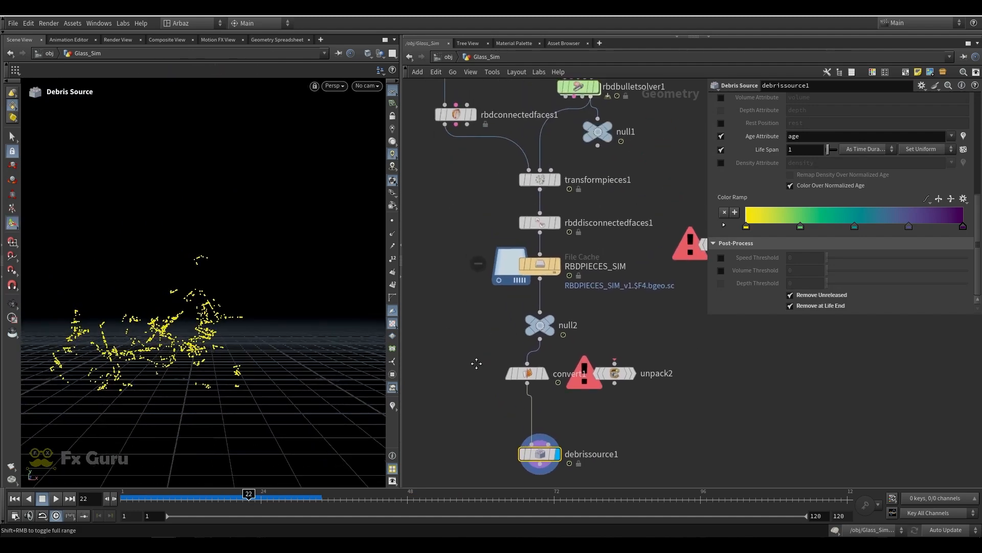
drag(545, 329, 533, 329)
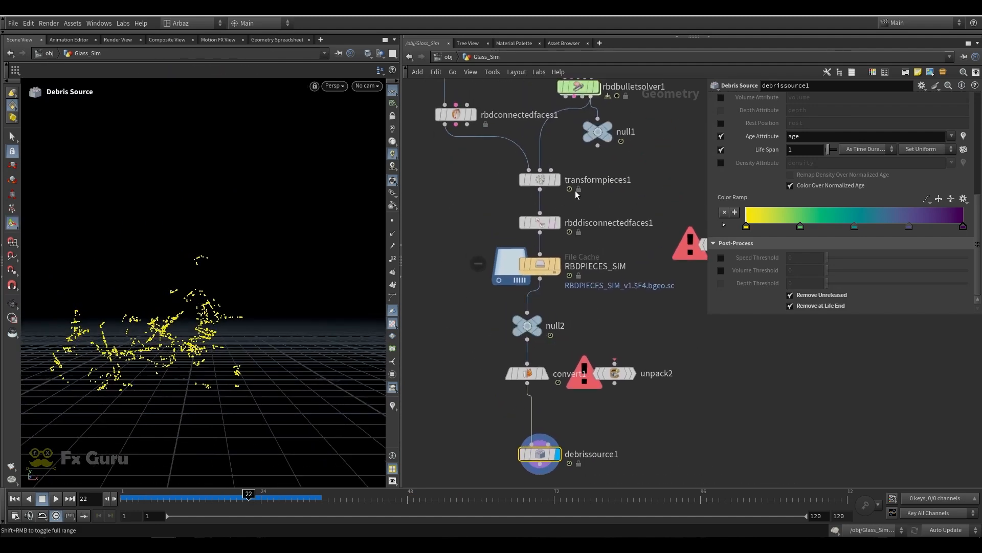
Return to frame 1, wire rbdbulletsolver1's first output into debrissource1's first input, and move debrissource1 clear of the convert1 chain.
scroll(575, 191, up, 2)
mouse_move(596, 202)
mouse_down()
mouse_move(493, 231)
mouse_move(447, 219)
mouse_move(471, 178)
mouse_move(585, 196)
mouse_up()
key(ctrl+Up)
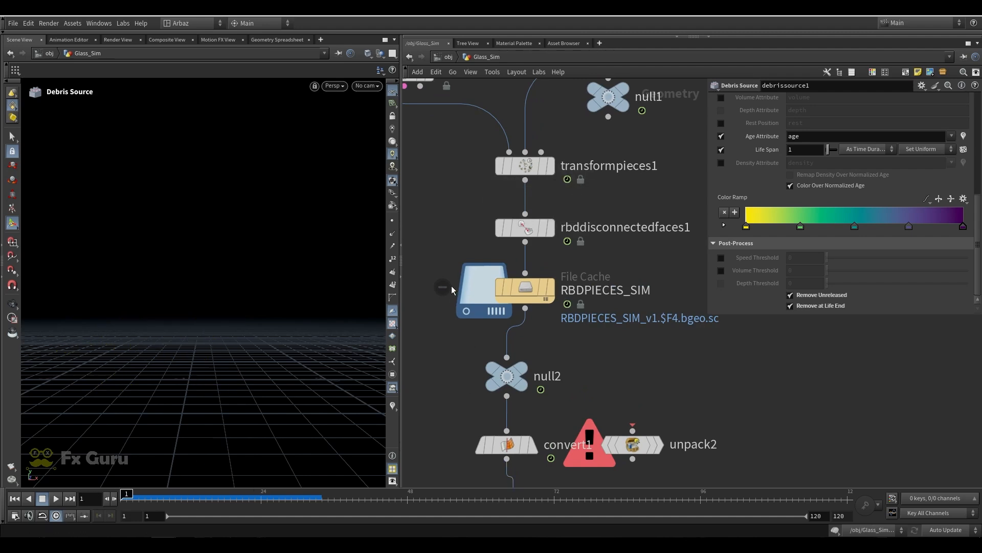
scroll(450, 283, down, 2)
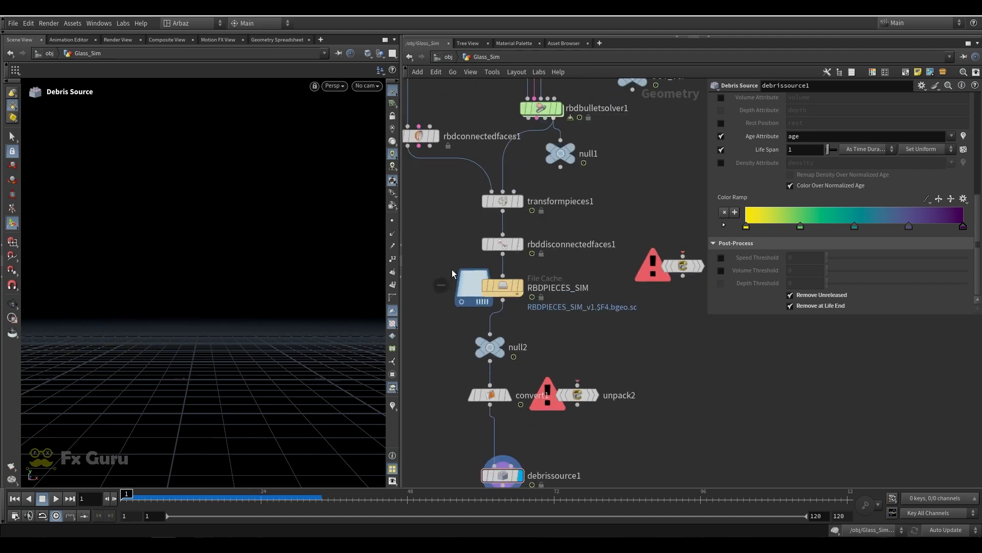
click(529, 121)
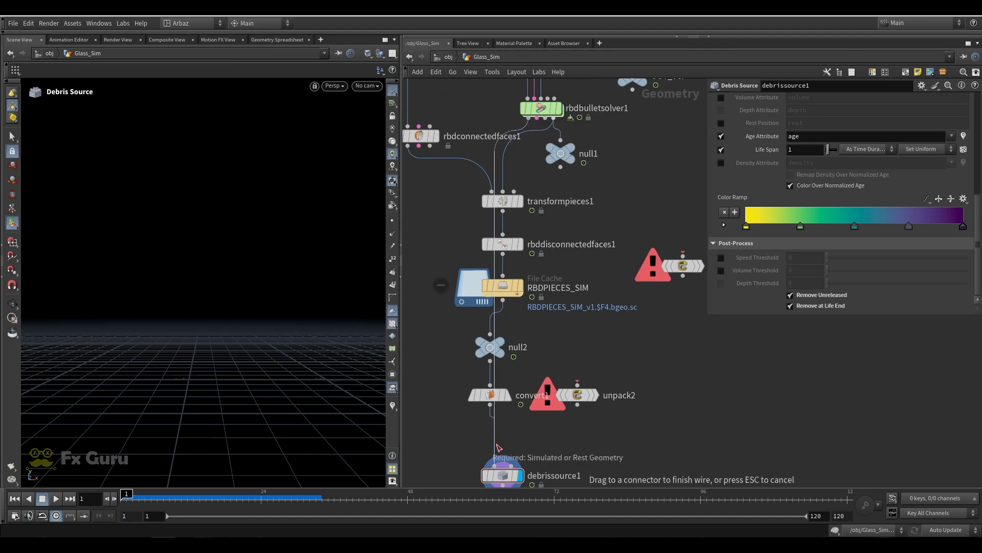
click(503, 464)
drag(531, 478, 561, 470)
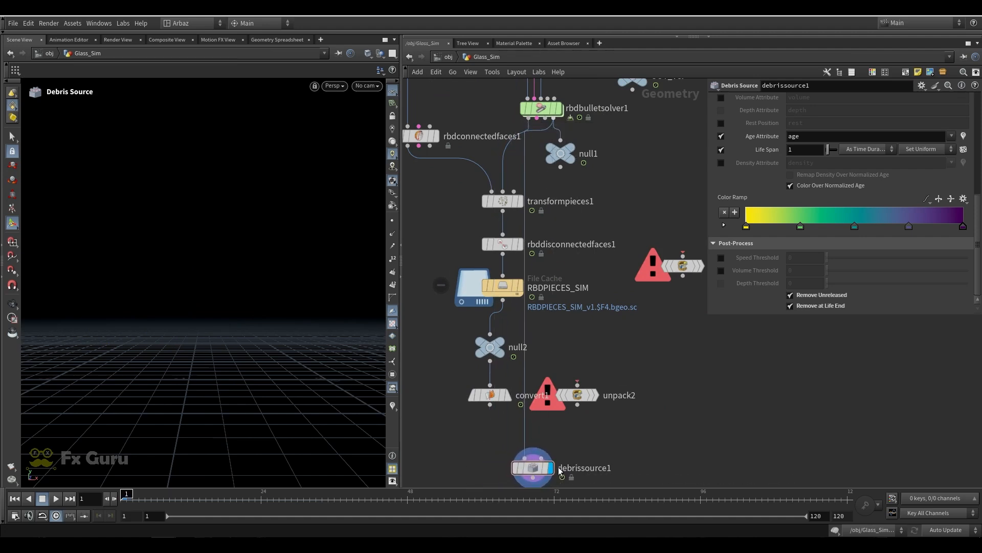
Play the rewired debris source and examine its emitted points up to frame 25.
click(56, 499)
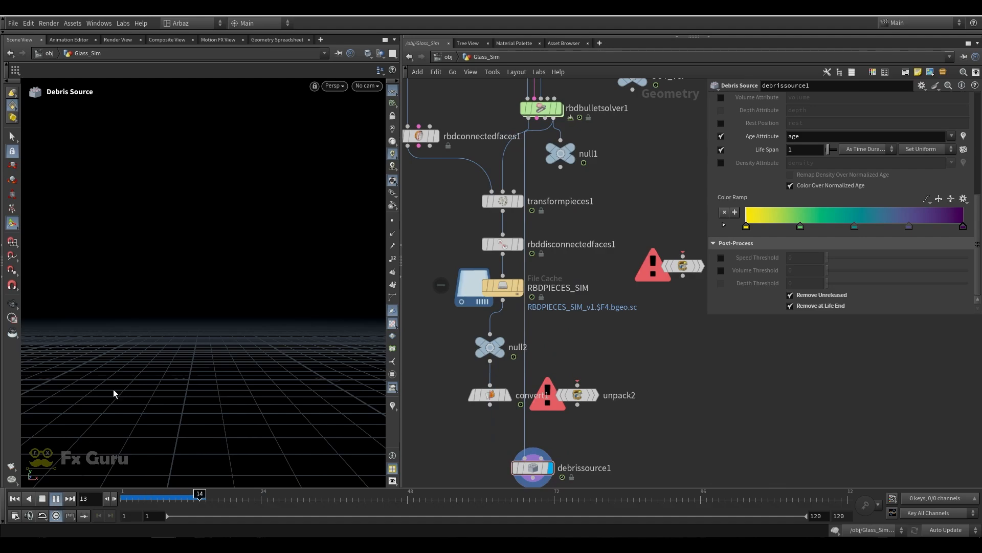
alt+drag(114, 392, 212, 327)
click(42, 499)
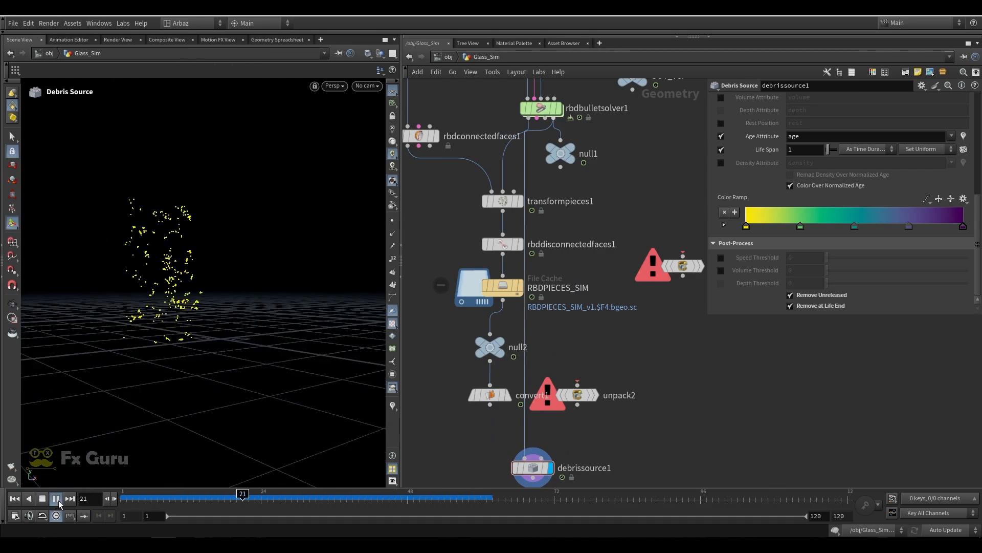
click(229, 492)
drag(229, 493, 267, 493)
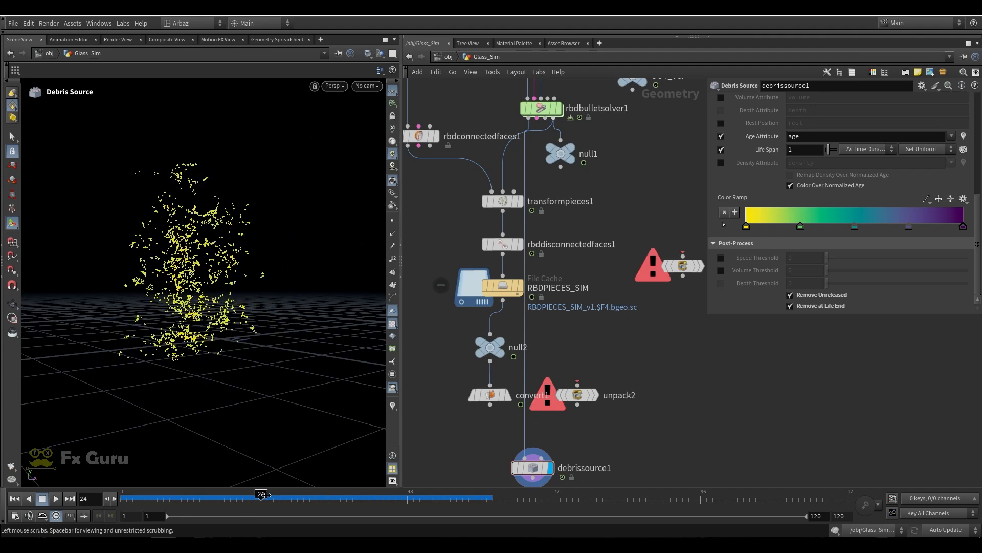
scroll(540, 383, down, 3)
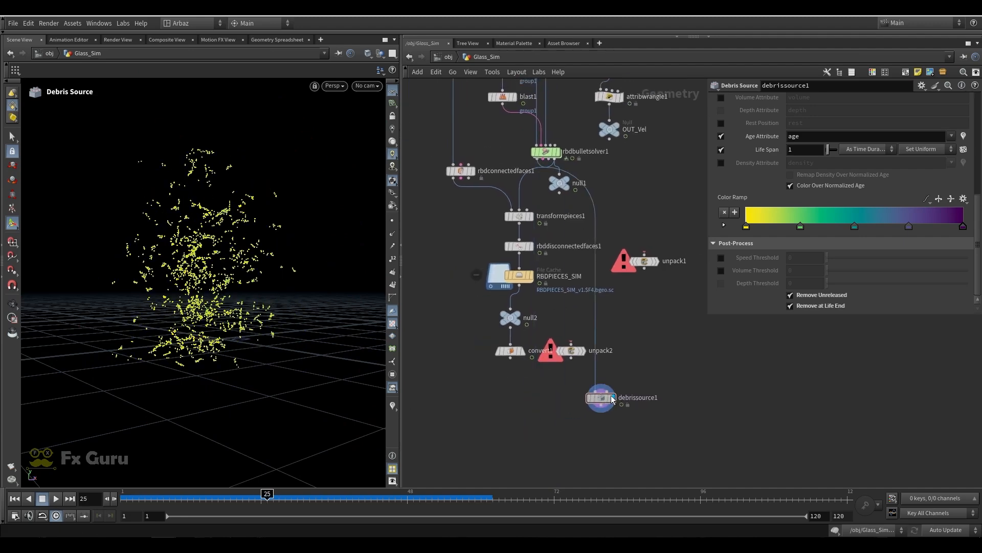
Delete the unpack2 and convert1 nodes from the Glass_Sim network and reposition debrissource1.
scroll(552, 152, up, 3)
scroll(513, 203, down, 3)
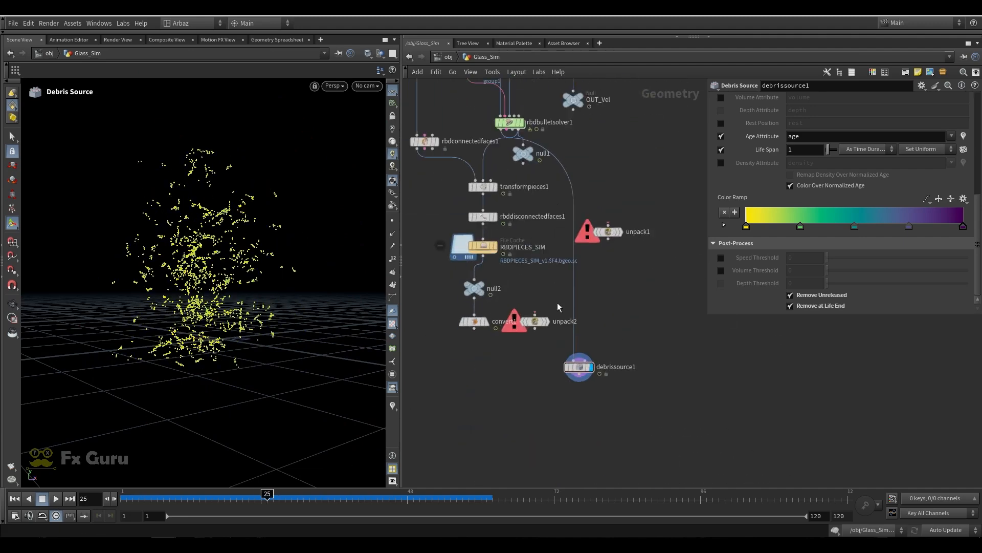
scroll(481, 270, up, 2)
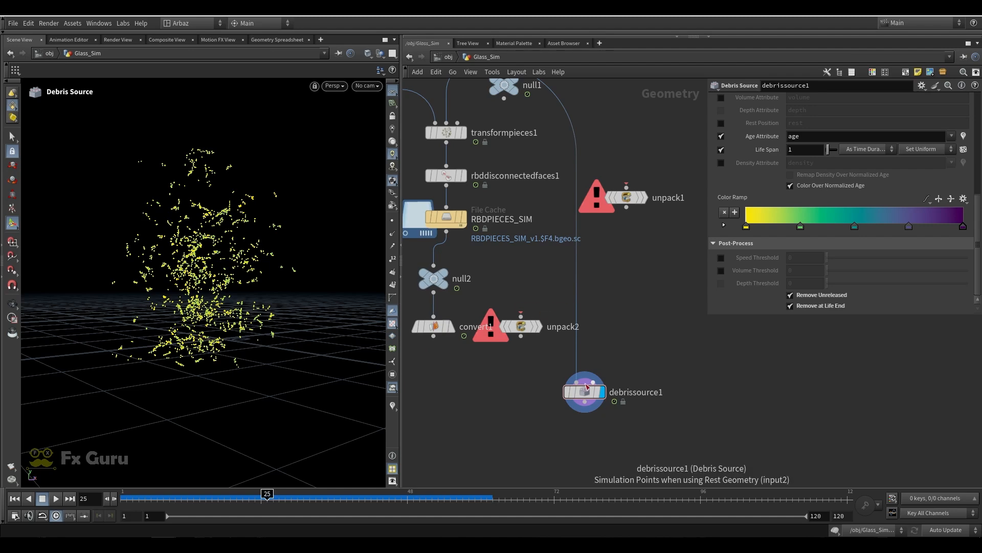
drag(587, 392, 572, 391)
click(536, 326)
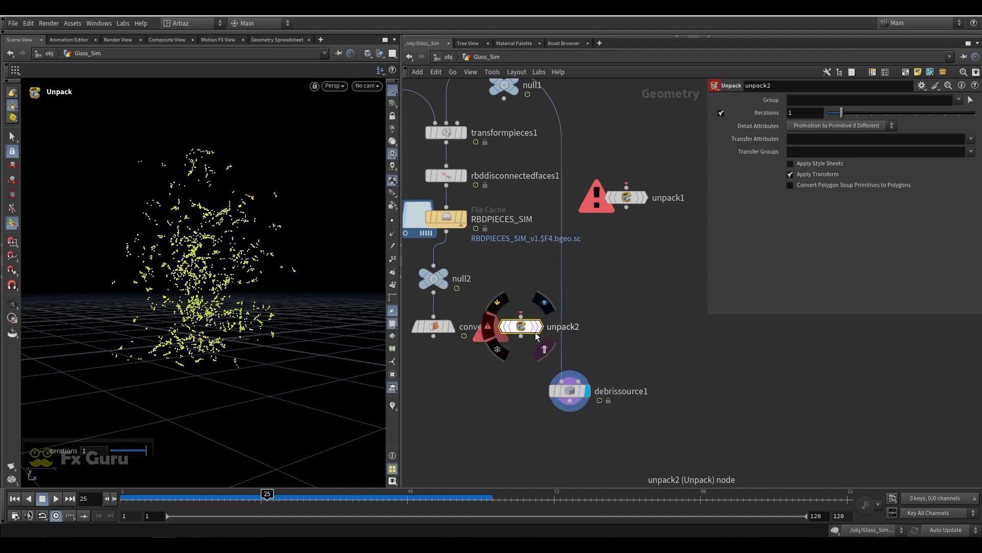
key(Delete)
scroll(486, 317, down, 2)
drag(432, 307, 428, 310)
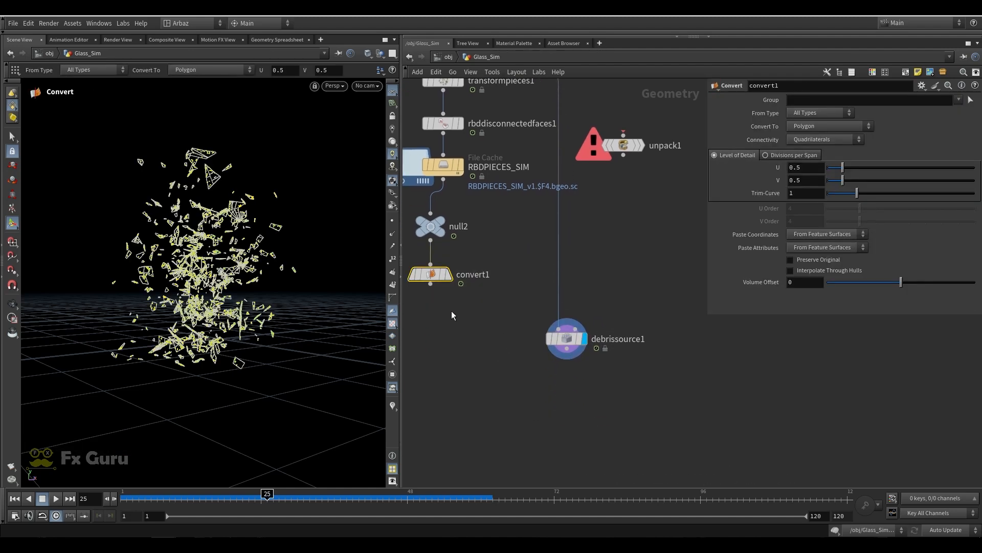
key(Delete)
middle_drag(548, 355, 488, 301)
drag(515, 284, 520, 319)
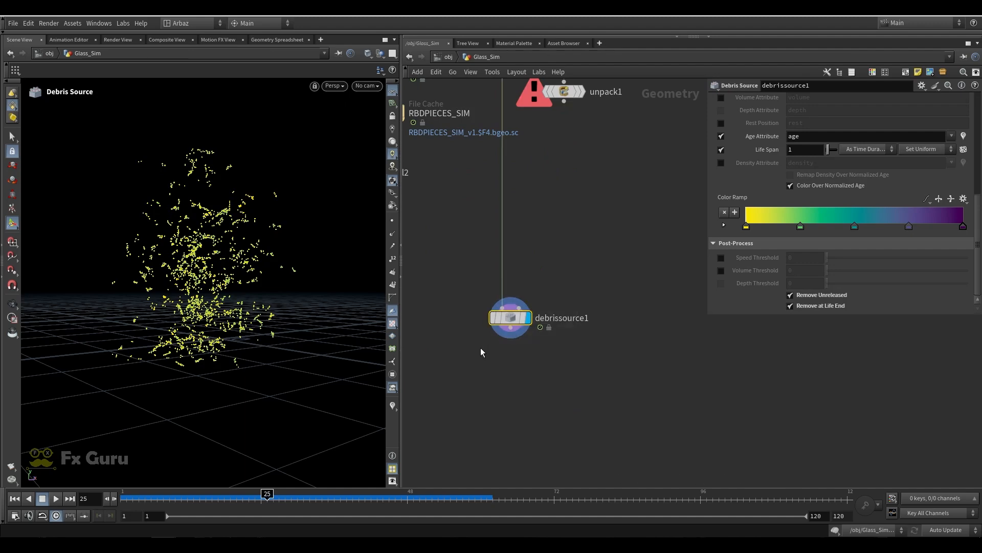
Set debrissource1's Life Span to 0.35 and play the debris animation from the first frame.
drag(267, 499, 291, 499)
alt+drag(224, 252, 271, 288)
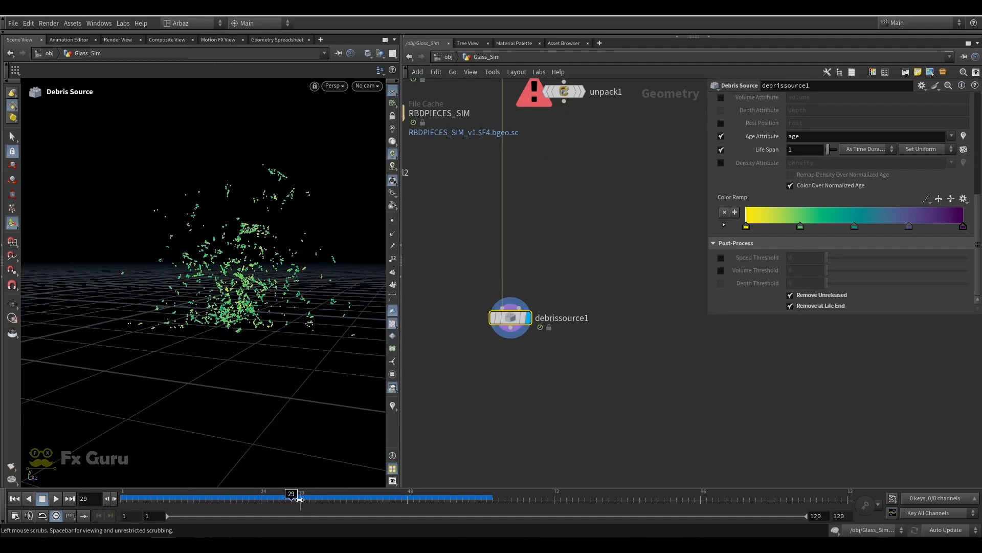
mouse_move(299, 494)
mouse_down()
mouse_move(433, 493)
mouse_move(291, 494)
mouse_up()
scroll(801, 153, up, 1)
text(0.35)
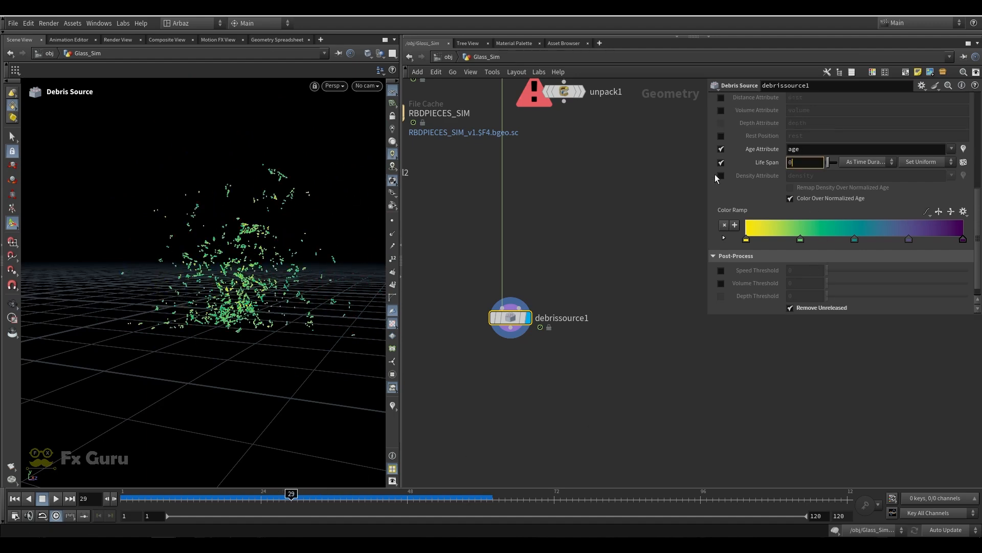
key(Return)
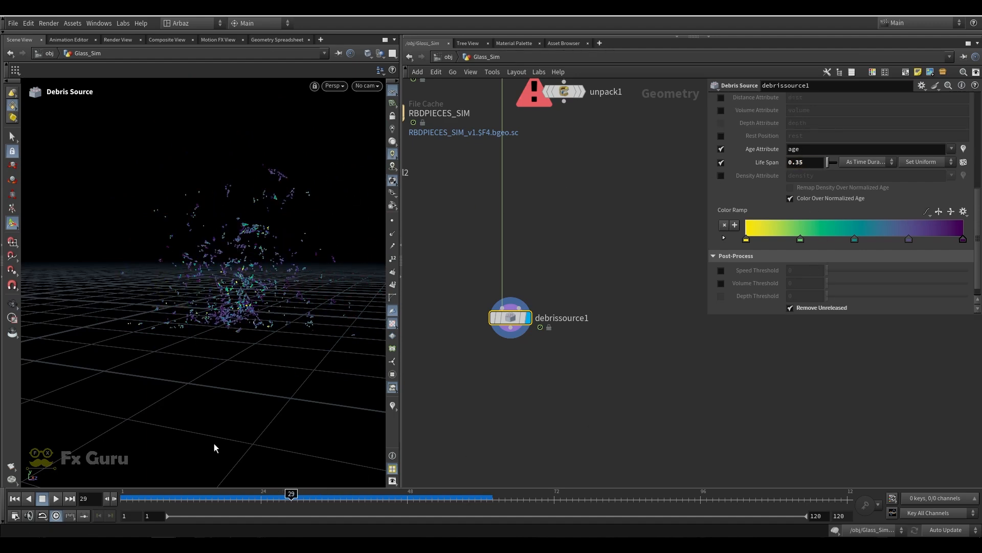
click(15, 498)
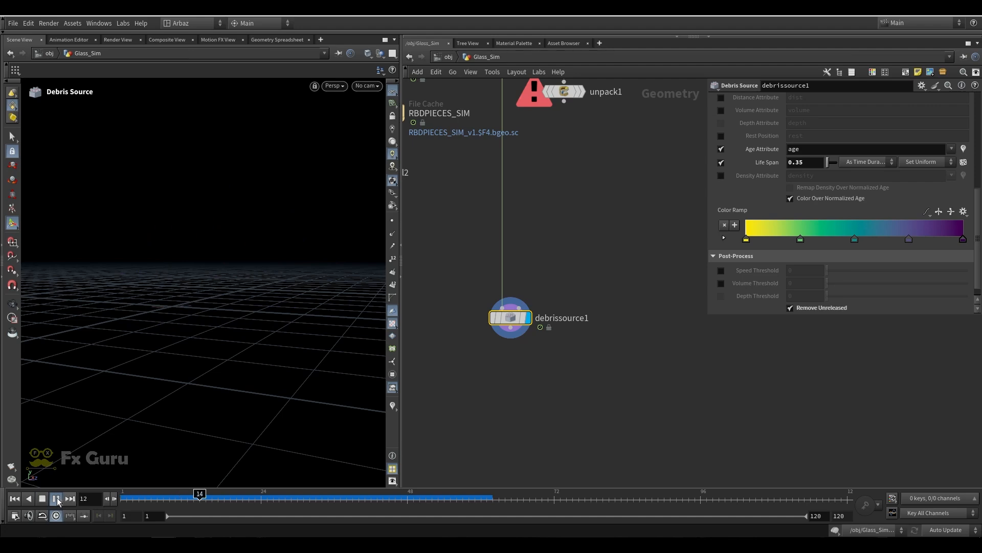
key(ctrl+Up)
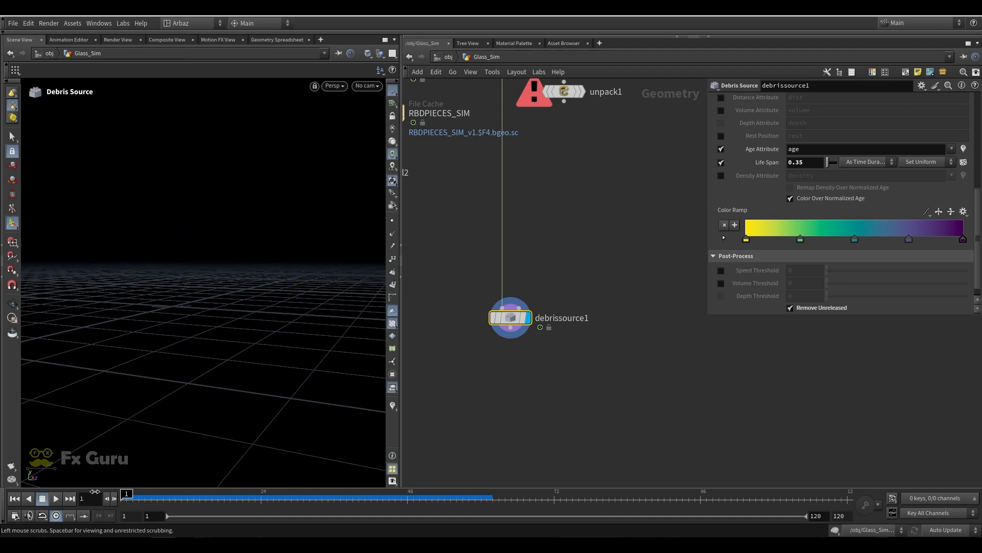
Disable Color Over Normalized Age on debrissource1 and review the debris points at frame 29.
click(803, 199)
click(56, 498)
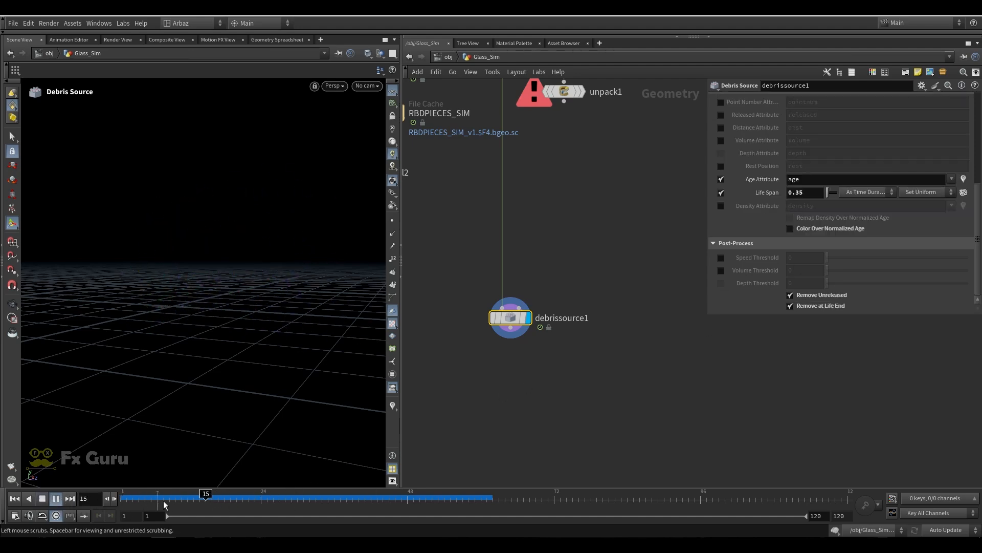
drag(348, 498, 291, 489)
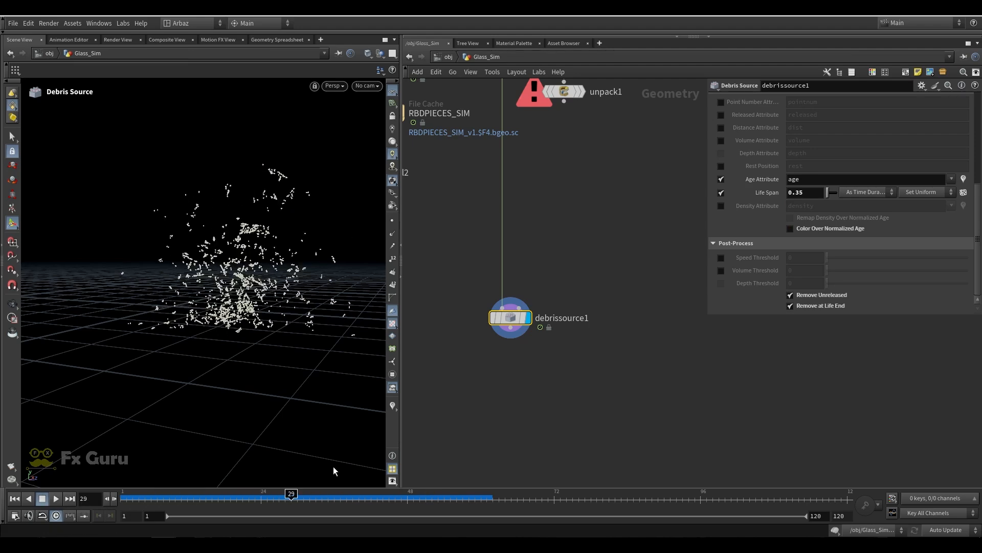
Check the debris points' velocity trails in the viewport and examine debrissource1's point attributes in its node info.
click(393, 249)
click(394, 251)
click(394, 251)
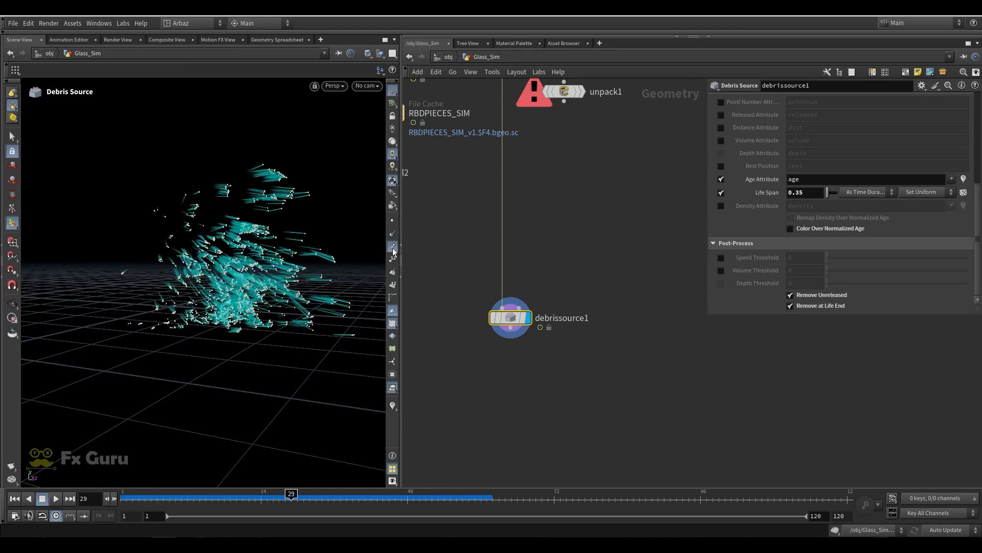
alt+drag(287, 240, 271, 250)
click(479, 318)
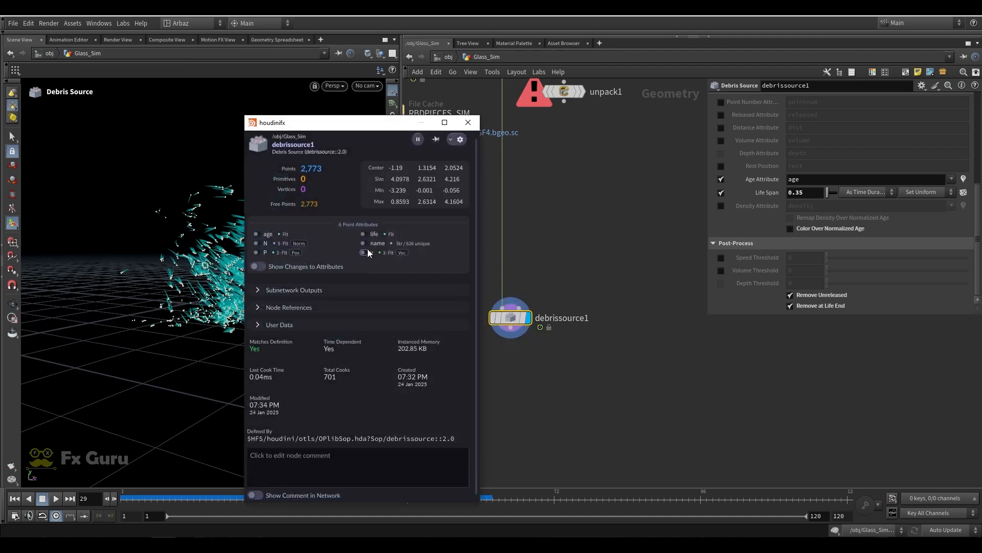
click(470, 121)
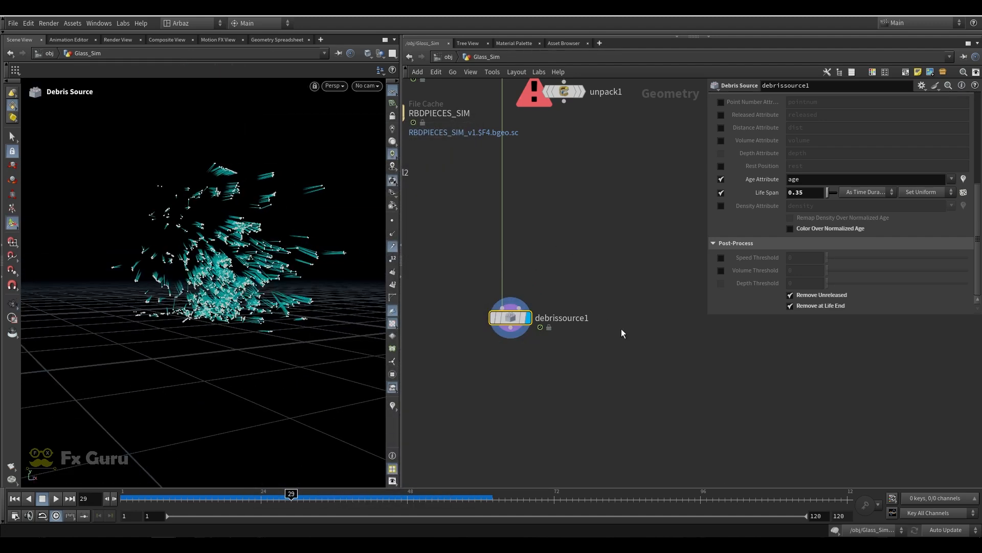
middle_drag(552, 234, 582, 345)
scroll(495, 164, down, 3)
scroll(538, 290, up, 3)
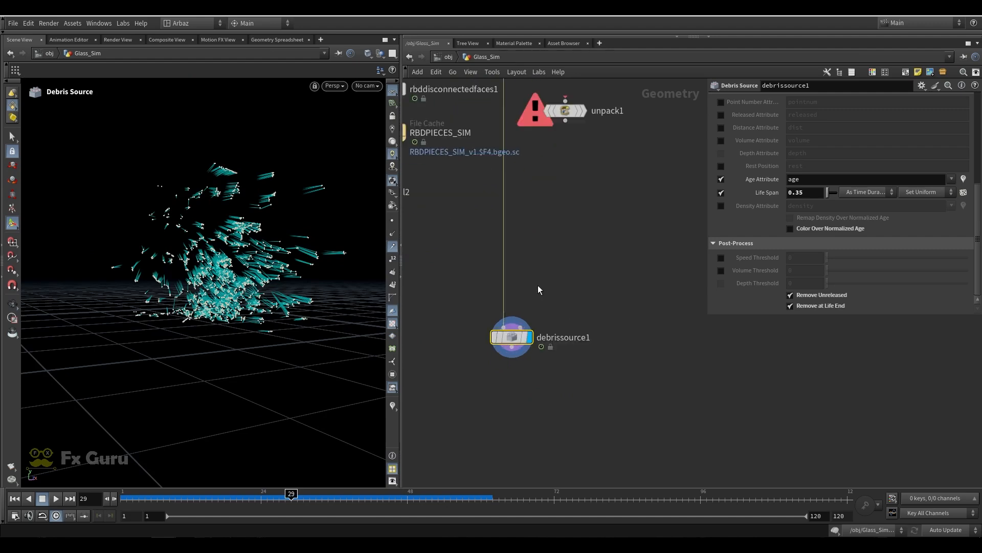
click(393, 248)
Add a POP Network fed by debrissource1's output and open its contents.
middle_drag(492, 389, 500, 296)
click(521, 259)
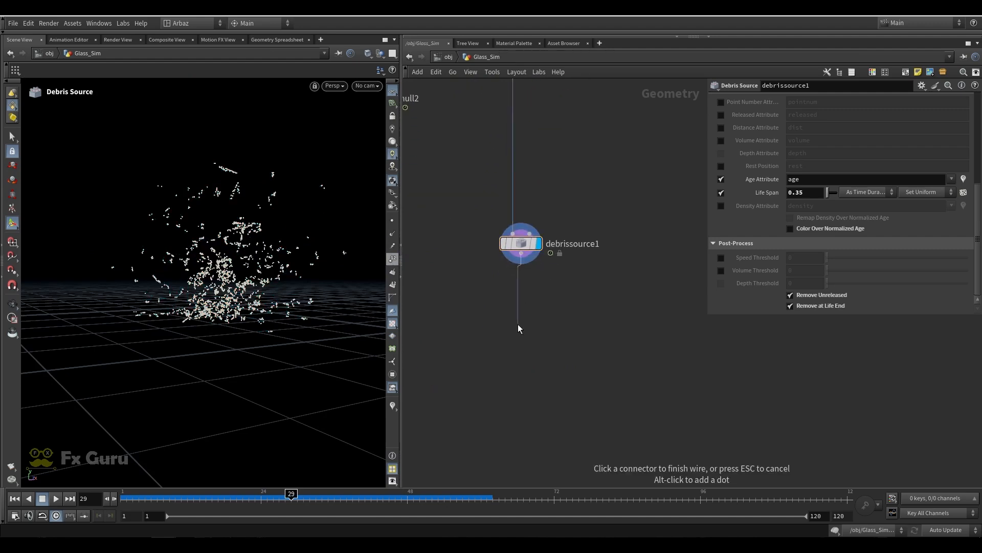
key(Tab)
text(pop)
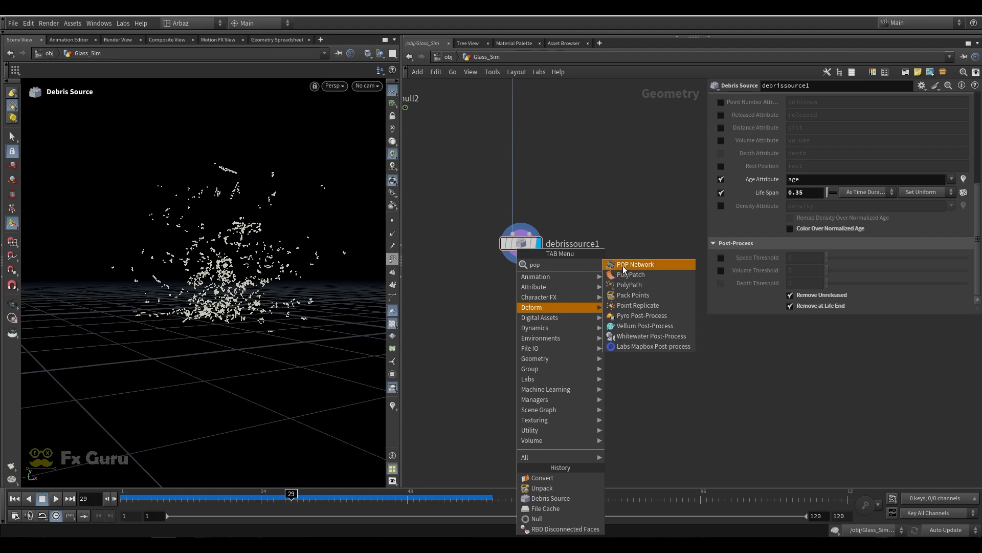
click(622, 266)
double_click(527, 328)
Spread out the nodes inside the POP network, placing source_first_input well above the wire_pops_into_here merge.
middle_drag(572, 325, 422, 354)
drag(516, 204, 472, 302)
middle_drag(489, 257, 421, 269)
drag(492, 229, 533, 177)
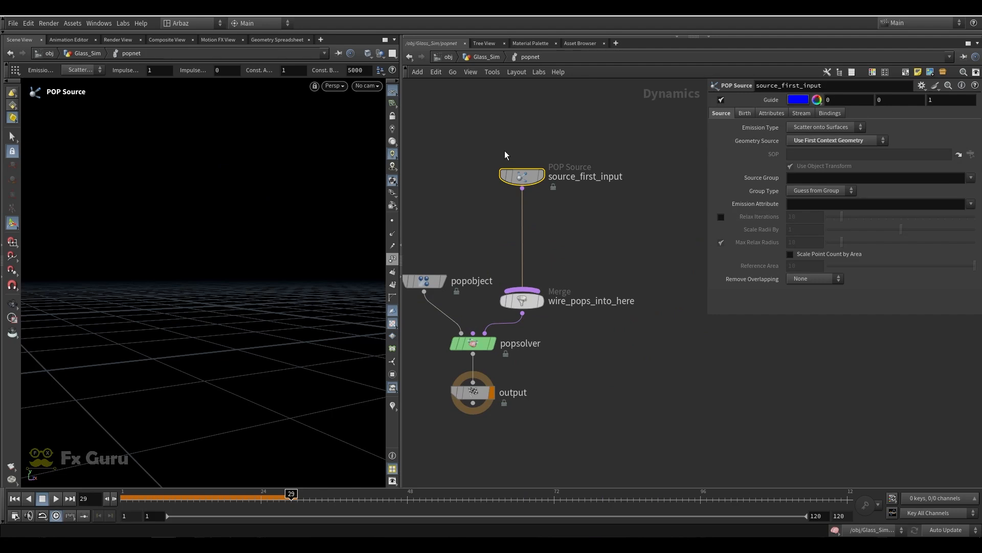
Set source_first_input's Emission Type to Points, leaving Use First Context Geometry as the geometry source.
click(810, 141)
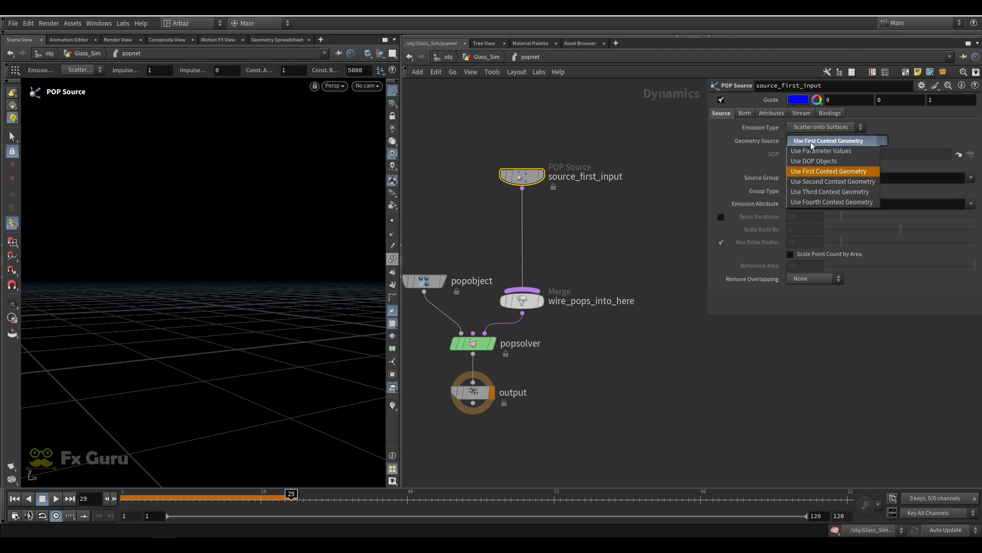
click(836, 140)
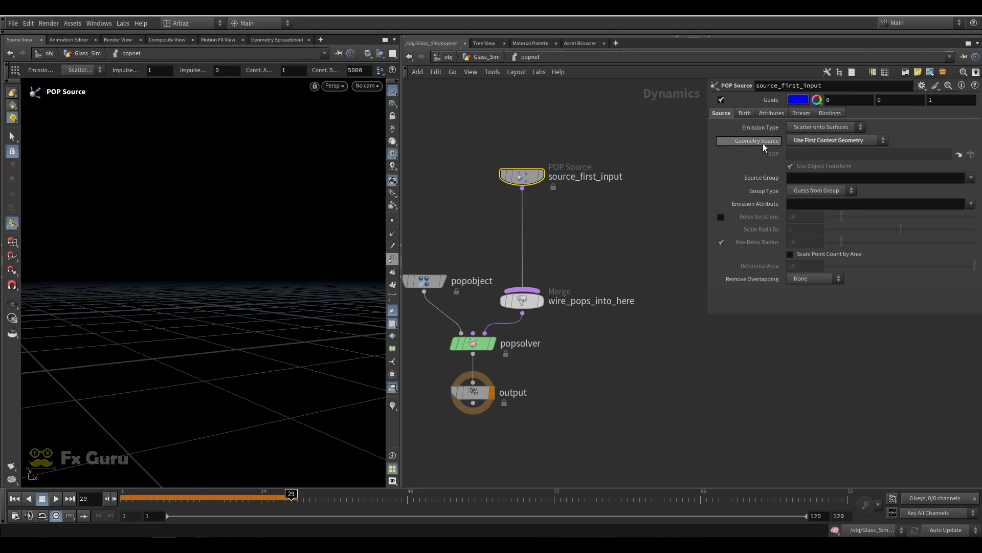
click(802, 131)
click(819, 159)
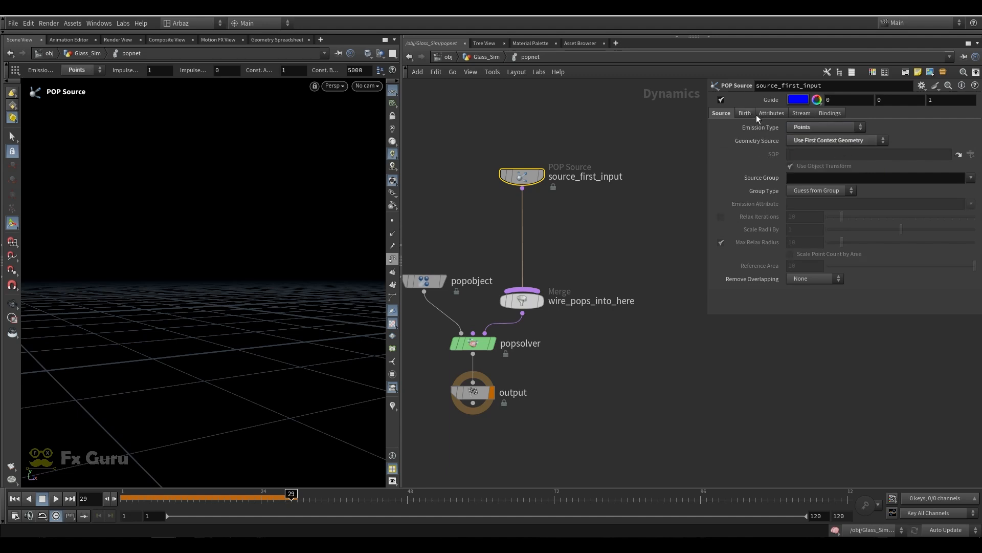
Limit the POP source's Inherit Attributes to v.
click(750, 114)
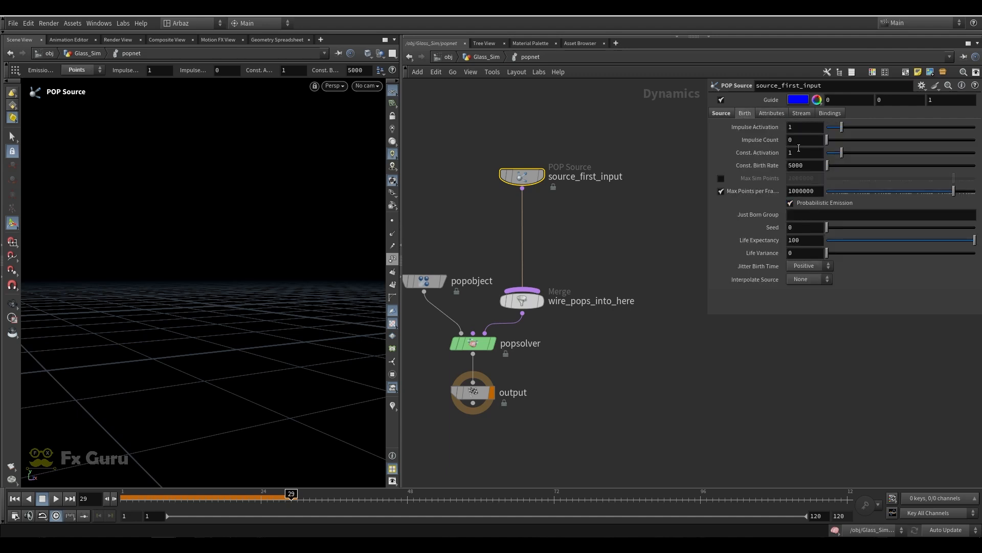
click(771, 114)
click(822, 142)
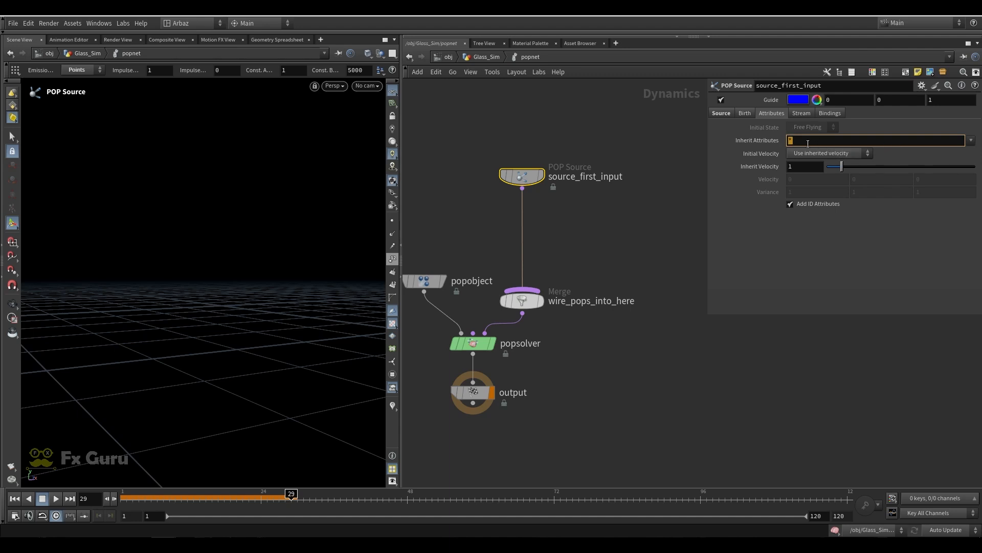
key(Return)
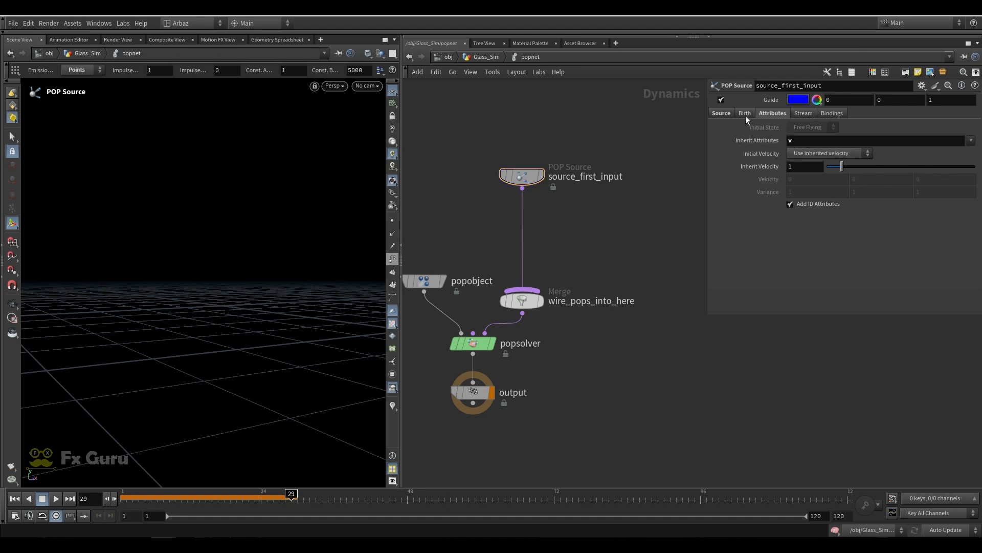
Re-enter 100 as the Life Expectancy in source_first_input's birth settings.
click(745, 114)
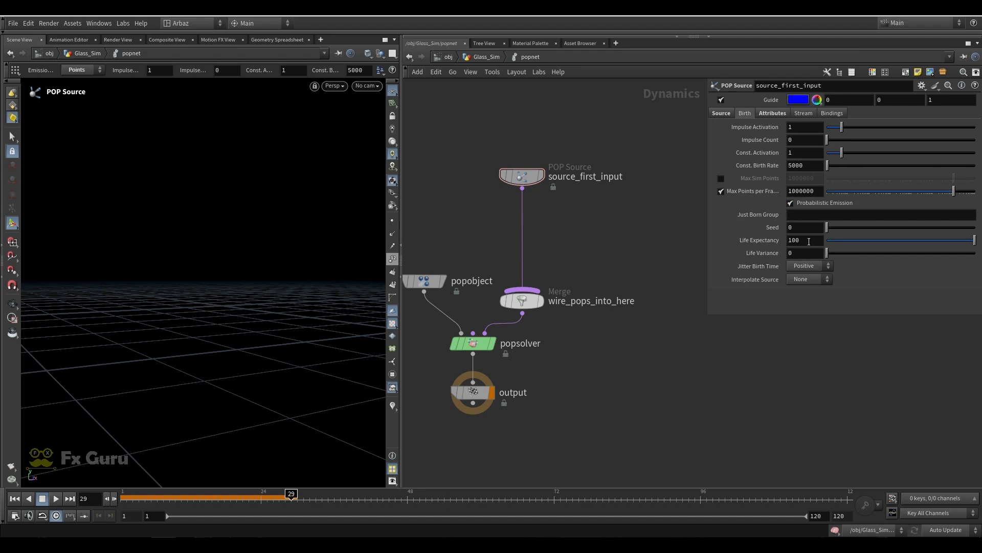
click(794, 241)
text(0)
key(BackSpace)
key(BackSpace)
text(100)
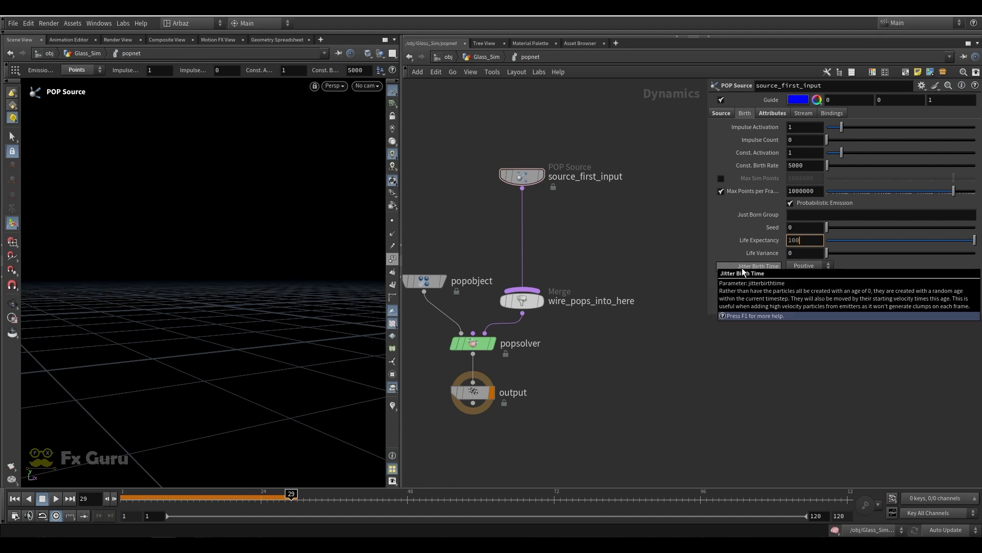
key(Return)
Play the POP simulation from frame 1, examine the particle motion, and return to the first frame.
drag(632, 240, 420, 120)
drag(419, 120, 506, 200)
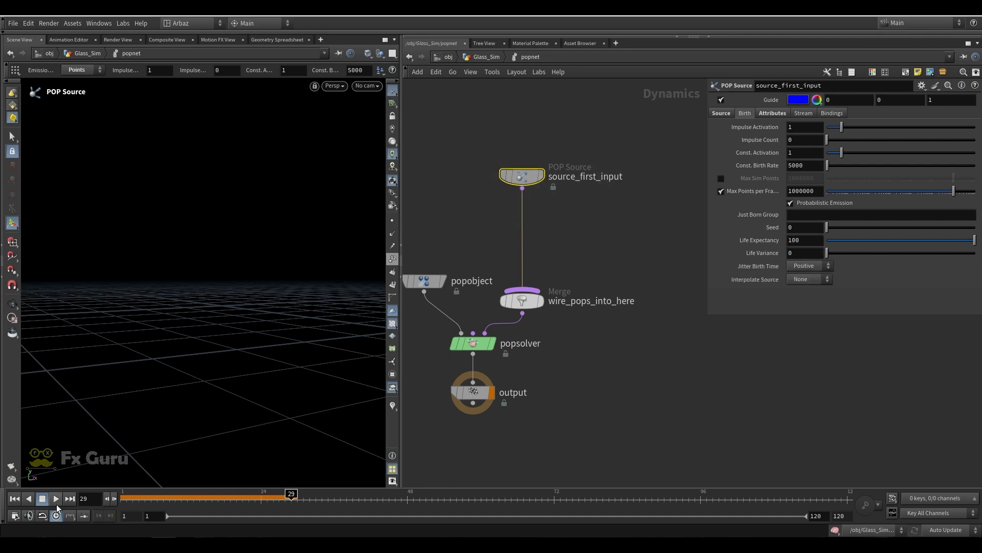
click(14, 498)
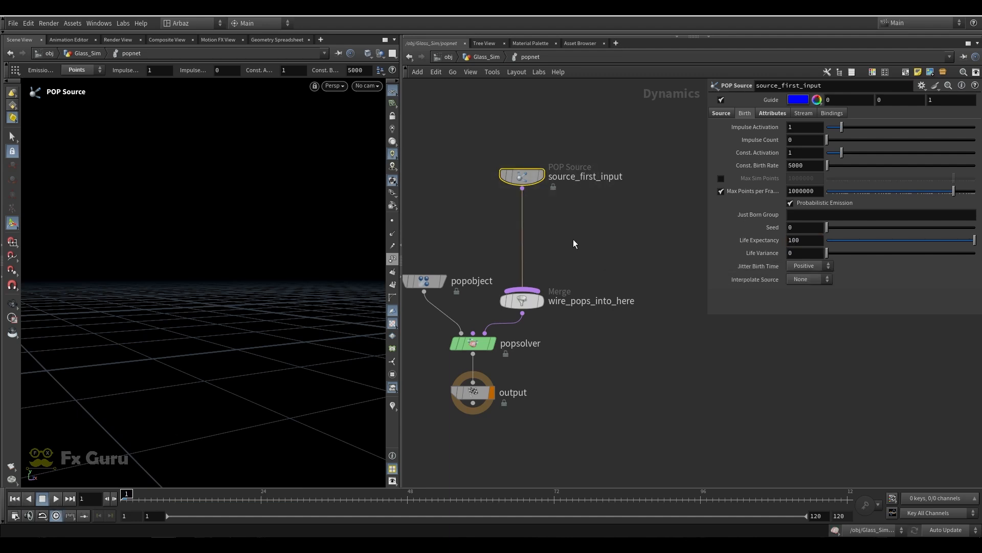
click(56, 500)
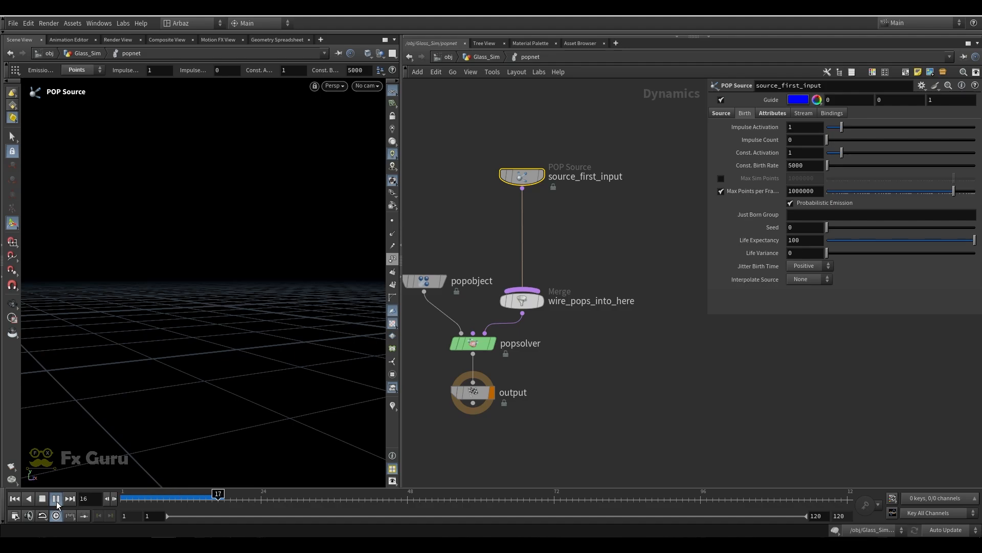
alt+drag(179, 283, 266, 335)
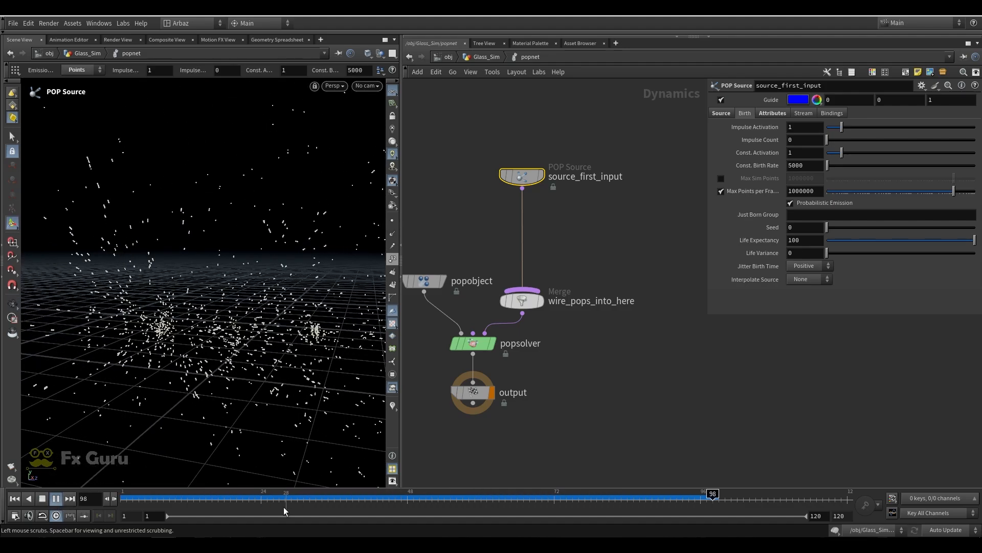
key(ctrl+Up)
Add a Ground Plane node beside the popsolver in the POP network.
scroll(523, 374, up, 2)
middle_drag(524, 374, 628, 277)
key(Tab)
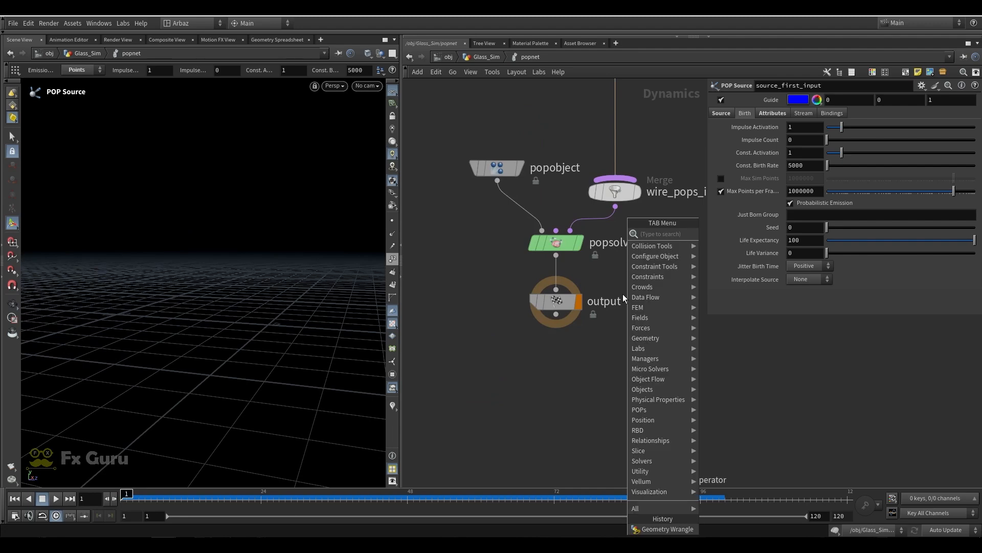
text(gr)
click(730, 245)
click(473, 266)
key(Tab)
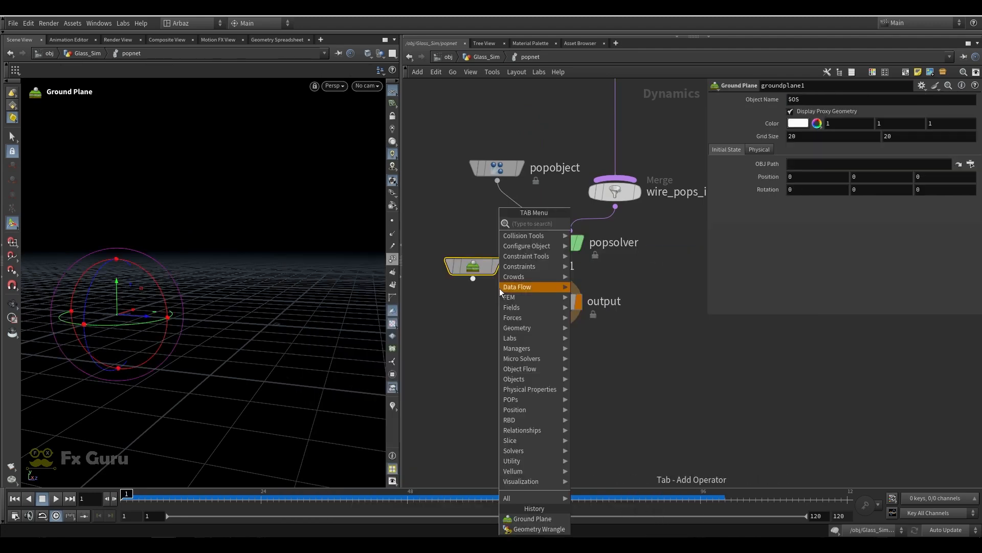
text(mr)
key(Escape)
Insert a Merge node between popsolver and output, wire in groundplane1, and order groundplane1 above popsolver in its inputs.
key(Tab)
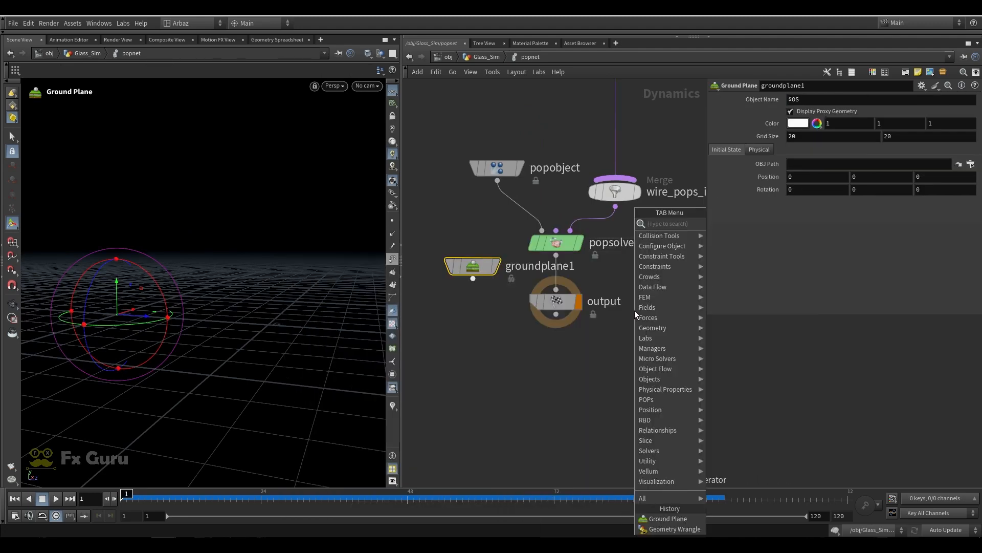
text(mer)
click(727, 224)
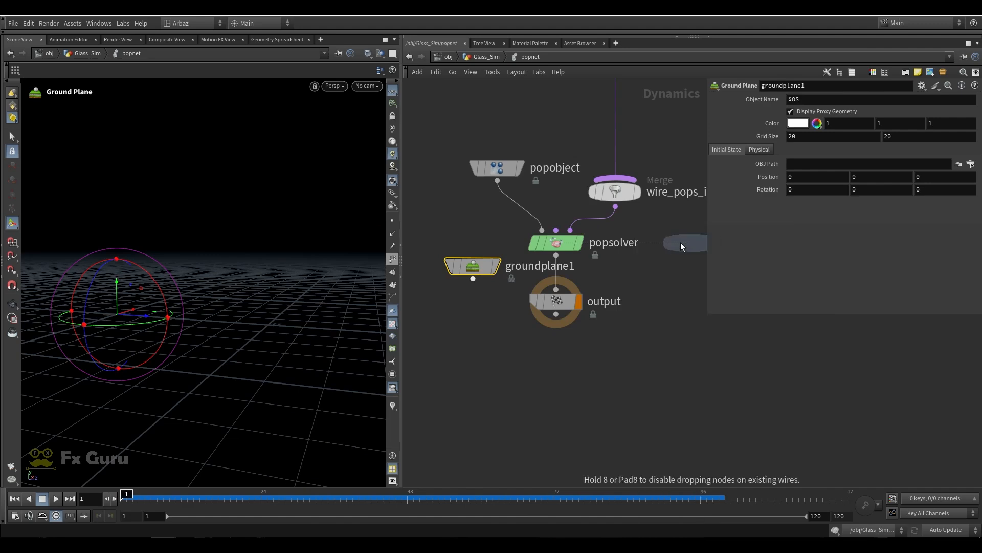
click(557, 280)
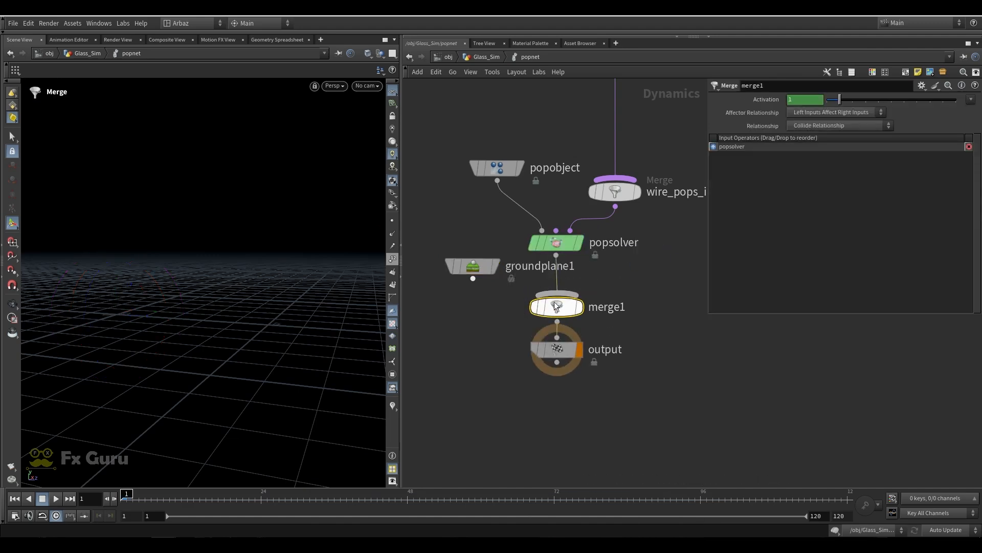
drag(473, 279, 557, 290)
drag(732, 155, 732, 146)
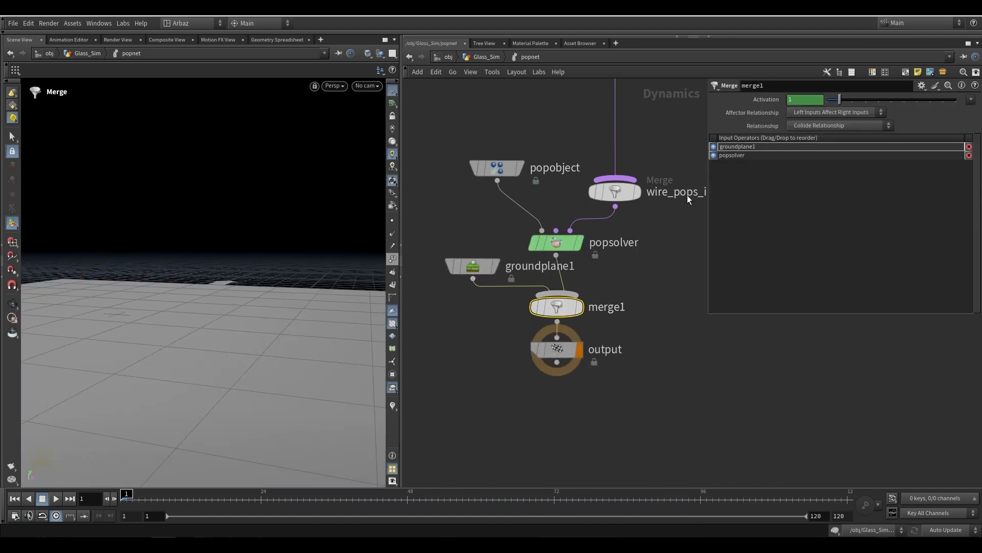
Insert a Gravity Force node between merge1 and output, moving the output node down to make room.
drag(562, 350, 562, 386)
key(Tab)
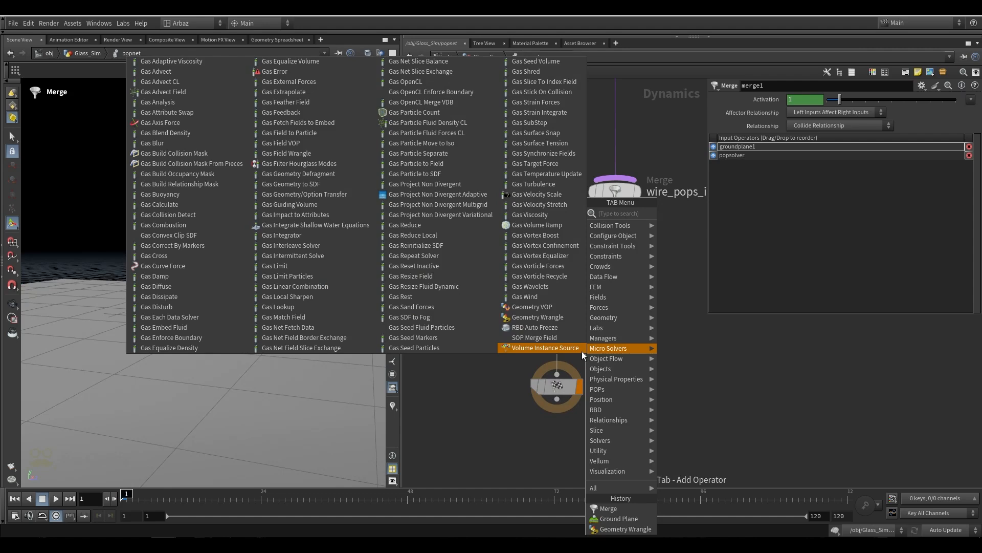
click(521, 361)
key(Tab)
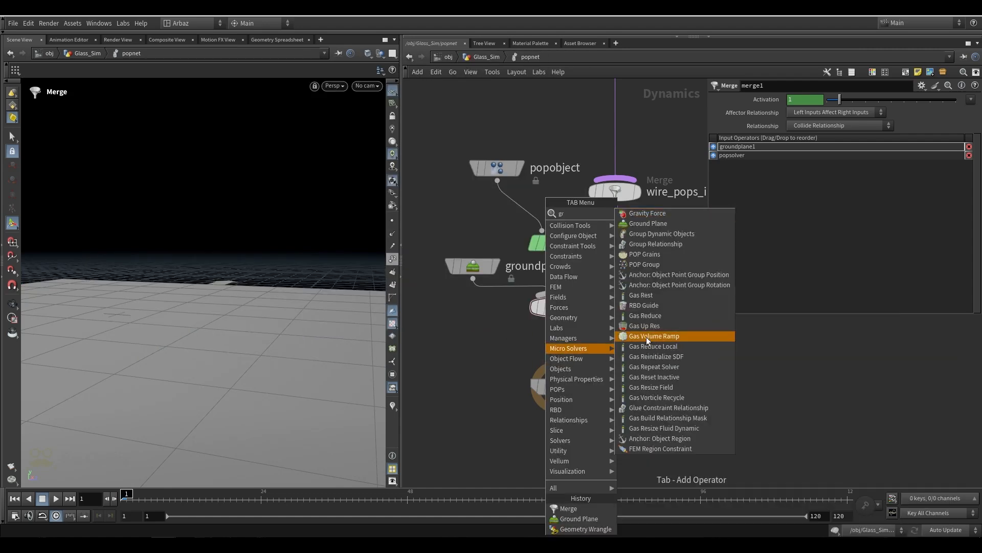
click(661, 218)
click(576, 337)
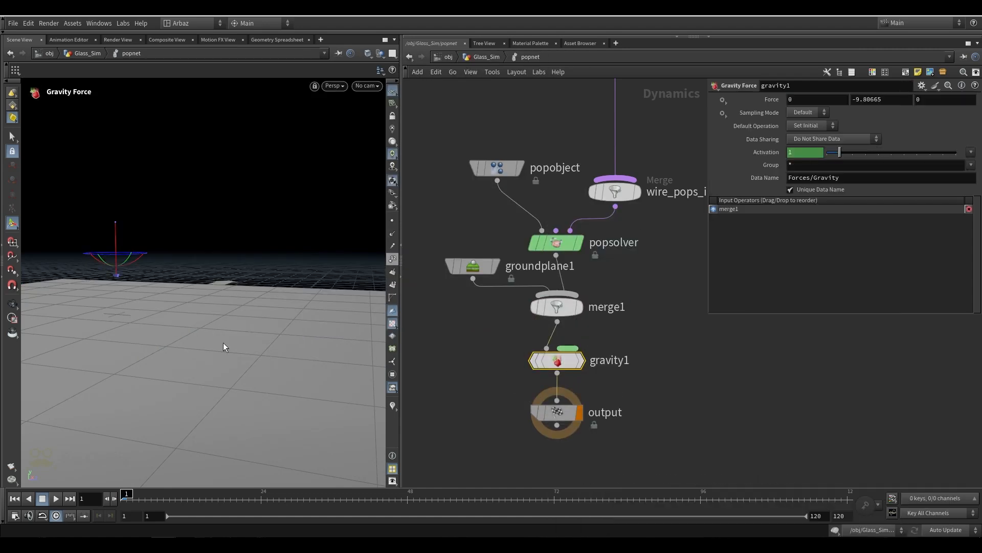
Play and scrub the simulation to examine how particles meet the ground plane, check source_first_input's birth settings, and return to frame 1.
click(56, 499)
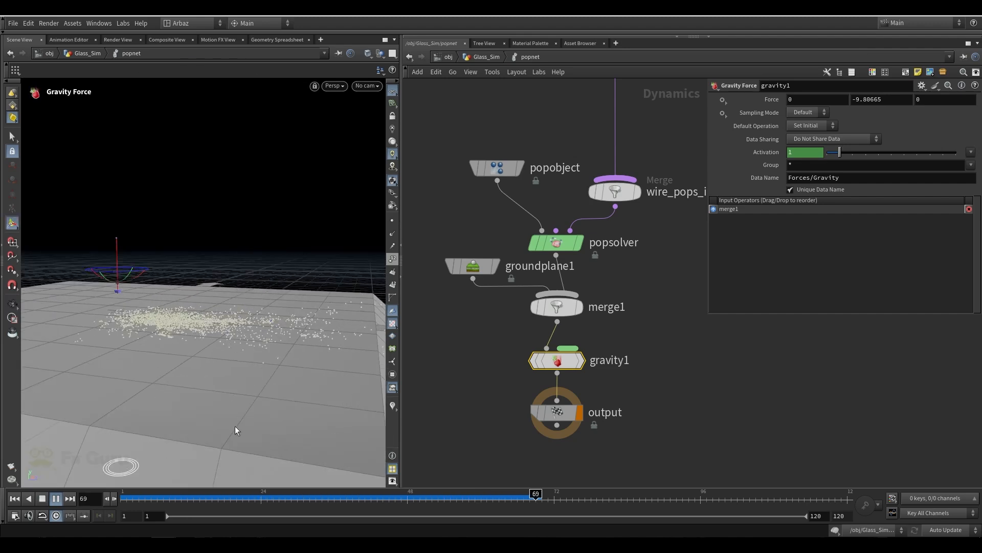
click(42, 499)
click(57, 499)
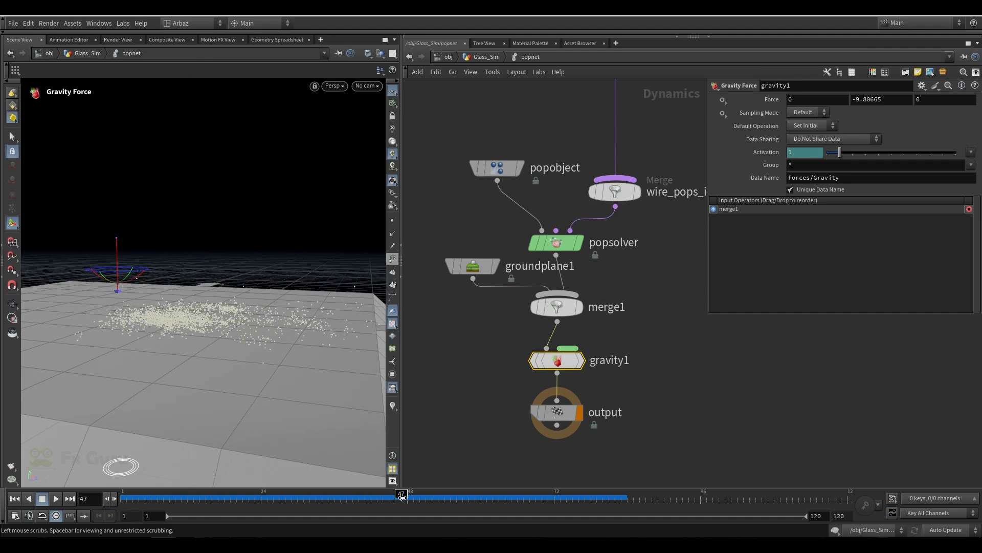
drag(411, 496, 124, 496)
middle_drag(549, 106, 482, 260)
click(548, 196)
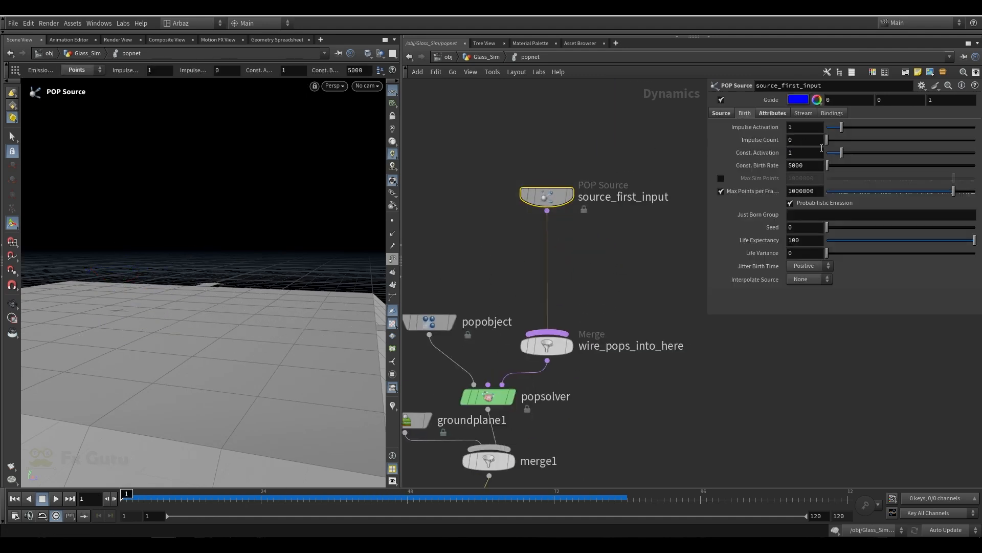
click(688, 169)
drag(235, 495, 535, 494)
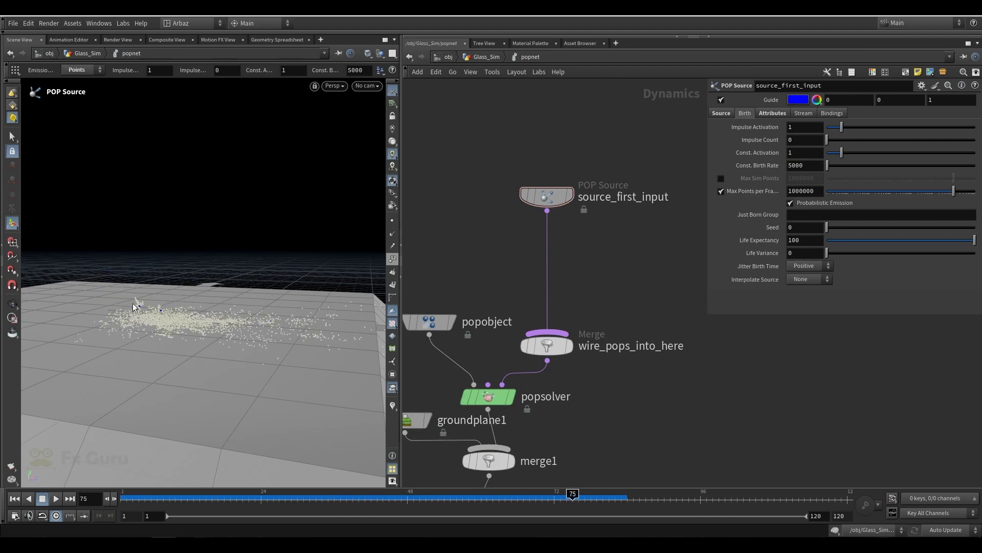
alt+drag(89, 330, 122, 296)
drag(299, 499, 123, 500)
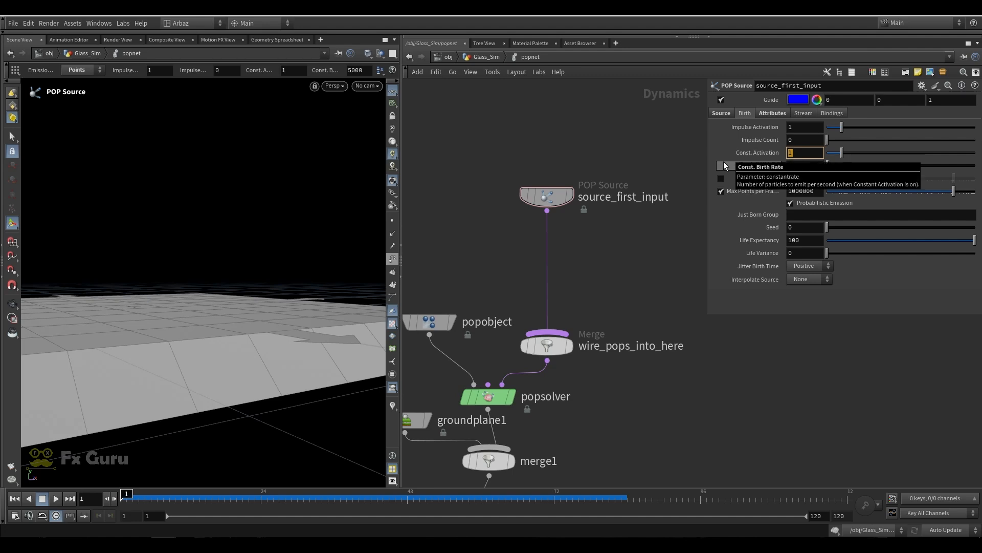
Set source_first_input's Const. Activation to the expression $F<48 and turn off its guide.
text($F)
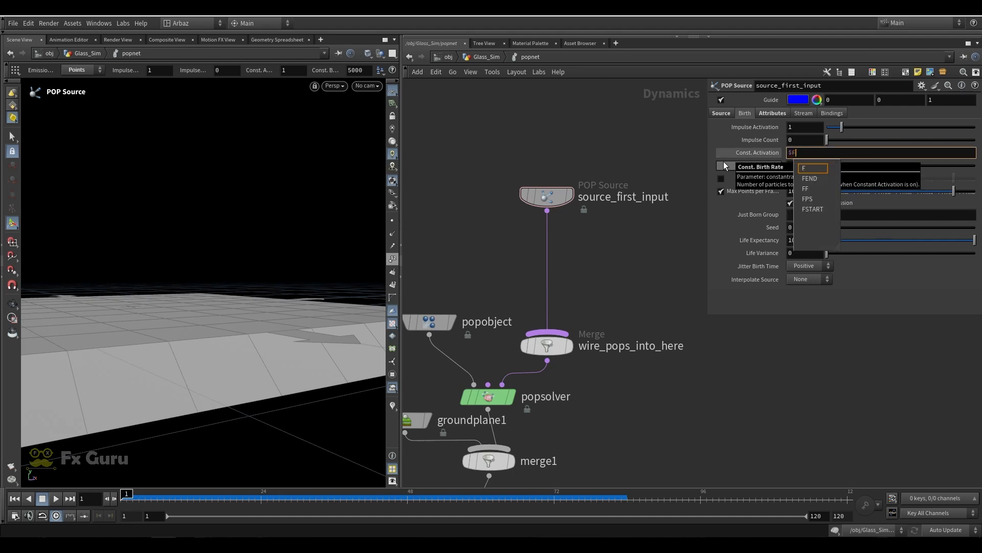
text(>48)
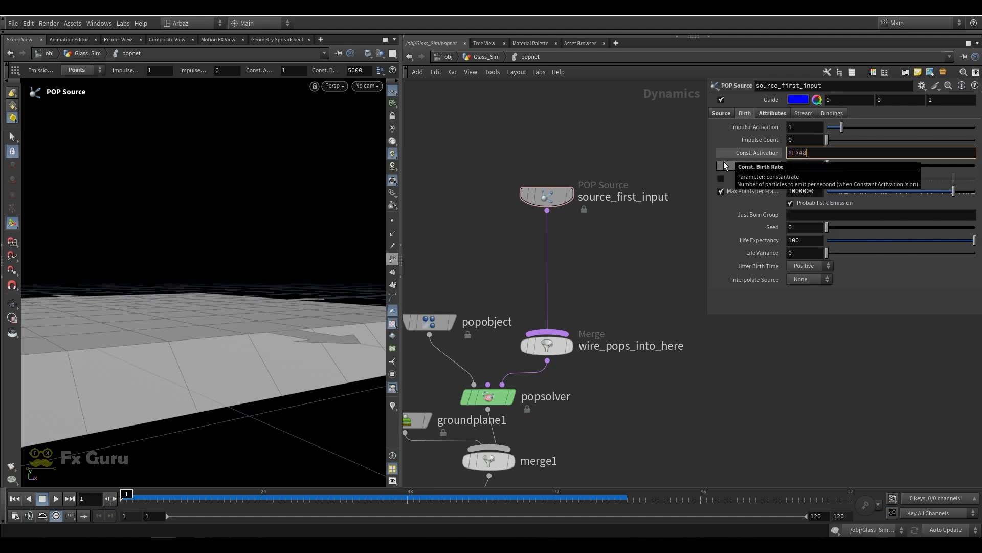
key(Return)
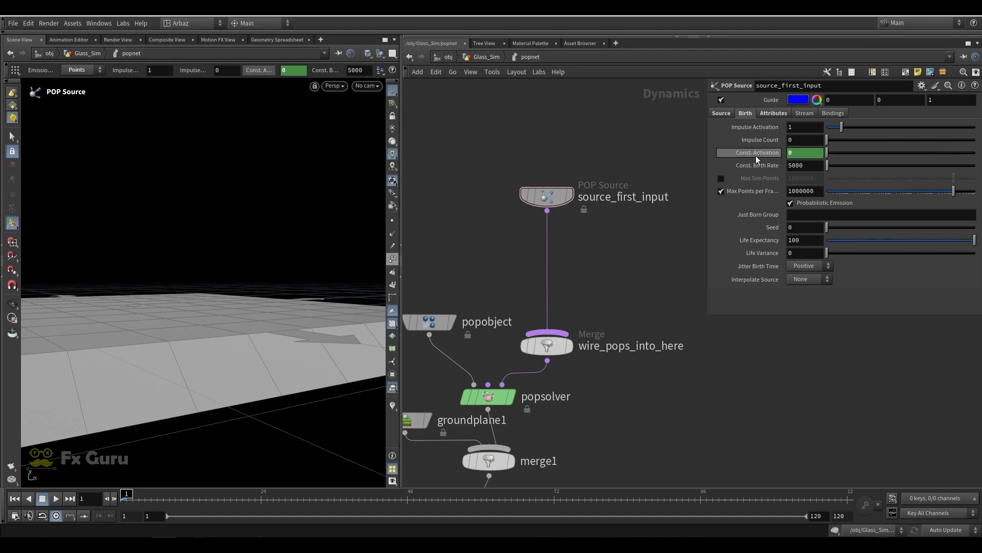
click(760, 155)
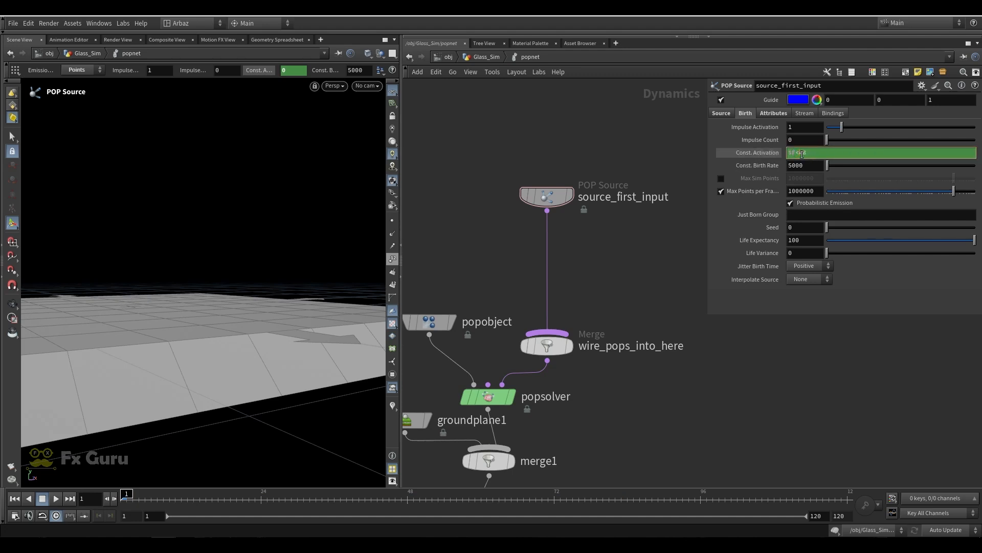
key(Return)
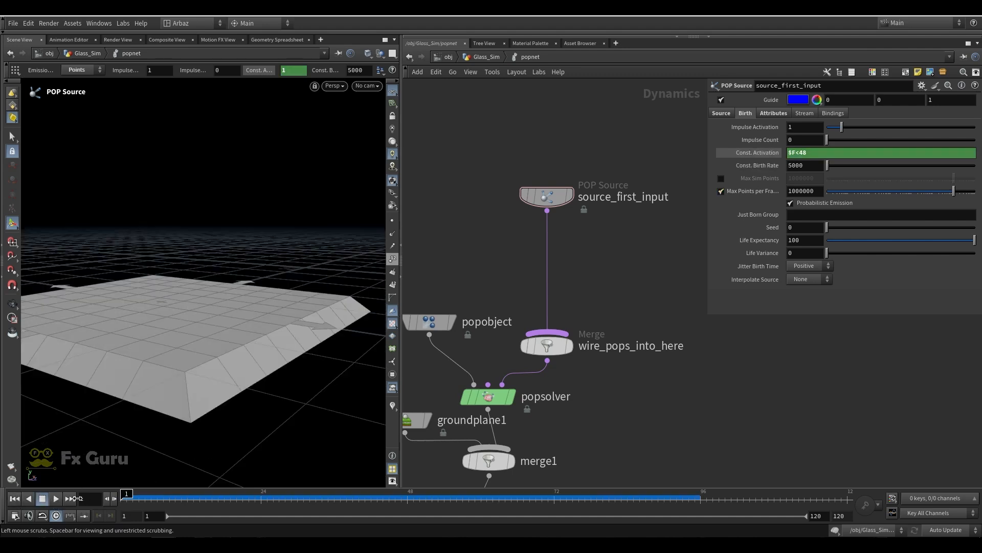
click(721, 99)
middle_drag(599, 321, 605, 291)
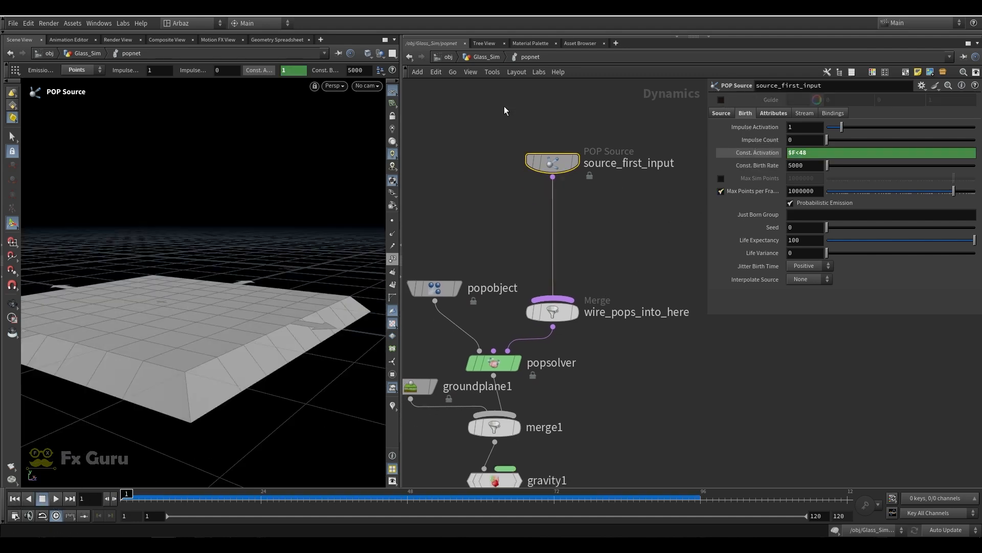
Set groundplane1's physical Bounce to 0.01 and Bounce Forward to 0.671.
middle_drag(582, 370, 629, 306)
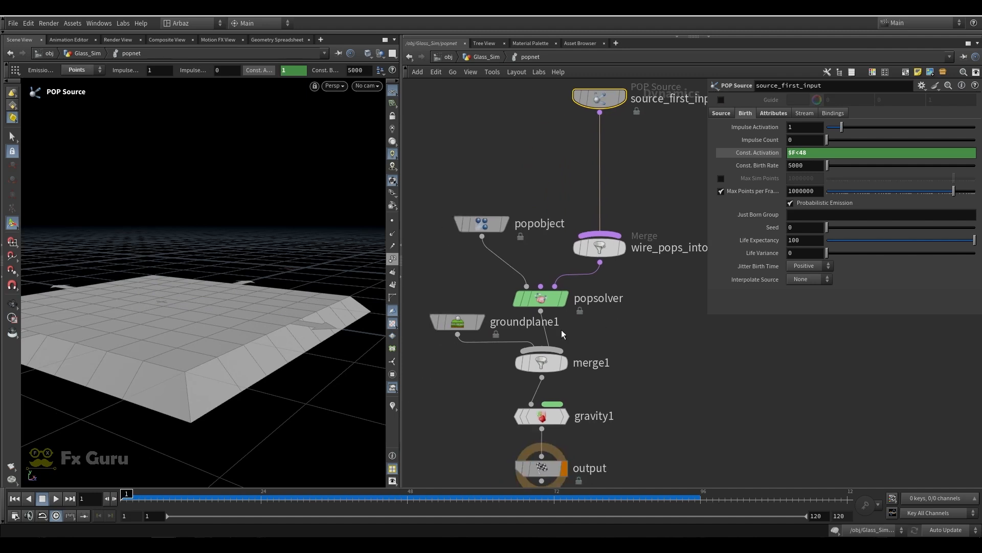
click(461, 322)
click(761, 150)
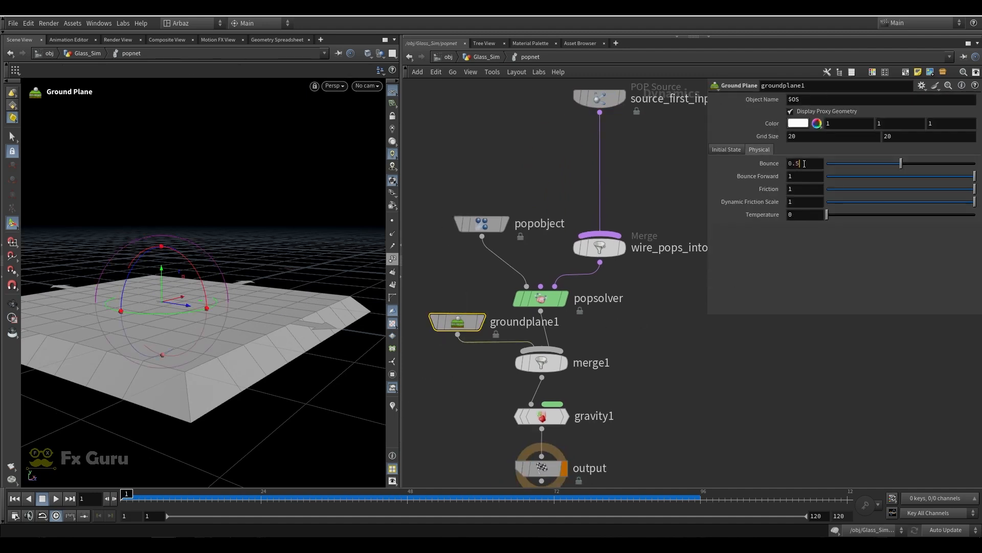
double_click(805, 163)
text(0.01)
key(Return)
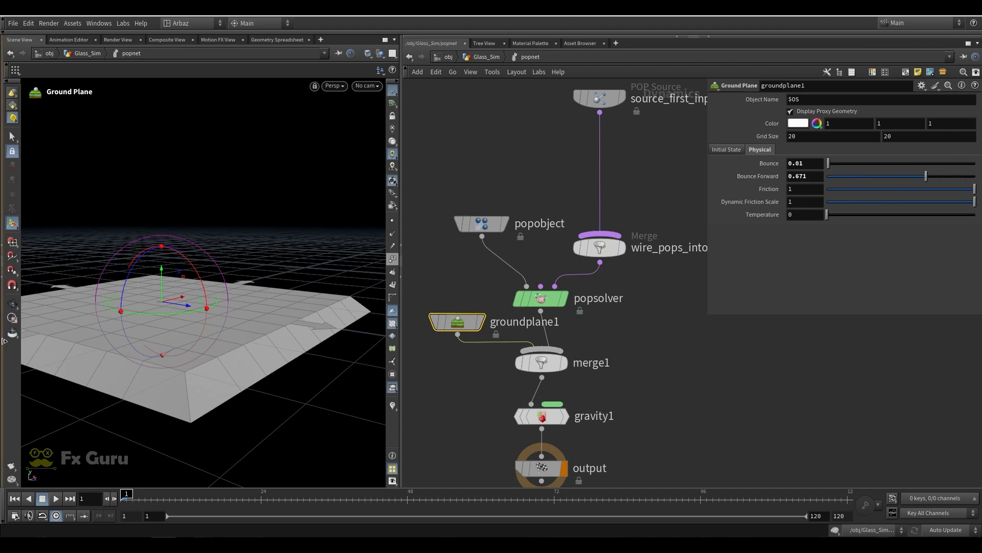
Play the simulation from the start and scrub to frame 32 to examine the particles' bounce on the ground.
click(12, 304)
scroll(57, 307, up, 3)
click(56, 499)
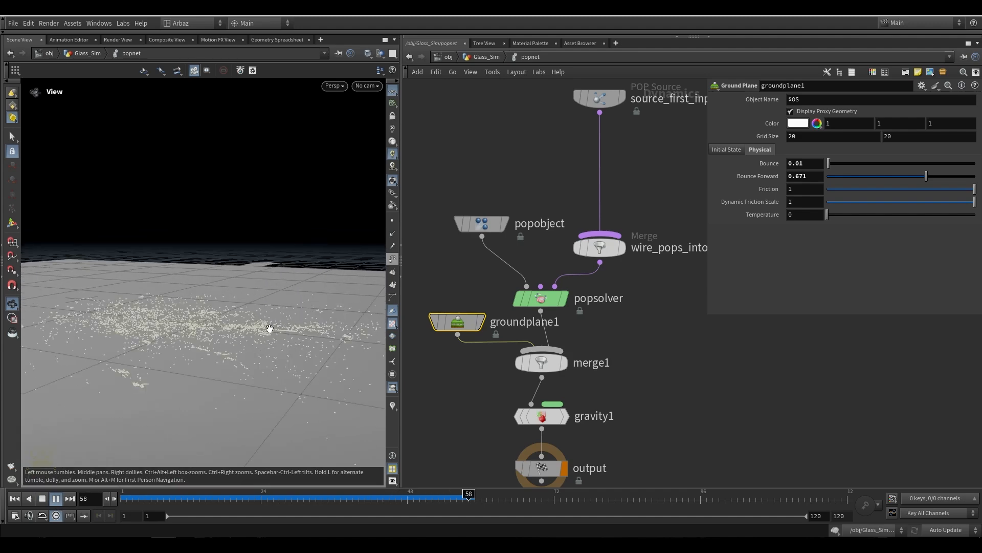
click(43, 499)
click(55, 499)
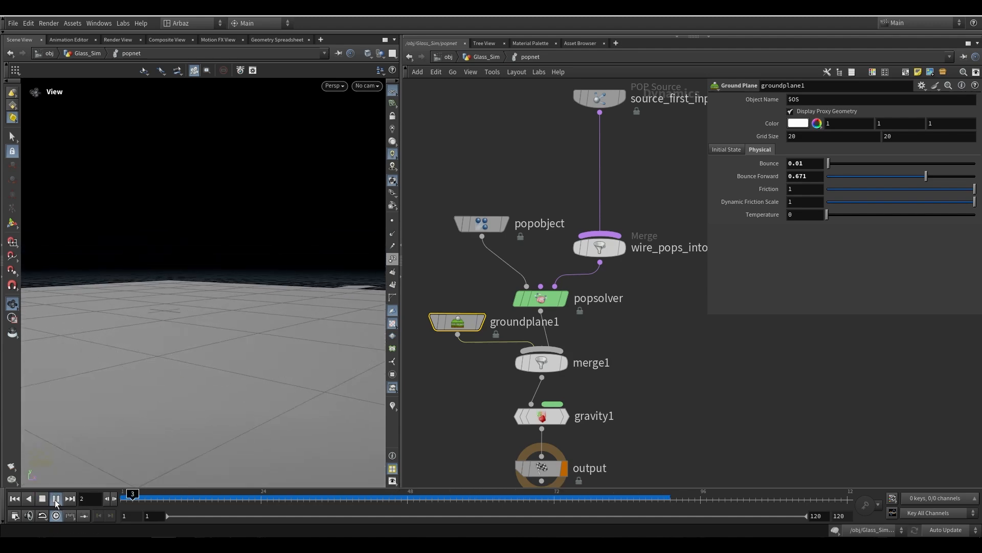
drag(144, 499, 310, 499)
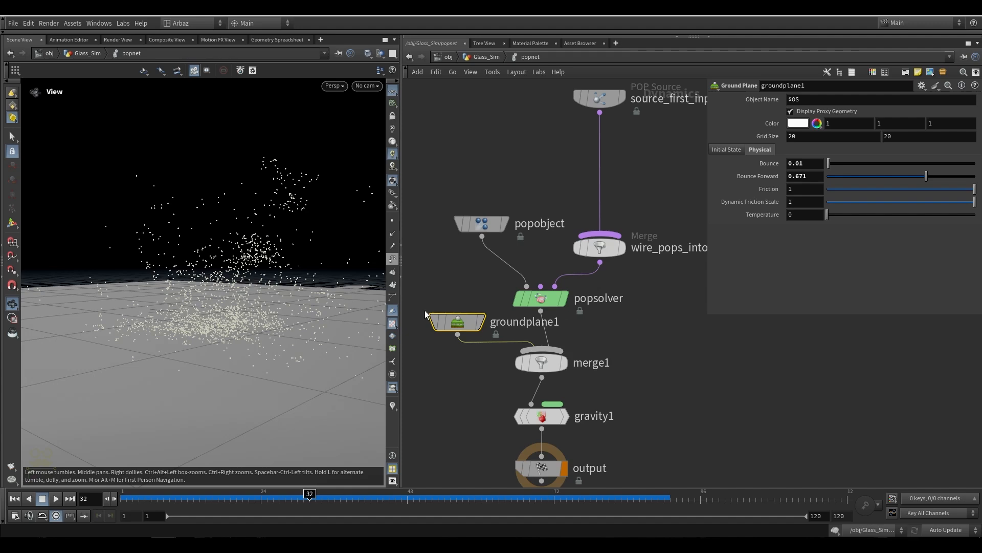
drag(226, 282, 281, 279)
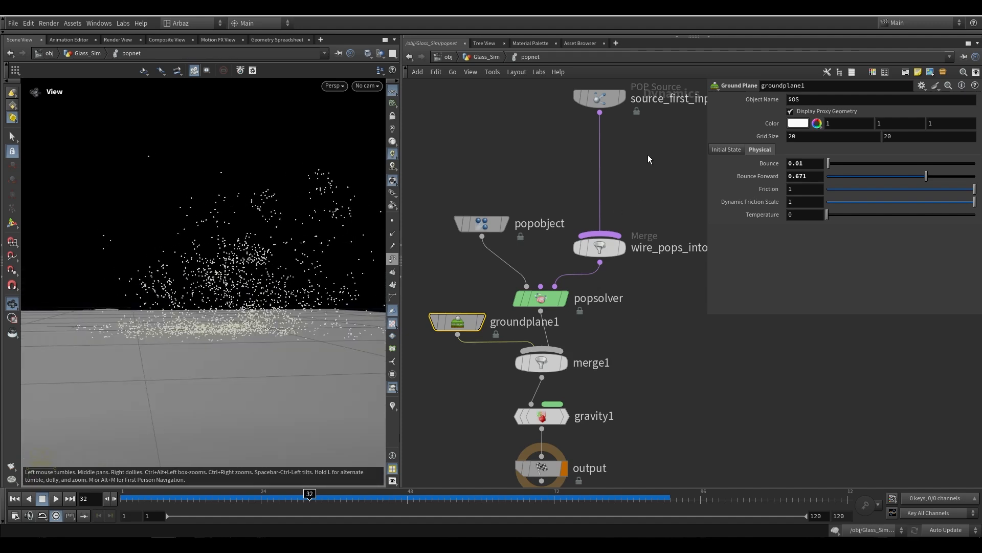
Set source_first_input's Const. Birth Rate to 20000 and play the simulation from the first frame.
click(599, 97)
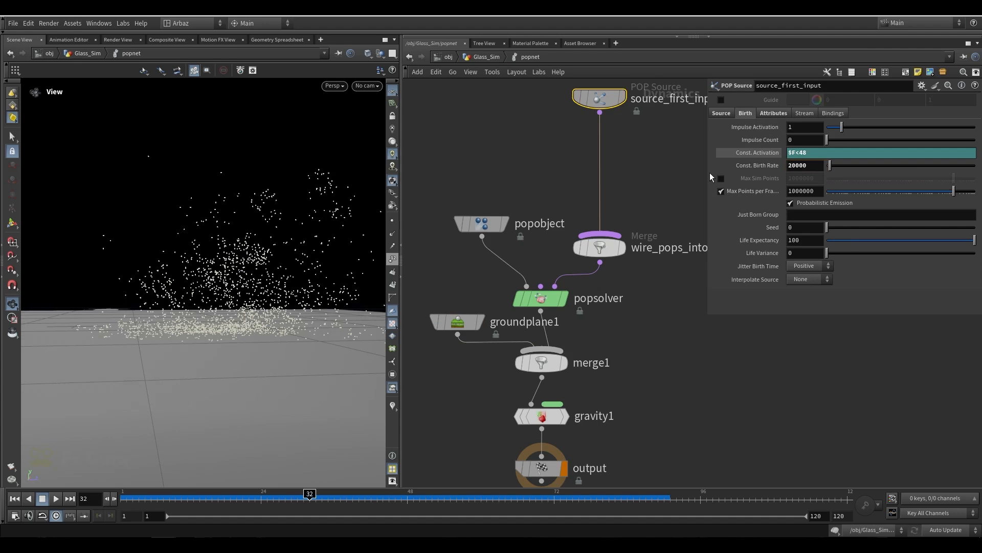
click(14, 498)
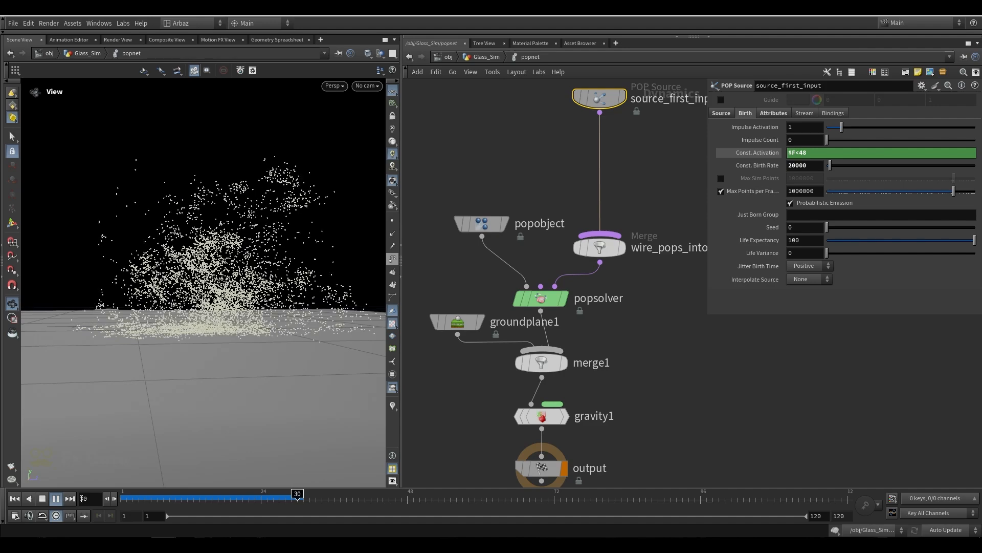
click(55, 498)
Restart playback at frame 1 and scrub to frame 33, examining the particle density from different angles.
drag(169, 317, 258, 297)
click(82, 498)
text(1)
key(Return)
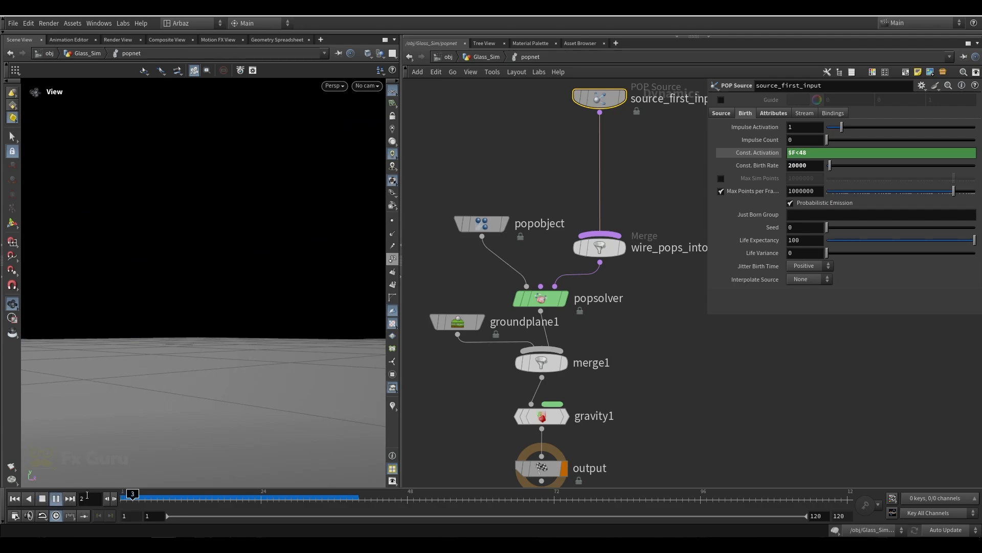
drag(129, 499, 317, 500)
drag(240, 332, 279, 346)
click(622, 304)
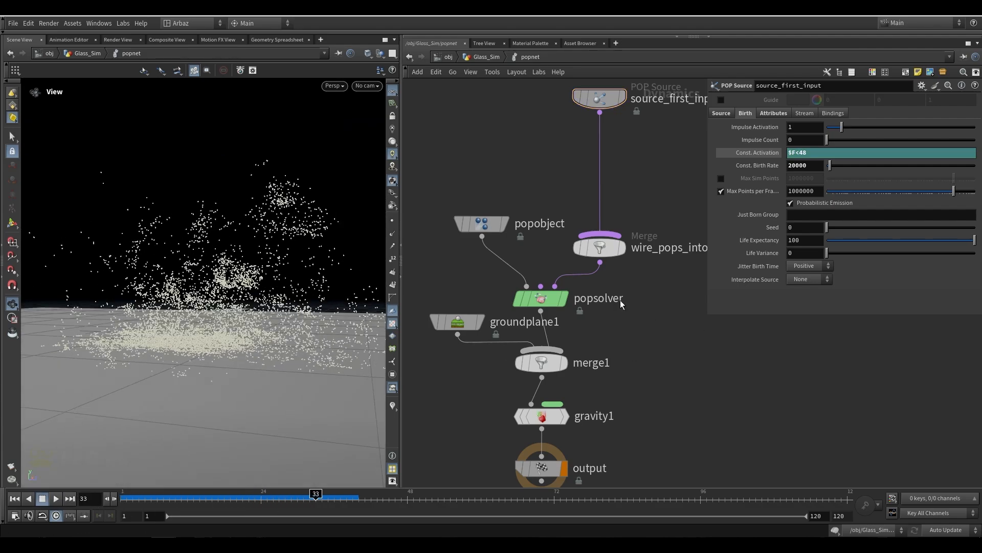
drag(331, 245, 500, 232)
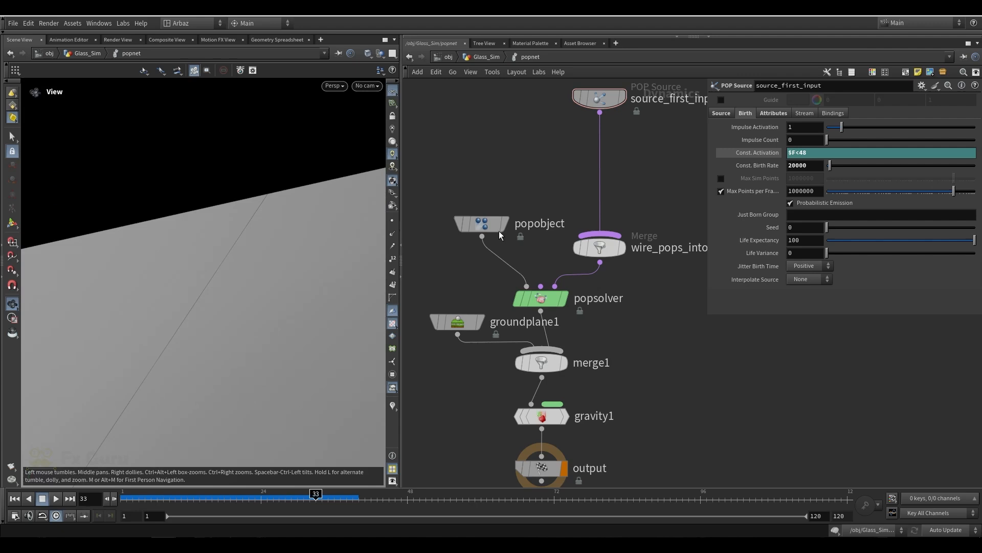
Return to the Glass_Sim geometry network and add a DOP Import node below popnet.
click(489, 58)
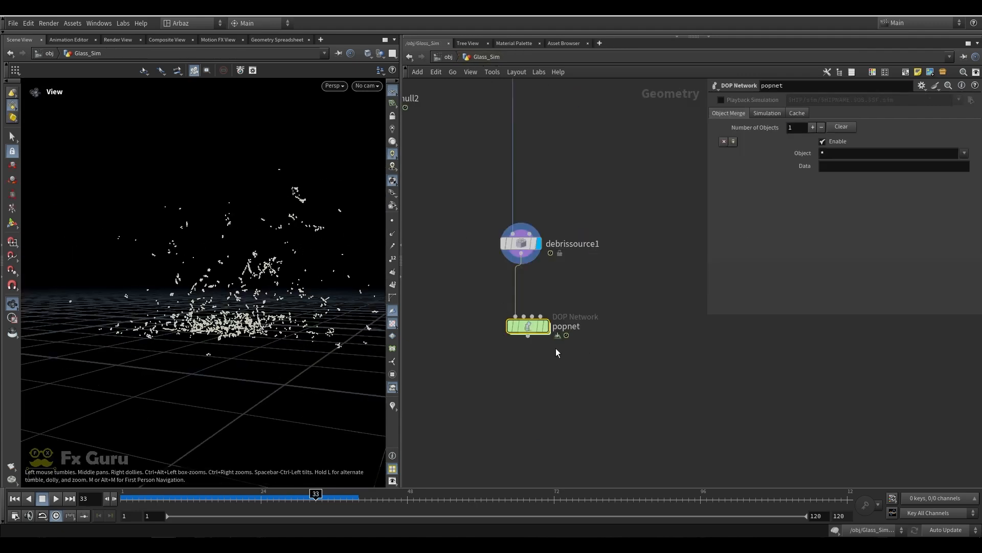
key(Tab)
text(d)
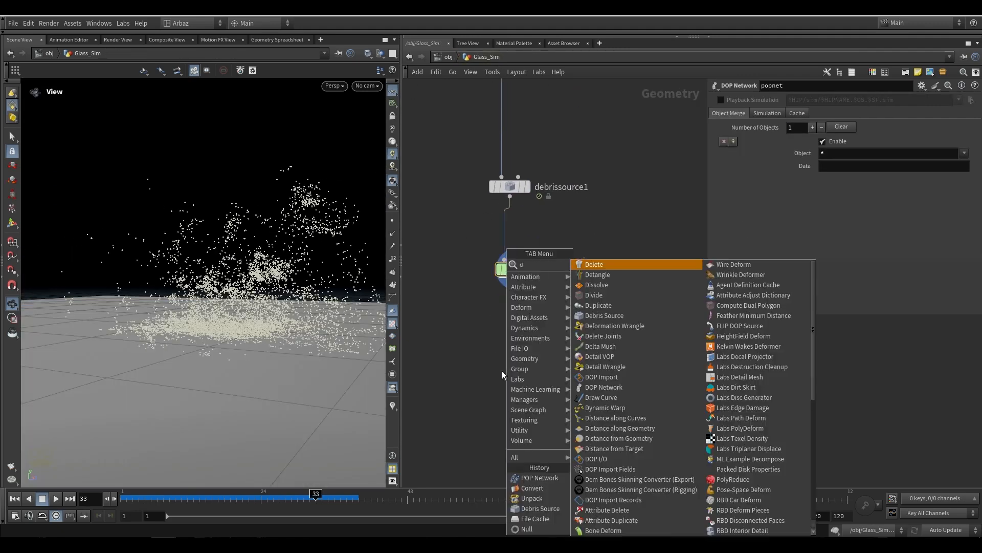
text(op)
click(601, 275)
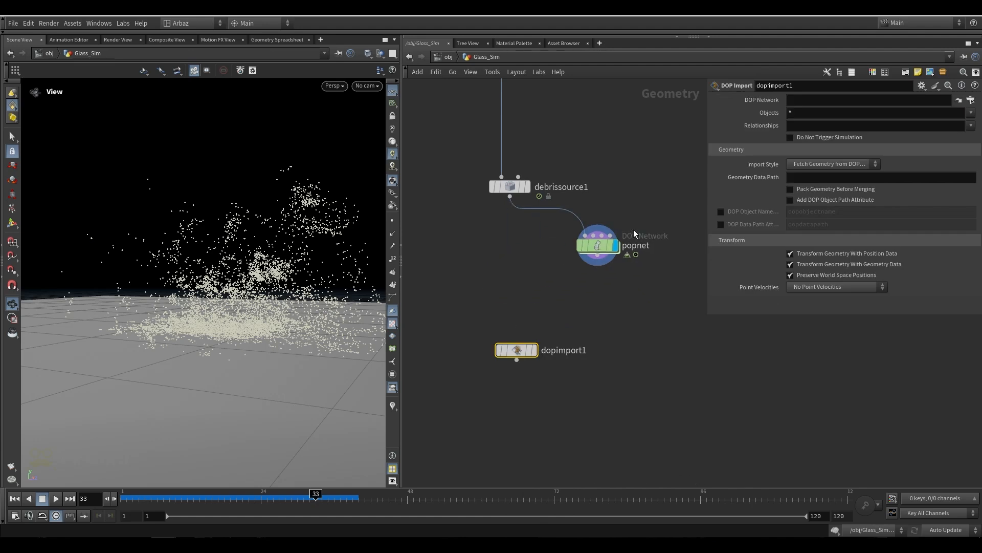
Point dopimport1's DOP Network to ../popnet, limit its Objects to pop*, and display the node.
drag(634, 234, 798, 100)
click(795, 112)
text(p)
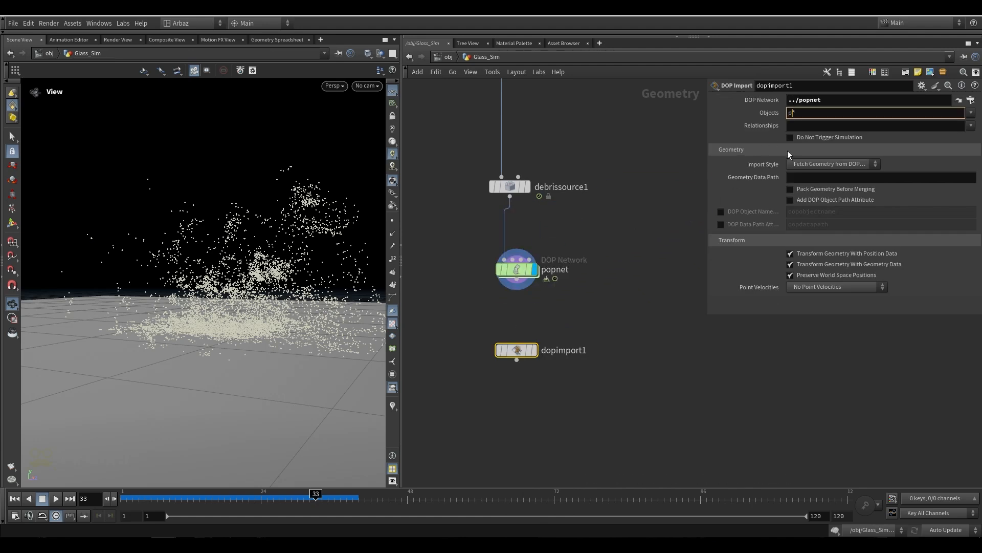
text(op*)
key(Return)
click(535, 350)
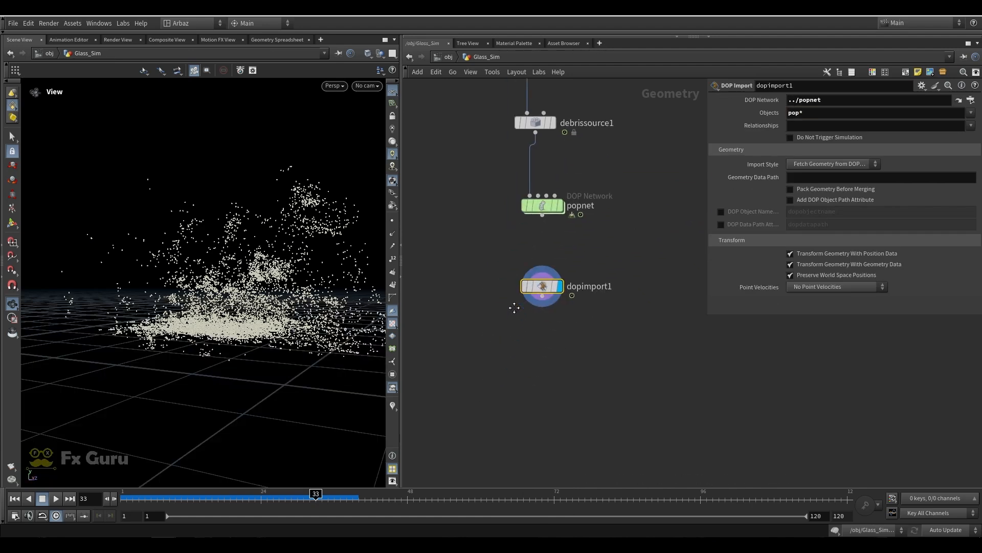
Add a Platonic Solids node beside popnet in the Glass_Sim network.
middle_drag(474, 301, 504, 331)
scroll(483, 315, down, 3)
scroll(477, 325, up, 1)
key(Tab)
text(plst)
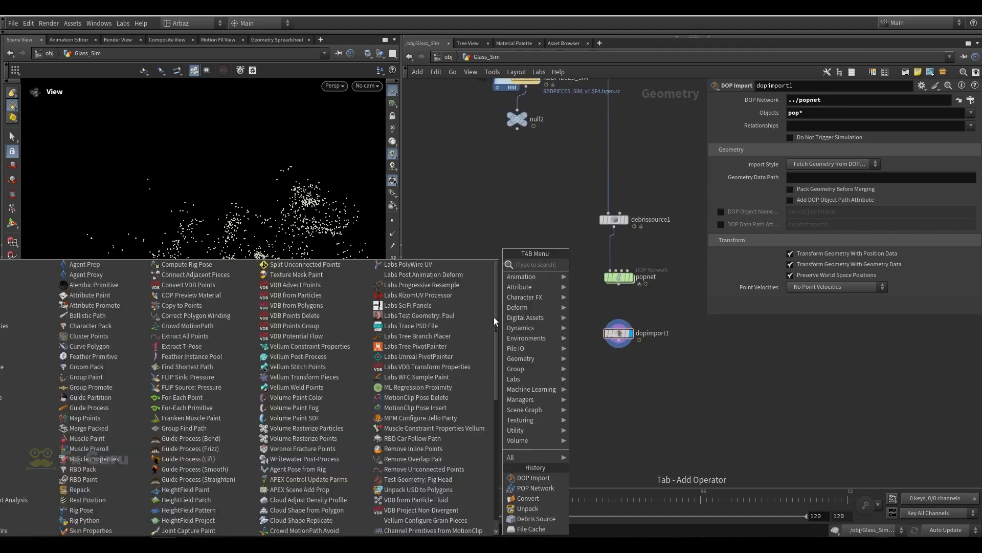
key(BackSpace)
key(BackSpace)
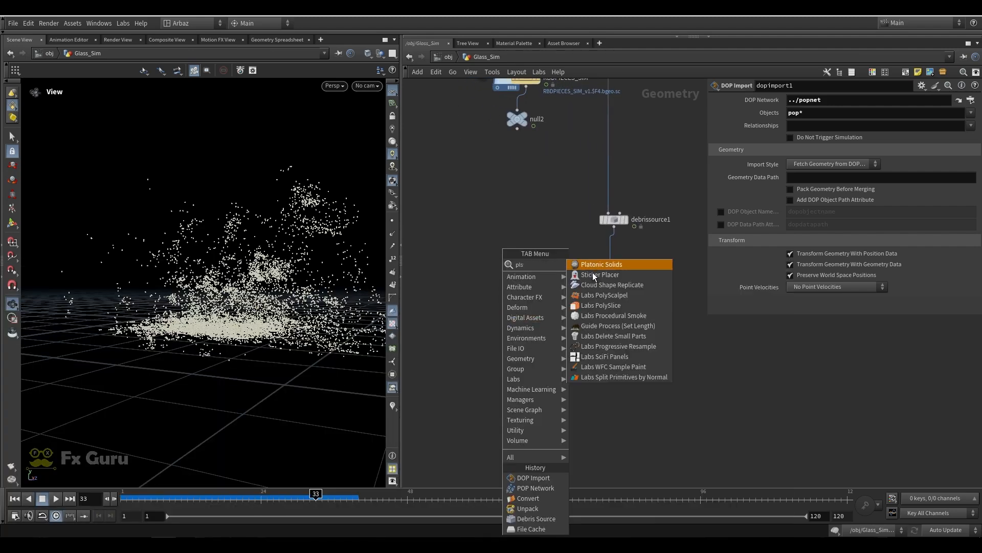
text(a)
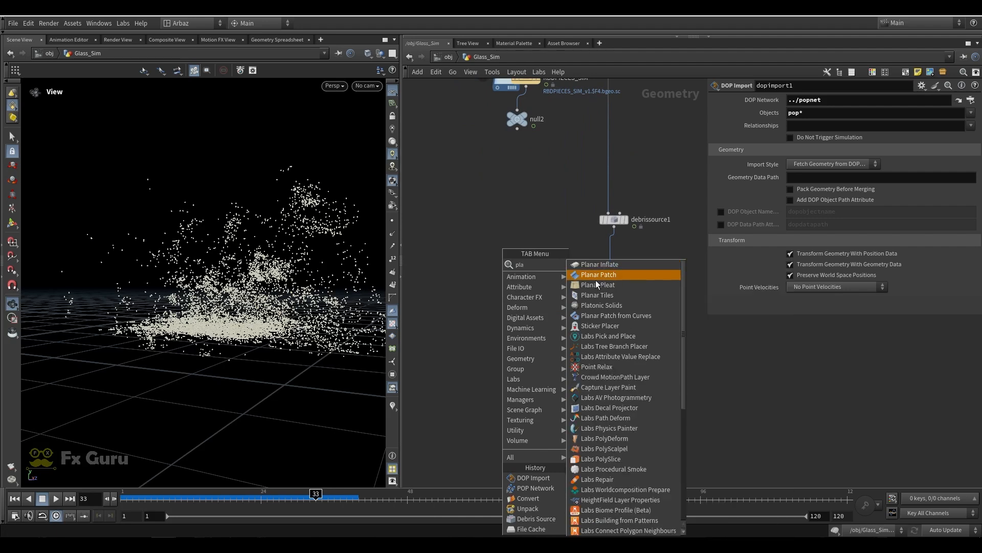
click(603, 306)
click(512, 289)
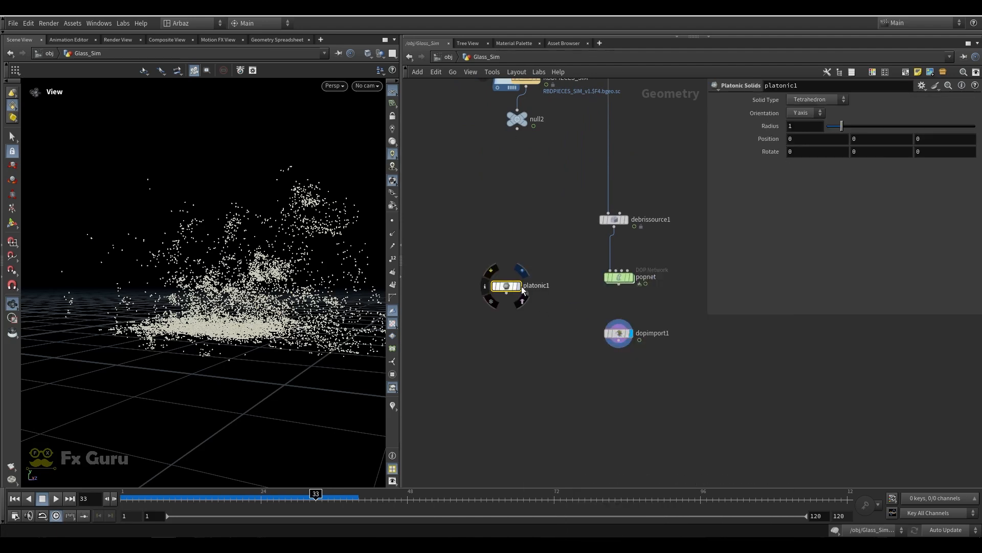
Try several solid types on platonic1 and settle on Octahedron.
click(808, 99)
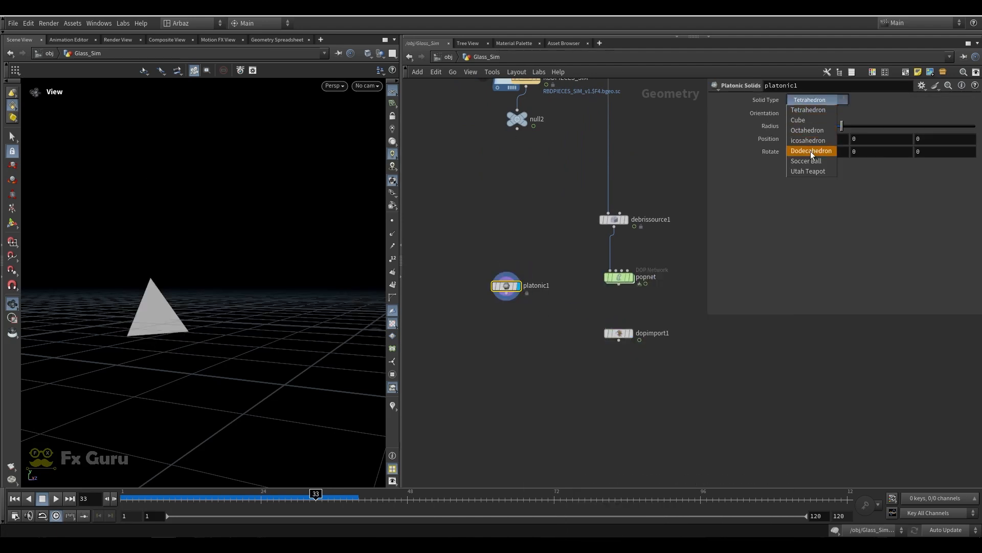
click(811, 151)
click(809, 100)
click(804, 162)
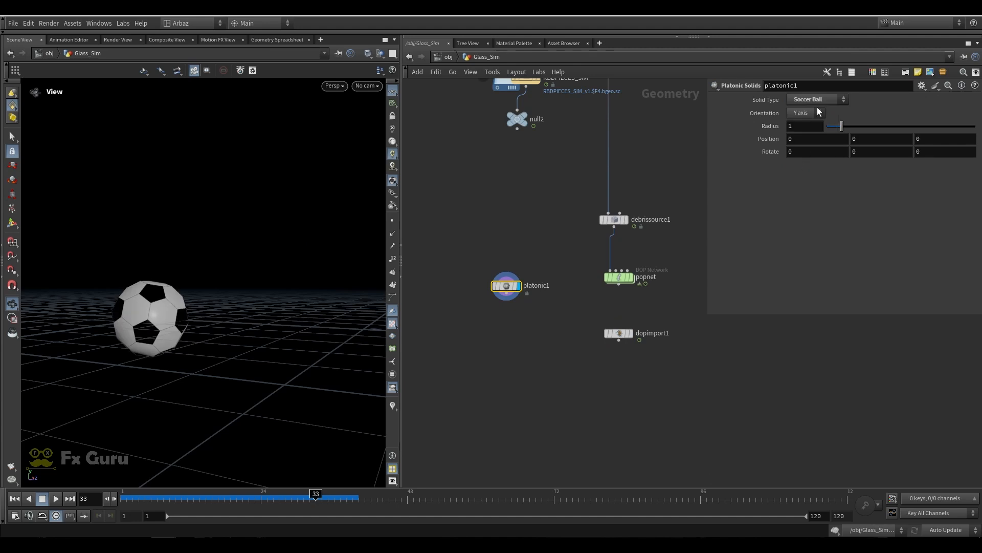
click(808, 140)
click(817, 99)
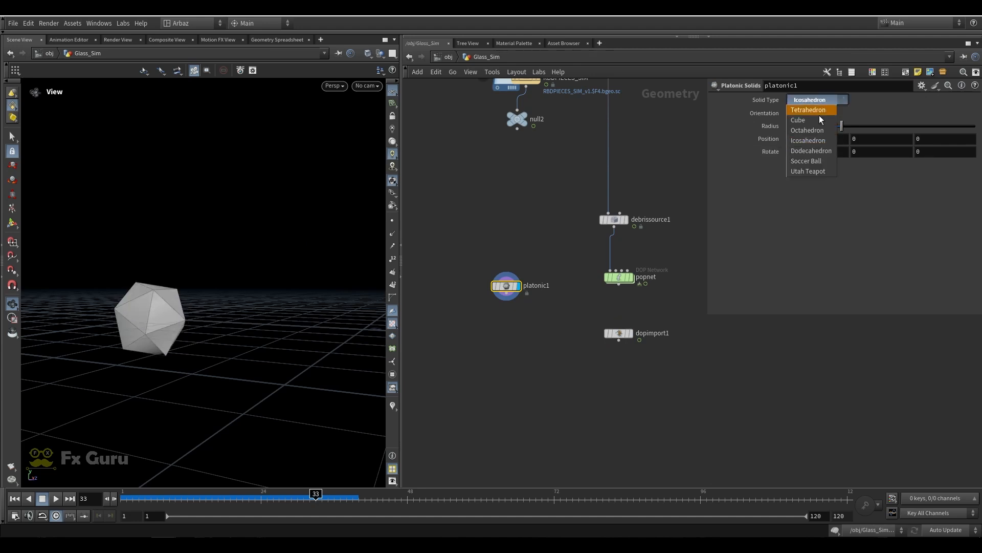
click(811, 129)
drag(237, 286, 180, 289)
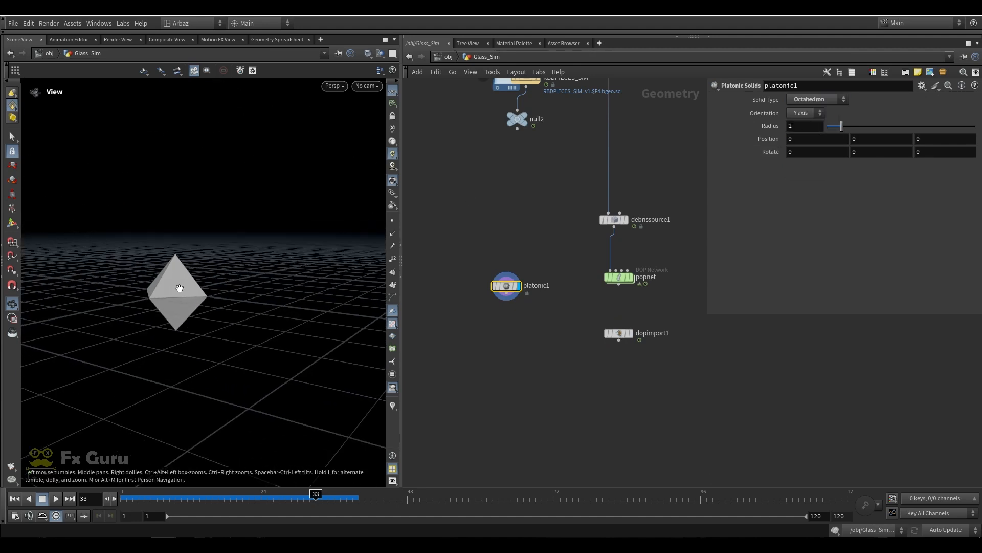
Add a Copy to Points node fed by platonic1 as source and dopimport1 as target points, and display it.
middle_drag(573, 375, 572, 334)
click(517, 342)
key(Tab)
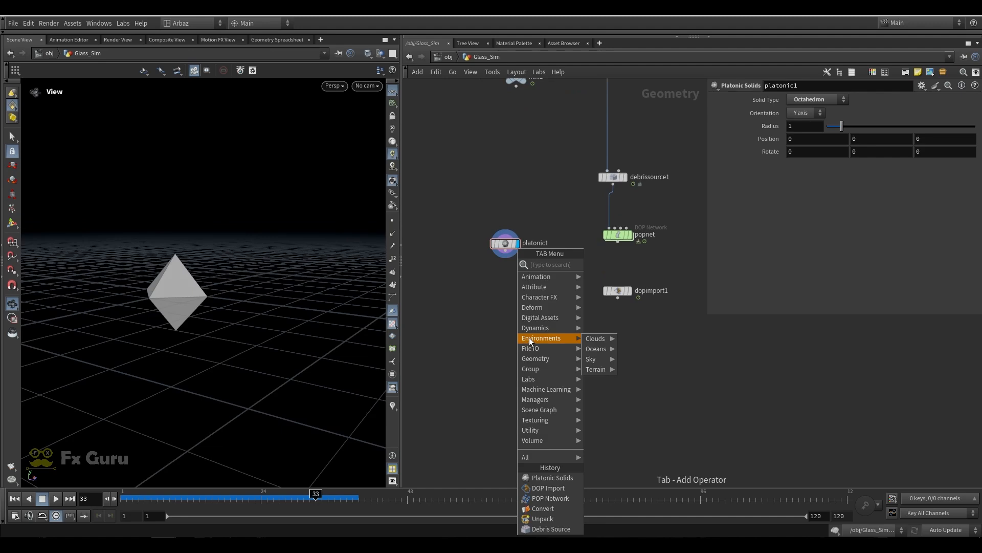
click(647, 312)
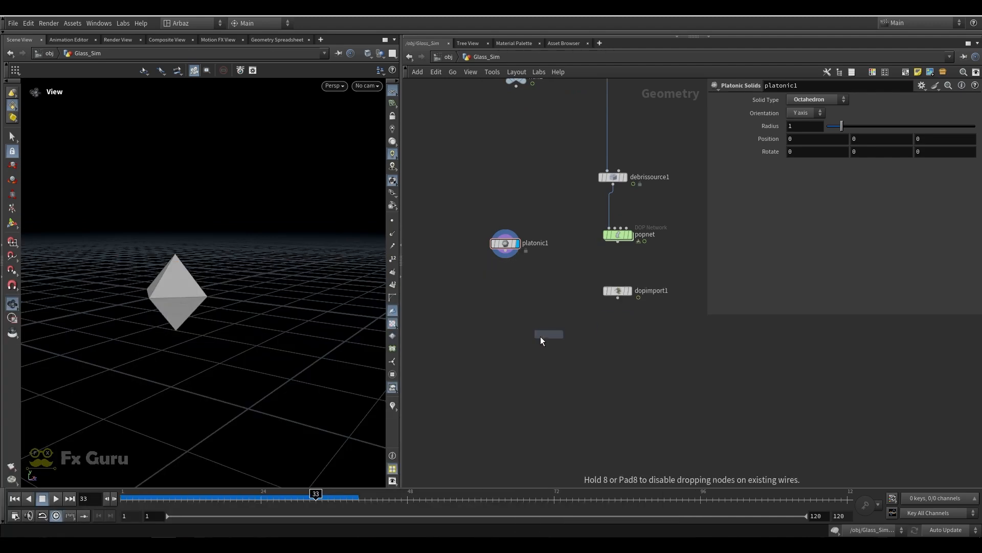
click(531, 336)
drag(524, 329, 605, 297)
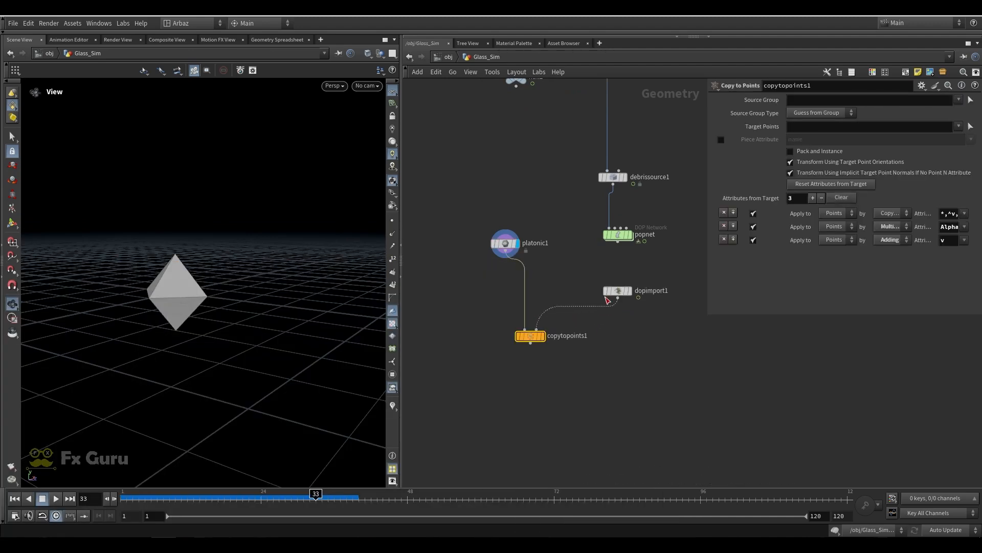
click(542, 336)
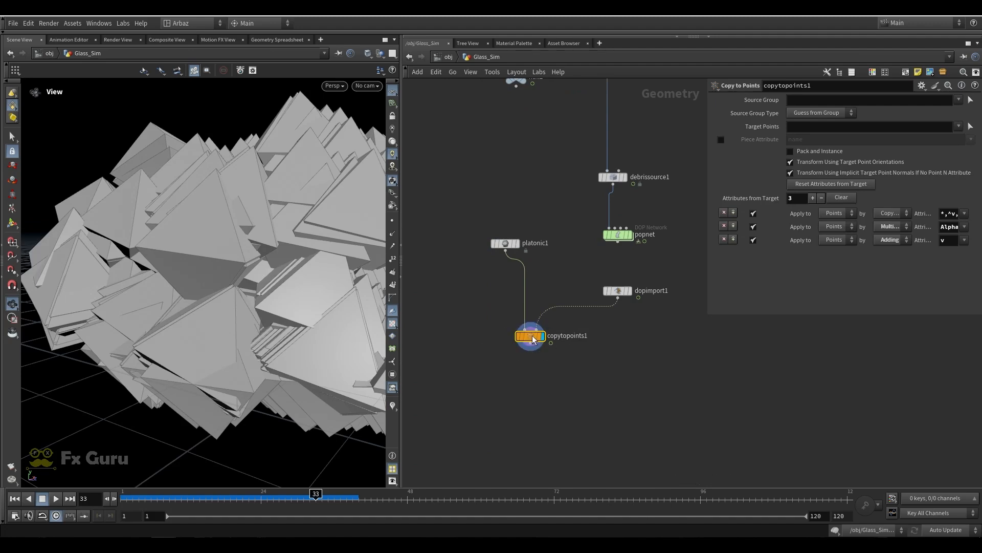
Insert an Attribute Randomize node between dopimport1 and copytopoints1.
drag(533, 339, 540, 366)
key(Tab)
text(attr)
mouse_move(557, 287)
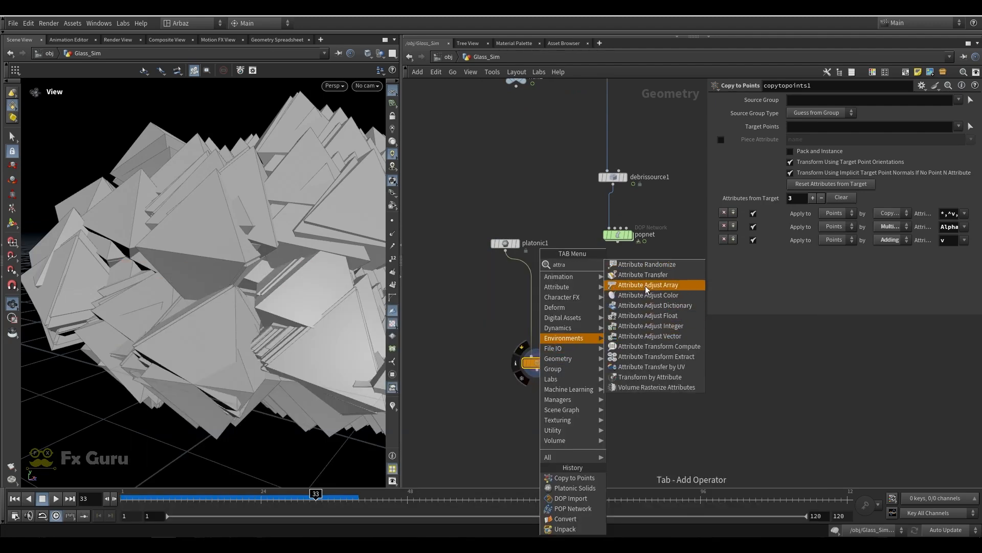
click(637, 265)
click(555, 317)
drag(552, 319, 592, 318)
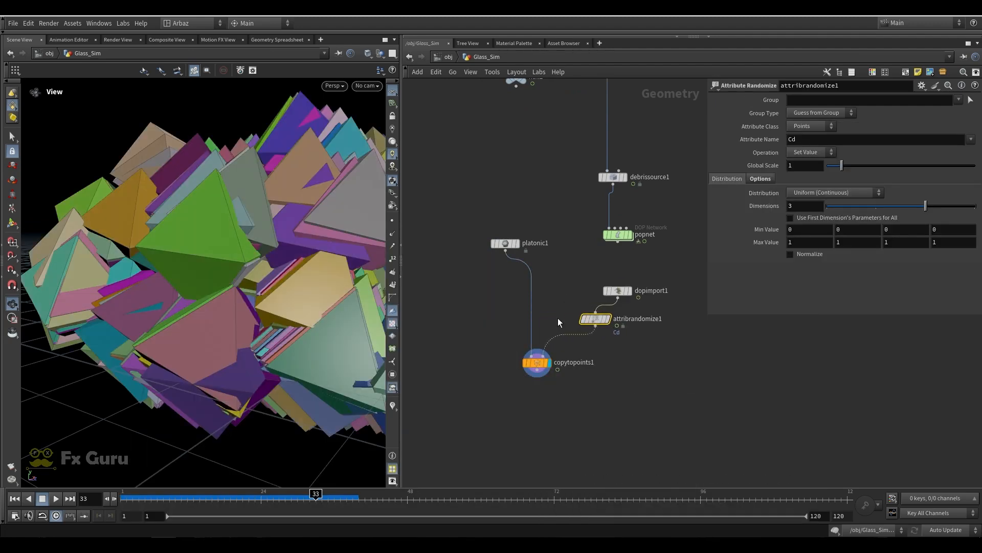
Set attribrandomize1 to randomize pscale with a Custom Ramp distribution, fitting values from 0.005 to 0.01.
drag(808, 139, 703, 140)
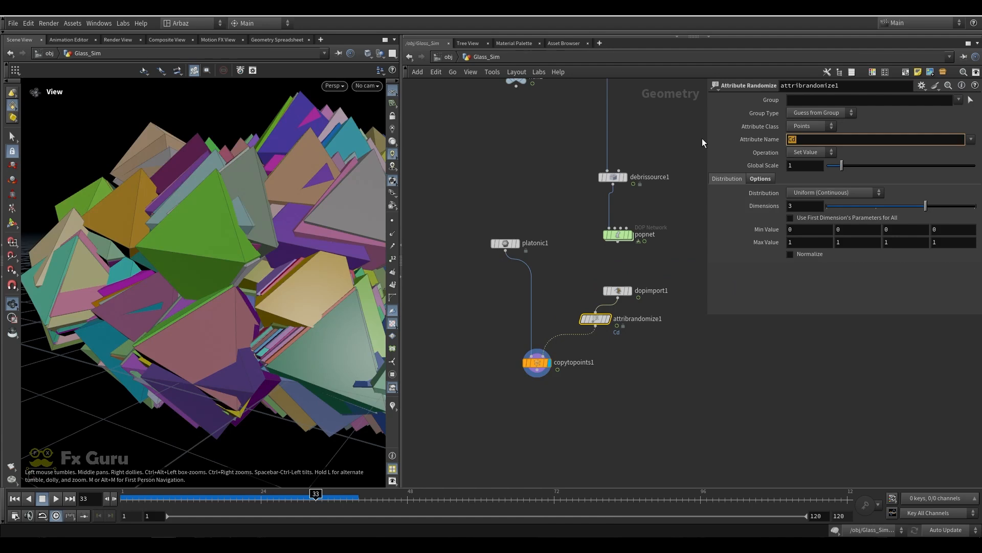
text(pscale)
key(Return)
text(0)
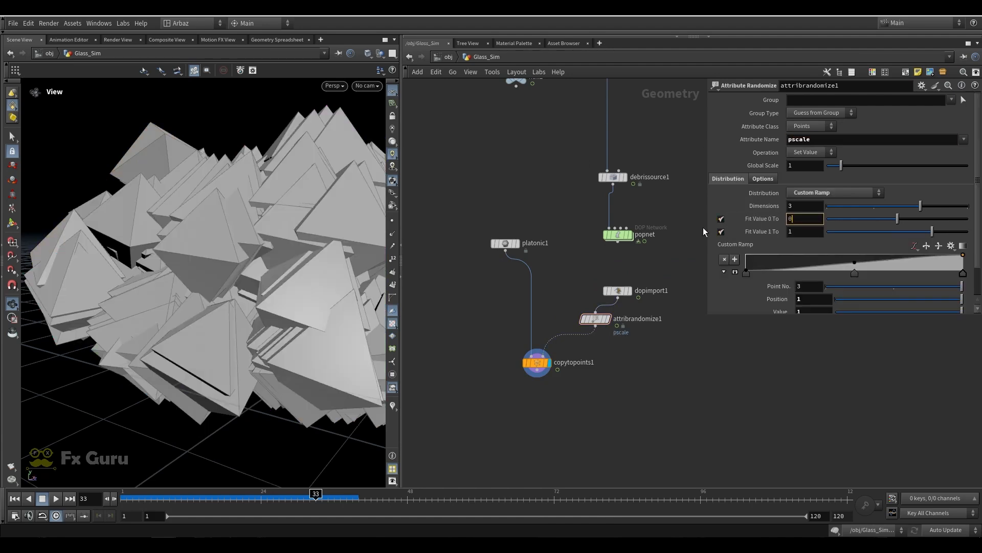
text(.005)
key(Return)
text(0.01)
key(Return)
Move the ramp's middle point to position about 0.94 and value 0.2 so most debris is small, and inspect the particles.
drag(252, 280, 290, 256)
click(855, 262)
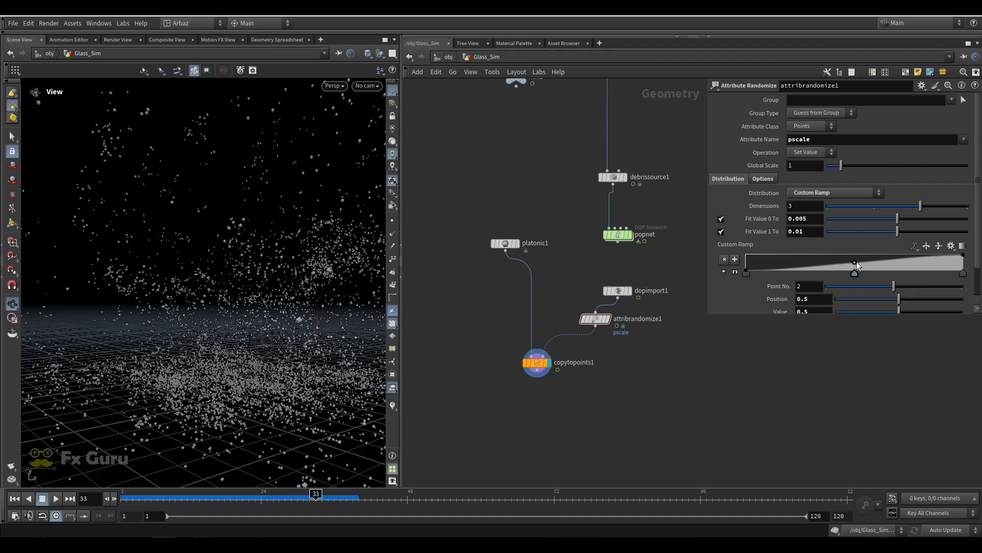
drag(856, 262, 951, 268)
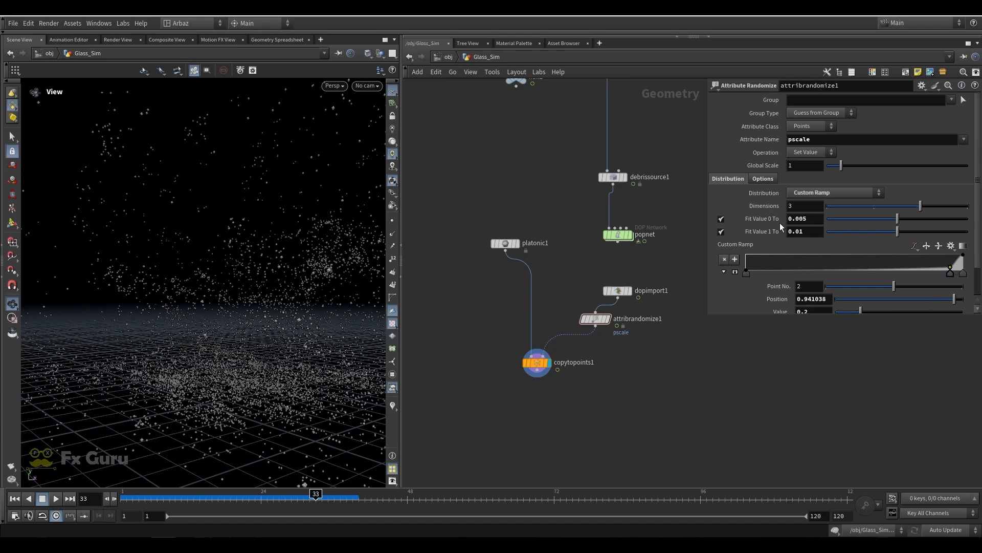
mouse_move(230, 278)
mouse_down()
mouse_move(213, 271)
mouse_move(232, 287)
mouse_move(229, 278)
mouse_up()
scroll(230, 279, up, 1)
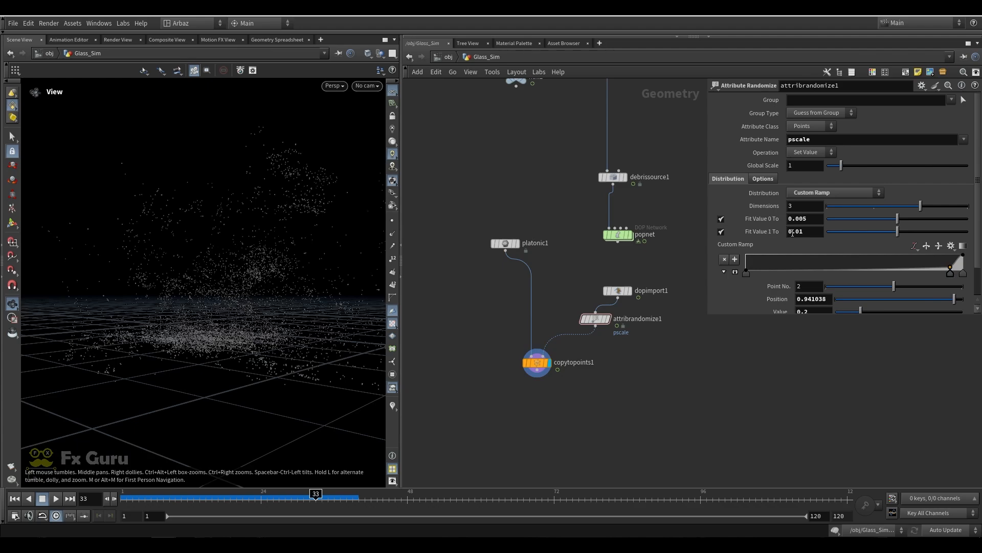
scroll(251, 307, up, 5)
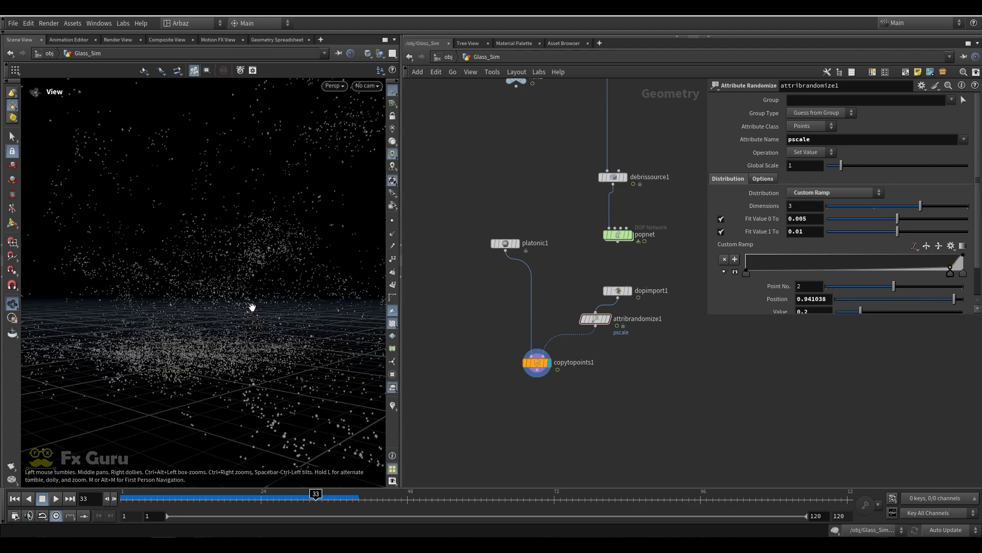
drag(250, 307, 362, 272)
Insert a second Attribute Randomize node between attribrandomize1 and copytopoints1.
scroll(551, 345, up, 3)
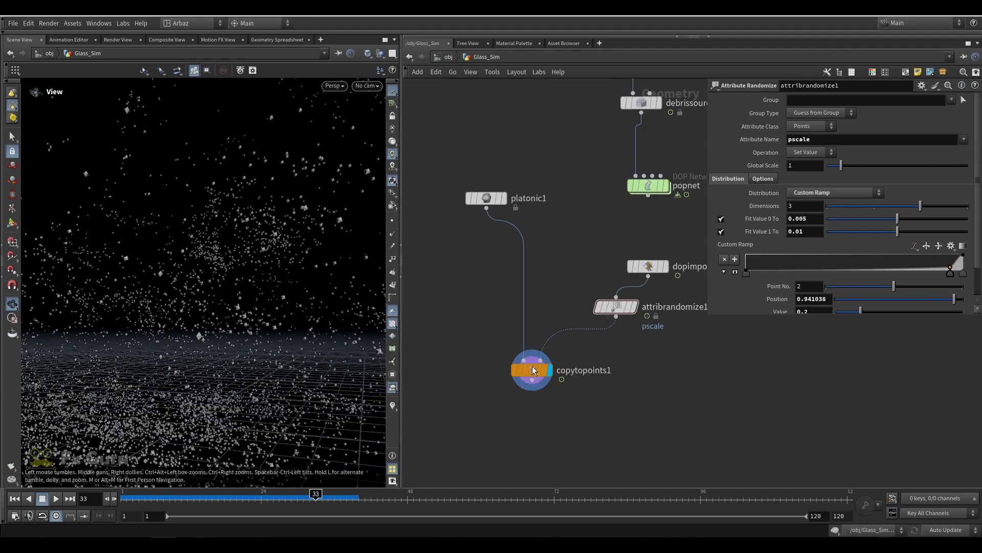
key(Tab)
text(a)
mouse_move(631, 364)
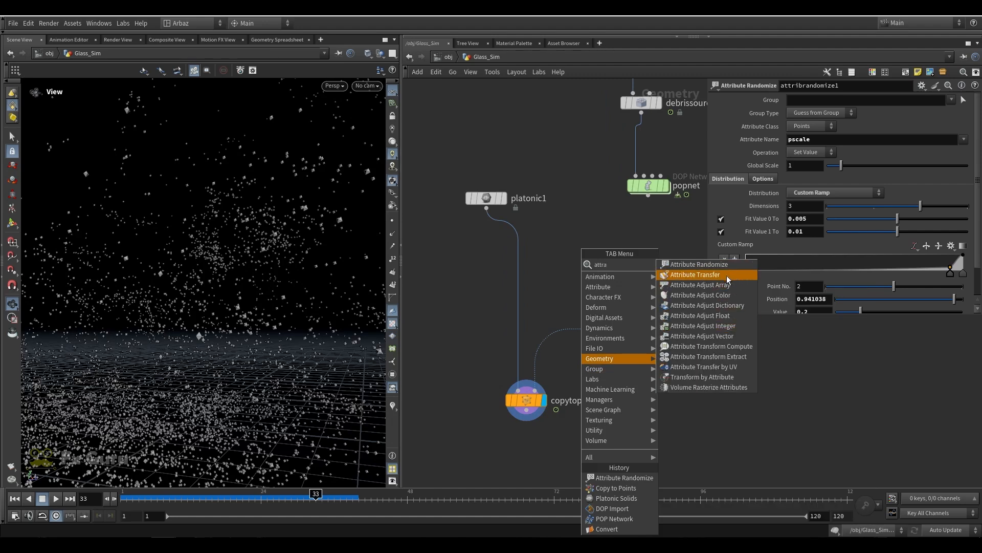
click(726, 275)
click(577, 329)
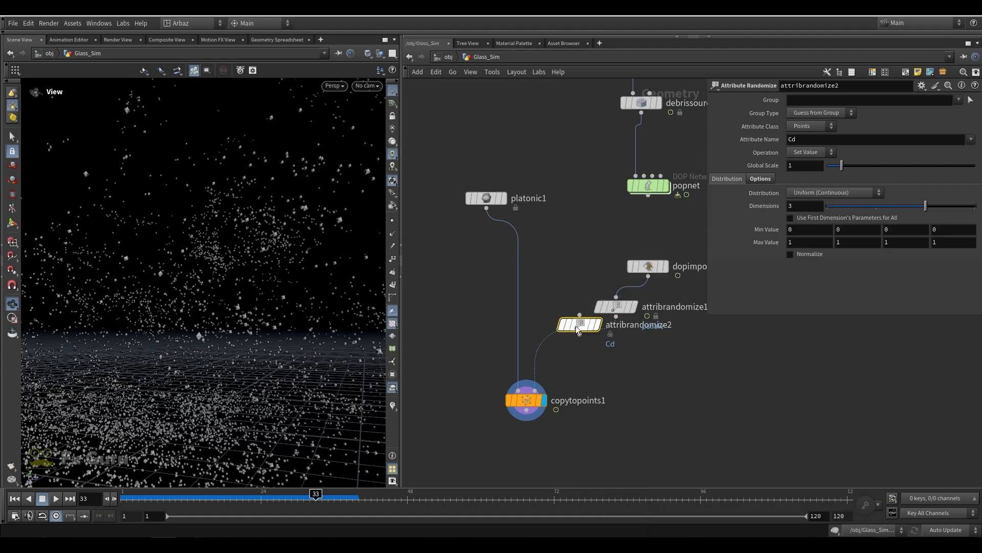
Set attribrandomize2's Attribute Name to orient and its Dimensions to 4.
click(812, 140)
text(ori)
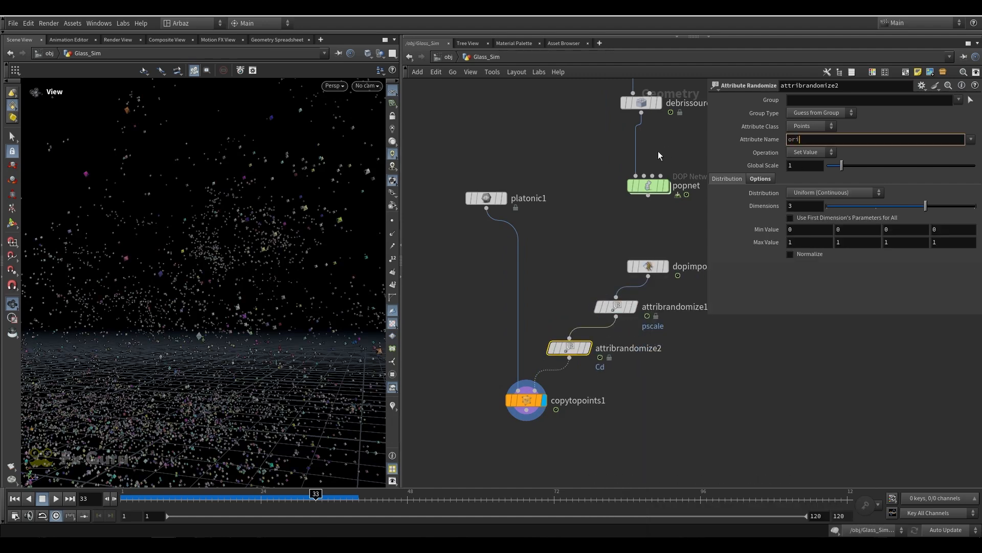
text(ent)
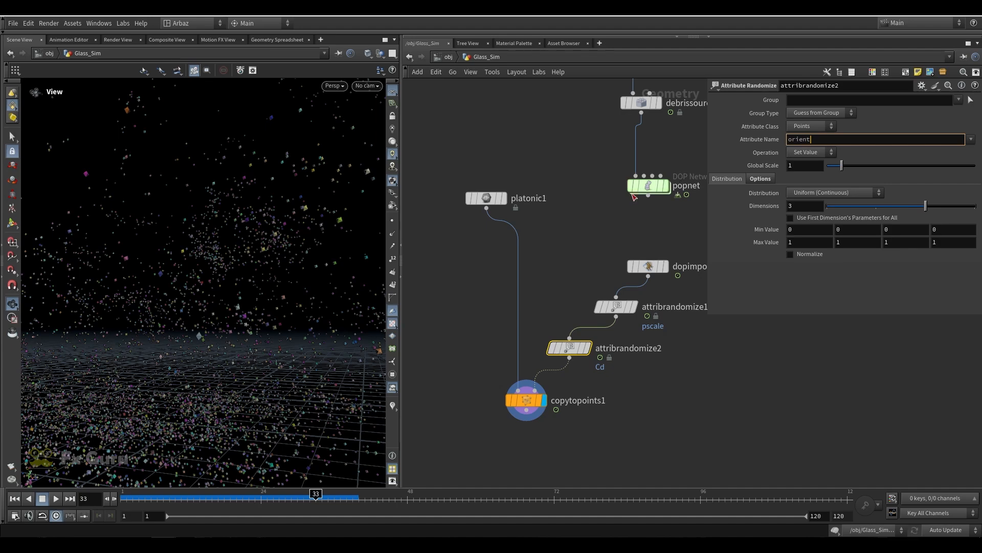
click(574, 219)
click(954, 205)
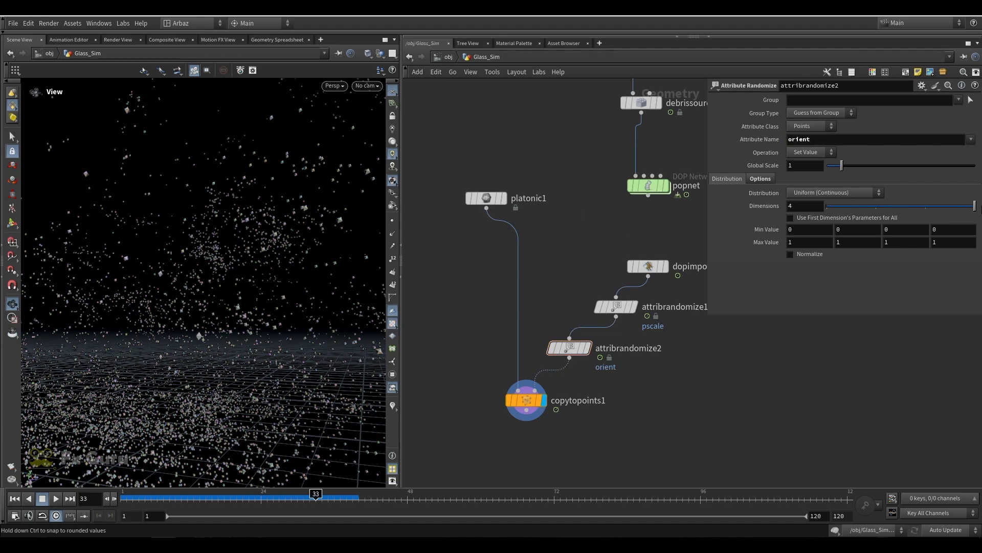
Play the simulation from the first frame, stop at frame 46, and examine the scattered debris from different angles.
drag(226, 253, 235, 280)
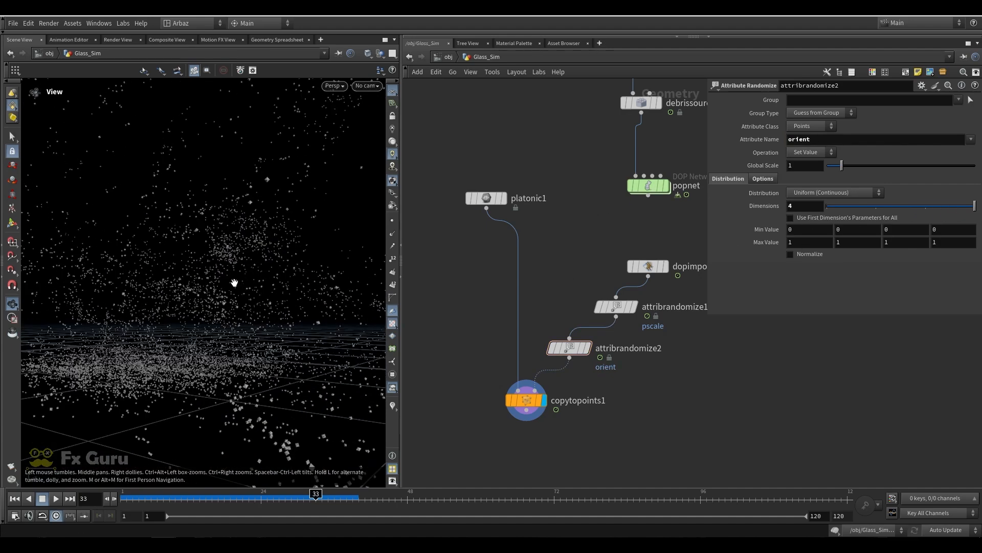
right_drag(234, 281, 236, 319)
drag(198, 497, 79, 501)
click(55, 499)
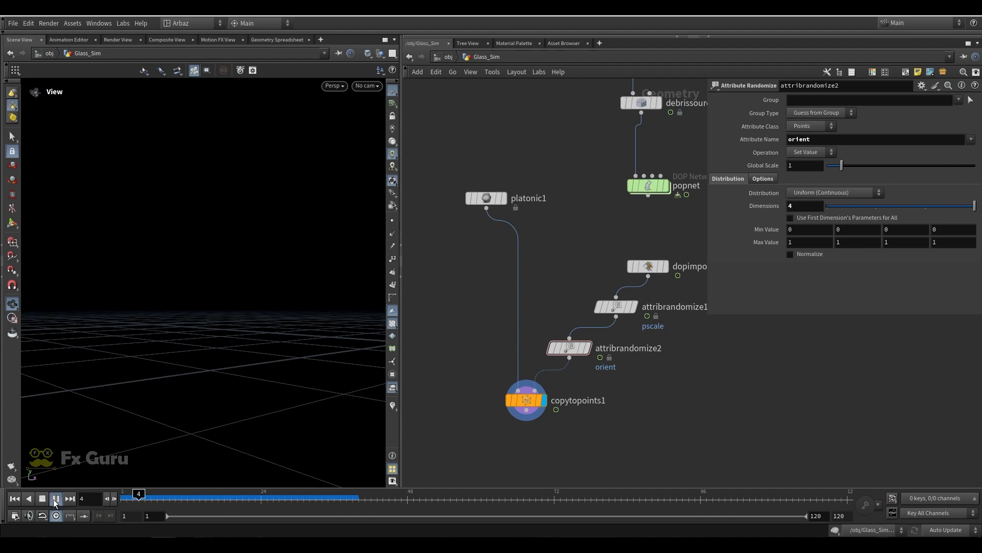
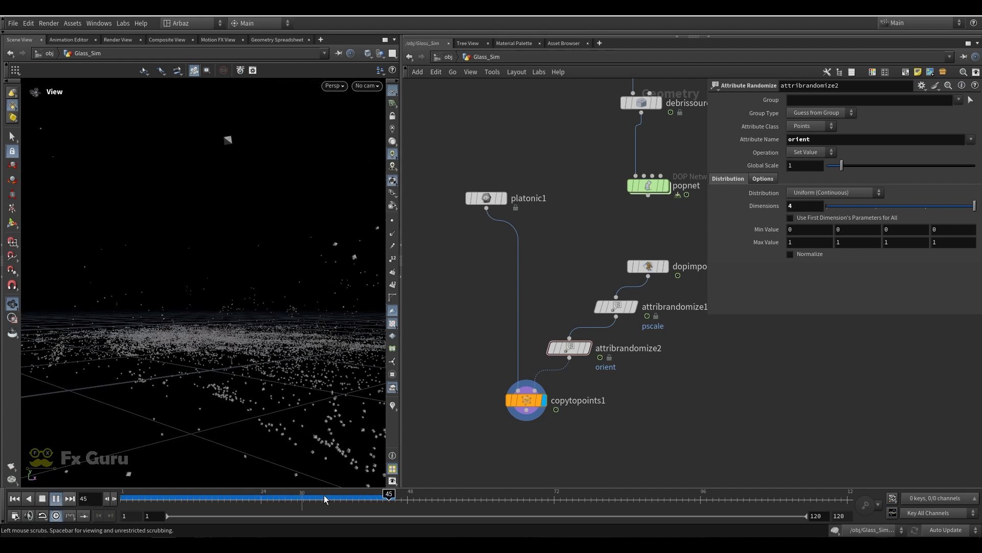
click(395, 501)
scroll(222, 340, down, 5)
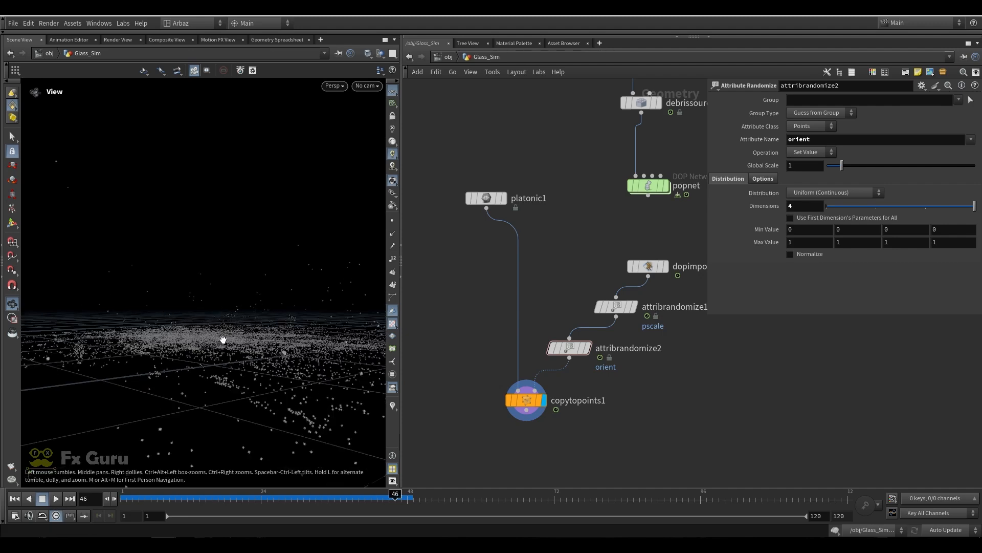
mouse_move(222, 336)
mouse_down()
mouse_move(234, 347)
mouse_move(237, 337)
mouse_move(231, 350)
mouse_up()
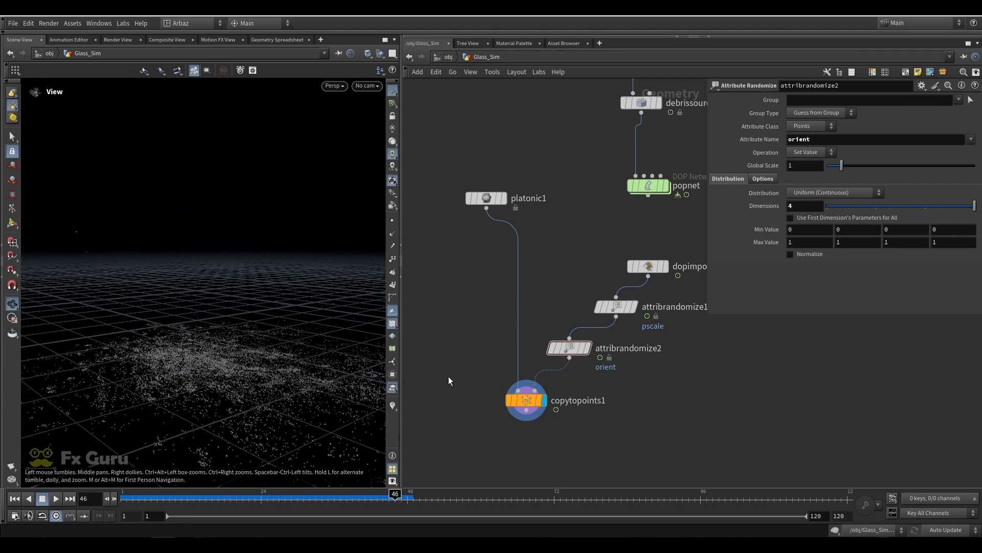
Template null2 to show the glass pieces together with the debris, and examine the combination around frame 31.
scroll(527, 279, down, 5)
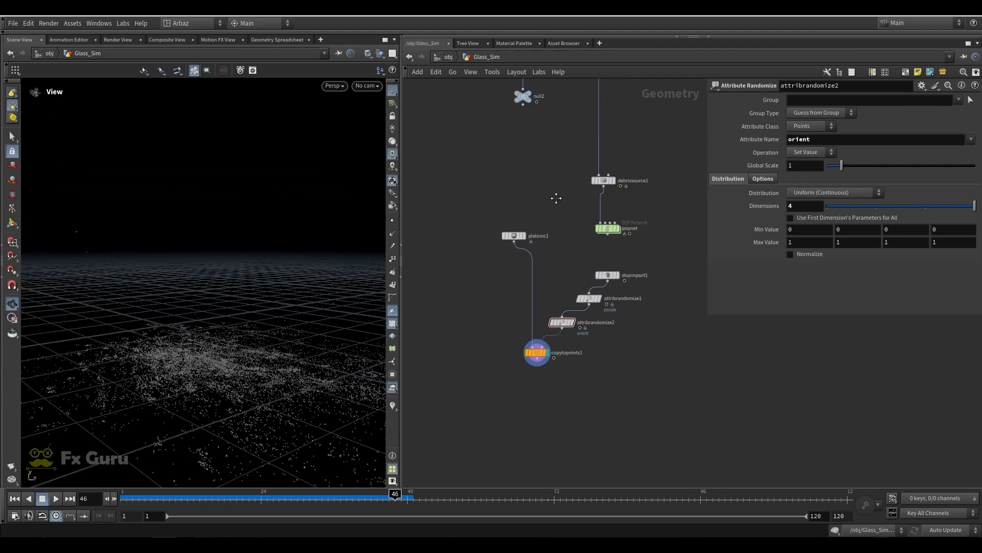
click(225, 494)
drag(225, 493, 305, 484)
mouse_move(262, 319)
mouse_down()
mouse_move(284, 301)
mouse_move(329, 307)
mouse_move(257, 313)
mouse_up()
right_drag(214, 237, 256, 197)
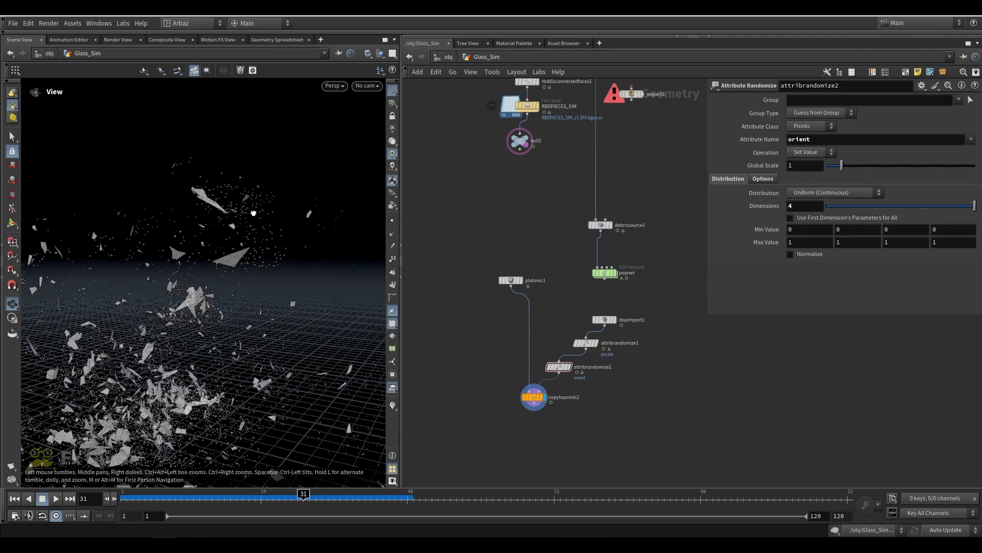
drag(256, 197, 223, 177)
Return to the first frame and set the Const. Birth Rate of popnet's source_first_input to 10000.
click(15, 499)
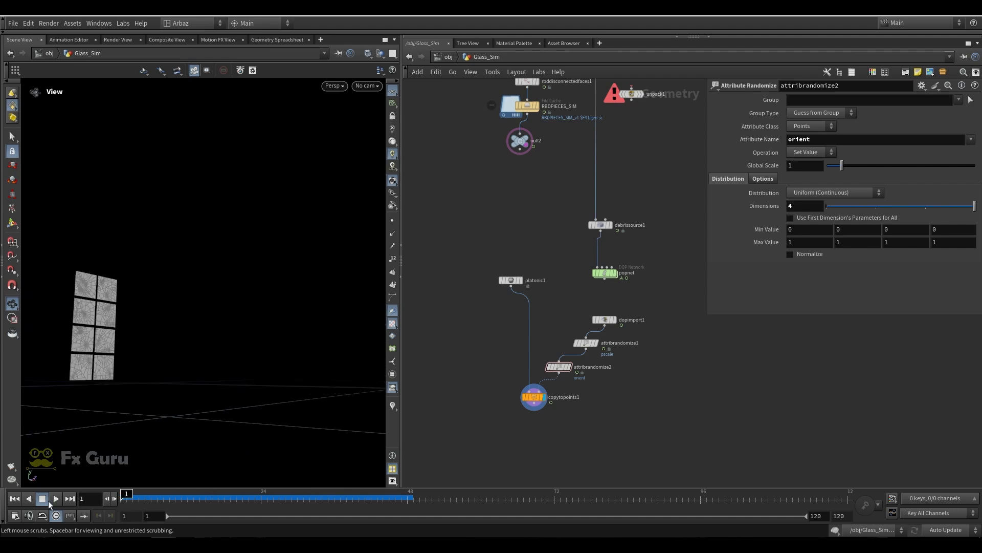
double_click(606, 274)
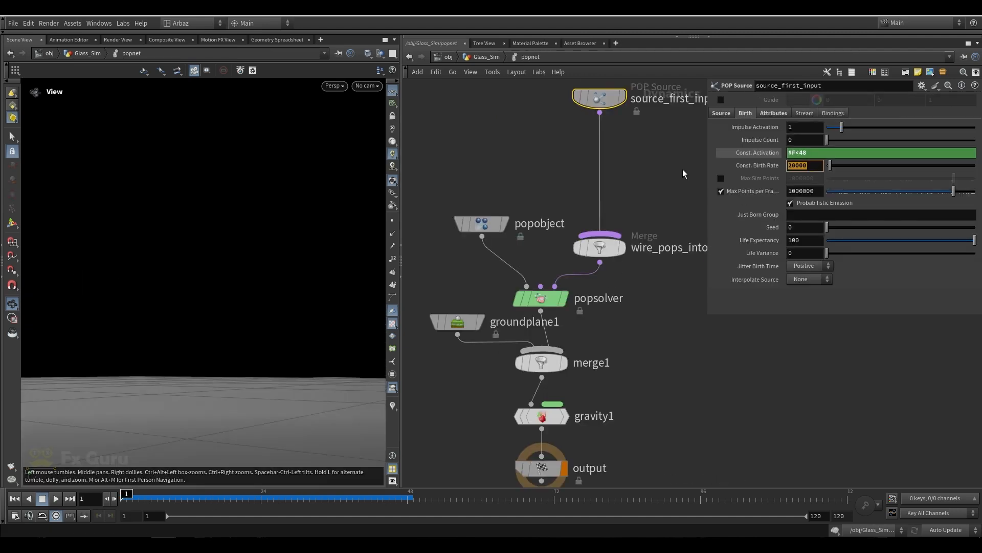
text(10000)
key(Return)
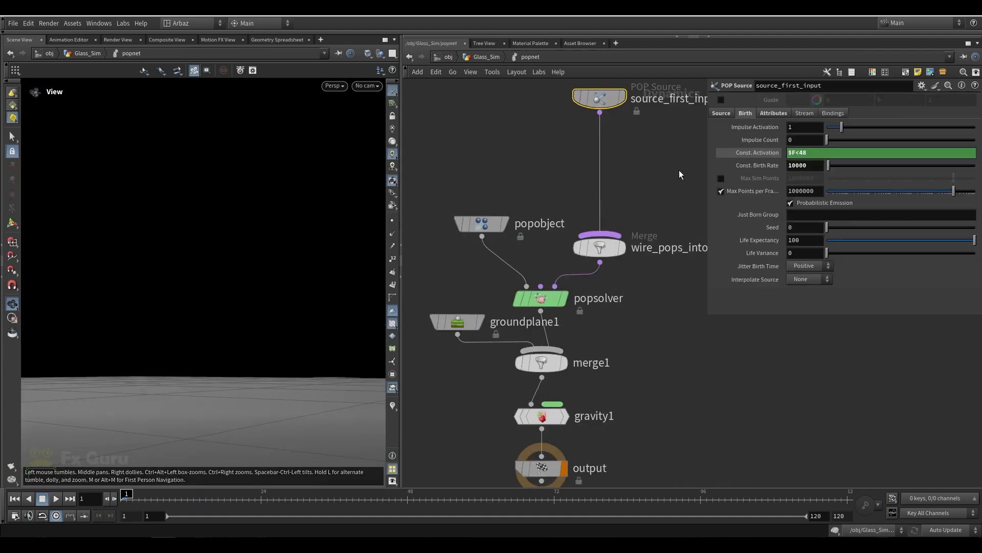
Play the simulation back in Glass_Sim and examine the glass and debris up to around frame 32.
click(485, 57)
click(56, 502)
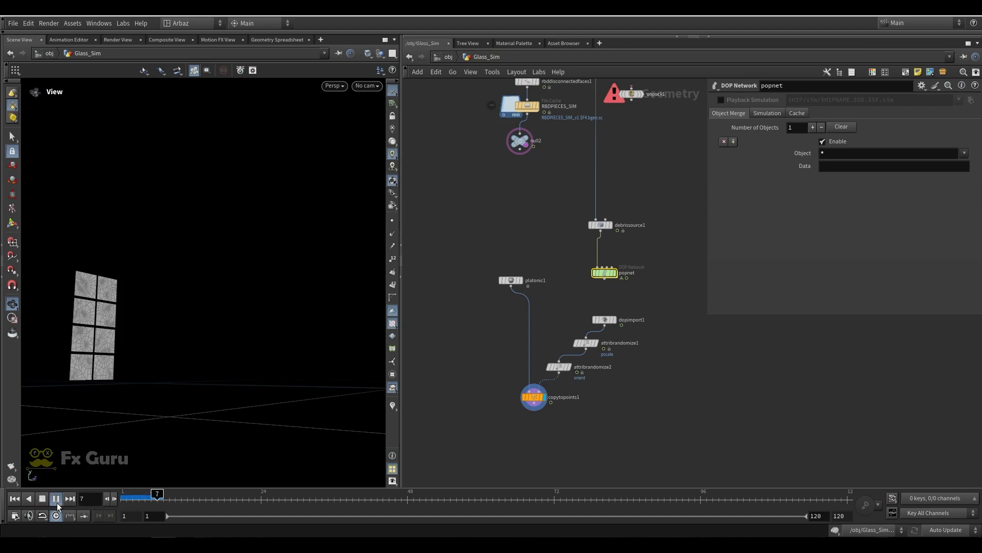
drag(128, 496, 281, 484)
drag(195, 347, 248, 288)
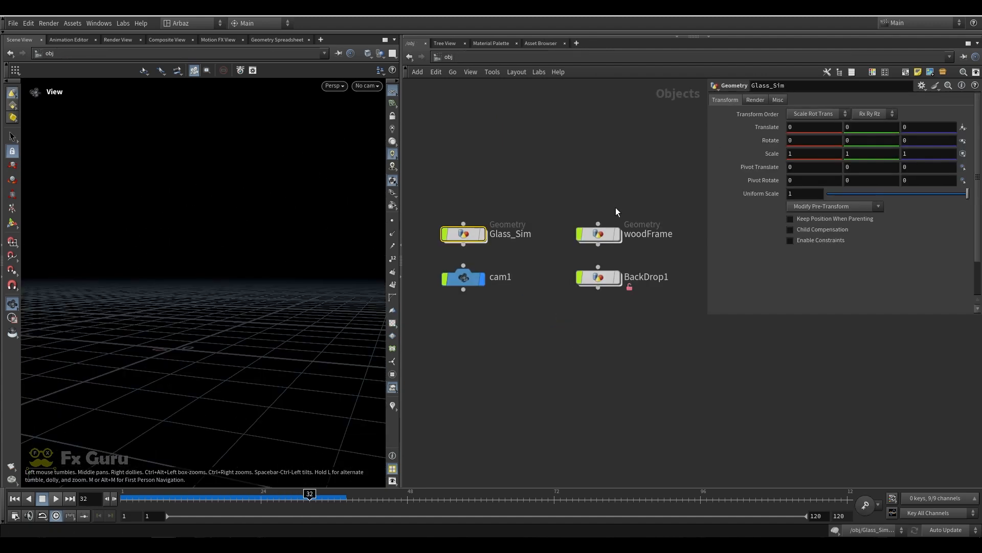
Turn on the display of the woodFrame object at the object level.
click(615, 207)
click(617, 234)
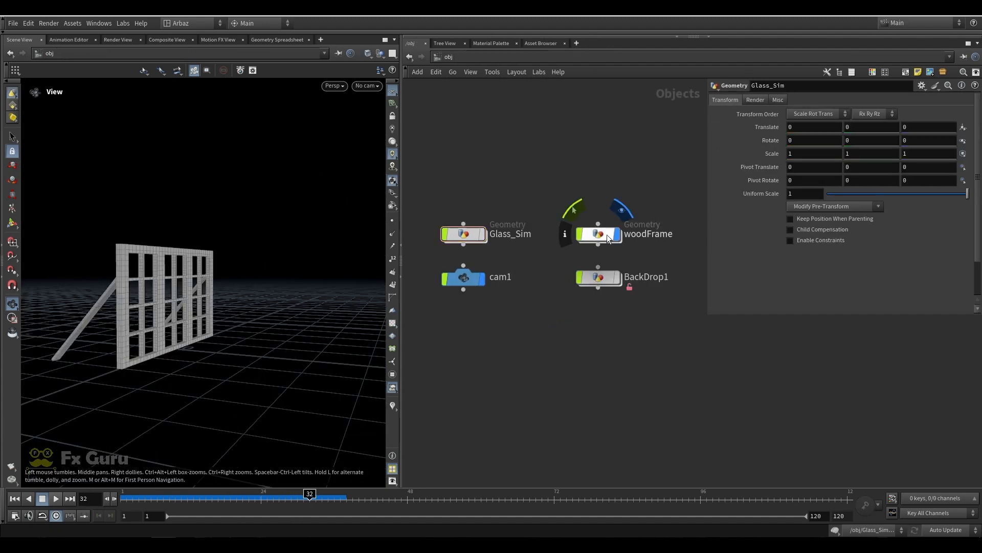
click(601, 238)
click(591, 177)
middle_drag(506, 334, 513, 302)
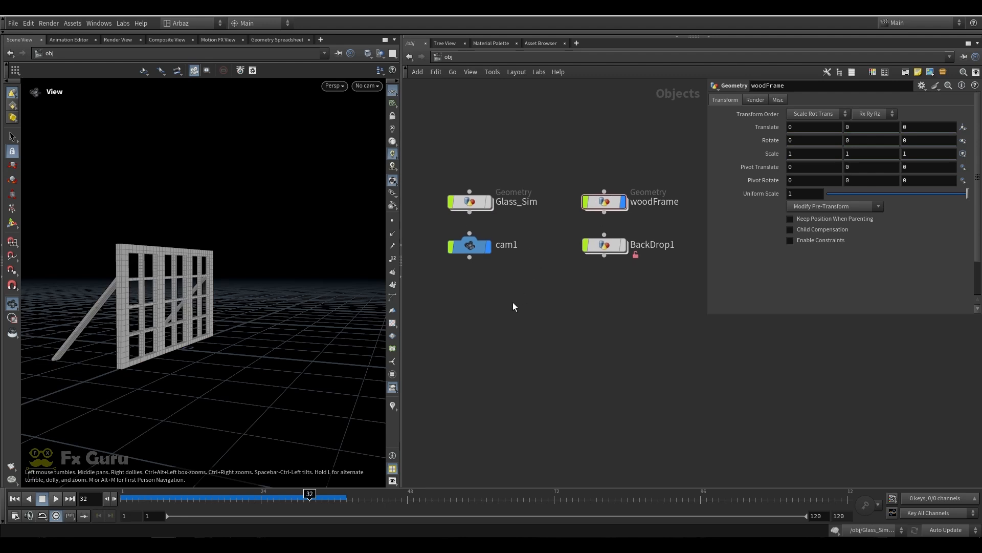
Create a new Geometry object at the object level, beneath the existing objects.
click(470, 211)
key(Escape)
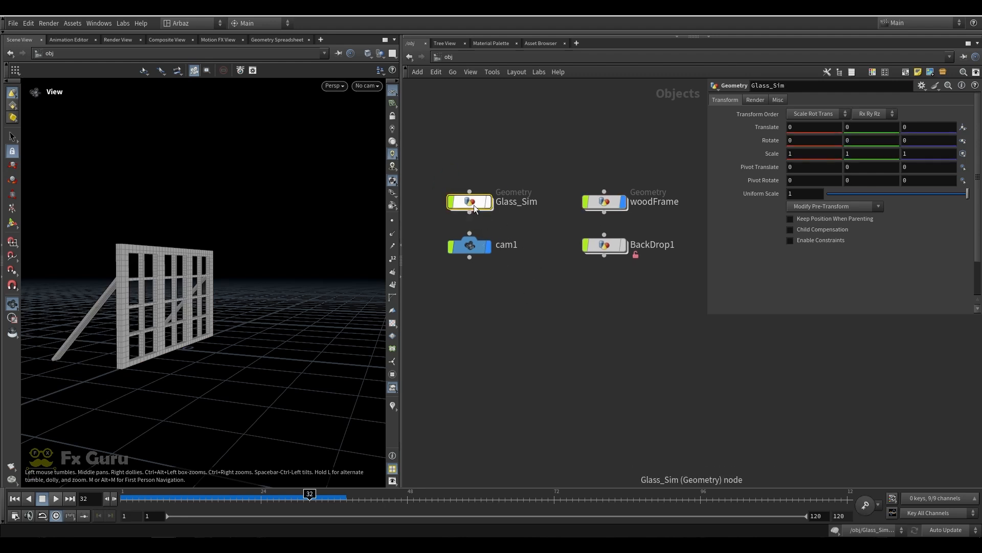
key(Tab)
text(ge)
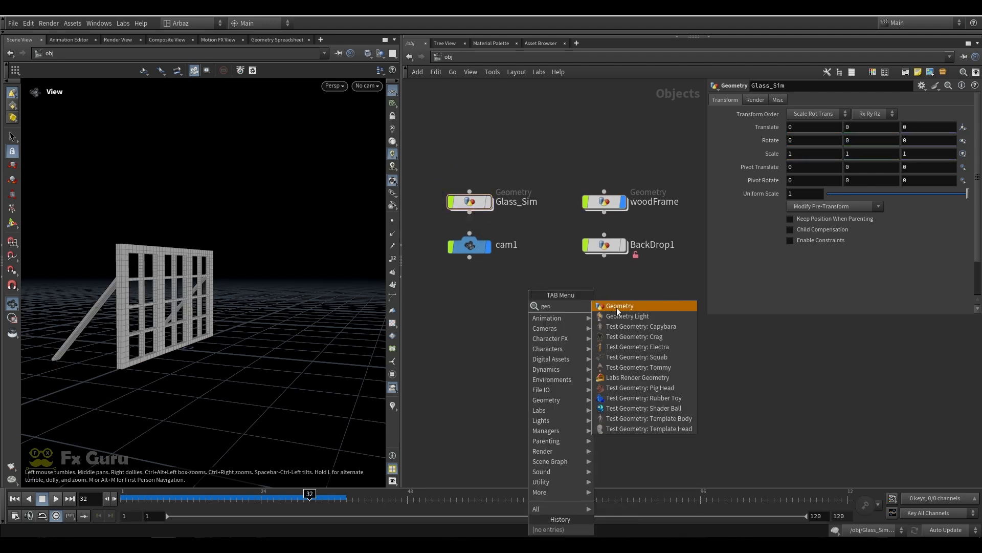
click(617, 306)
Add an Object Merge node inside the new geo1 object.
double_click(505, 293)
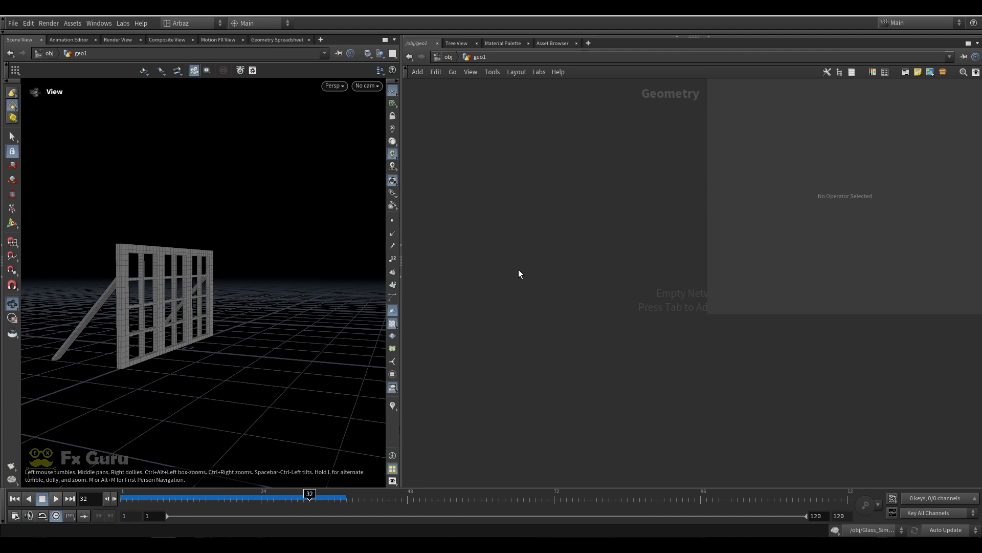
key(Tab)
text(ob)
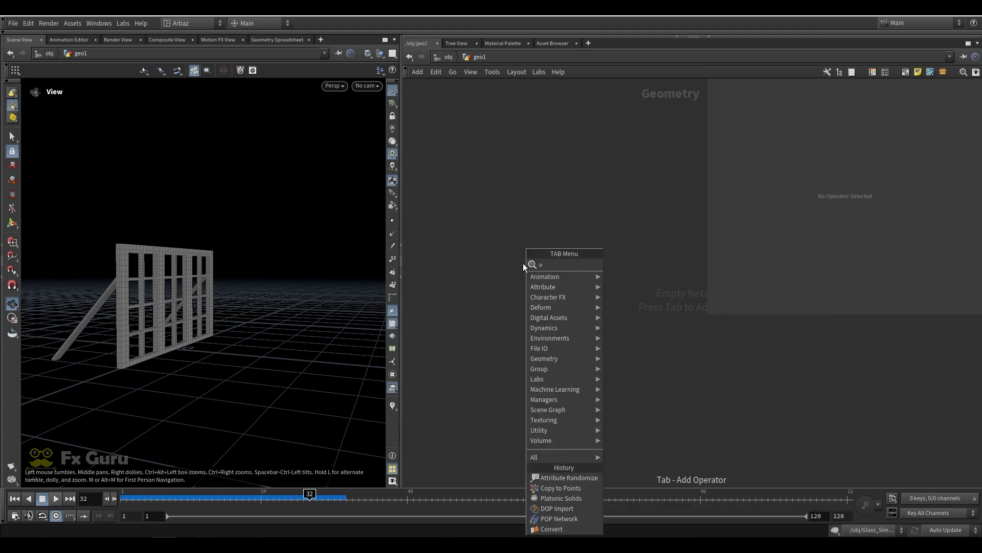
click(616, 265)
click(513, 220)
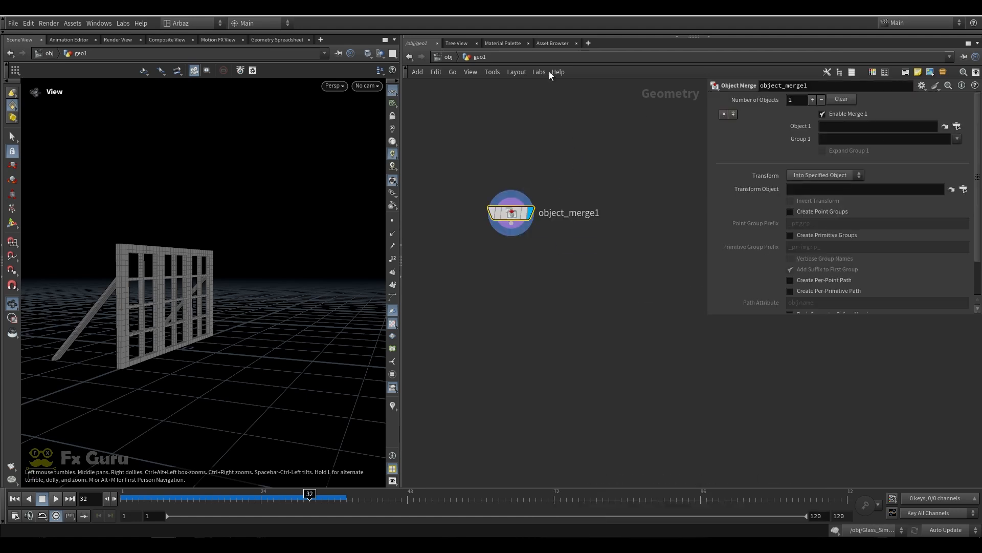
Go into Glass_Sim and add a Null node wired to the output of copytopoints1.
click(449, 57)
double_click(467, 200)
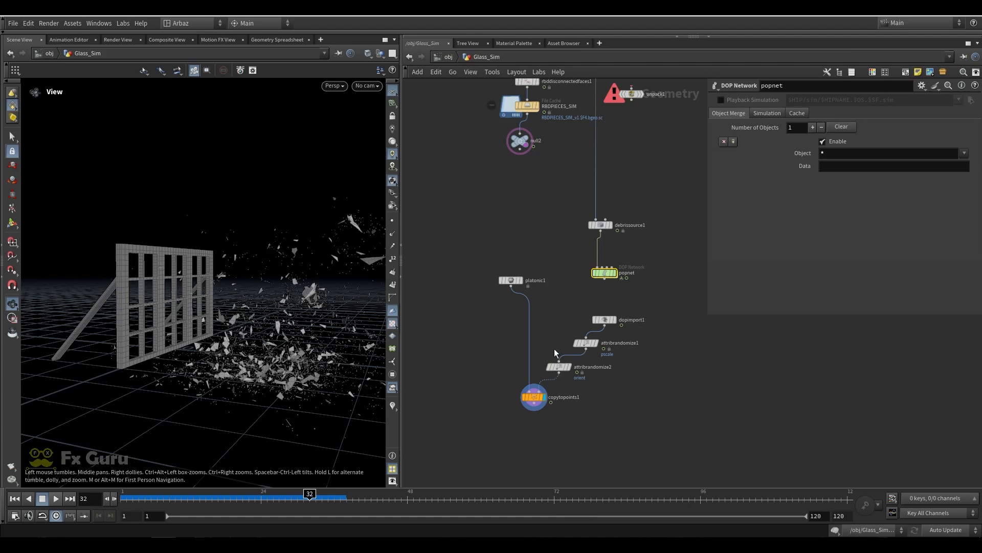
click(537, 410)
mouse_move(582, 408)
click(628, 271)
click(552, 446)
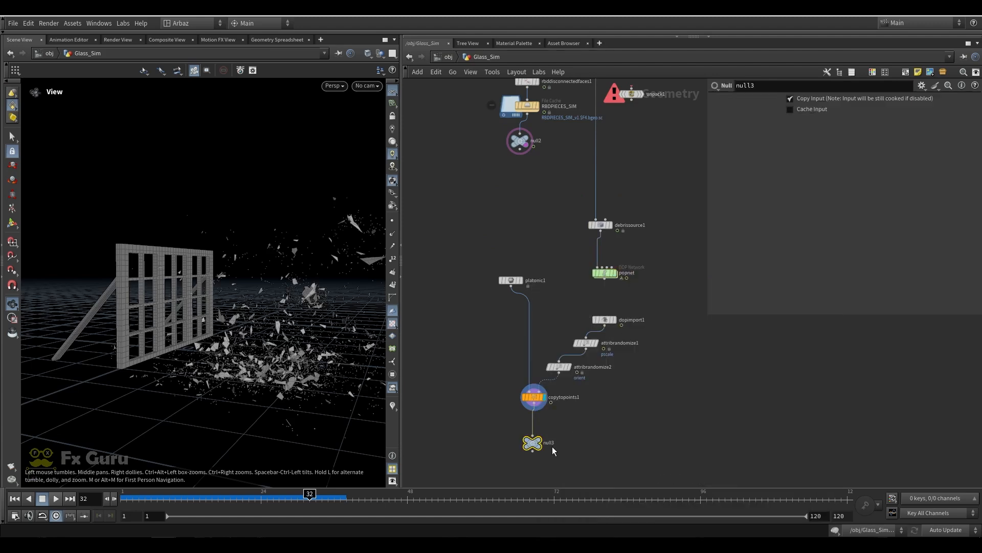
Copy null3 and use it as Object 1 of object_merge1 in geo1, giving the path /obj/Glass_Sim/null3.
key(ctrl+c)
key(u)
double_click(502, 288)
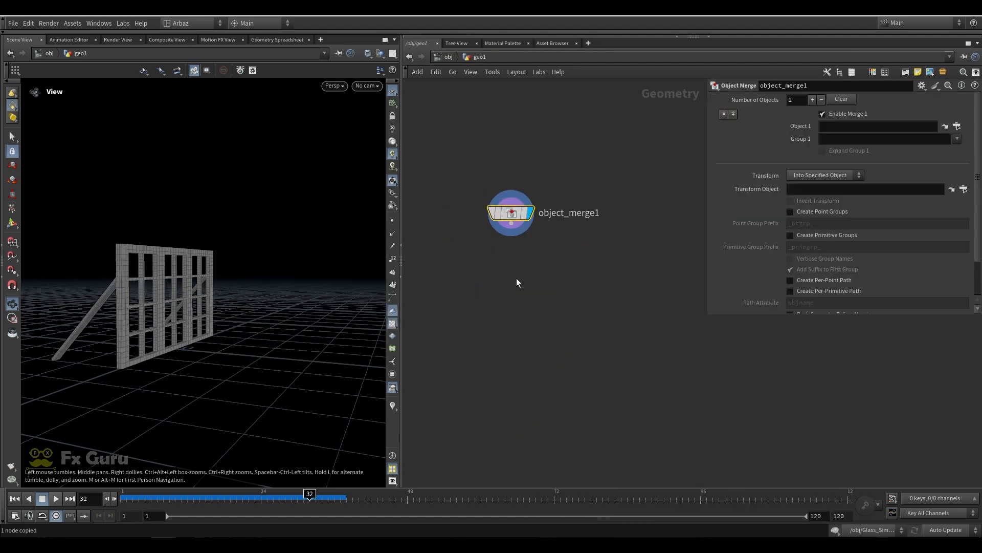
click(839, 127)
key(ctrl+v)
key(Return)
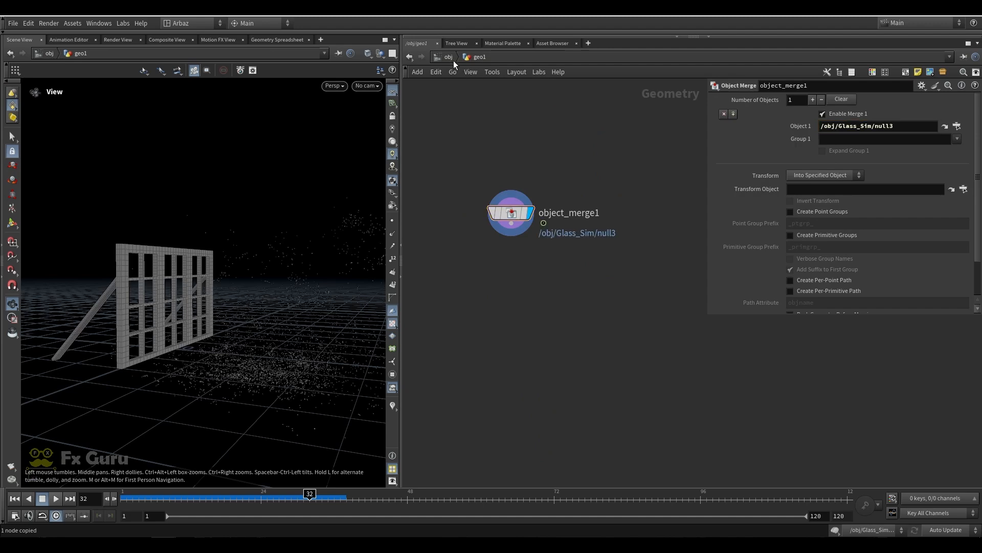
Rename the geo1 object to Debris.
click(450, 58)
click(566, 294)
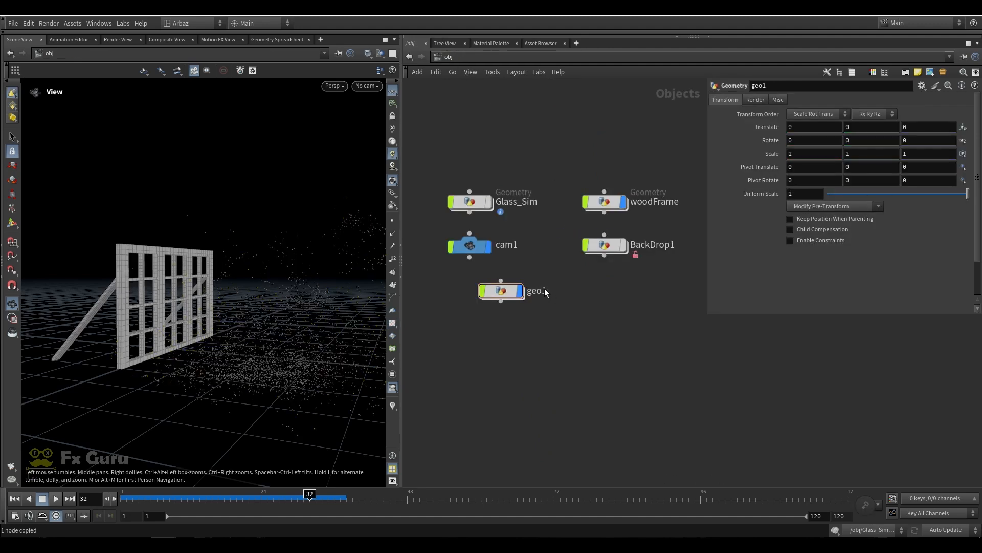
double_click(545, 291)
text(Debris)
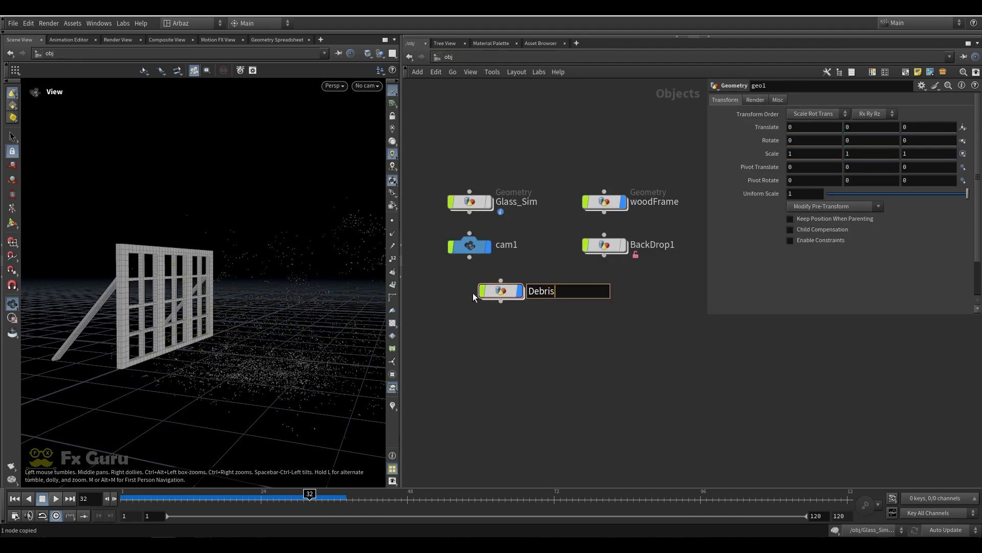
key(Return)
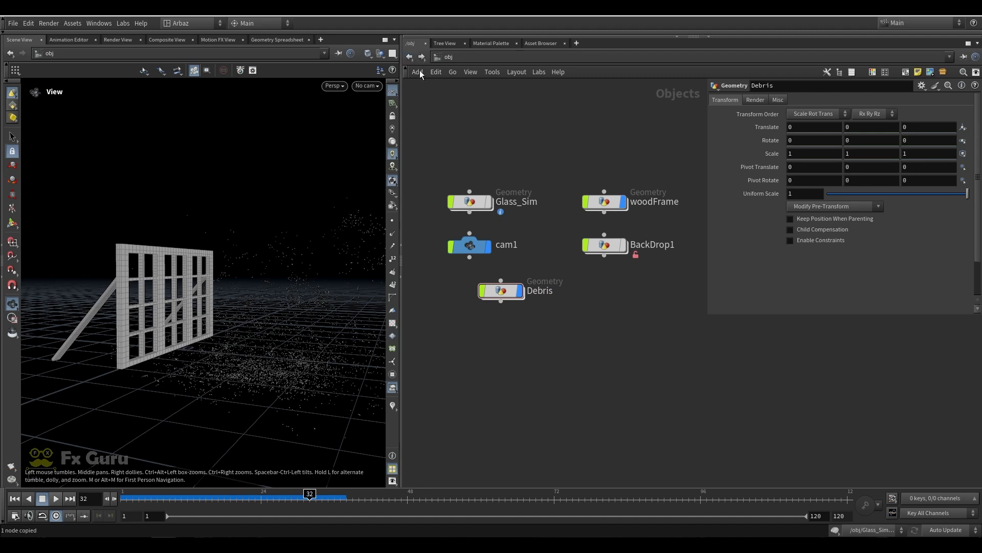
Rename the null2 node below RBDPIECES_SIM in Glass_Sim to OUT_GLASS_REDNER.
double_click(474, 195)
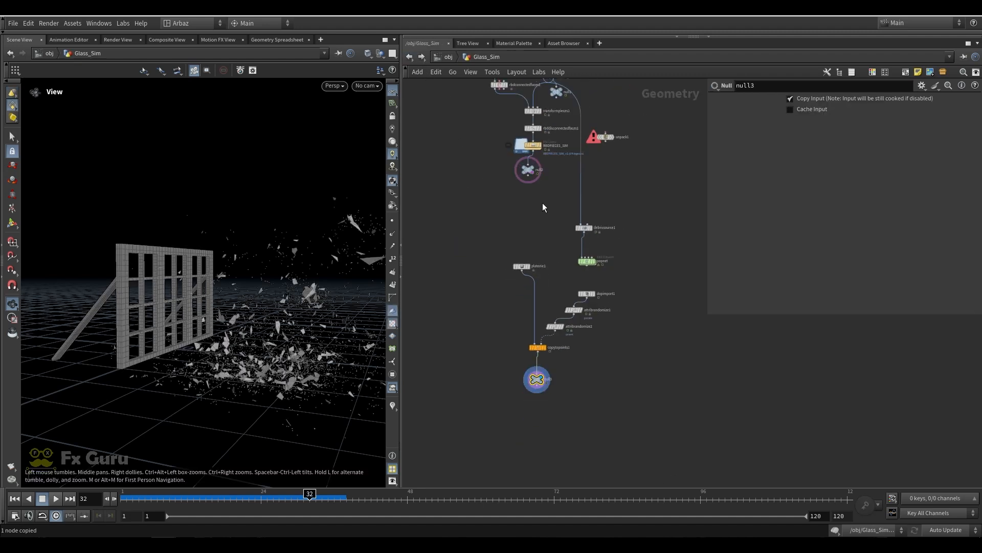
scroll(542, 203, up, 3)
click(504, 182)
key(F2)
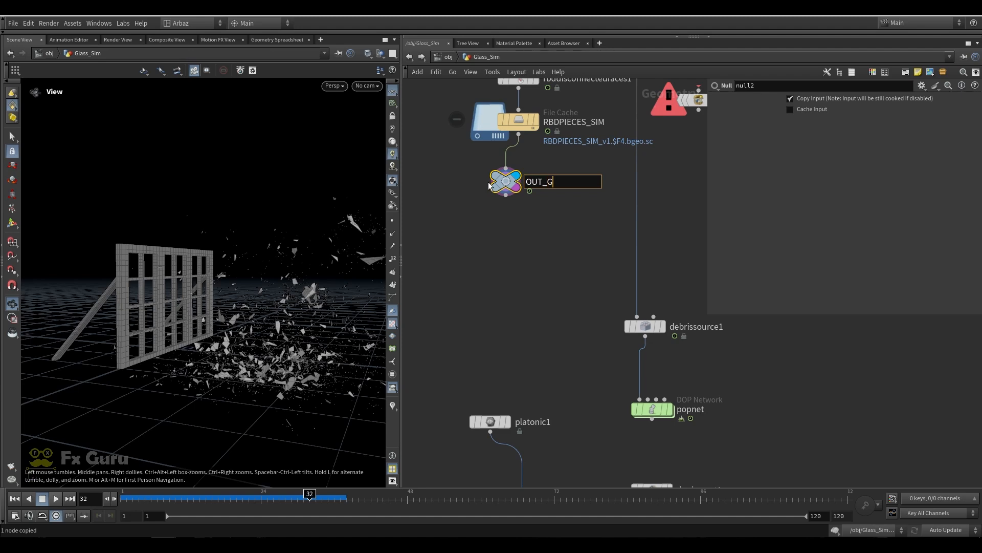
text(OUT_GLASS_GEDN)
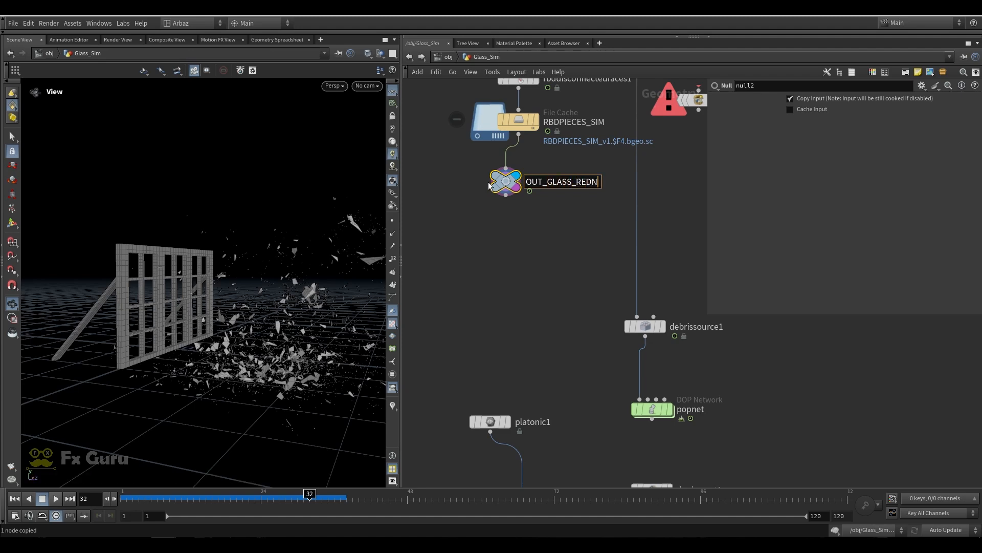
text(DER)
key(Return)
Go back to the object level, align the Debris node beneath cam1, and check the debris beside the wood frame.
key(u)
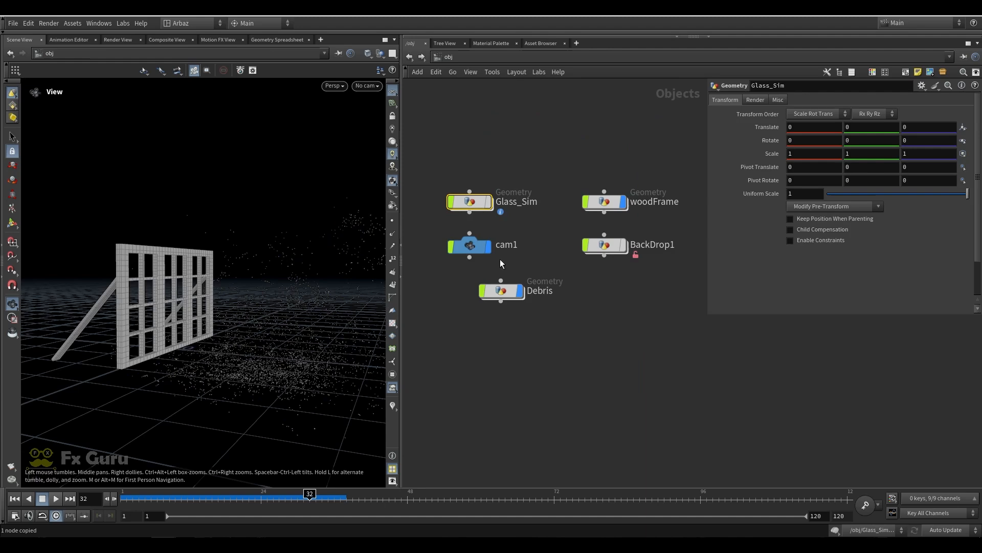
click(589, 292)
drag(502, 291, 470, 295)
drag(560, 278, 418, 323)
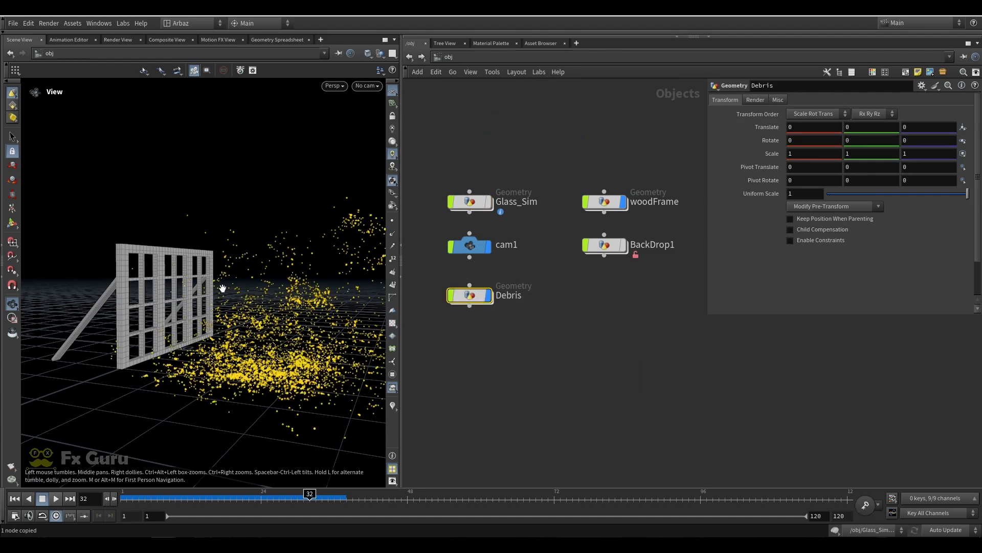
drag(223, 288, 202, 301)
click(547, 360)
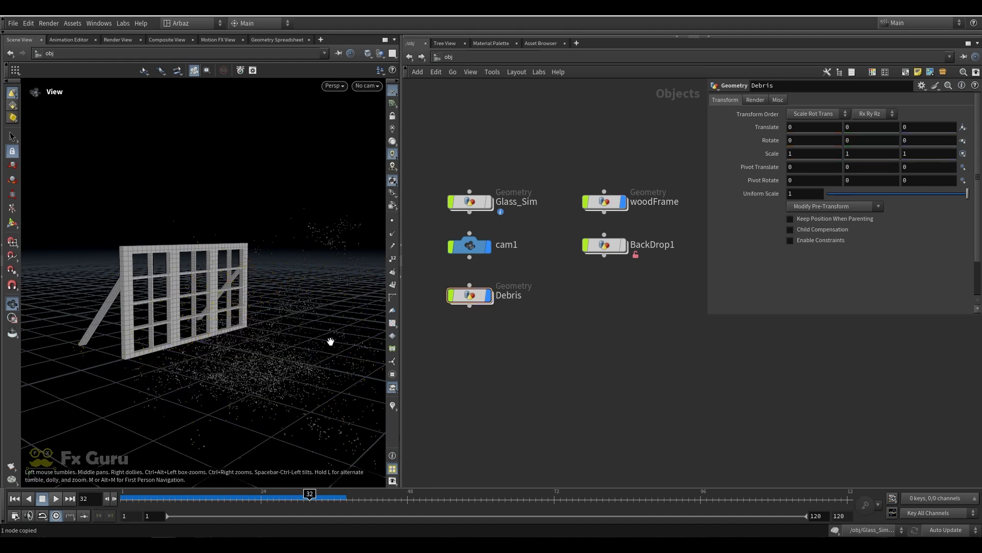
drag(518, 285, 476, 306)
click(524, 347)
drag(179, 333, 166, 315)
Switch to the stage network, return to the first frame, and load the Solaris desktop layout.
click(458, 56)
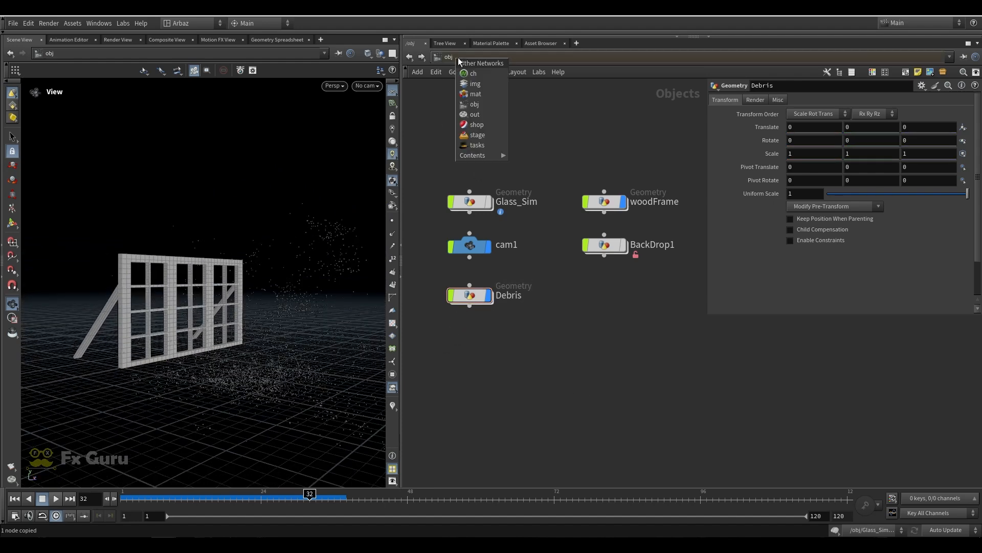
click(484, 134)
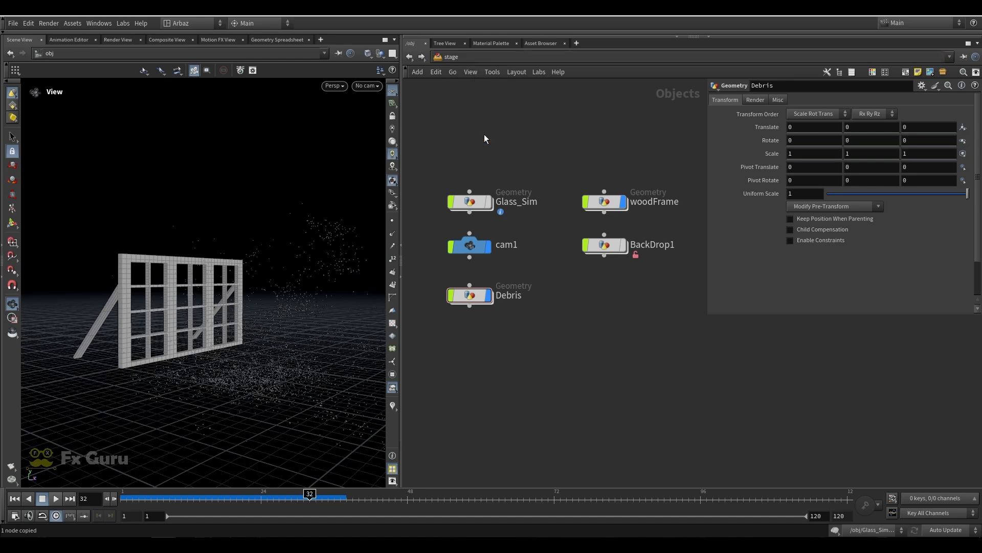
click(14, 498)
click(188, 23)
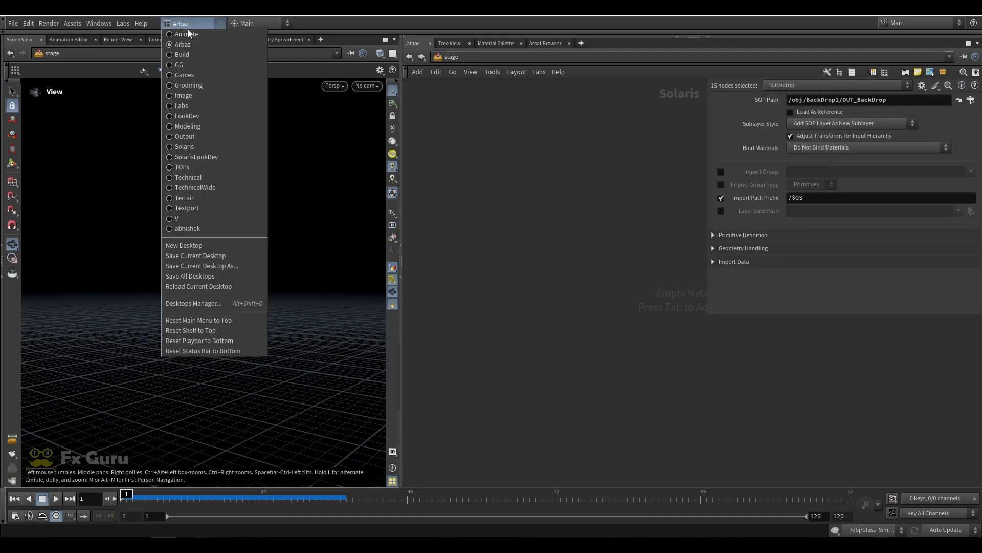
click(184, 147)
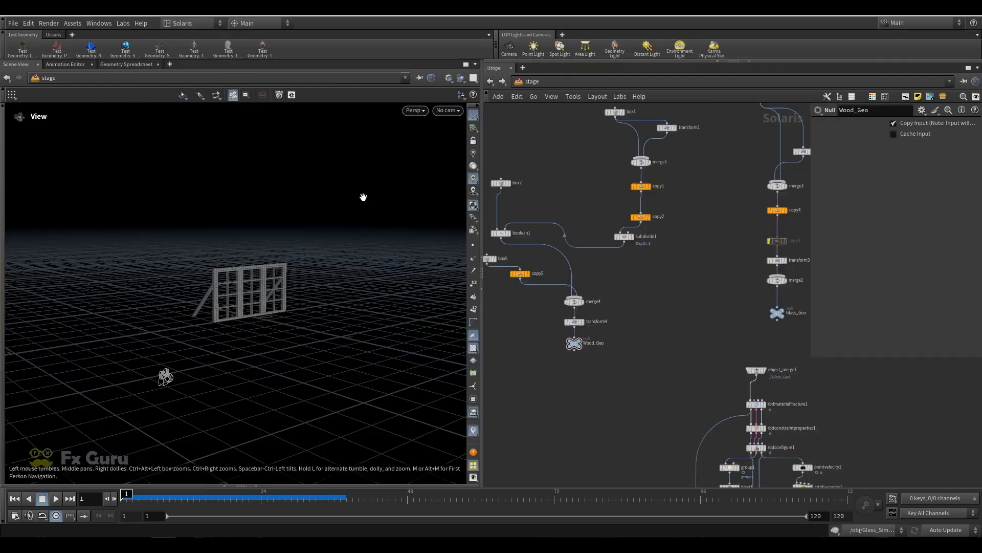
Add a SOP Import node to the empty stage network.
drag(266, 271, 247, 285)
middle_drag(247, 285, 258, 303)
key(Tab)
text(sop)
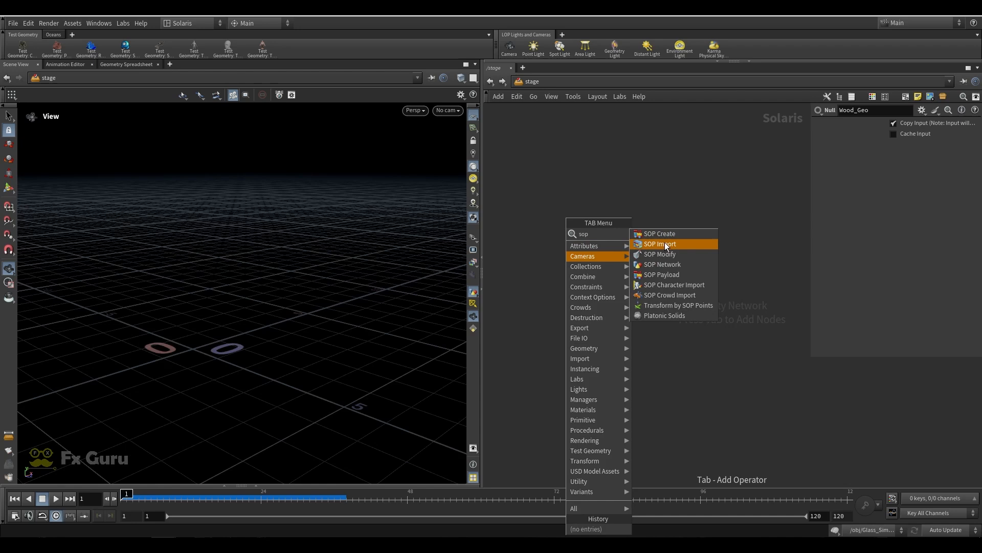
click(665, 242)
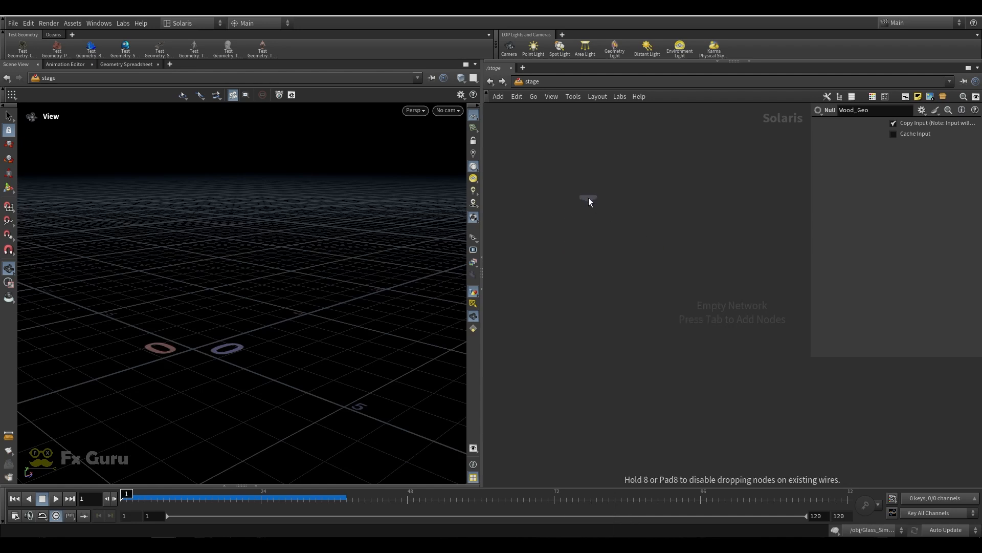
click(589, 198)
Set the SOP Import node's SOP Path to OUT_GLASS_REDNER inside Glass_Sim.
click(958, 126)
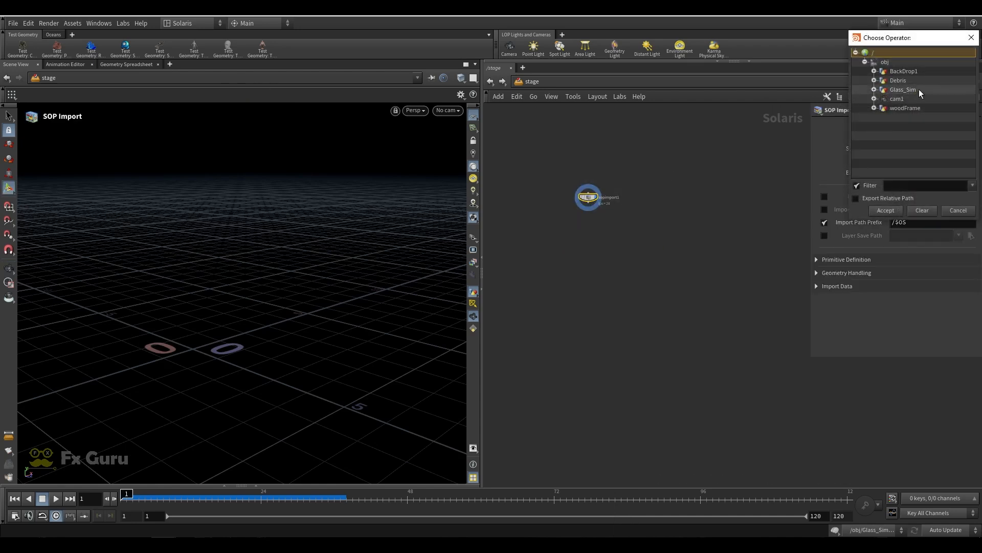
click(874, 89)
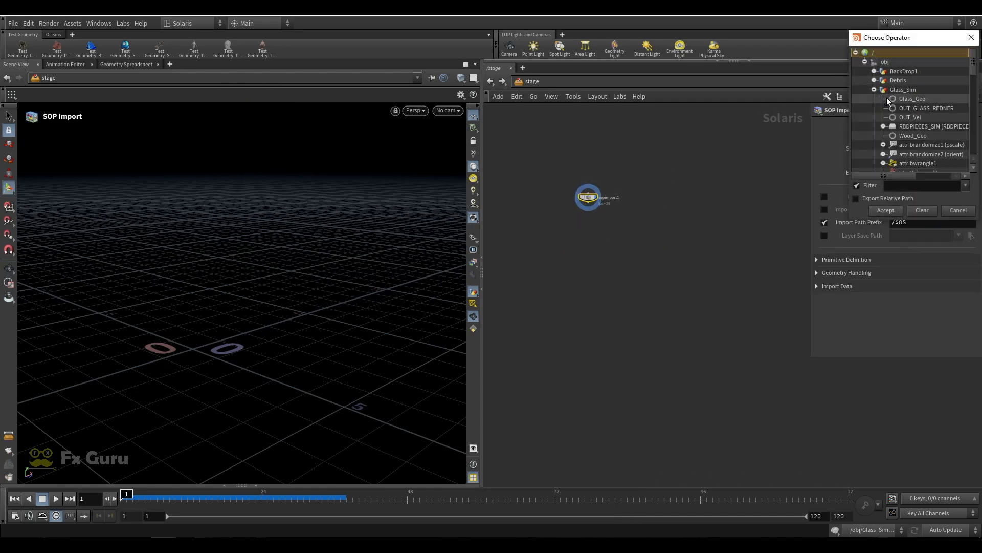
click(926, 108)
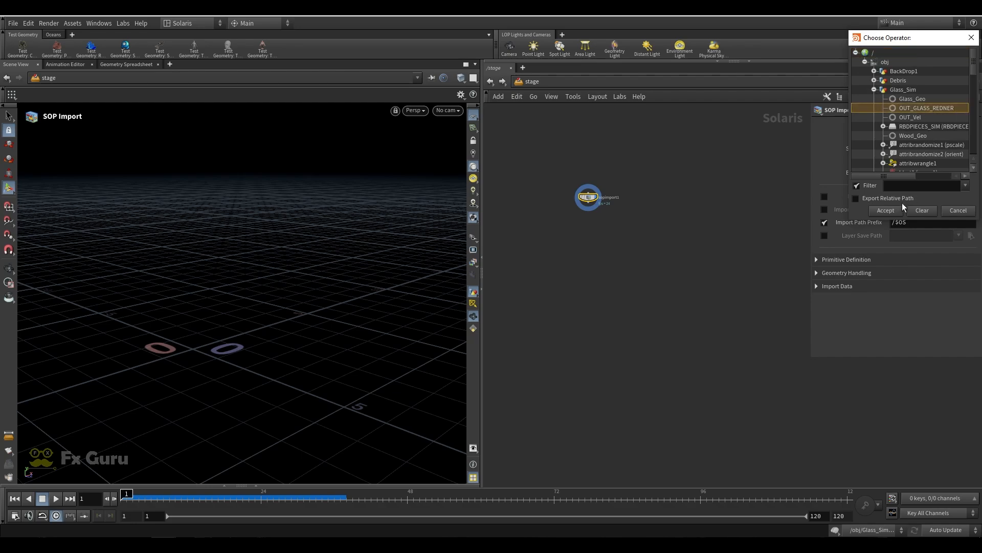
click(889, 210)
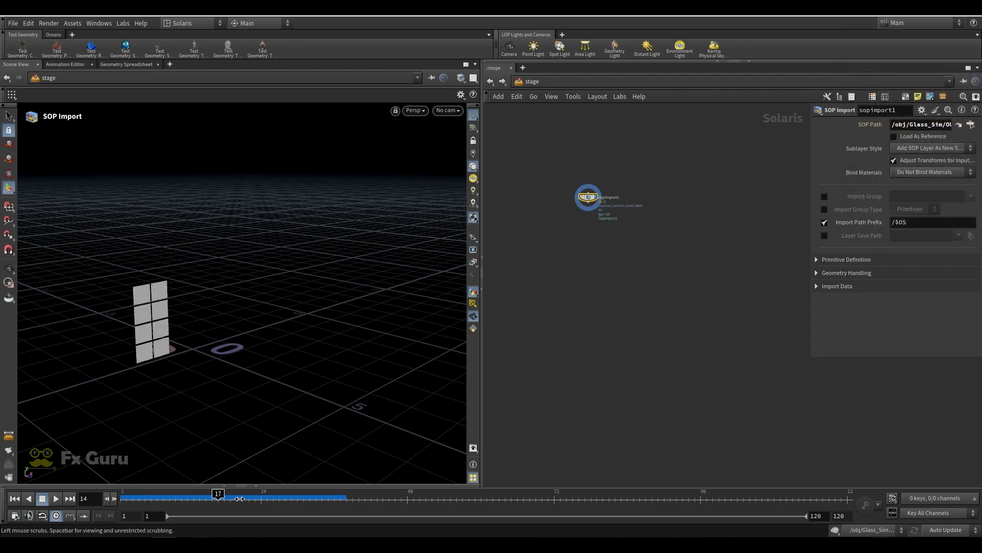
Check the shattered glass at frame 29 and rename the SOP Import node to glass.
drag(240, 498, 295, 496)
alt+drag(224, 378, 201, 338)
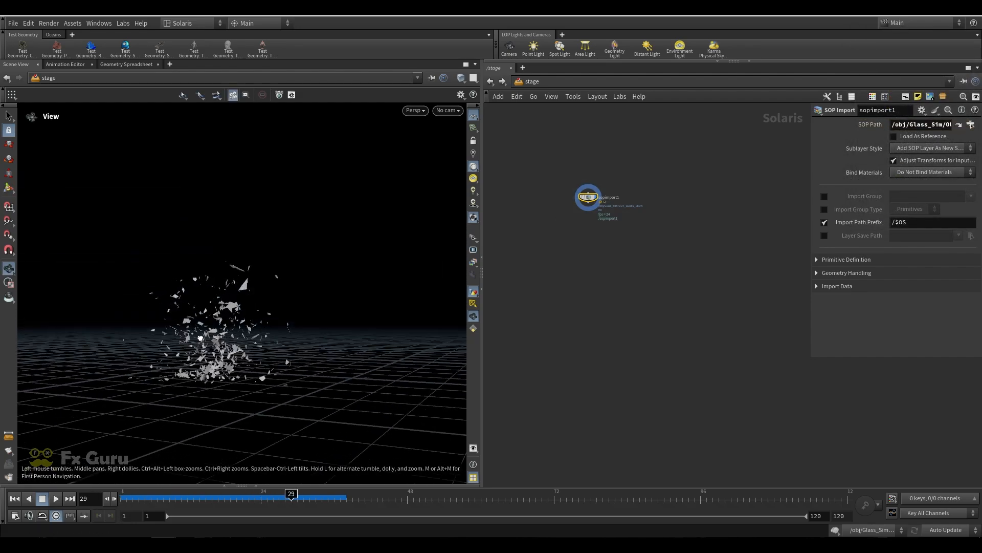
alt+scroll(199, 338, up, 4)
middle_drag(638, 264, 612, 257)
scroll(578, 205, up, 3)
double_click(589, 188)
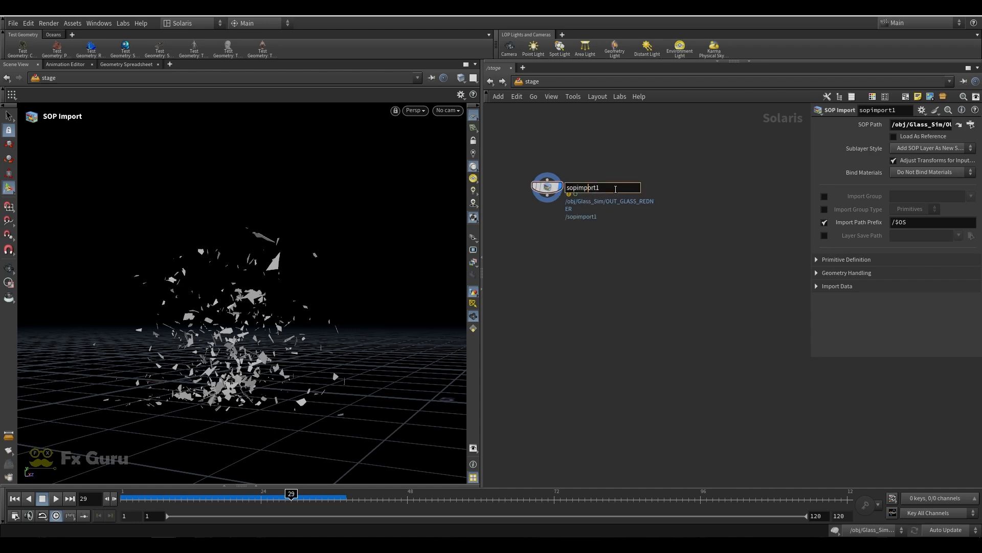
text(glass)
key(Return)
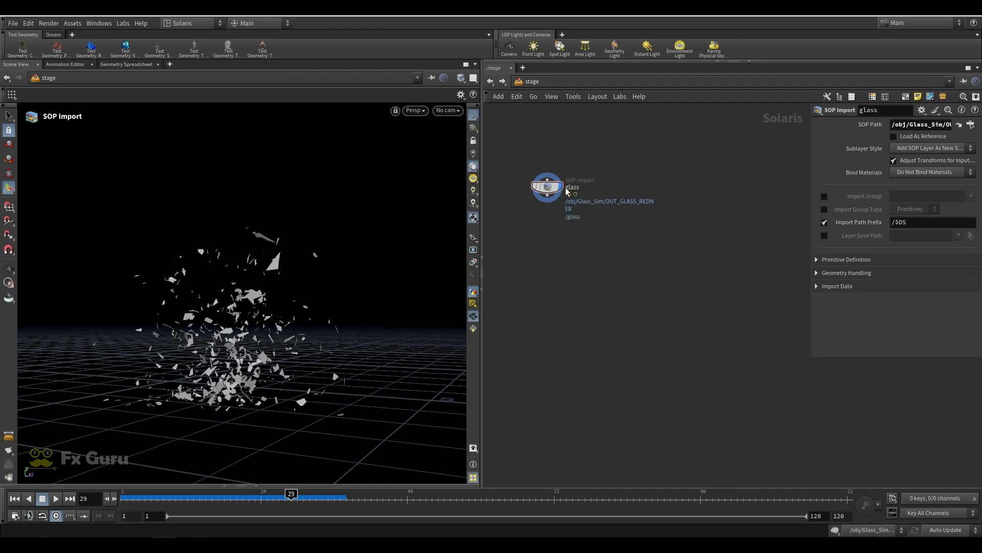
Duplicate the glass import node and rename the copy Debris.
alt+drag(550, 188, 615, 178)
double_click(640, 177)
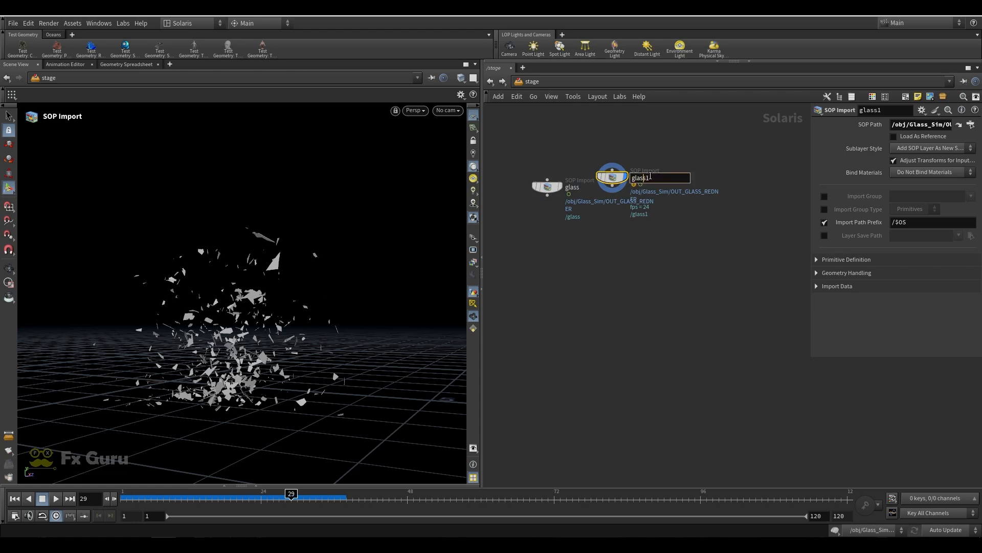
text(Debris)
key(Return)
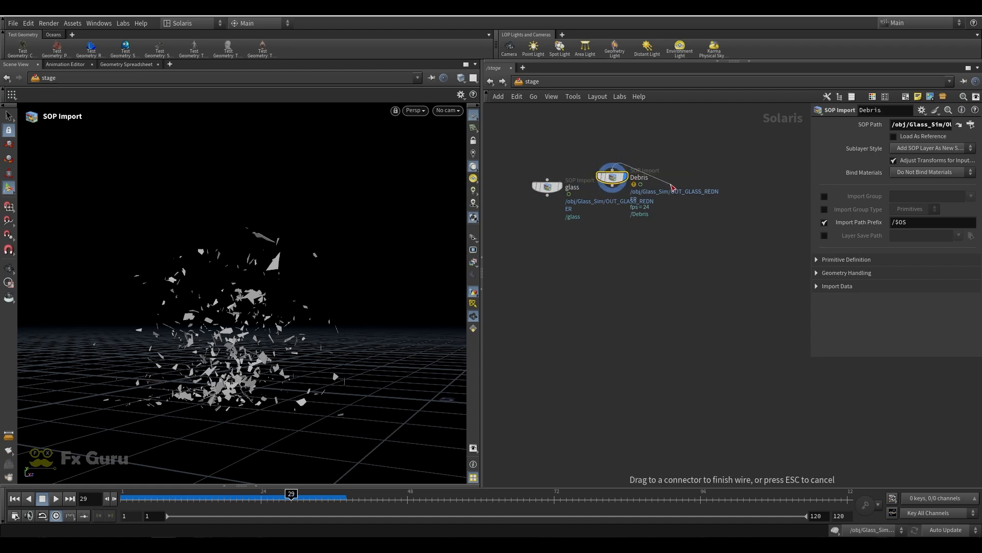
Duplicate the Debris import node and rename the copy Backdrop.
alt+drag(612, 177, 693, 180)
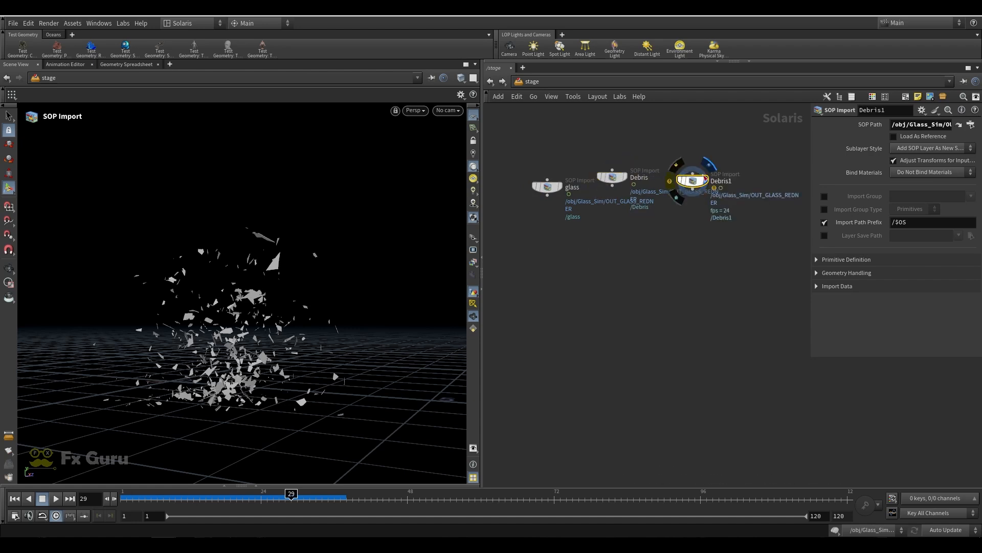
double_click(728, 180)
text(Ba)
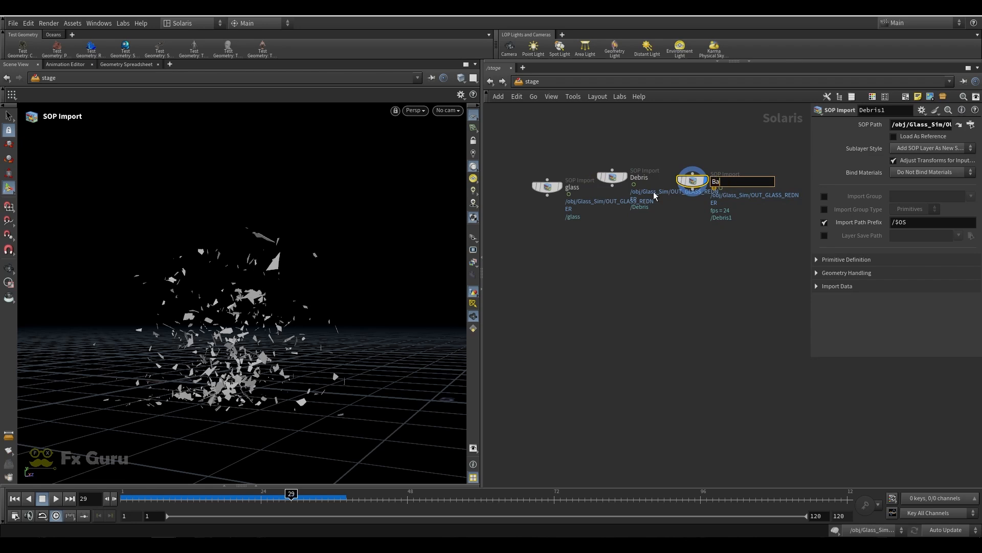
text(ckdrop)
key(Return)
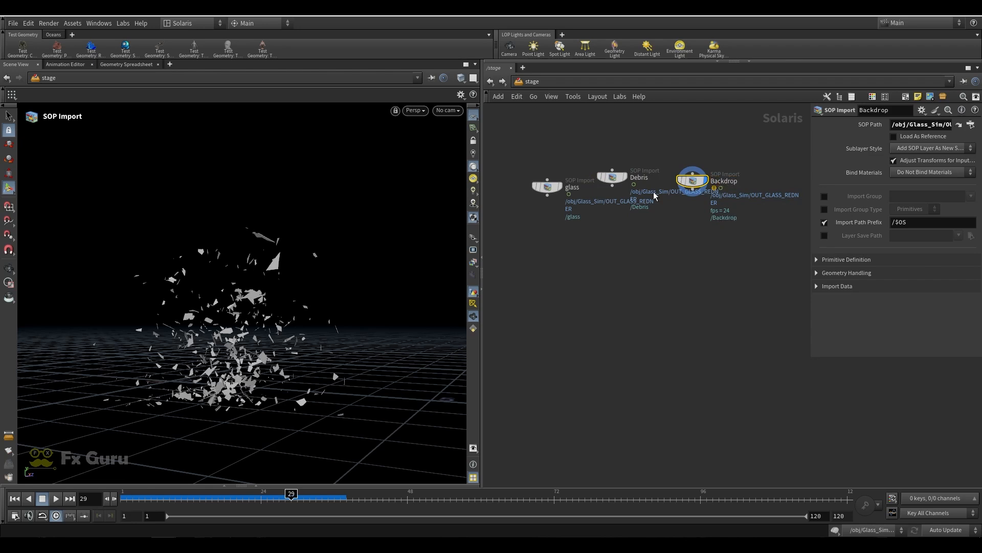
Duplicate the Backdrop import node and rename the copy Window.
alt+drag(694, 182, 729, 211)
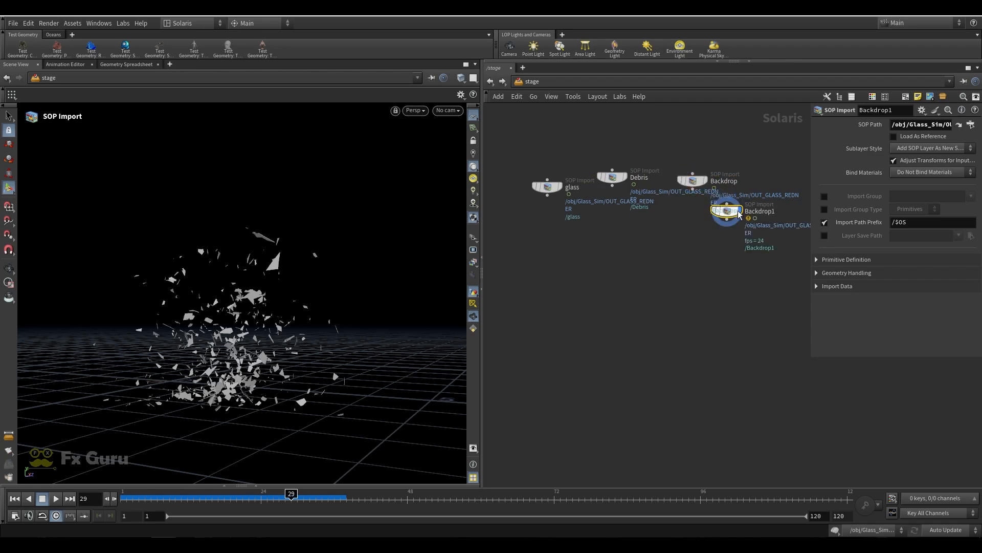
double_click(762, 211)
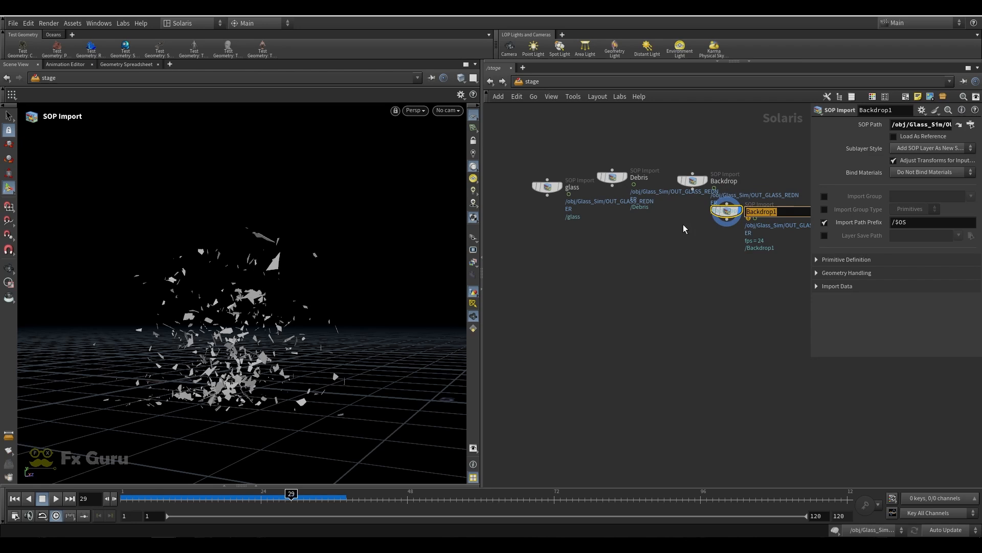
text(Window)
key(Return)
Add a Merge node, wire the glass, Debris, Backdrop and Window imports into it, and display the merged result.
key(Tab)
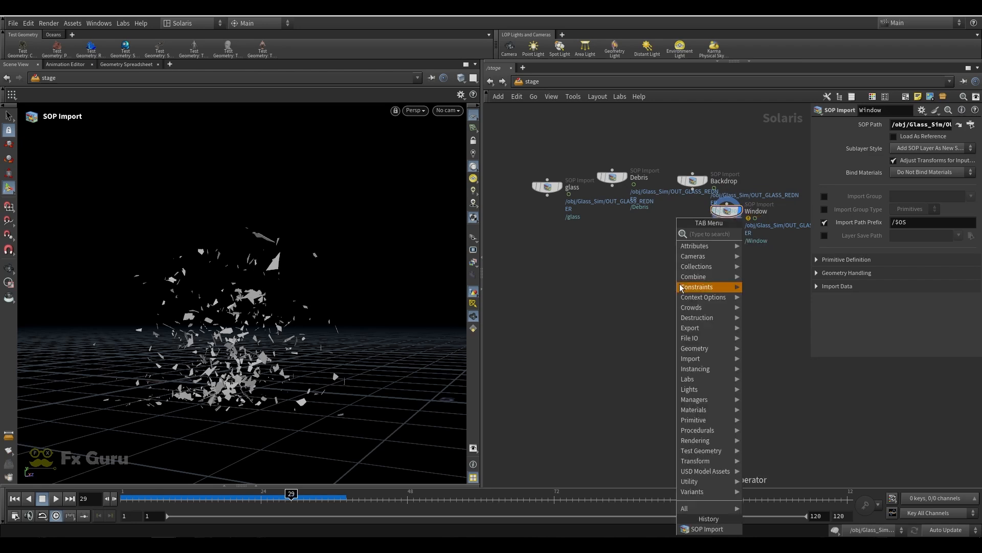
text(mer)
key(Return)
click(631, 302)
drag(522, 249, 737, 134)
drag(727, 220, 650, 293)
click(644, 302)
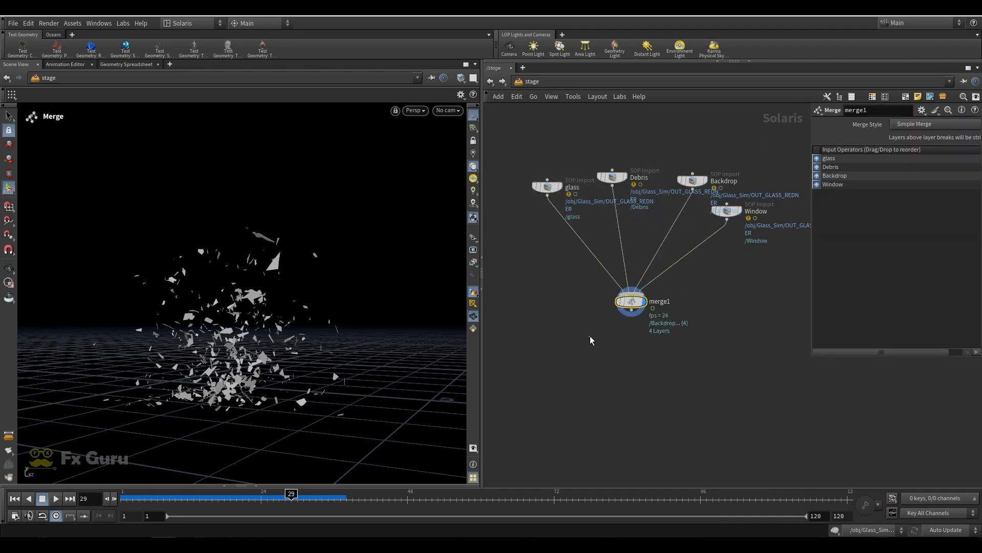
Reveal the scene graph tree beneath the viewport and inspect the merged imports.
click(225, 483)
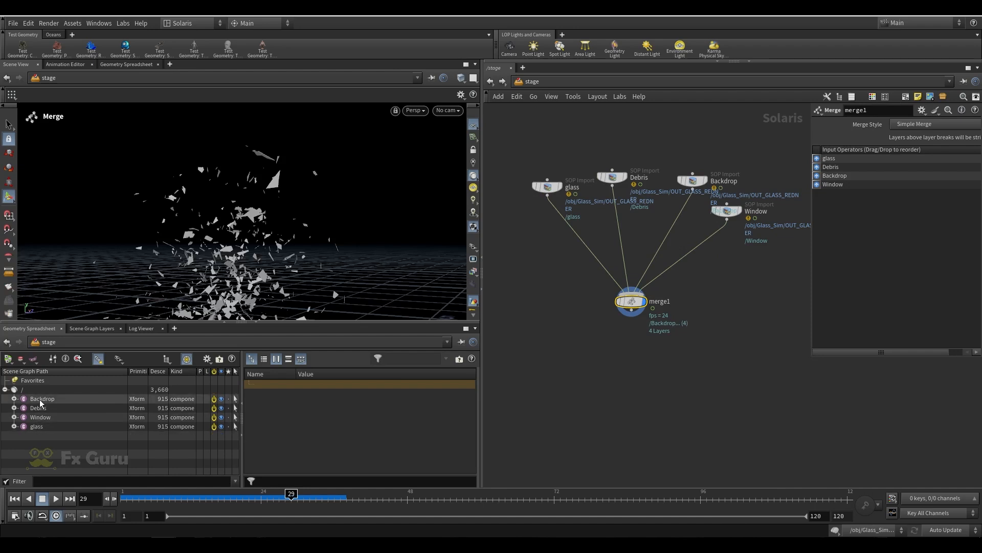
middle_drag(590, 370, 580, 284)
click(580, 284)
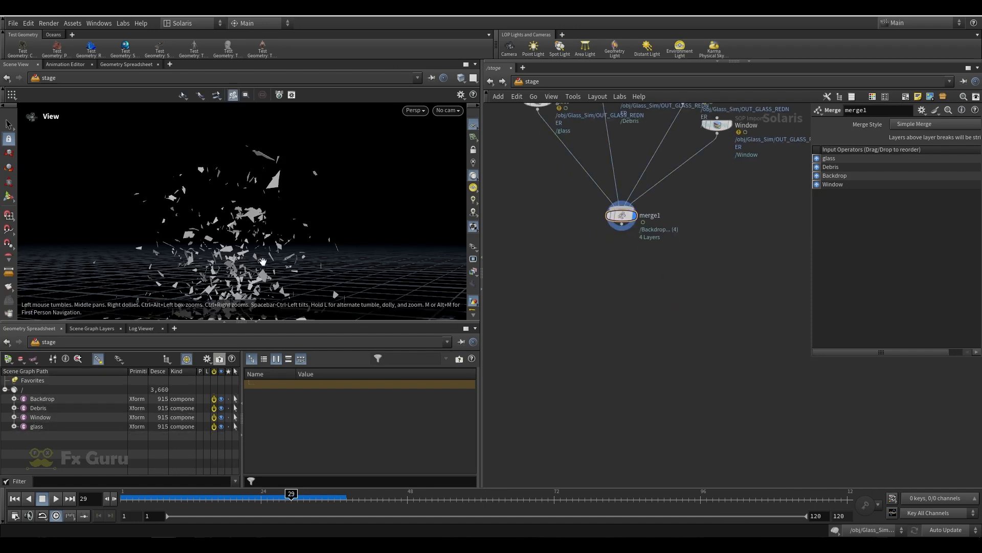
alt+drag(327, 245, 461, 274)
alt+drag(205, 296, 144, 239)
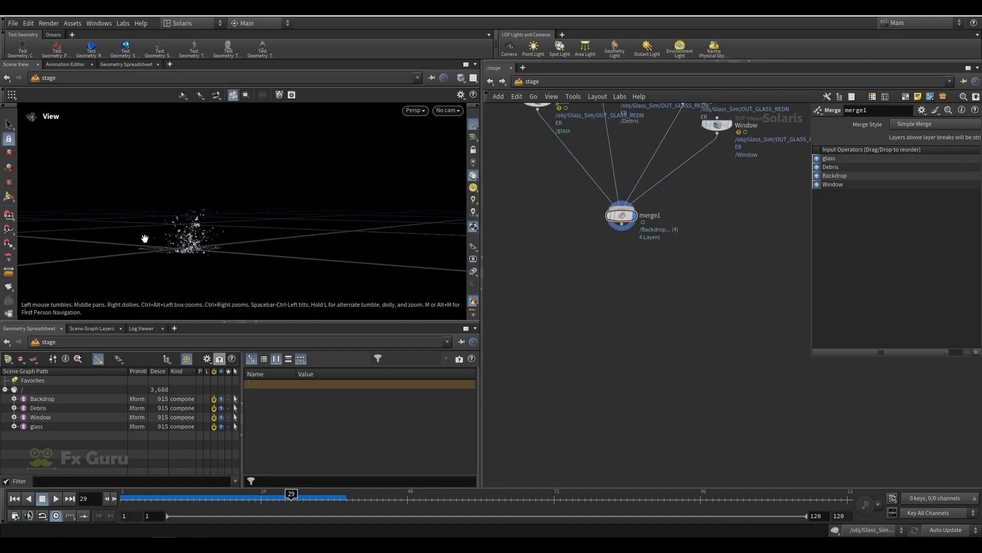
scroll(145, 239, up, 5)
scroll(643, 234, down, 2)
Set the Window import's SOP Path to OUT_woodfrmae inside woodFrame.
middle_drag(720, 226, 653, 300)
drag(702, 259, 634, 211)
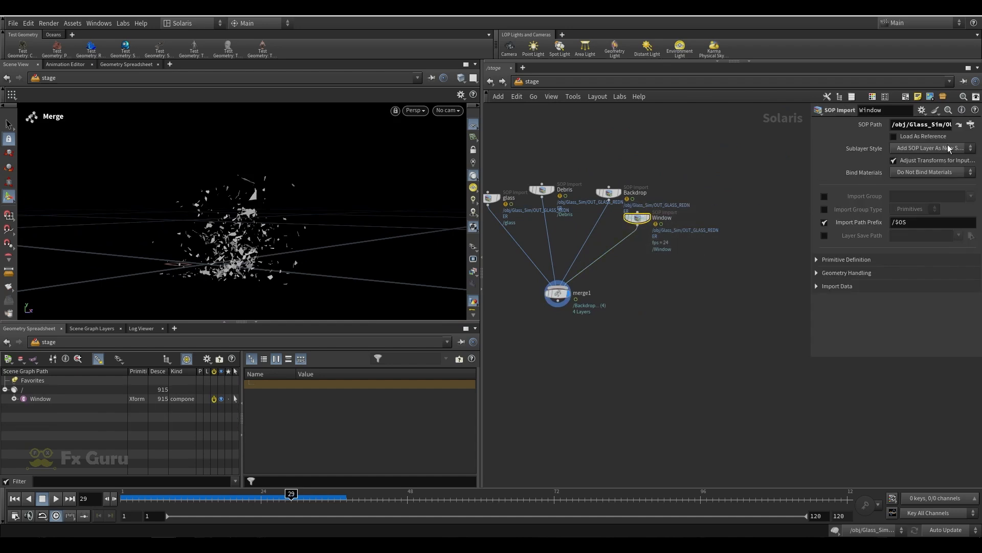
click(971, 126)
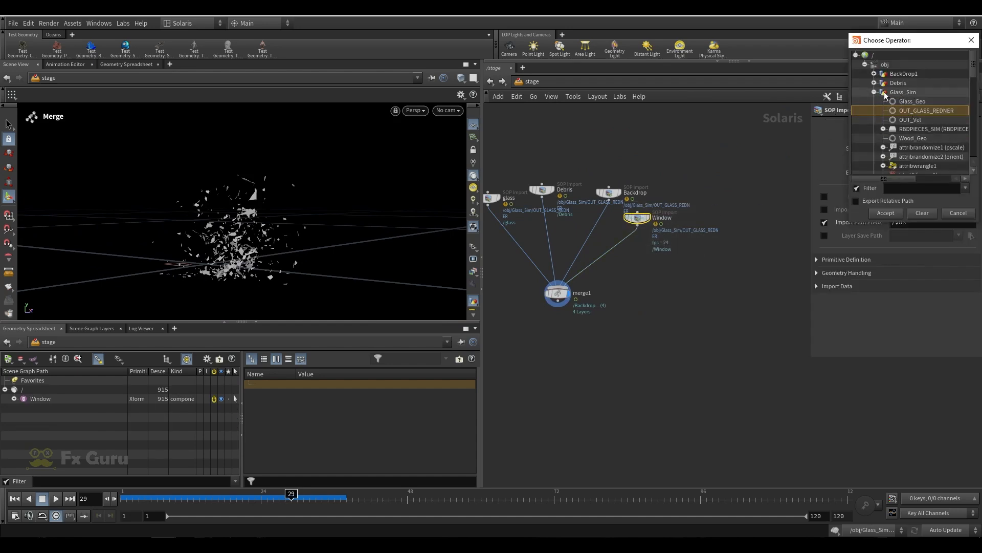
click(875, 92)
click(875, 110)
click(916, 124)
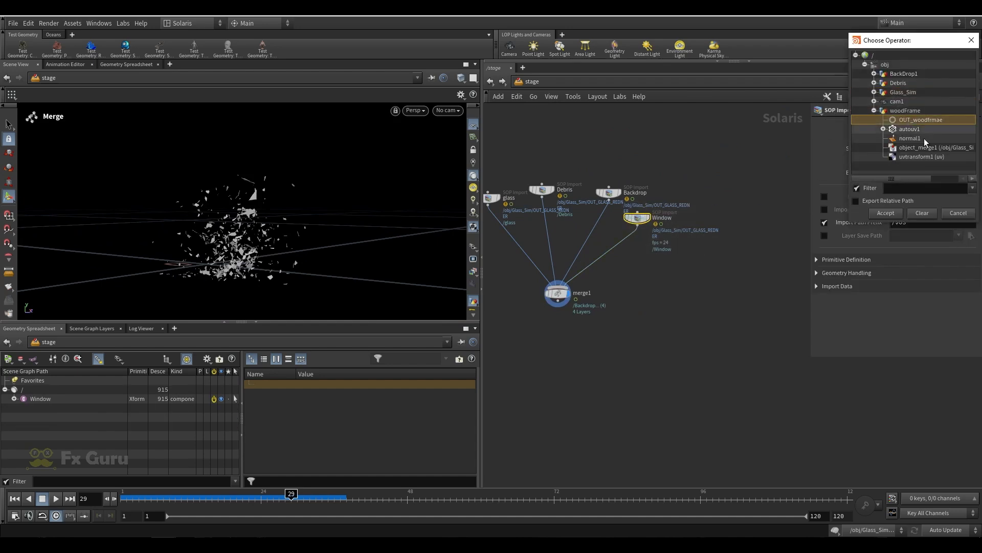
click(885, 213)
Return to frame 1 and check how the wood frame and glass panes fit together.
alt+drag(203, 254, 197, 236)
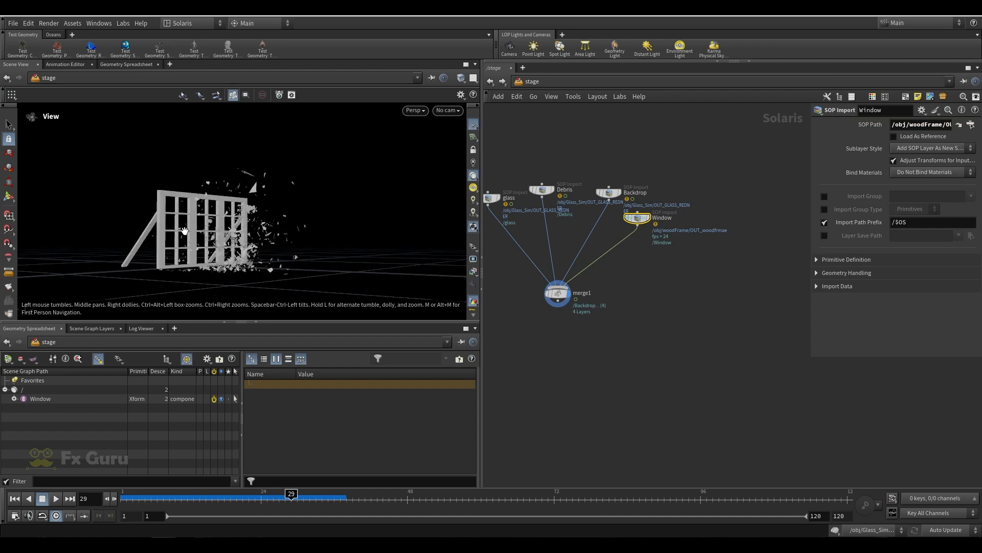
alt+right_drag(197, 236, 186, 369)
alt+right_drag(189, 302, 191, 235)
drag(188, 497, 122, 497)
alt+right_drag(191, 197, 191, 233)
alt+drag(191, 233, 248, 220)
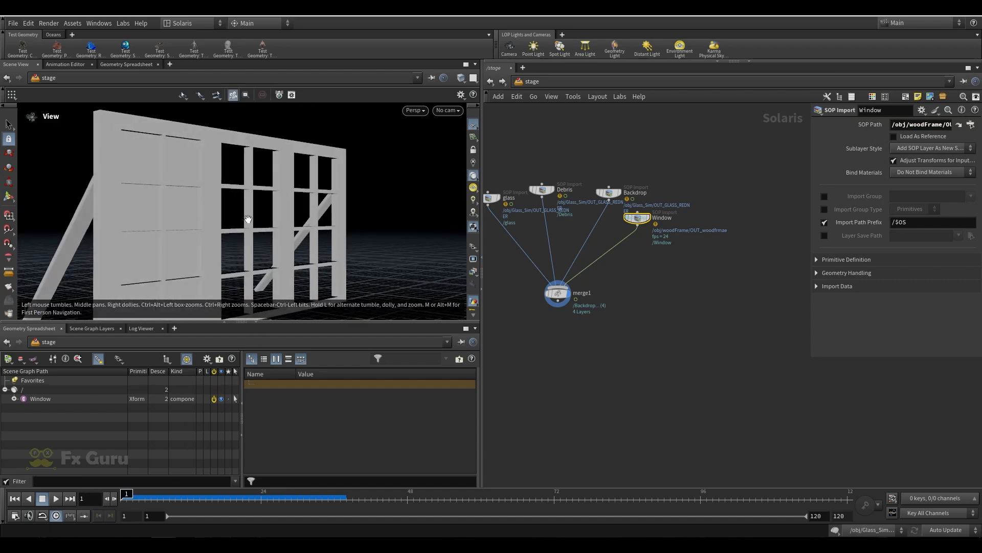
Set the Debris import's SOP Path to object_merge1 inside the Debris object.
click(544, 190)
click(971, 124)
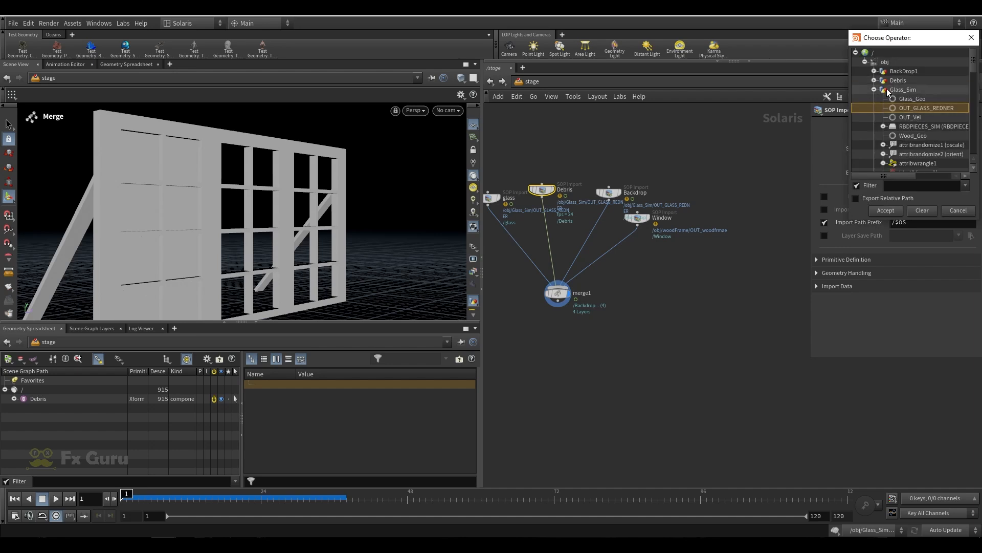
click(875, 80)
click(921, 90)
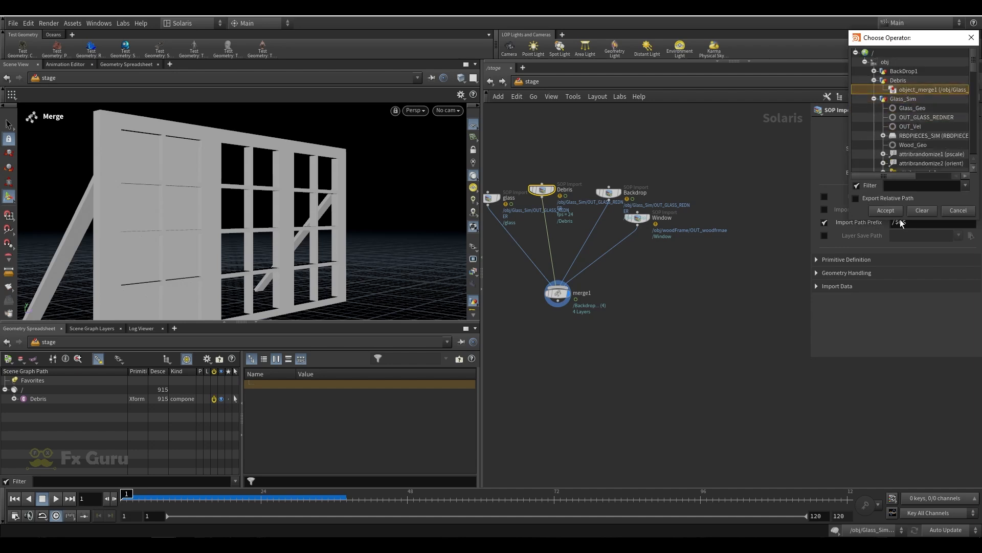
click(887, 210)
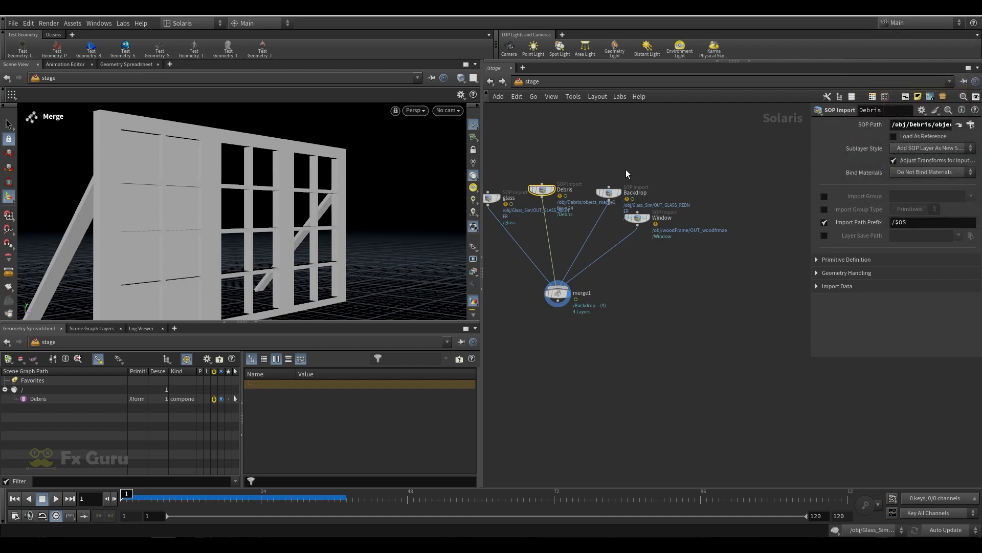
Set the Backdrop import's SOP Path to OUT_BackDrop inside BackDrop1 and check the backdrop behind the frame.
click(609, 193)
click(971, 126)
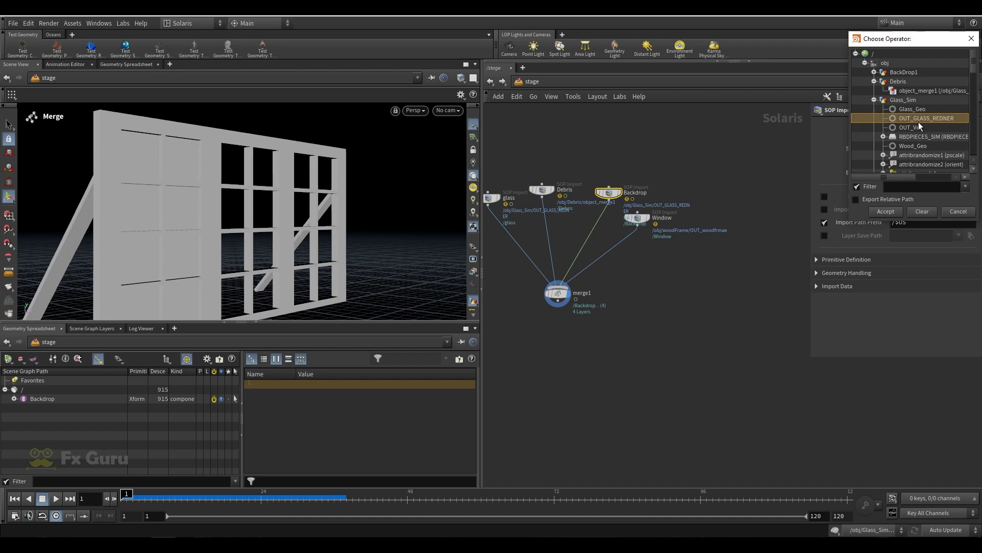
click(875, 100)
click(875, 82)
click(874, 72)
click(917, 85)
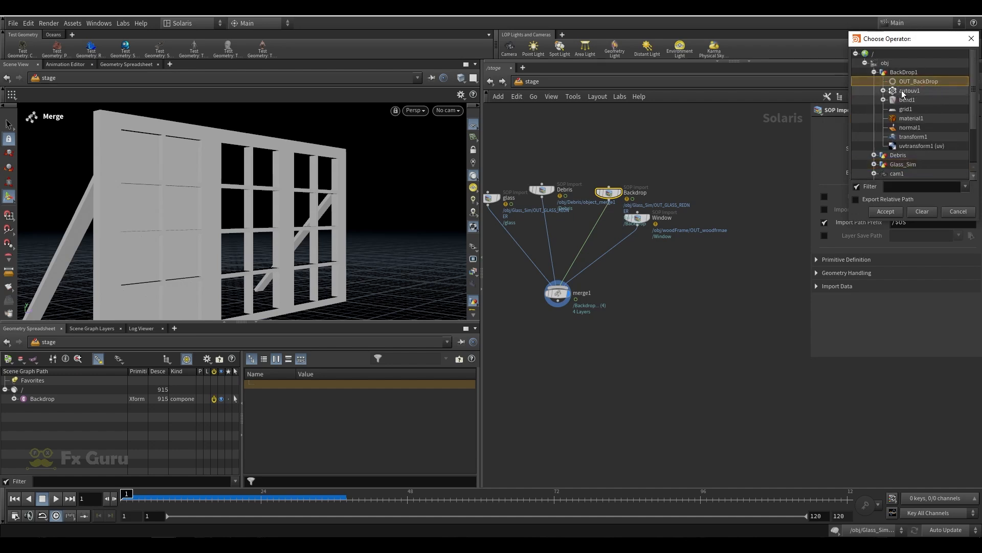
click(890, 212)
scroll(287, 189, down, 5)
alt+drag(287, 190, 281, 204)
scroll(549, 297, up, 2)
Add a Dome Light node after merge1 and display it.
click(562, 302)
key(Tab)
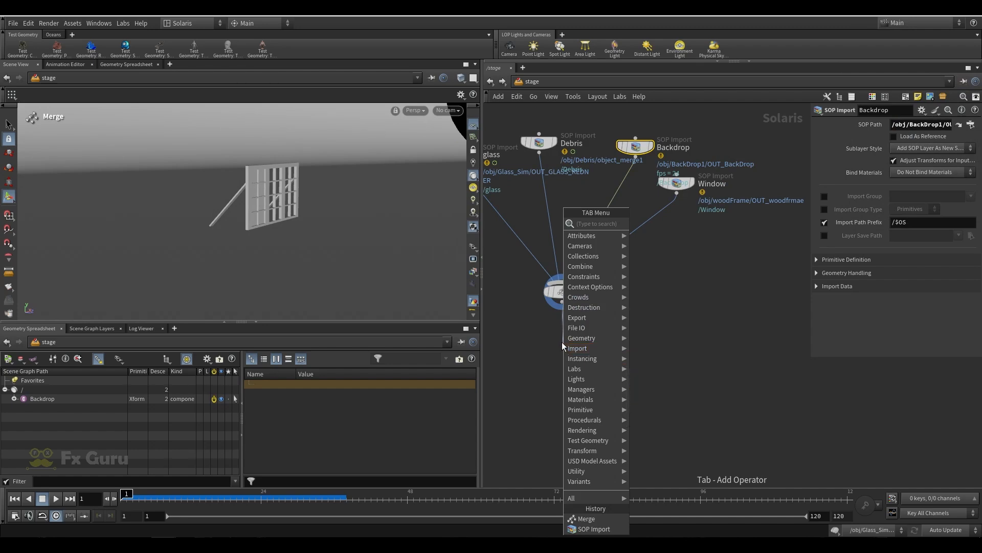
text(dom)
click(657, 223)
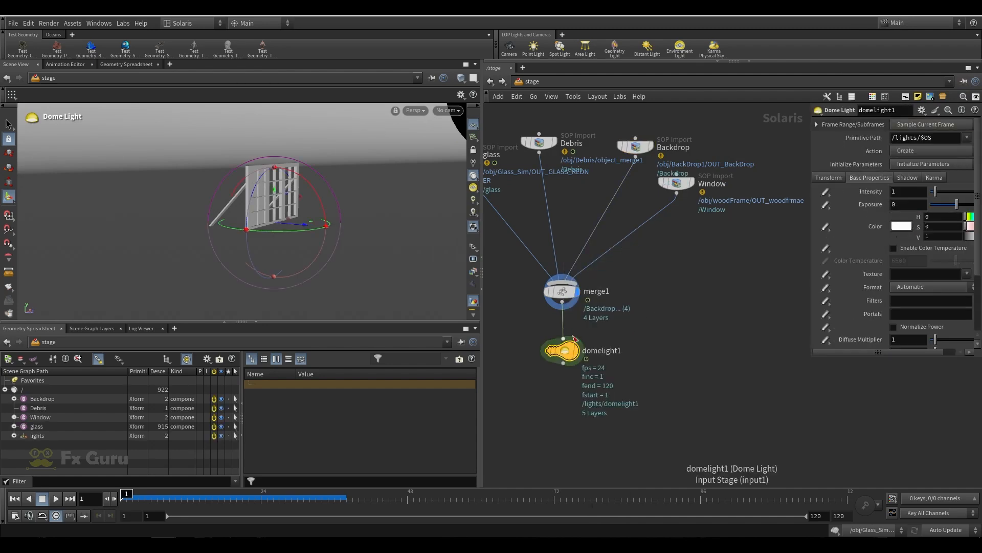
click(556, 344)
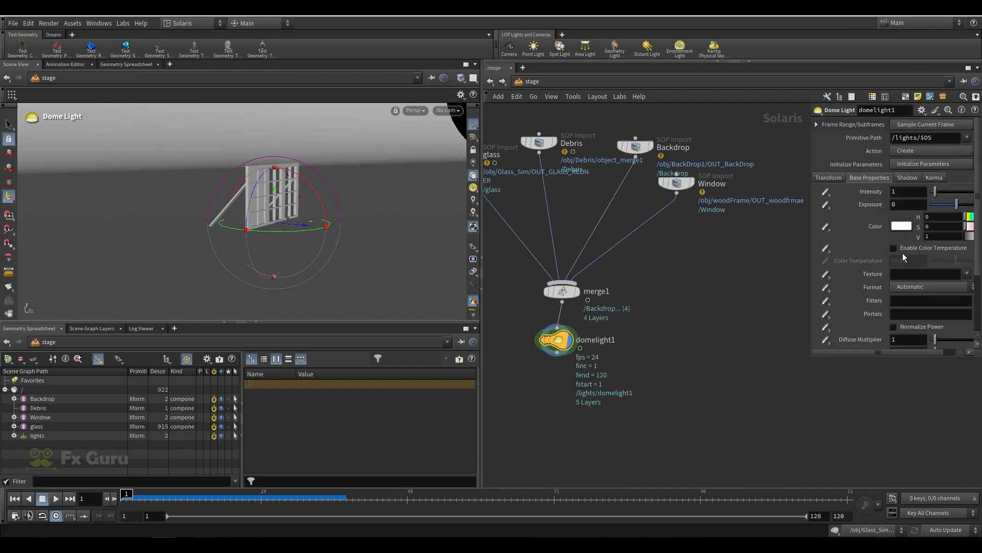
Widen the parameter pane and set the dome light's texture to brown_photostudio_01_2k.exr from the $HIP folder.
drag(814, 355, 737, 387)
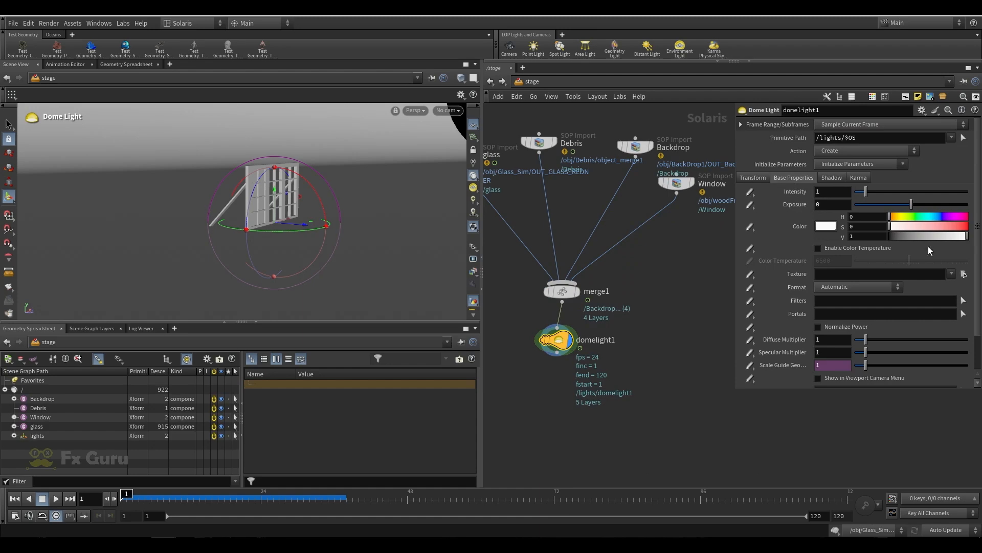
click(963, 274)
click(744, 239)
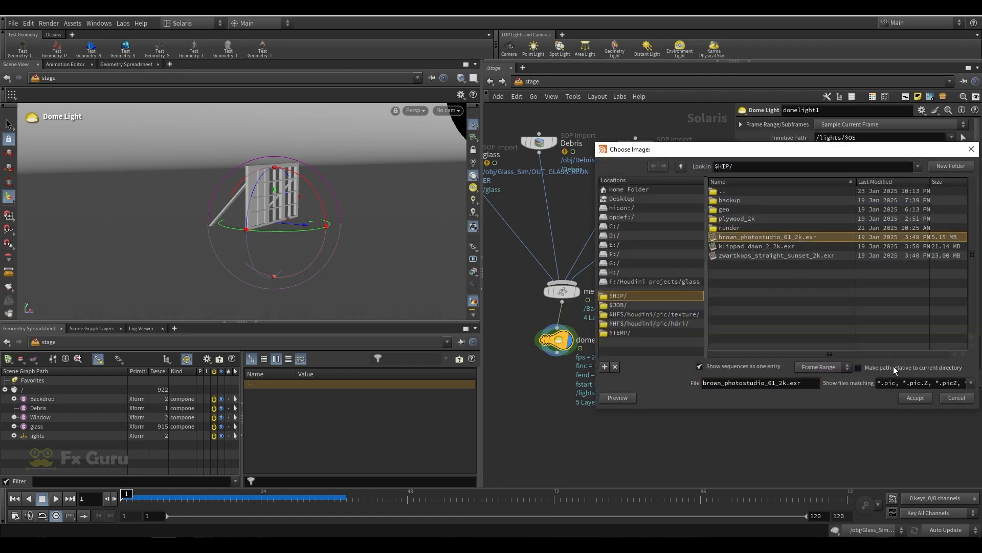
click(910, 394)
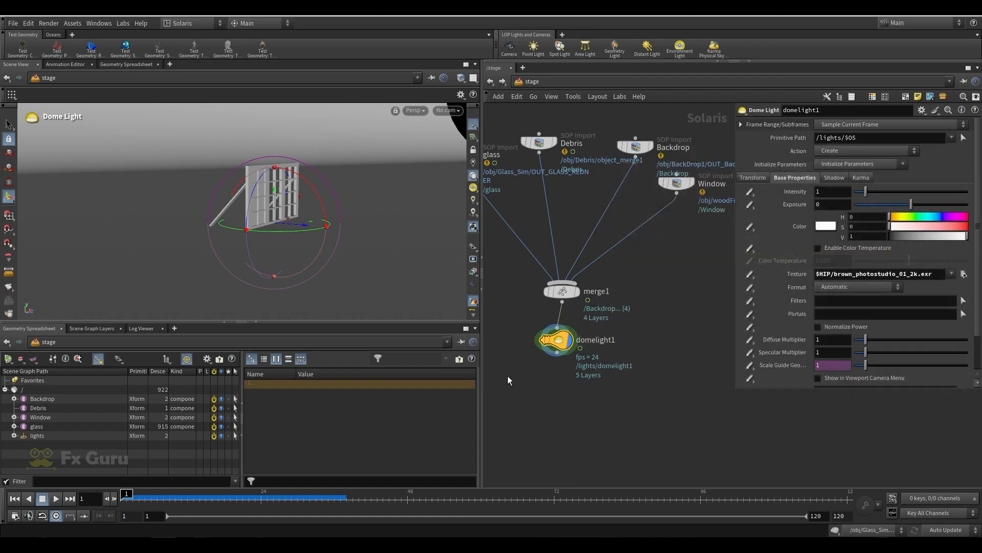
Switch the viewport renderer to Karma CPU, activate the View tool, and check the lit window frame up close.
click(415, 111)
click(427, 158)
click(8, 260)
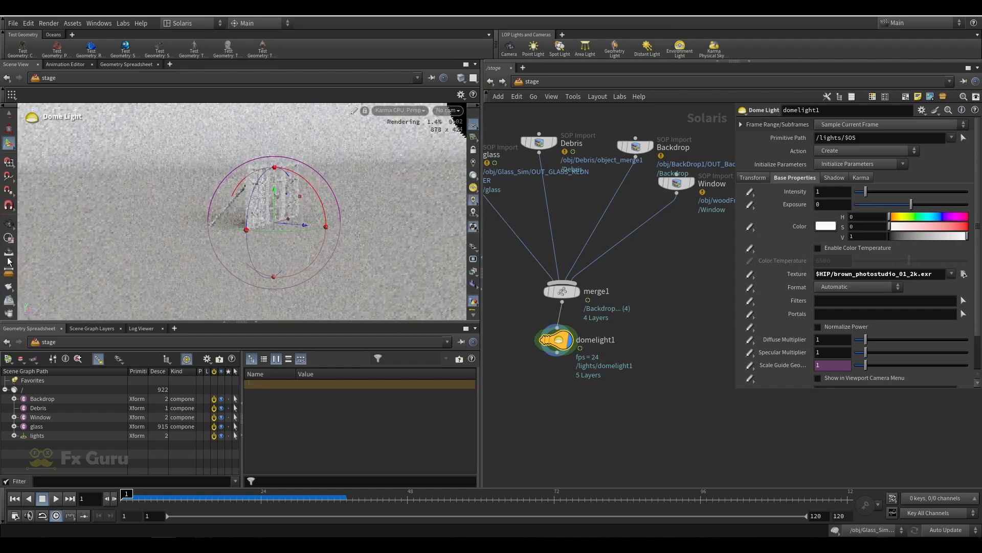
click(9, 225)
scroll(293, 183, up, 3)
scroll(293, 183, up, 3)
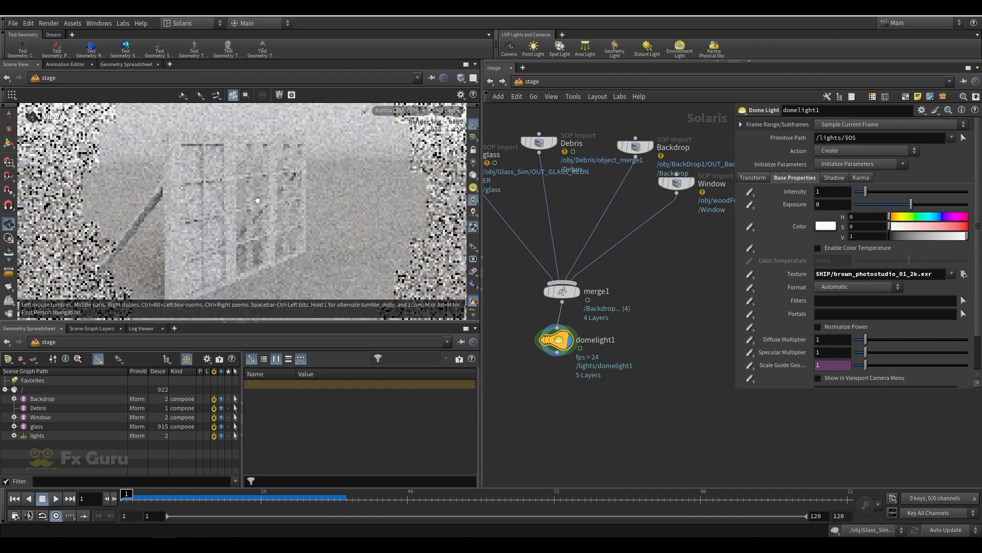
Pull the viewport back from the window frame and create a new camera from that view.
drag(293, 183, 268, 190)
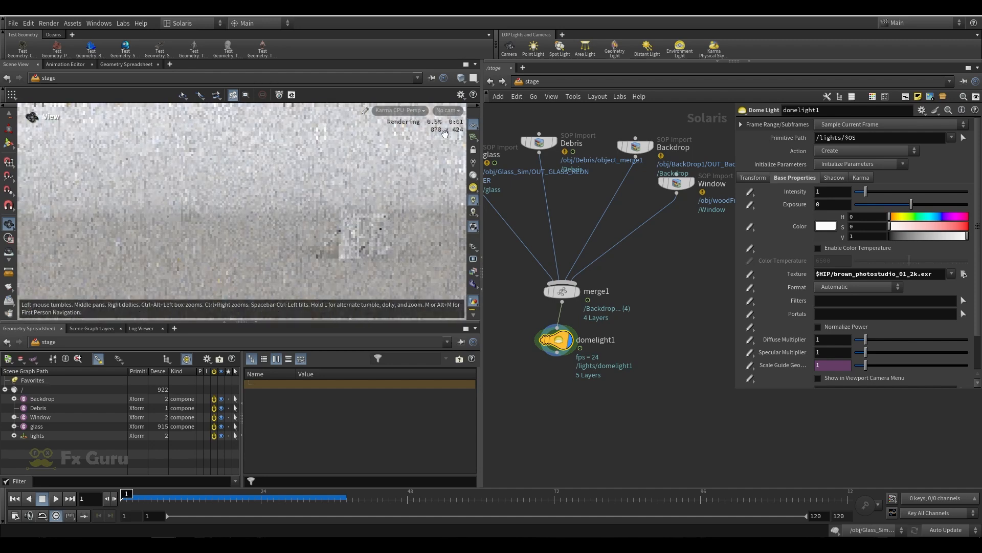
click(449, 110)
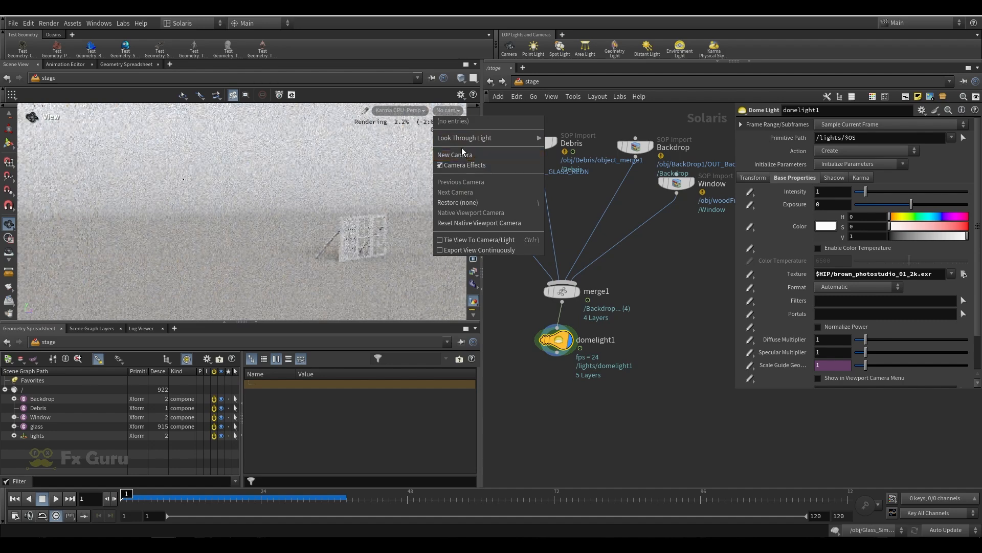
click(463, 154)
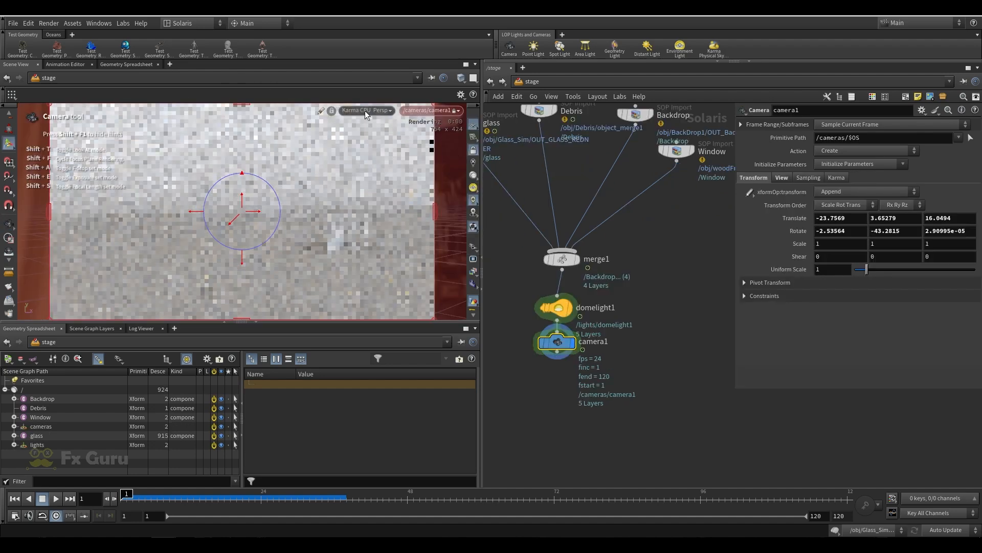
Switch the viewport renderer to Houdini VK and bring the new camera in close on the window frame at an angle.
click(365, 110)
click(364, 149)
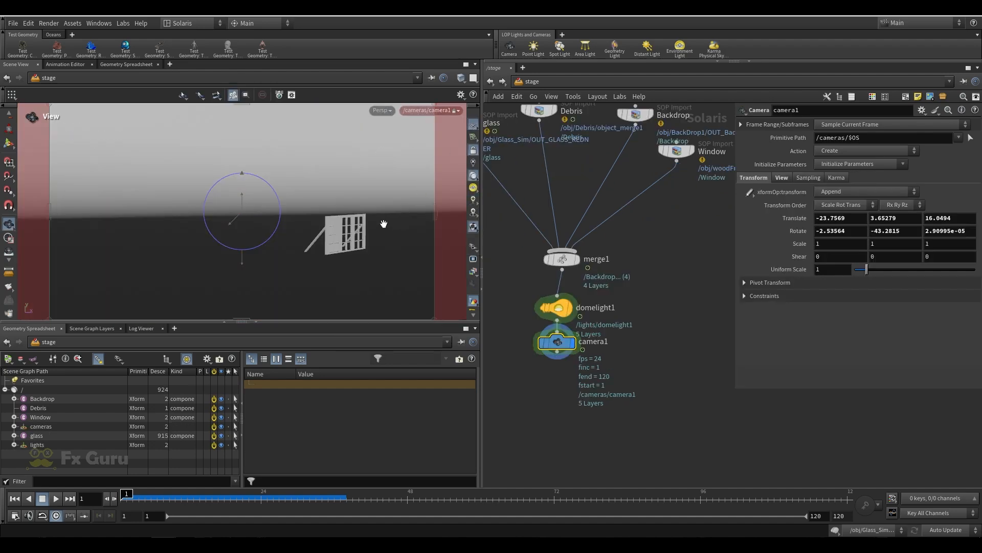
alt+scroll(367, 228, up, 8)
alt+drag(348, 243, 244, 218)
scroll(244, 219, up, 1)
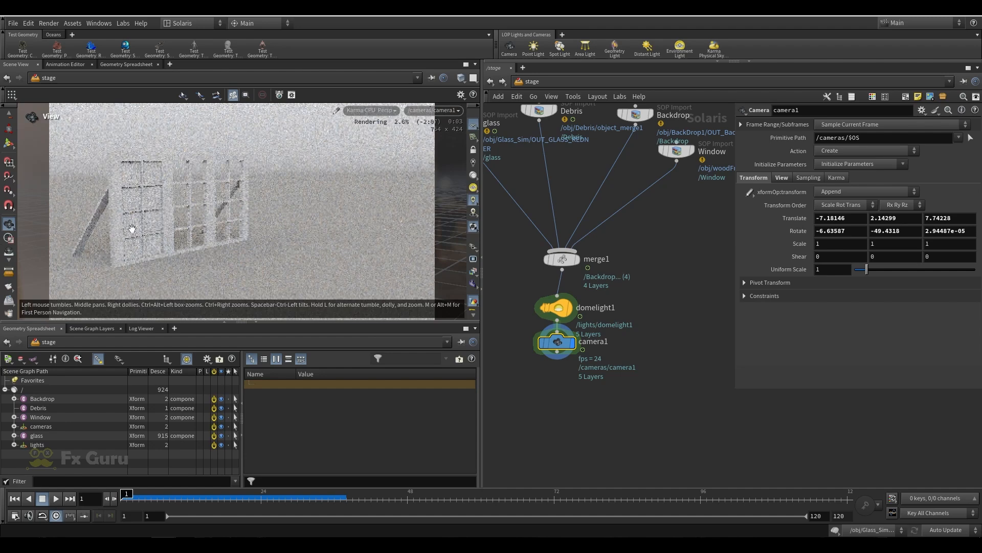
Insert a Karma Physical Sky node between domelight1 and camera1 and set its sun to use Location/Date/Time.
middle_drag(560, 340, 586, 276)
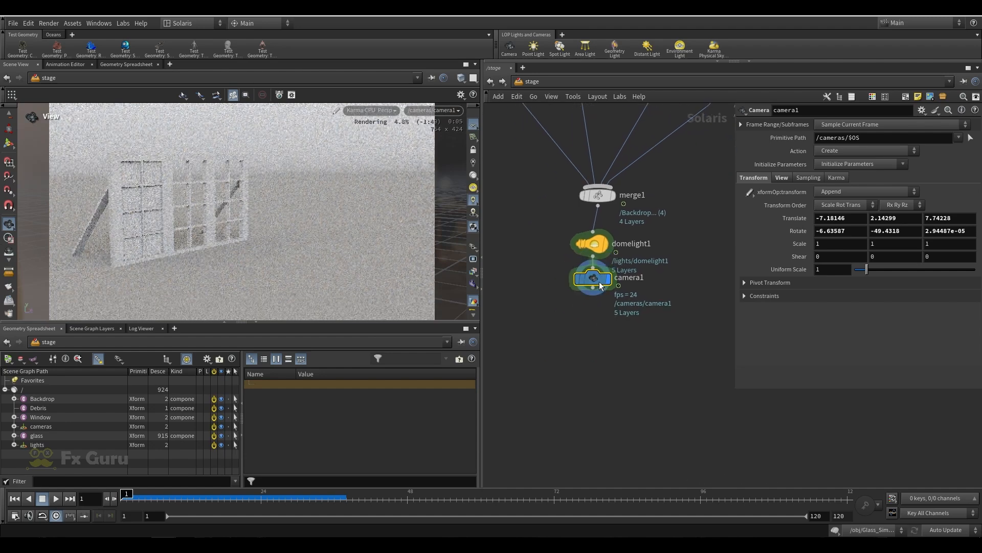
drag(586, 276, 595, 329)
key(Tab)
text(karma)
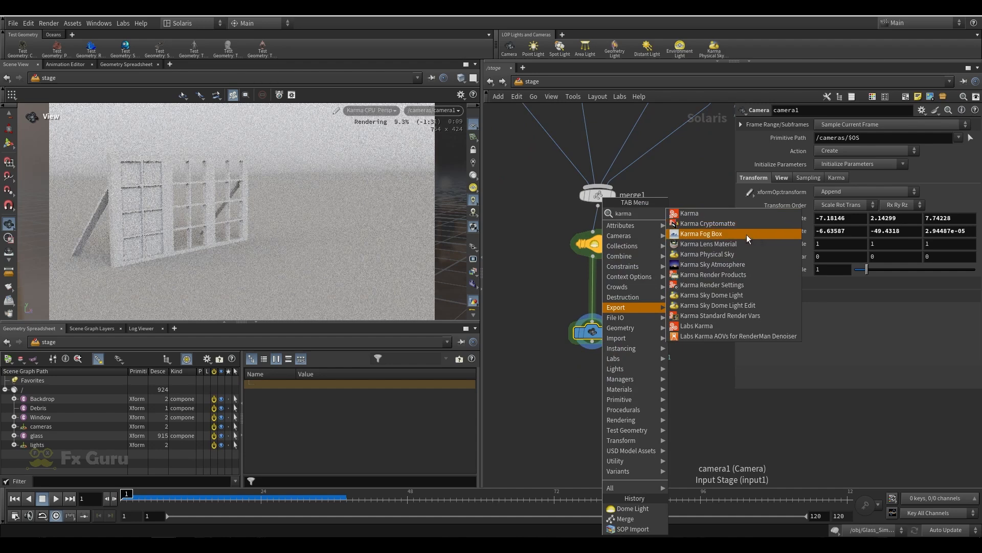
click(729, 250)
click(585, 292)
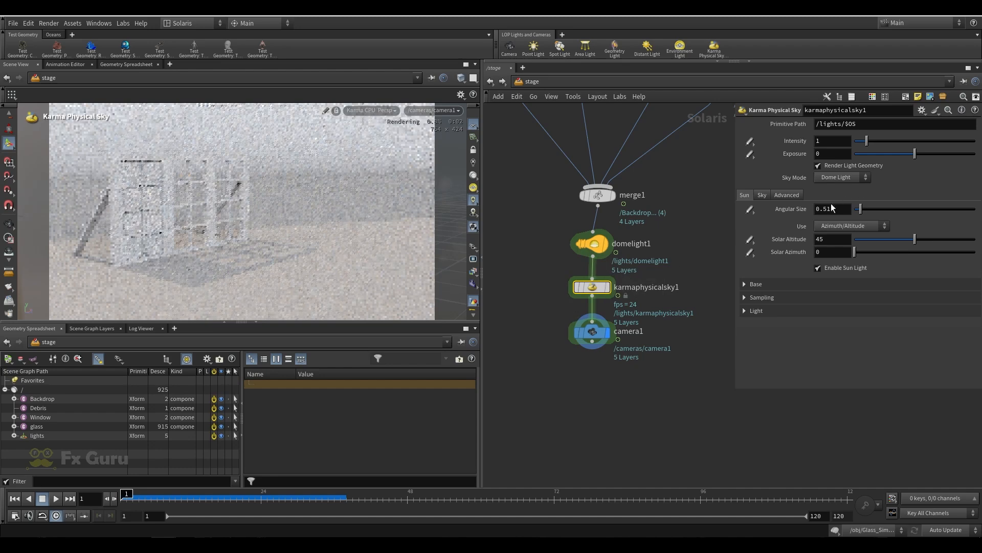
click(845, 228)
click(843, 245)
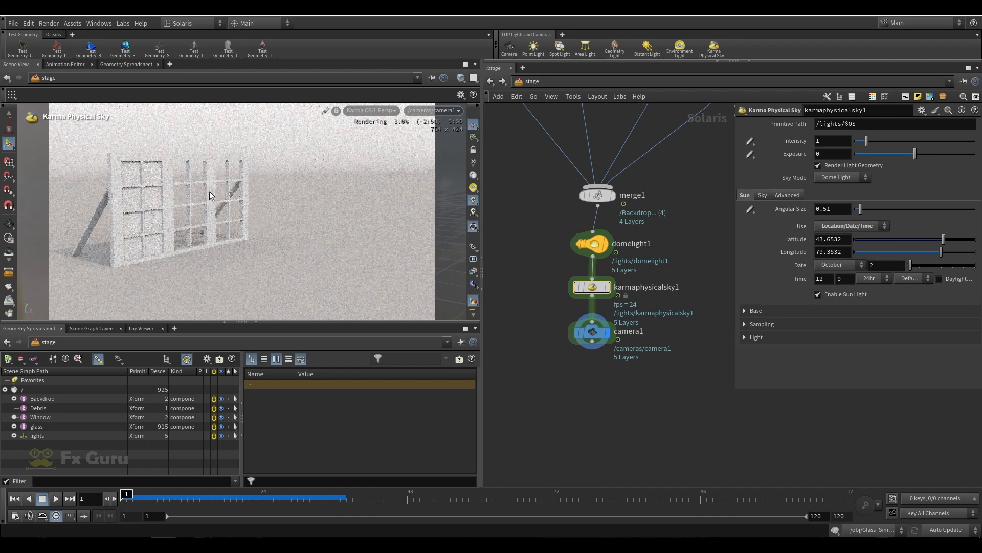
Switch the viewport renderer to Houdini VK and add a Material Library node after camera1.
click(367, 110)
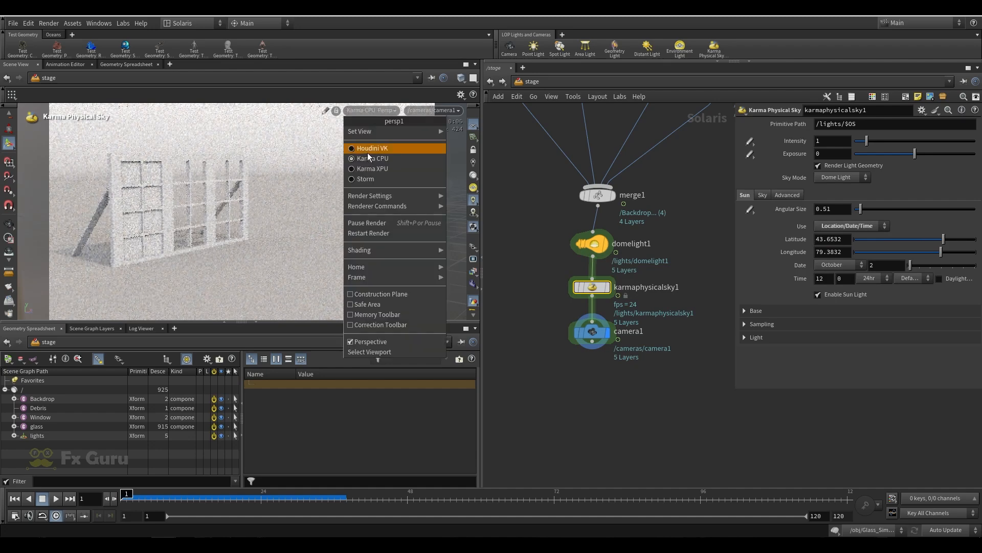
click(367, 153)
middle_drag(535, 386, 532, 326)
drag(590, 291, 594, 328)
key(Tab)
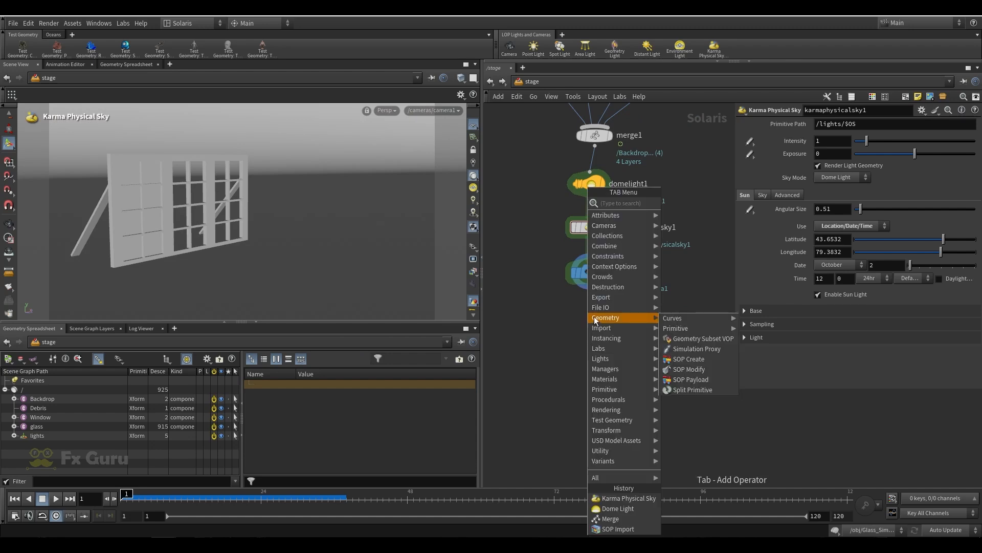
text(mater)
click(697, 203)
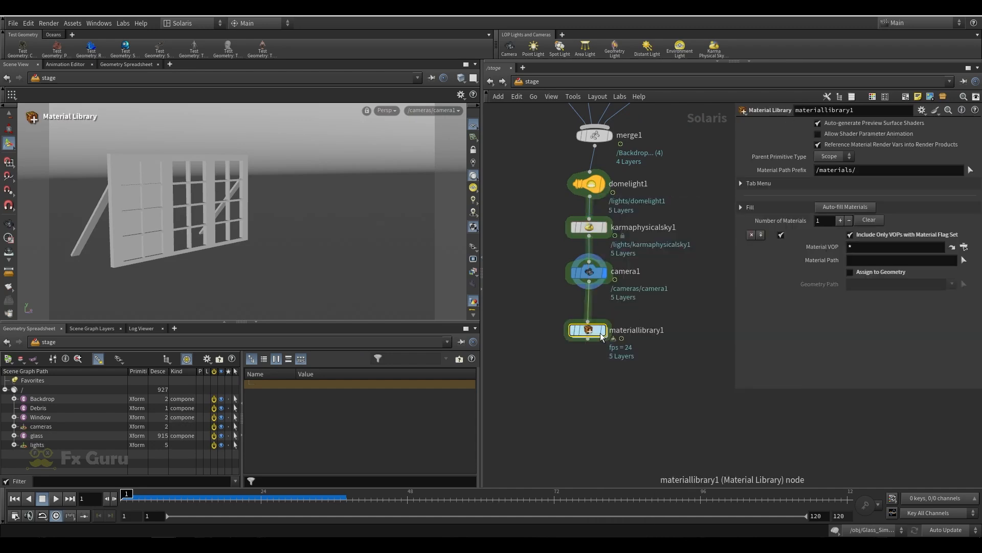
Create a Karma Material Builder inside materiallibrary1 and open its shader network.
double_click(590, 330)
key(Tab)
mouse_move(604, 287)
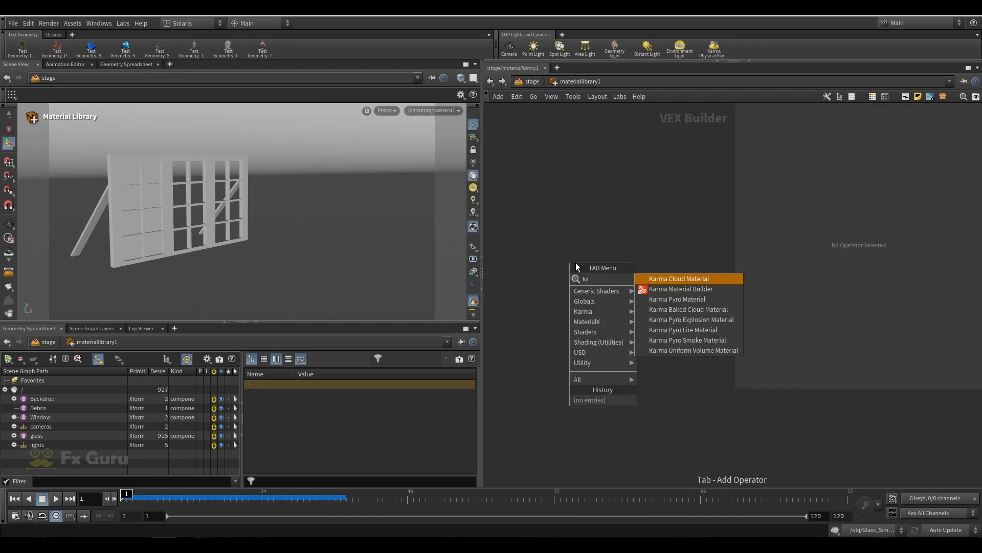
click(675, 287)
double_click(577, 241)
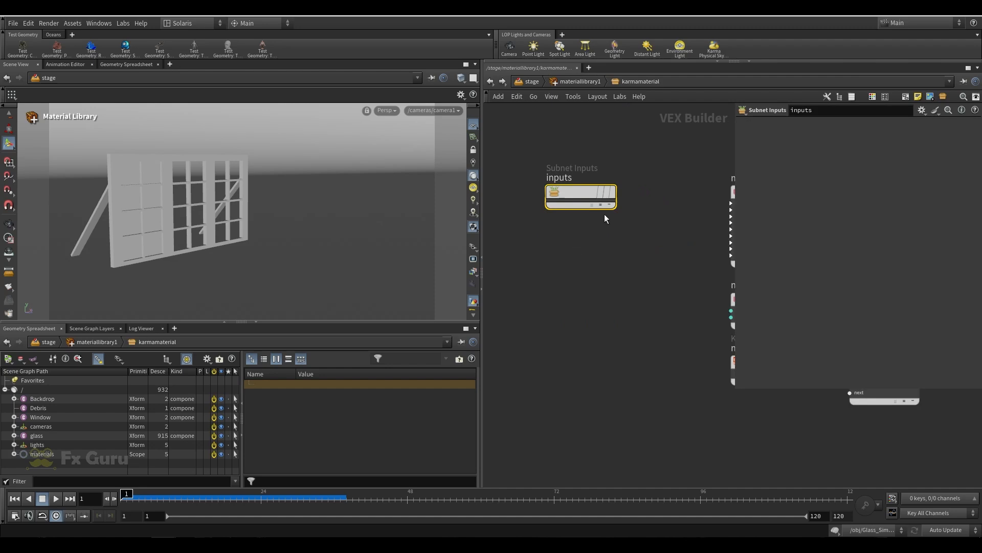
Set the mtlxstandard_surface shader's Base to 0, its base color to white, and its Transmission to 1.
click(824, 166)
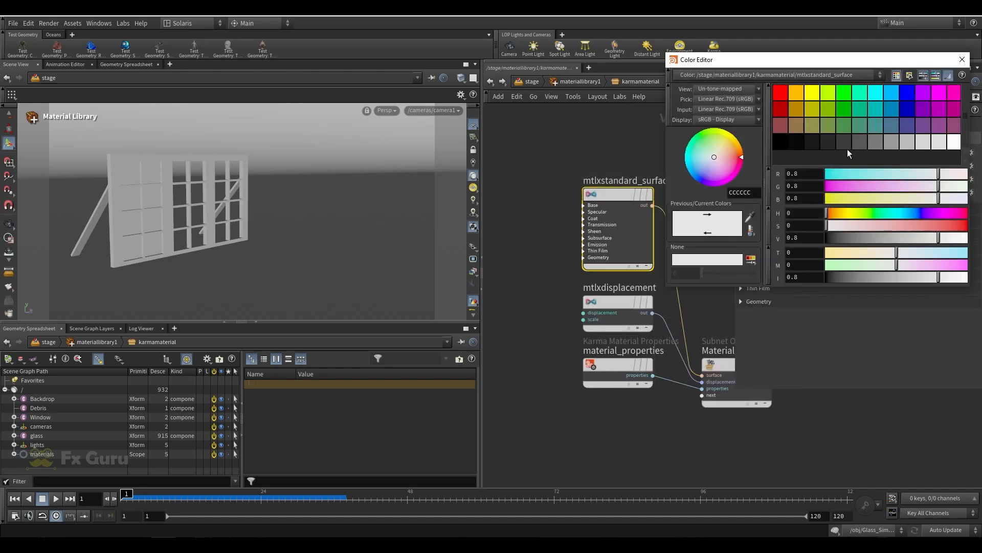
click(955, 142)
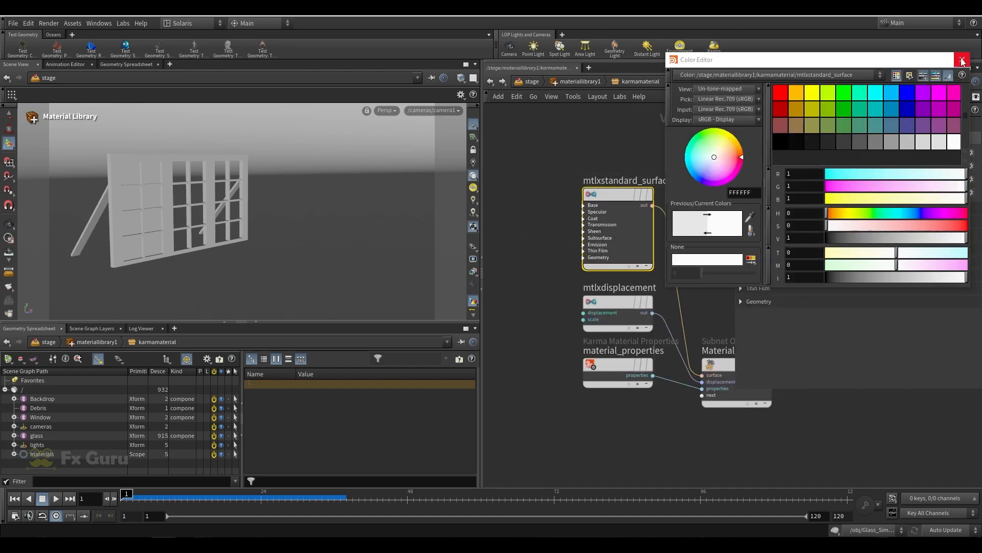
click(963, 59)
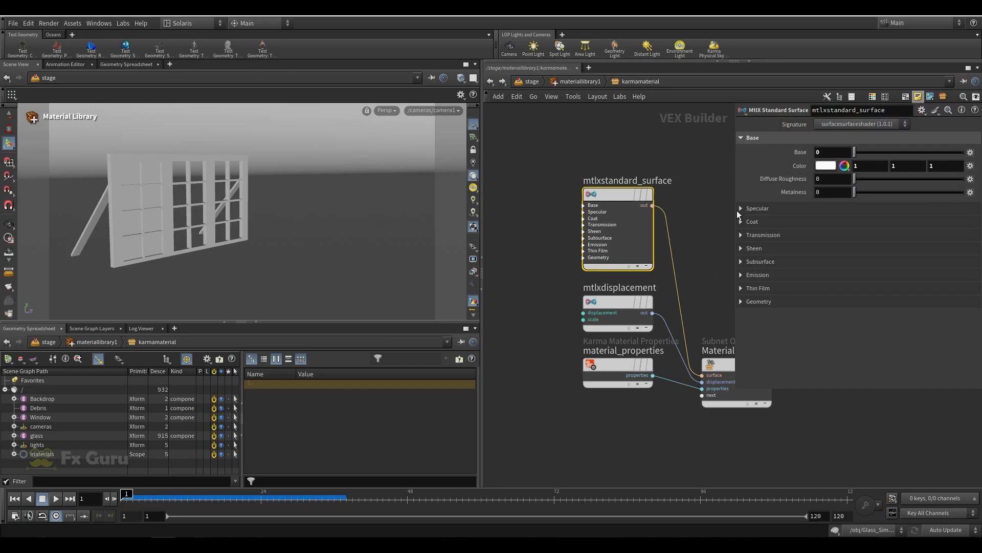
click(741, 235)
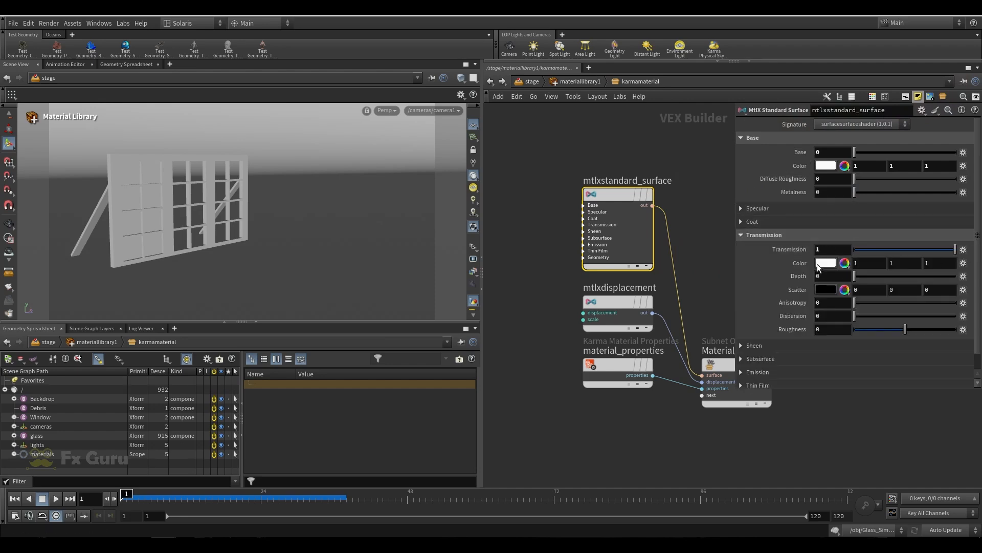
Return to the material library level and rename the karmamaterial node as glass.
click(489, 81)
double_click(568, 229)
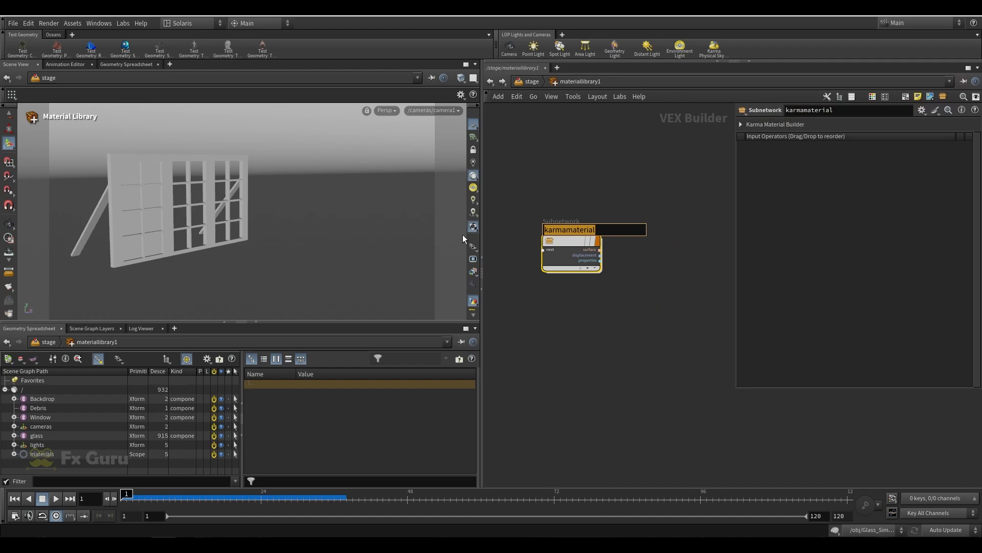
text(glass)
key(Return)
Set the specular Roughness of the glass material's standard surface to 0.071 and return to the material library.
double_click(573, 245)
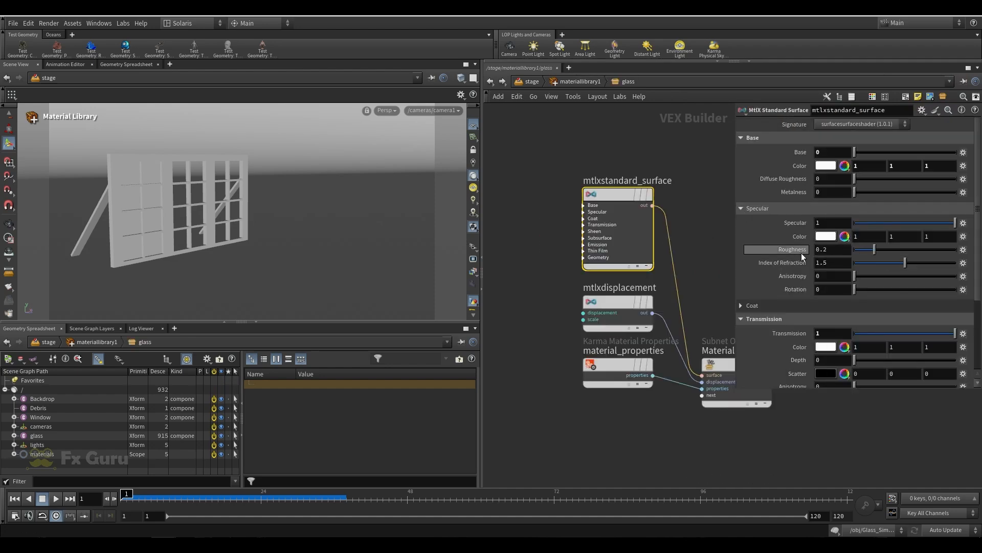
drag(875, 250, 795, 254)
drag(855, 250, 864, 253)
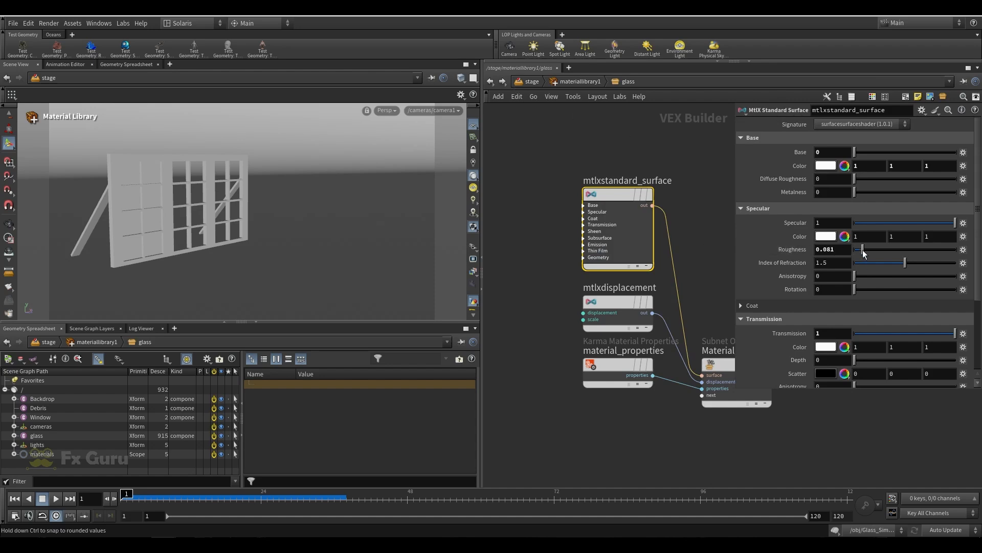
click(521, 133)
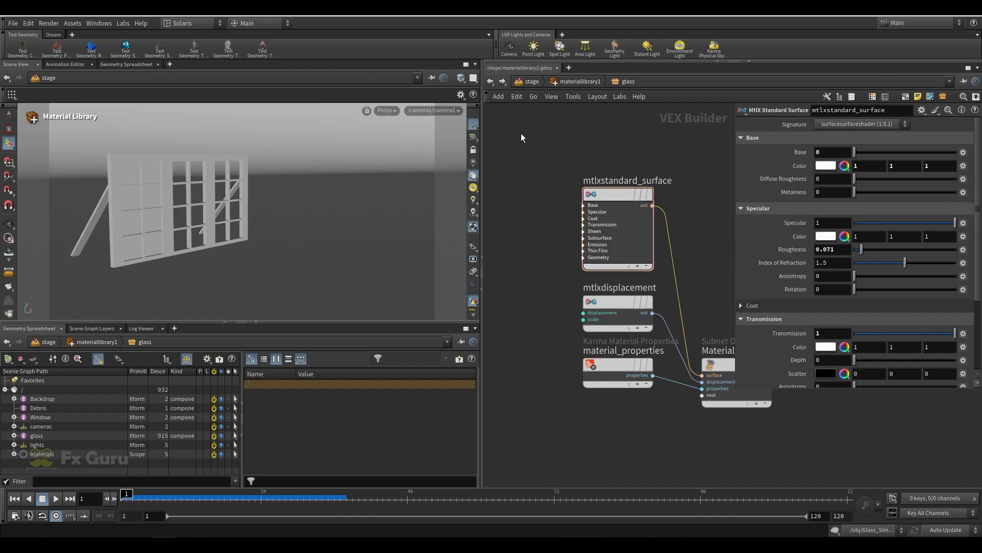
click(490, 82)
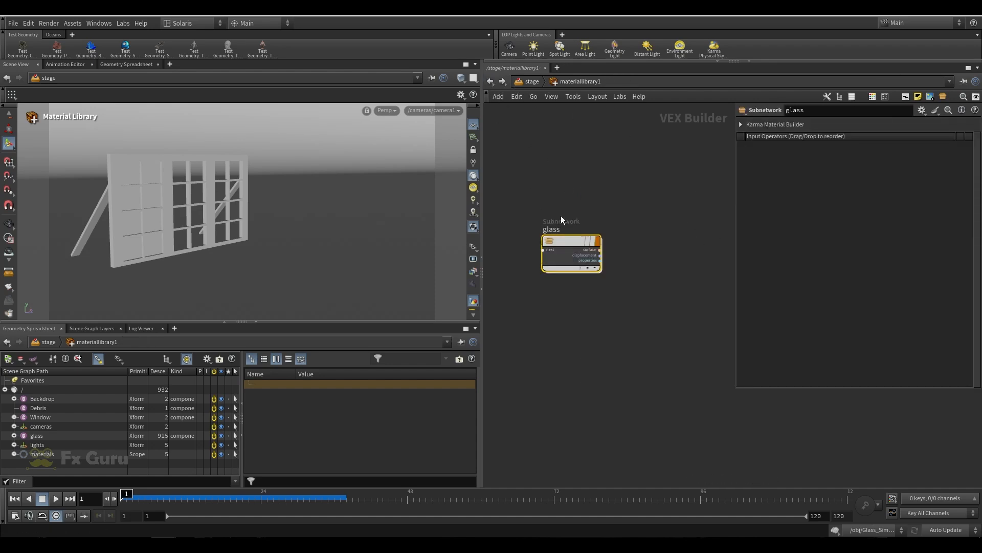
double_click(572, 241)
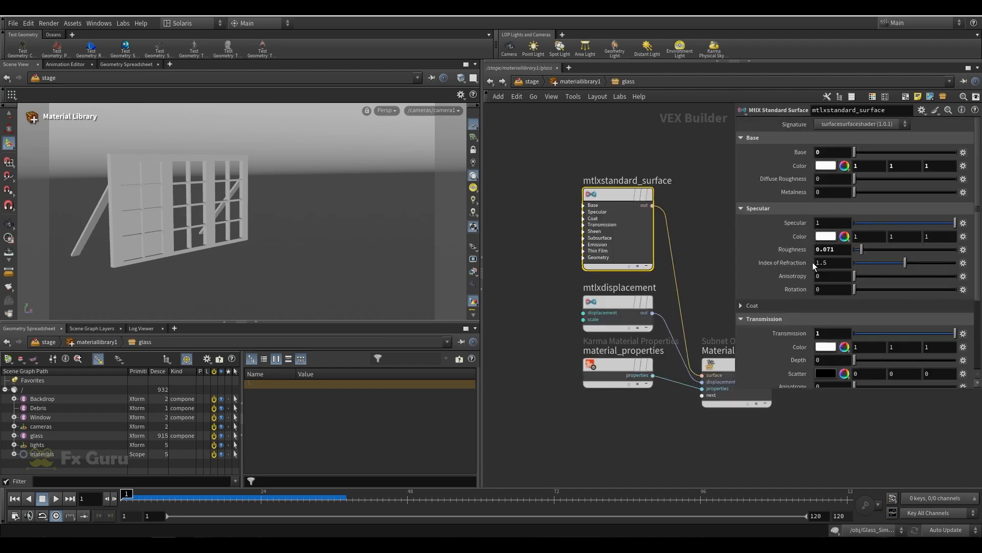
click(490, 118)
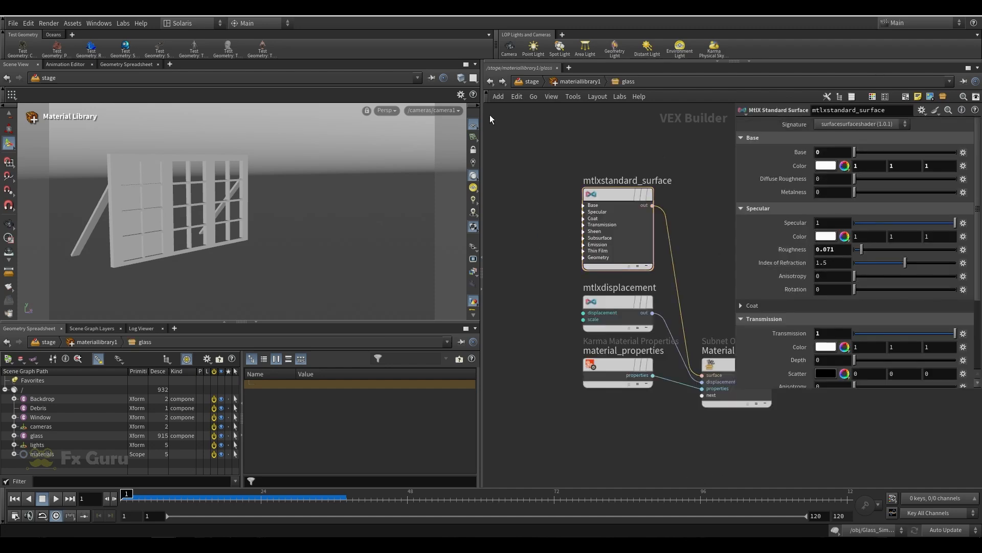
click(488, 83)
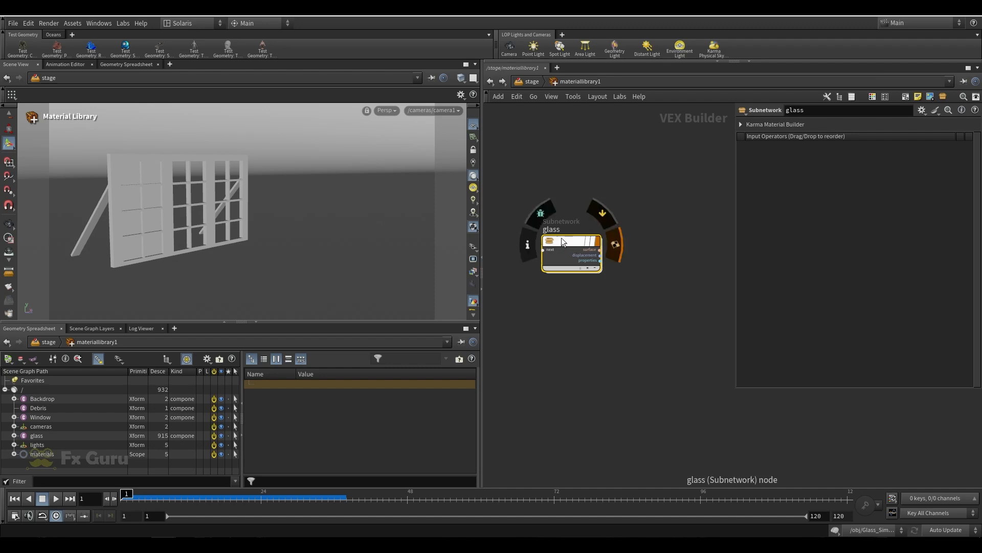
Add a second Karma Material Builder below the glass material and name it BG.
alt+drag(563, 241, 503, 288)
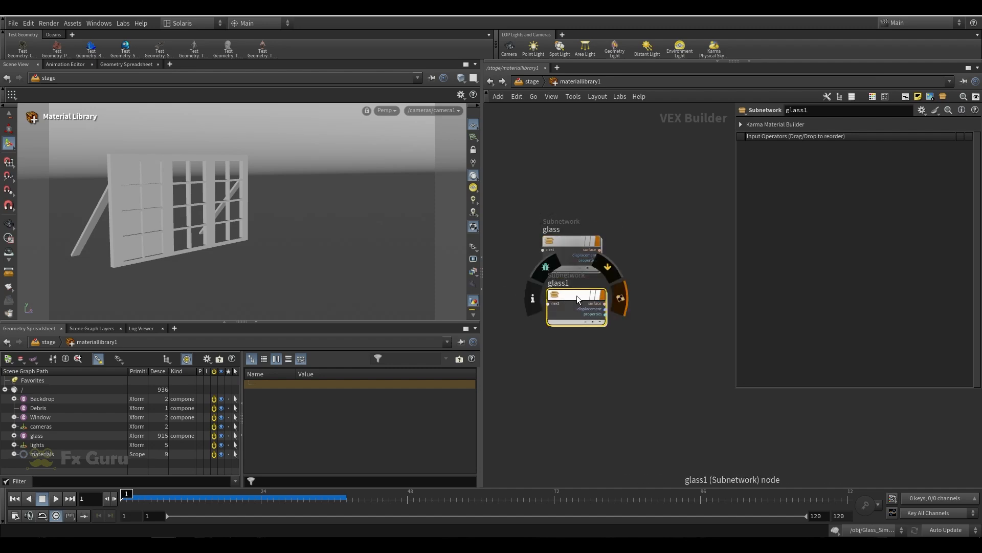
key(Delete)
key(Tab)
text(k)
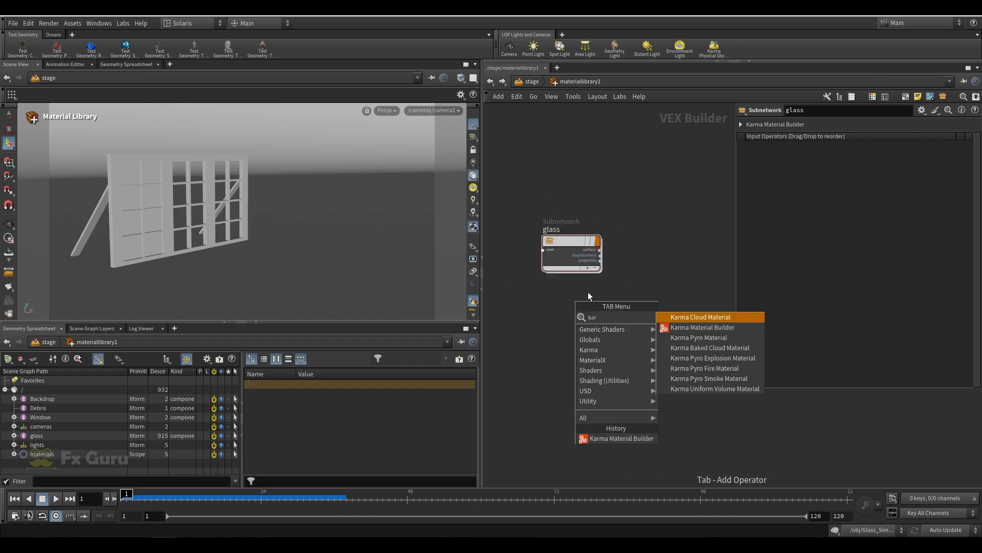
click(682, 327)
click(566, 309)
double_click(564, 306)
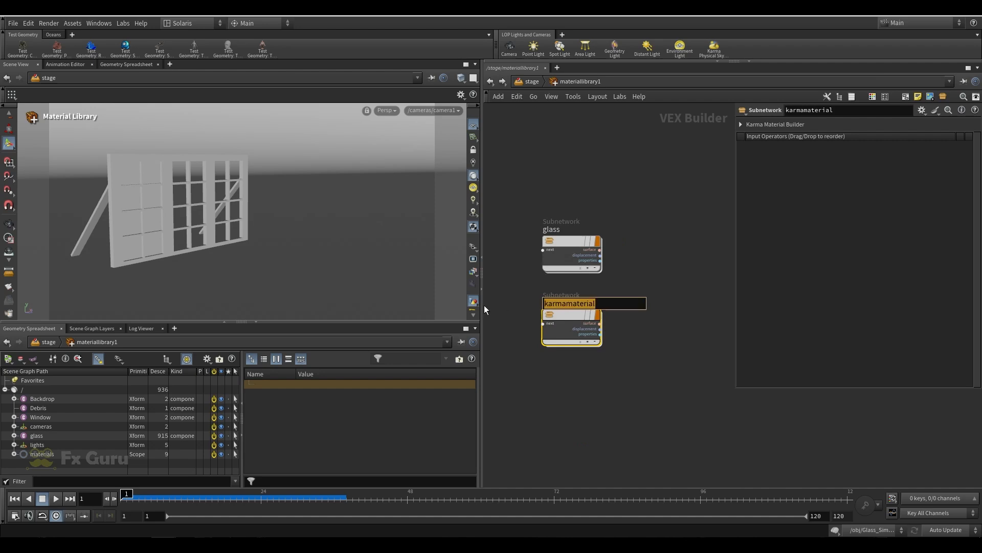
text(BG)
key(Return)
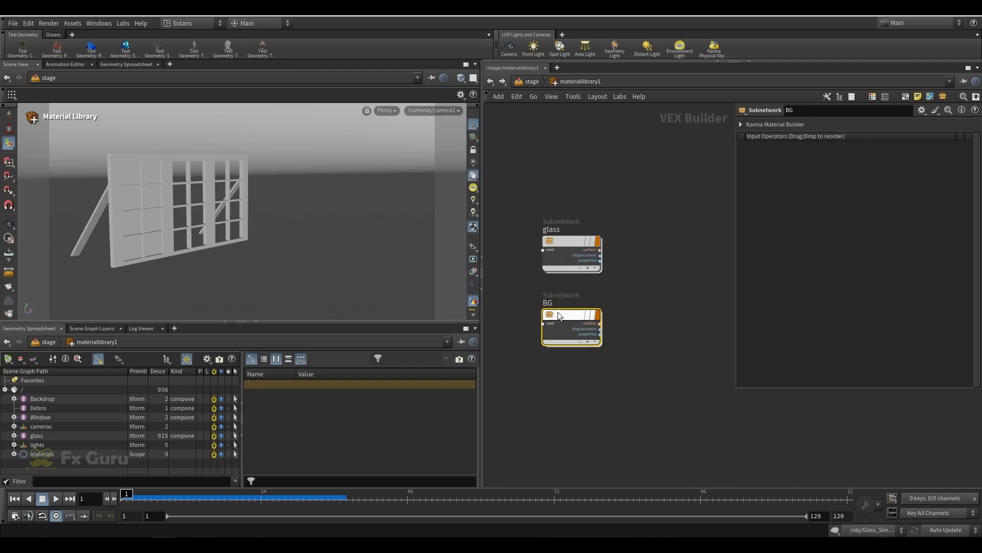
Set the BG material's base color to dark grey 0.0125 and its specular Roughness to 0.335, then return to the material library.
double_click(568, 332)
click(825, 165)
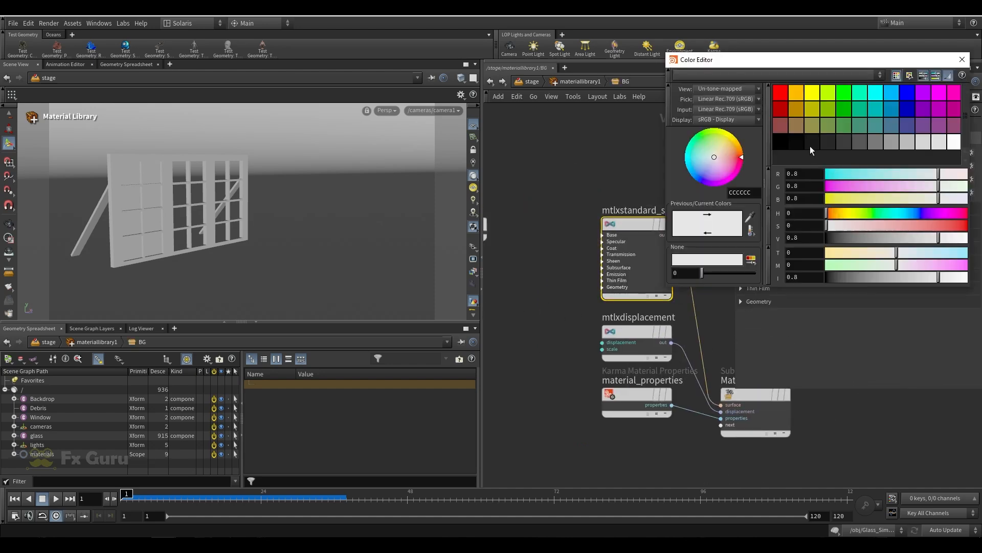
click(827, 146)
click(962, 59)
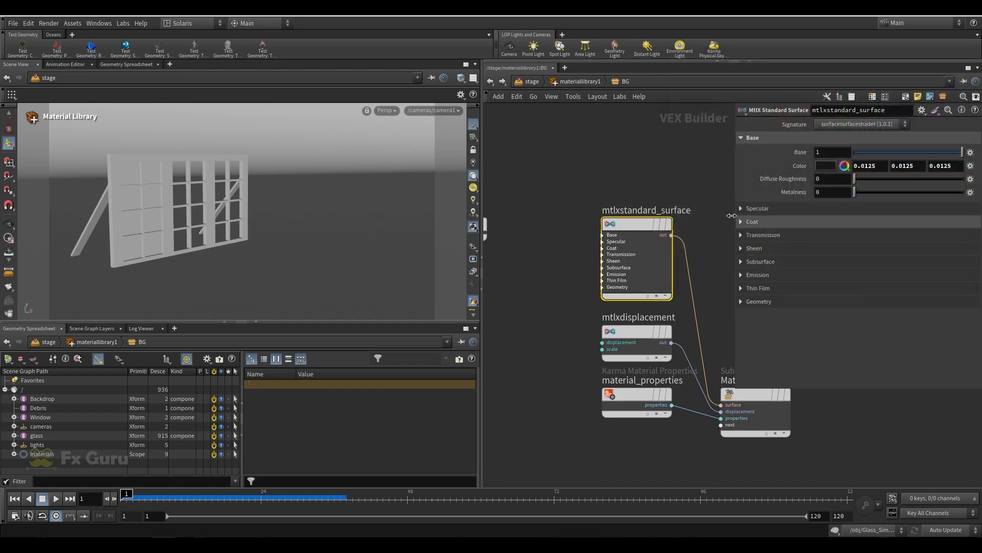
click(740, 209)
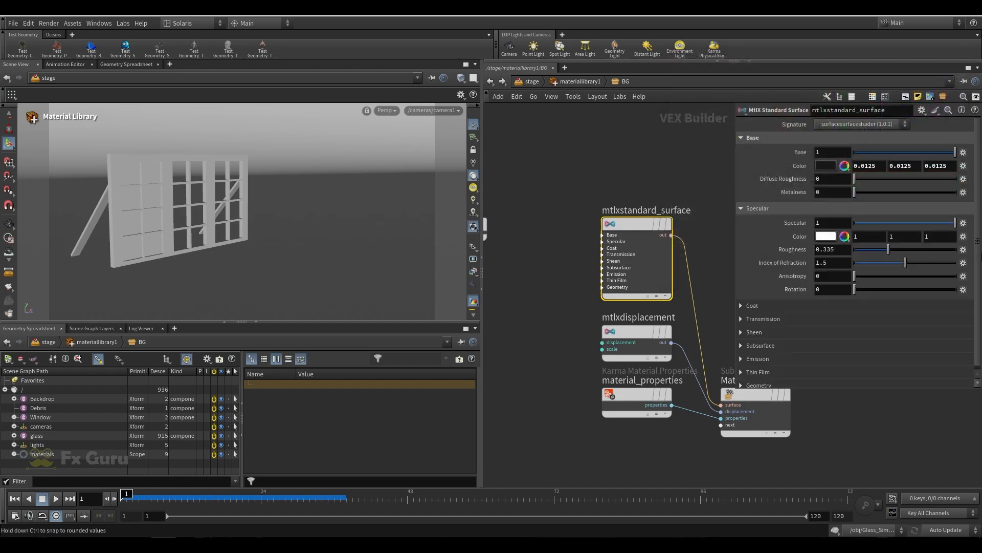
click(579, 82)
click(662, 288)
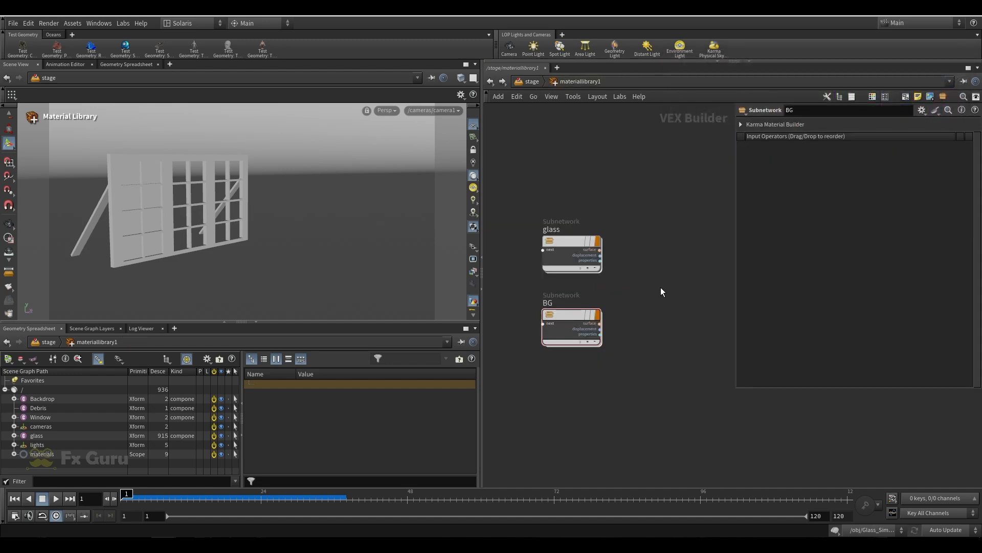
Duplicate the BG material below the existing materials and name the copy WoodFrame.
middle_drag(661, 288, 649, 235)
alt+drag(550, 266, 556, 334)
double_click(541, 337)
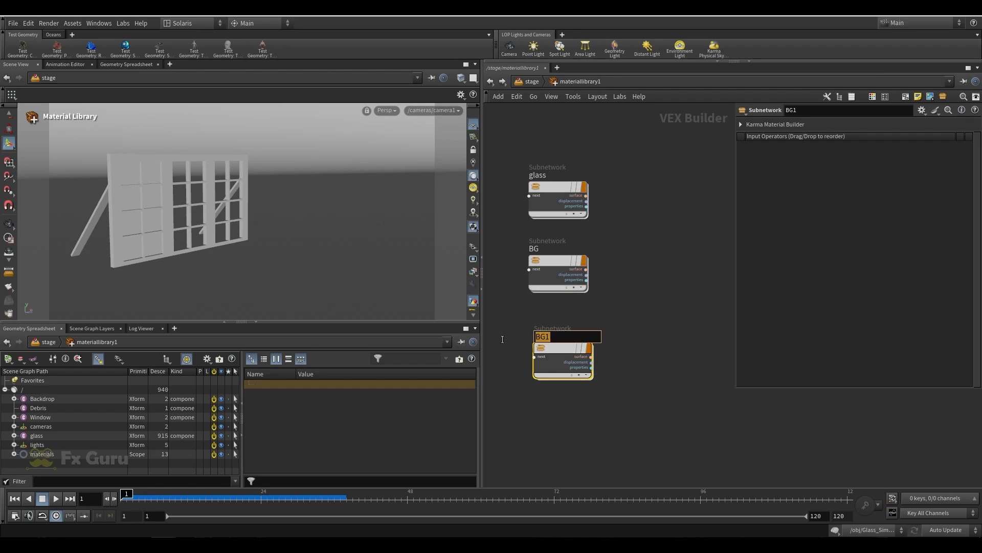
text(WoodFrame)
key(Return)
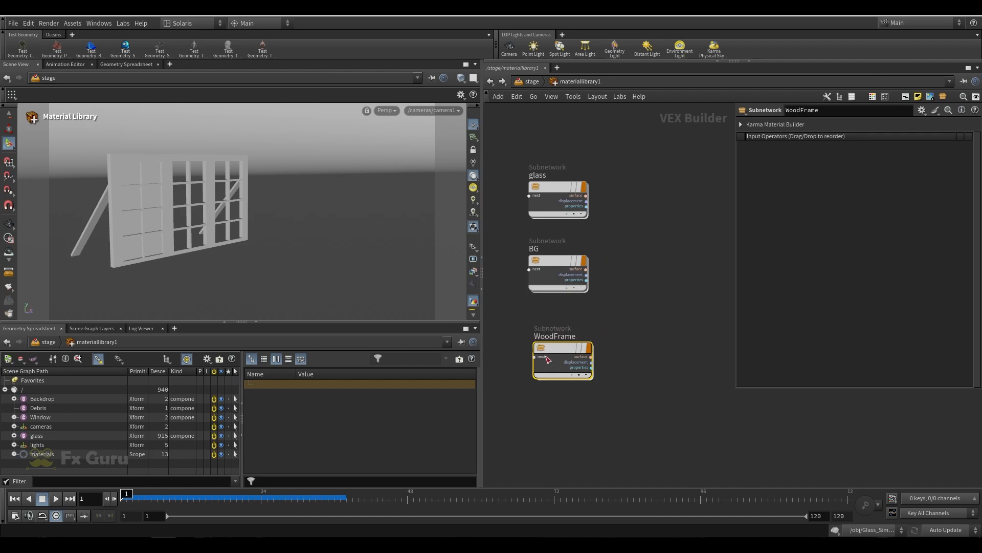
Set the specular Color of the WoodFrame material's standard surface to dark brown, about 0.153, 0.098, 0.044.
double_click(552, 348)
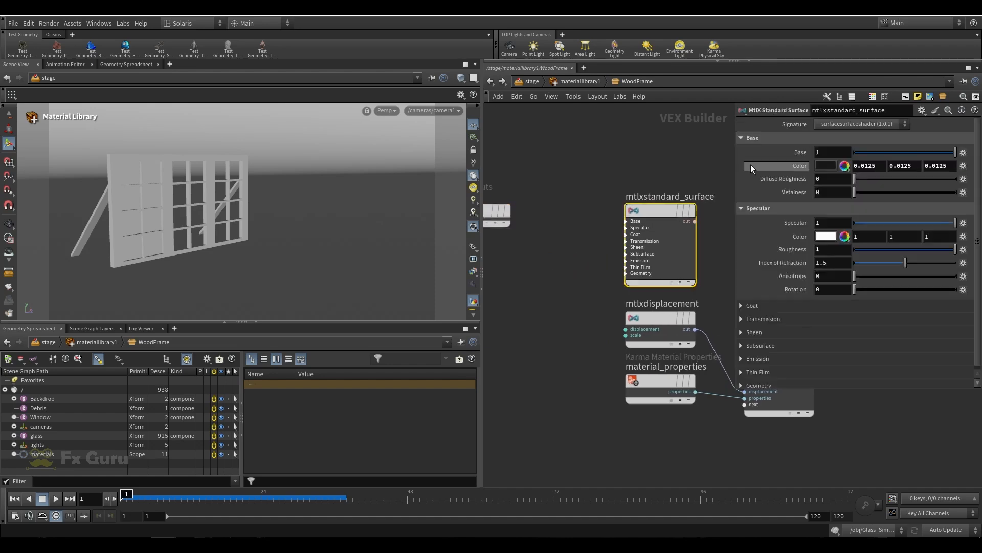
click(829, 236)
click(794, 127)
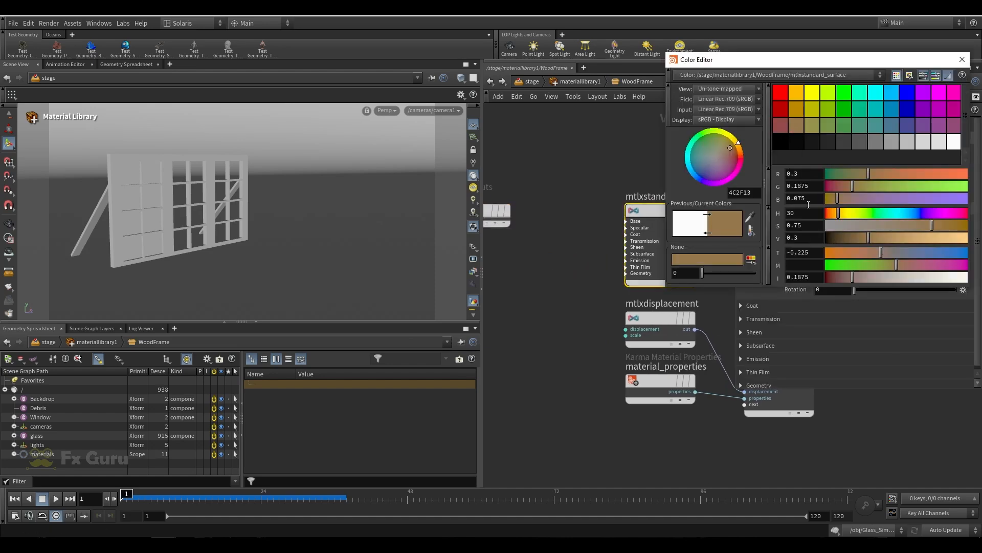
drag(858, 237, 846, 237)
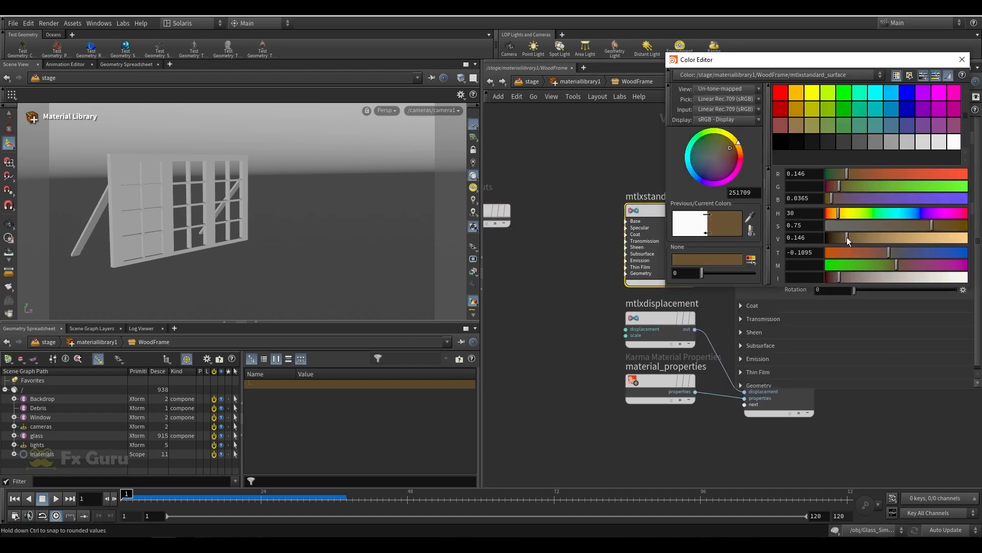
drag(933, 228, 927, 228)
drag(850, 239, 848, 238)
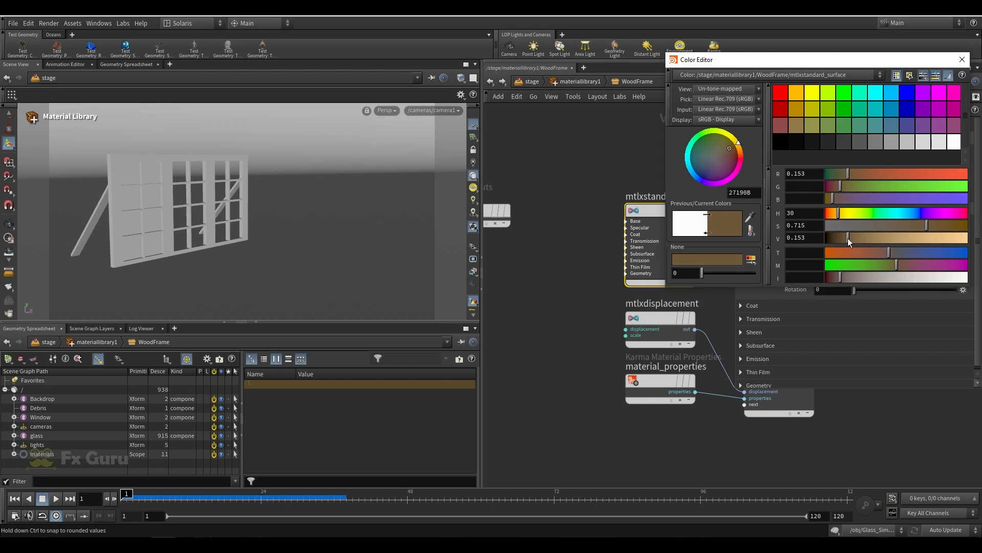
click(963, 60)
middle_drag(615, 167, 578, 159)
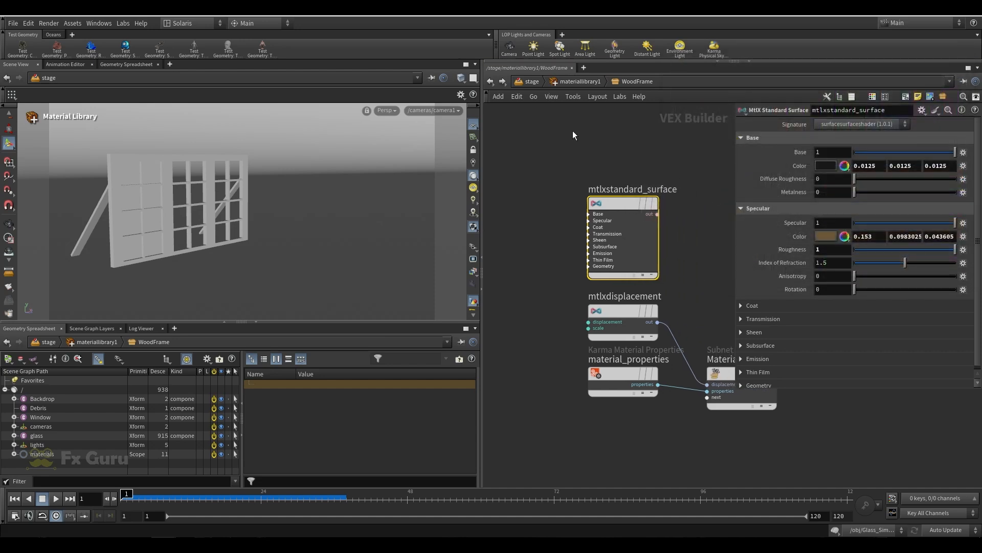
Open the woodFrame source geometry from the Window import node and examine the frame's UV texture mapping.
click(490, 82)
click(530, 81)
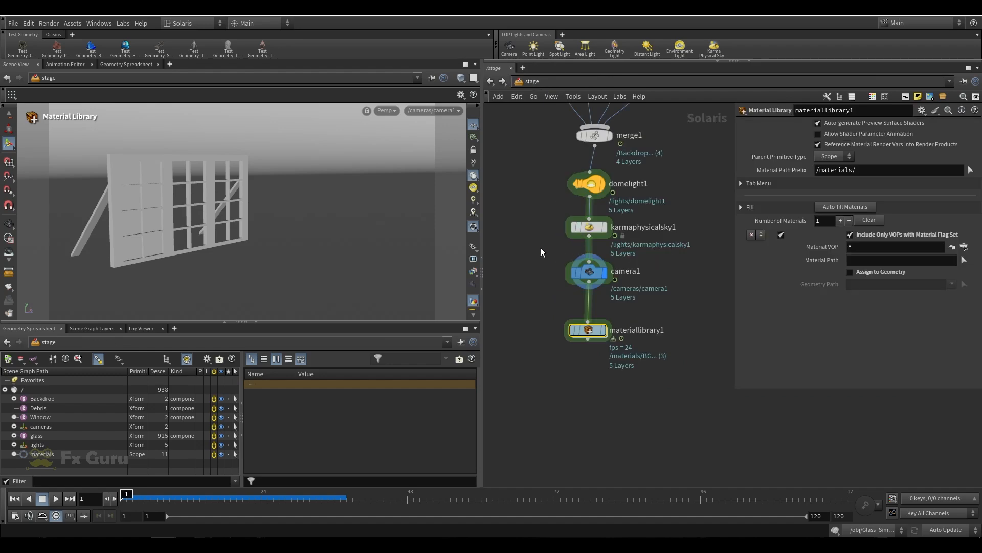
click(668, 185)
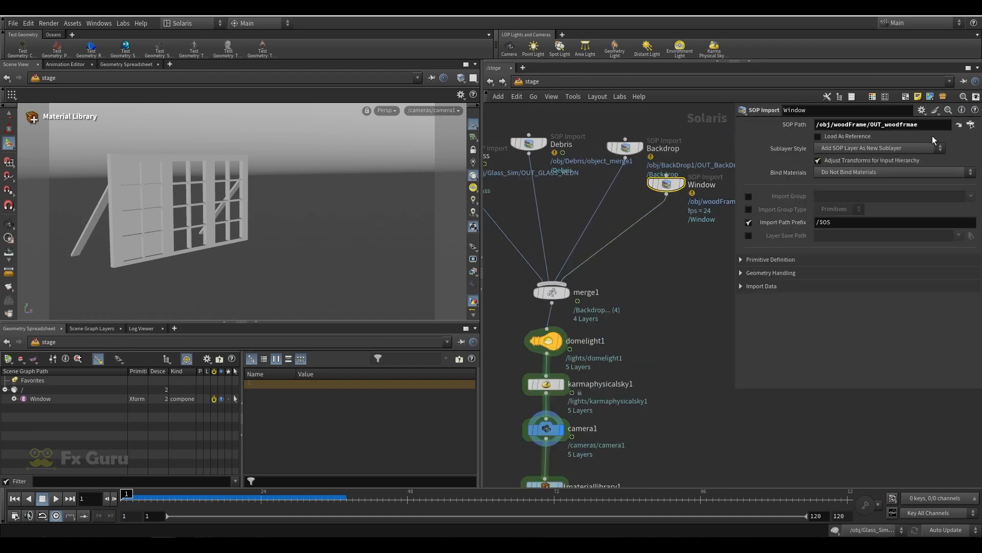
click(958, 125)
drag(252, 236, 221, 205)
scroll(118, 193, up, 5)
scroll(205, 203, down, 6)
scroll(205, 204, up, 6)
scroll(235, 200, down, 6)
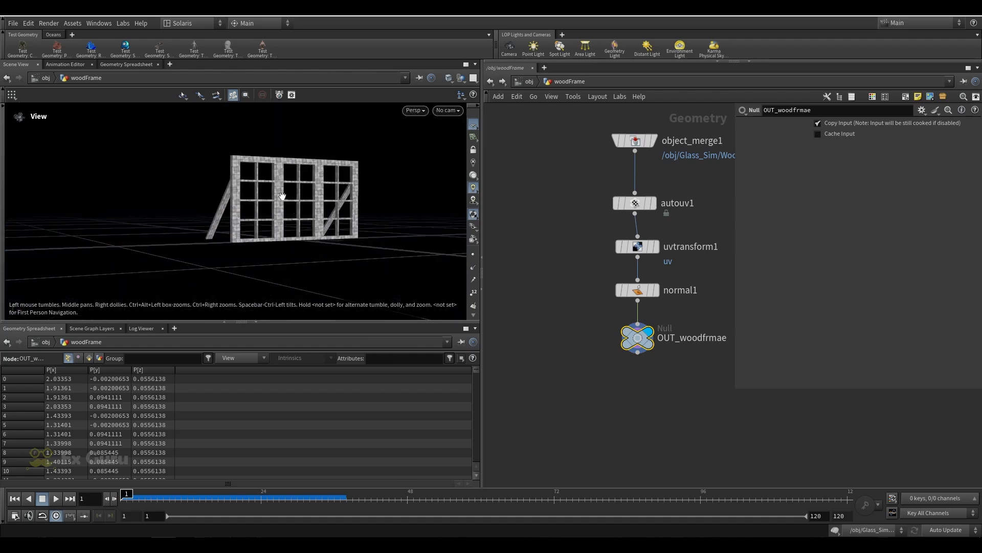
drag(281, 197, 383, 154)
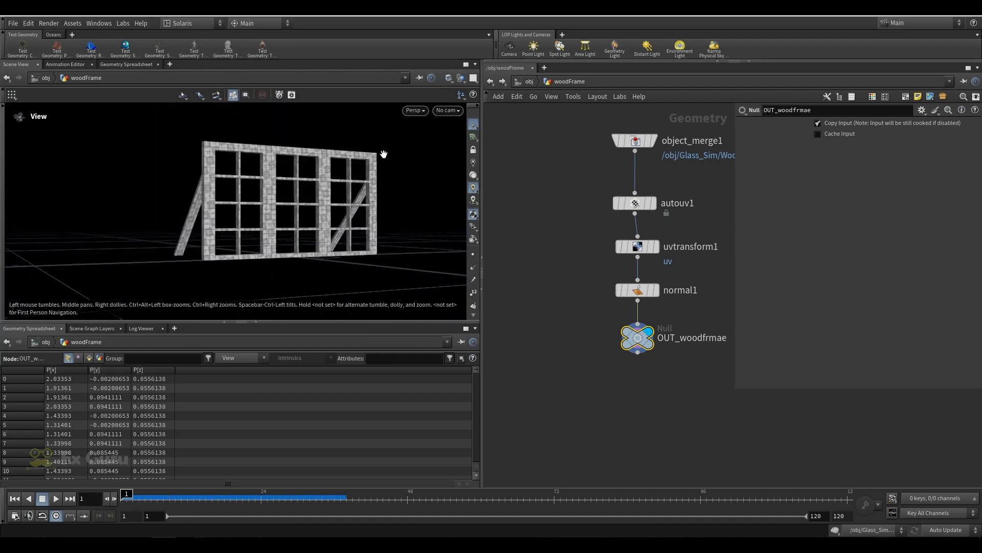
Return to the WoodFrame material in materiallibrary1 and add a MtlX Image node beside its inputs node.
click(487, 81)
double_click(574, 412)
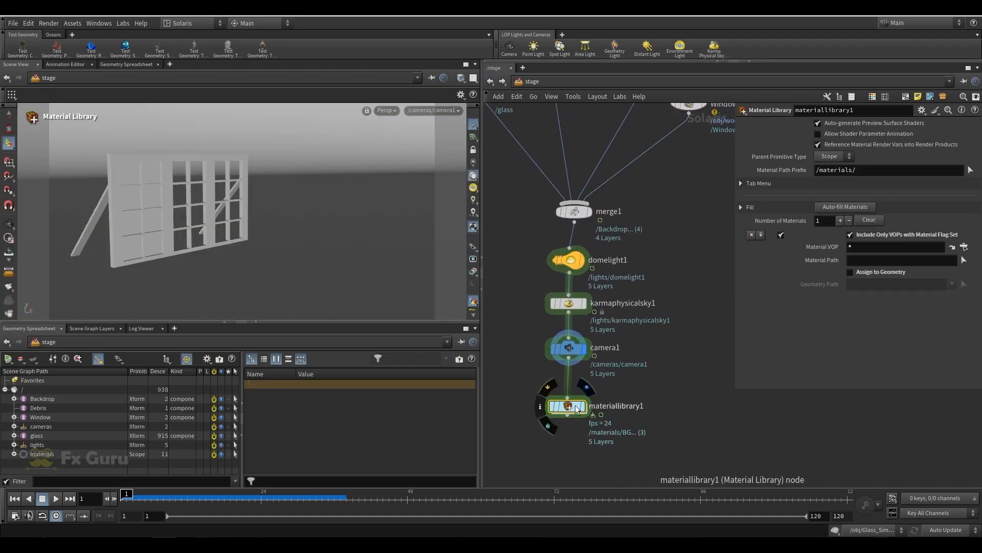
double_click(581, 299)
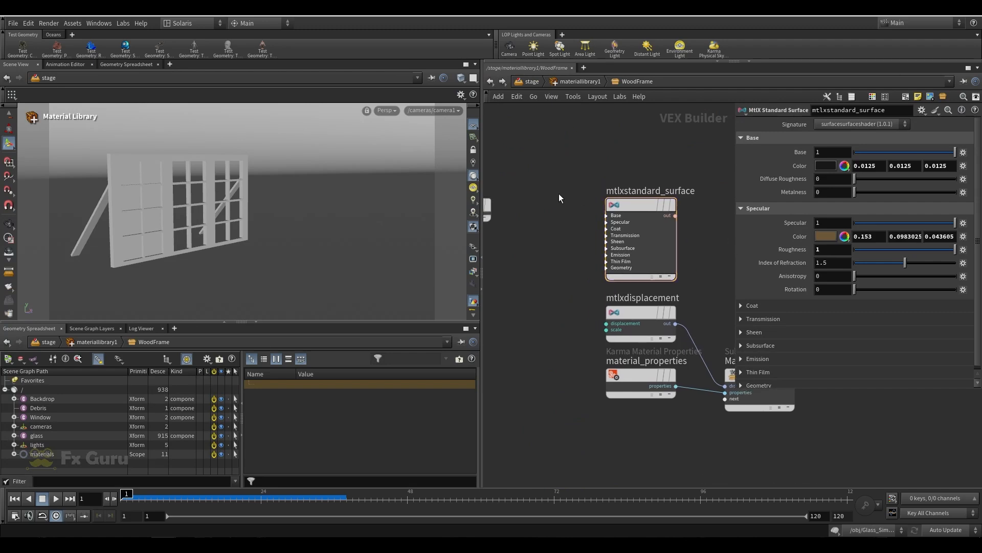
scroll(546, 193, down, 4)
scroll(534, 193, up, 3)
middle_drag(533, 192, 582, 195)
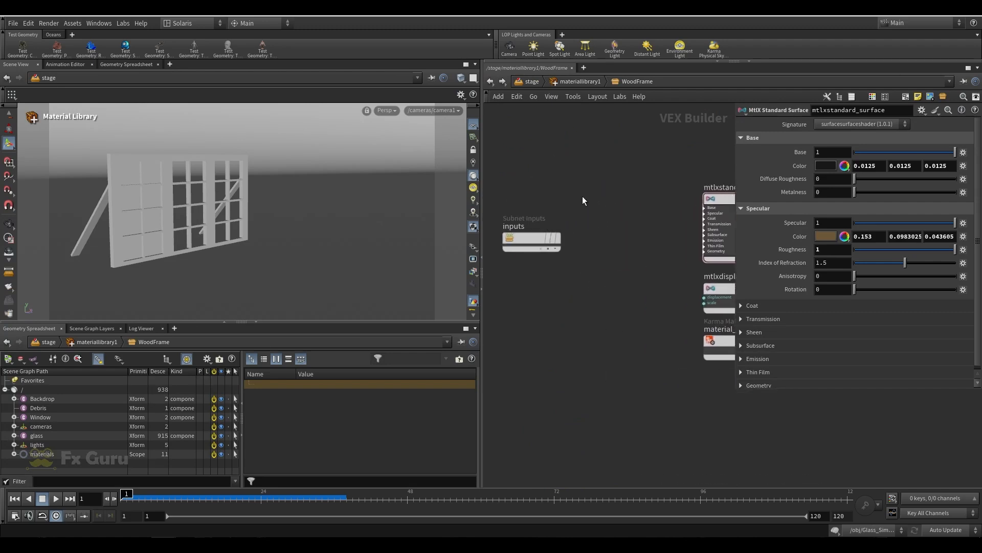
key(Tab)
text(imag)
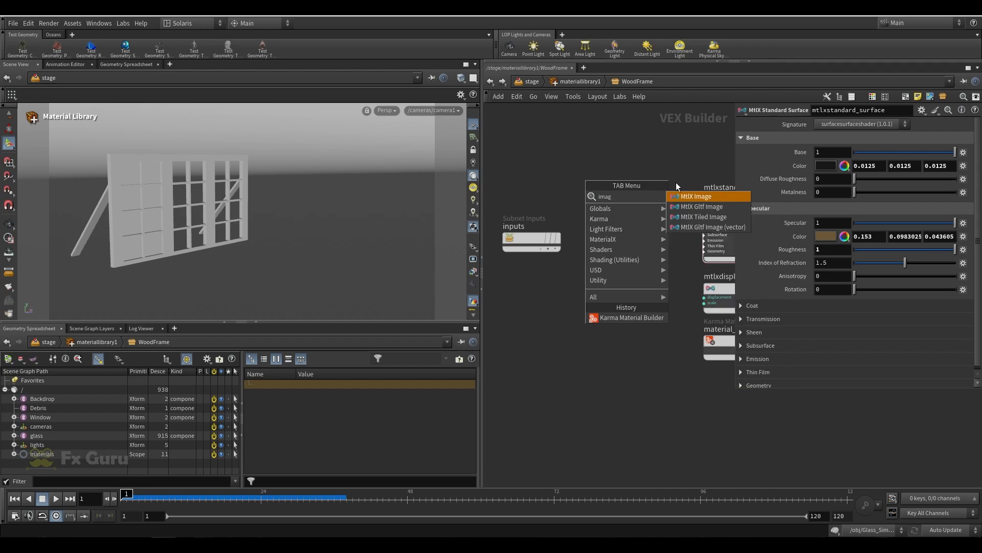
click(686, 198)
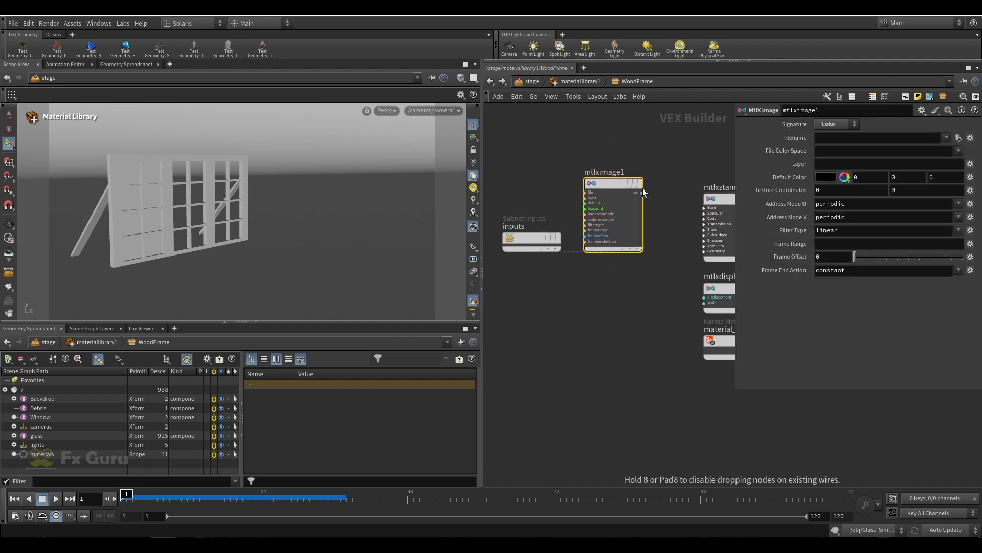
Connect the image node to the standard surface's Base inputs and load plywood_diff_2k.jpg from the plywood_2k textures folder.
click(643, 193)
click(643, 193)
click(713, 209)
click(718, 231)
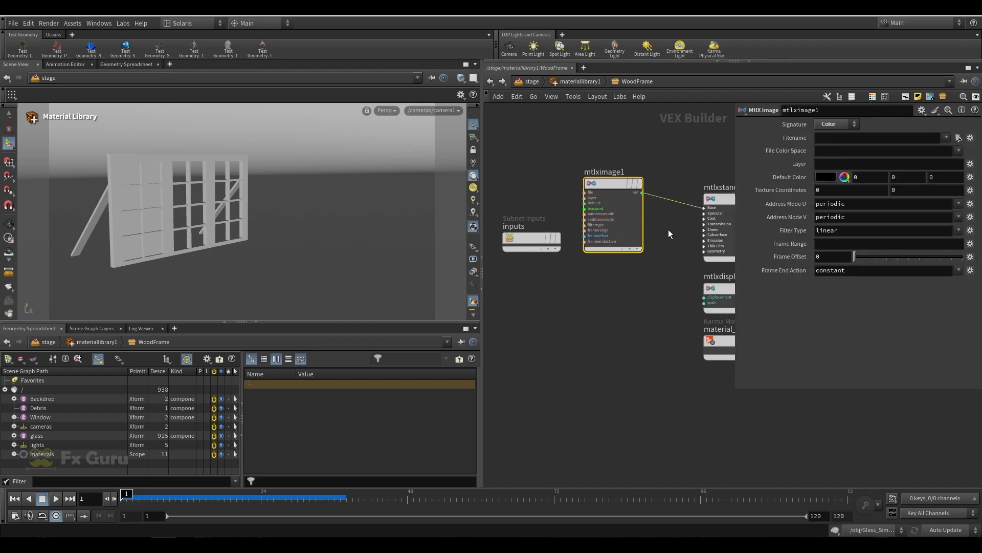
click(958, 137)
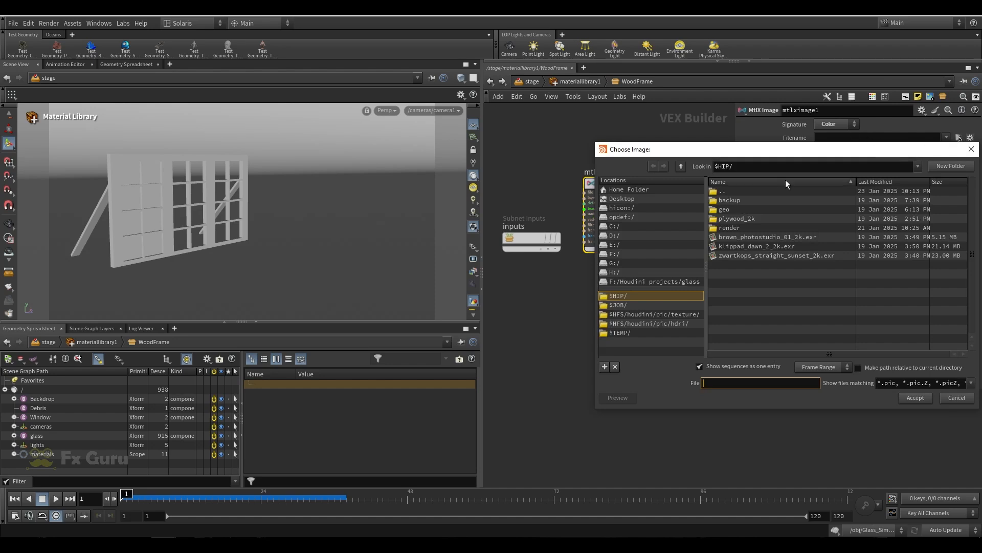
click(753, 219)
double_click(753, 219)
double_click(732, 200)
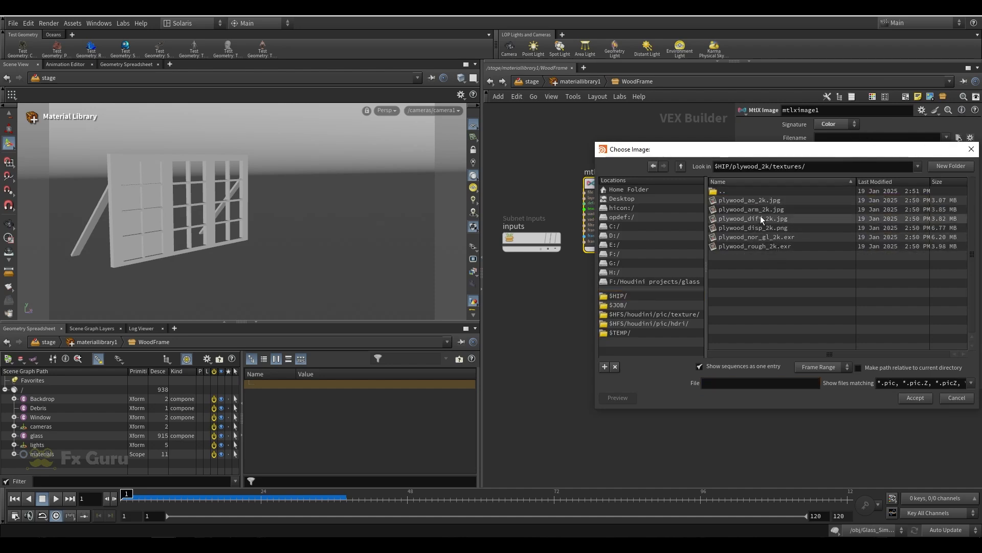
double_click(760, 217)
Duplicate the diffuse image node, connect the copy to the standard surface's Specular inputs and load plywood_rough_2k.exr.
alt+drag(632, 234, 632, 322)
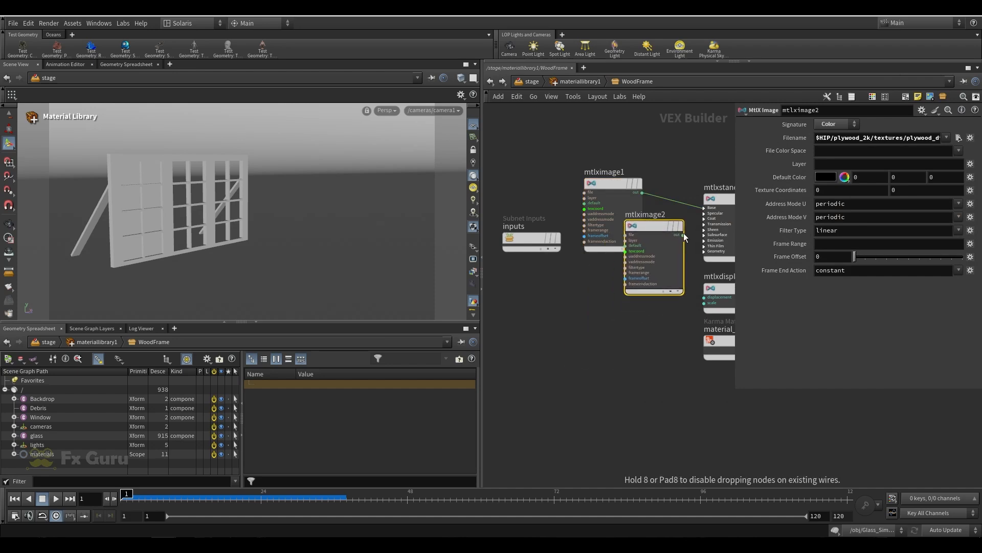
click(708, 213)
click(738, 252)
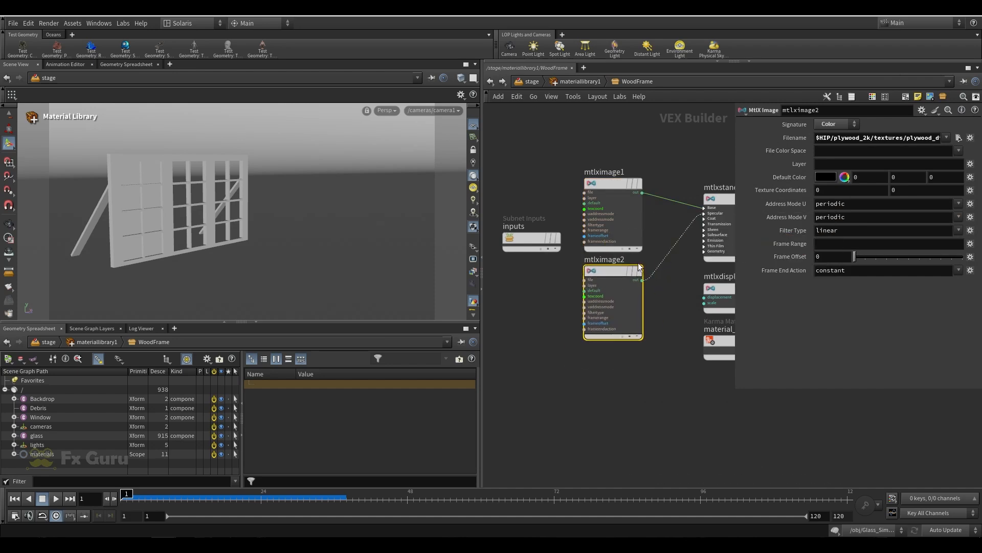
click(958, 139)
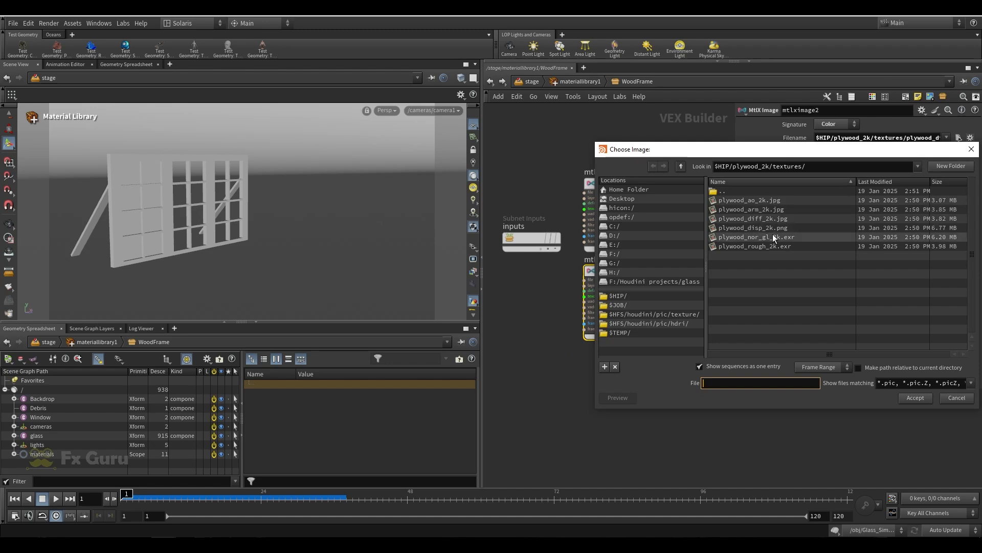
click(901, 248)
click(916, 397)
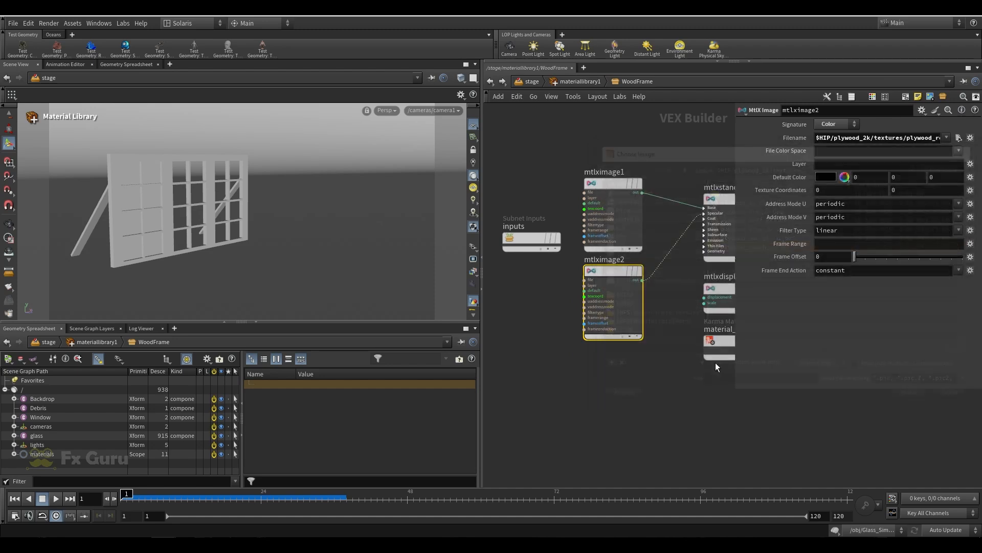
Duplicate the roughness image node as mtlximage3 and change mtlximage2's Signature to match its Specular connection.
alt+drag(618, 270, 575, 375)
click(612, 275)
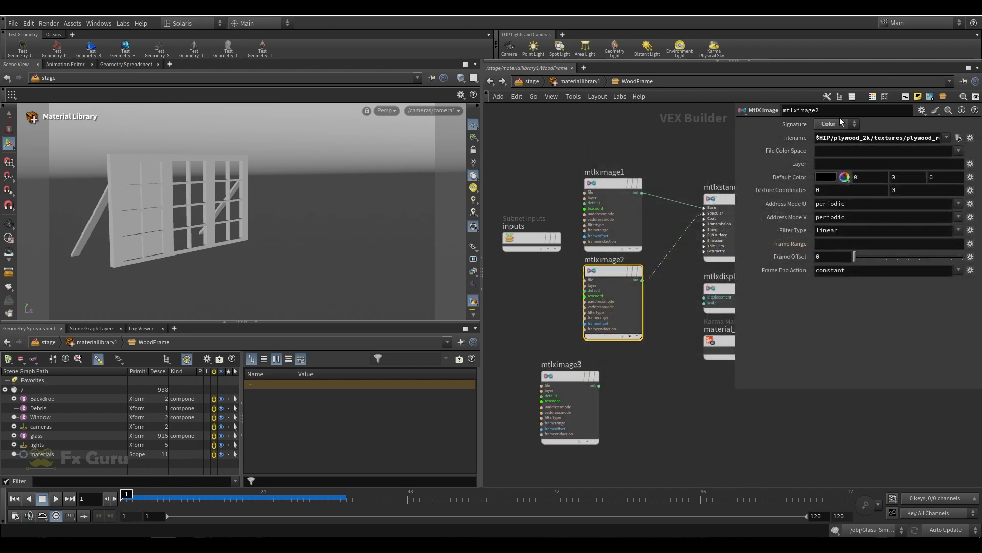
click(837, 124)
click(836, 137)
click(593, 184)
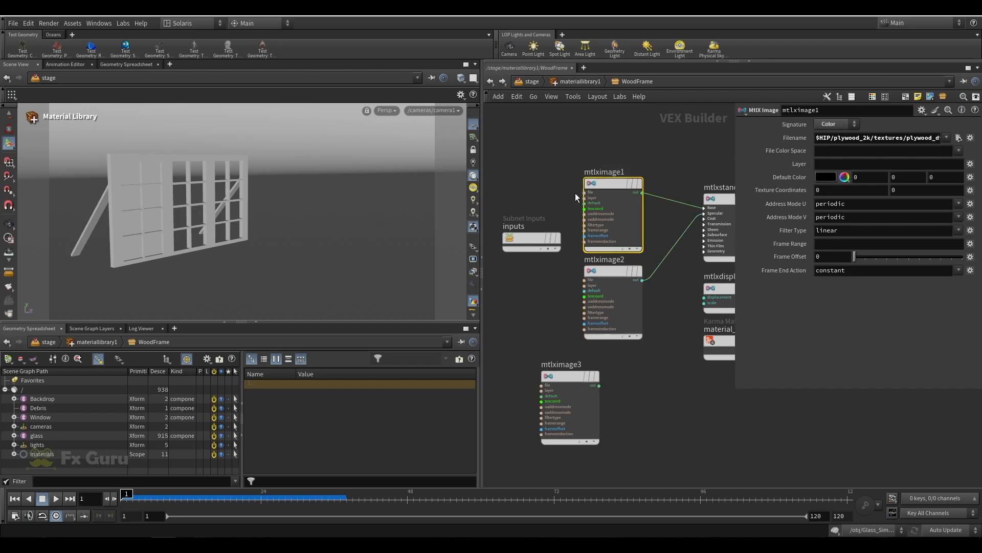
Set the Signature of mtlximage3 to Vector 3 and reposition mtlximage2 above it.
click(547, 402)
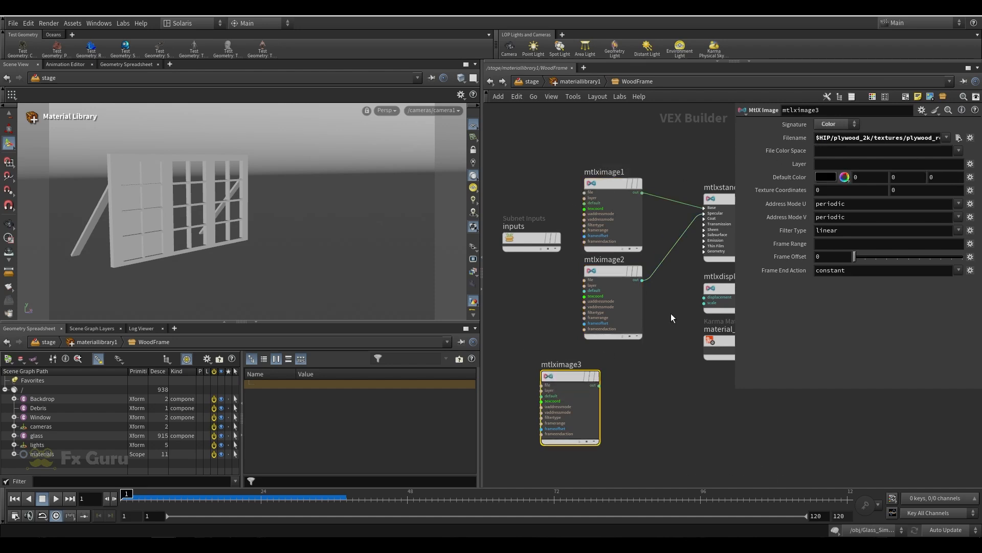
click(832, 125)
click(842, 180)
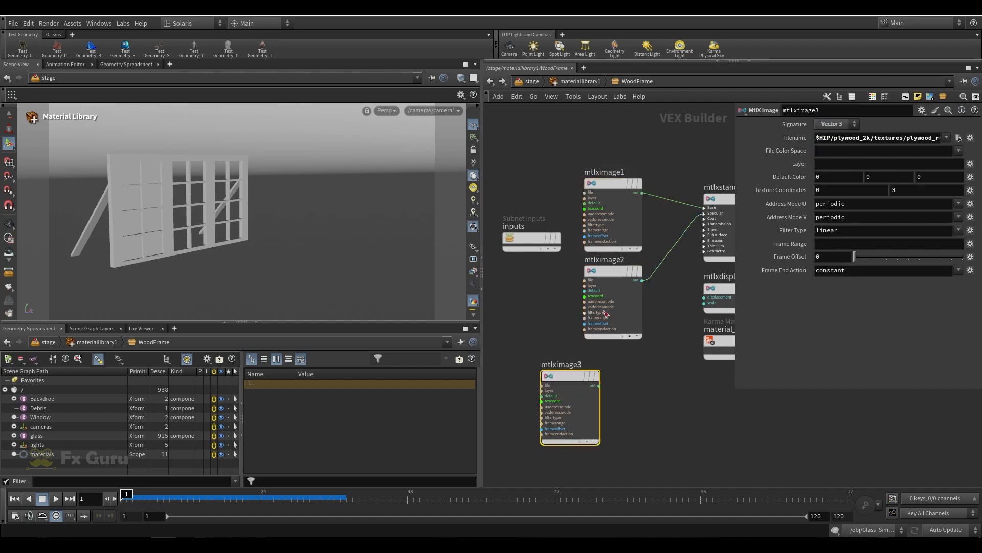
drag(605, 313, 567, 316)
Add a MtlX Normalmap node fed by mtlximage3 and connect its output to the standard surface's Geometry inputs.
middle_drag(679, 303, 599, 261)
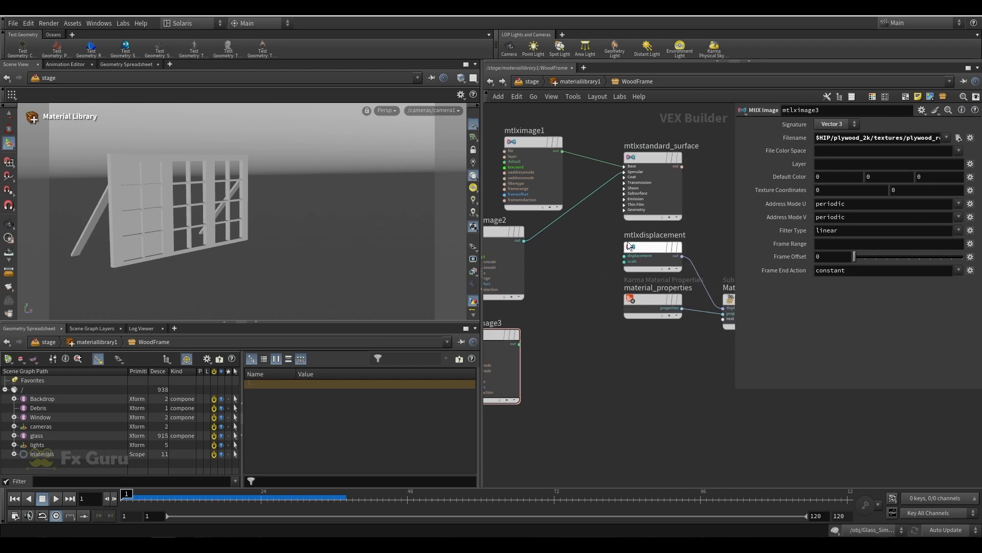
key(Tab)
text(nor)
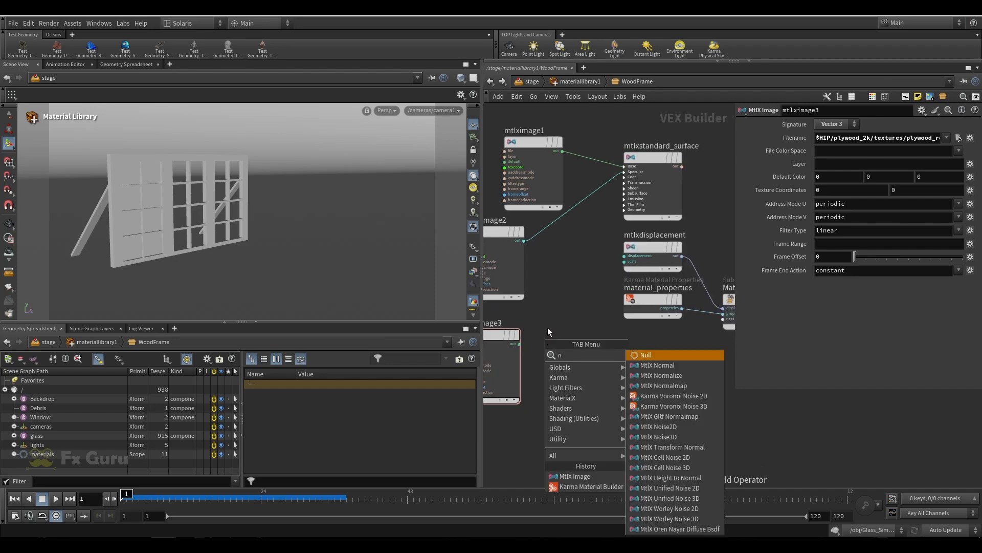
click(672, 375)
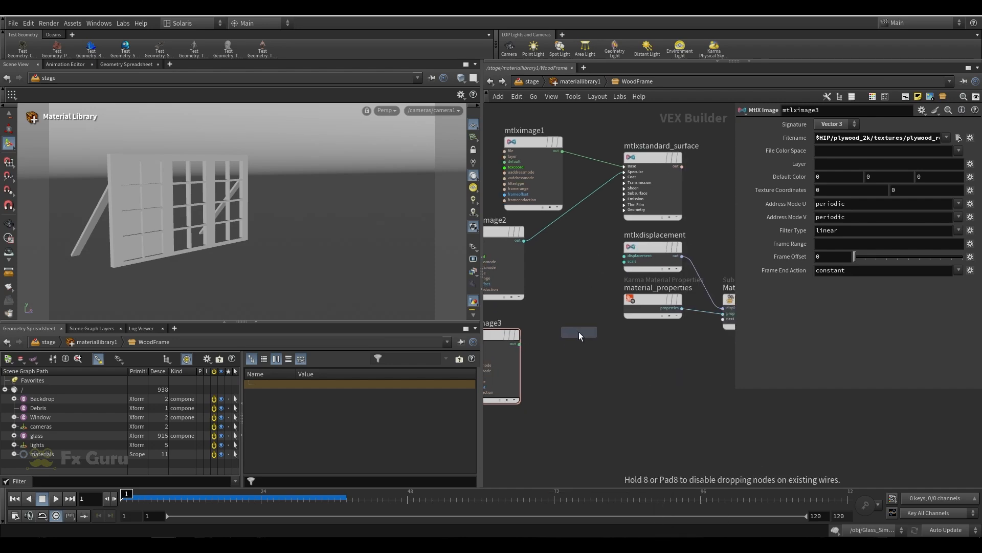
click(579, 332)
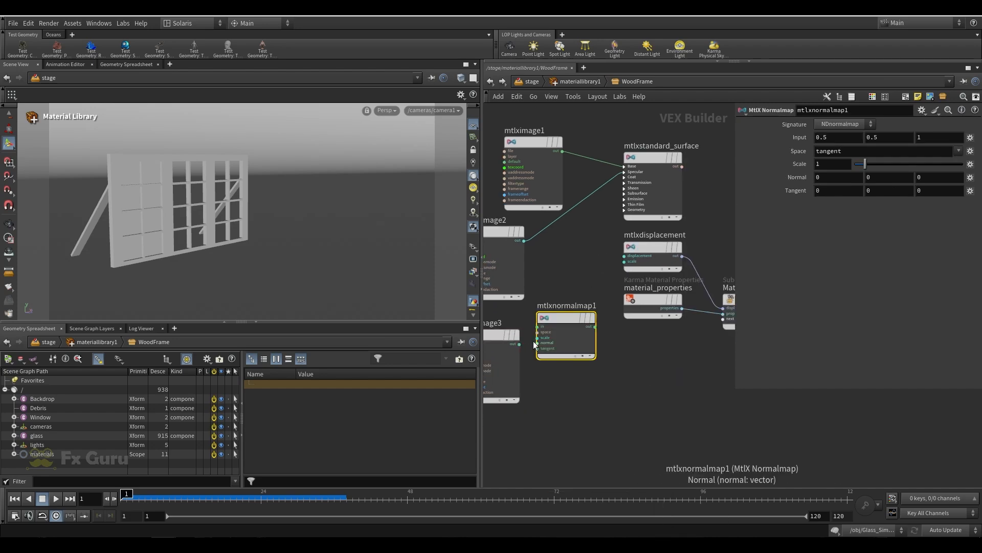
click(595, 326)
click(628, 210)
click(645, 248)
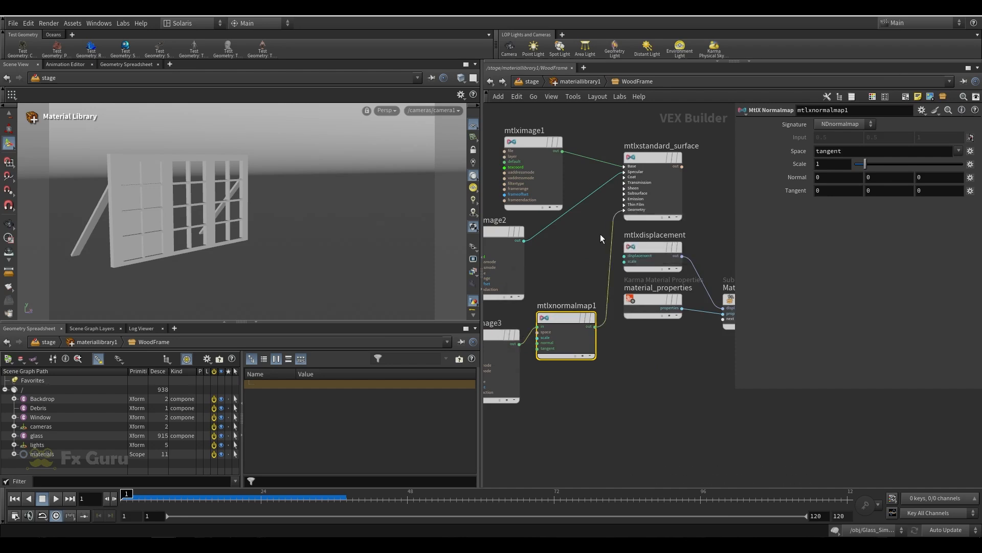
Return to the stage level and set the display flag on materiallibrary1.
scroll(588, 238, down, 3)
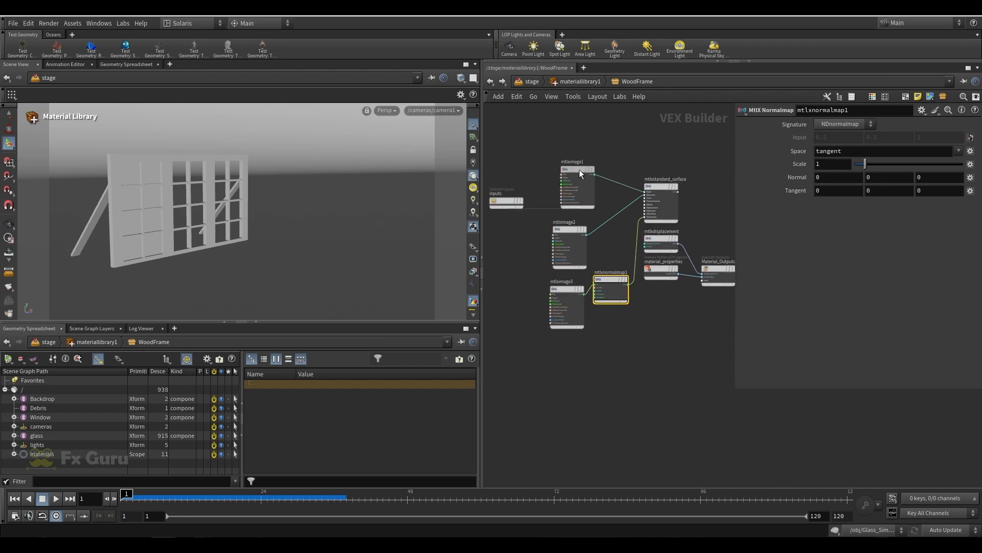
click(577, 81)
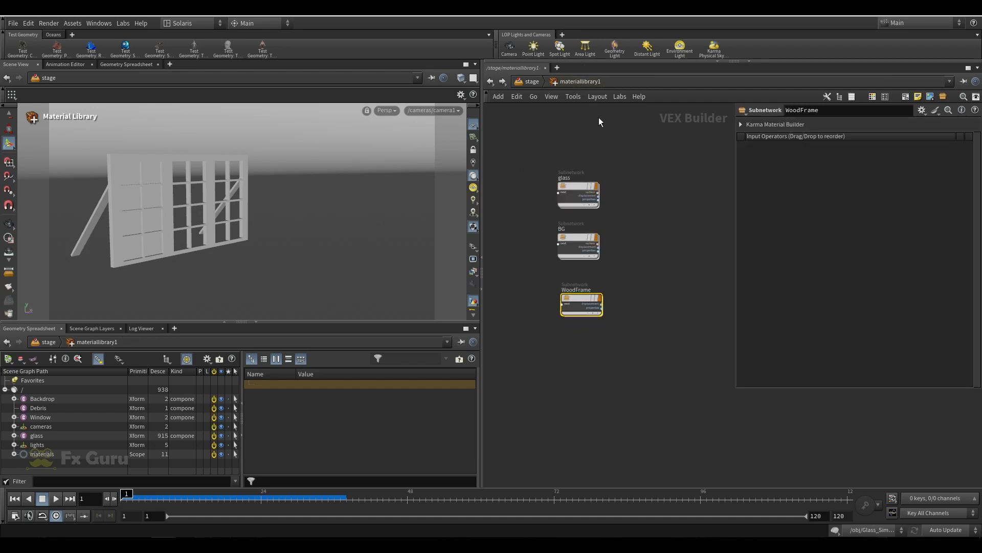
click(532, 82)
click(606, 346)
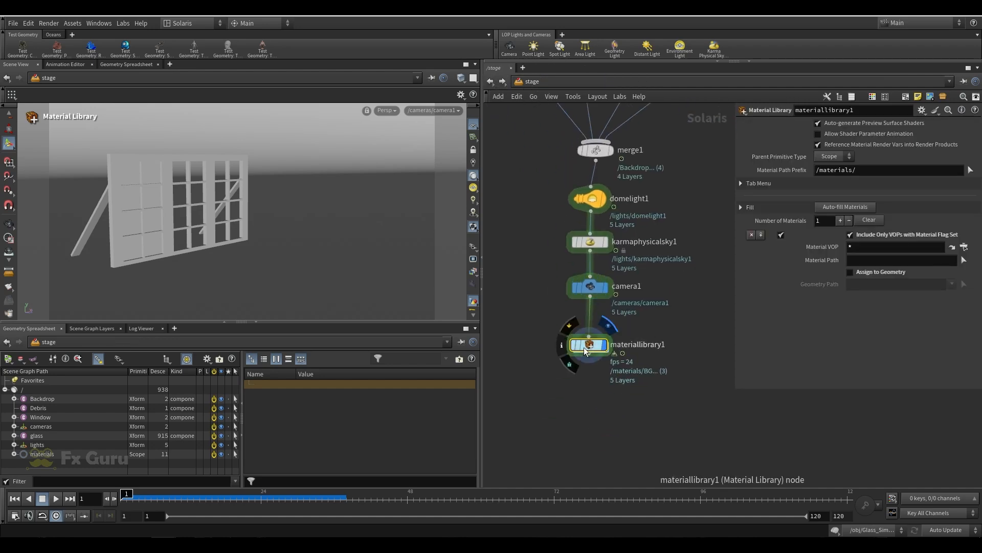
Add an Assign Material node connected below materiallibrary1 in the stage network.
middle_drag(582, 425, 591, 346)
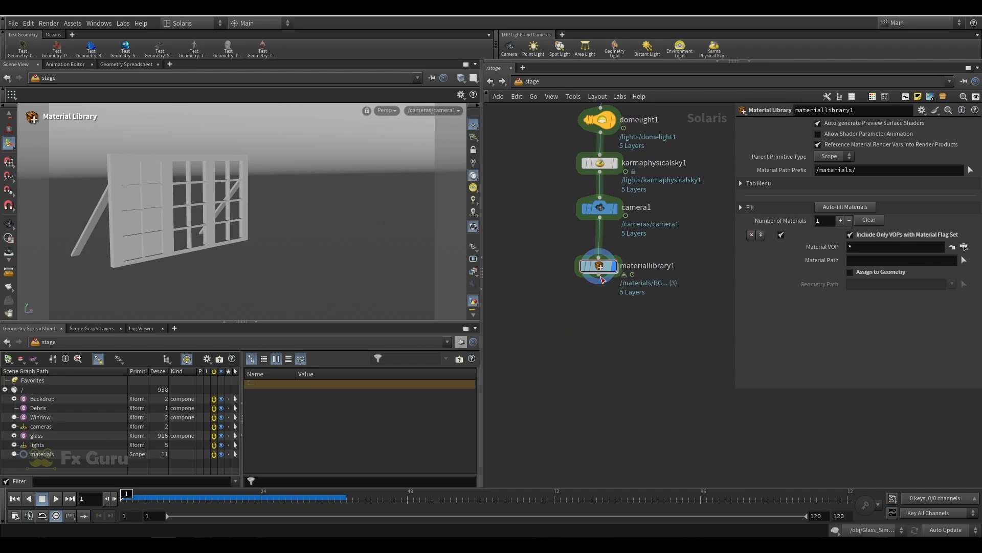
drag(602, 276, 597, 309)
text(ass)
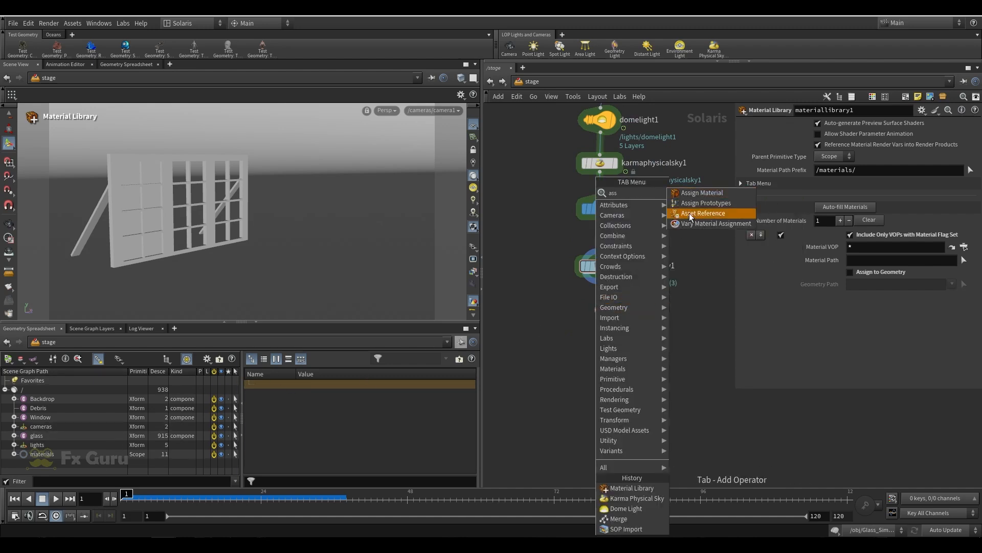
click(691, 193)
click(610, 312)
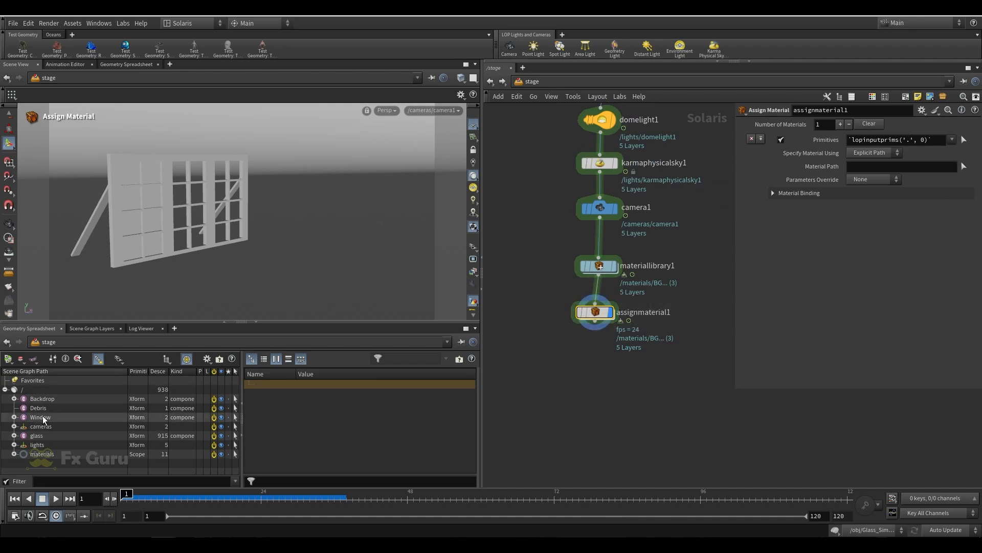
Set assignmaterial1's Primitives to /Window and its Material Path to /materials/WoodFrame.
drag(880, 142, 880, 141)
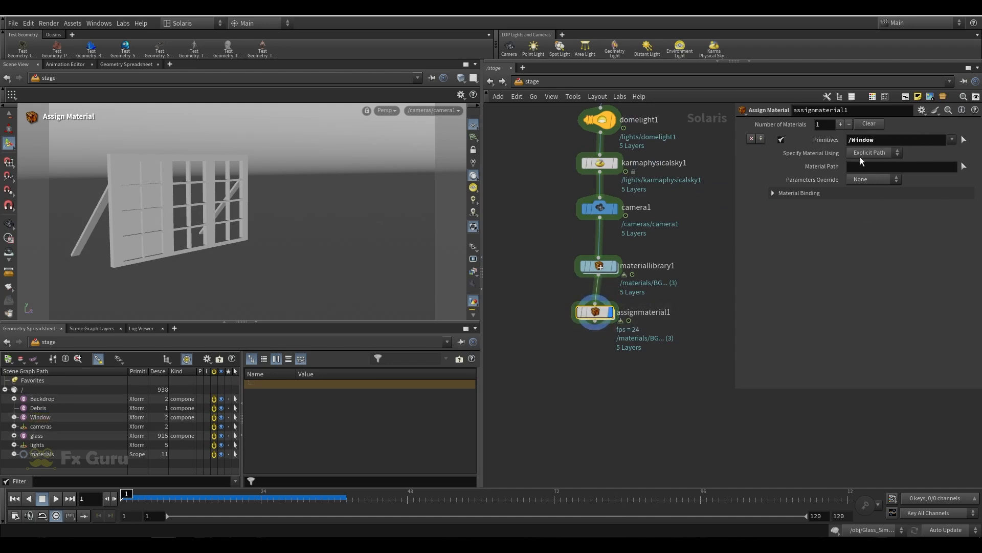
click(964, 167)
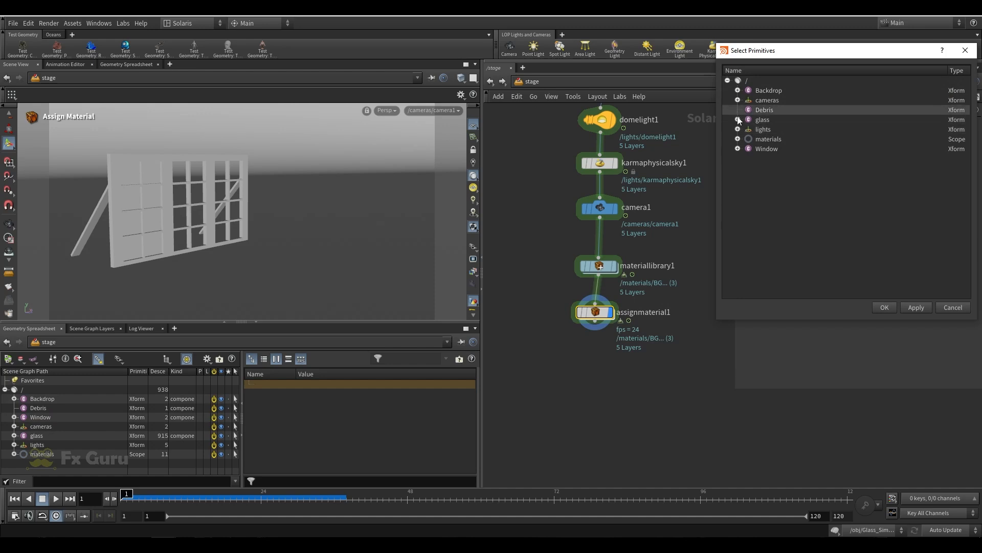
click(738, 139)
click(779, 169)
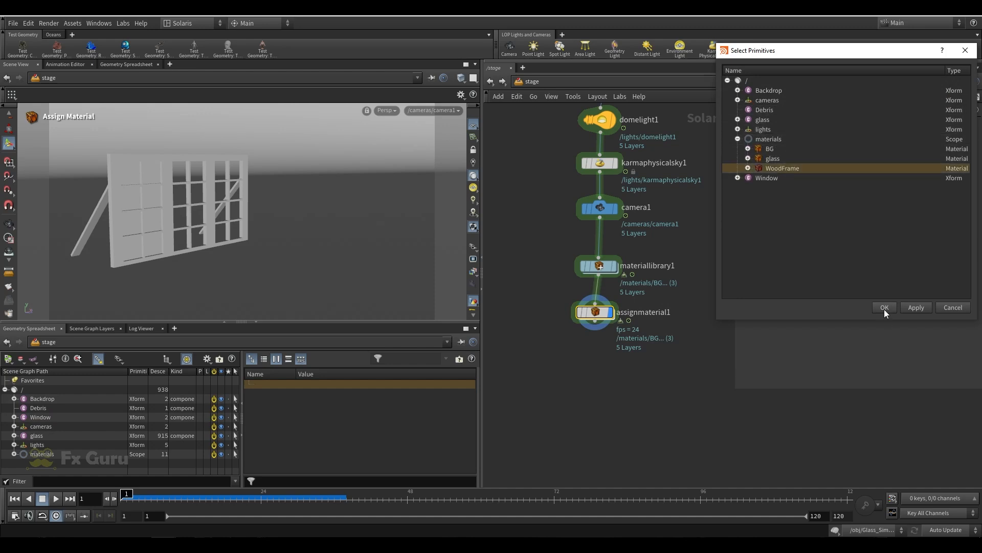
click(885, 307)
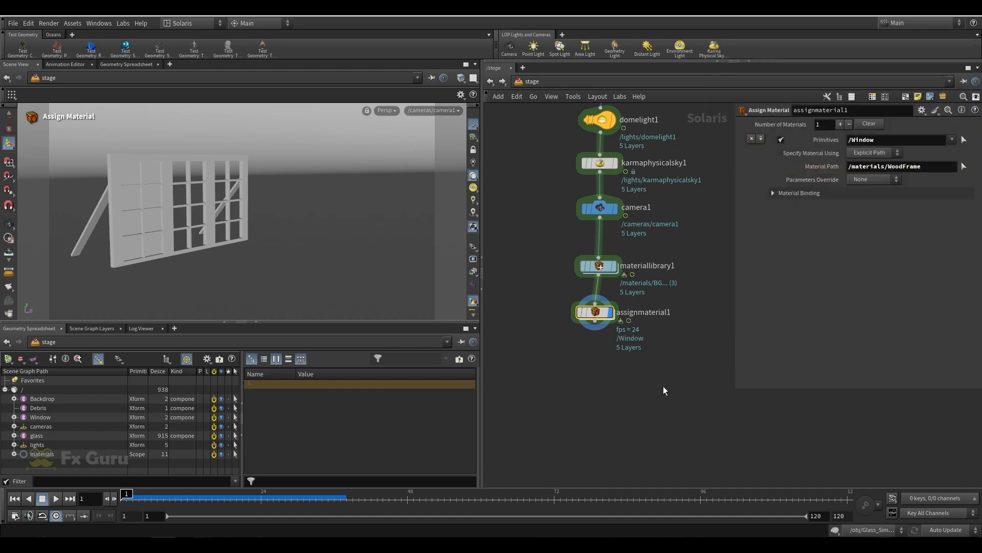
drag(551, 348, 665, 297)
drag(684, 294, 547, 332)
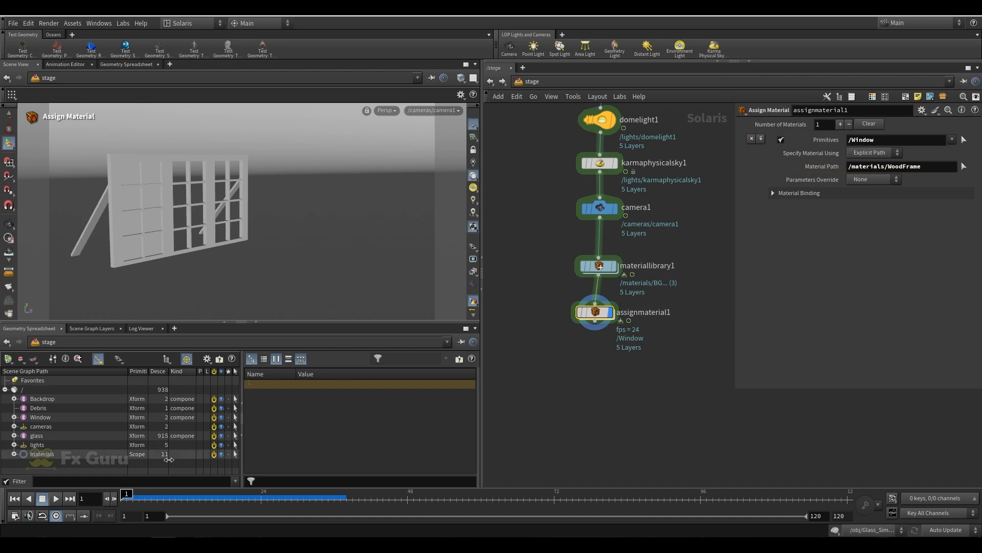
Inspect the Window's mesh_0 in the scene graph for its resolved material and check the frame's shading in the viewport.
key(Escape)
drag(158, 204, 296, 191)
key(Return)
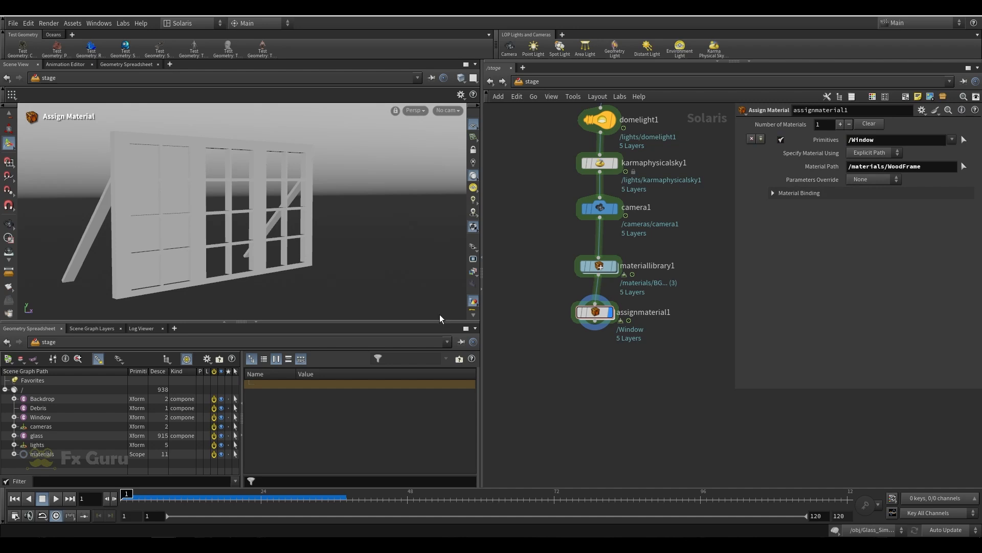
click(15, 417)
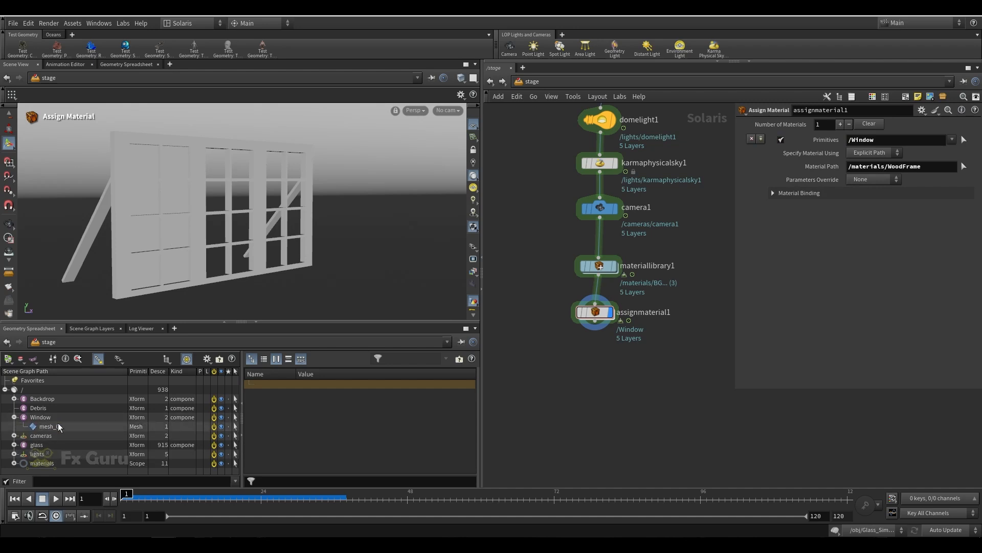
click(56, 426)
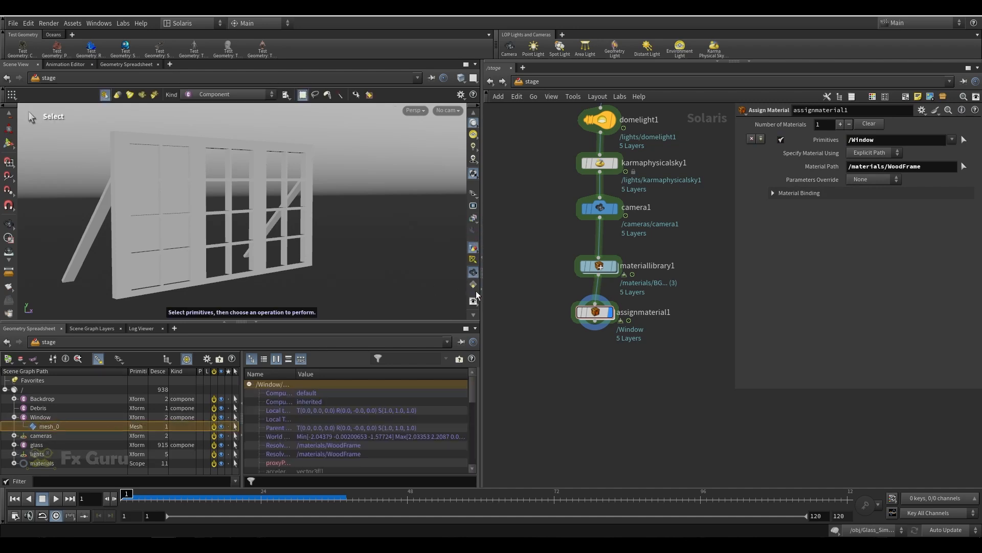
click(474, 285)
alt+drag(261, 262, 193, 251)
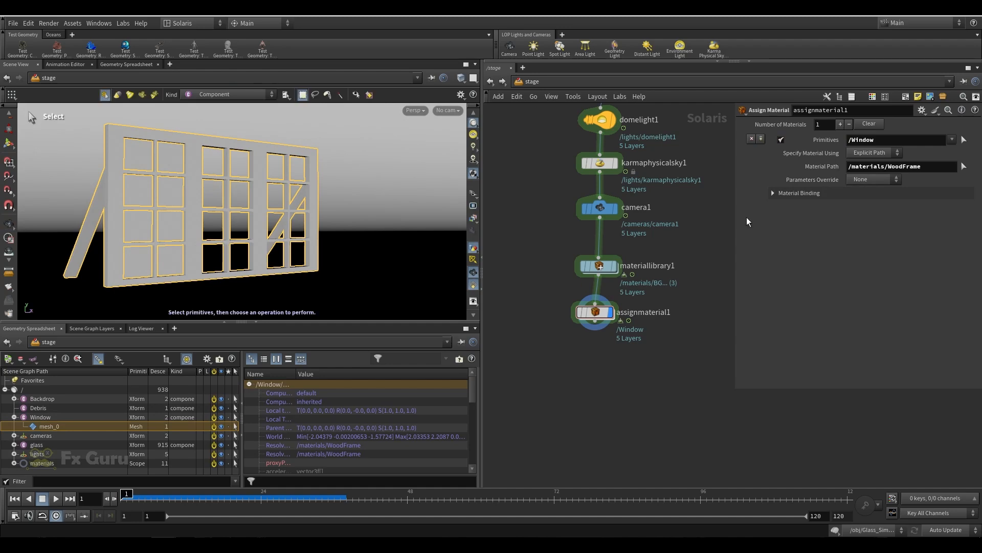
Preview the window frame with Karma CPU and return the viewport renderer to Houdini VK.
drag(532, 338, 545, 333)
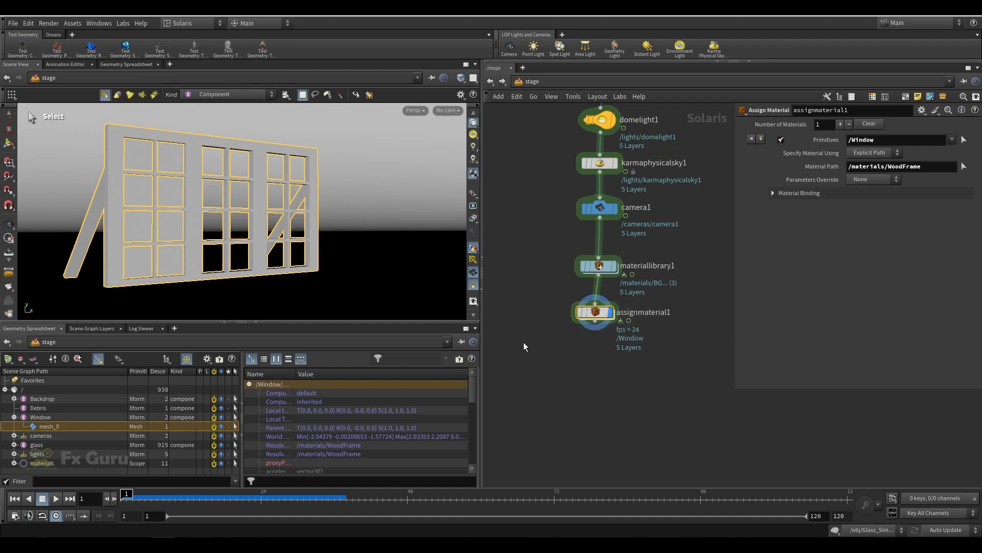
click(416, 117)
click(417, 113)
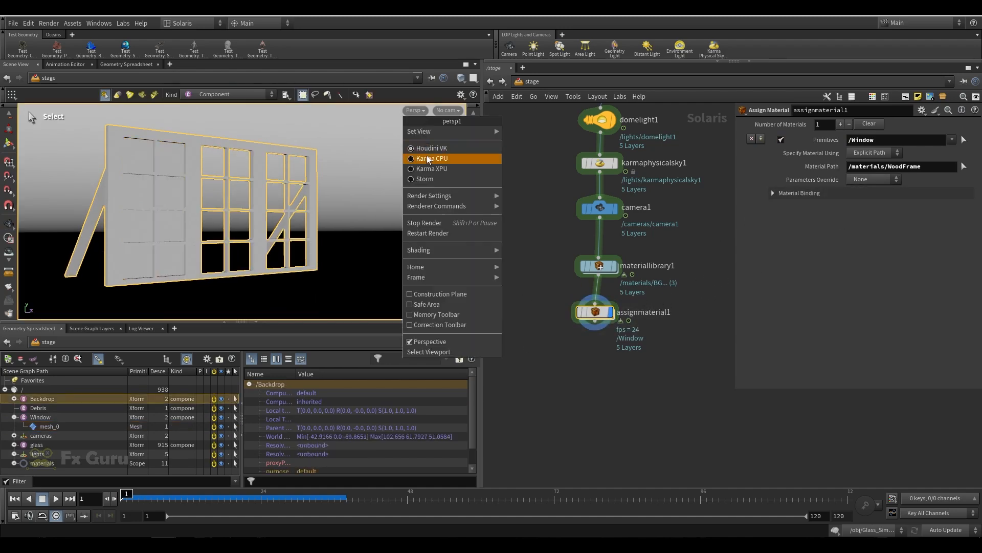
click(427, 157)
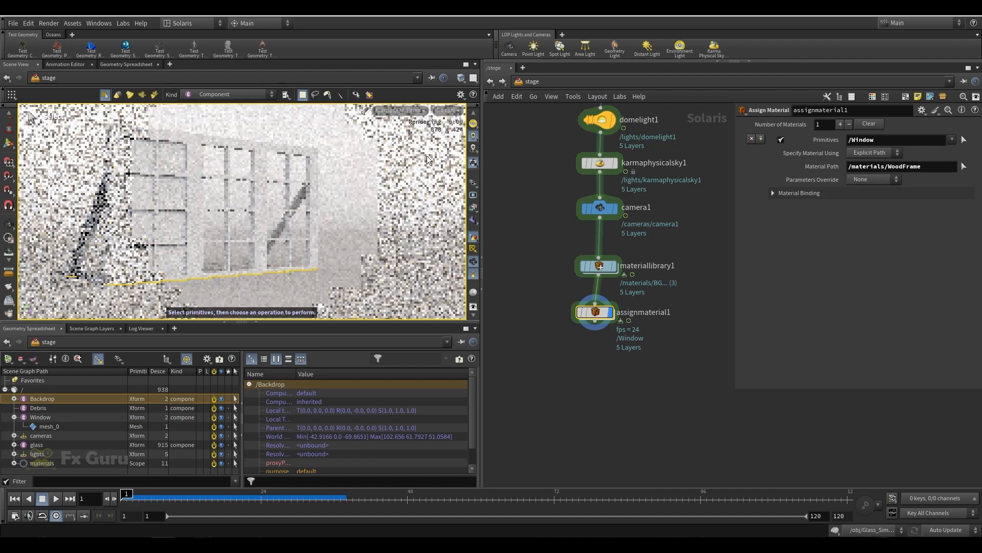
click(400, 110)
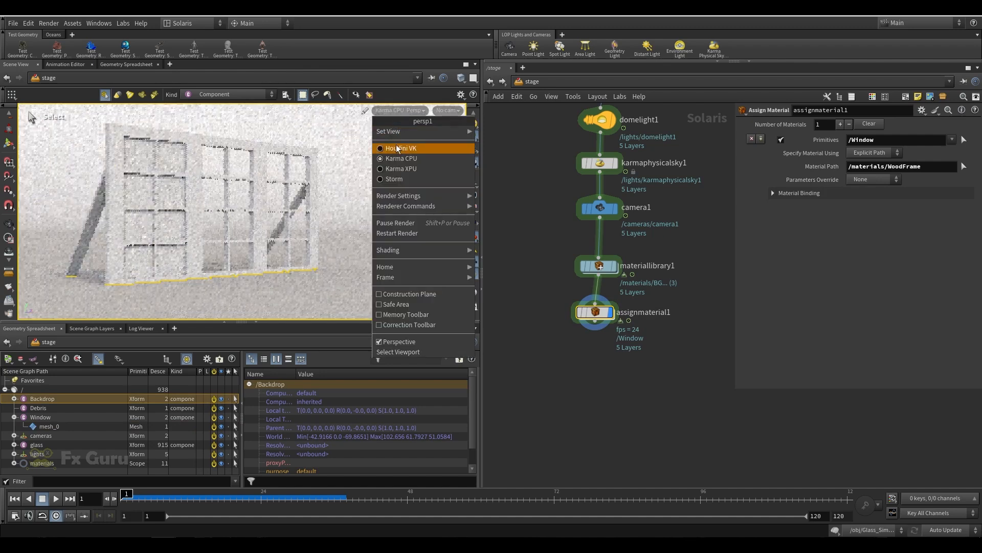
click(409, 149)
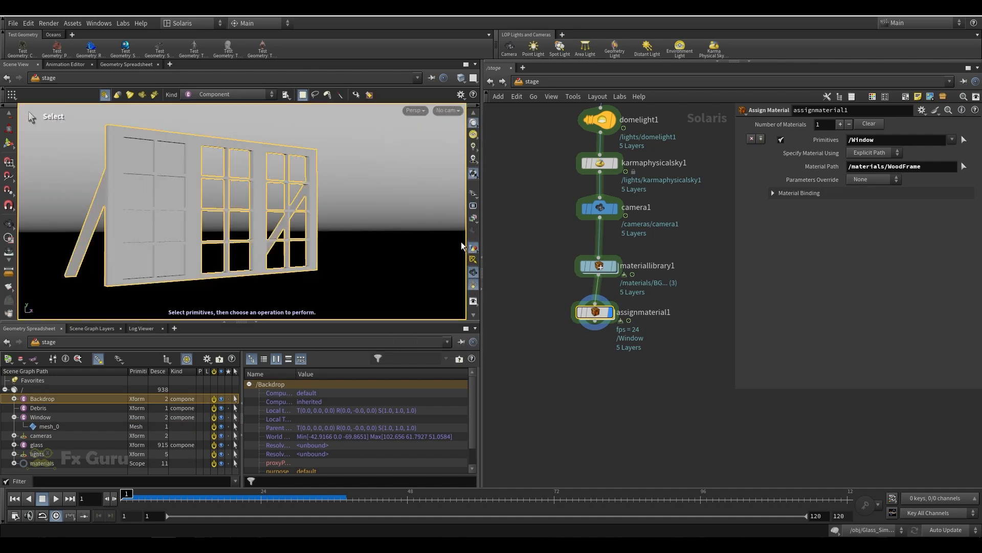
Try the BG and glass materials on the Window and set the Material Path back to /materials/WoodFrame.
click(964, 167)
click(755, 152)
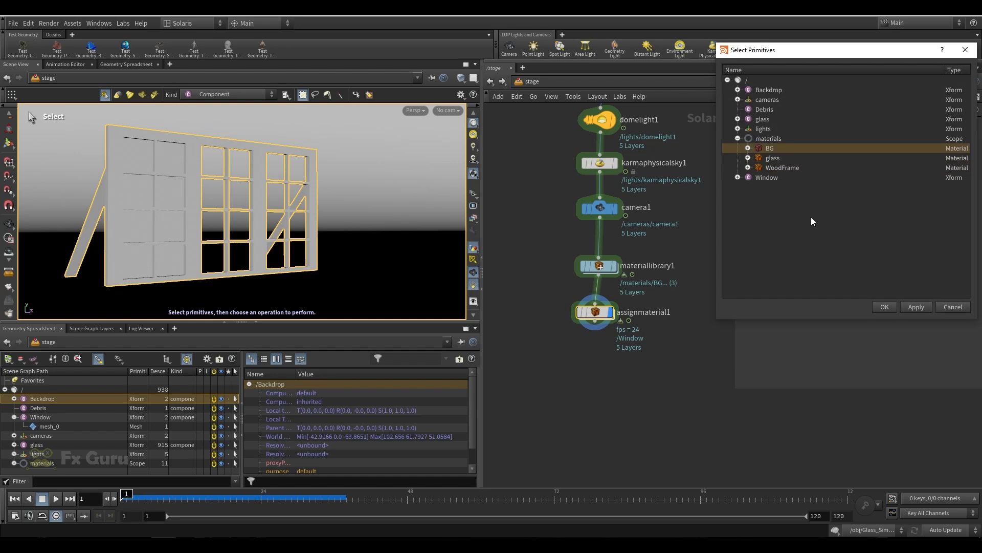
click(881, 307)
click(964, 167)
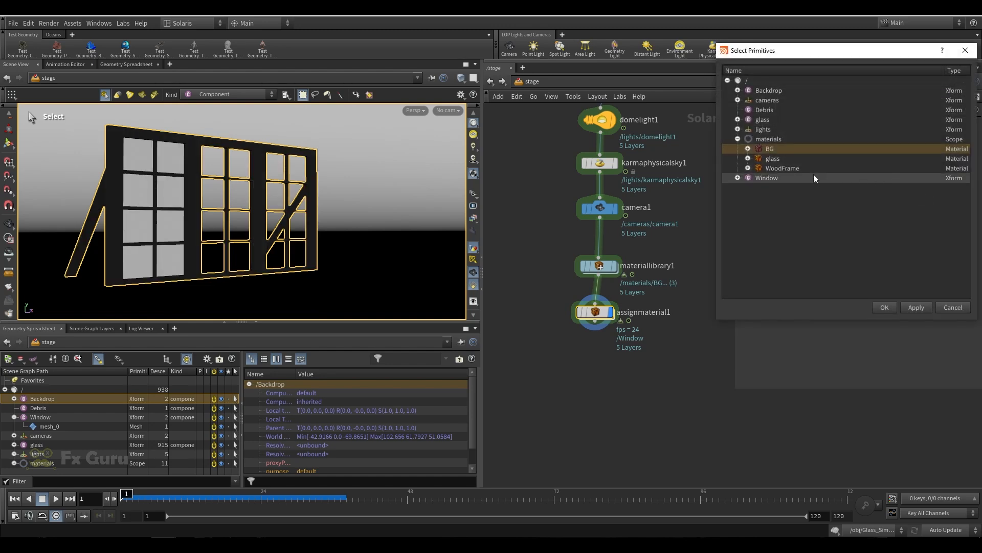
click(888, 308)
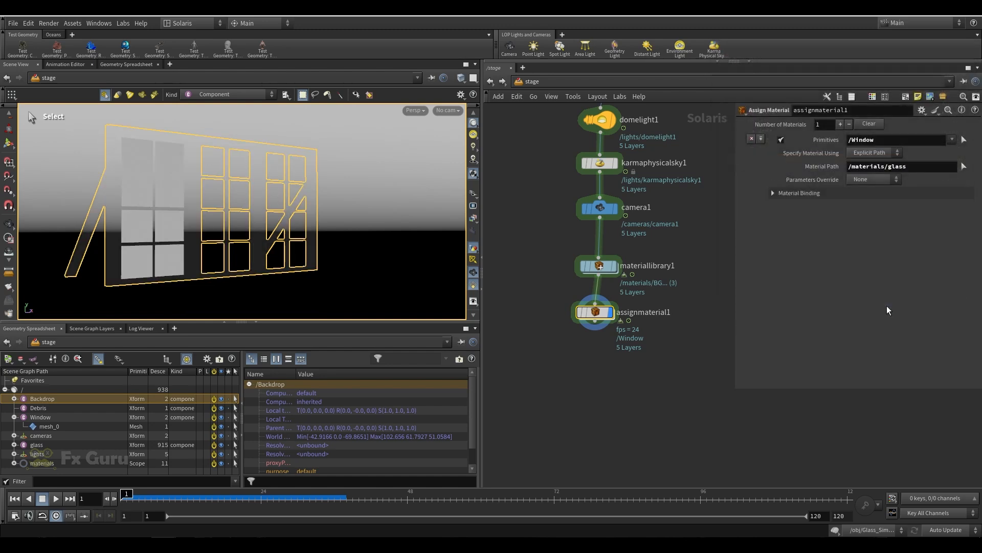
click(964, 166)
click(835, 165)
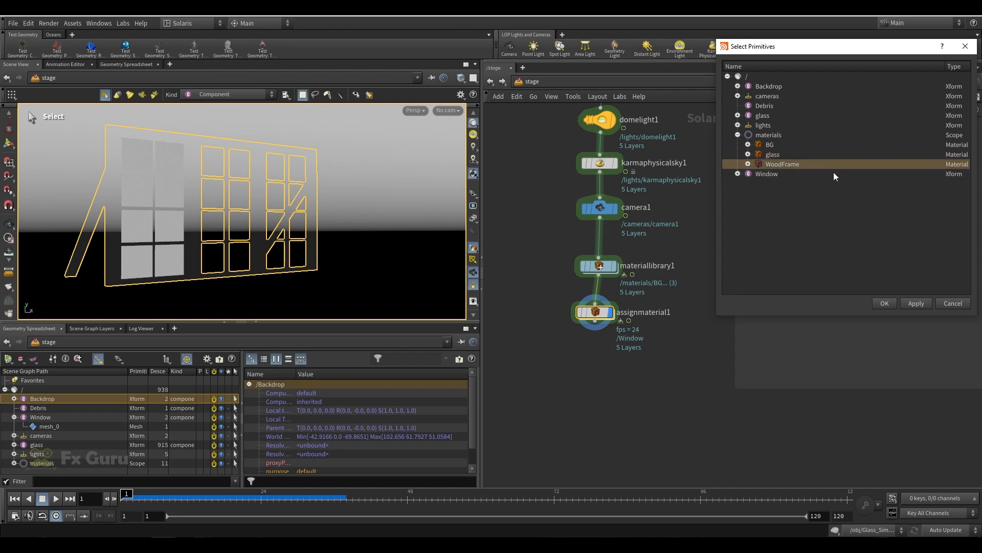
click(884, 304)
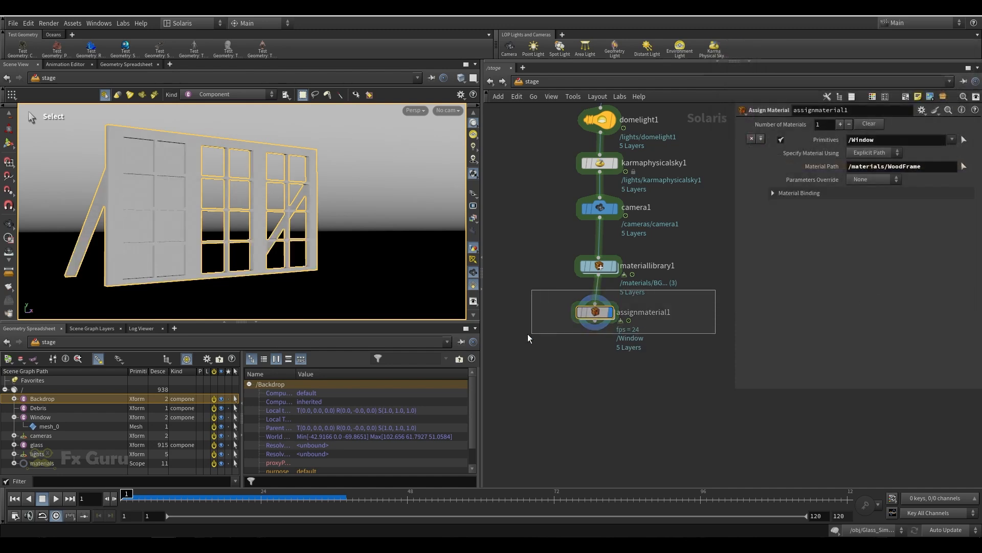
Examine the standard surface and its connections inside the WoodFrame material of materiallibrary1.
double_click(602, 269)
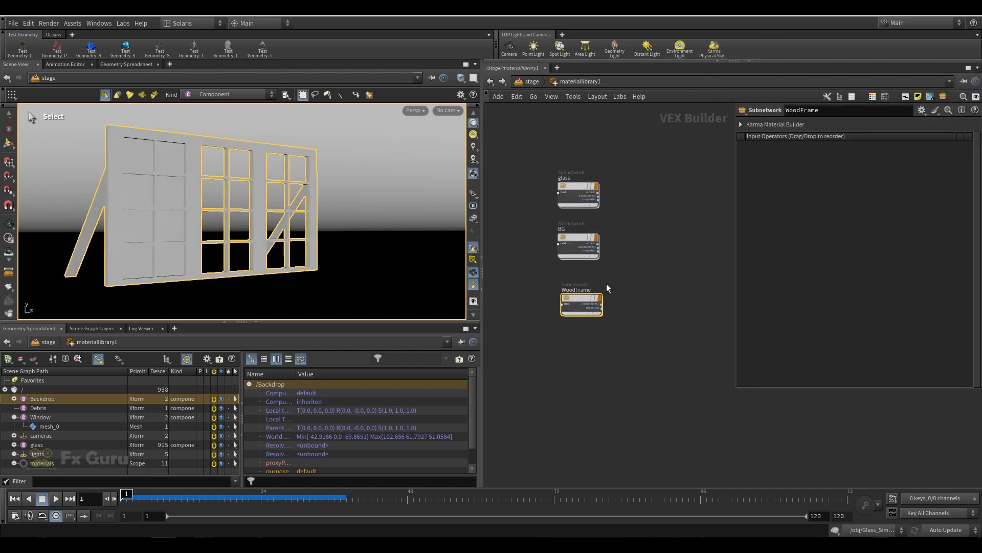
double_click(582, 297)
middle_drag(674, 301, 645, 303)
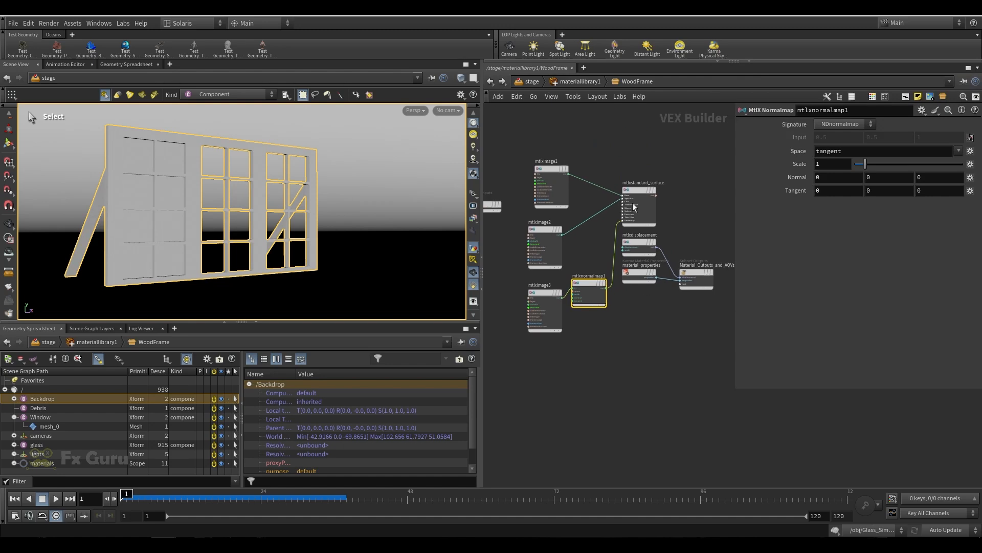
scroll(659, 185, up, 3)
mouse_move(670, 206)
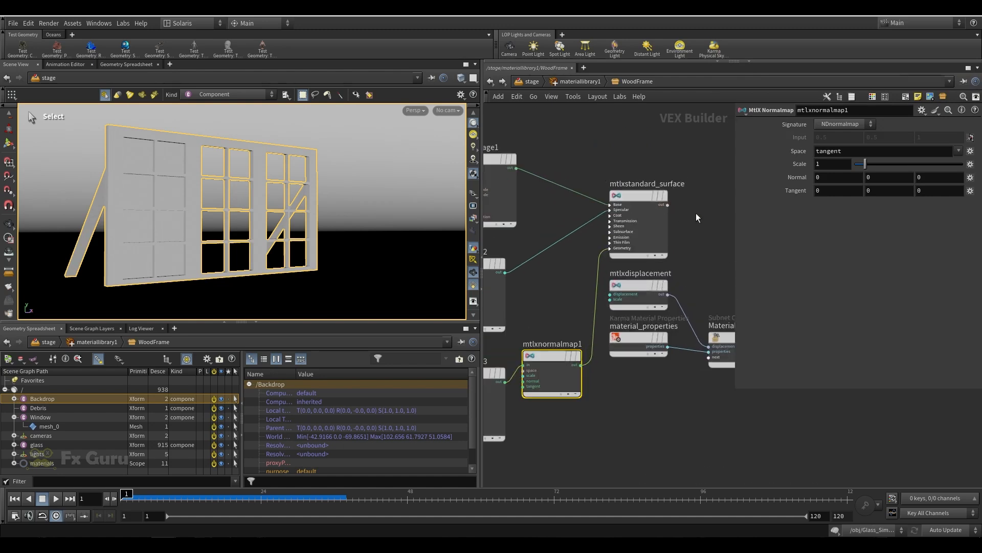
middle_drag(697, 214, 584, 215)
scroll(584, 215, down, 2)
click(532, 198)
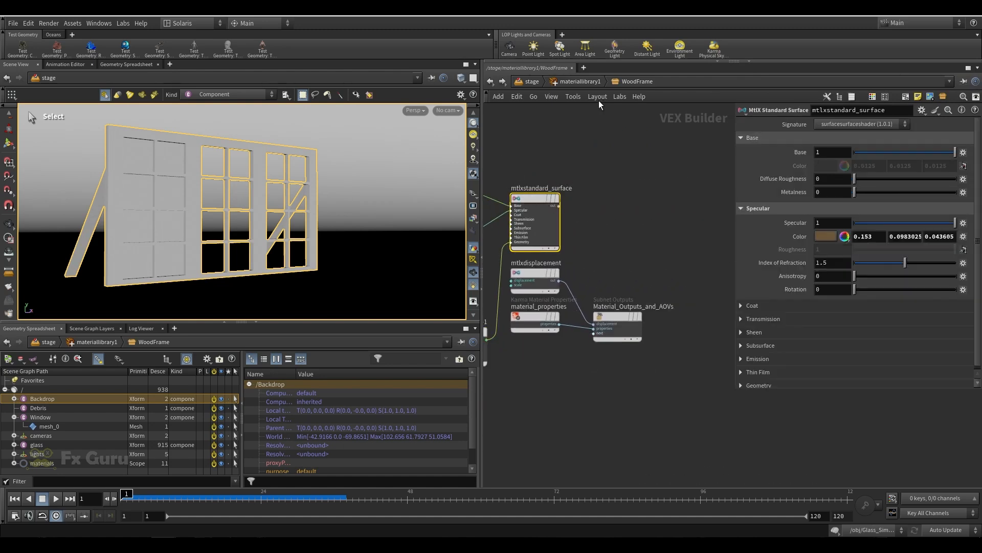
Compare how the standard surface is wired to the material outputs in the BG and WoodFrame materials.
click(554, 81)
double_click(588, 244)
middle_drag(708, 238, 629, 214)
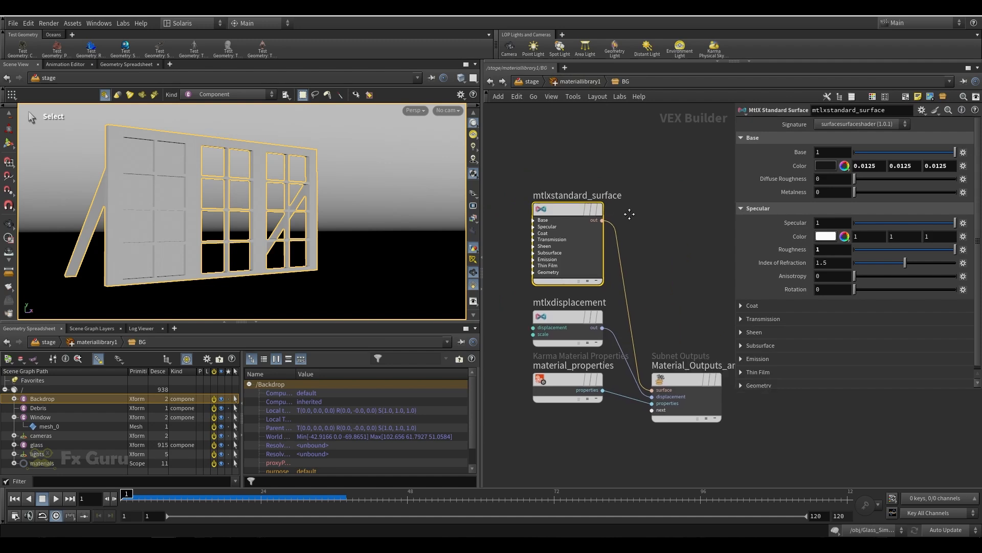
click(573, 82)
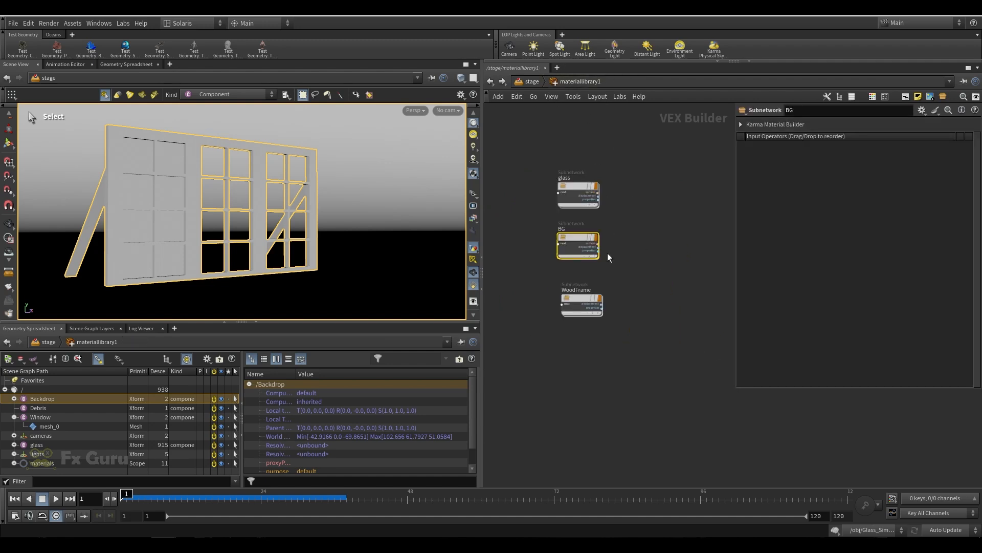
double_click(588, 305)
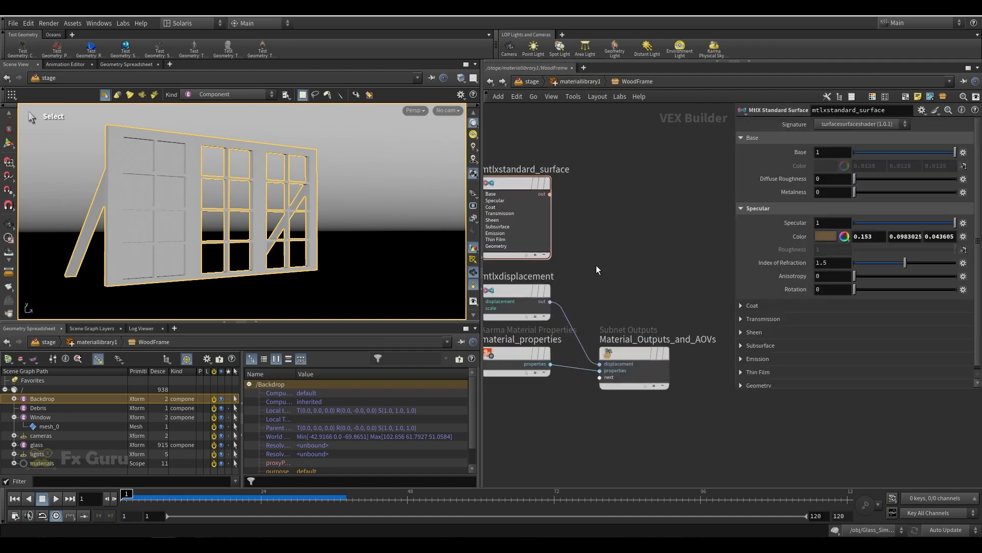
scroll(604, 274, down, 4)
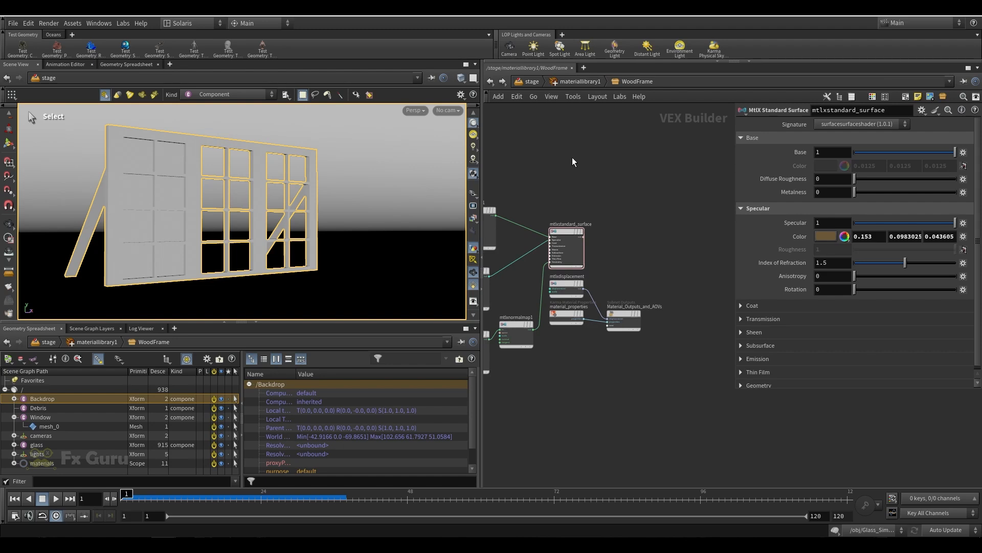
click(562, 83)
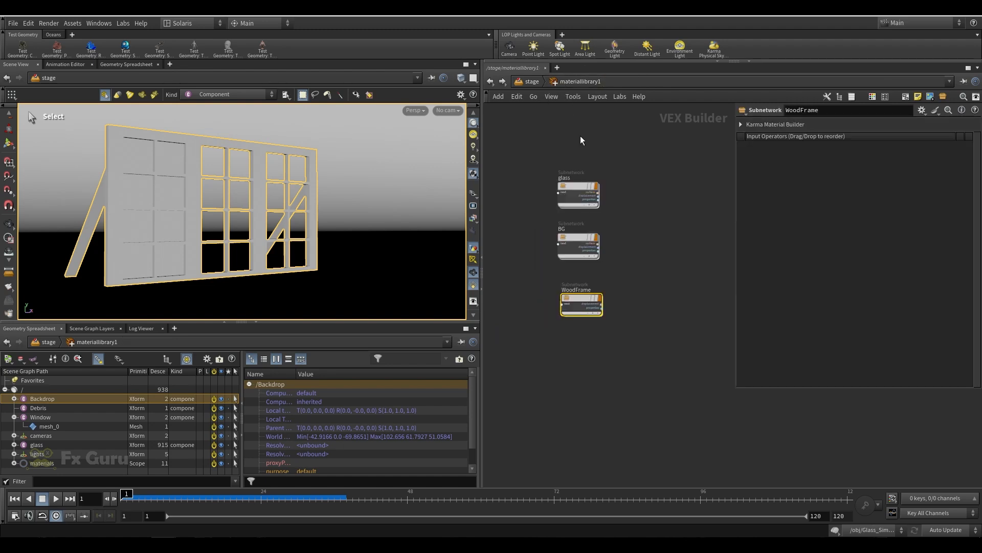
Reposition the Material_Outputs_and_AOVs node beside mtlxdisplacement in the BG material and check its input connections.
double_click(581, 239)
drag(551, 206, 574, 221)
scroll(542, 210, down, 3)
scroll(630, 303, up, 2)
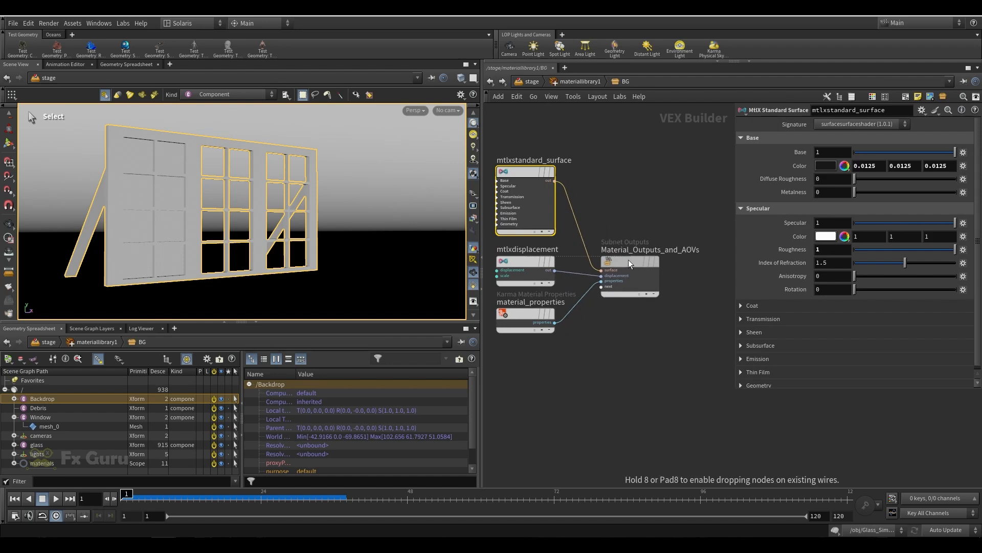
scroll(613, 278, up, 2)
click(617, 291)
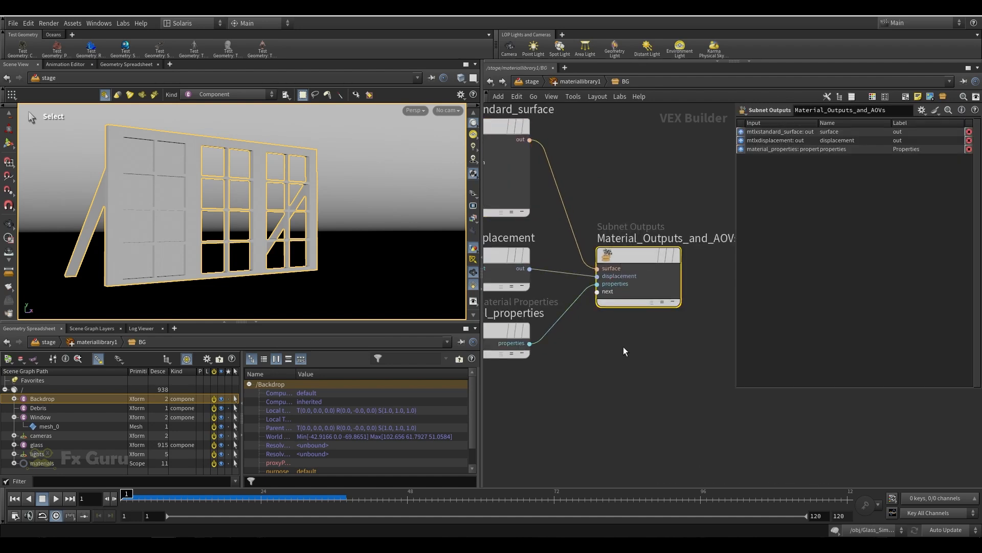
key(u)
Copy the three mtlximage nodes and mtlxnormalmap1 from the WoodFrame material.
double_click(595, 298)
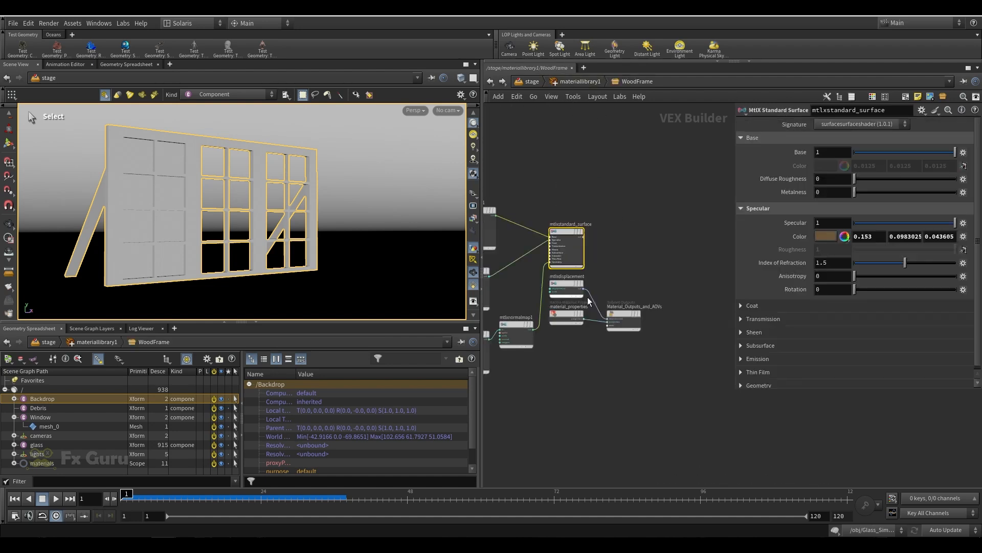
drag(646, 231, 660, 355)
key(ctrl+c)
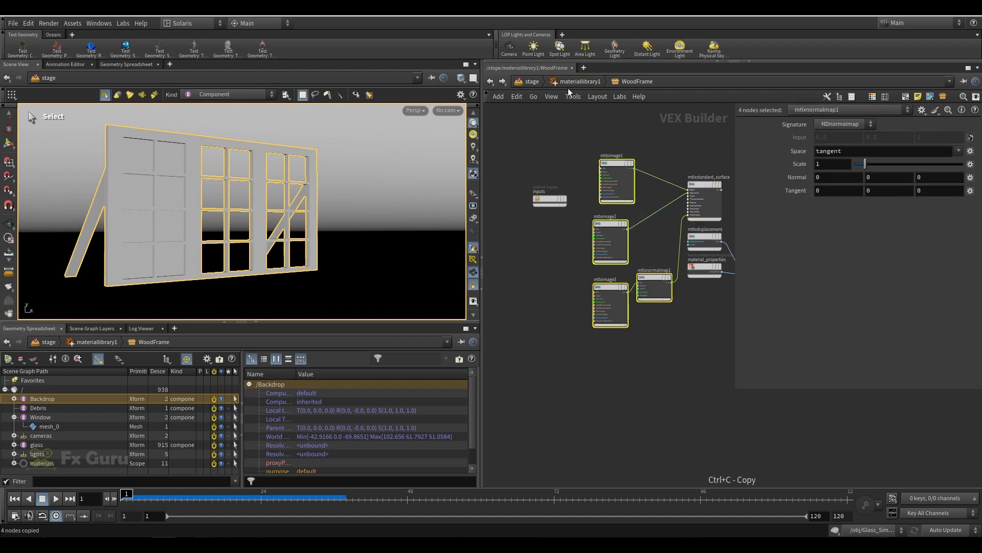
Delete the WoodFrame material from materiallibrary1 and add a new Karma Material Builder below BG.
click(580, 81)
key(Delete)
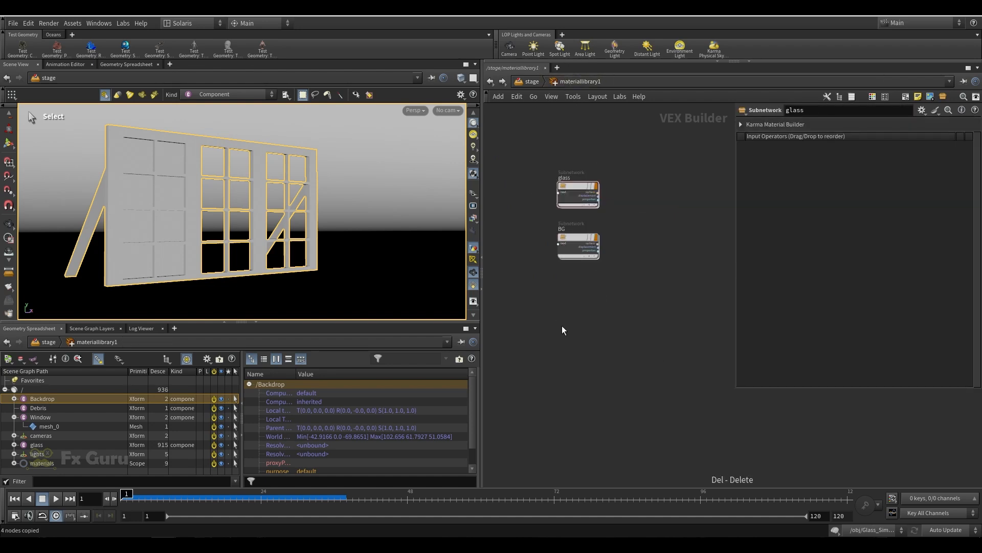
key(Tab)
text(k)
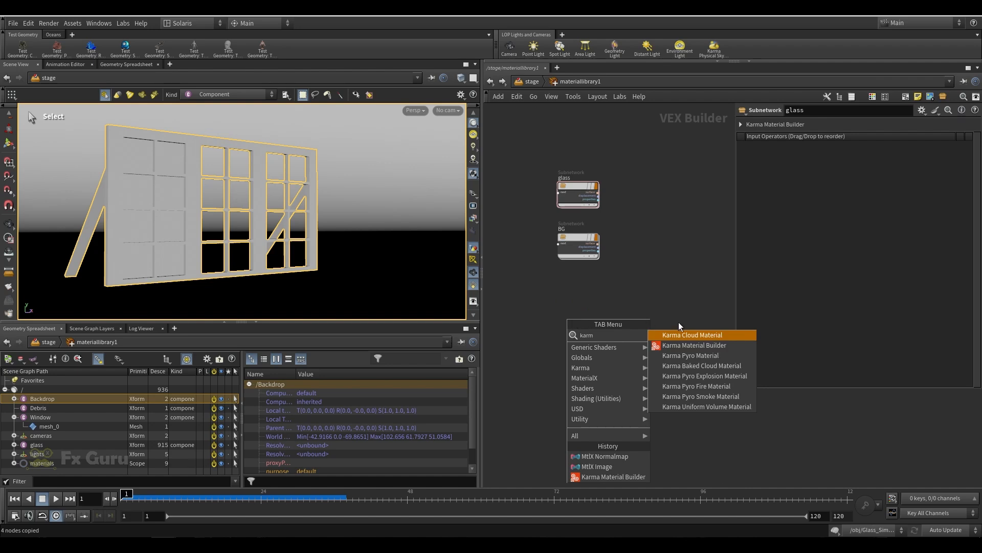
click(689, 345)
click(567, 321)
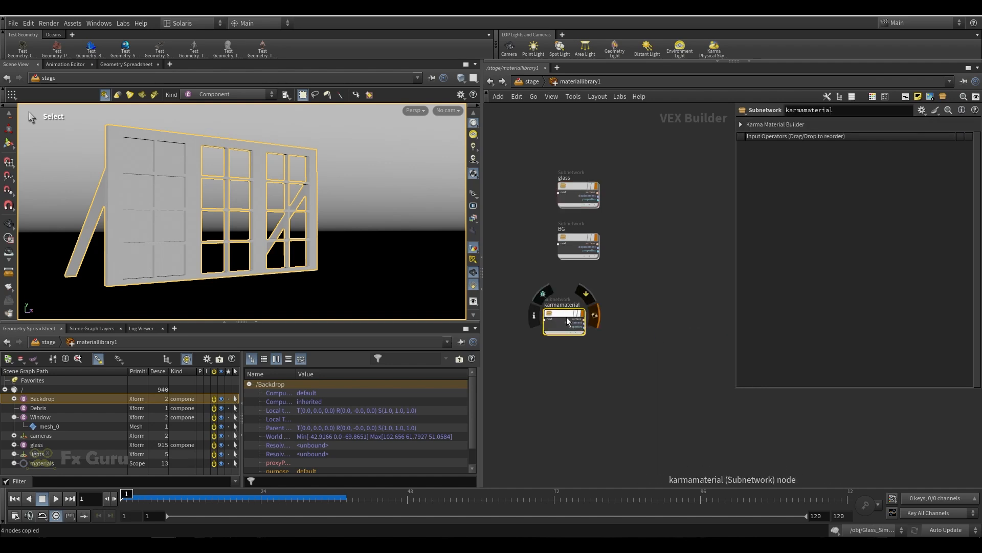
Paste the copied image and normal map nodes inside karmamaterial, moving its inputs node up out of the way.
double_click(567, 320)
click(535, 228)
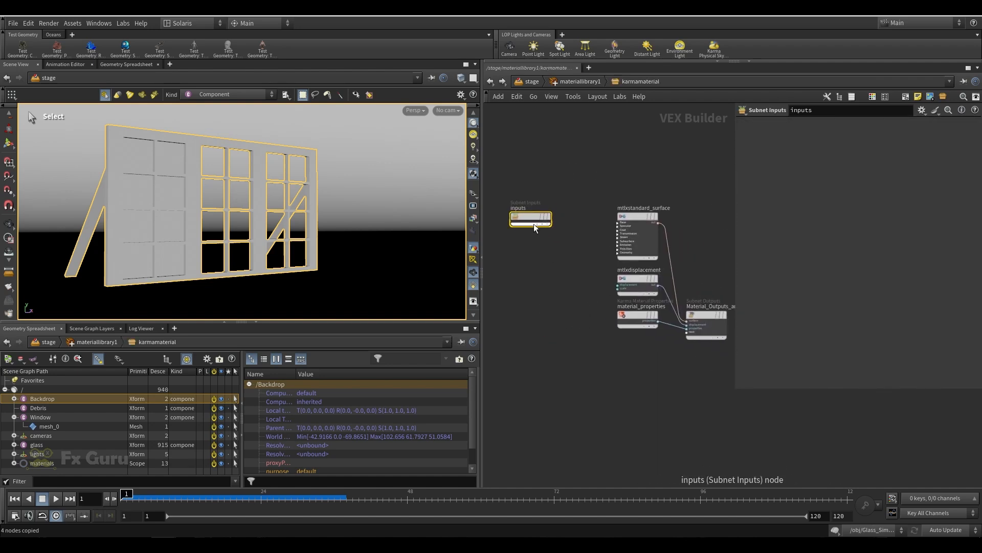
drag(535, 228, 541, 140)
key(ctrl+v)
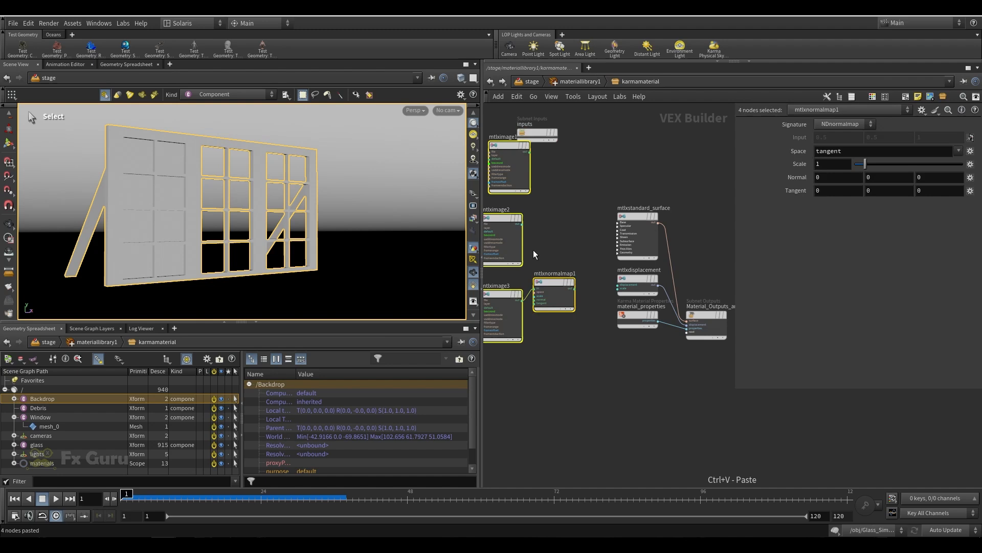
click(557, 231)
Wire mtlximage1 to the standard surface's base color, mtlximage2 to its specular roughness and mtlxnormalmap1 to its normal input.
click(530, 152)
click(614, 221)
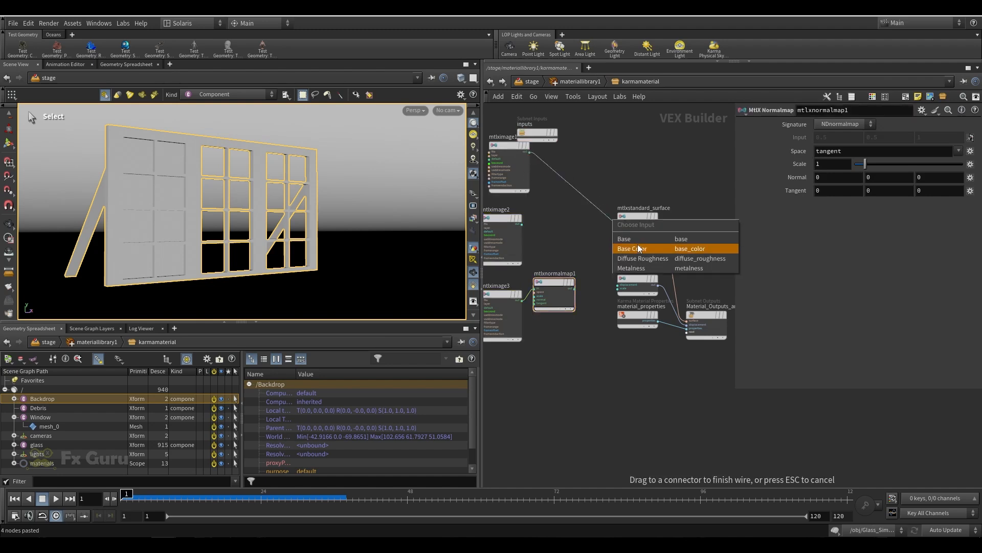
click(638, 248)
click(521, 224)
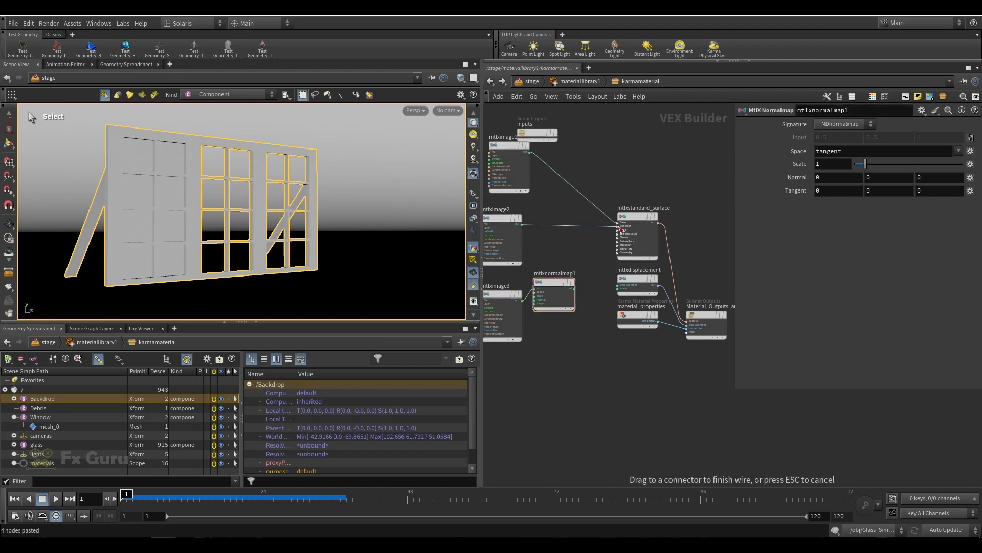
click(622, 230)
click(640, 268)
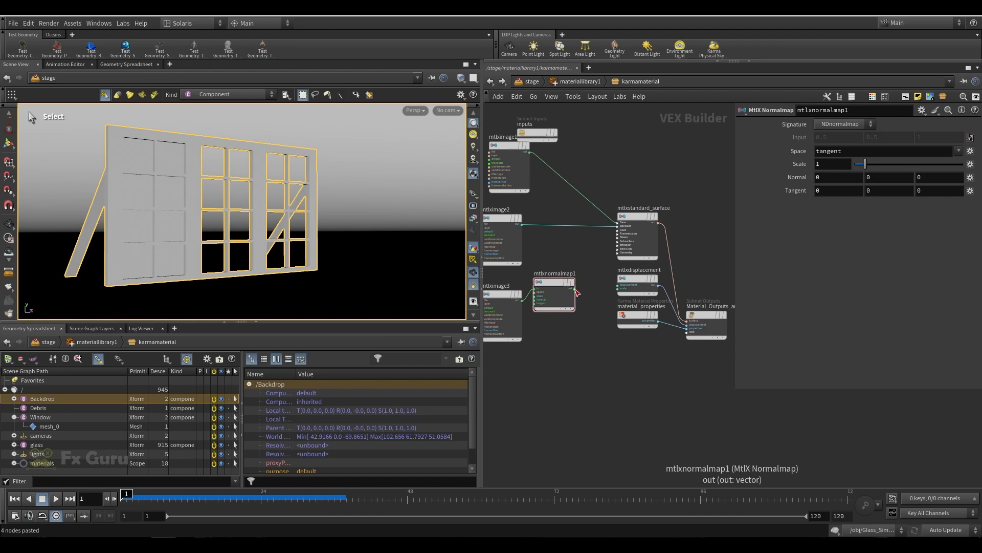
click(575, 288)
click(620, 256)
click(644, 301)
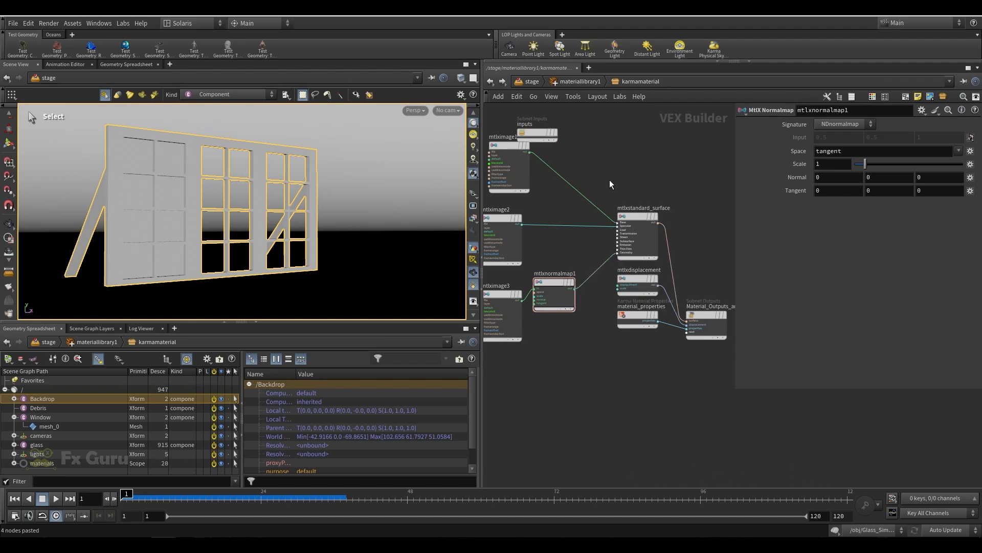
click(576, 82)
click(532, 82)
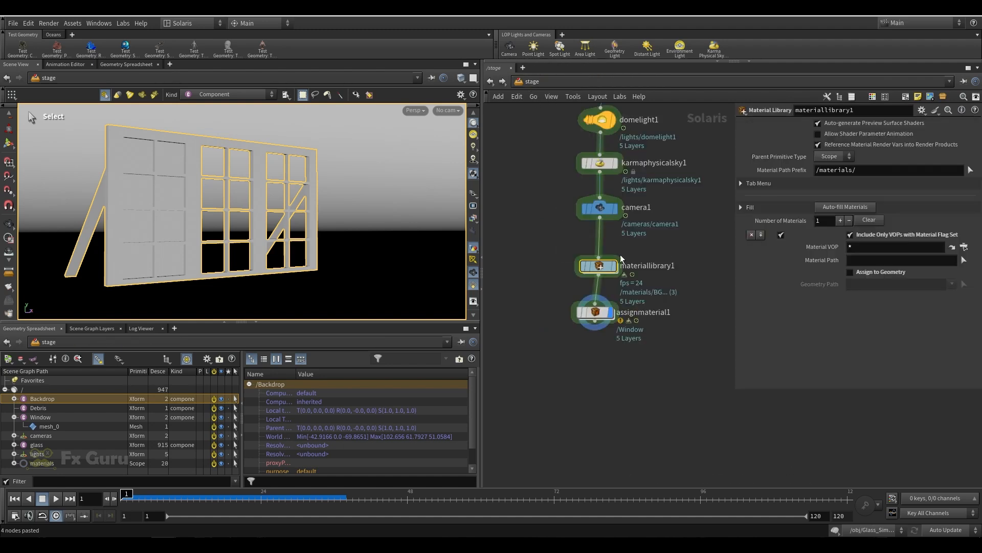
click(594, 312)
click(965, 171)
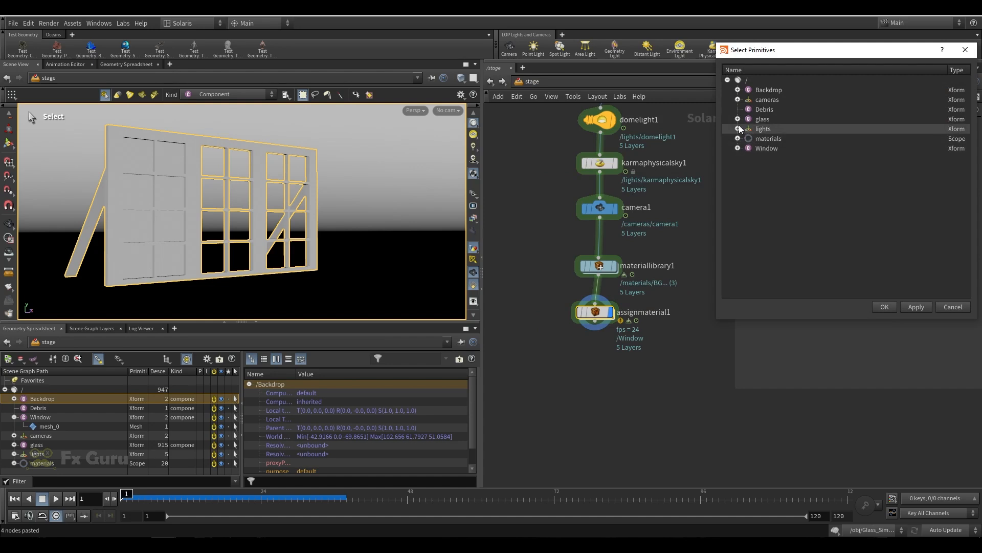
click(767, 148)
click(952, 306)
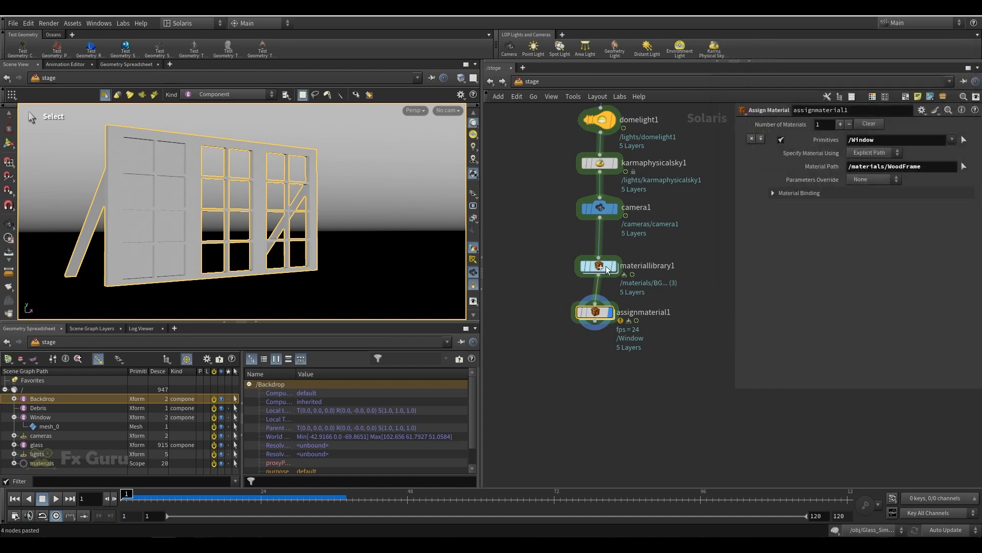
Rename the karmamaterial node in materiallibrary1 as wood.
click(606, 269)
double_click(595, 265)
click(565, 306)
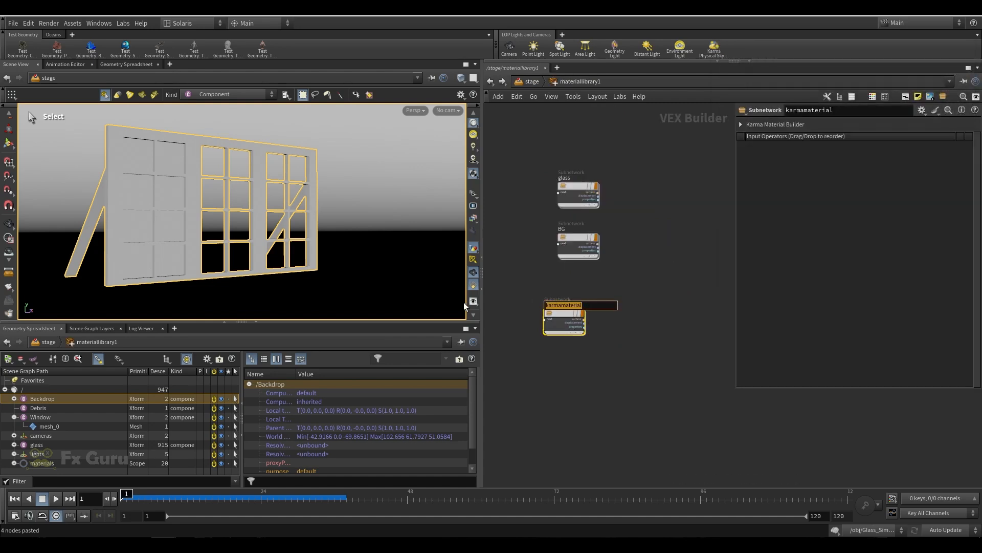
text(wood)
key(Return)
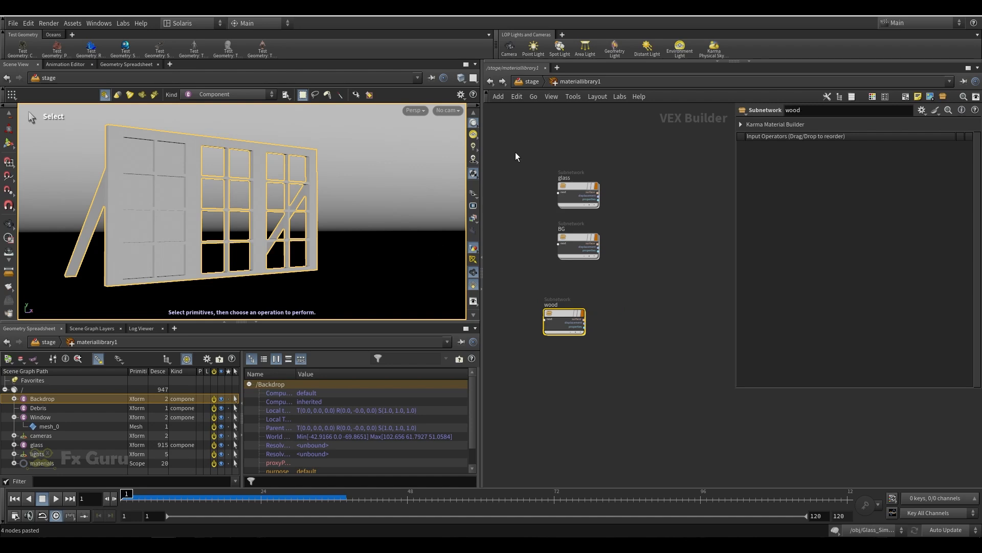
Set assignmaterial1's Material Path for the Window to /materials/wood.
click(531, 83)
click(598, 312)
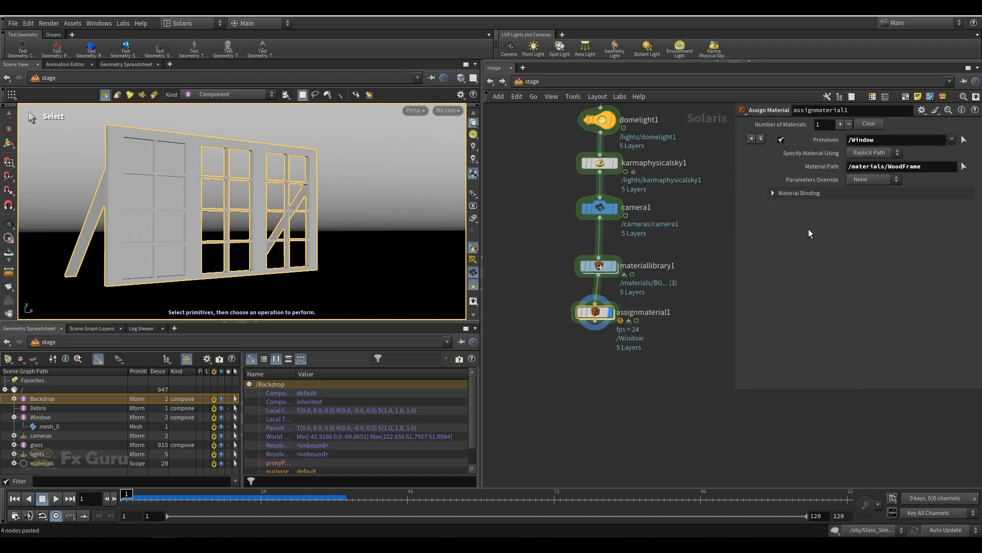
click(964, 167)
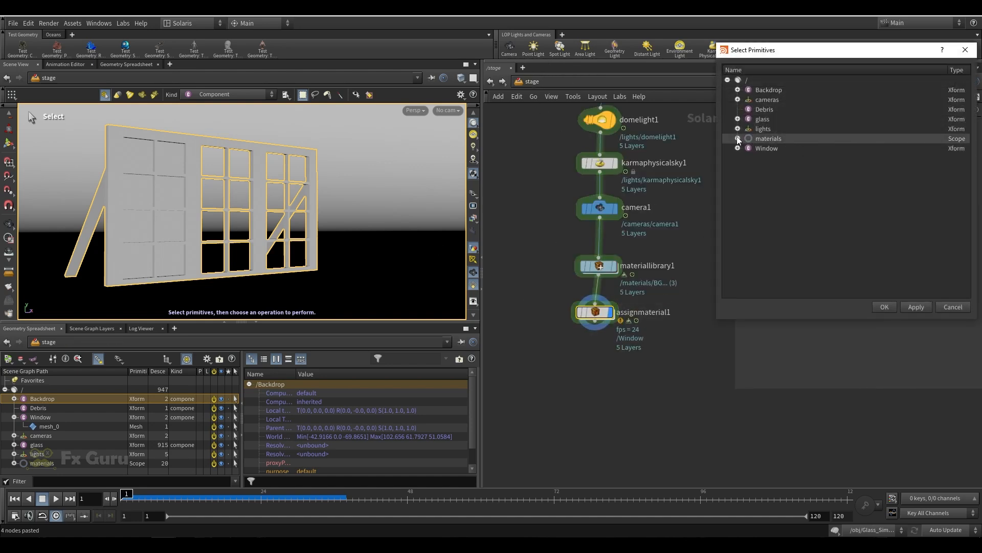
click(773, 167)
click(884, 306)
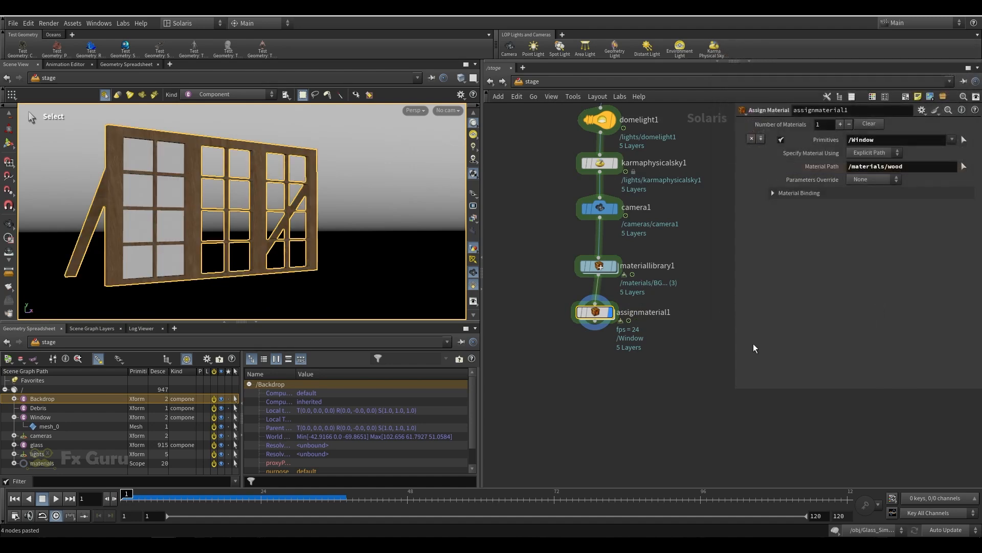
Examine the wood texture on the window frame up close and from a distance.
alt+drag(127, 213, 80, 178)
scroll(205, 170, up, 2)
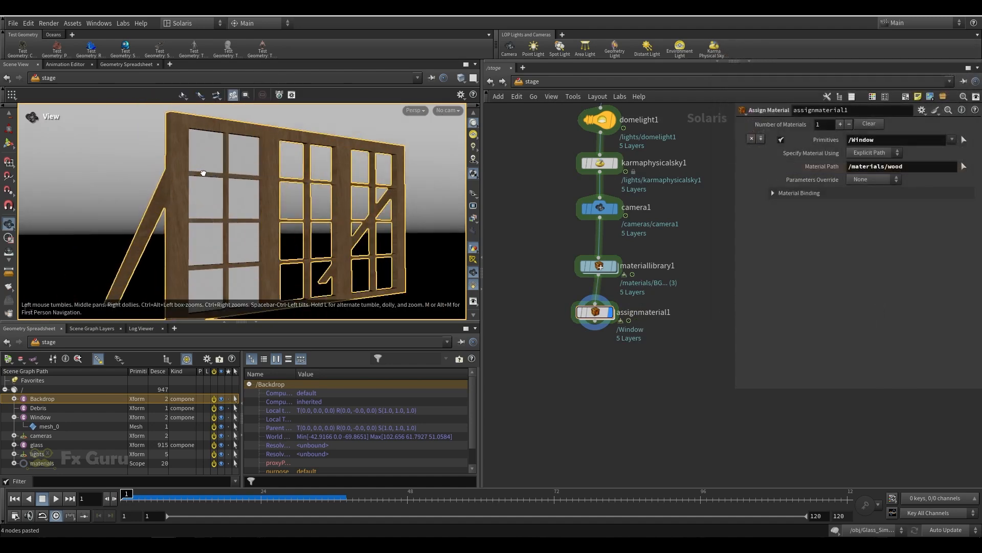
scroll(154, 167, up, 5)
scroll(287, 154, up, 3)
scroll(287, 144, up, 5)
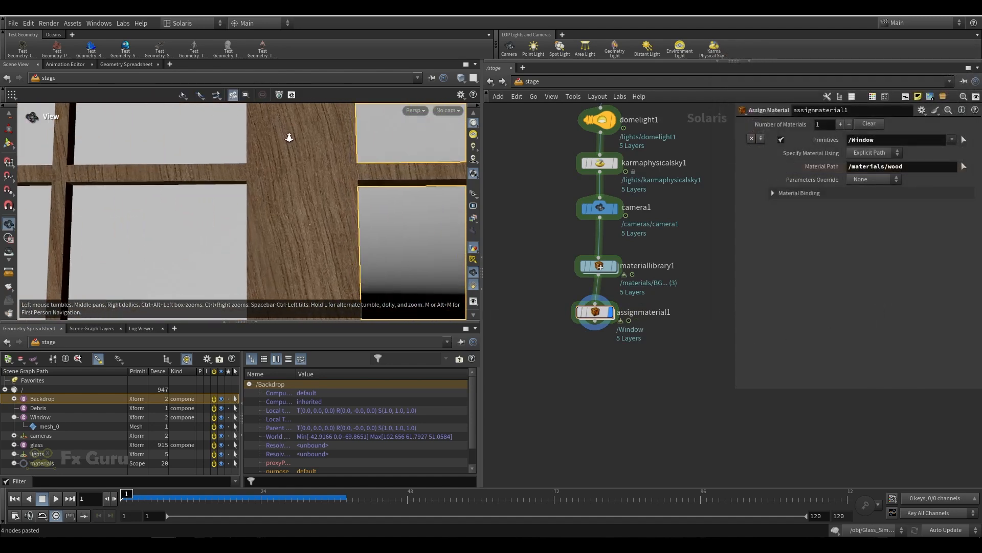
drag(277, 164, 284, 191)
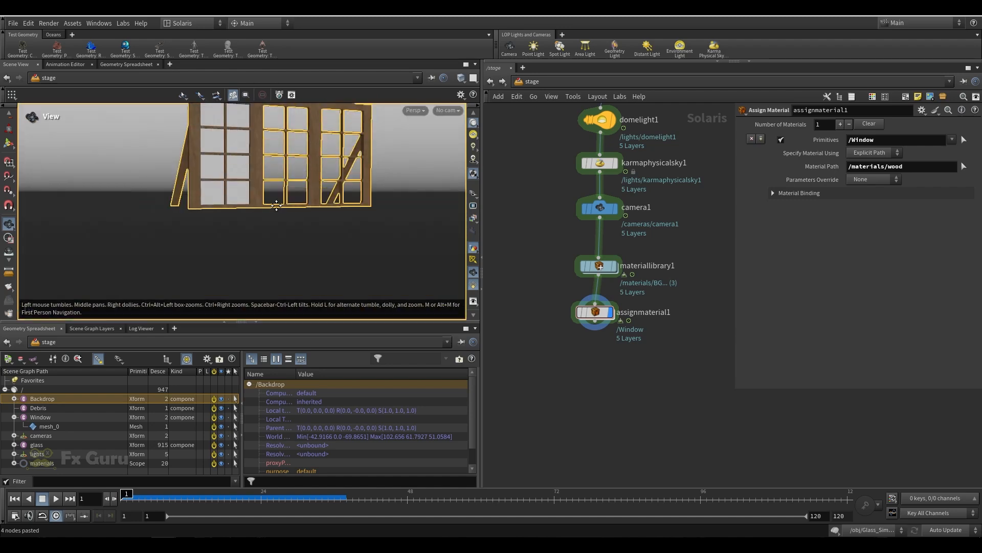
mouse_move(284, 192)
middle_down()
mouse_move(305, 276)
mouse_move(307, 199)
mouse_move(298, 187)
mouse_move(294, 200)
middle_up()
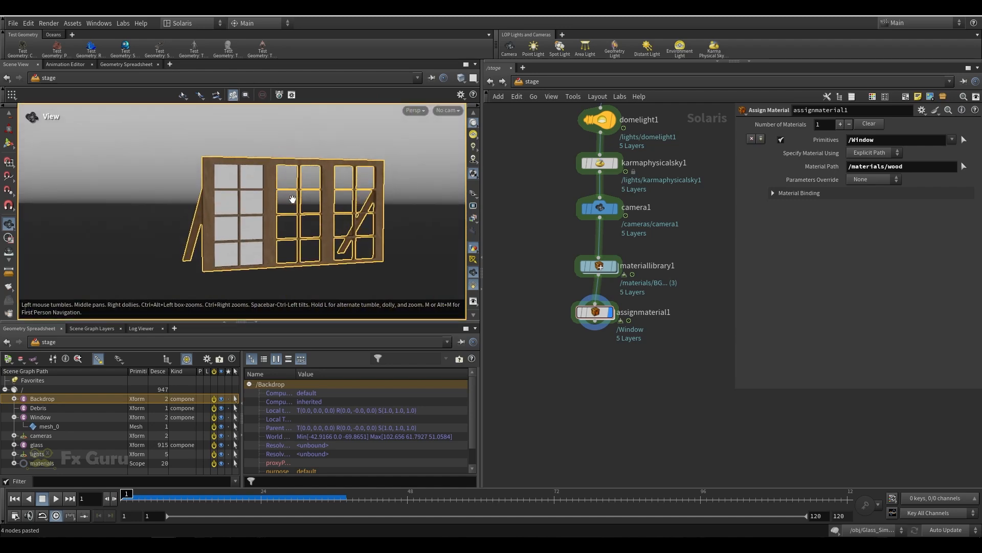
drag(294, 199, 294, 205)
middle_drag(326, 212, 264, 211)
Look through /cameras/camera1 and delete the assignmaterial1 node from the stage network.
click(455, 111)
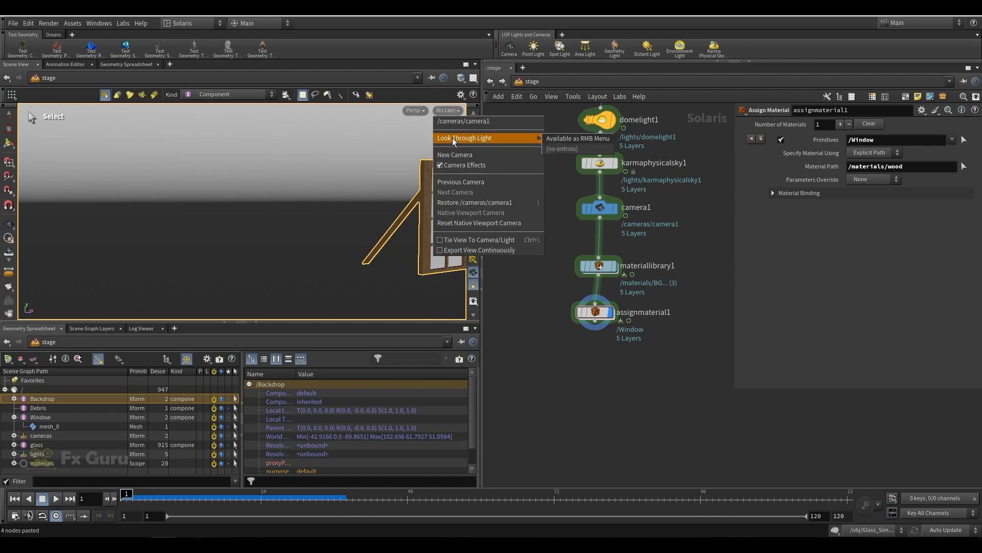
click(456, 125)
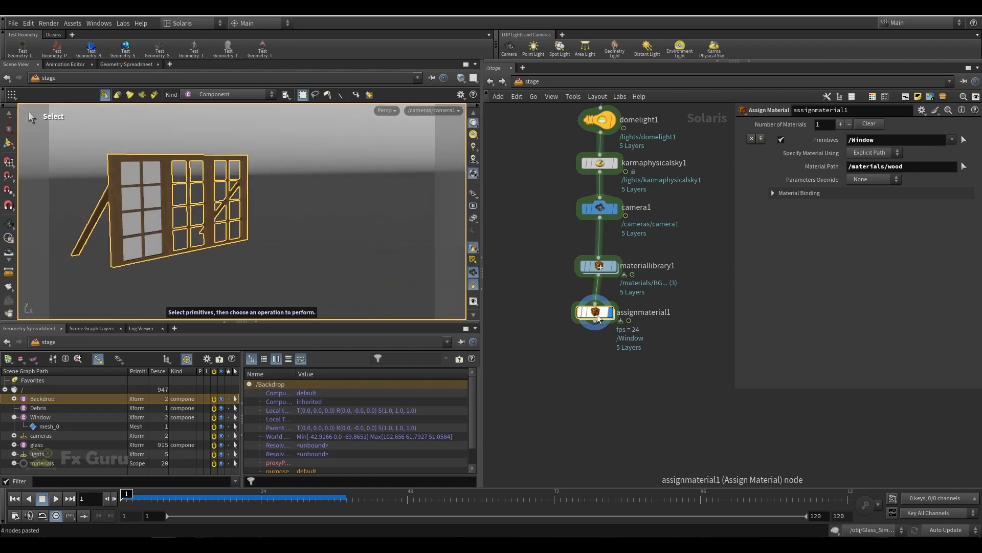
key(Delete)
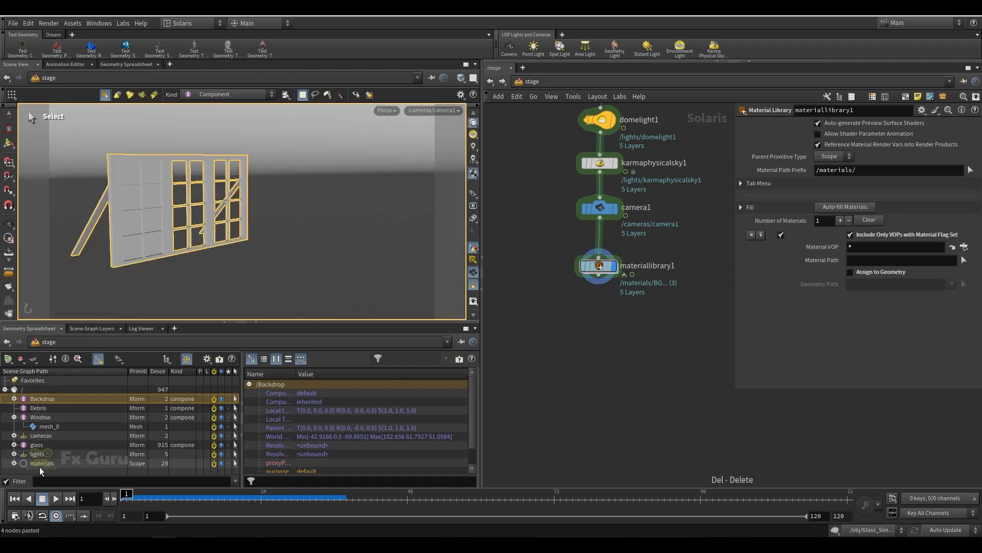
Examine the primitives under materials, Backdrop and glass in the scene graph hierarchy.
click(14, 463)
scroll(45, 459, down, 1)
scroll(45, 459, up, 1)
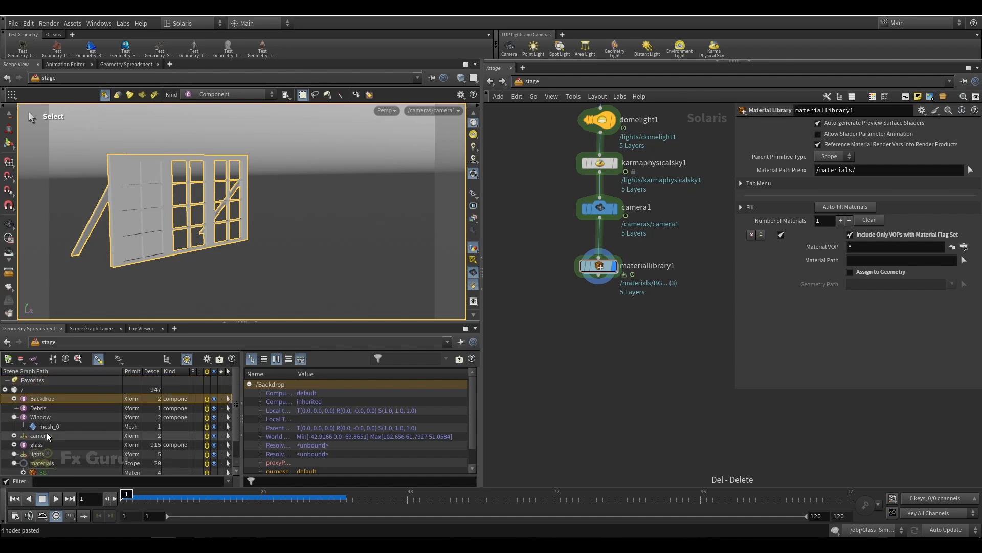
click(14, 398)
scroll(58, 416, down, 2)
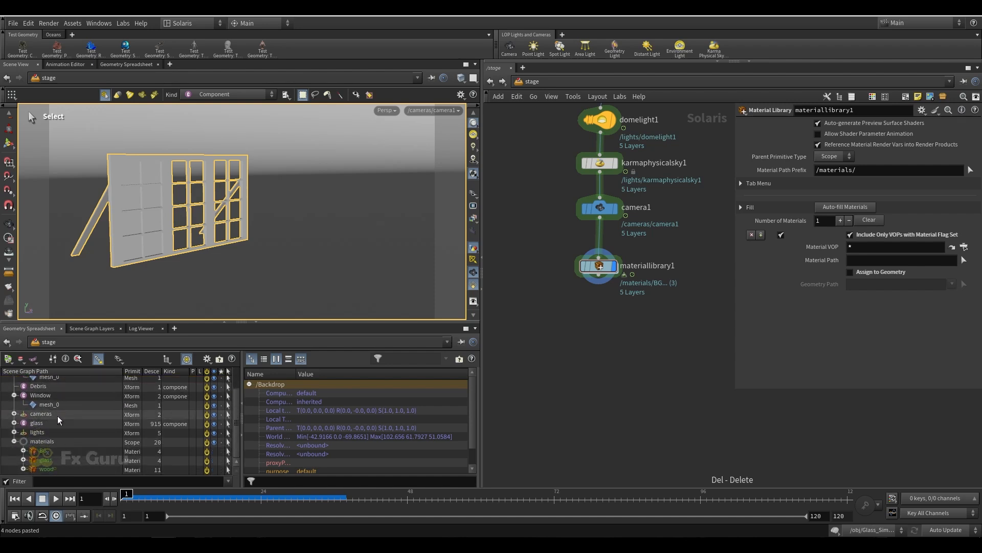
click(14, 423)
scroll(15, 420, down, 1)
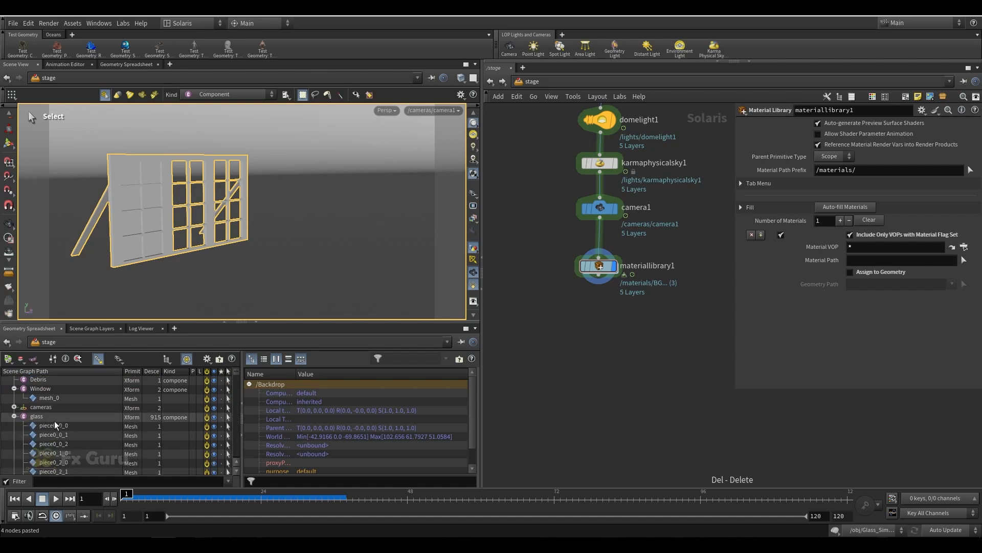
click(51, 417)
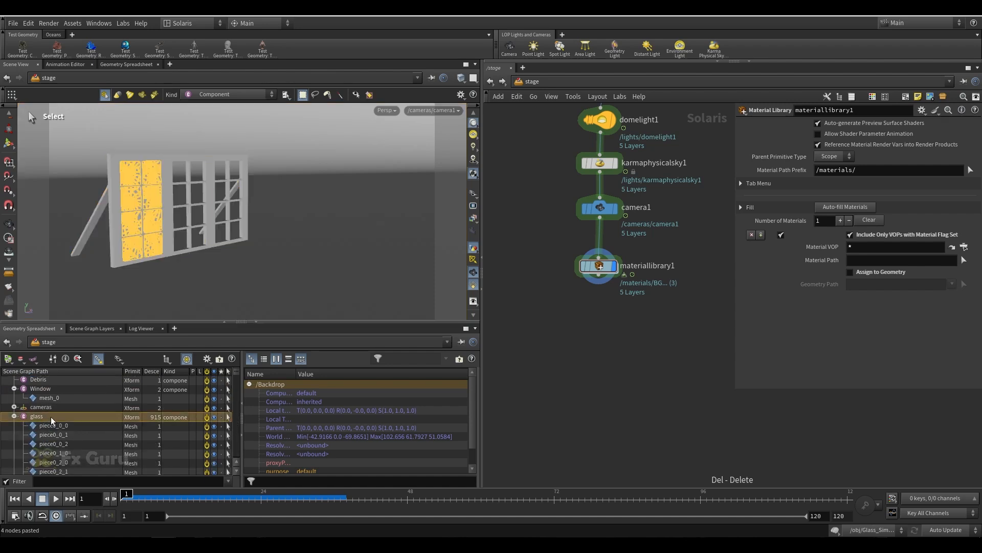
click(13, 418)
scroll(39, 416, up, 2)
click(15, 399)
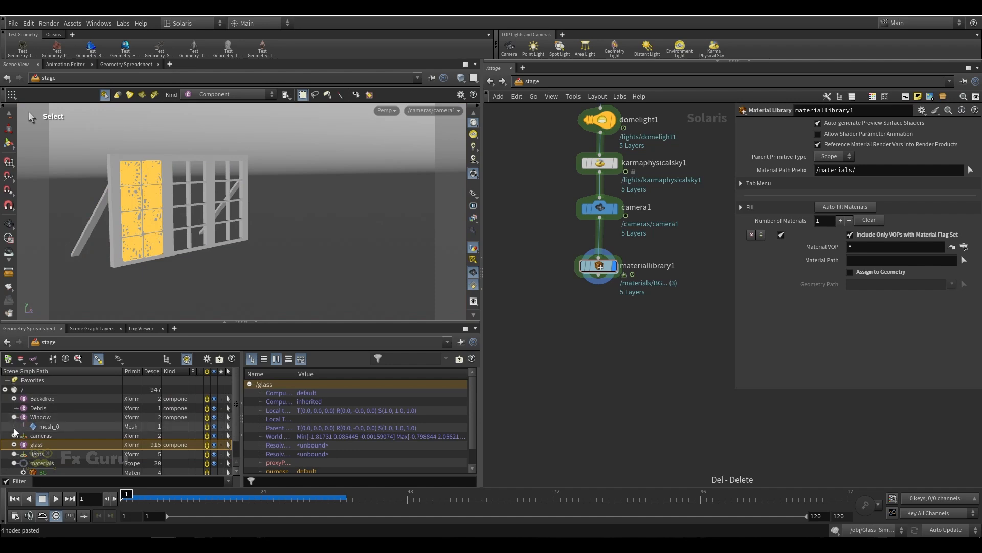
Assign the BG material to the Backdrop and the glass material to the Debris and glass primitives from the scene graph.
scroll(43, 454, down, 2)
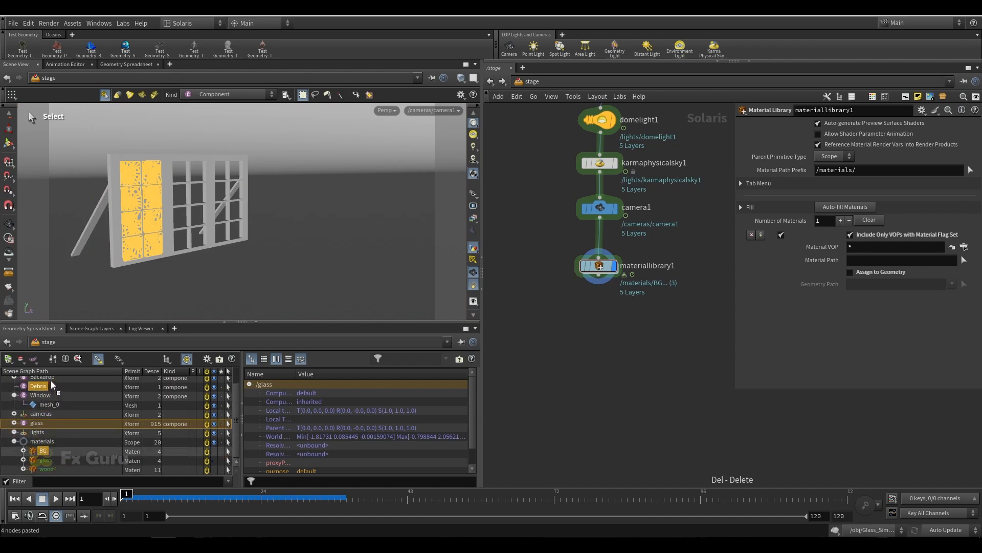
drag(54, 381, 51, 379)
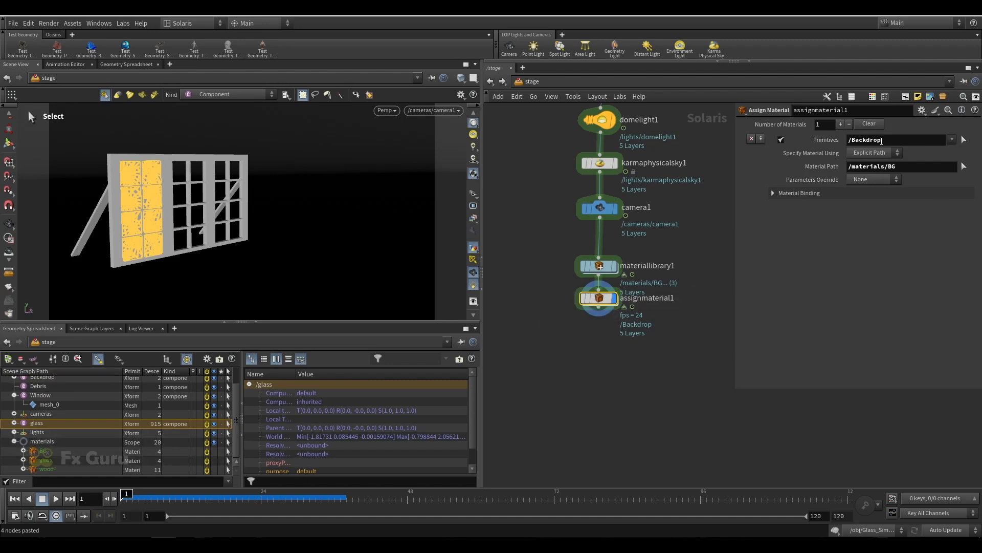
drag(45, 459, 56, 388)
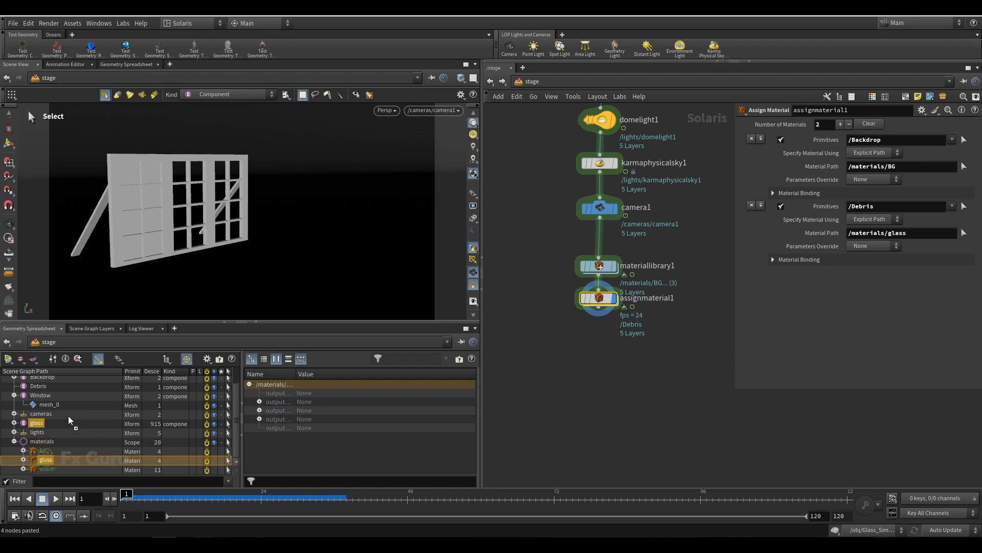
drag(49, 390, 46, 422)
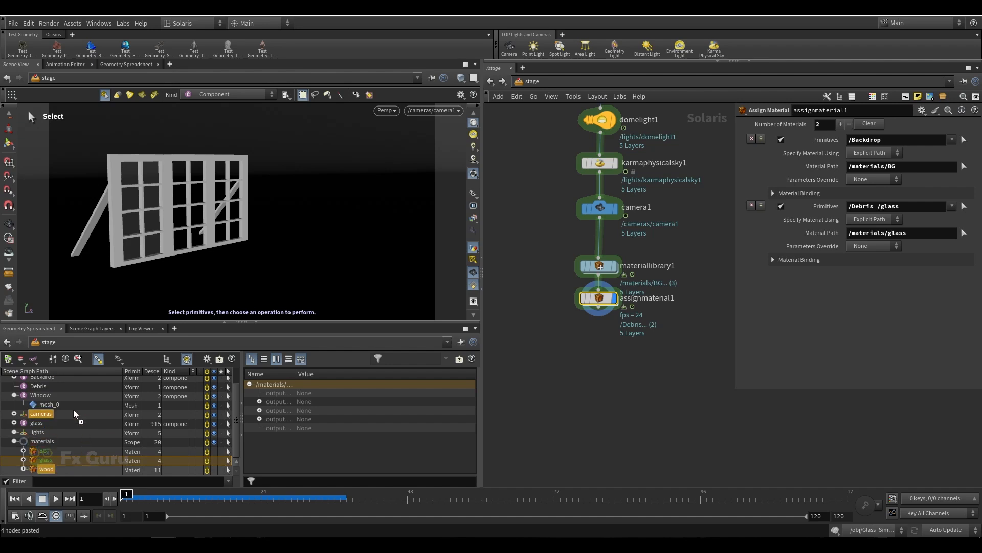
Assign the wood material to the Window primitive from the scene graph.
drag(75, 414, 38, 398)
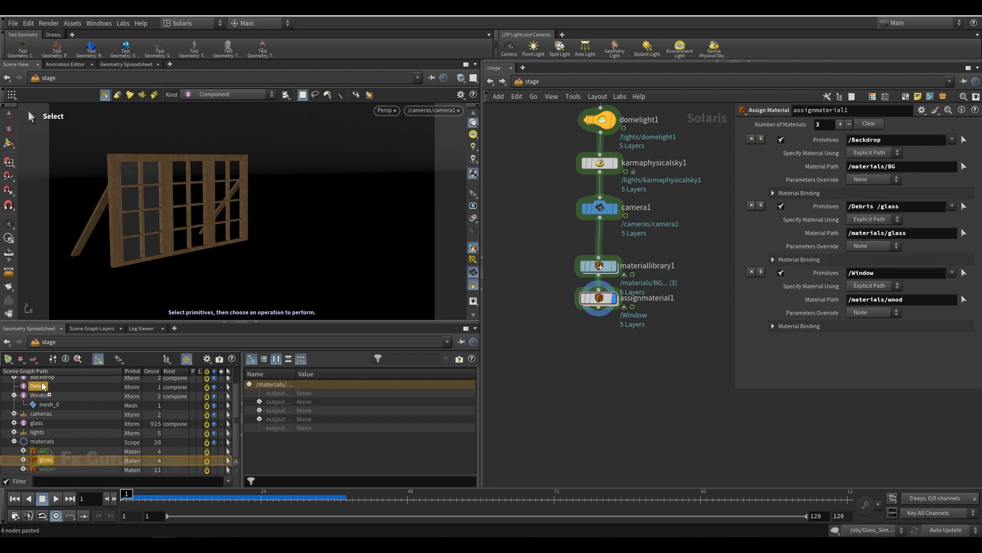
drag(42, 382, 43, 385)
Check the source operator in the SOP path of the Debris import, keeping /obj/Debris/object_merge1.
middle_drag(602, 380, 584, 435)
scroll(522, 247, down, 5)
middle_drag(547, 126, 565, 208)
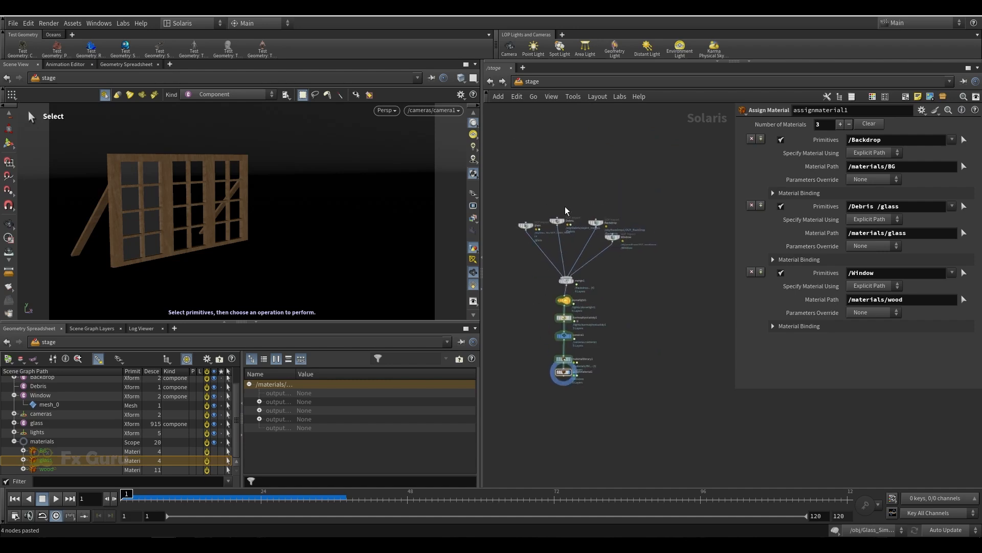
scroll(566, 210, up, 2)
click(548, 238)
click(971, 124)
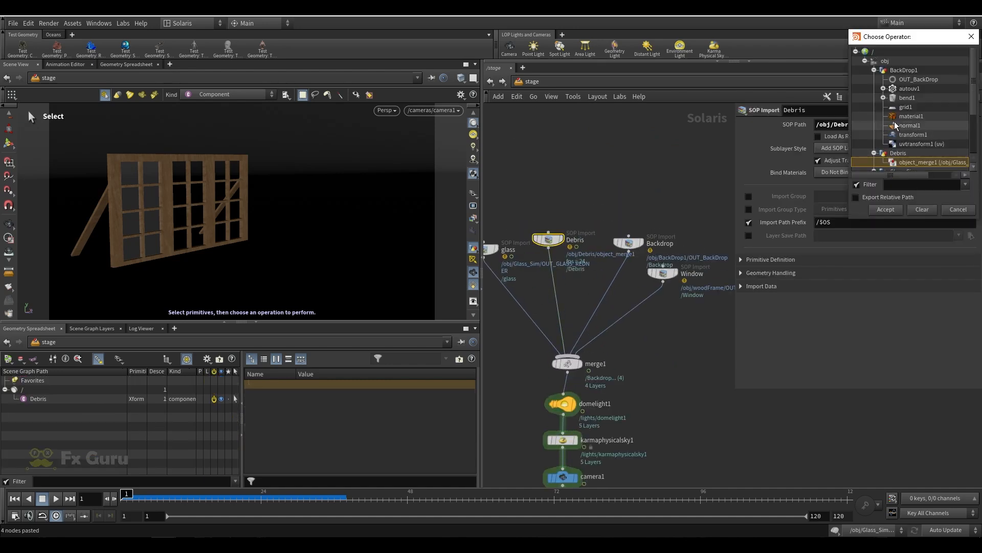
click(874, 70)
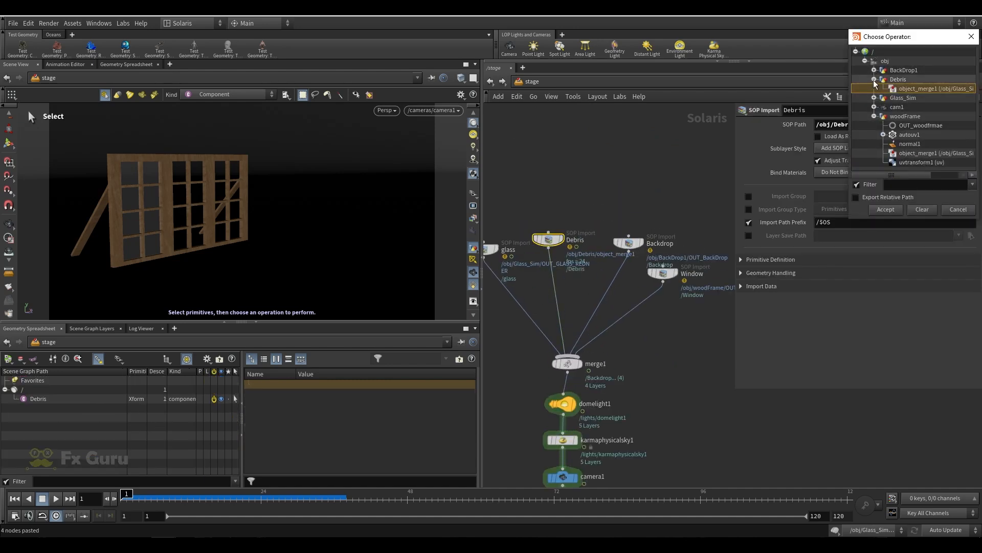
click(885, 209)
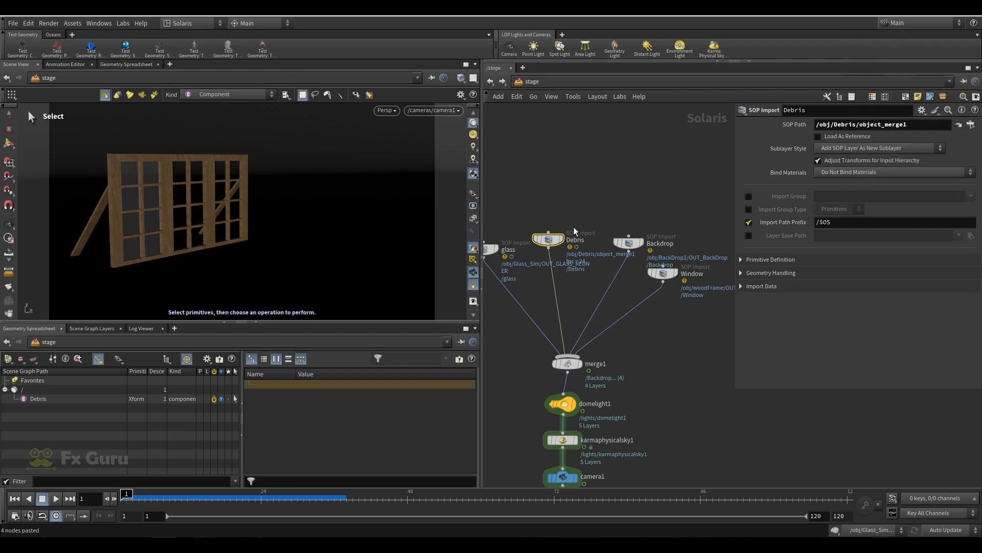
Display the Debris import alone at frame 30 and examine the debris in the viewport.
click(562, 239)
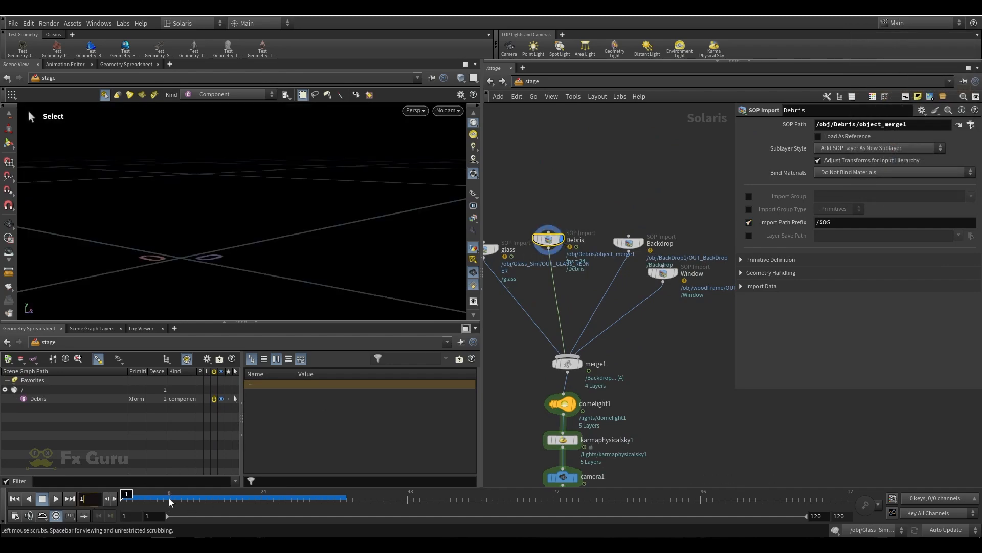
drag(230, 494, 297, 495)
key(Escape)
scroll(274, 250, down, 3)
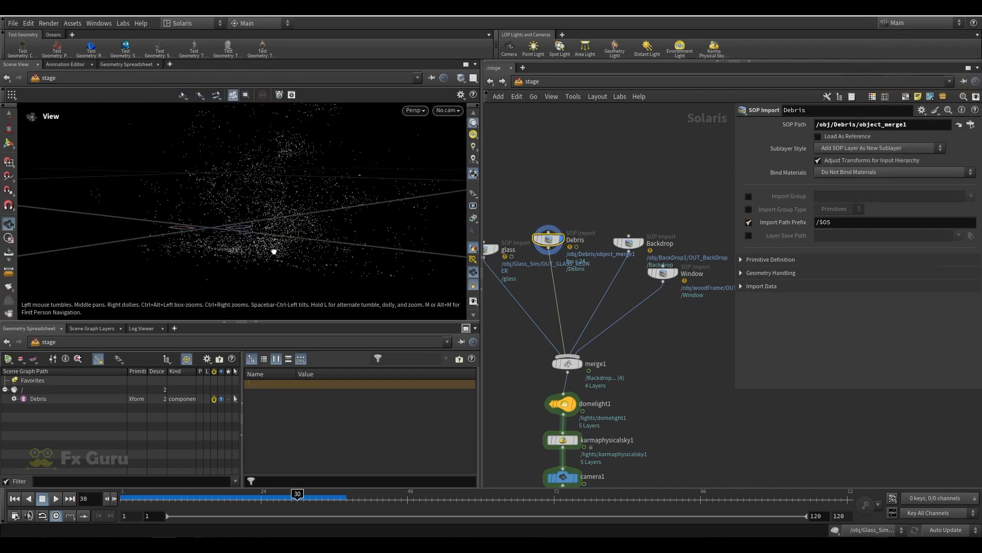
scroll(274, 250, up, 3)
alt+middle_drag(274, 250, 294, 209)
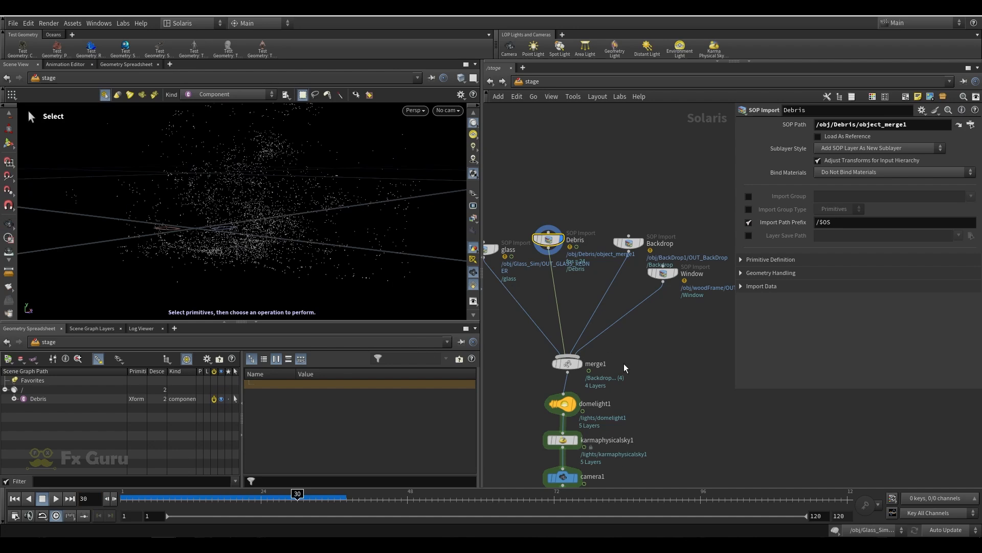
Display the assignmaterial1 node and try to assign the glass material to the Debris primitive from the scene graph.
middle_drag(623, 395, 634, 336)
middle_drag(670, 398, 656, 320)
click(573, 406)
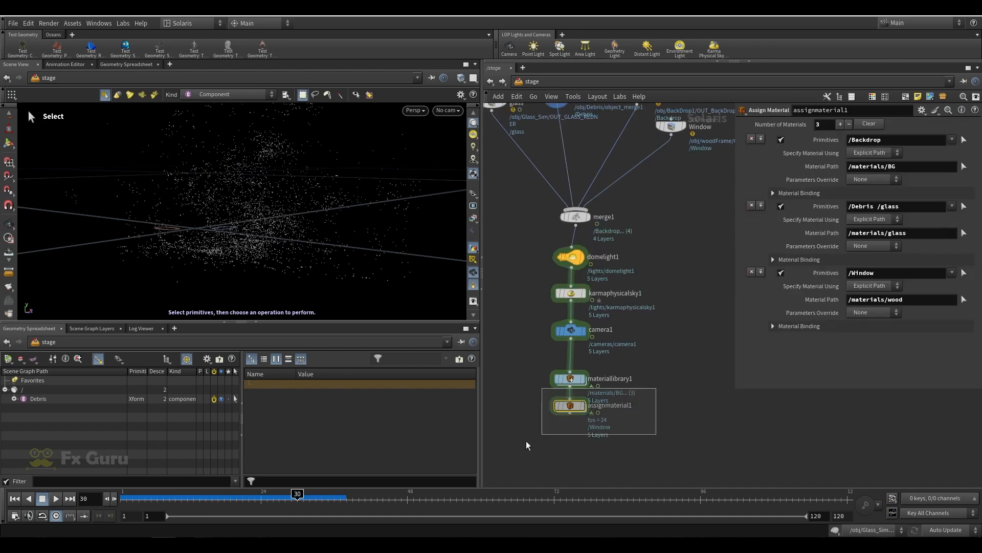
click(583, 406)
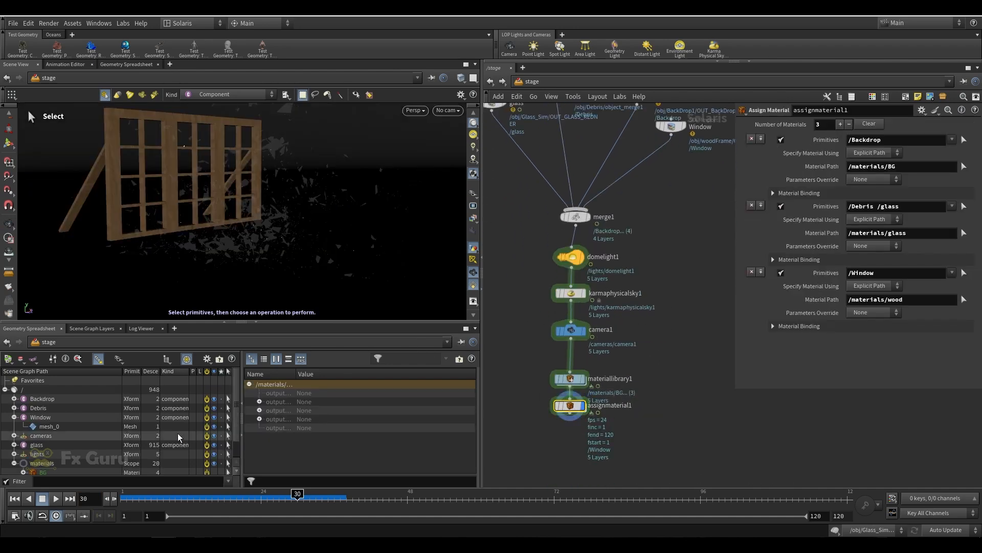
scroll(99, 429, down, 2)
drag(46, 460, 51, 407)
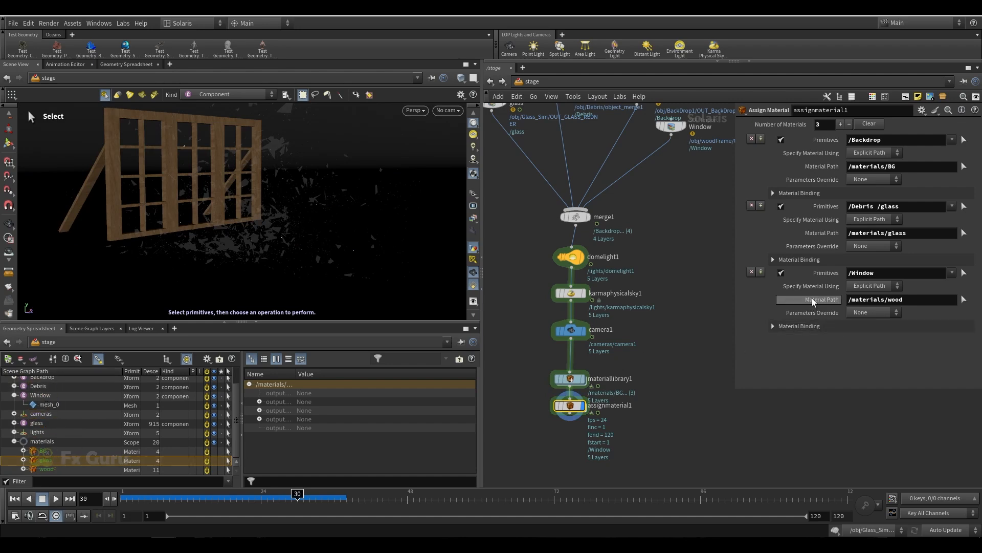
Insert a material entry before the Window one, with /Debris as primitives and /materials/glass as material path.
click(761, 272)
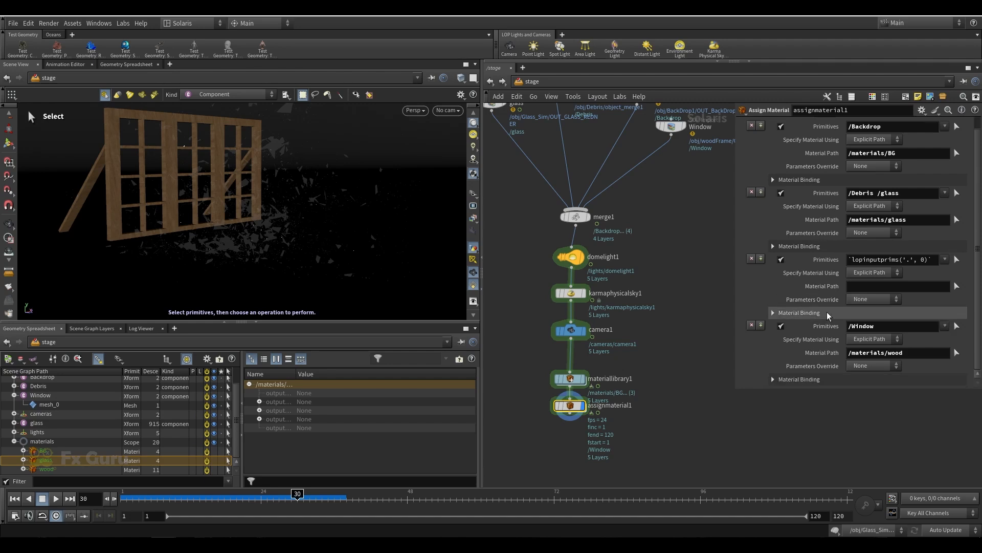
drag(39, 386, 886, 261)
click(956, 287)
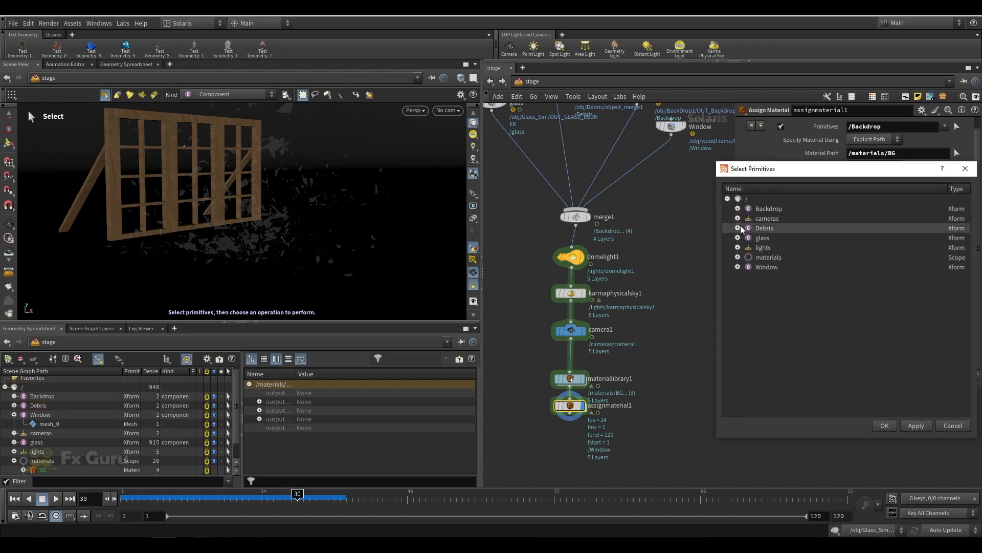
click(738, 256)
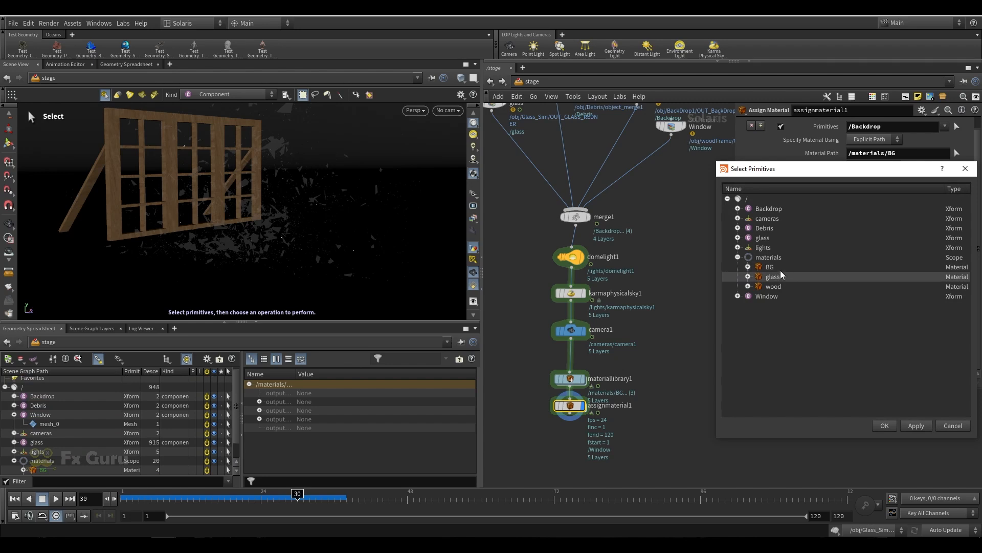
click(885, 426)
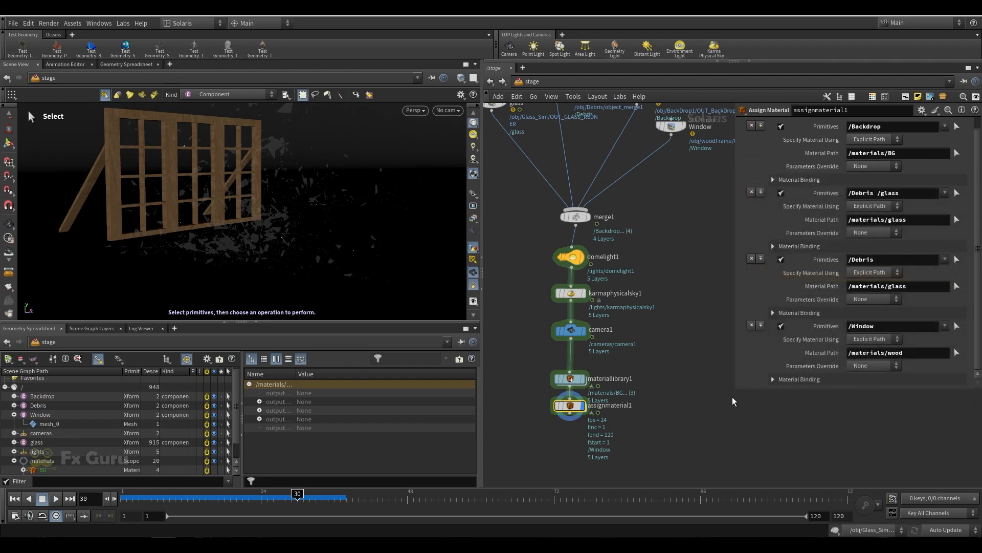
Look through /cameras/camera1 and add a Karma render node setup after assignmaterial1.
click(448, 111)
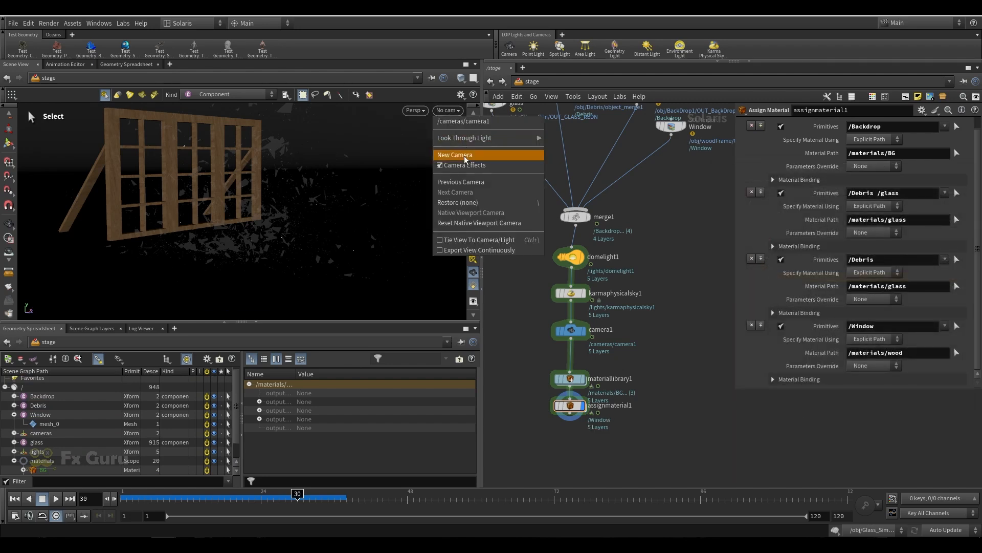
click(463, 122)
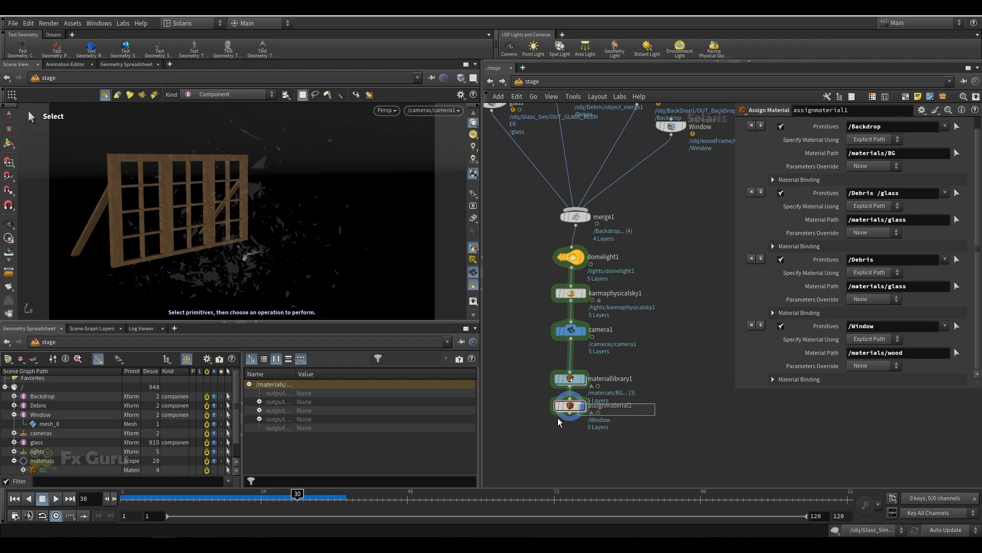
drag(558, 421, 557, 423)
middle_drag(584, 425, 591, 365)
key(Tab)
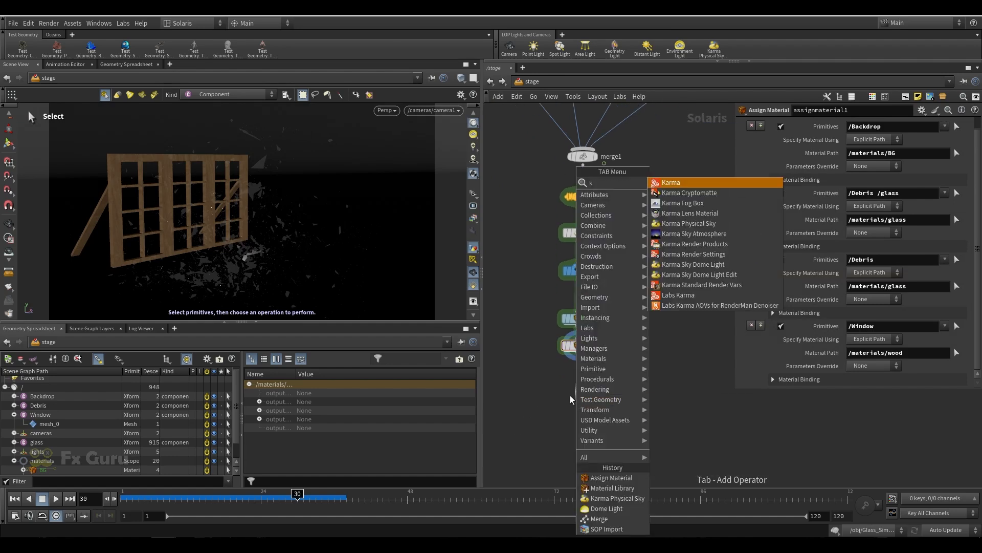
click(665, 192)
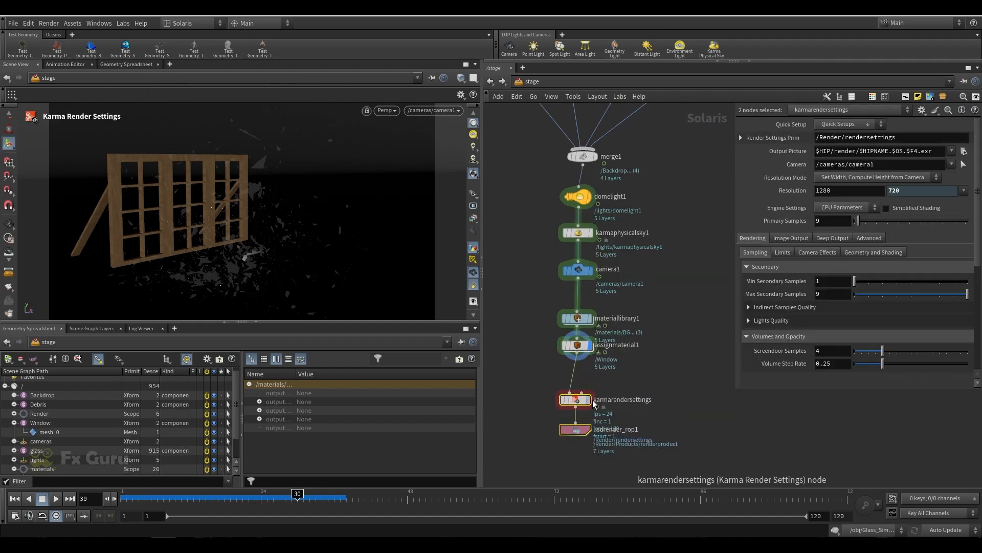
Render the viewport with Karma CPU.
click(387, 110)
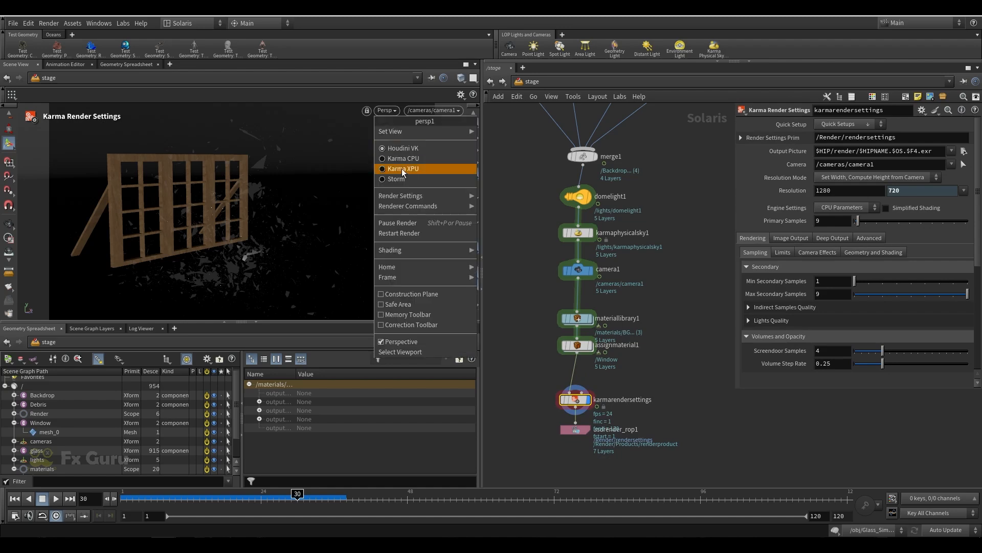
click(404, 166)
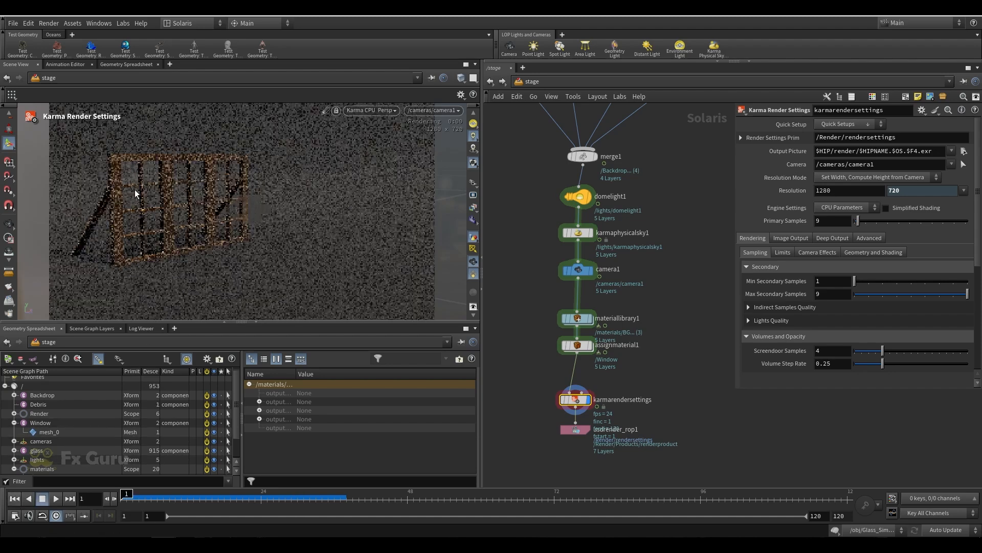
Tint the glass material's transmission color pale cyan by setting red to 0.832, and go to frame 34.
double_click(583, 320)
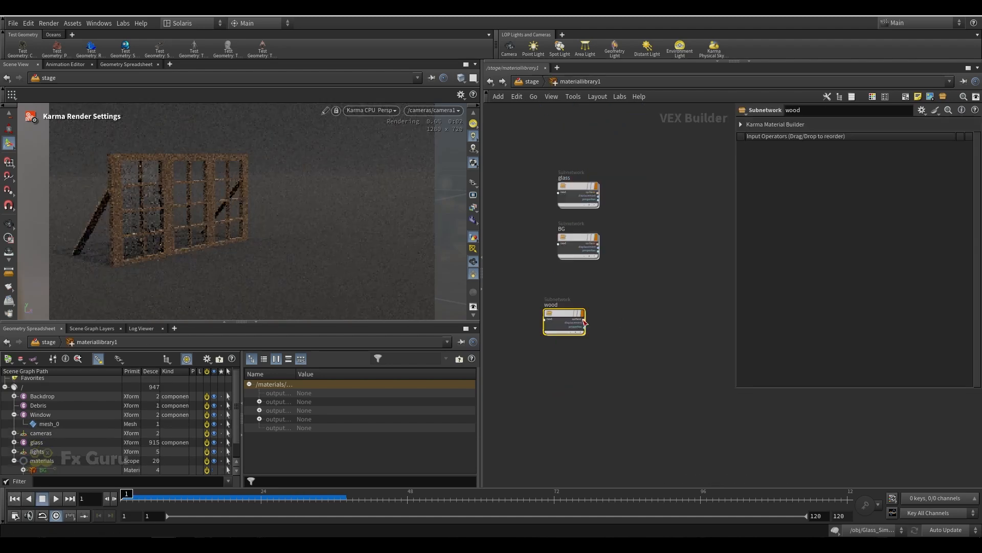
double_click(578, 186)
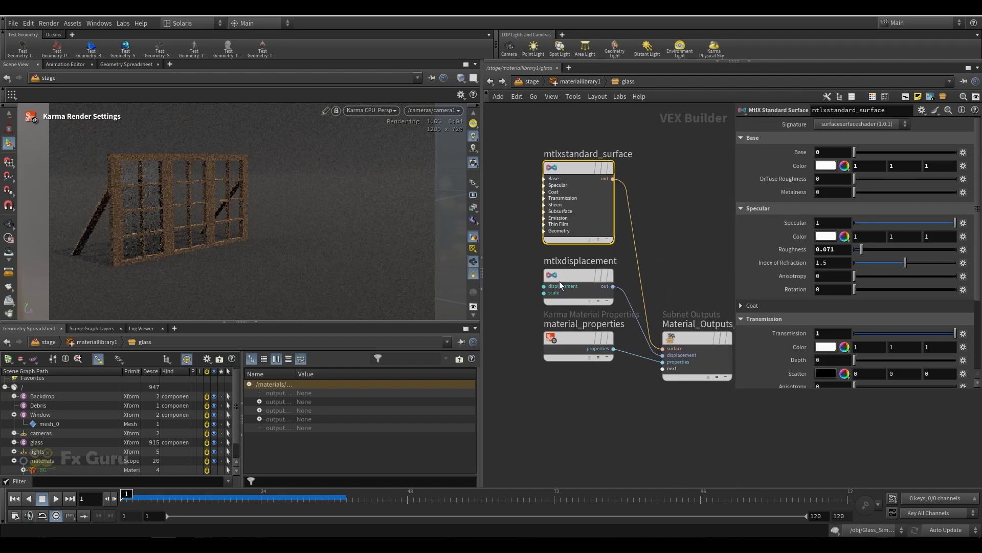
click(824, 347)
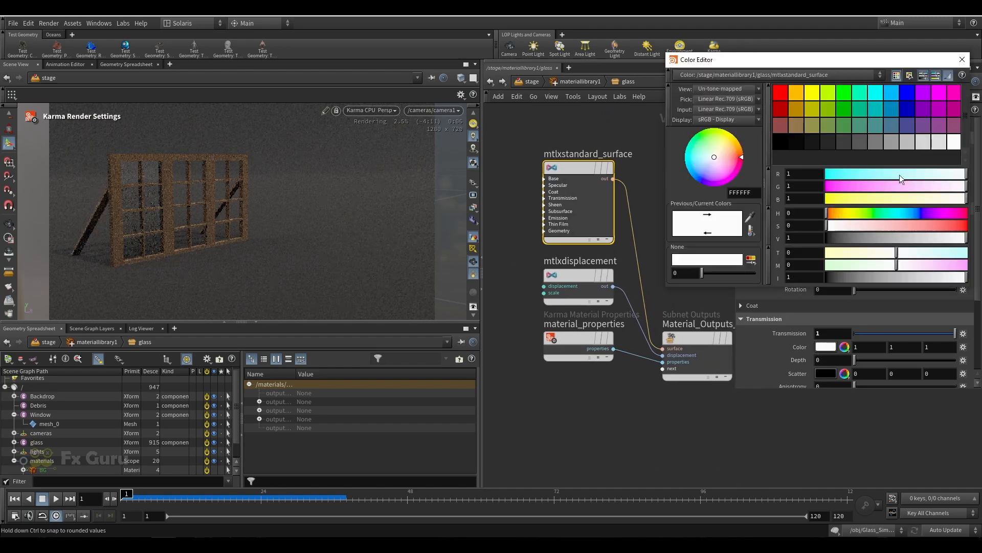
click(945, 174)
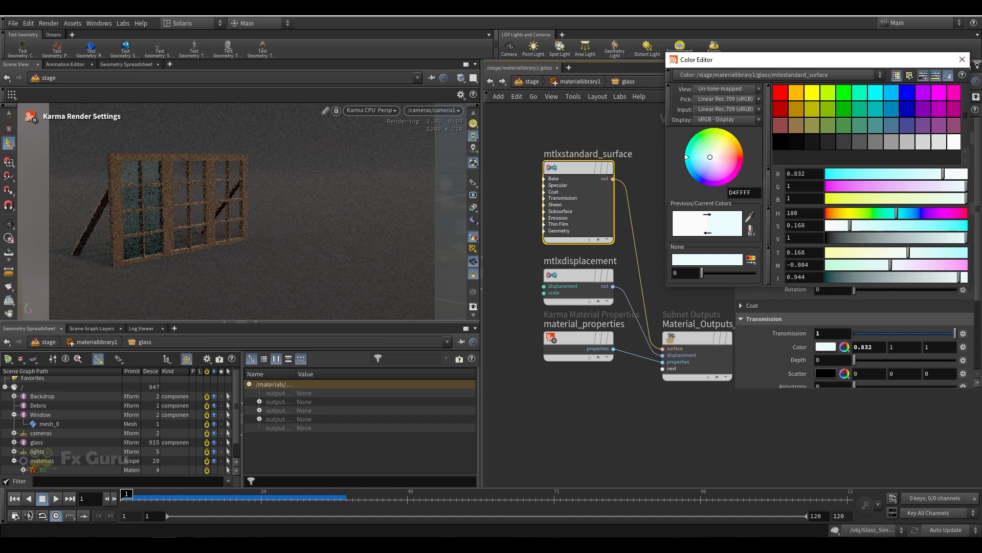
click(962, 59)
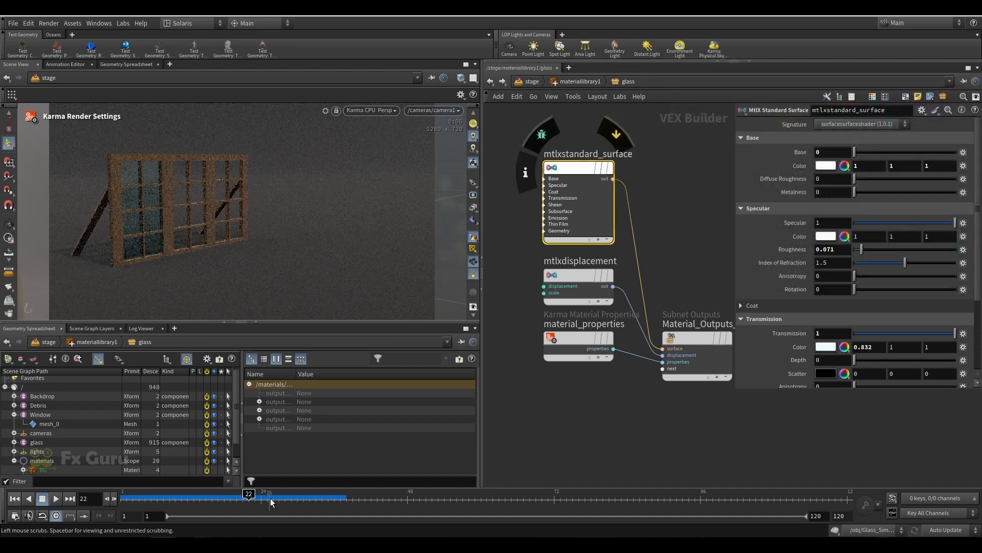
drag(270, 500, 323, 498)
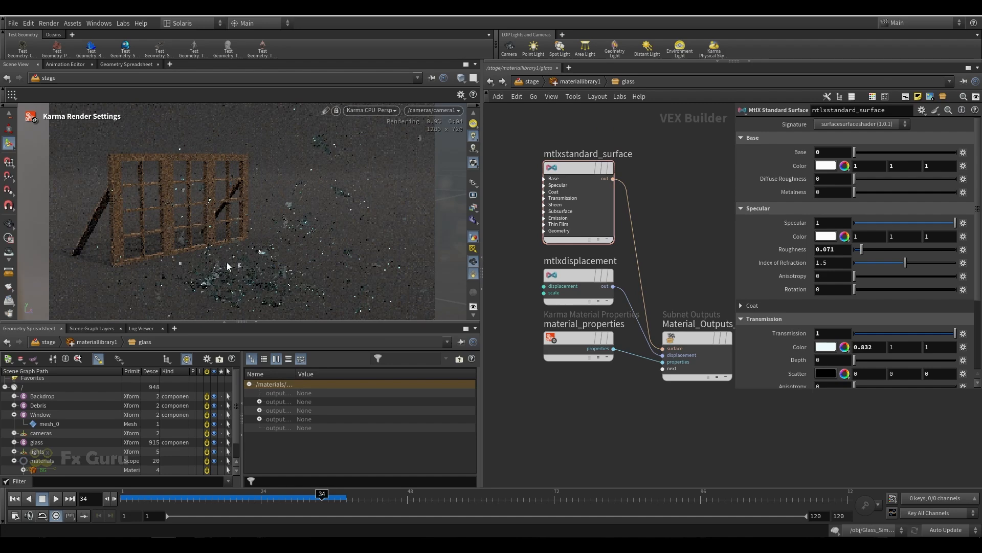
Return to the stage network and bypass the Backdrop import.
click(576, 81)
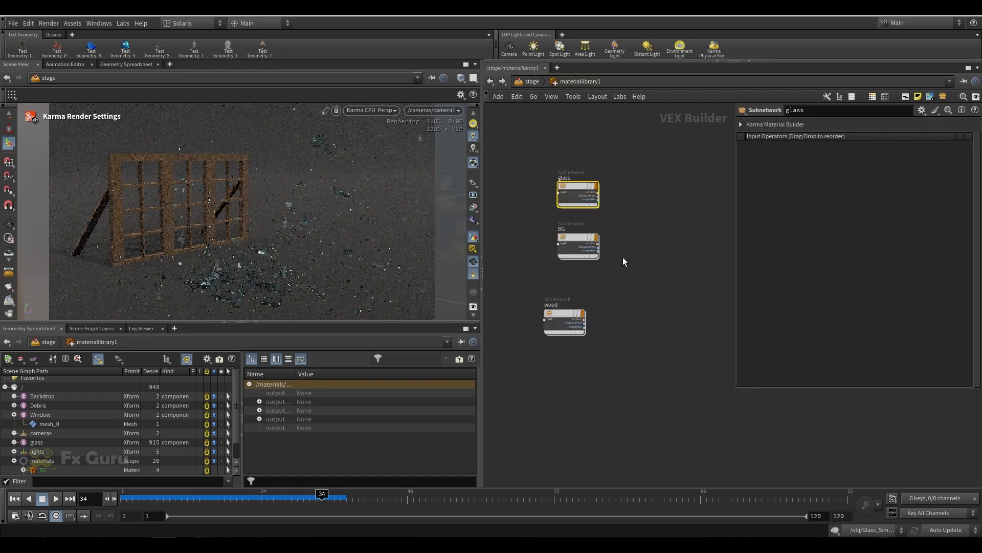
click(523, 81)
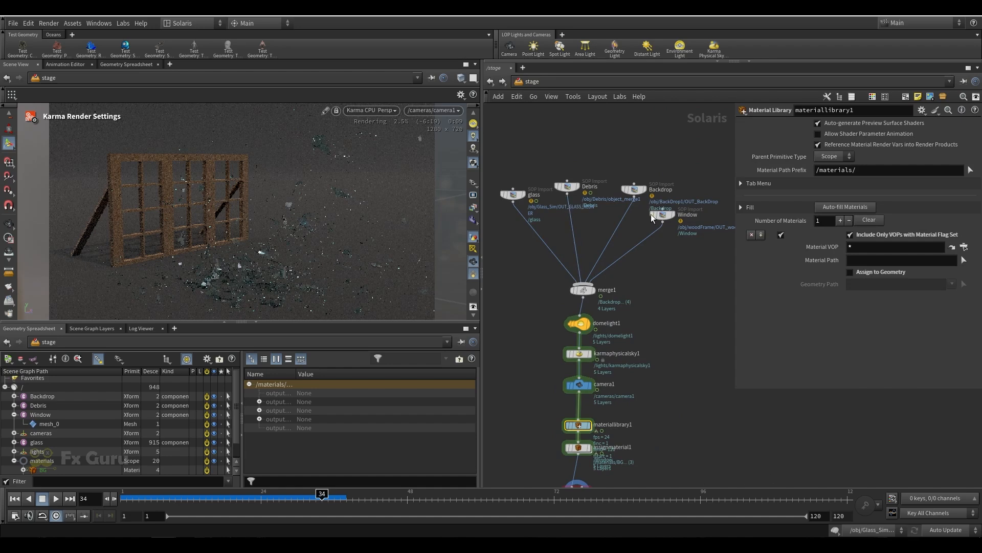
click(625, 189)
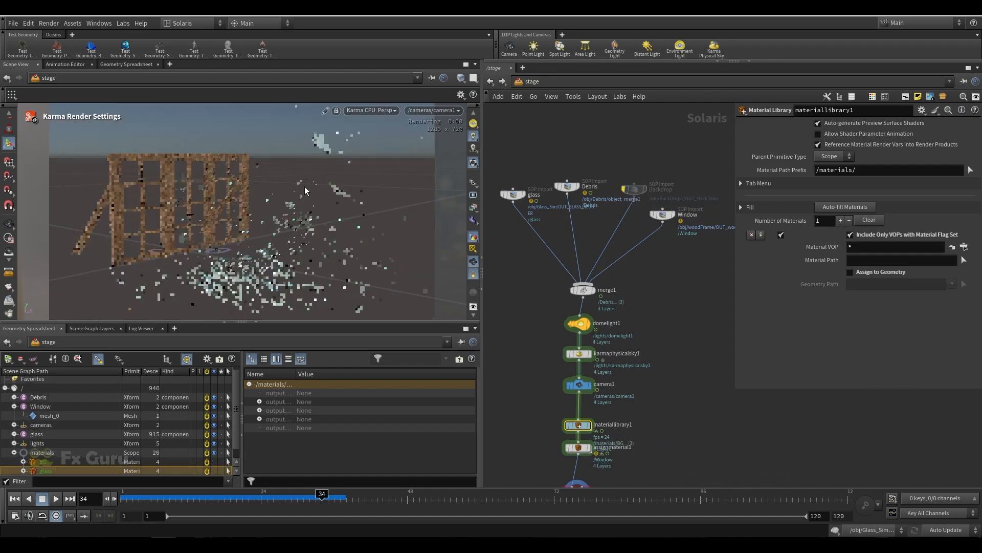
Disable Render Light Geometry on karmaphysicalsky1.
middle_drag(598, 313, 606, 214)
scroll(606, 214, down, 1)
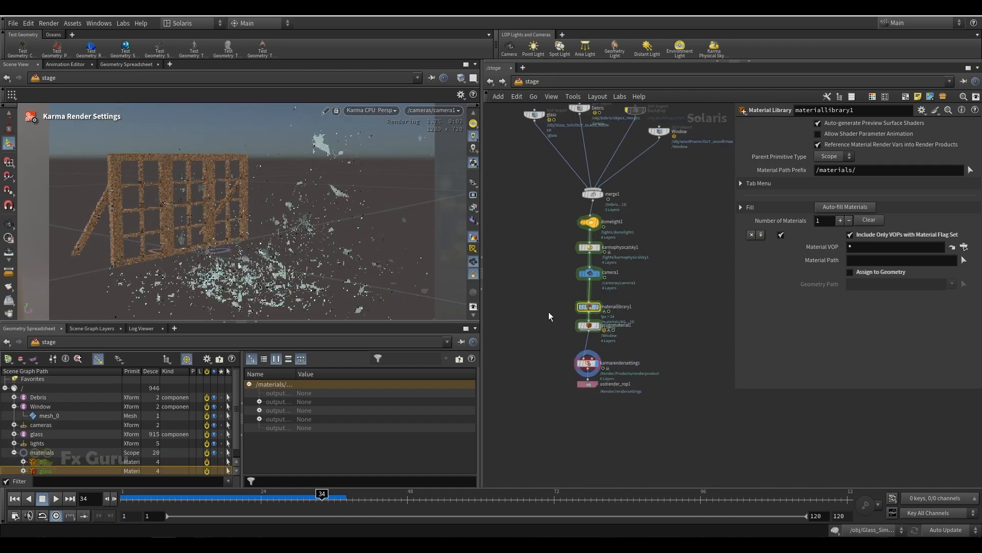
click(589, 248)
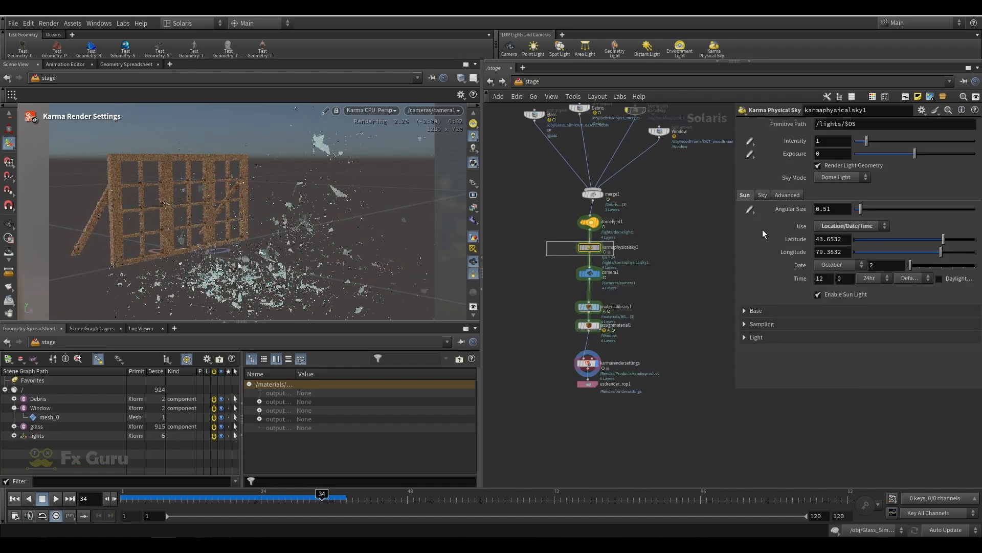
click(818, 165)
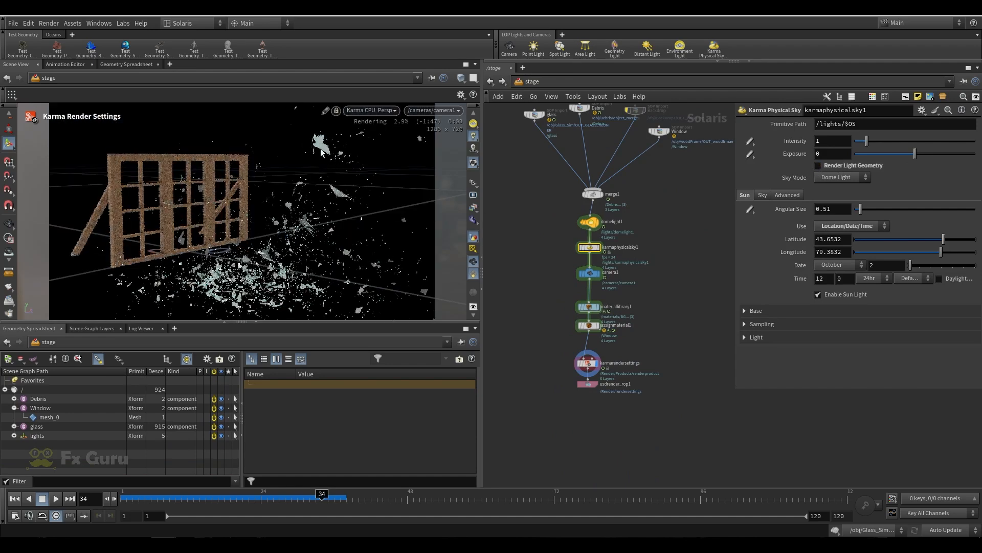
Insert a Render Geometry Settings node between assignmaterial1 and karmarendersettings.
middle_drag(561, 361, 530, 285)
scroll(530, 285, up, 3)
drag(531, 342, 582, 311)
key(Tab)
text(rend)
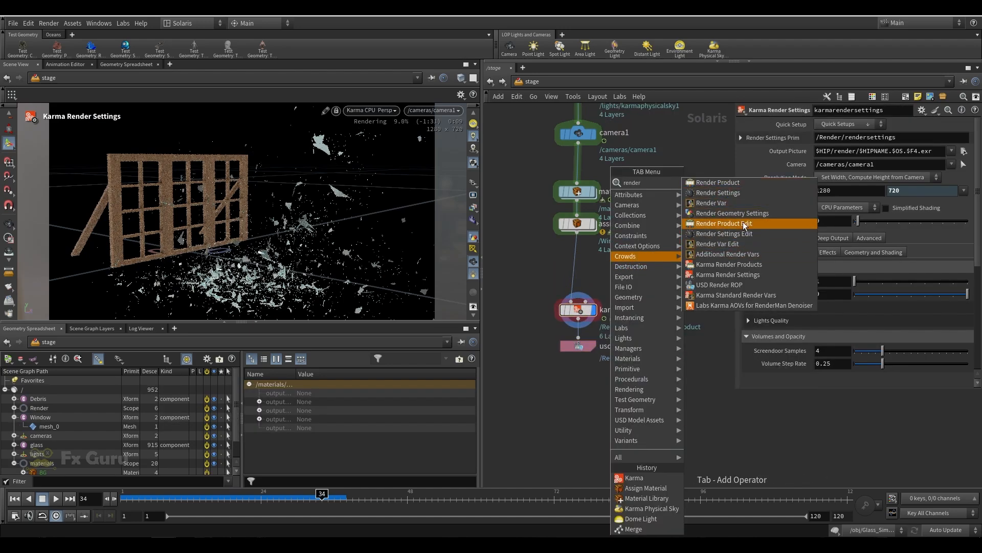
click(745, 214)
click(577, 260)
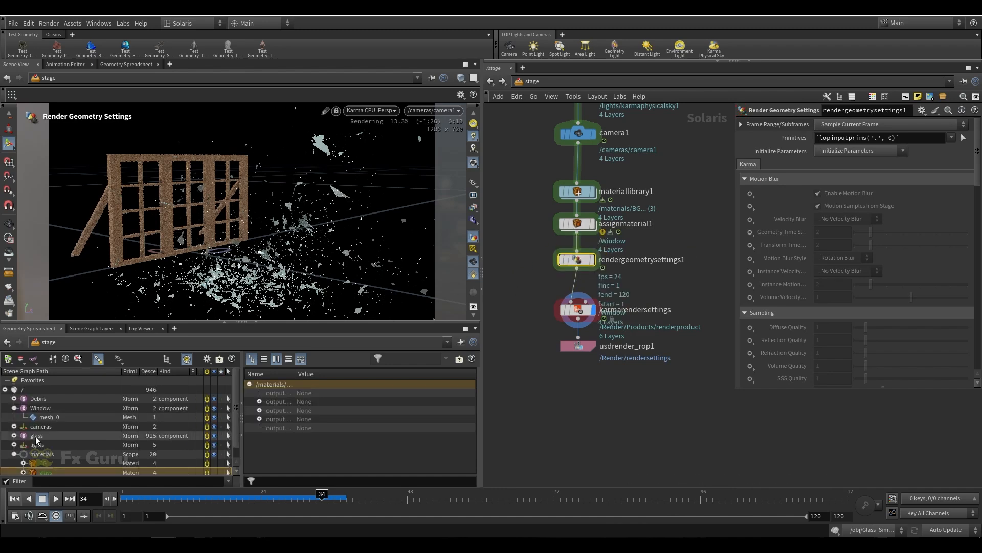
Set rendergeometrysettings1's primitives to /glass and set its Velocity Blur option to Velocity Blur.
drag(897, 143, 861, 142)
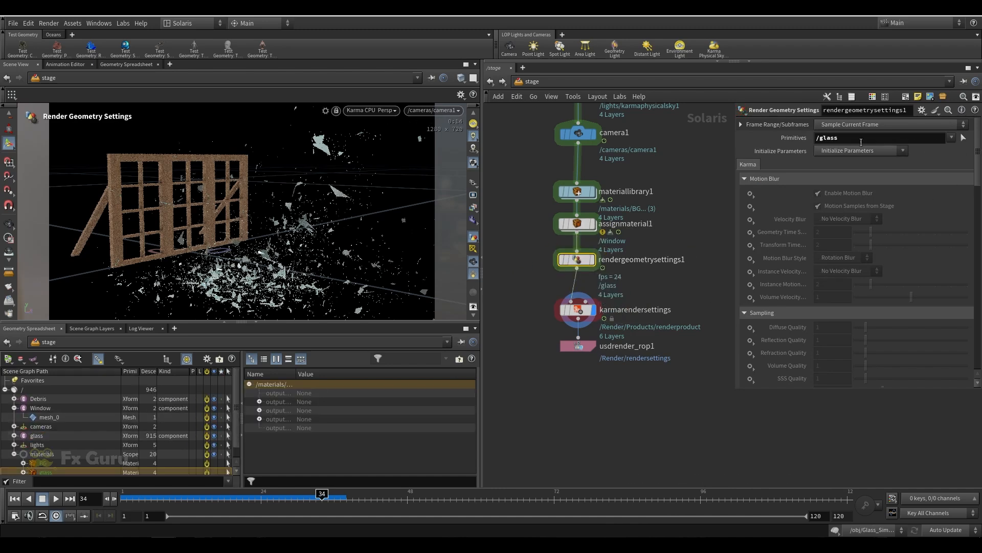
click(755, 220)
click(767, 226)
click(844, 219)
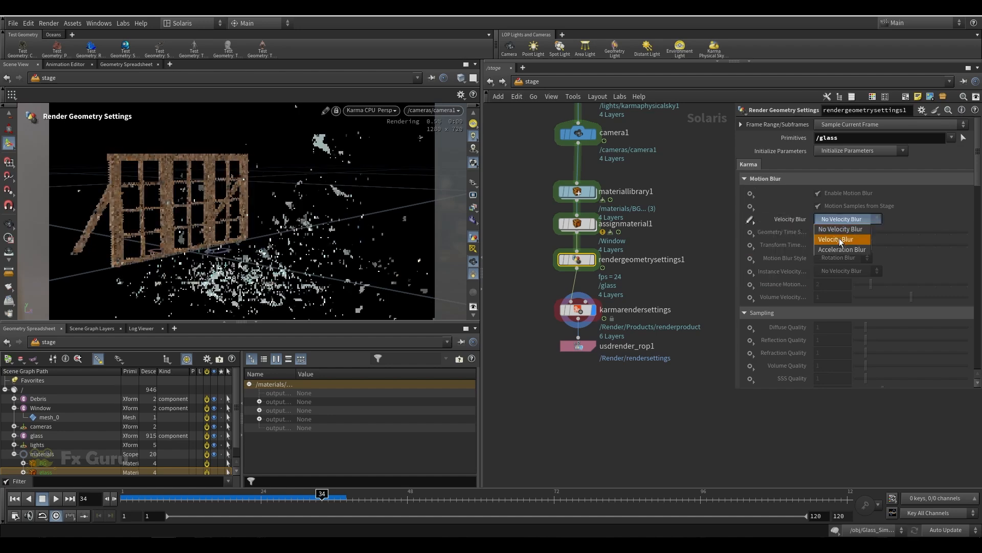
click(839, 240)
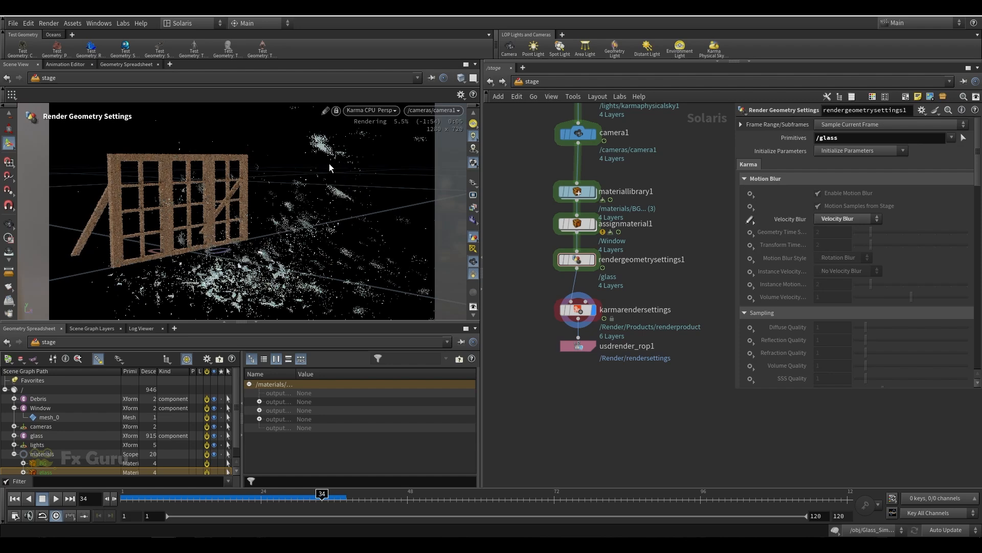
Open the source network of the glass import at the OUT_GLASS_REDNER null.
key(h)
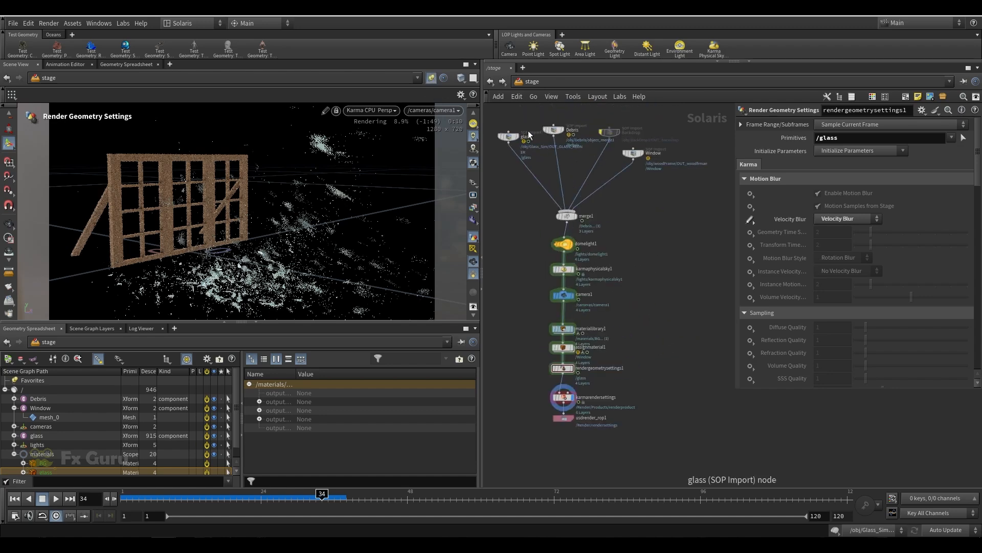
click(511, 137)
click(958, 125)
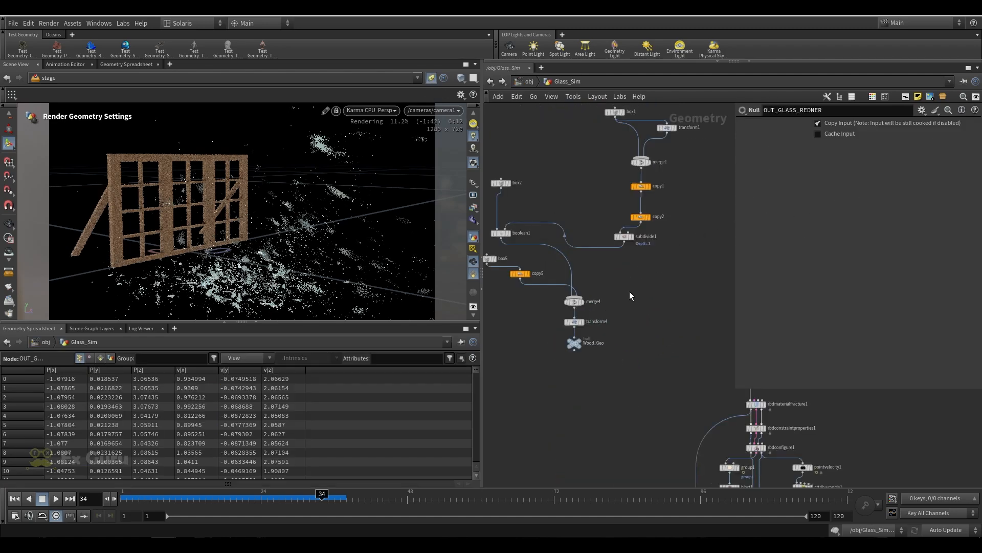
scroll(606, 336, up, 3)
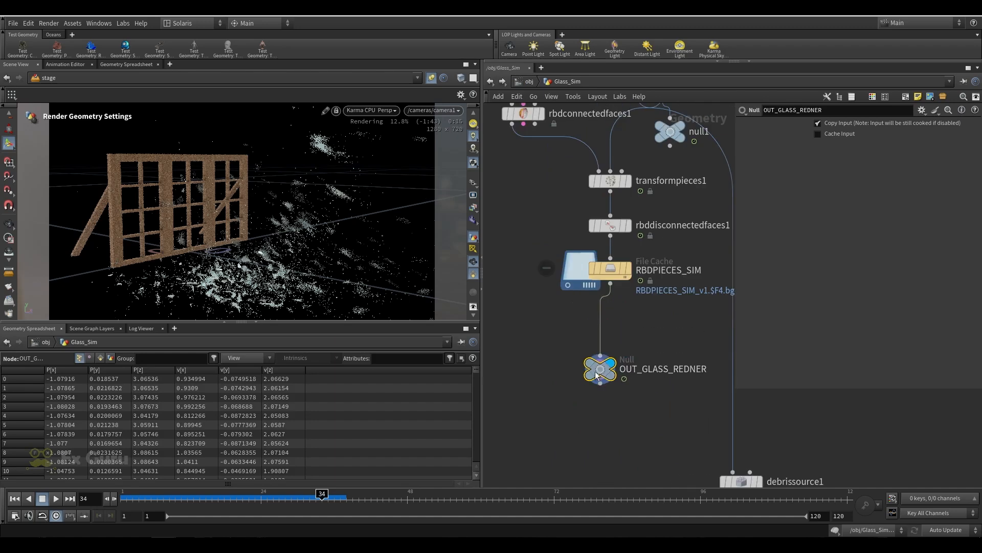
key(Tab)
text(aw)
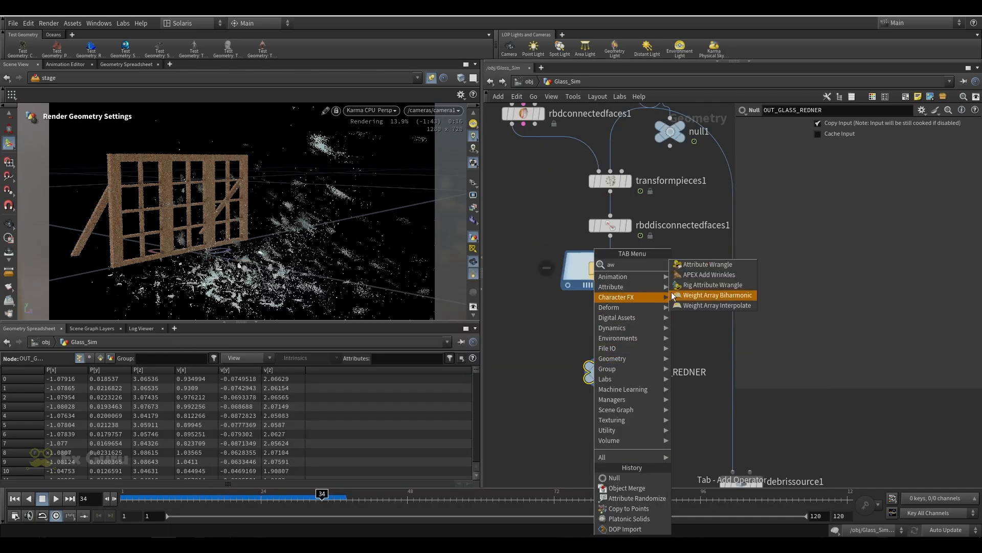
key(Escape)
key(Tab)
text(at)
text(vop)
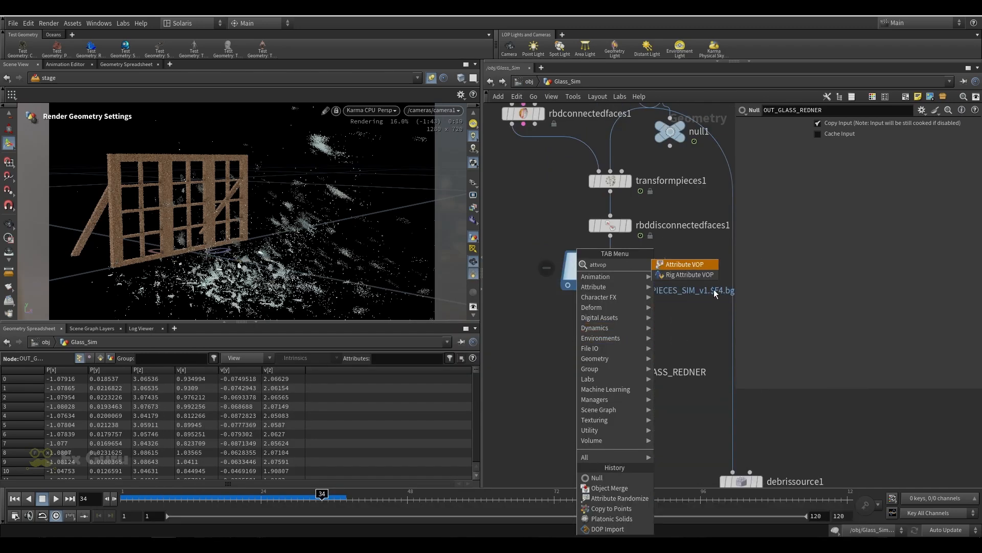
click(687, 265)
Insert an Attribute VOP between the RBDPIECES_SIM file cache and the OUT_GLASS_REDNER null.
key(Tab)
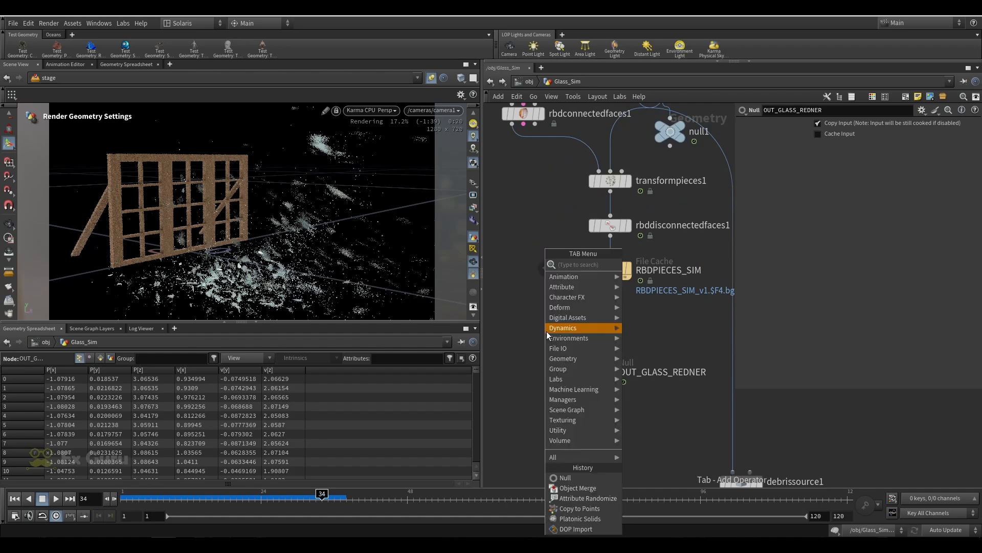
text(attvop)
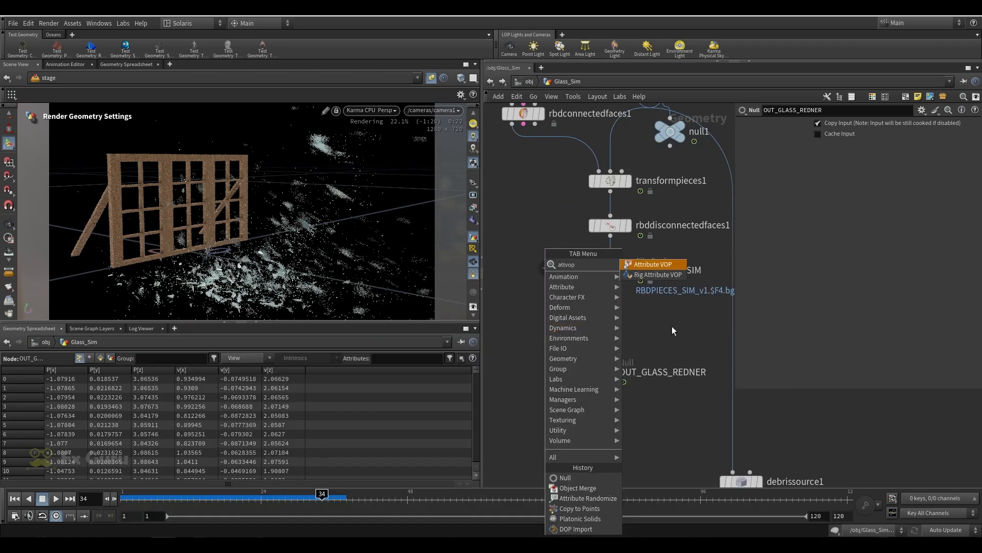
click(653, 265)
click(613, 331)
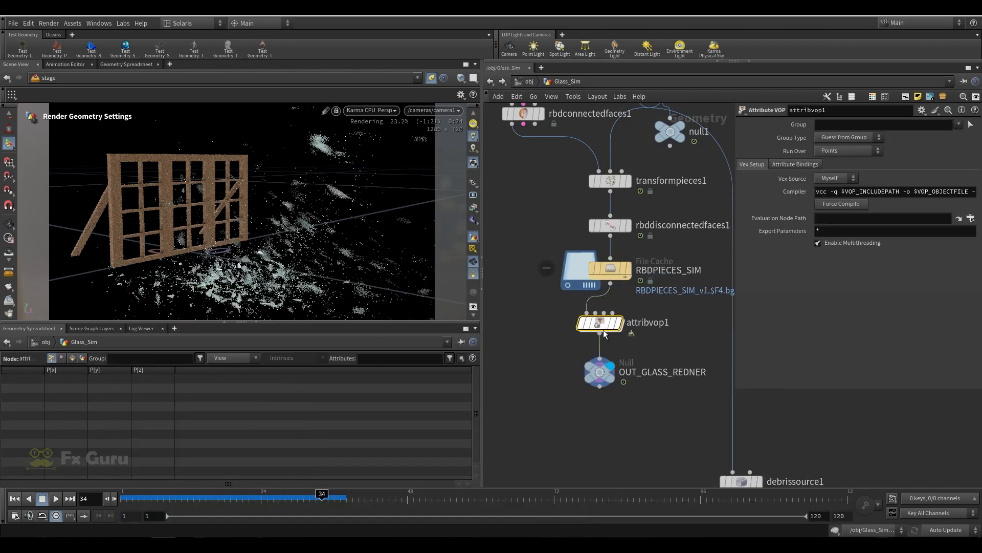
Inside attribvop1, connect the global velocity v to the output v and insert a Multiply node on that wire.
double_click(603, 330)
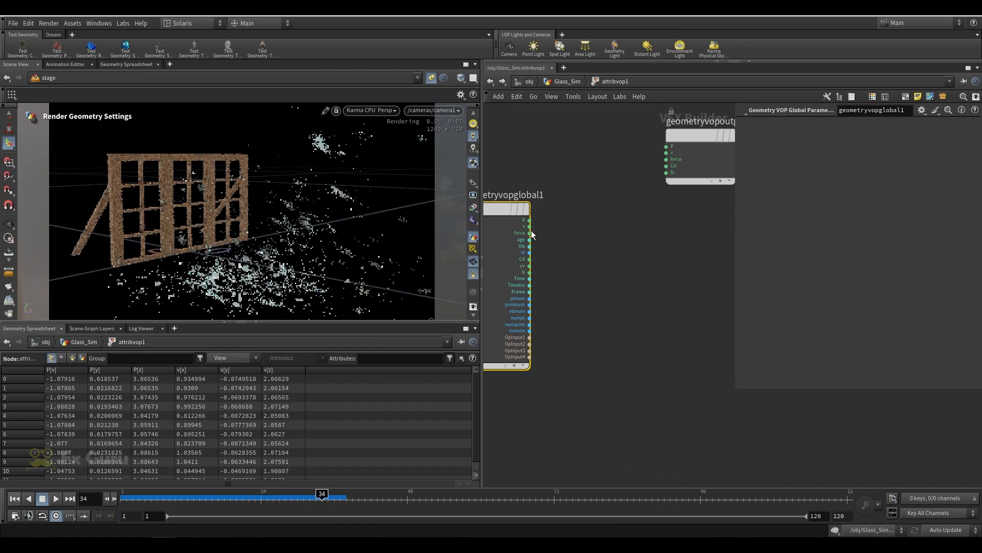
click(531, 227)
key(Tab)
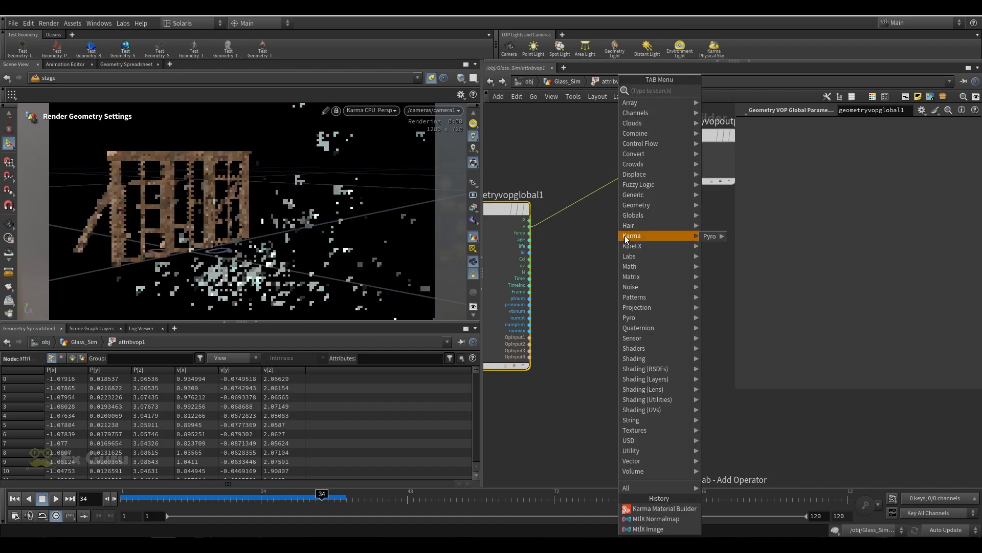
text(multi)
key(Return)
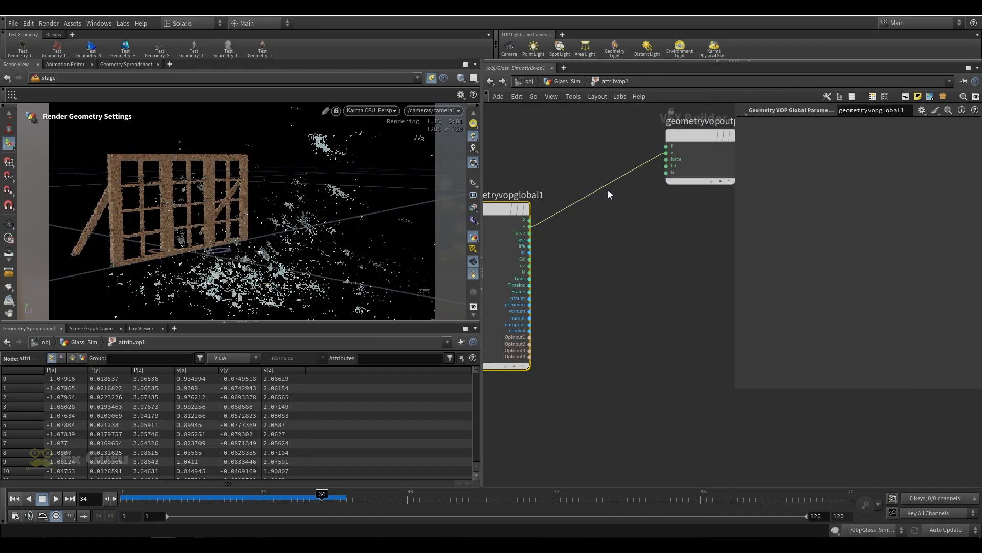
click(608, 189)
Promote the Multiply node's second input to a parameter and set Input Number 2 on attribvop1 to 0.251.
right_click(594, 204)
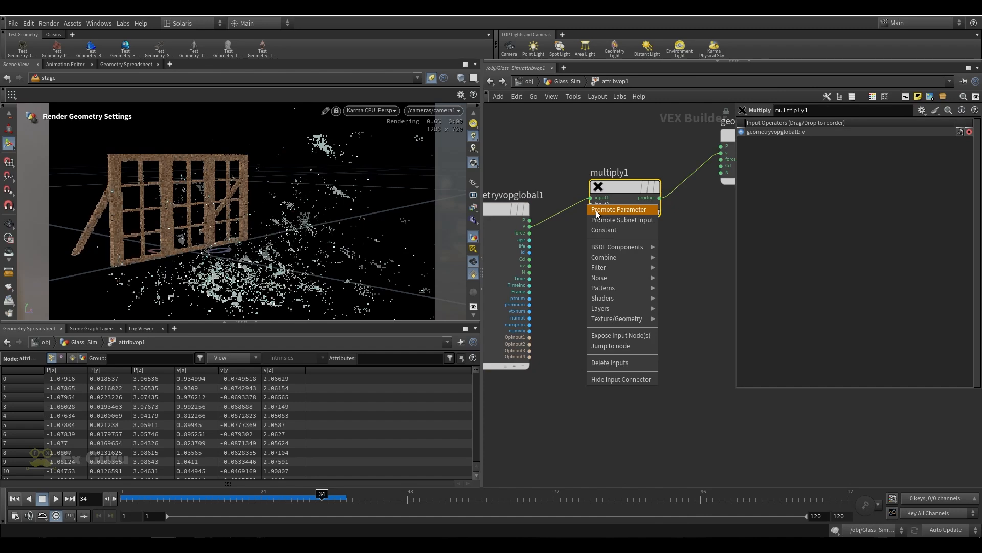
click(597, 210)
middle_drag(585, 206, 694, 206)
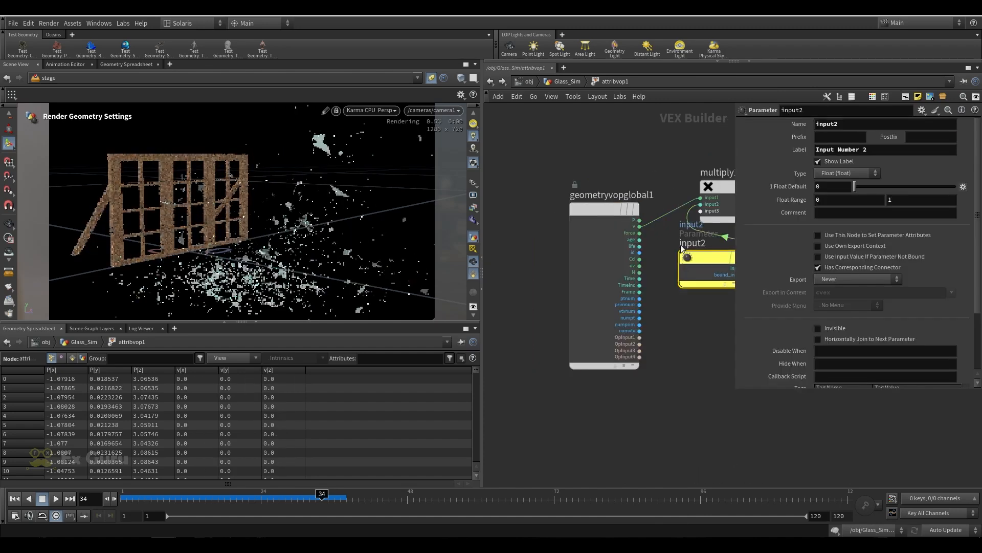
click(567, 81)
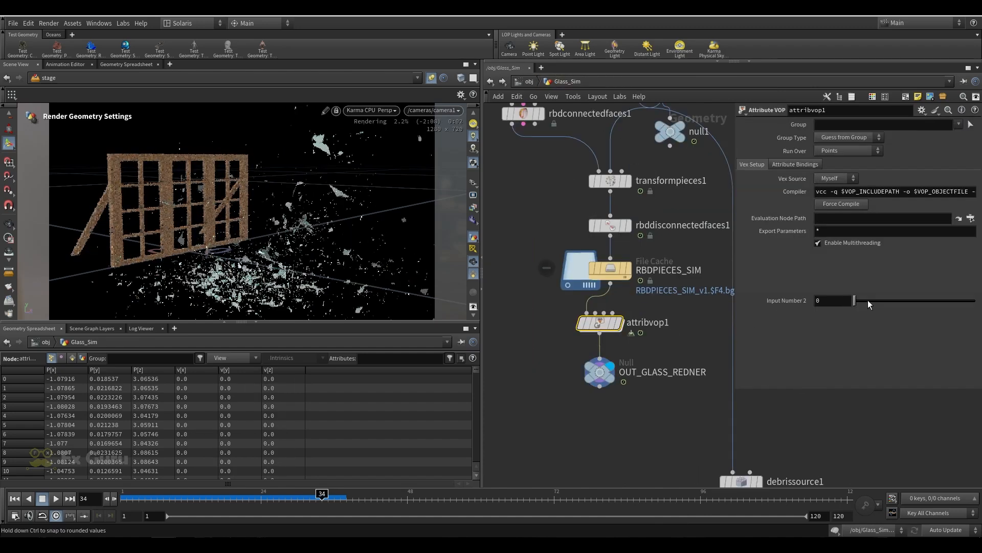
drag(854, 300, 886, 302)
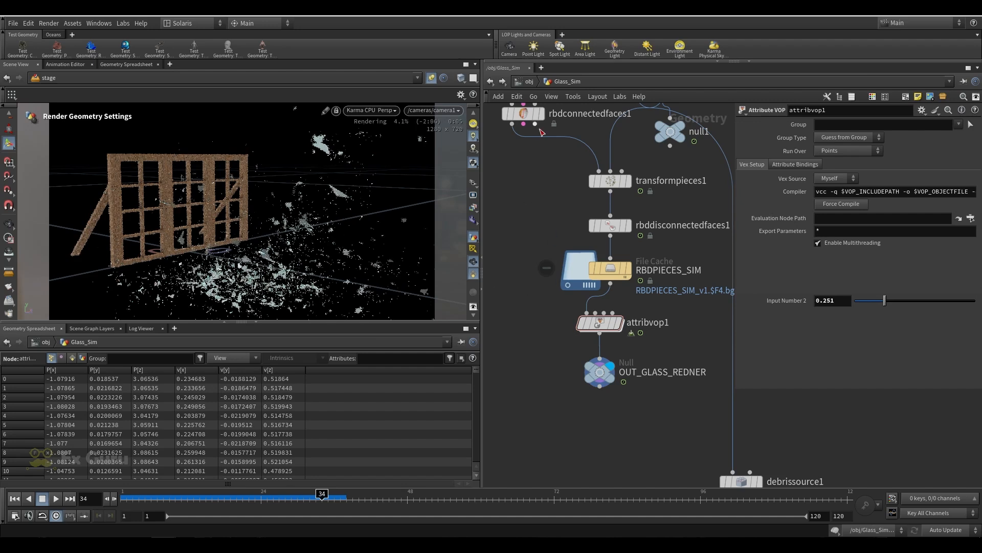
Return from the Glass_Sim network to the stage network.
click(527, 82)
click(530, 82)
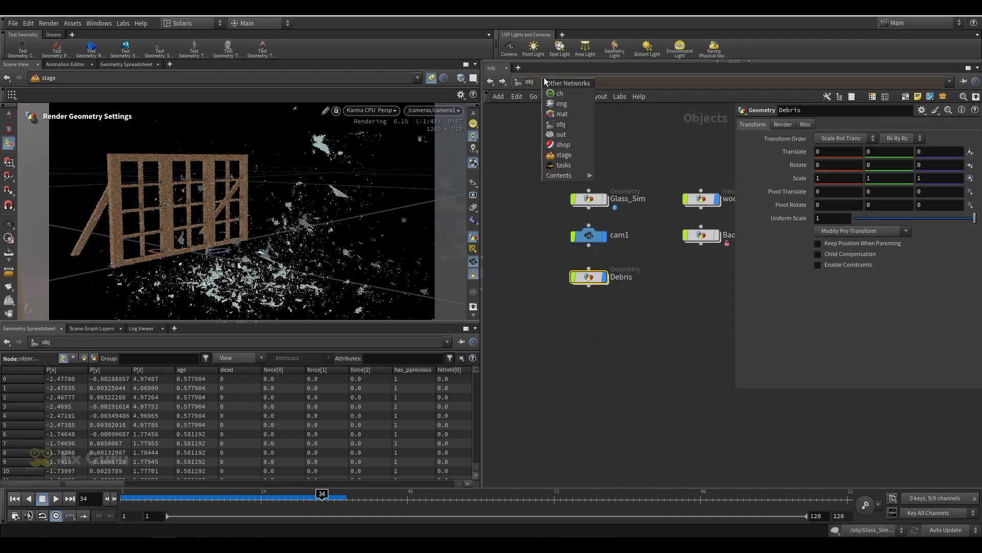
click(564, 154)
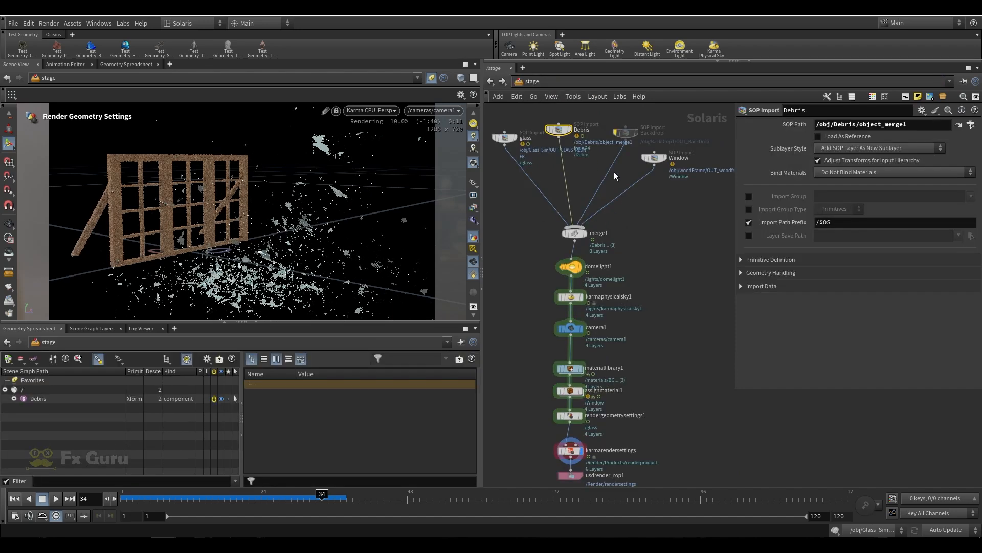